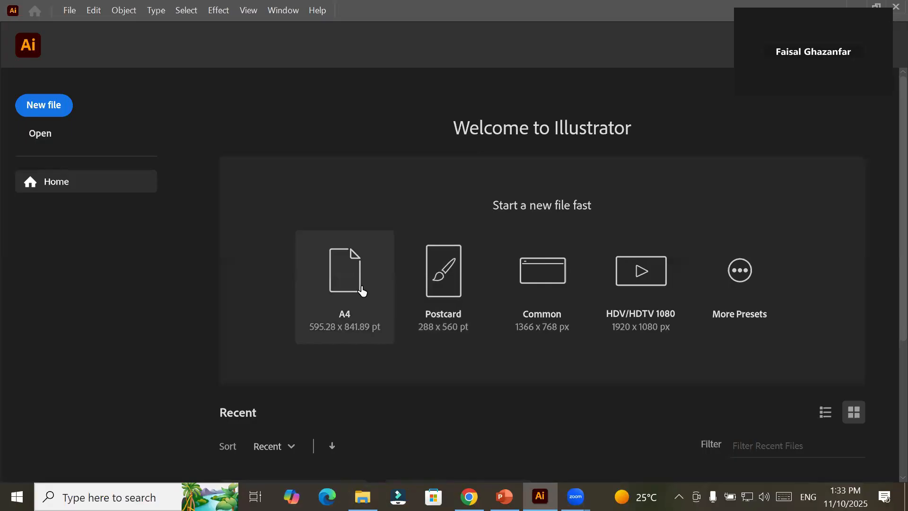
Step: Create a new A4 document and reset the Essentials Classic workspace
left_click(351, 291)
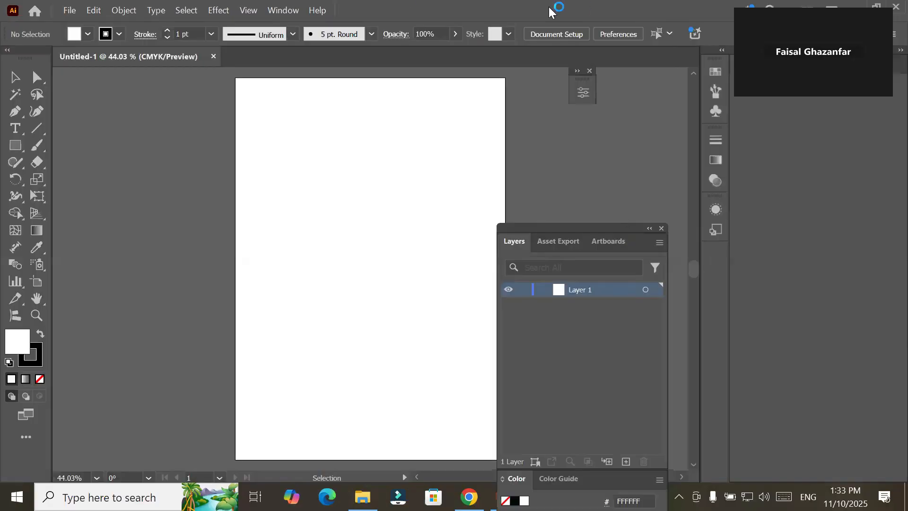
left_click(303, 13)
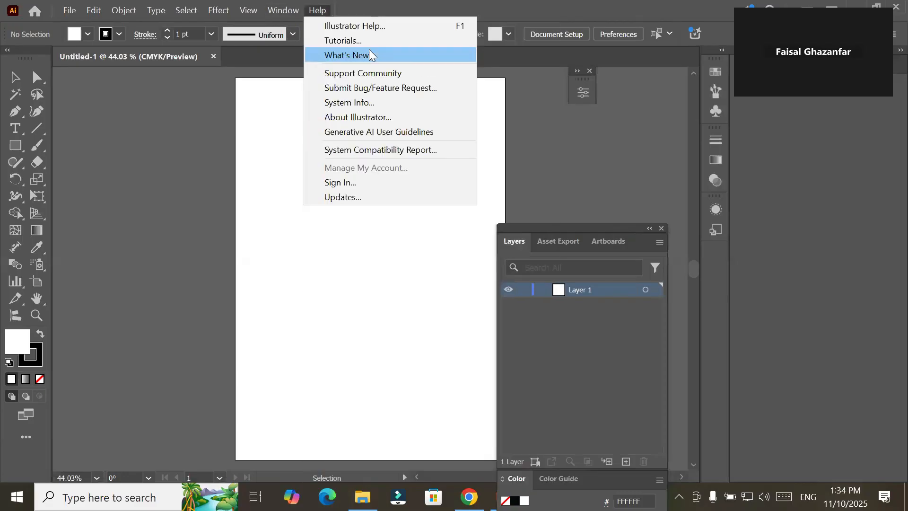
left_click(296, 14)
left_click(286, 11)
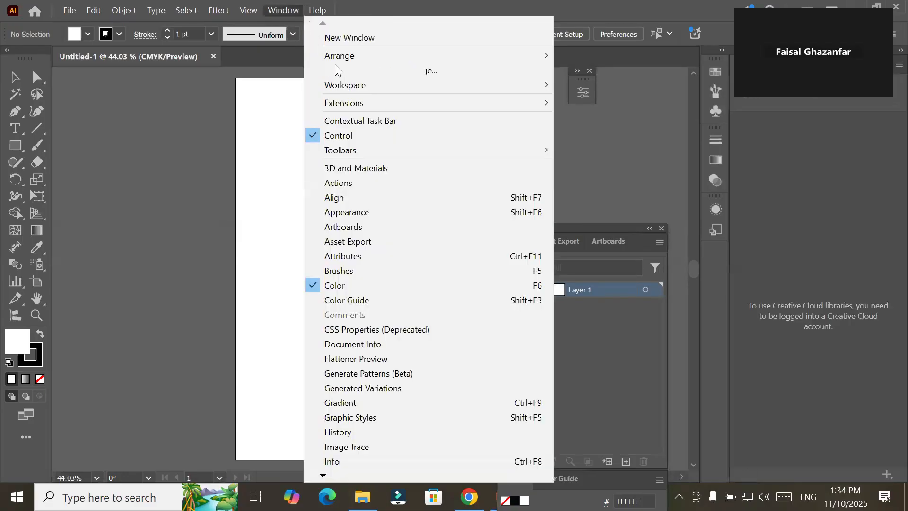
mouse_move(357, 86)
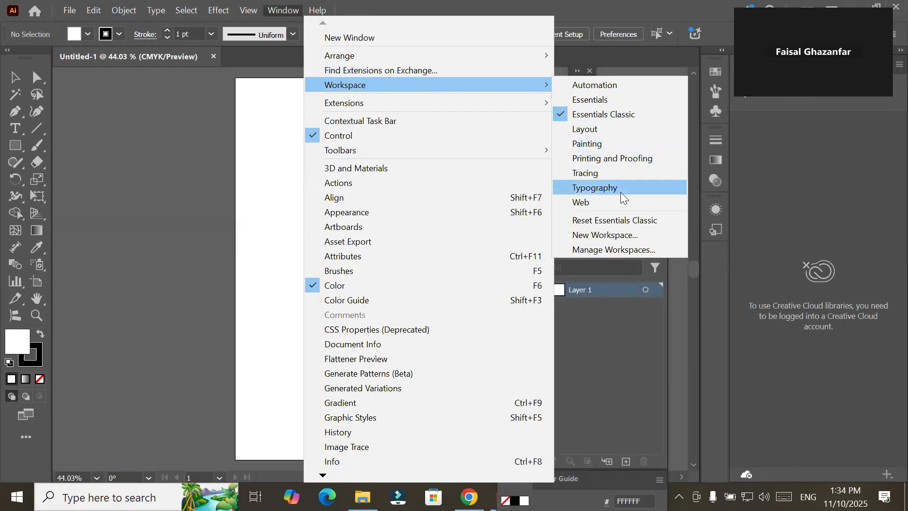
left_click(619, 220)
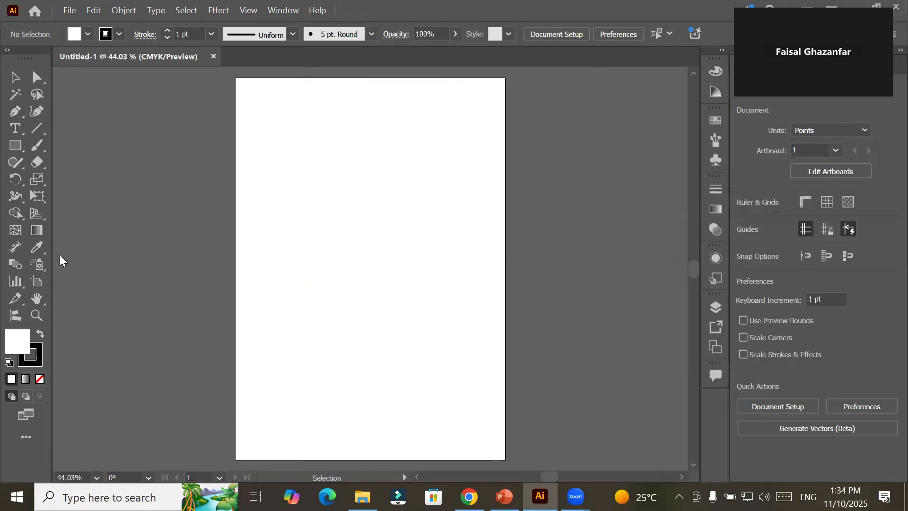
Step: Detach the Scale, Shear and Reshape tool group as a floating toolbar
left_click(36, 182)
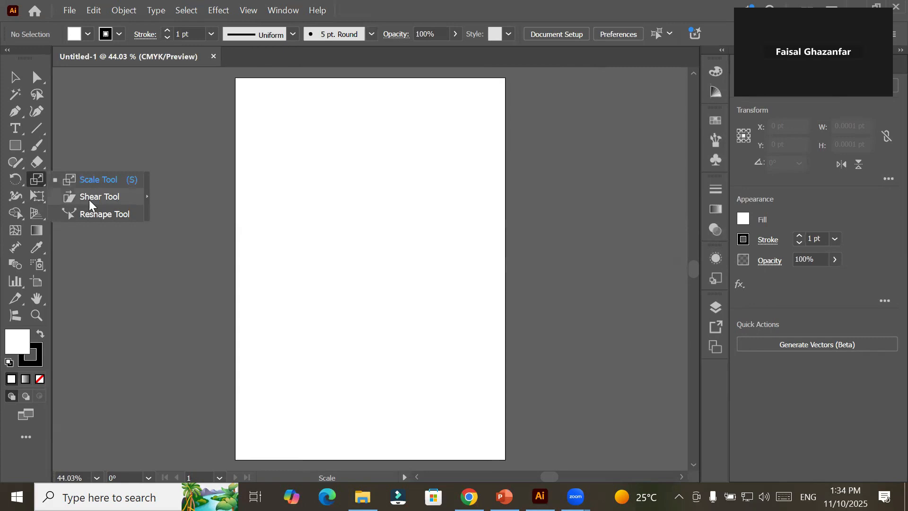
left_click(146, 196)
key("alt+o")
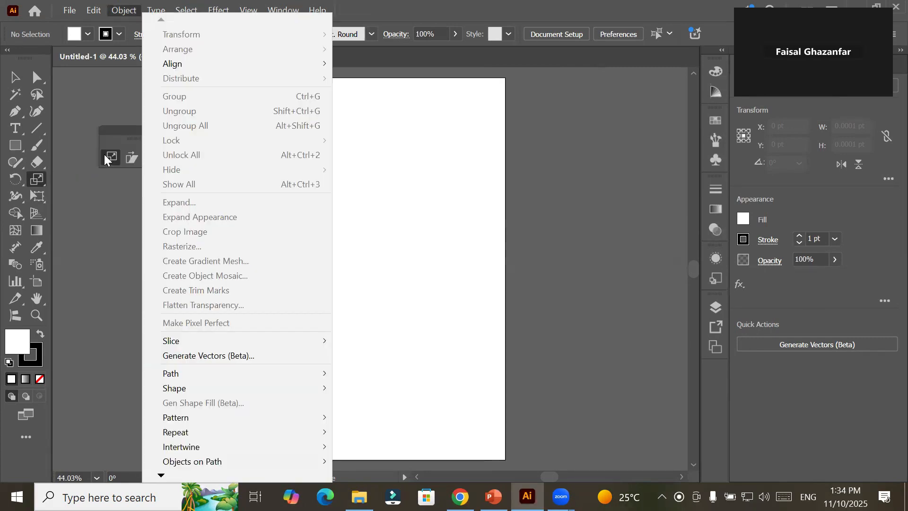
key("Escape")
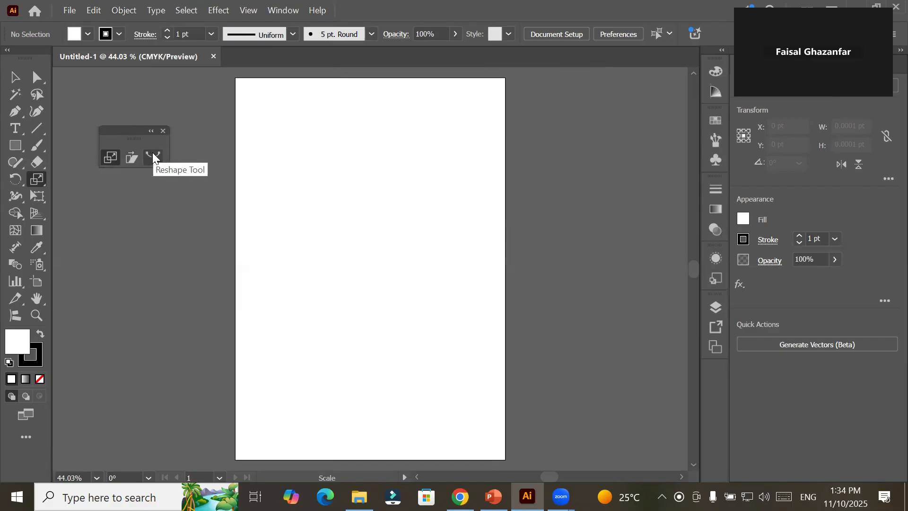
Step: Draw a circle about 110 pt in diameter near the middle of the artboard with the Ellipse tool
left_click(12, 148)
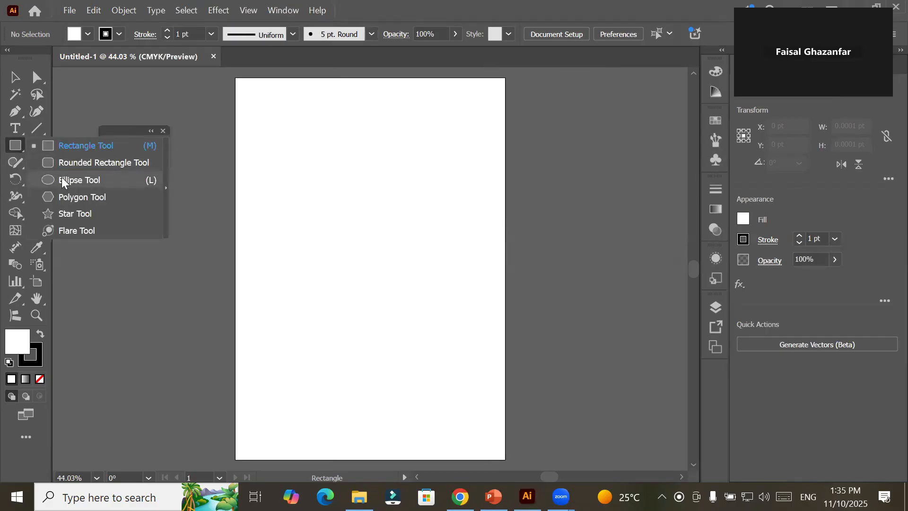
left_click(63, 182)
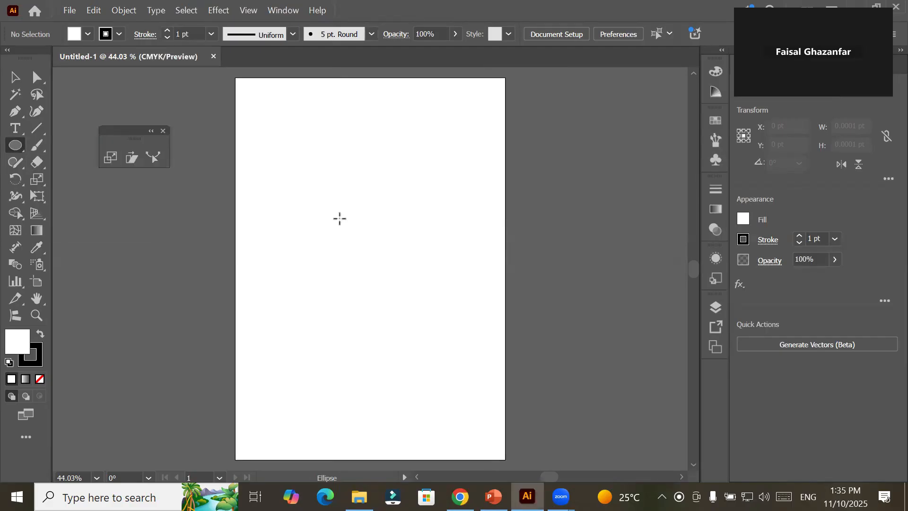
left_click_drag(341, 223, 390, 265)
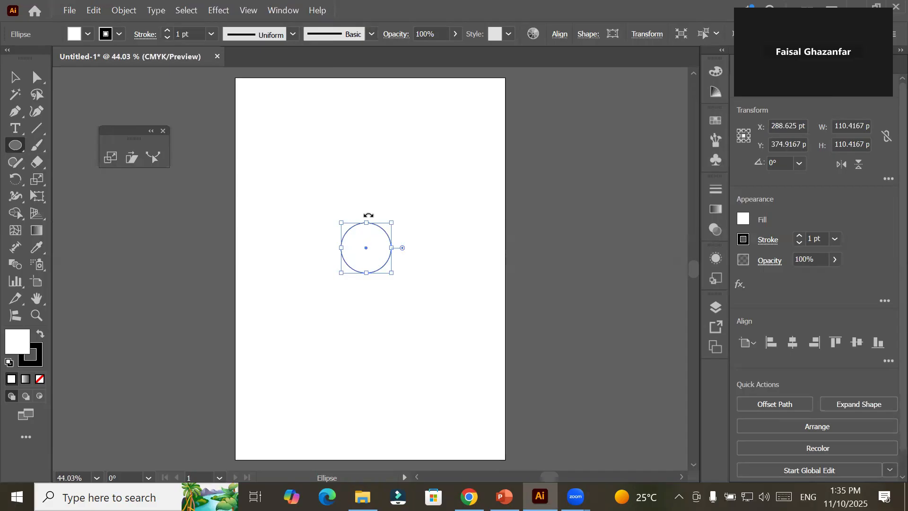
Step: Set the circle's scaling about its centre to Uniform 110%, with Scale Corners and Scale Strokes & Effects enabled
key("s")
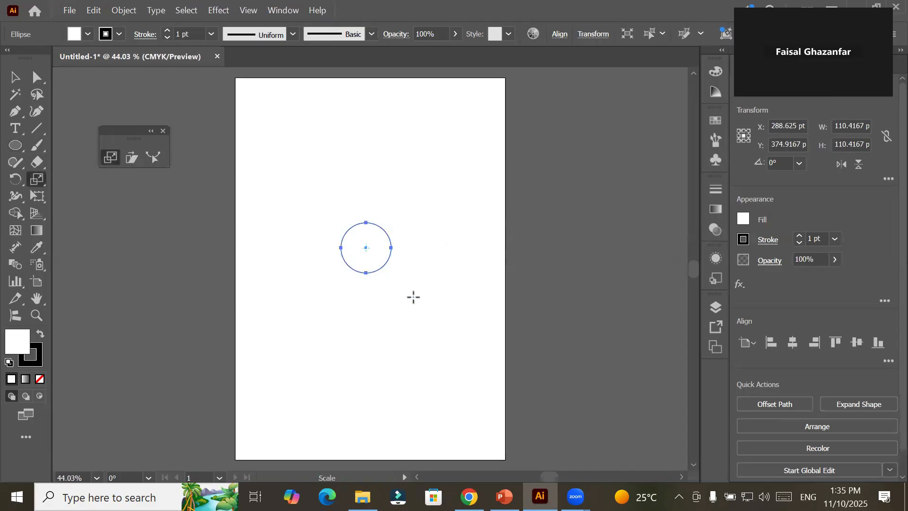
left_click(366, 248, "alt")
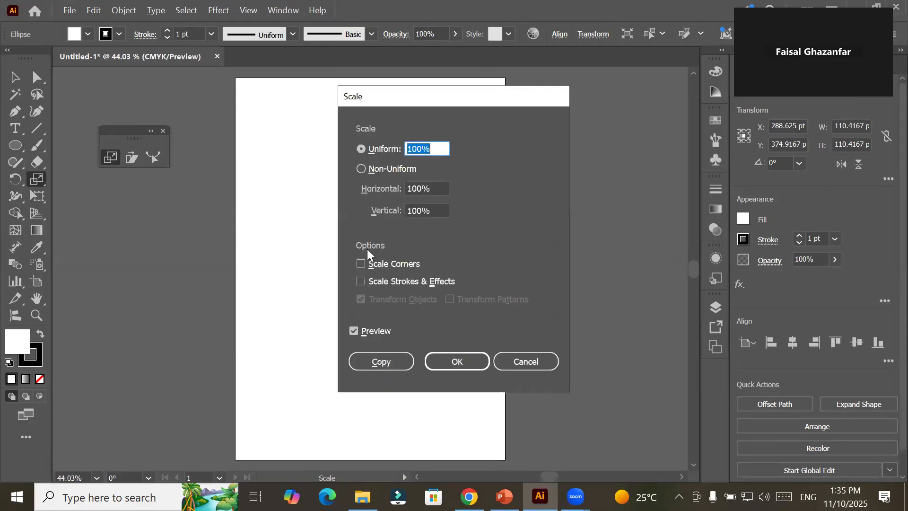
left_click_drag(363, 104, 467, 94)
left_click(547, 138)
left_click_drag(548, 137, 471, 132)
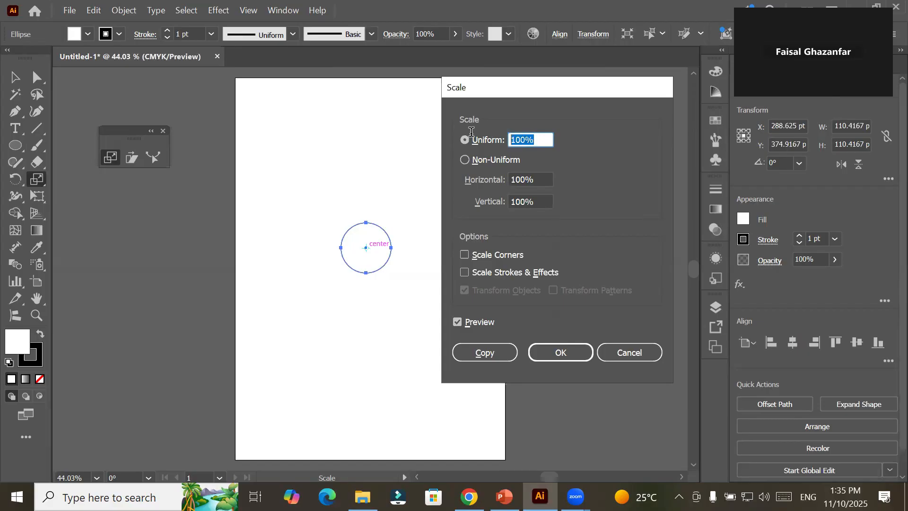
left_click(466, 158)
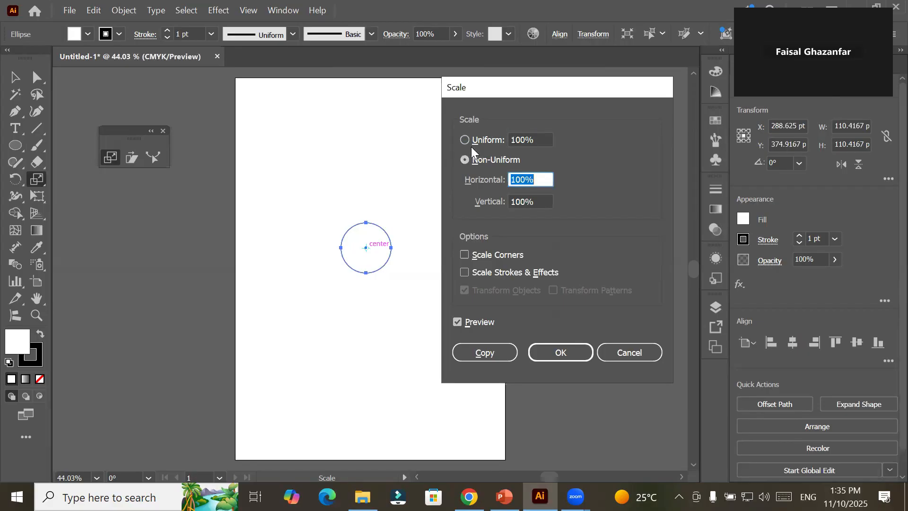
left_click(473, 140)
left_click_drag(545, 140, 503, 149)
scroll(530, 141, "up", 2)
scroll(530, 140, "up", 5)
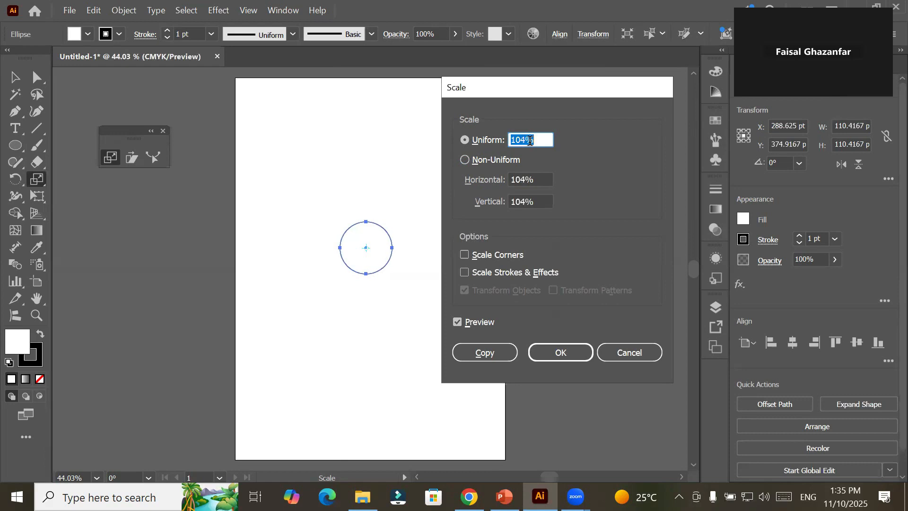
scroll(529, 140, "down", 2)
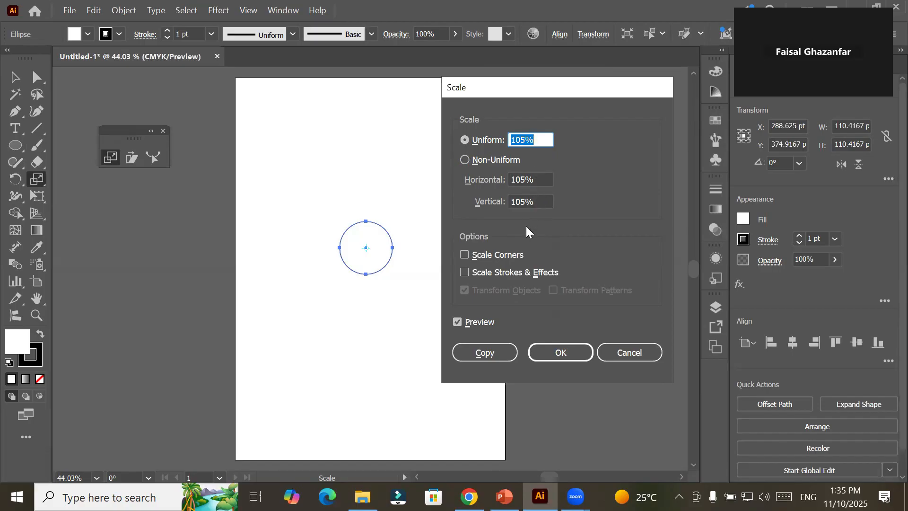
scroll(526, 135, "up", 2)
scroll(525, 136, "up", 3)
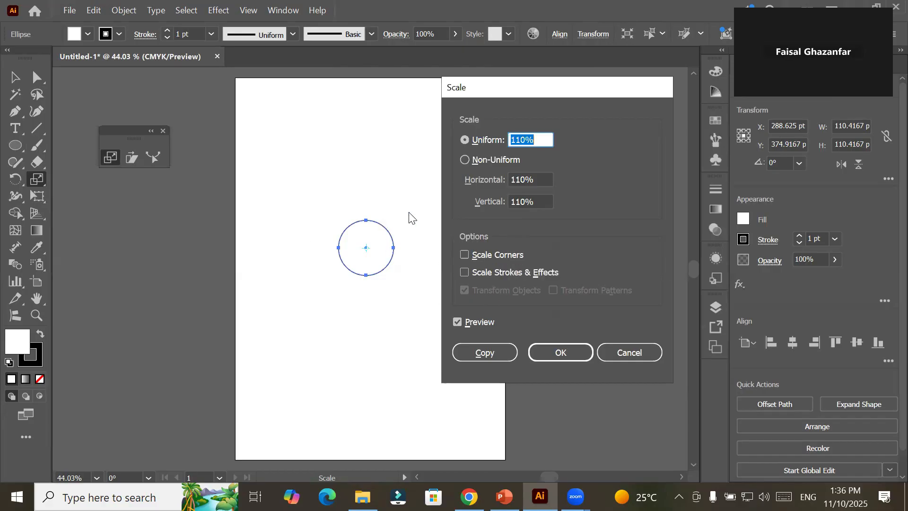
left_click(480, 259)
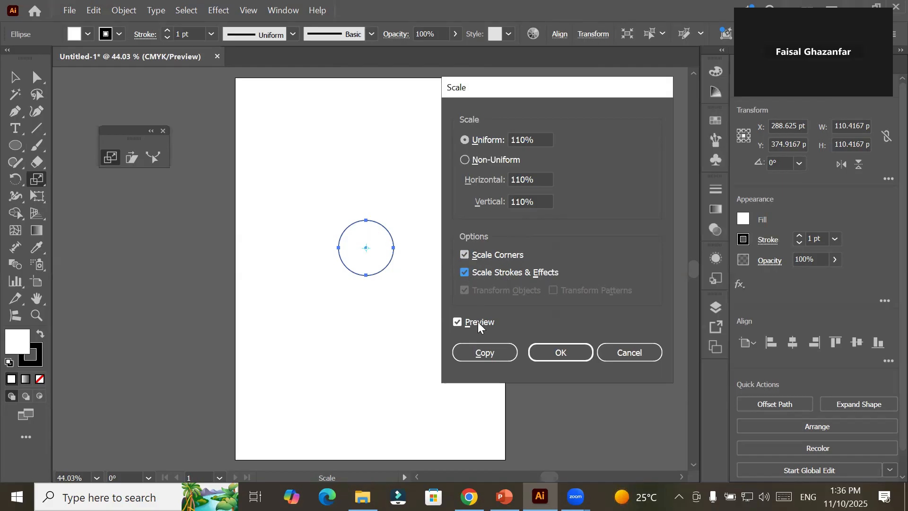
Step: Try making a 110% scaled copy of the circle, inspect it up close and undo the copy
left_click(479, 352)
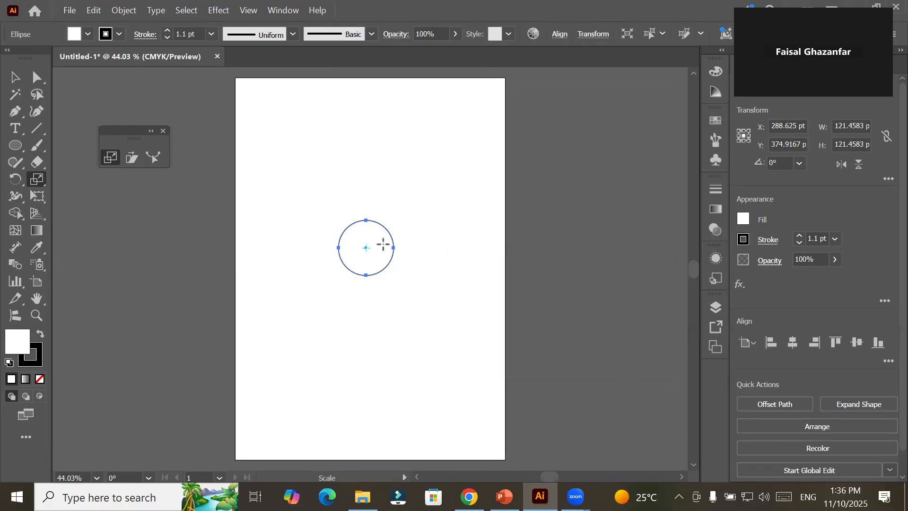
scroll(383, 243, "up", 1)
scroll(389, 251, "up", 1)
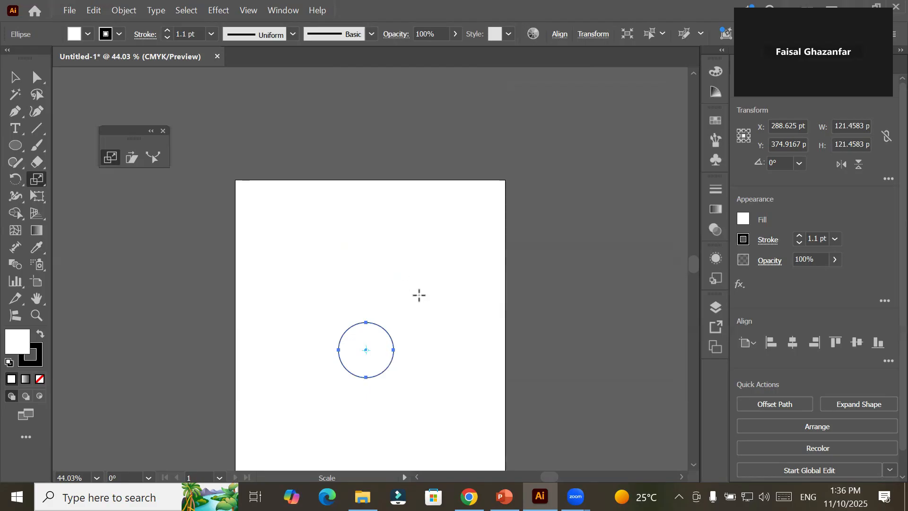
scroll(420, 293, "down", 2)
scroll(371, 254, "up", 5)
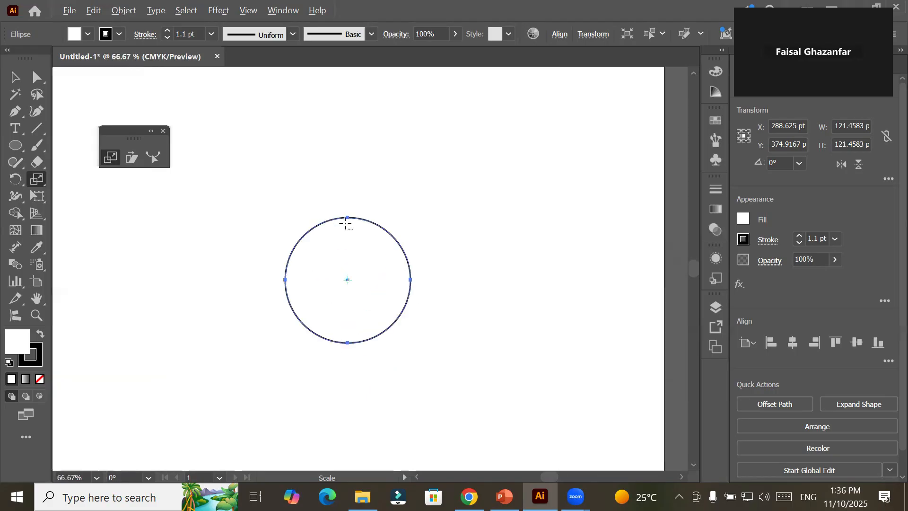
scroll(344, 208, "down", 6)
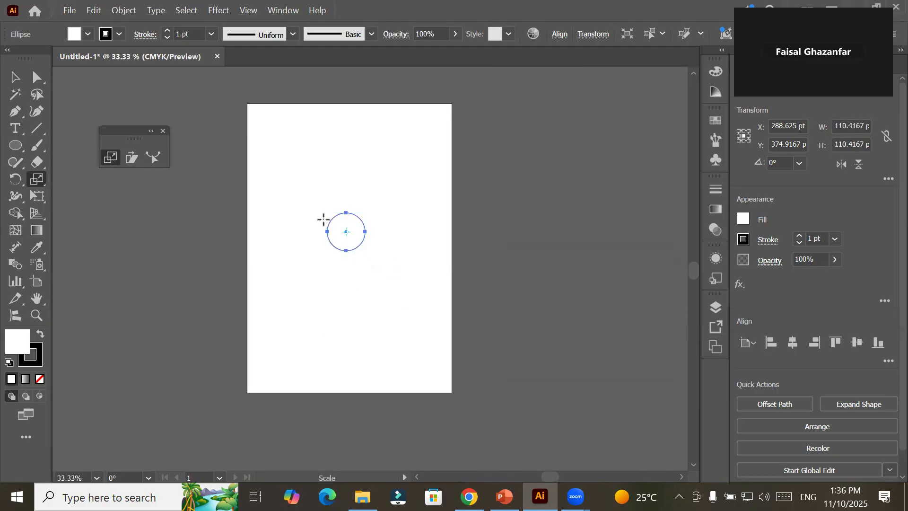
Step: Make a copy of the circle scaled uniformly to 120% about its centre
left_click(348, 233, "alt")
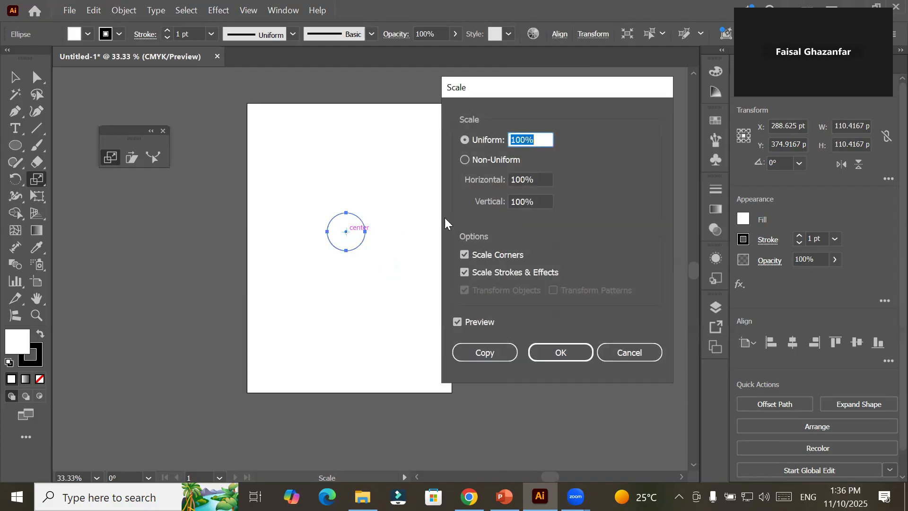
left_click(537, 139)
key("Up")
key("Up")
key("Up")
key("Up")
key("Up")
key("Up")
key("Up")
key("Up")
key("Up")
key("Up")
key("Up")
key("Up")
key("Up")
key("Up")
key("Up")
key("Up")
key("Up")
key("Up")
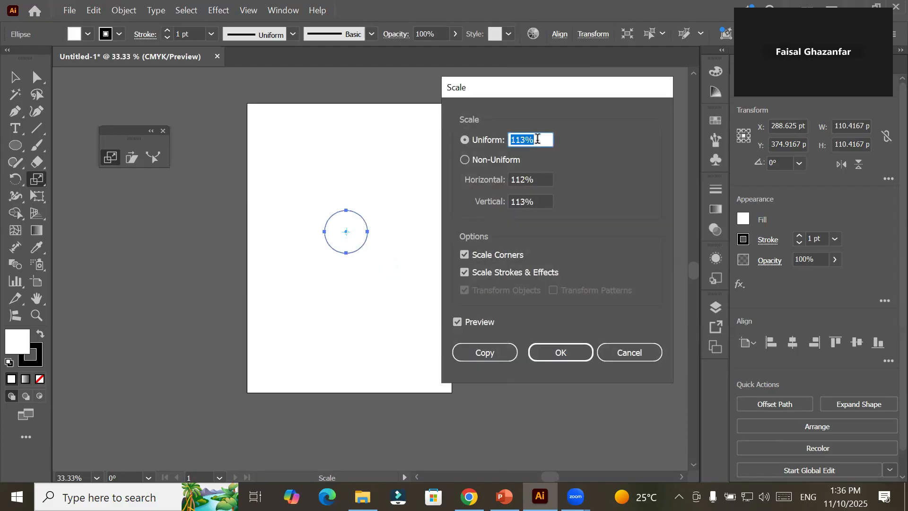
key("Up")
key("Up")
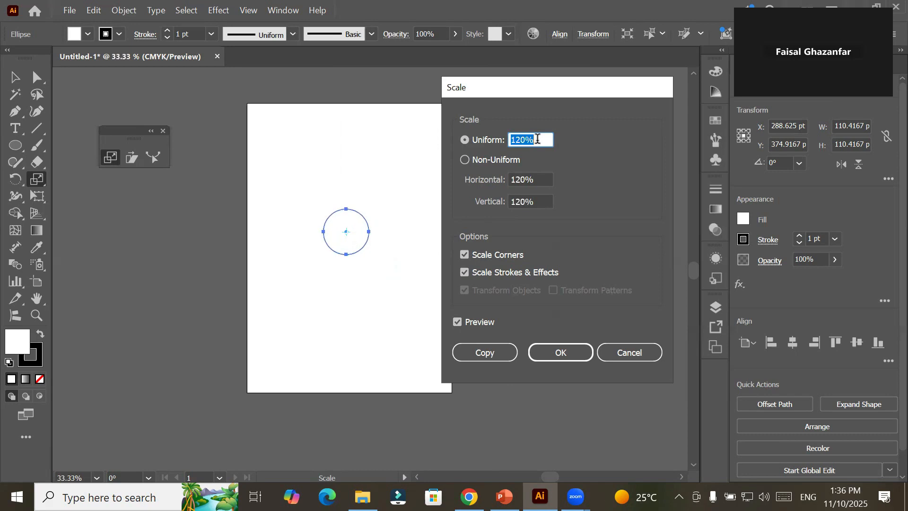
left_click(485, 352)
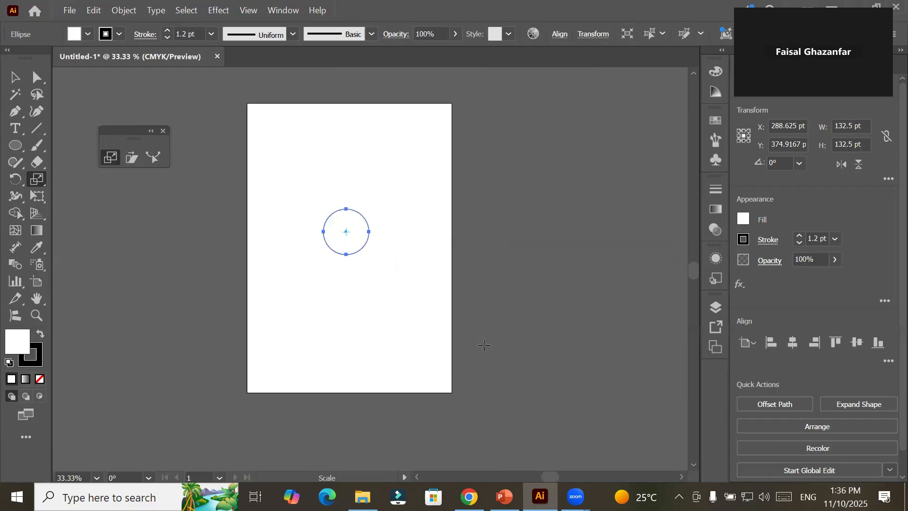
Step: Move the larger circle copy up and away from the original, and undo both the move and the copy
left_click(15, 78)
left_click_drag(353, 222, 331, 163)
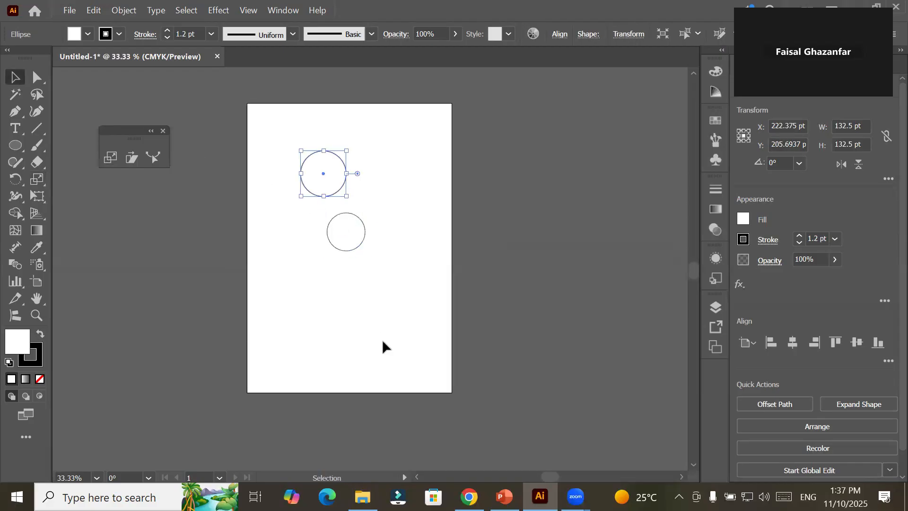
key("ctrl+z")
key("ctrl+z")
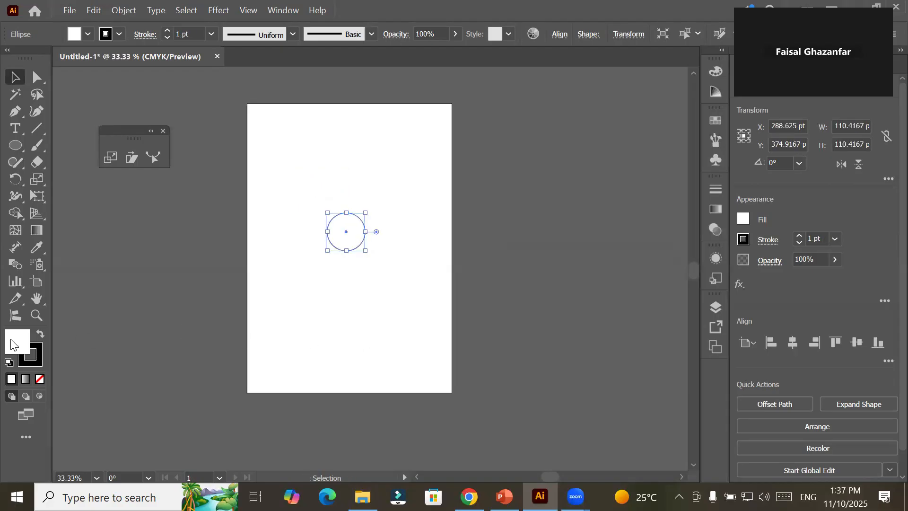
Step: Set the circle's fill to None
left_click(88, 34)
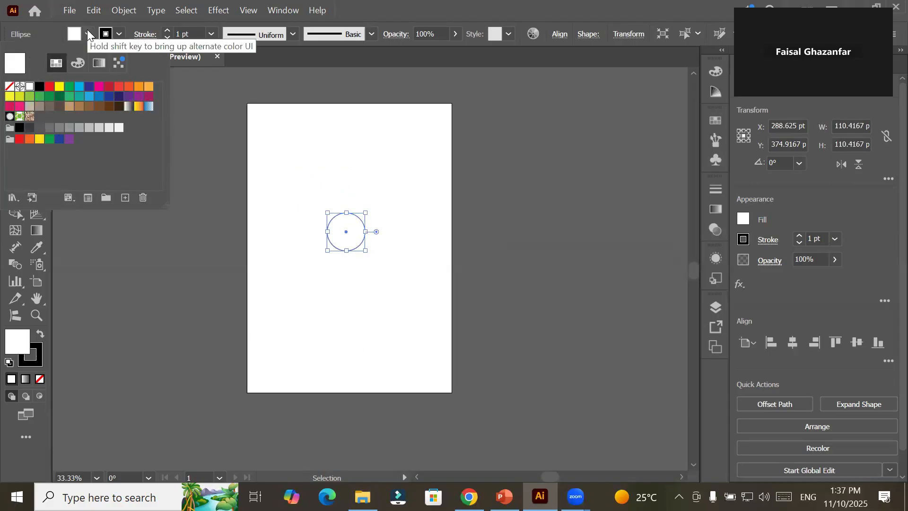
left_click(10, 87)
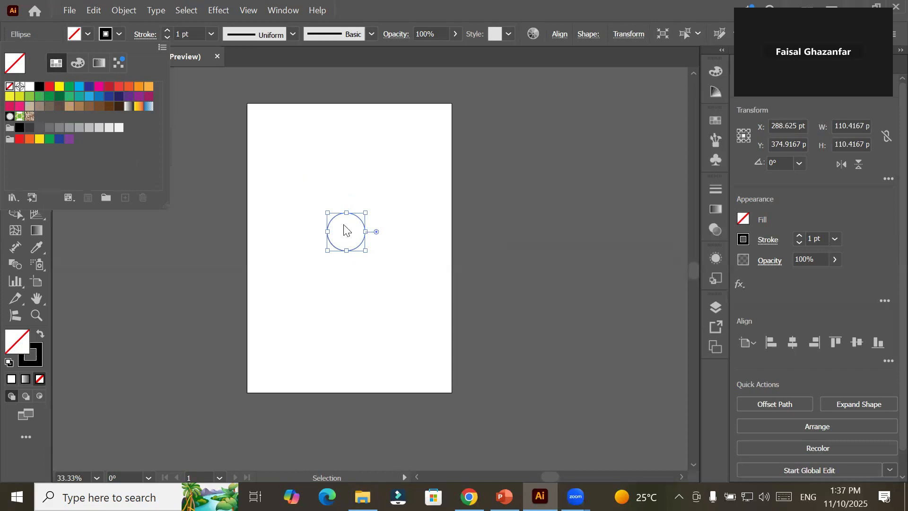
key("Escape")
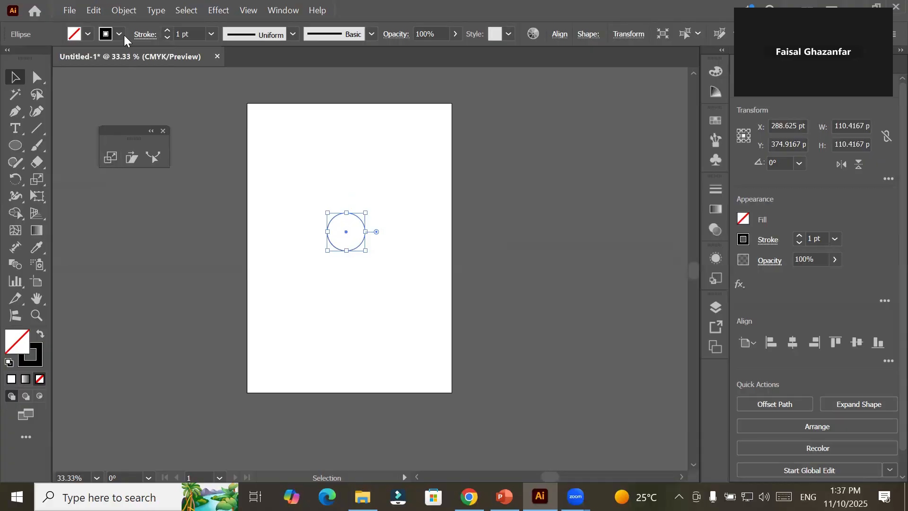
Step: Make a copy of the circle scaled uniformly to 110% about its centre, with strokes scaled too
left_click(131, 14)
mouse_move(227, 31)
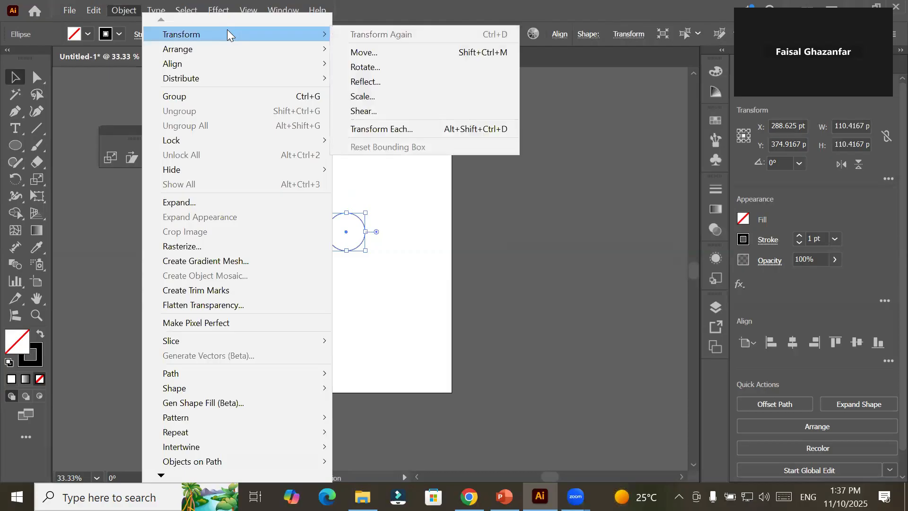
left_click(373, 96)
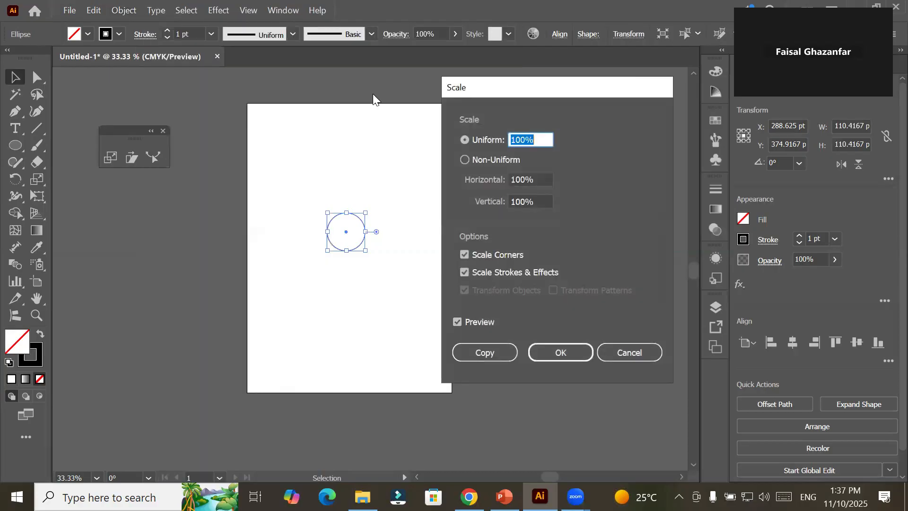
type("104")
key("Tab")
type("109")
key("Tab")
key("Up")
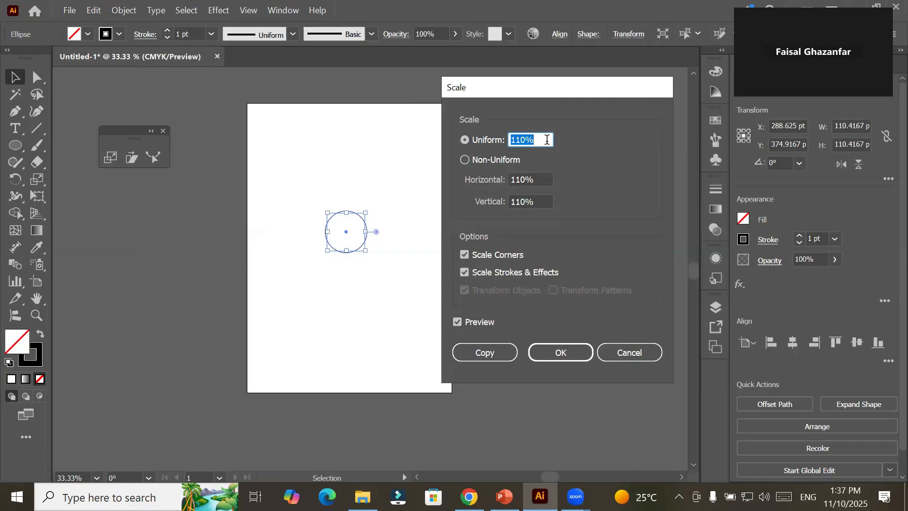
left_click(483, 353)
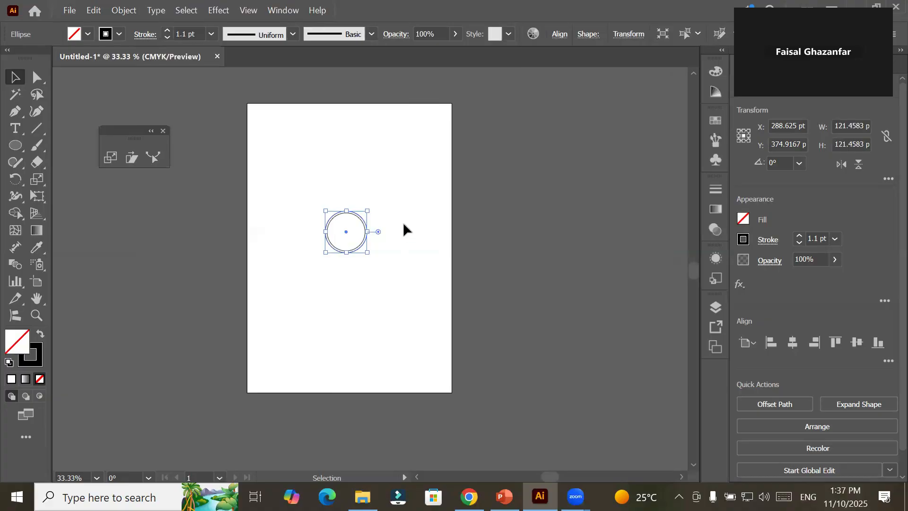
Step: Repeat the 110% scaled copy 16 more times to build a set of concentric circles around the original
scroll(403, 225, "up", 2)
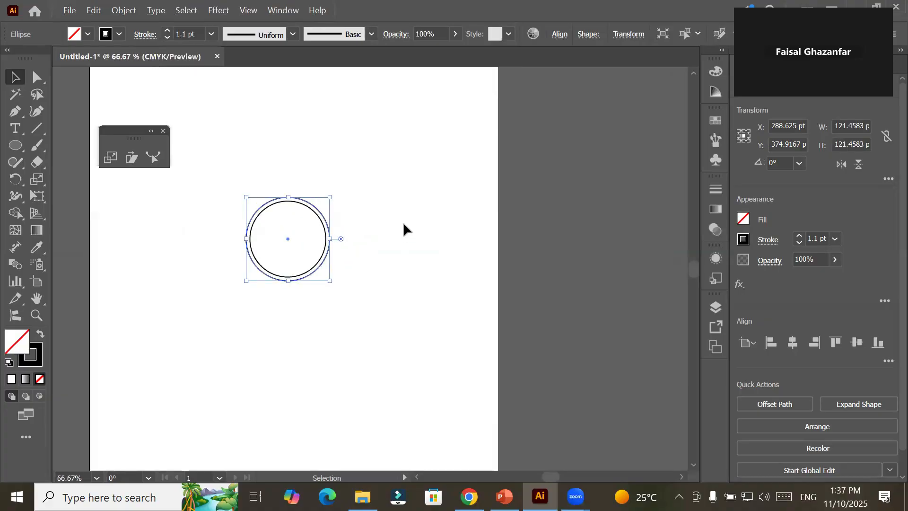
key("ctrl+d")
key("ctrl+d")
key("ctrl+d")
key("ctrl+d")
key("ctrl+d")
key("ctrl+d")
key("ctrl+d")
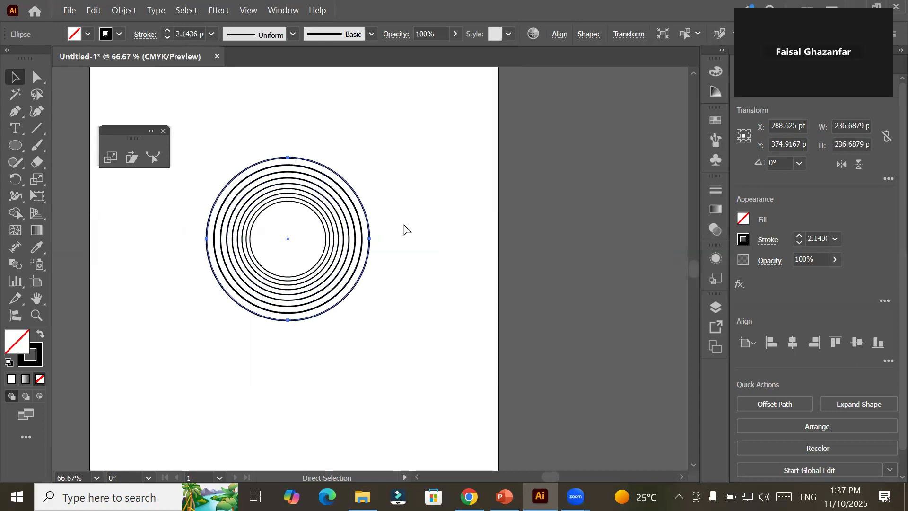
key("ctrl+d")
key("ctrl+d")
key("ctrl+d")
key("ctrl+d")
key("ctrl+d")
key("ctrl+d")
key("ctrl+d")
key("ctrl+d")
key("ctrl+d")
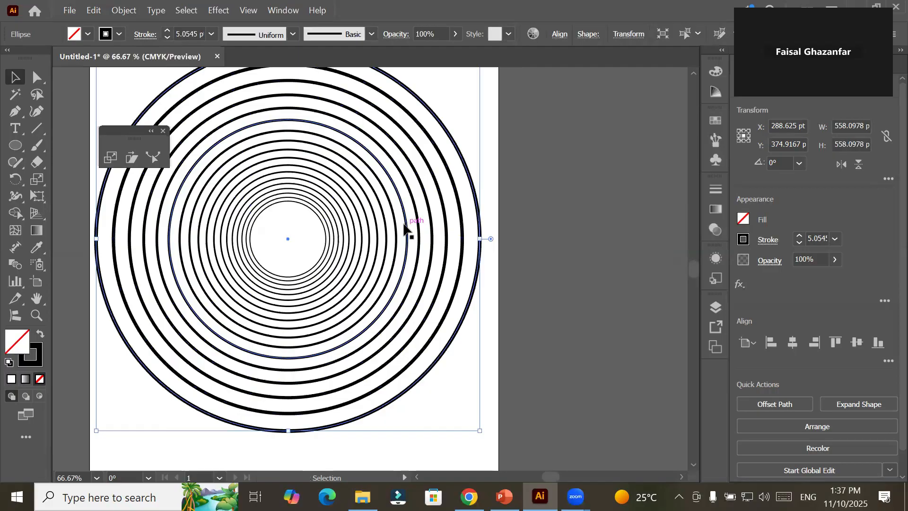
Step: Examine the spacing and line thickness of the concentric circles up close and as a whole
scroll(313, 220, "up", 2)
left_click(309, 249)
scroll(309, 248, "up", 5)
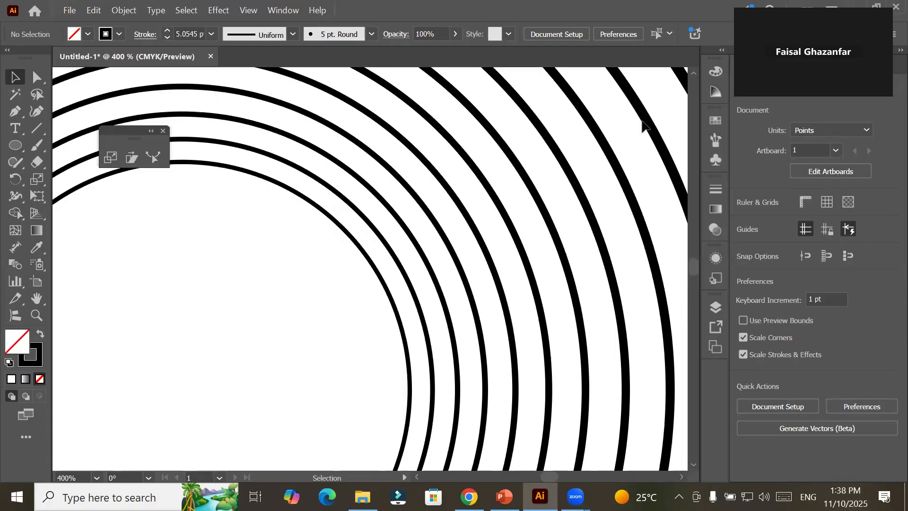
scroll(643, 122, "down", 1)
scroll(642, 122, "down", 3, "alt")
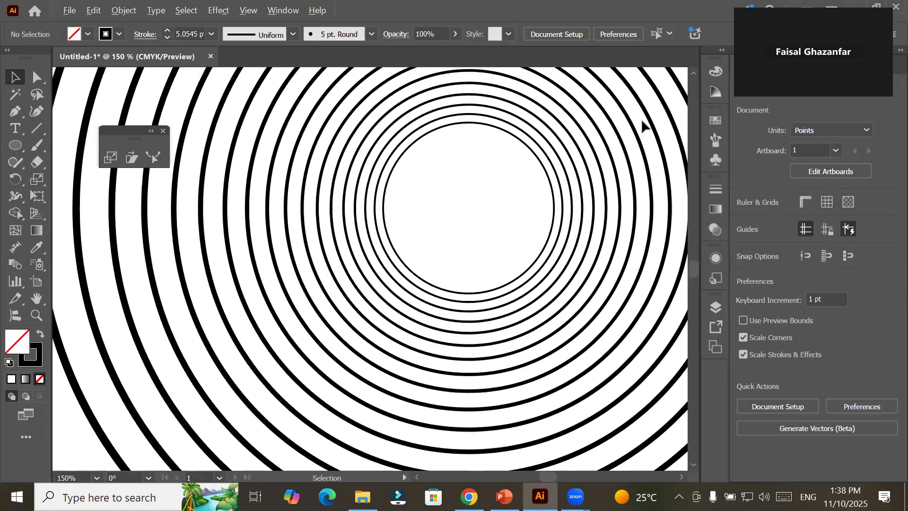
scroll(643, 124, "down", 4, "alt")
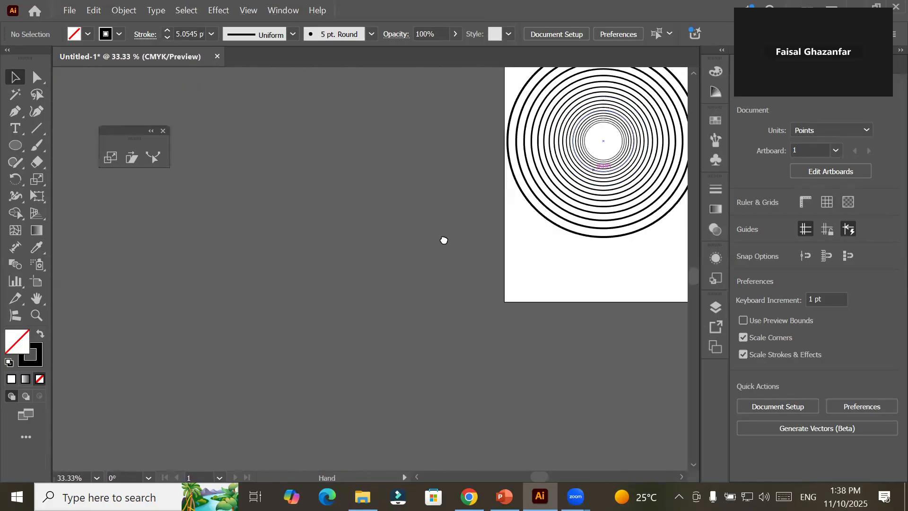
left_click_drag(472, 232, 407, 249)
scroll(455, 147, "up", 1, "alt")
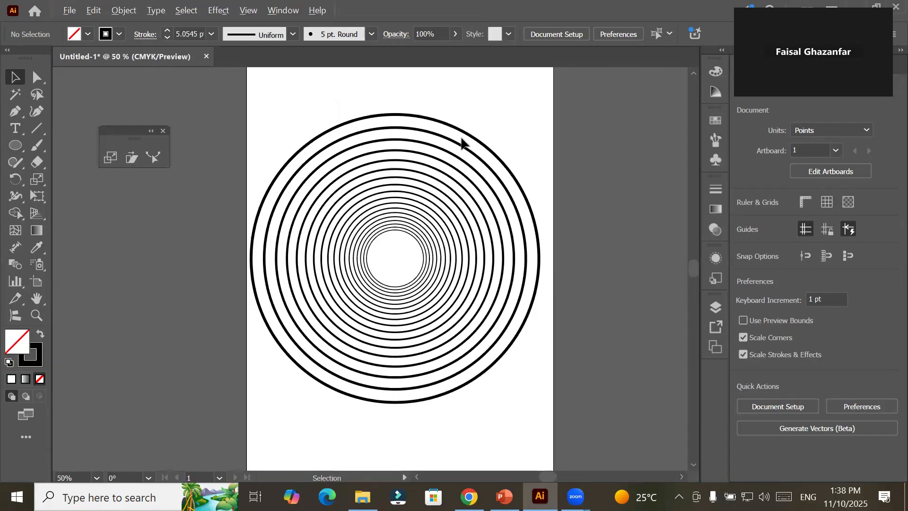
scroll(462, 141, "up", 1, "alt")
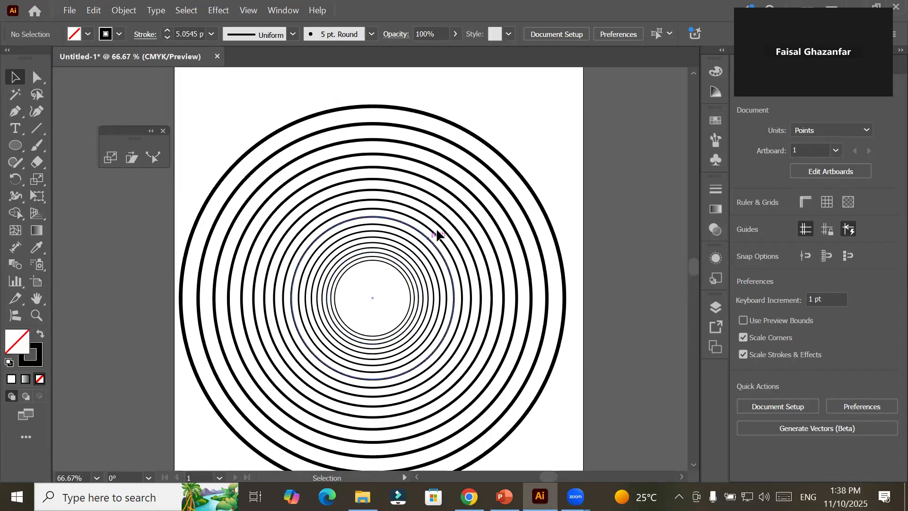
Step: Compare the stroke weights of the outermost and innermost circles, leaving nothing selected
left_click(507, 161)
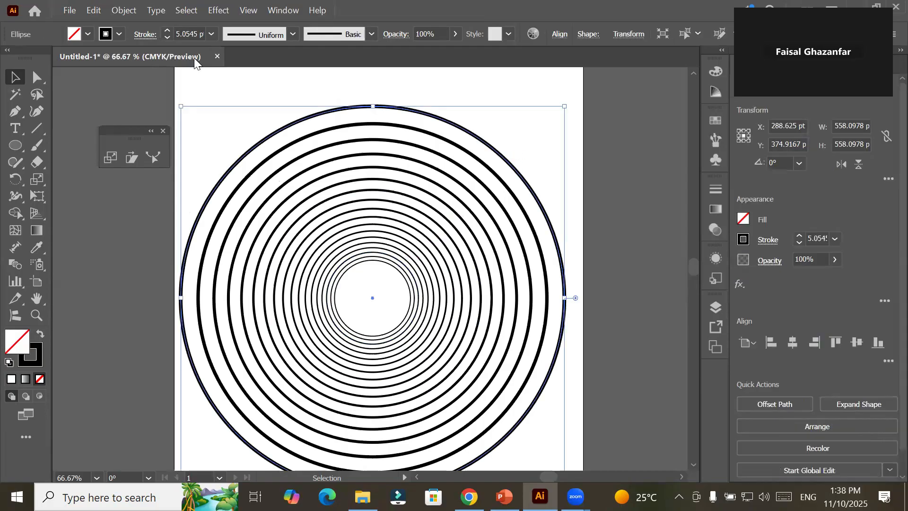
left_click(188, 34)
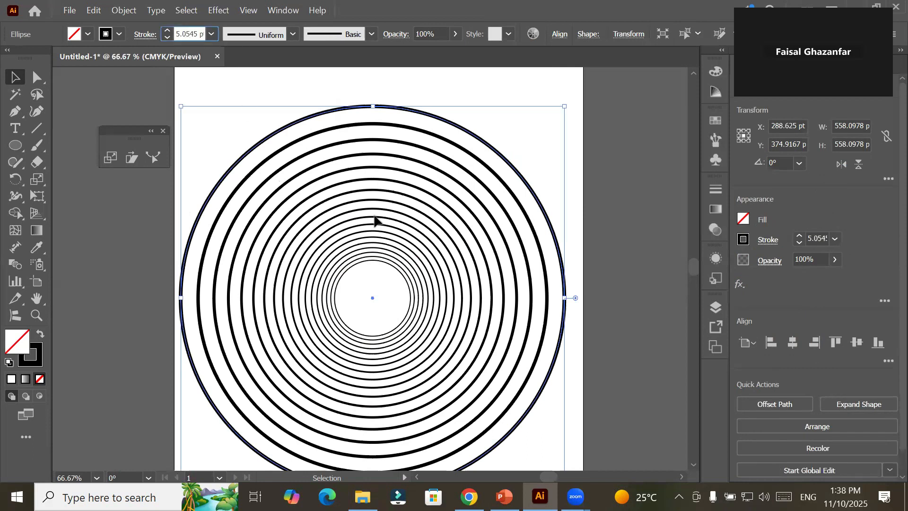
left_click(379, 260)
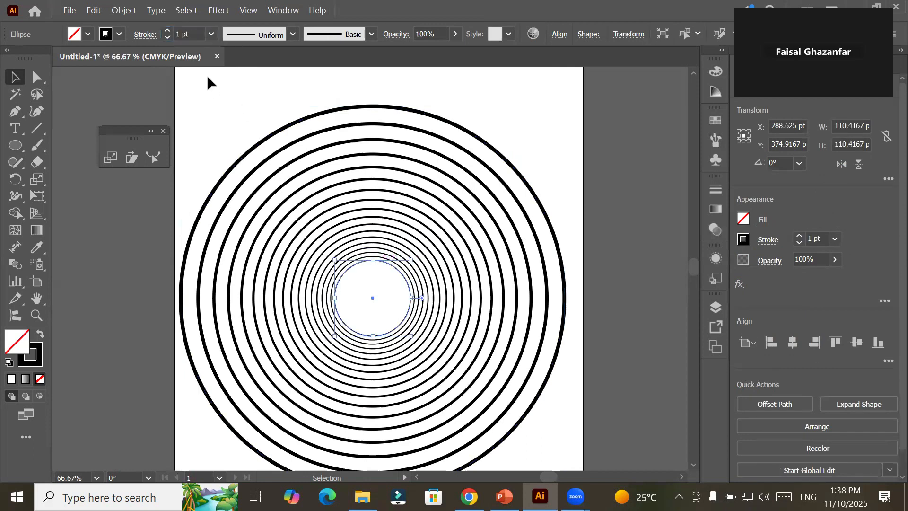
left_click_drag(191, 34, 131, 33)
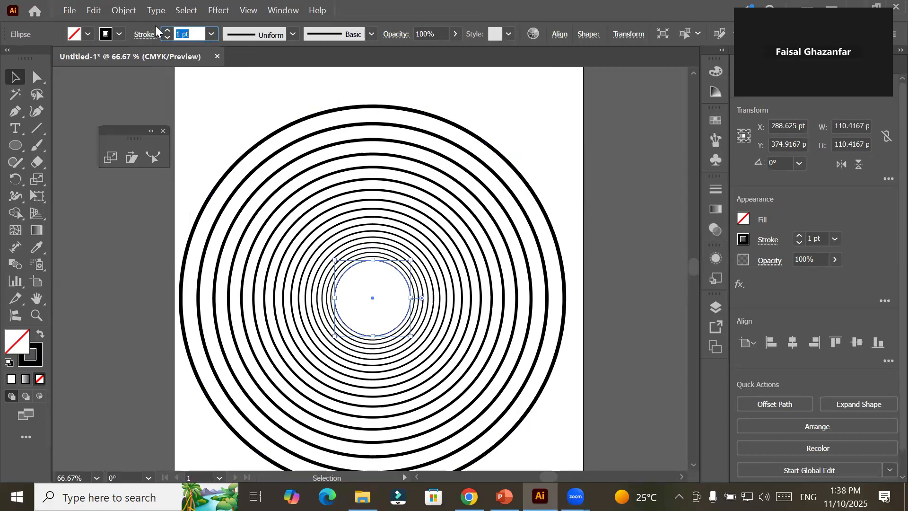
key("ctrl")
left_click(352, 99)
Step: Select all the concentric circles and delete them
key("ctrl")
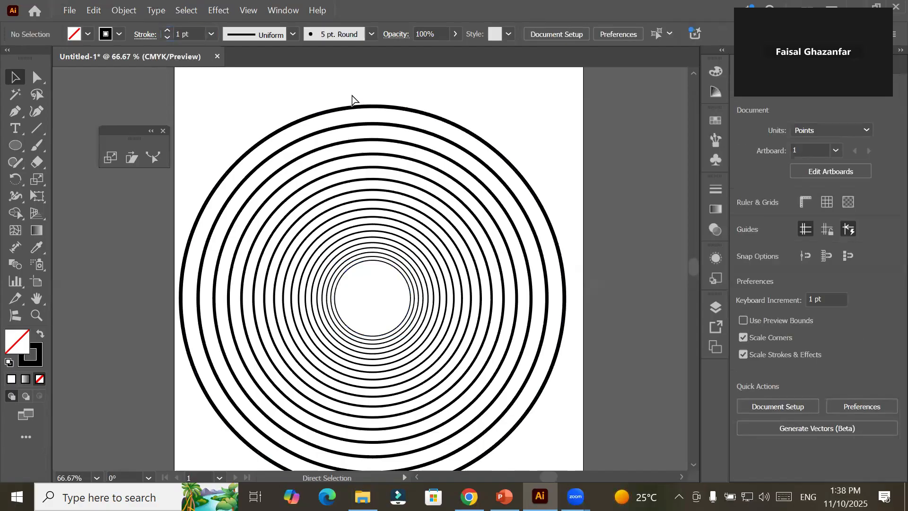
key("ctrl+a")
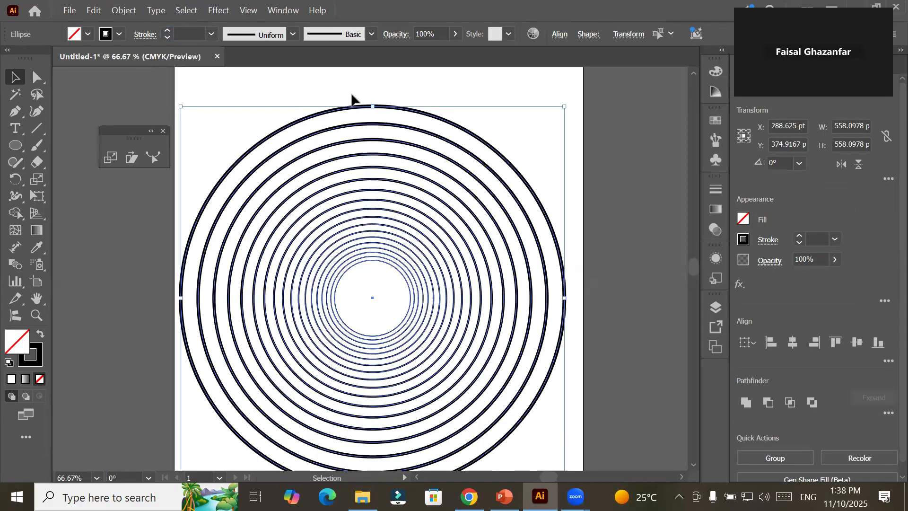
key("Delete")
Step: Draw a rectangle about 298 by 354 pt from the artboard's left edge to the midpoint of its bottom edge
left_click(15, 149)
right_click(15, 149)
left_click(47, 146)
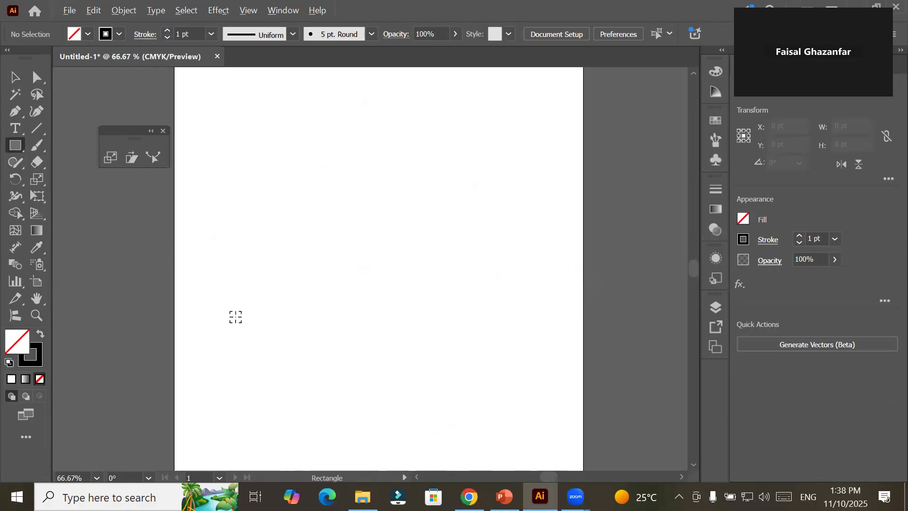
scroll(235, 317, "down", 5)
scroll(254, 403, "up", 1)
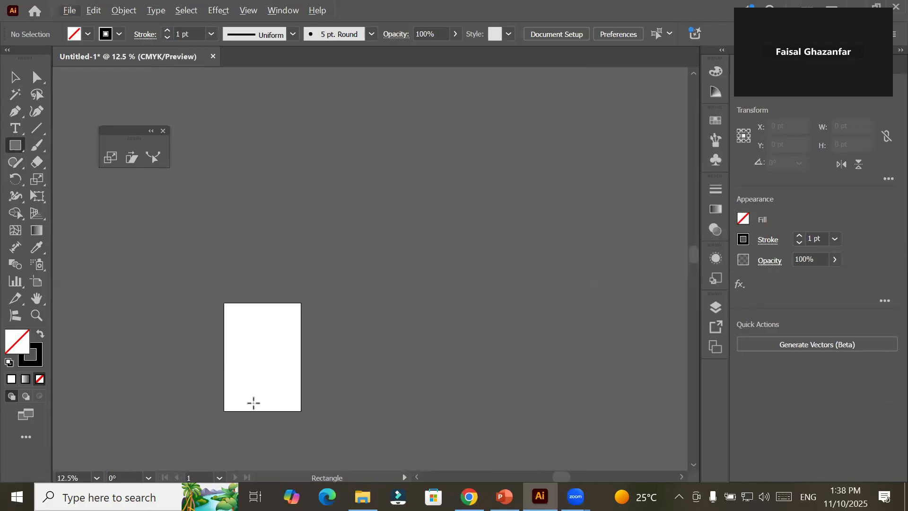
scroll(245, 441, "up", 2)
scroll(244, 440, "up", 1)
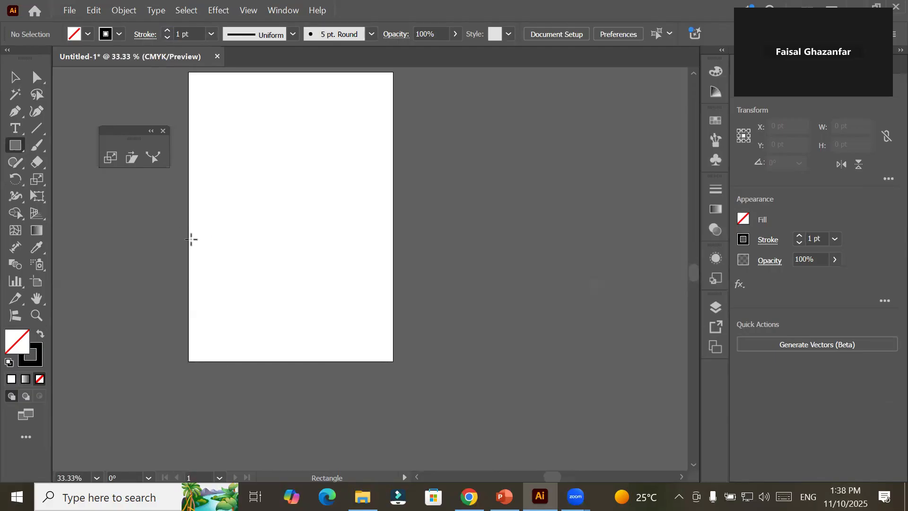
left_click_drag(188, 240, 291, 362)
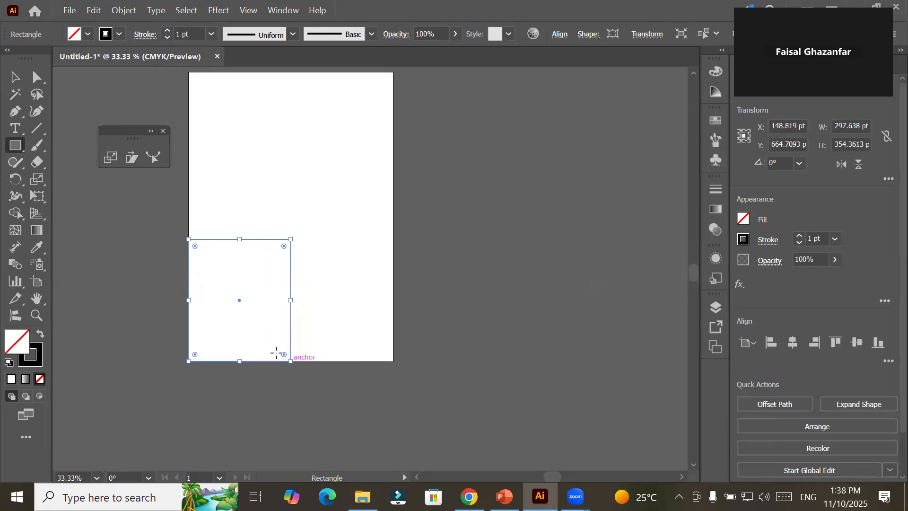
Step: Make a copy of the rectangle scaled uniformly to 110% about its centre, with strokes and effects scaled
left_click(185, 34)
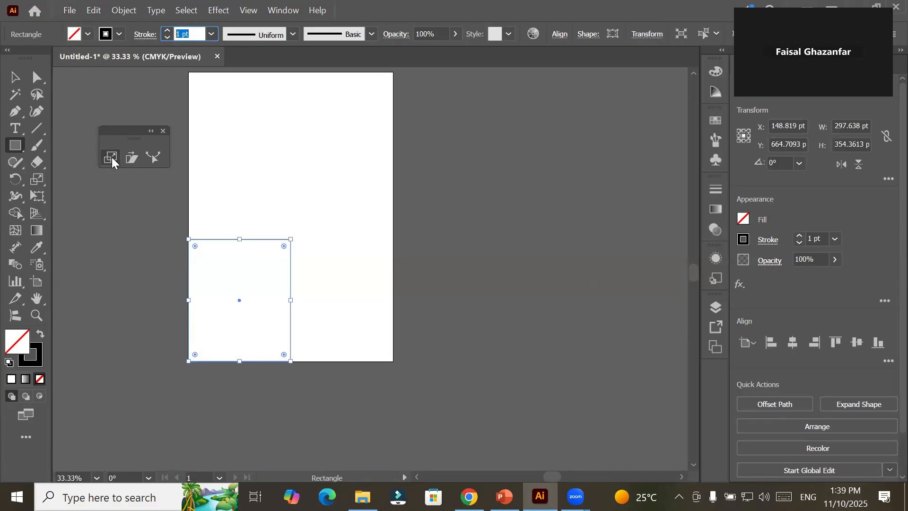
left_click(115, 11)
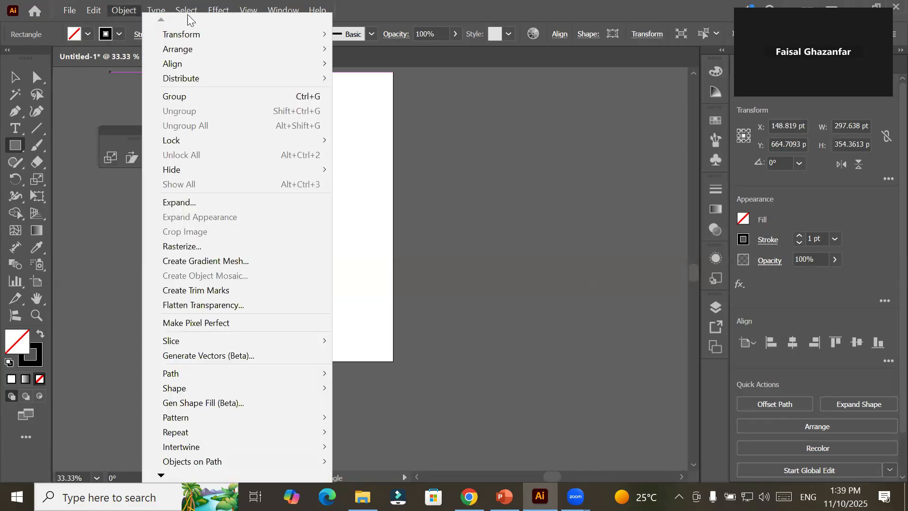
mouse_move(261, 31)
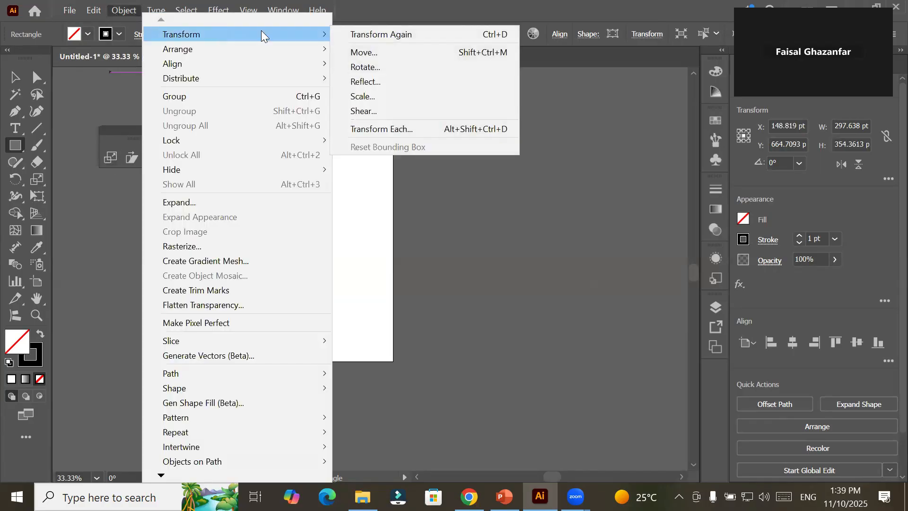
left_click(382, 96)
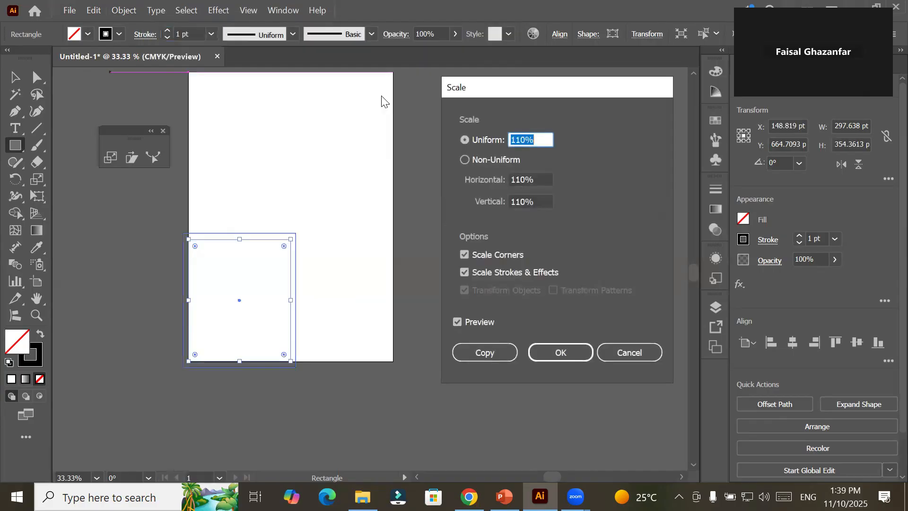
left_click(545, 139)
left_click(476, 255)
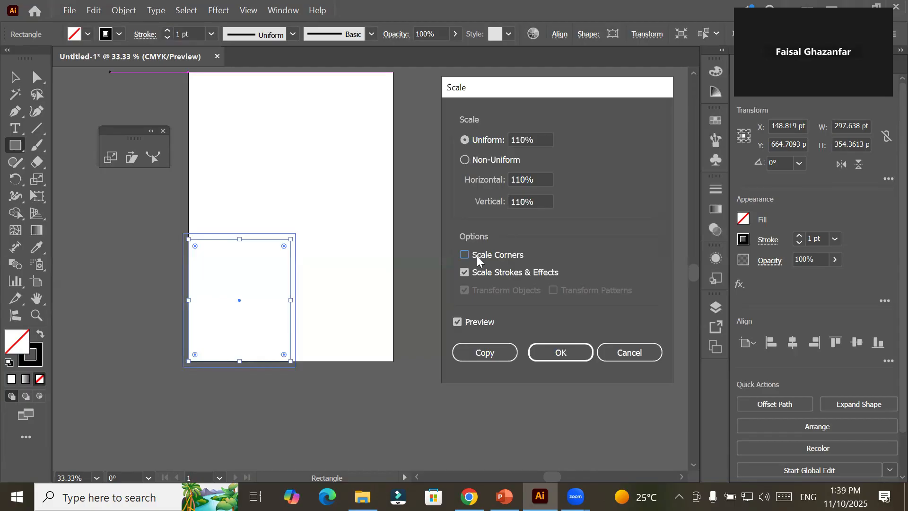
left_click(483, 270)
left_click(479, 356)
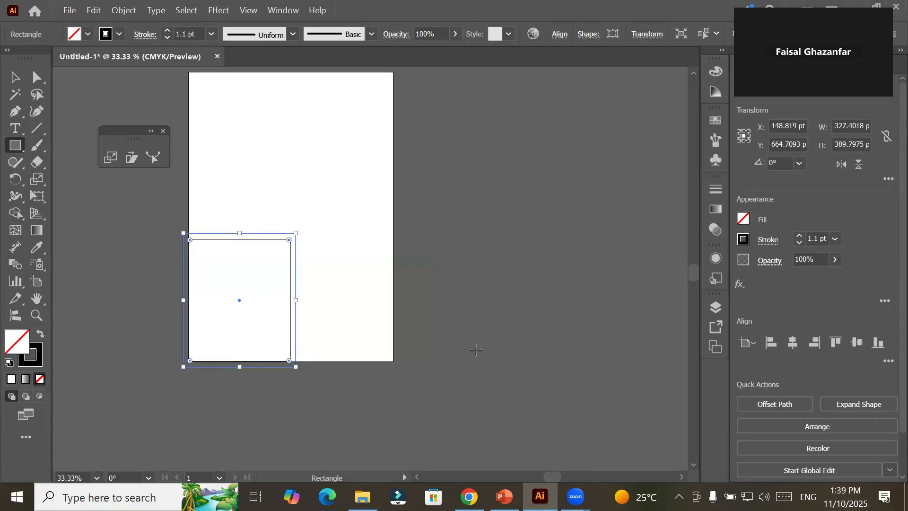
Step: Repeat the centre-based 110% rectangle copy ten more times
key("ctrl+d")
key("ctrl+d")
key("ctrl+d")
key("ctrl+d")
key("ctrl+d")
key("ctrl+d")
key("ctrl+d")
key("ctrl+d")
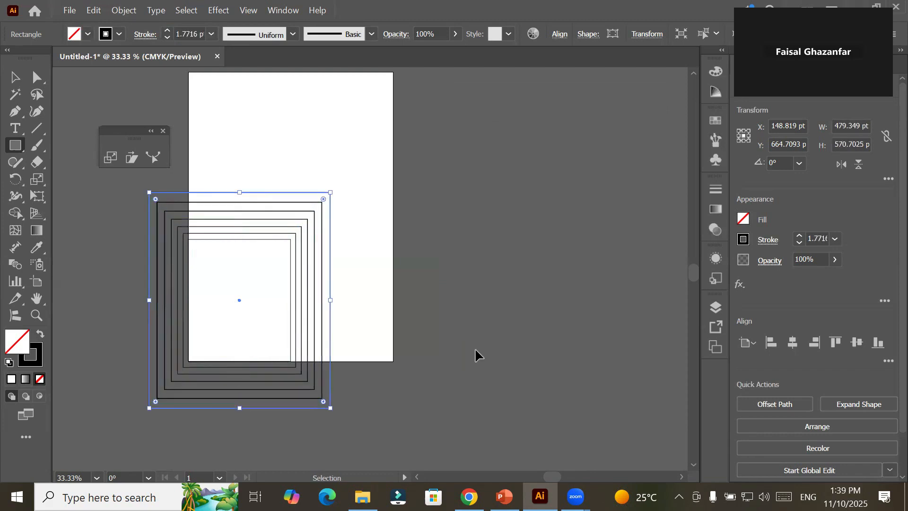
key("ctrl+d")
key("ctrl+d")
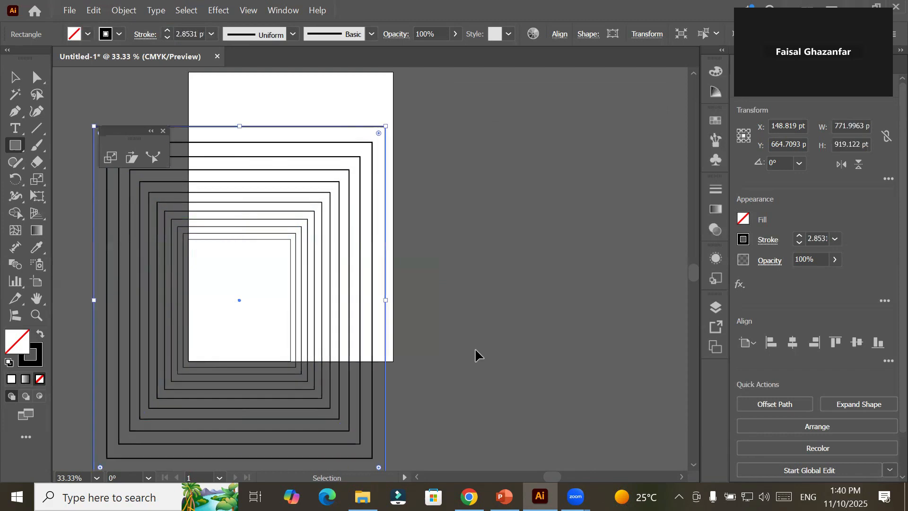
Step: Undo all the centre-based scaled copies back to the original rectangle
key("ctrl+z")
key("ctrl+z")
key("ctrl+z")
key("ctrl+z")
key("ctrl+z")
key("ctrl+z")
key("ctrl+z")
key("ctrl+z")
key("ctrl+z")
key("ctrl+z")
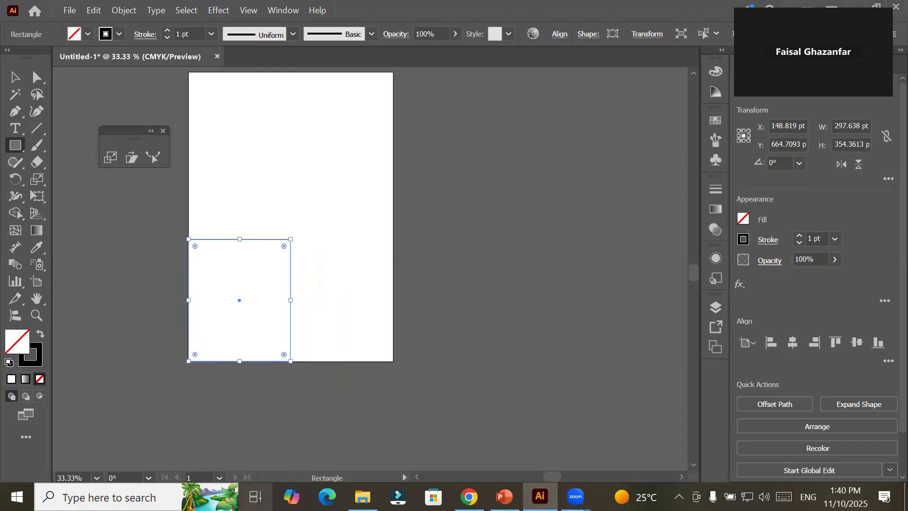
Step: Make a copy of the rectangle scaled uniformly to 110%, using its bottom-left corner as the reference point
key("s")
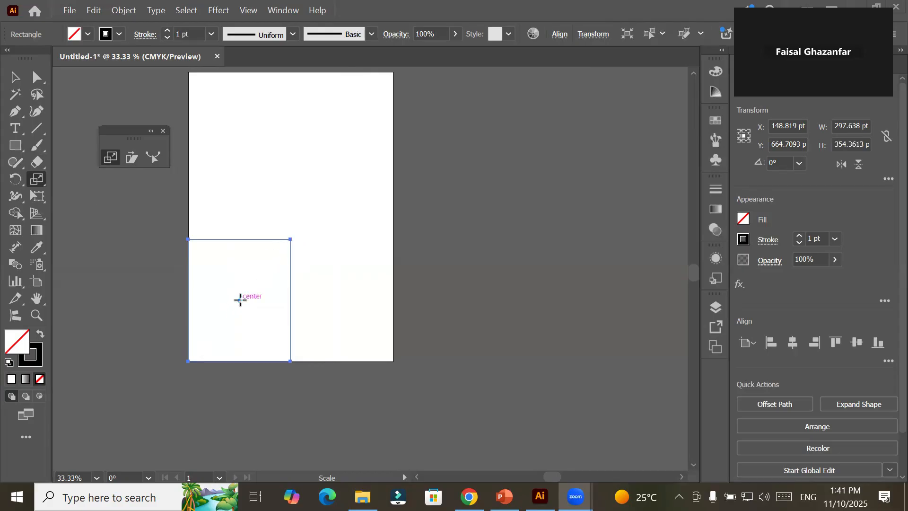
left_click(190, 360, "alt")
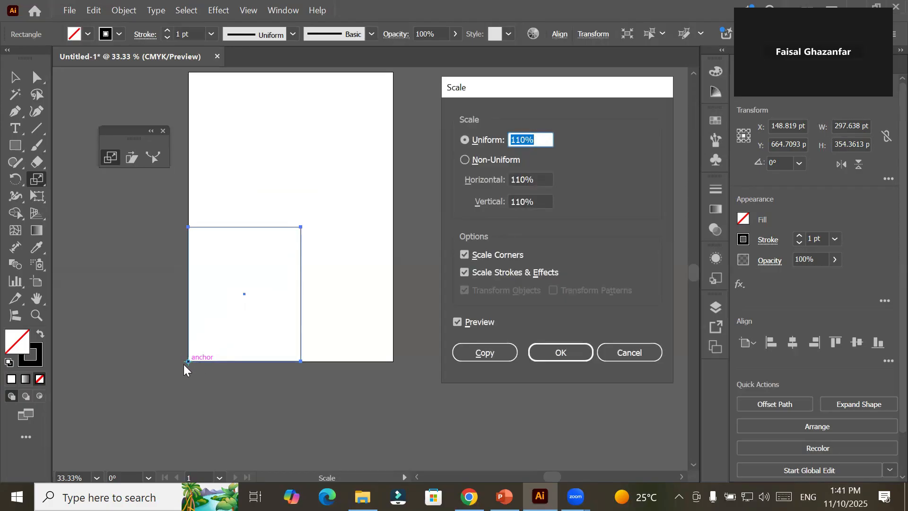
left_click(539, 141)
left_click(485, 352)
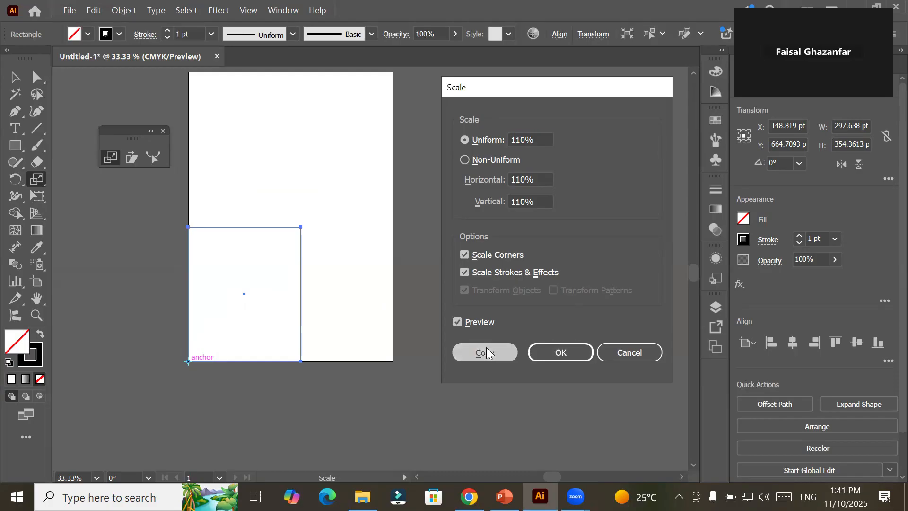
Step: Repeat the 110% corner-anchored rectangle copy six more times
key("ctrl+d")
key("ctrl+d")
key("ctrl+d")
key("ctrl+d")
key("ctrl+d")
key("ctrl+d")
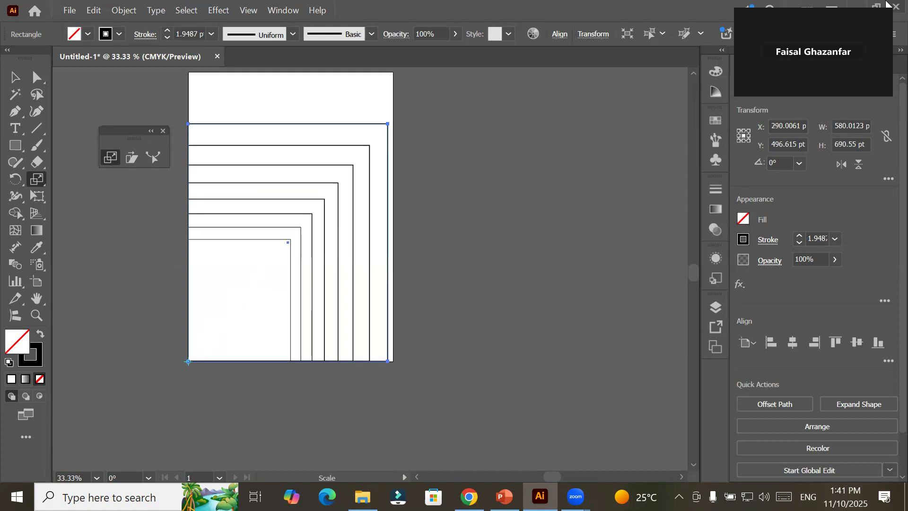
Step: Delete all the nested rectangles and draw a square about 95 pt wide near the artboard's bottom-left corner
key("ctrl+a")
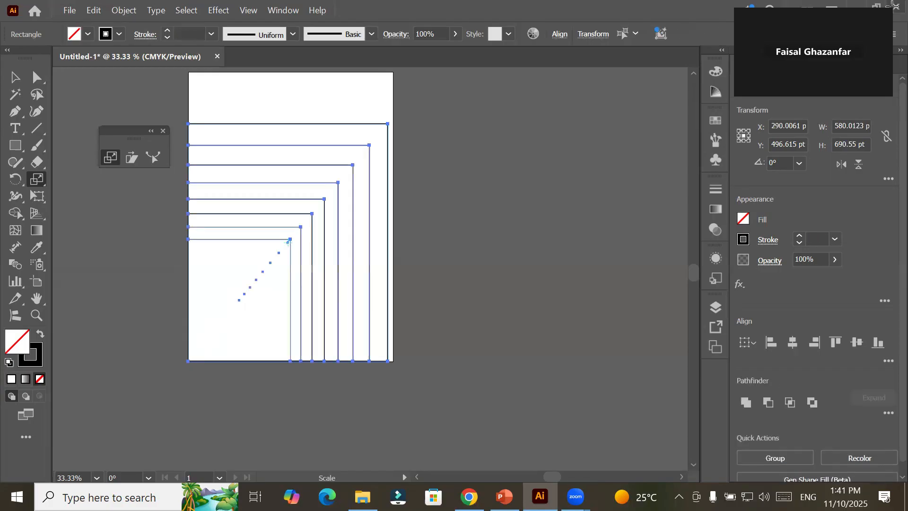
key("Delete")
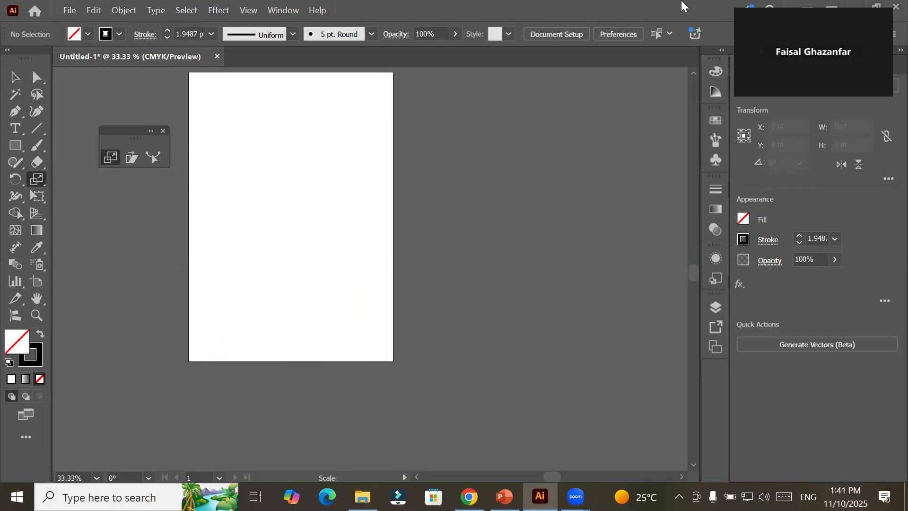
left_click(13, 148)
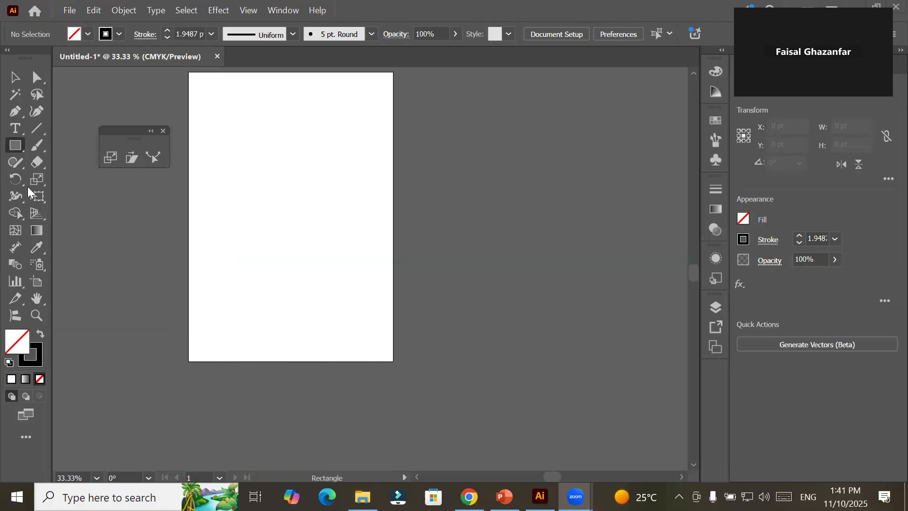
left_click_drag(191, 328, 225, 357)
Step: Round only the square's top-right corner and position the square flush with the artboard's left edge at the bottom
left_click(16, 75)
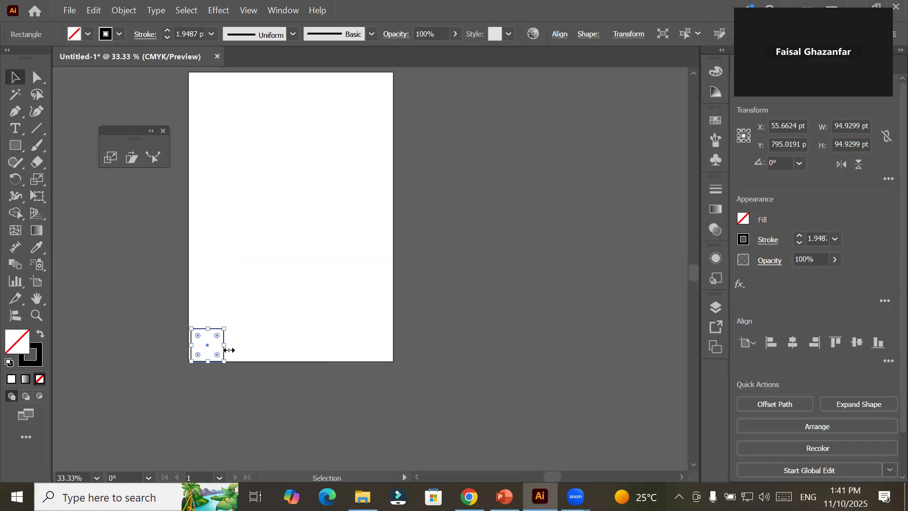
left_click_drag(223, 339, 211, 341)
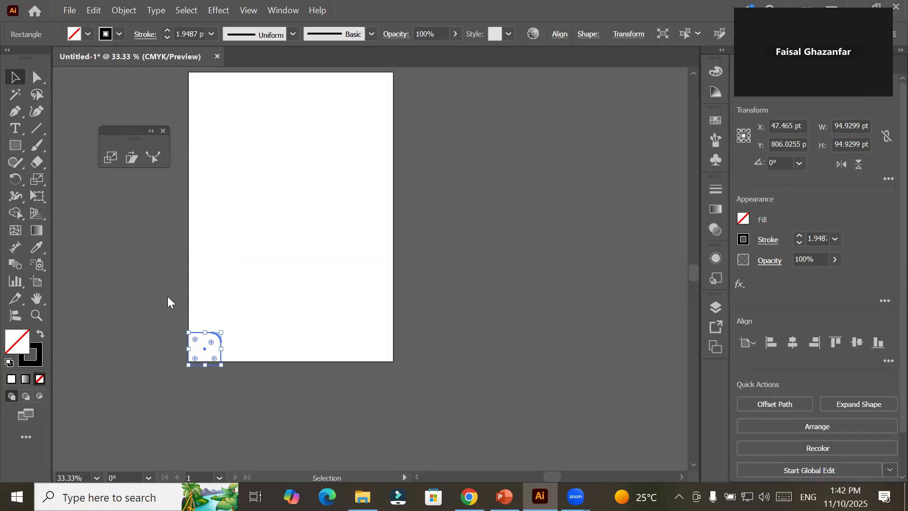
left_click(212, 296)
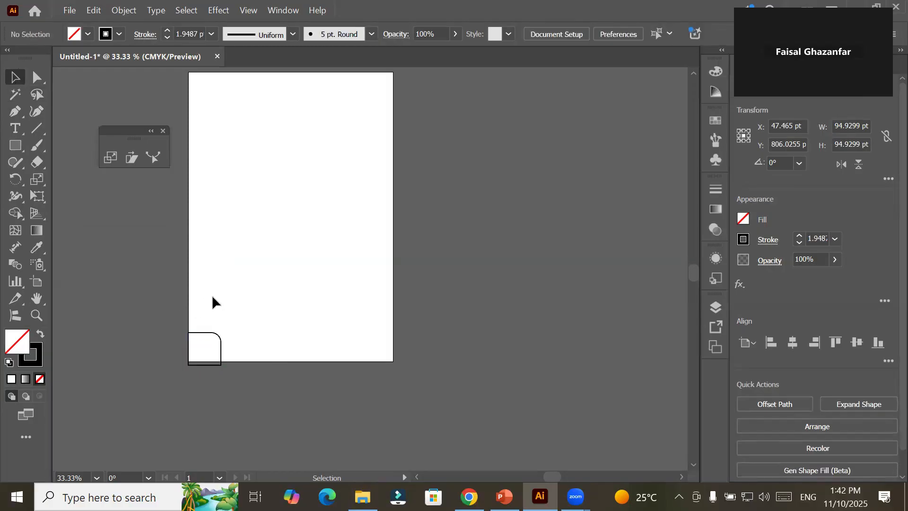
left_click(221, 363)
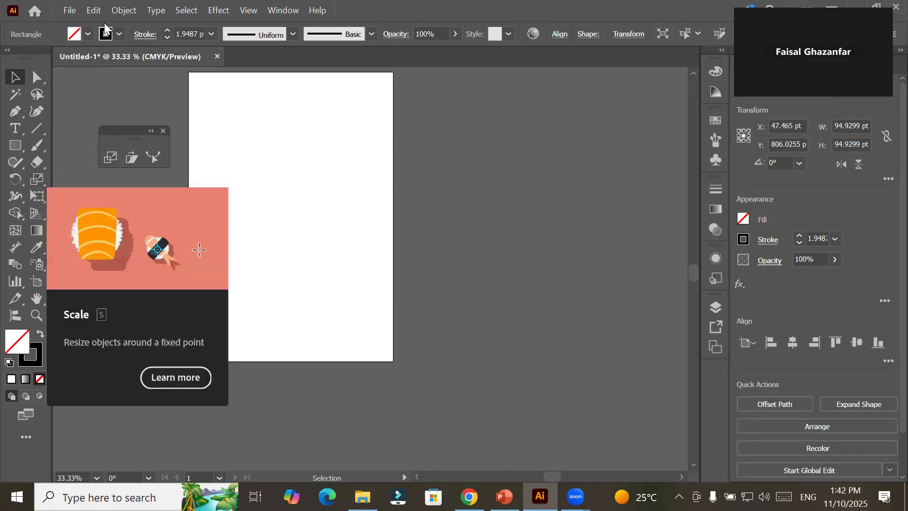
left_click(122, 10)
mouse_move(216, 40)
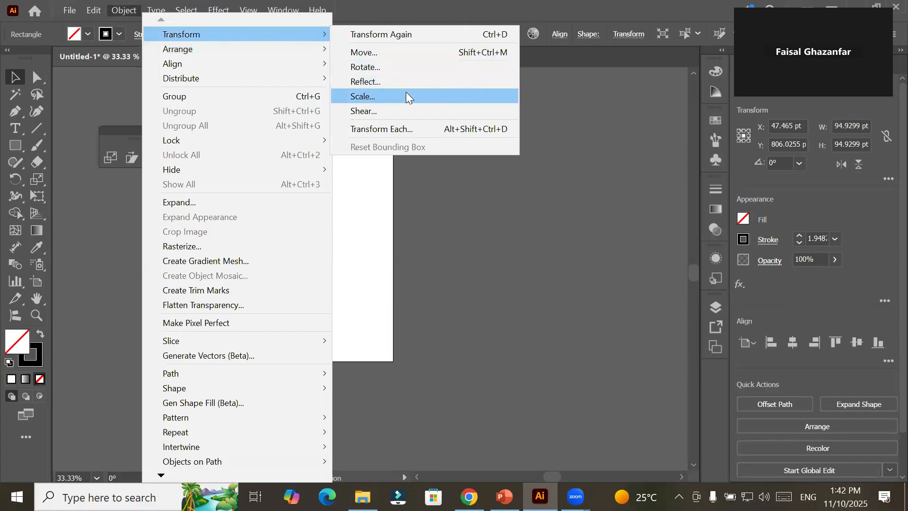
left_click(406, 92)
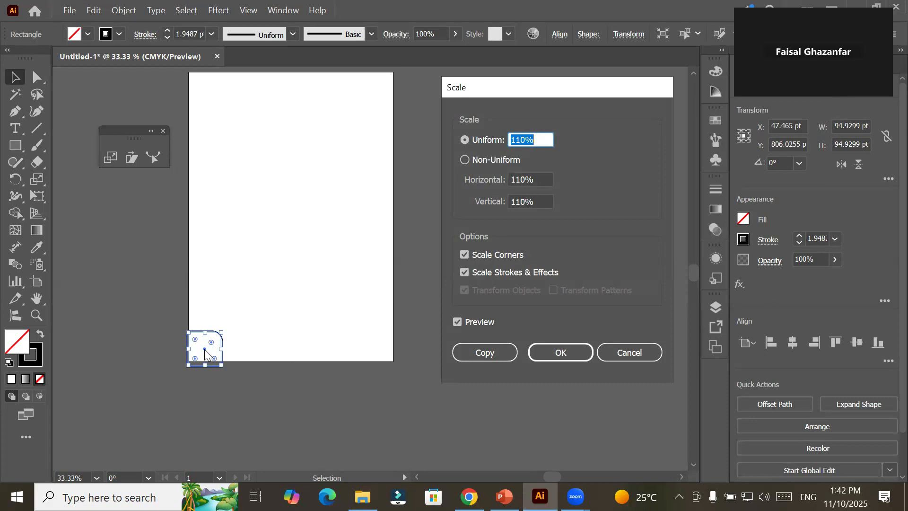
left_click(633, 350)
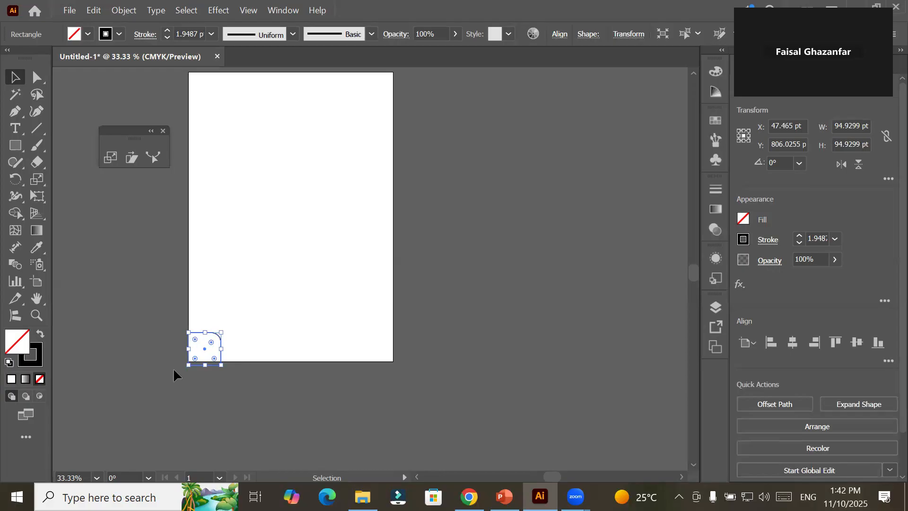
Step: Make a copy of the rounded square scaled uniformly to 110%, using its bottom-left corner as the reference point
key("s")
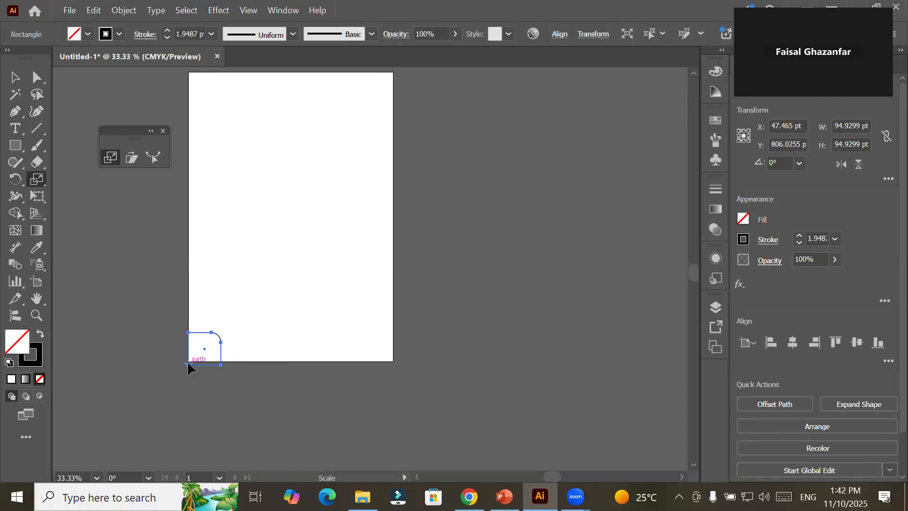
left_click(188, 363, "alt")
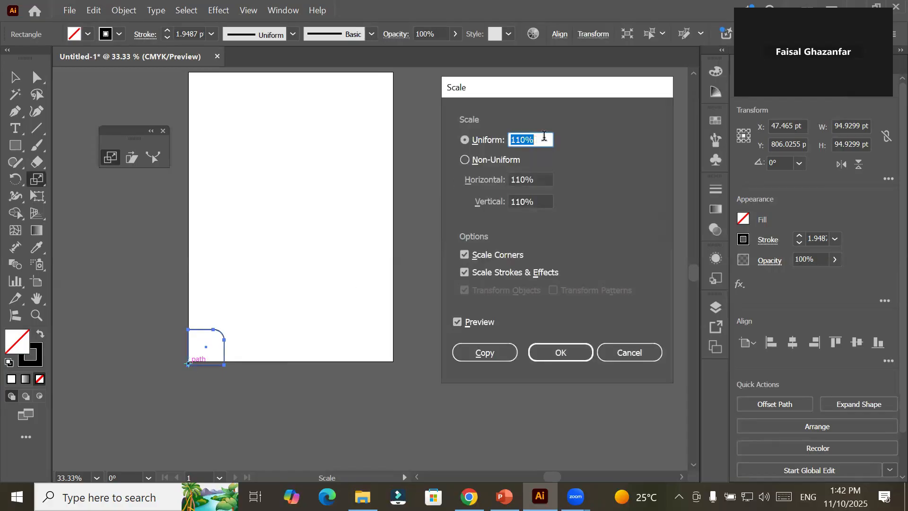
left_click(545, 137)
left_click(479, 355)
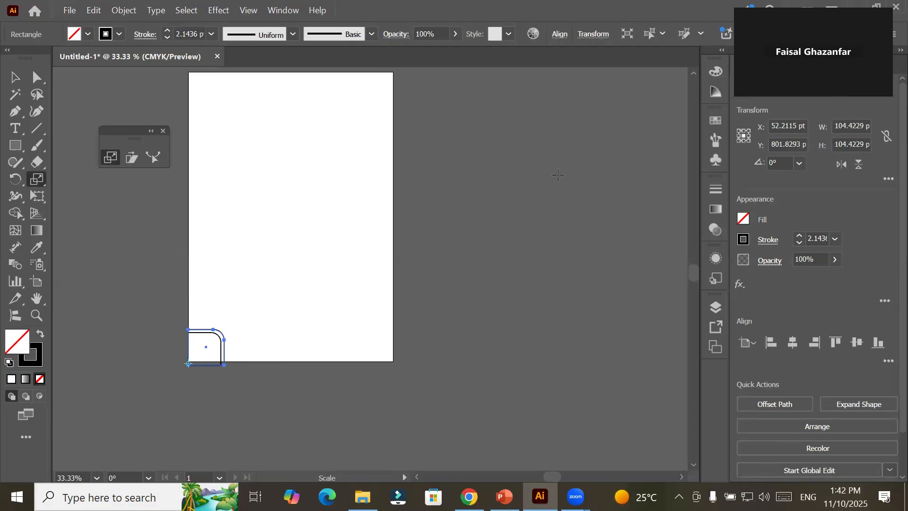
Step: Repeat the 110% corner-anchored copy until the largest rounded square is about 581 pt wide
key("ctrl+d")
key("ctrl+d")
key("ctrl+d")
key("ctrl+d")
key("ctrl+d")
key("ctrl+d")
key("ctrl+d")
key("ctrl+d")
key("ctrl+d")
key("ctrl+d")
key("ctrl+d")
key("ctrl+d")
key("ctrl+d")
key("ctrl+d")
key("ctrl+d")
key("ctrl+d")
key("s")
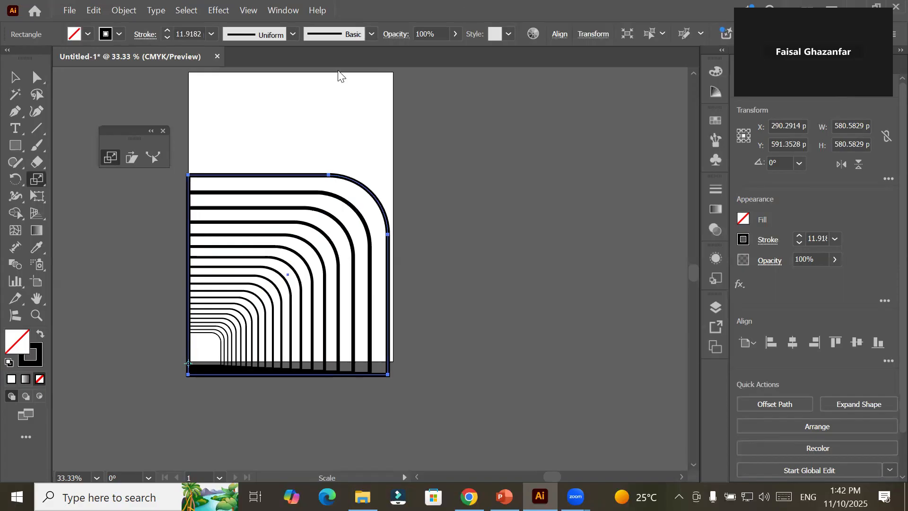
Step: Move all the nested rounded squares up so their base aligns with the artboard's bottom edge
left_click(15, 77)
mouse_move(170, 144)
left_mouse_down()
mouse_move(191, 196)
mouse_move(325, 333)
mouse_move(426, 401)
left_mouse_up()
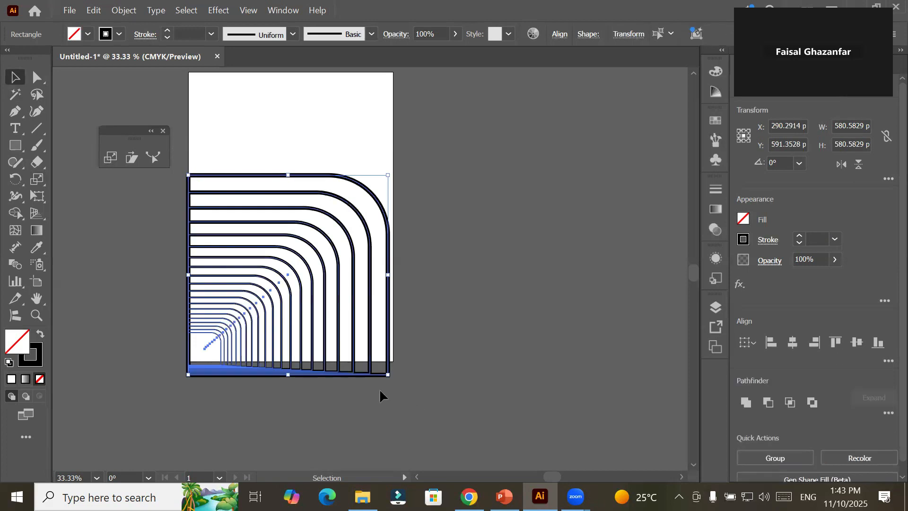
mouse_move(345, 375)
left_mouse_down()
mouse_move(350, 364)
mouse_move(339, 363)
left_mouse_up()
left_click(497, 253)
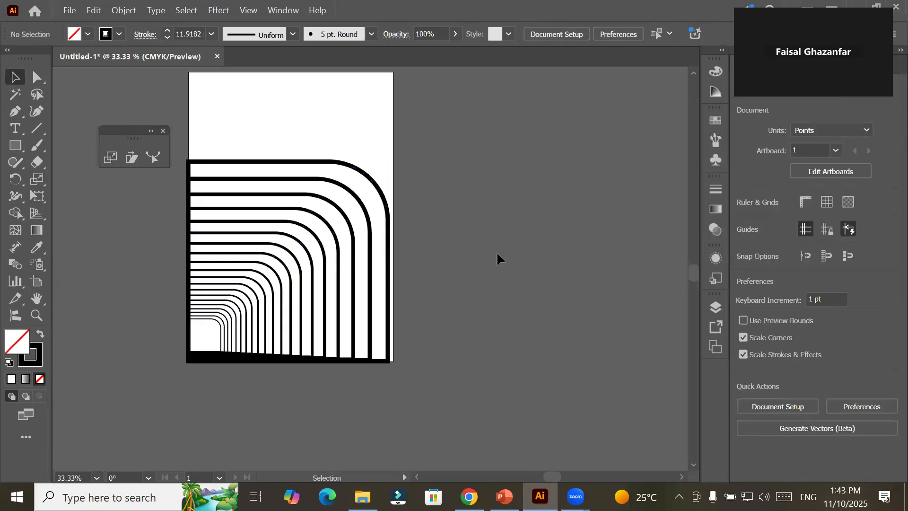
Step: Change the stroke color of all the nested rounded squares to light blue
left_click_drag(174, 140, 438, 387)
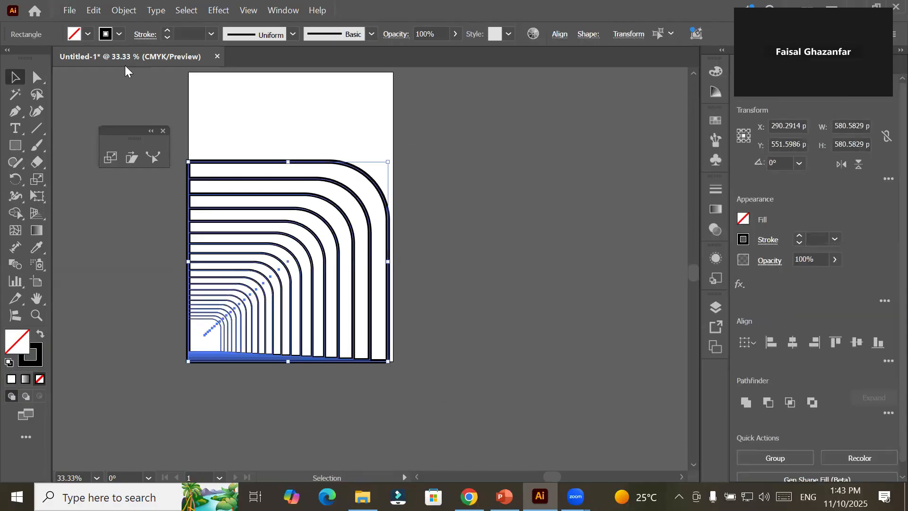
left_click(118, 37)
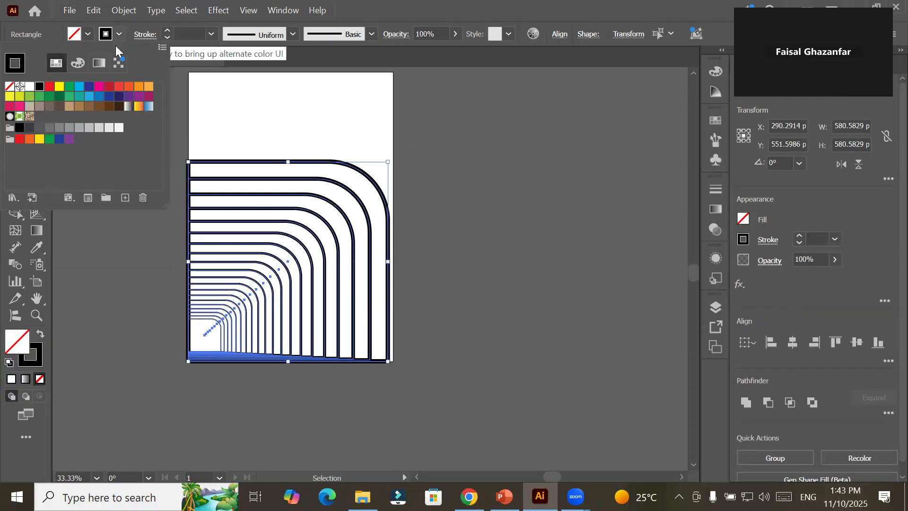
left_click(79, 89)
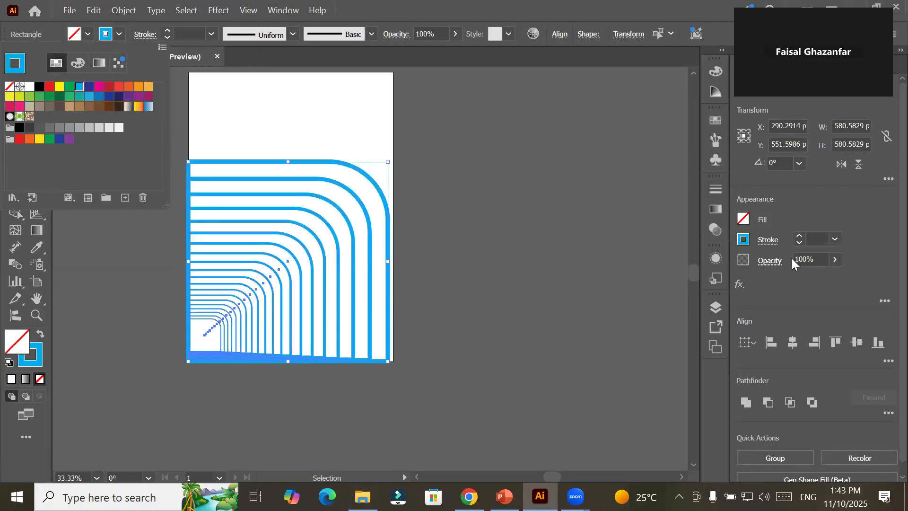
Step: Try lowering the opacity of the whole blue pattern to 5%, and undo the change
left_click(835, 262)
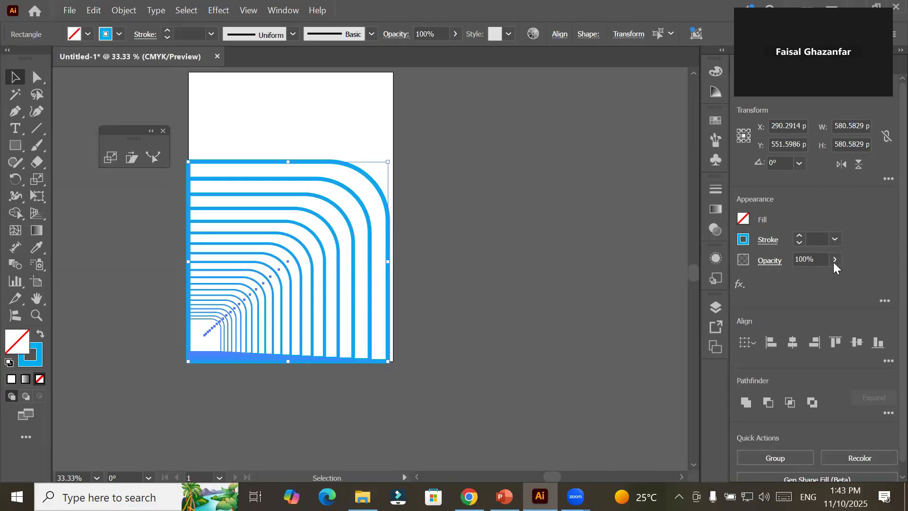
left_click(835, 260)
left_click_drag(831, 279, 783, 280)
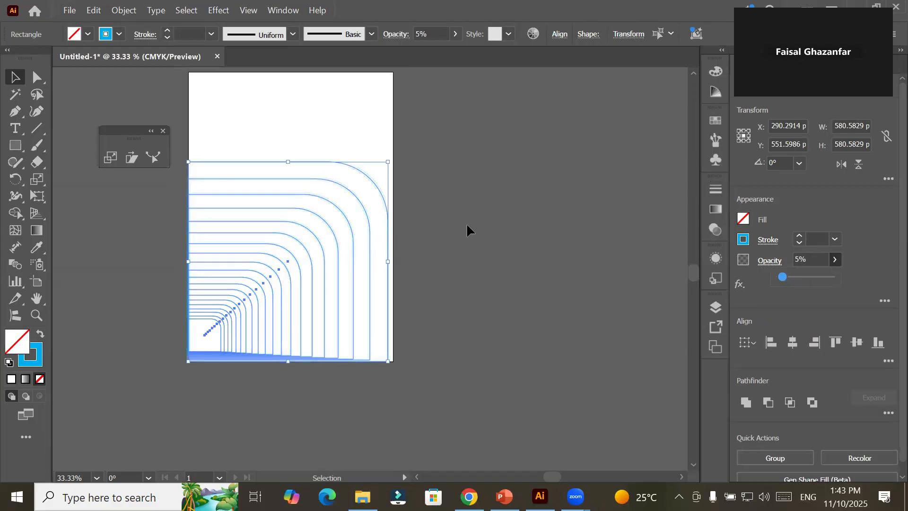
left_click(154, 90)
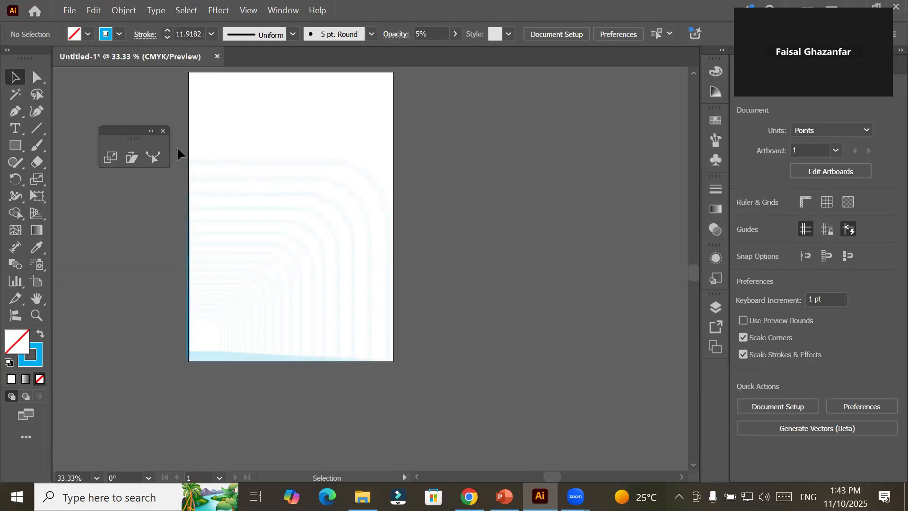
left_click(311, 349)
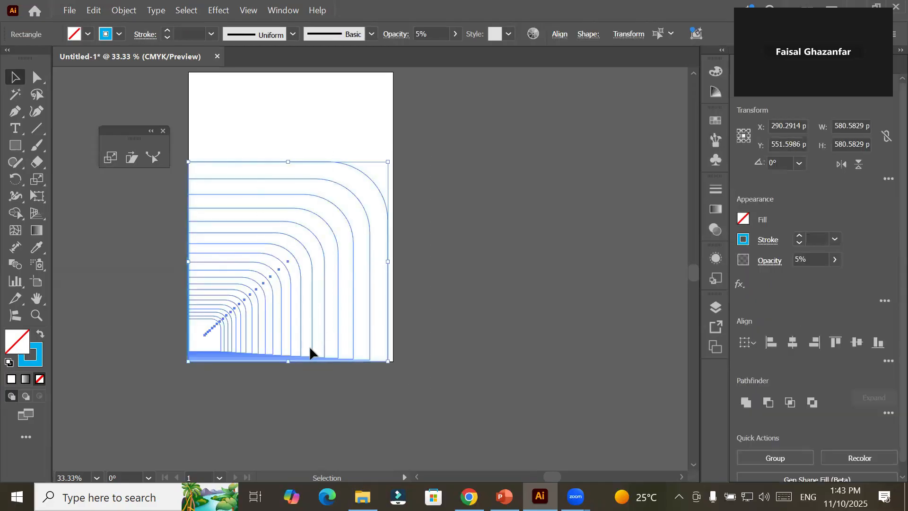
double_click(354, 257)
left_click(337, 256)
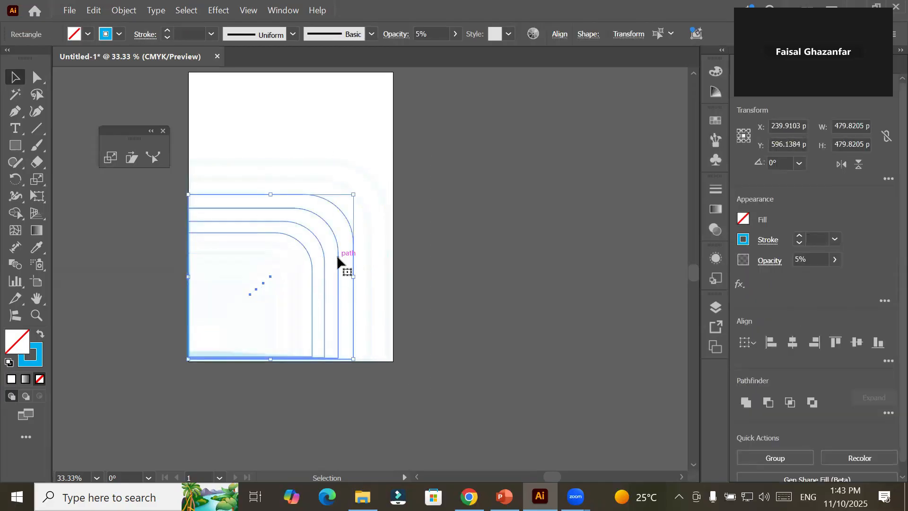
double_click(173, 140)
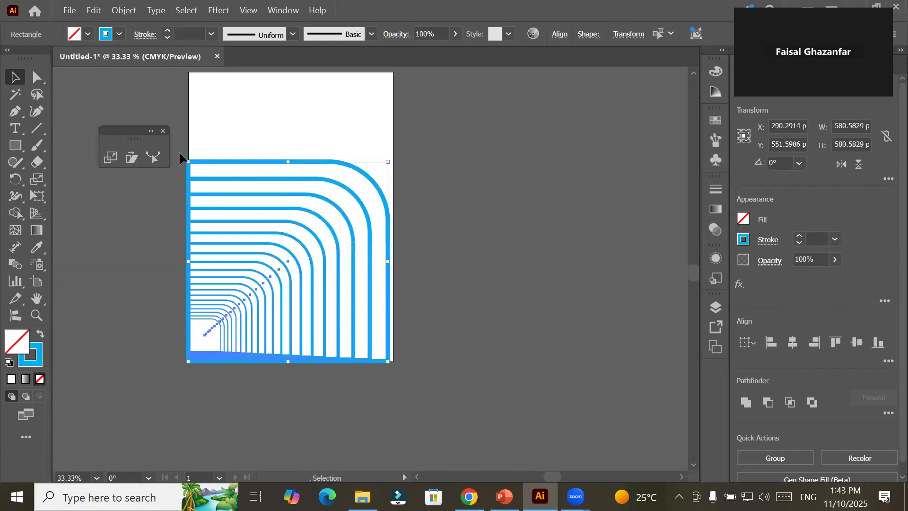
Step: Set the whole blue pattern's opacity to 32% and move the floating transform tools farther from the artboard
left_click(833, 261)
left_click_drag(829, 279, 795, 285)
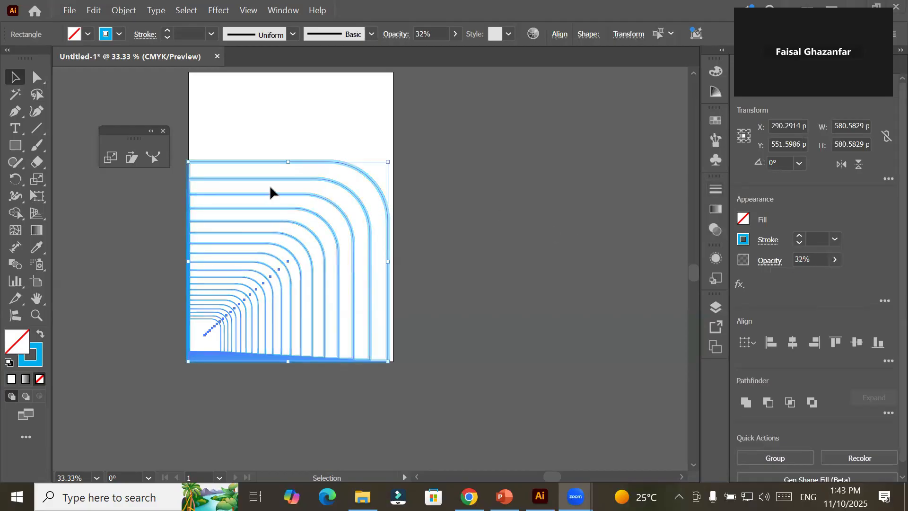
left_click_drag(127, 137, 92, 114)
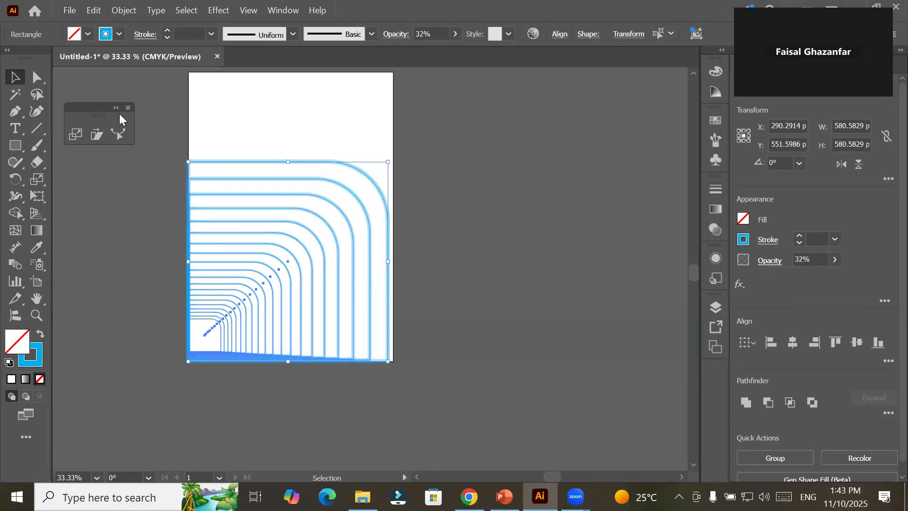
Step: Place a duplicate of the pattern, shrunk to about 165 pt wide, in the artboard's top-right corner, flipped horizontally and vertically
left_click_drag(227, 161, 264, 107)
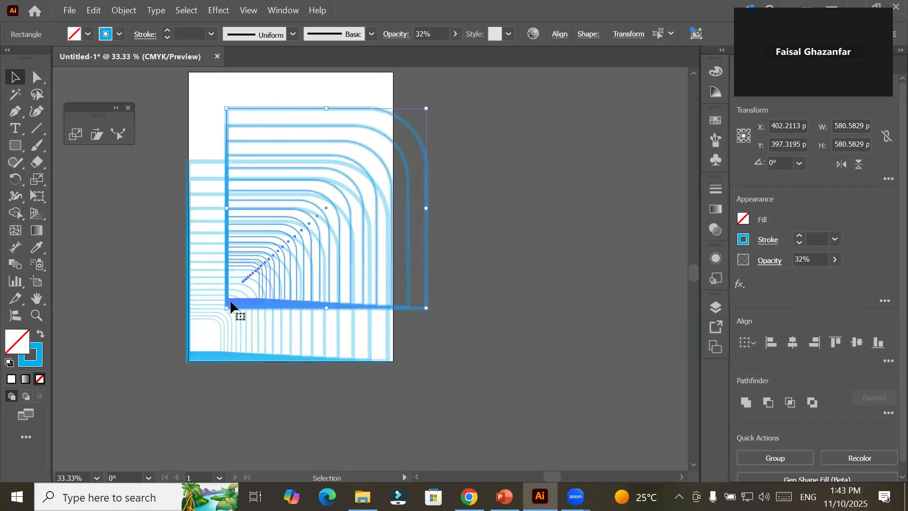
left_click_drag(231, 307, 351, 107)
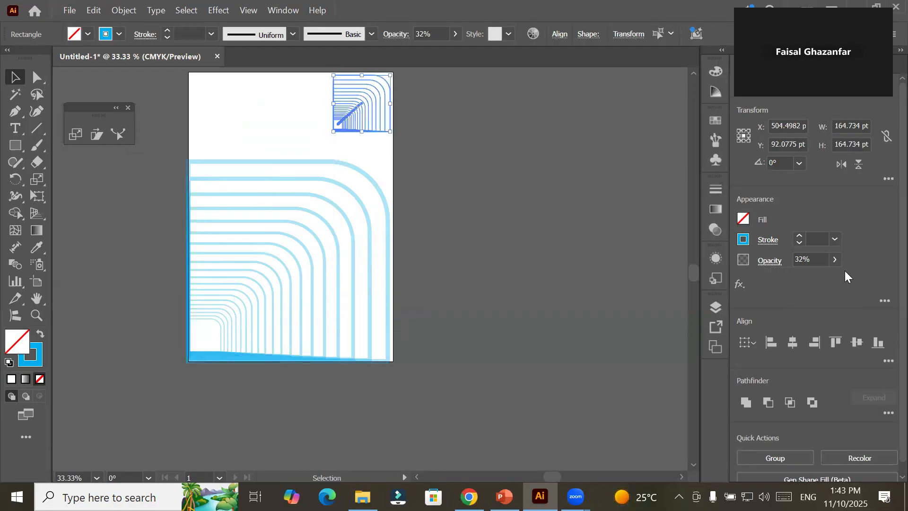
left_click(842, 162)
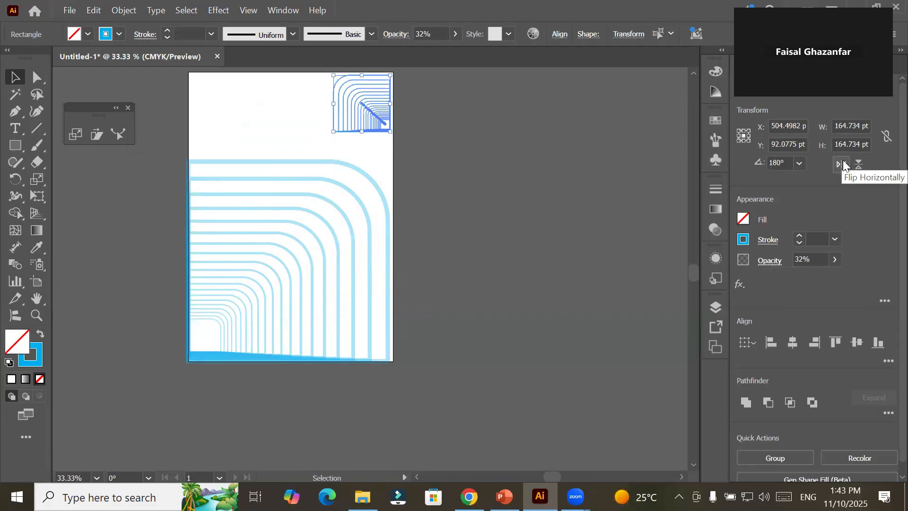
left_click(859, 165)
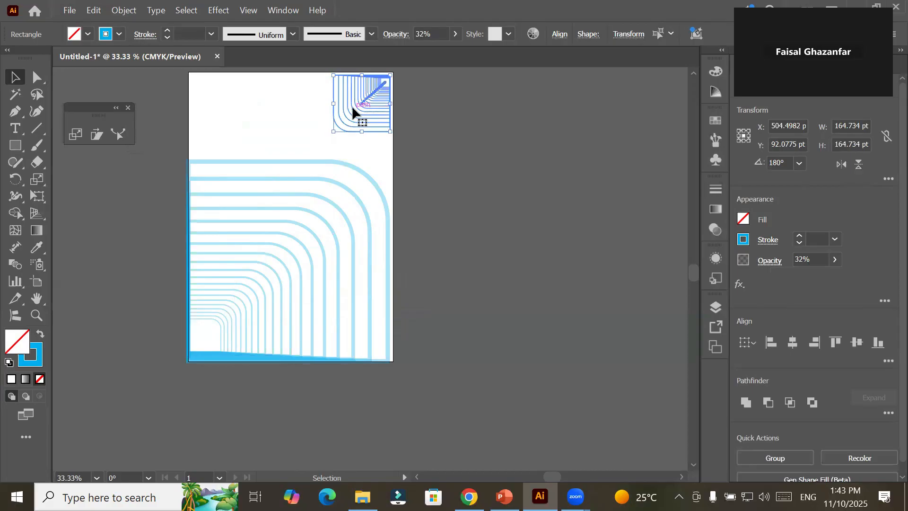
Step: Fit the small pattern into the top-right corner and add a horizontally flipped duplicate in the top-left corner
left_click_drag(348, 121, 239, 130)
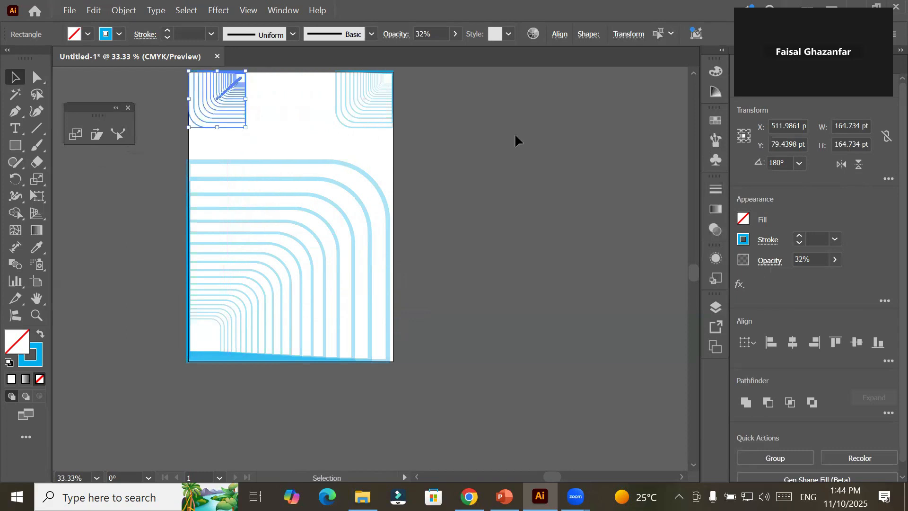
left_click(847, 165)
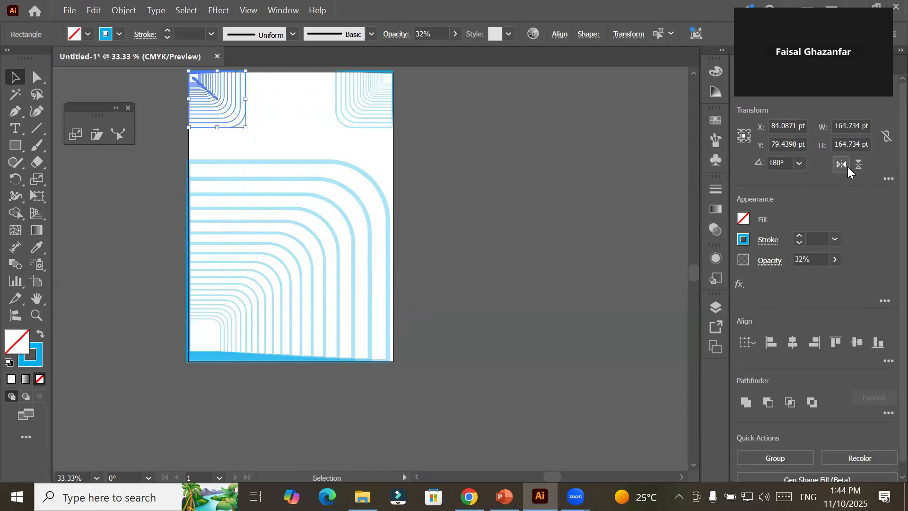
left_click(285, 134)
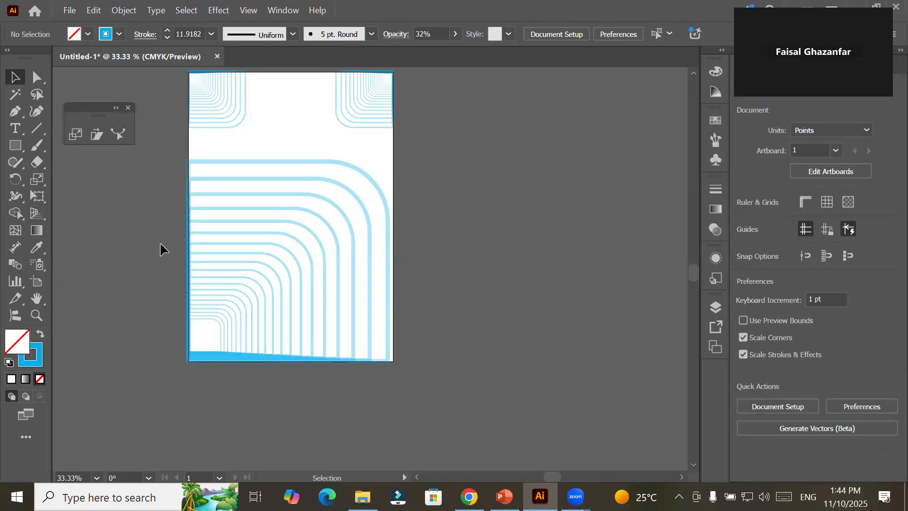
Step: Add a placeholder text block about 484 pt wide and 609 pt tall over the blue pattern, shifted slightly upward on the page
left_click(11, 130)
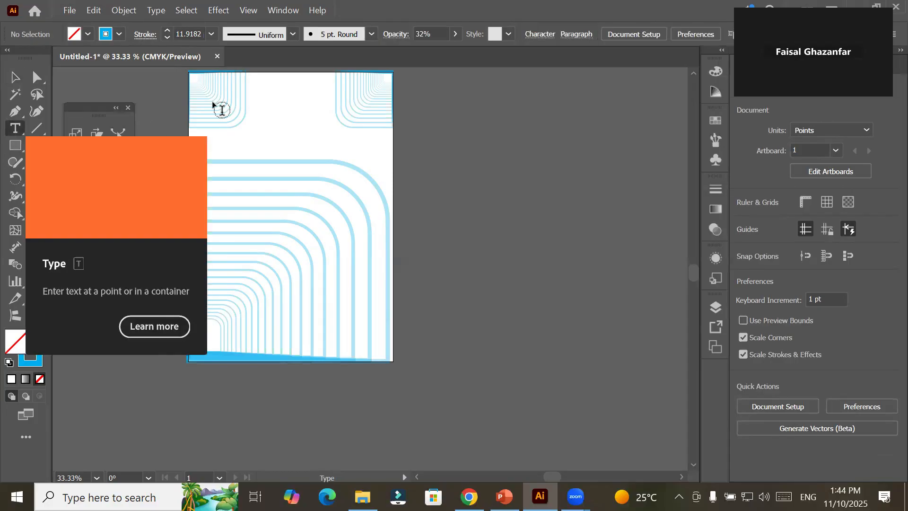
left_click(222, 112)
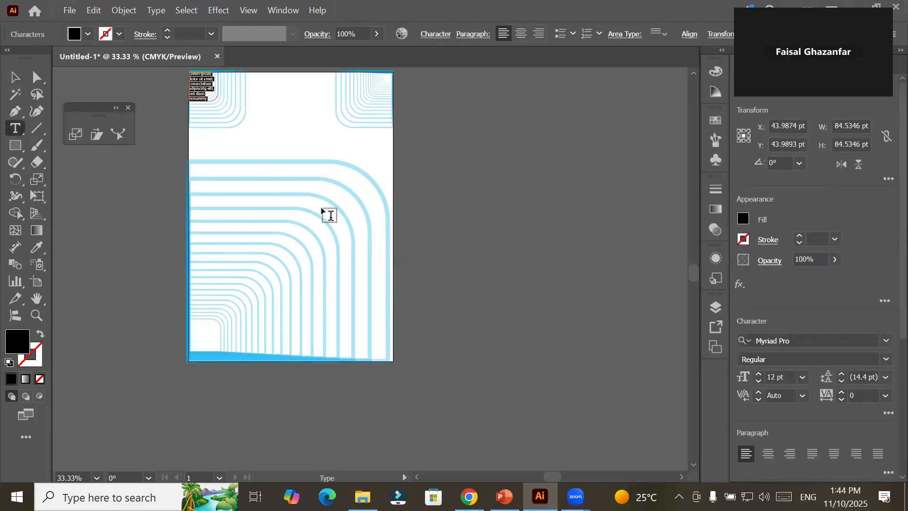
key("ctrl+z")
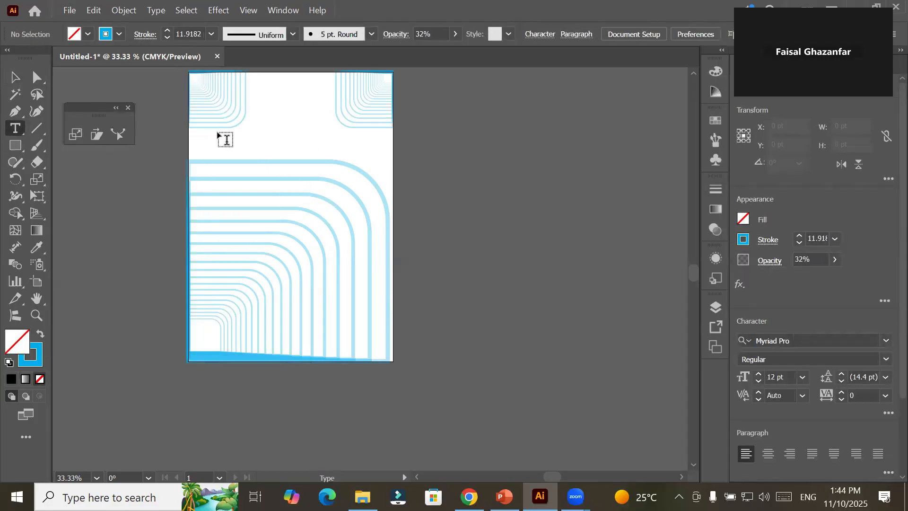
left_click_drag(212, 136, 381, 348)
left_click(14, 77)
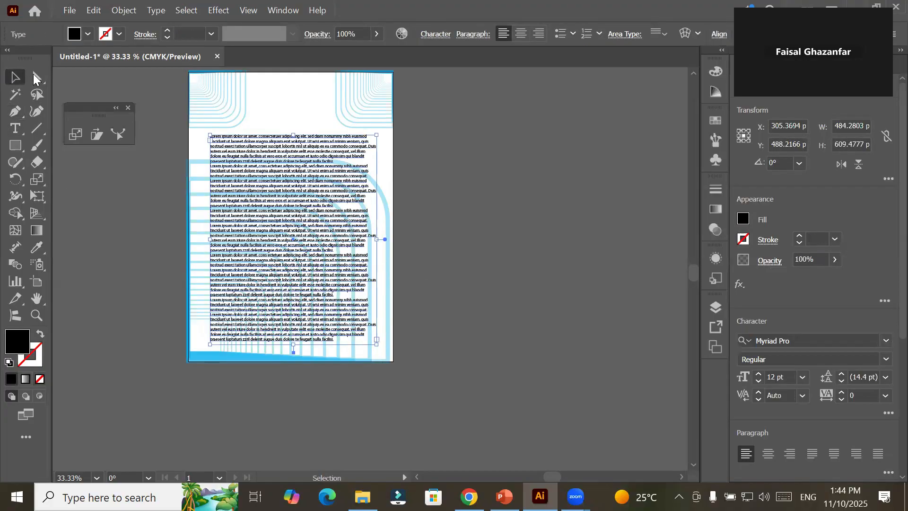
left_click_drag(262, 183, 263, 156)
left_click(468, 228)
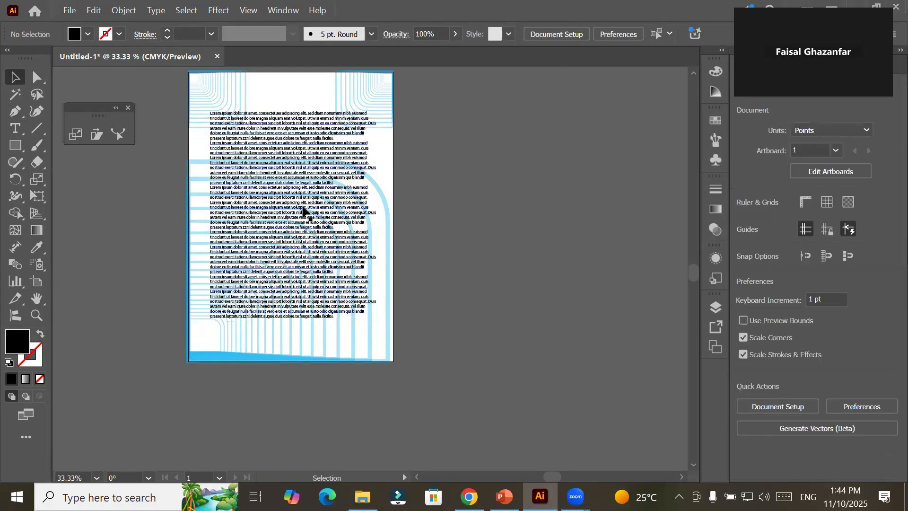
Step: Check the placeholder text over the blue pattern and add a second A4 artboard beside the first
scroll(239, 154, "up", 3)
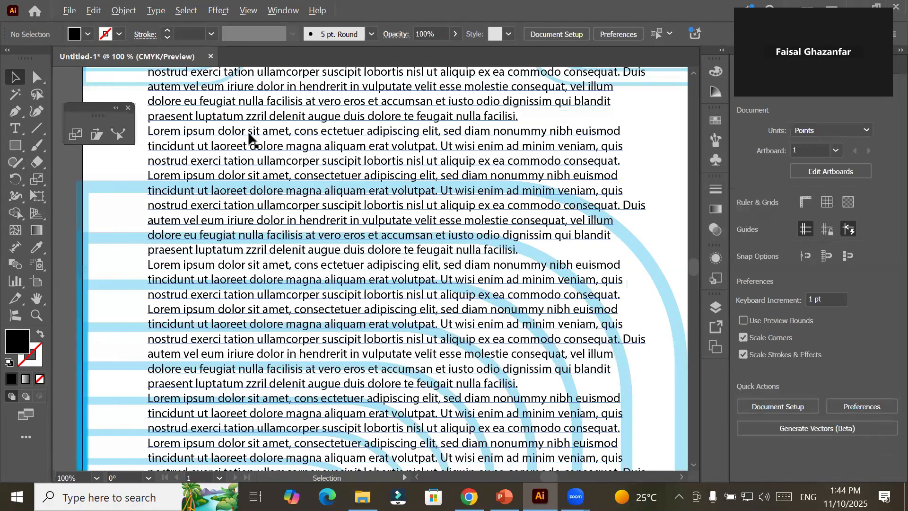
scroll(249, 138, "down", 1)
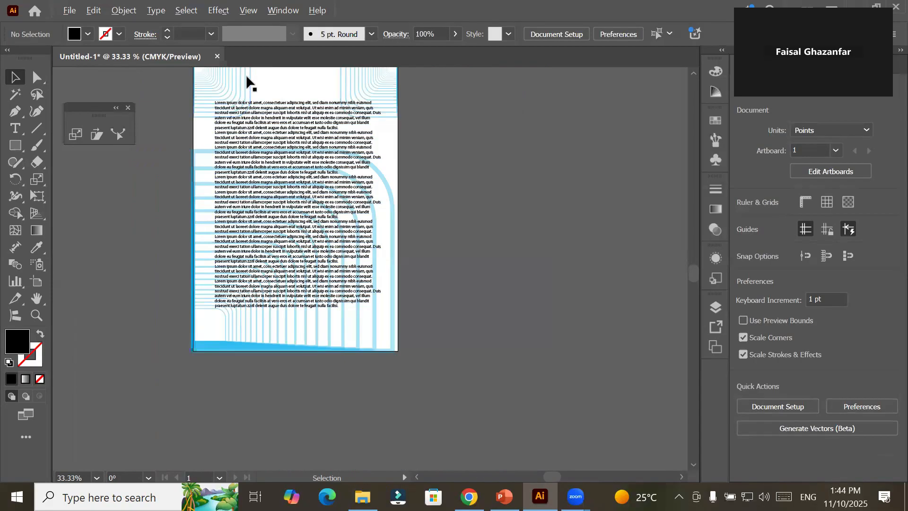
scroll(272, 75, "up", 3)
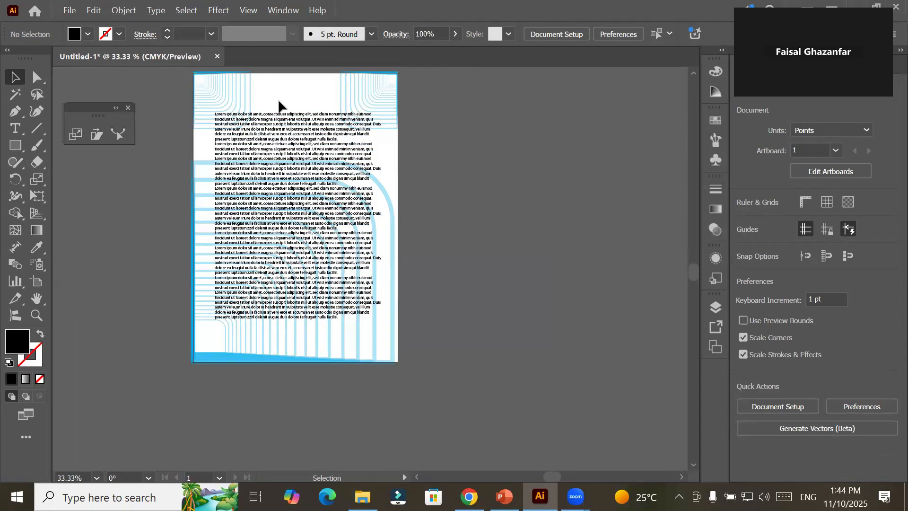
scroll(282, 112, "up", 1)
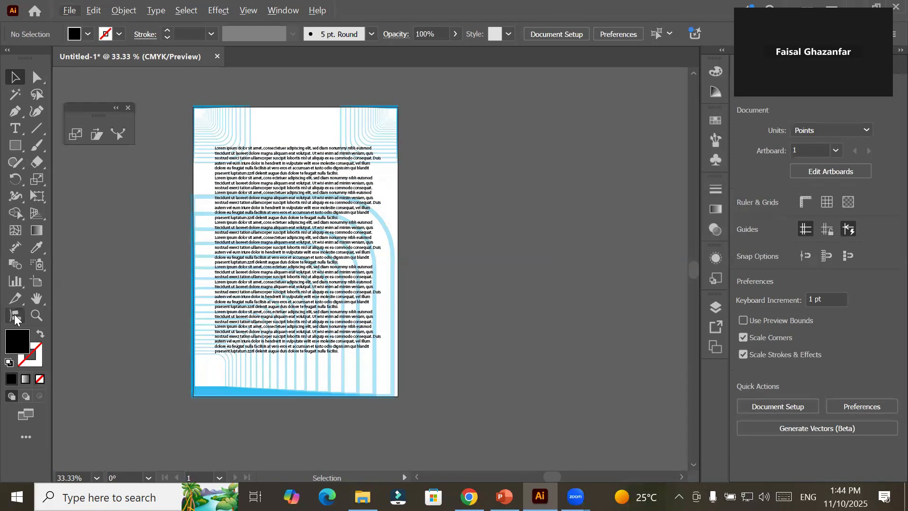
left_click(37, 285)
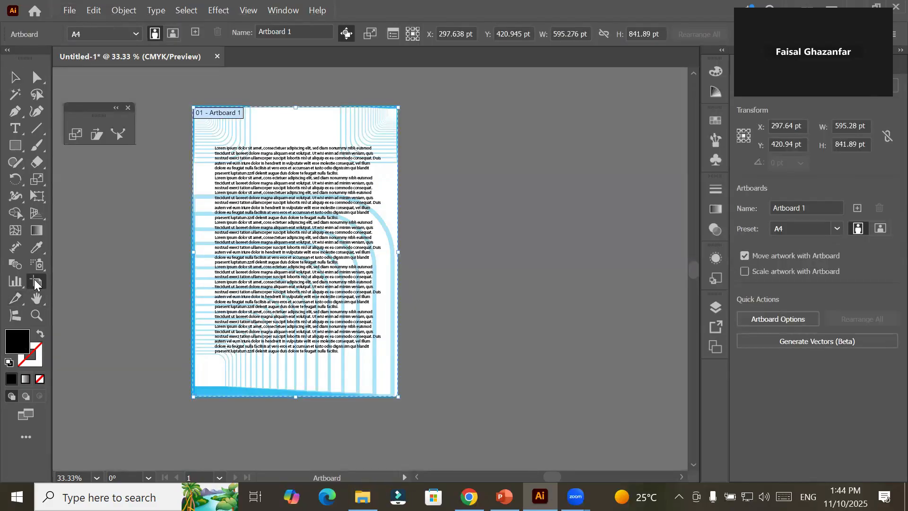
left_click(200, 31)
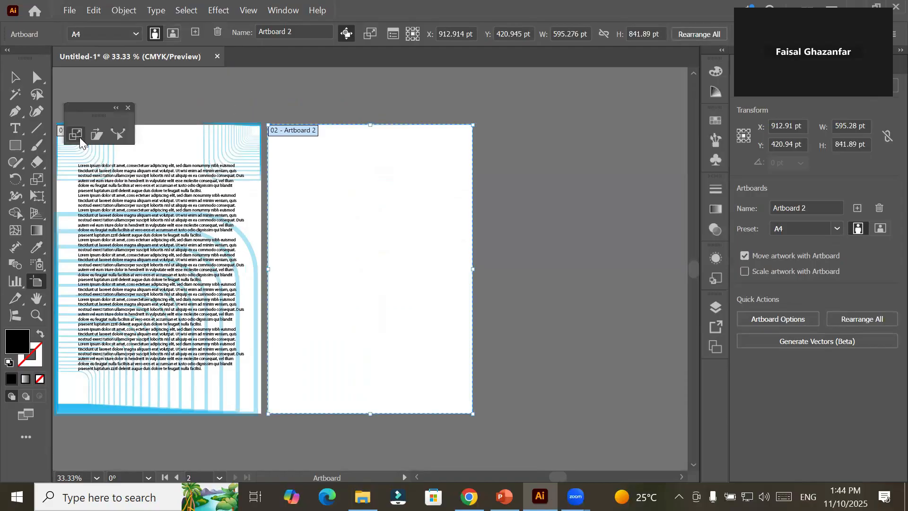
Step: Draw a six-pointed star about 139 pt wide and 161 pt tall near the middle of the second artboard
left_click(17, 140)
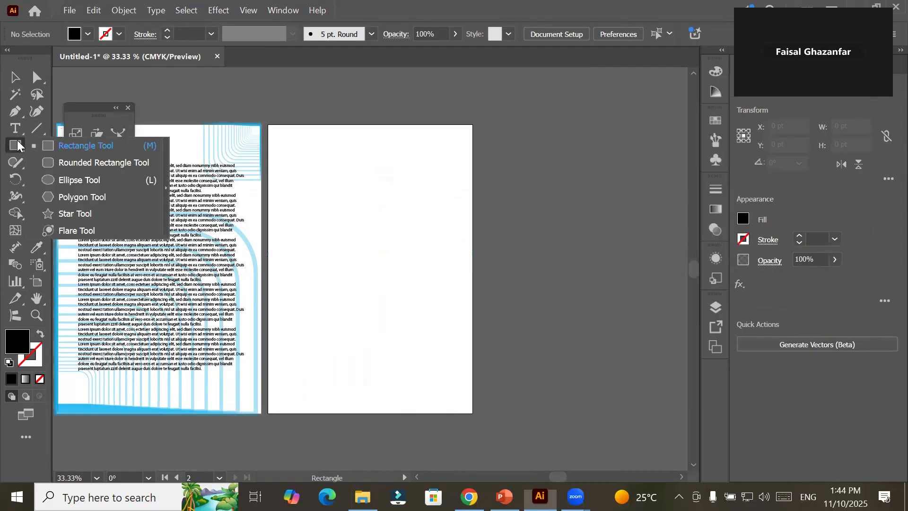
left_click(90, 214)
left_click_drag(338, 228, 408, 238)
key("v")
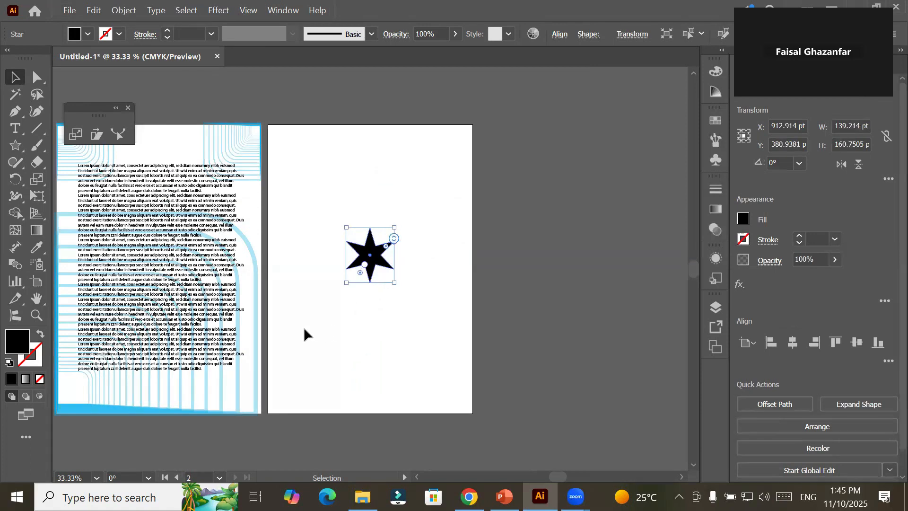
Step: Remove the star's fill and give it a red stroke
left_click(88, 34)
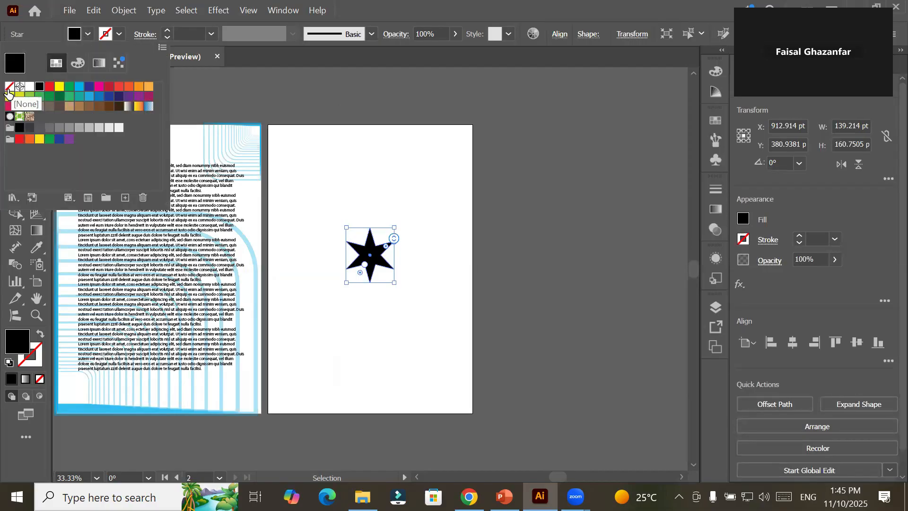
left_click(8, 90)
left_click(119, 34)
left_click(50, 86)
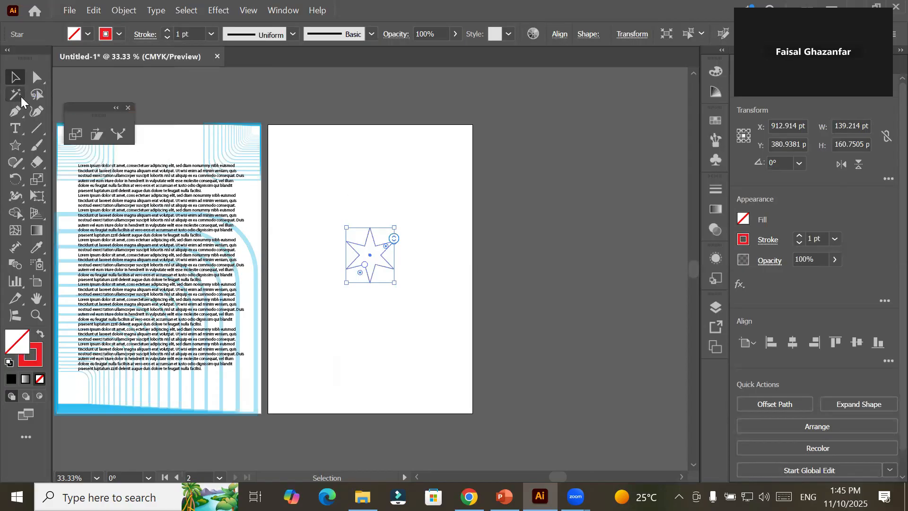
Step: Create a copy of the star scaled non-uniformly about its centre, 110% horizontally and 120% vertically
left_click_drag(324, 206, 422, 311)
left_click(76, 135)
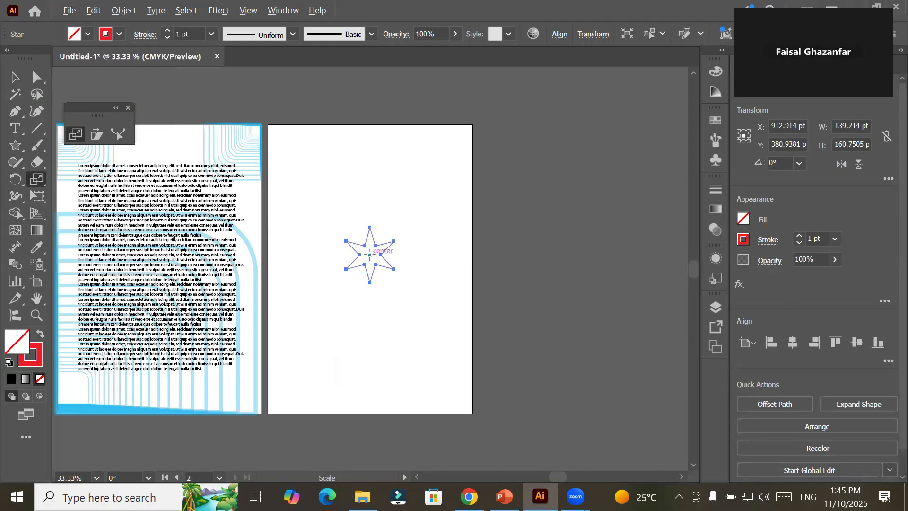
left_click(369, 255, "alt")
type("116")
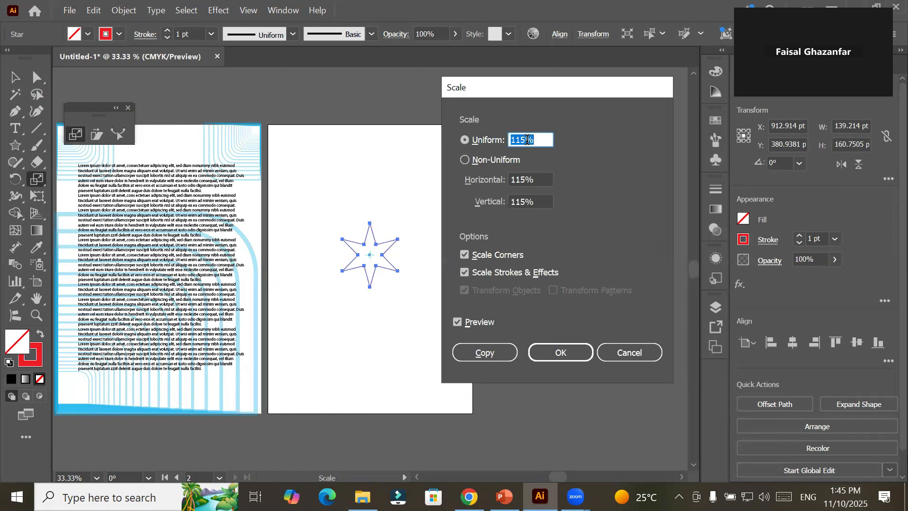
left_click(477, 161)
left_click(524, 179)
scroll(524, 178, "down", 2)
scroll(525, 179, "down", 6)
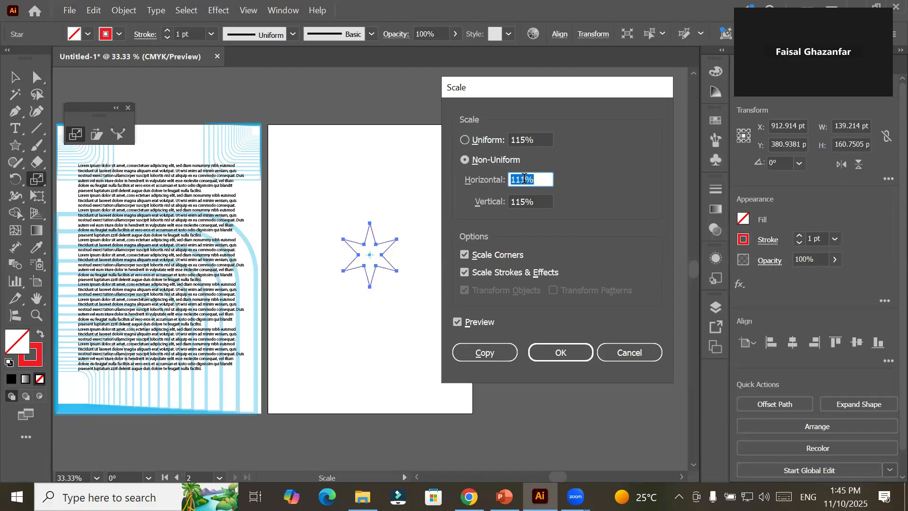
scroll(525, 178, "up", 3)
left_click(527, 202)
scroll(527, 202, "up", 3)
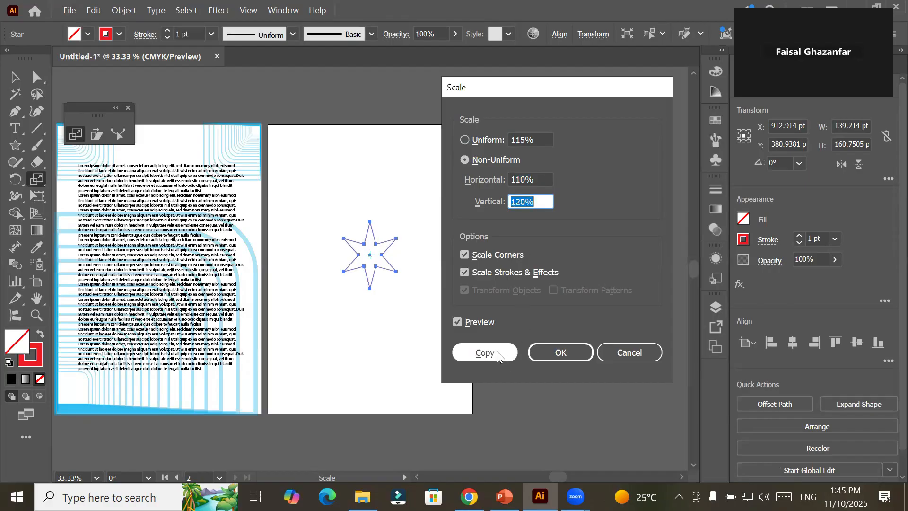
left_click(483, 352)
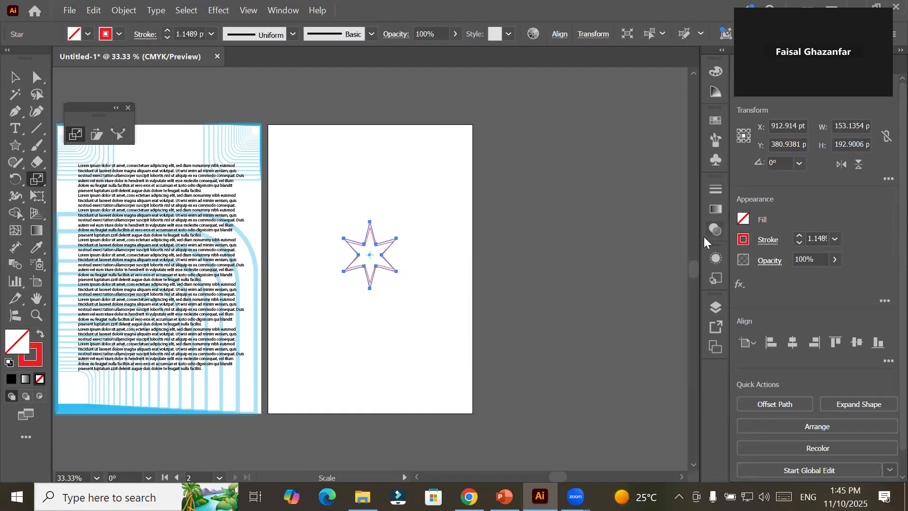
Step: Repeat the scaled copy until the outermost star is about 361 pt wide and 995 pt tall
key("ctrl+d")
key("ctrl+d")
key("ctrl+d")
key("ctrl+d")
key("ctrl+d")
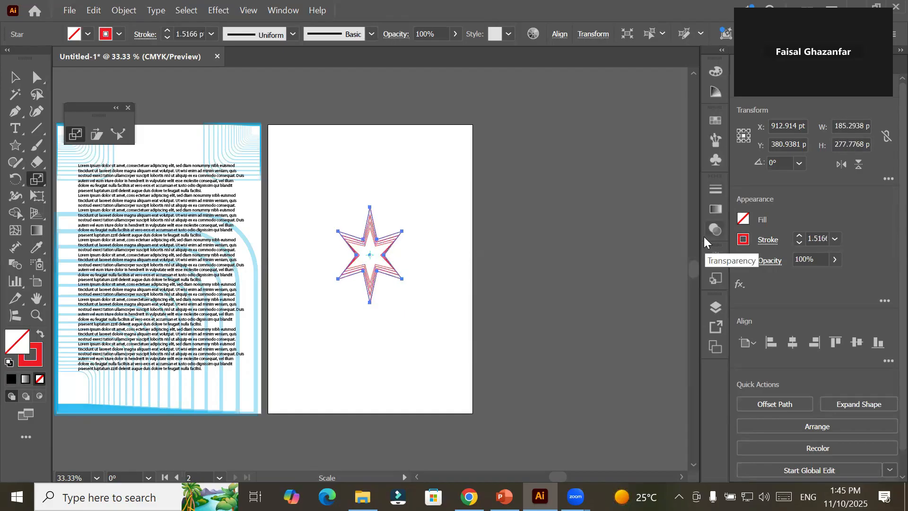
key("ctrl+d")
key("ctrl+d")
key("ctrl+d")
key("ctrl+d")
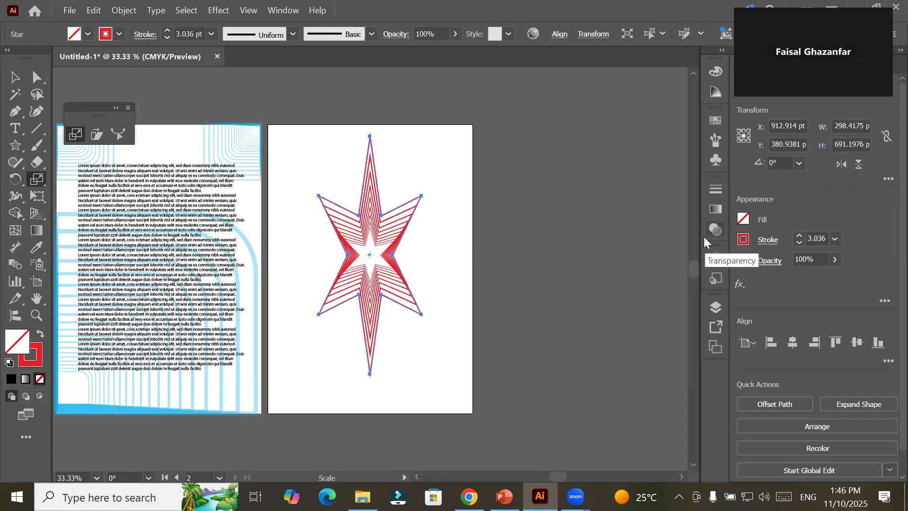
key("ctrl+d")
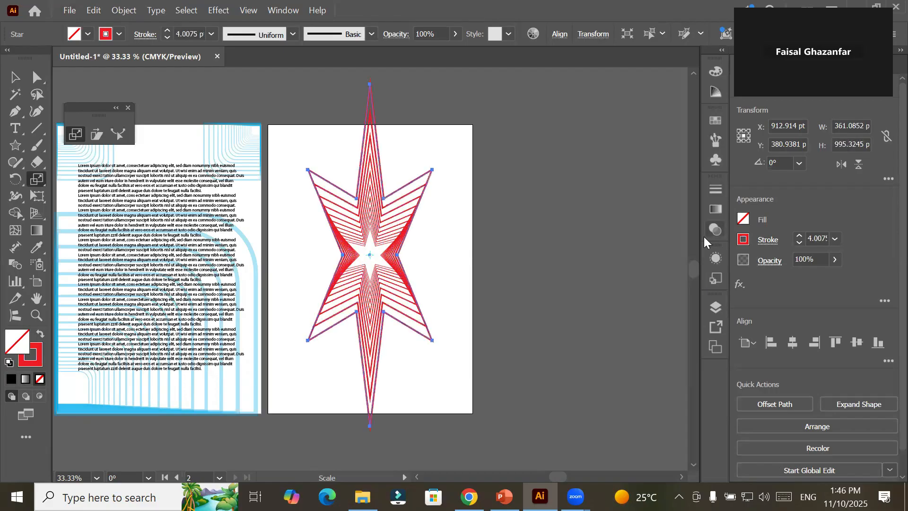
Step: Increase the outermost star to 13 points, then shrink the whole star pattern to about 510 pt wide and position it within the artboard
left_click(15, 77)
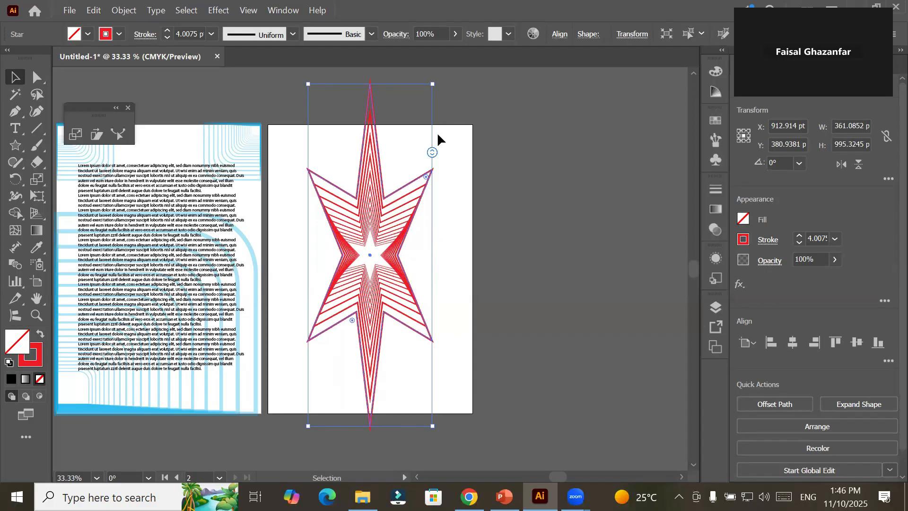
left_click_drag(433, 152, 432, 269)
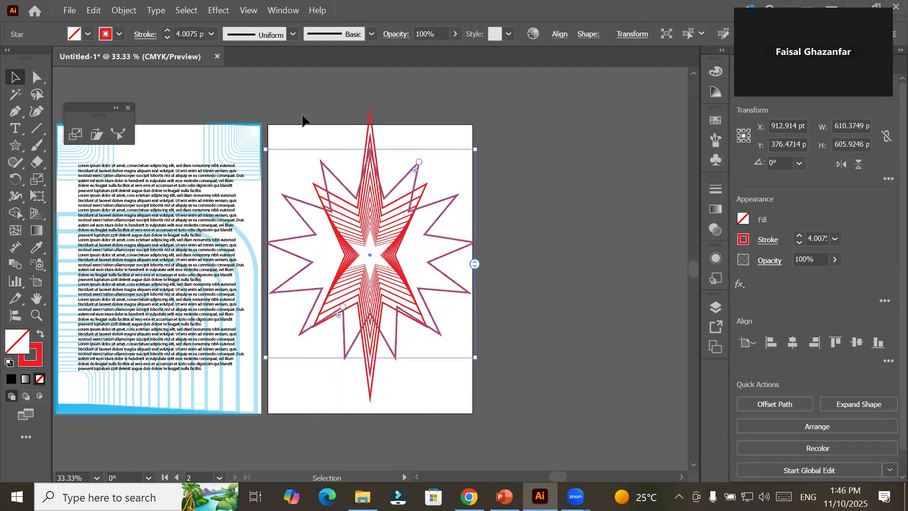
left_click_drag(263, 87, 513, 405)
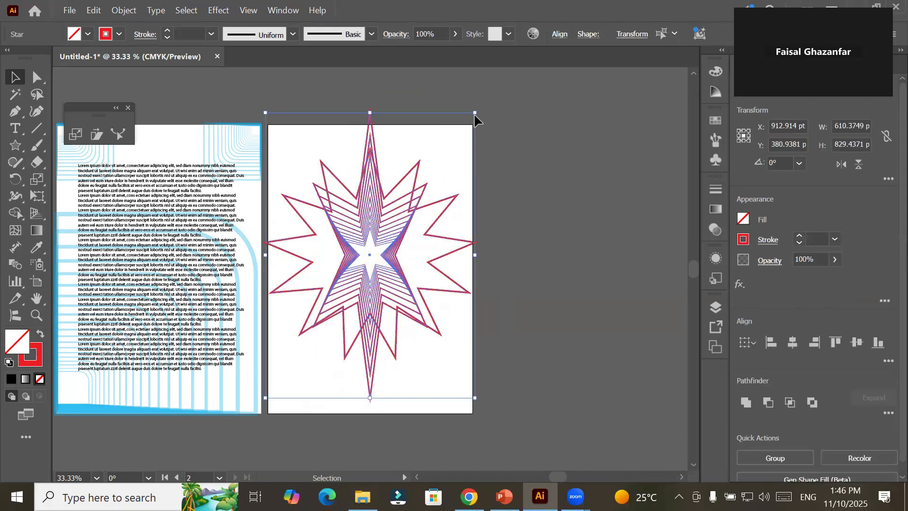
left_click_drag(475, 114, 440, 159)
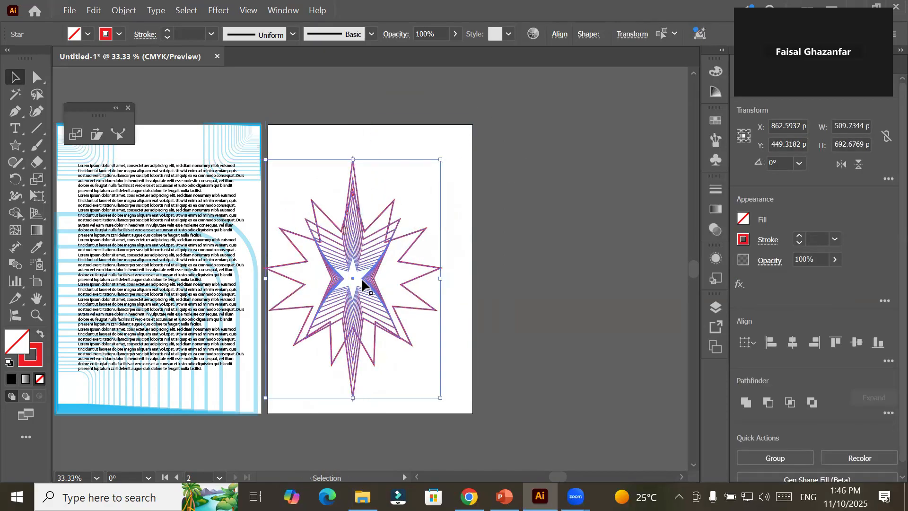
left_click_drag(369, 289, 424, 280)
left_click(522, 277)
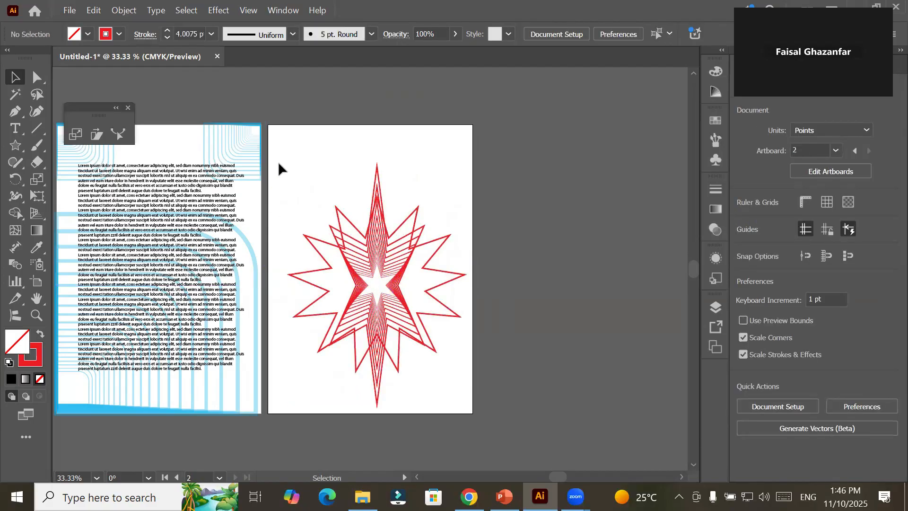
Step: Set the opacity of the whole red star pattern to 36%
left_click_drag(279, 149, 466, 413)
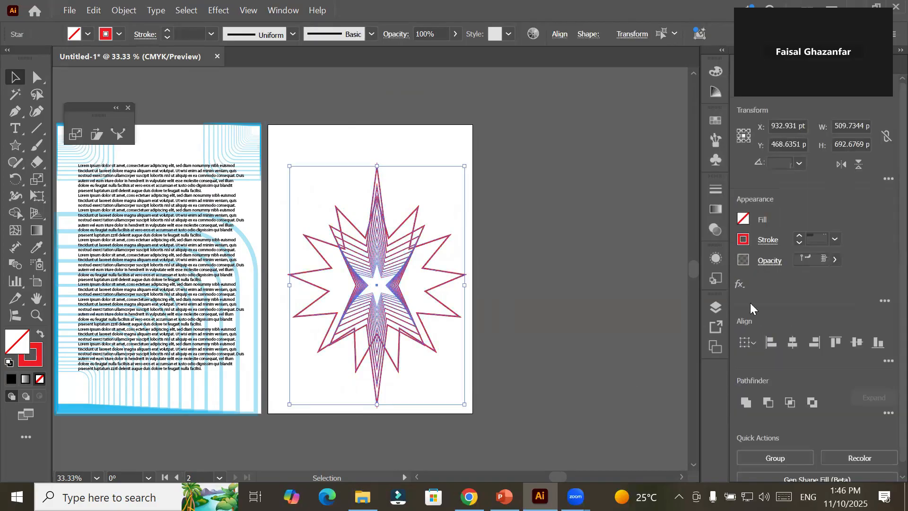
left_click(834, 259)
left_click_drag(835, 277, 802, 283)
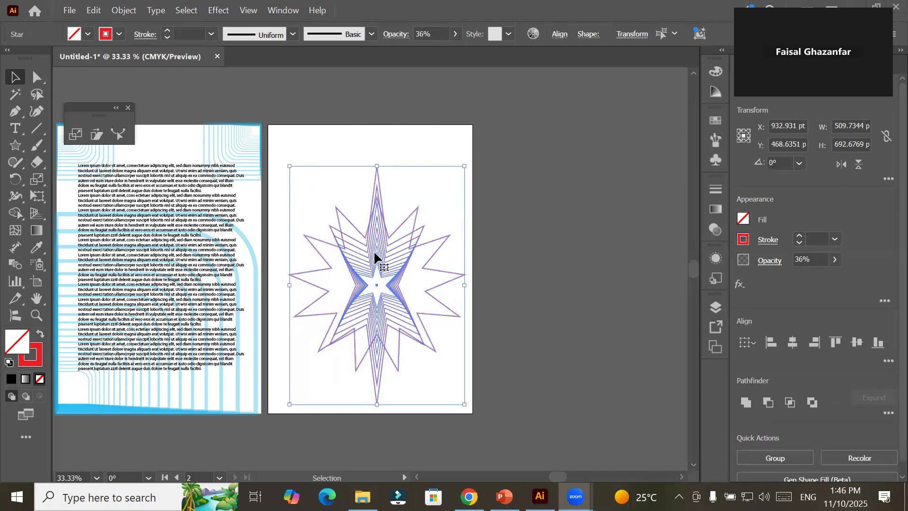
Step: Duplicate the star pattern, shrink the duplicate, and place small copies in all four corners of the second artboard
left_click_drag(383, 259, 436, 168)
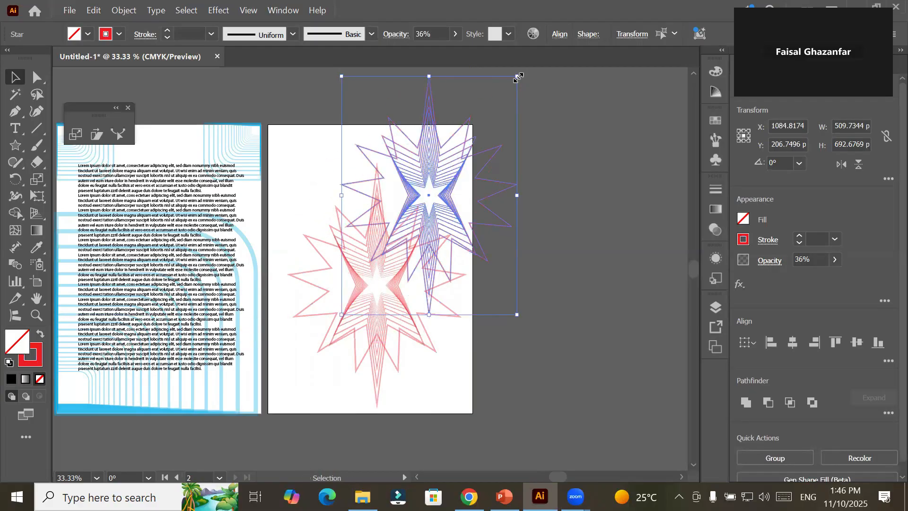
left_click_drag(519, 77, 465, 170)
left_click_drag(431, 203, 457, 403)
left_click(562, 246)
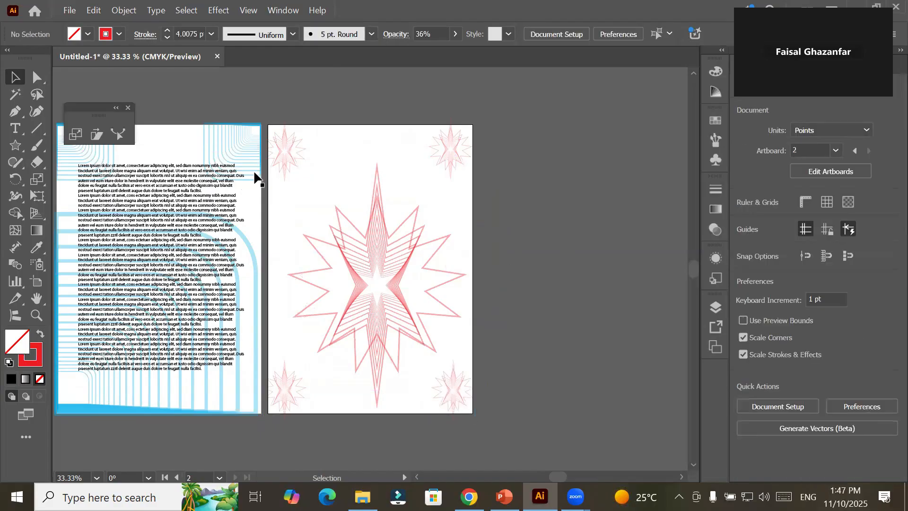
Step: Add a placeholder text block about 366 pt wide and 662 pt tall over the large red star pattern
left_click(15, 128)
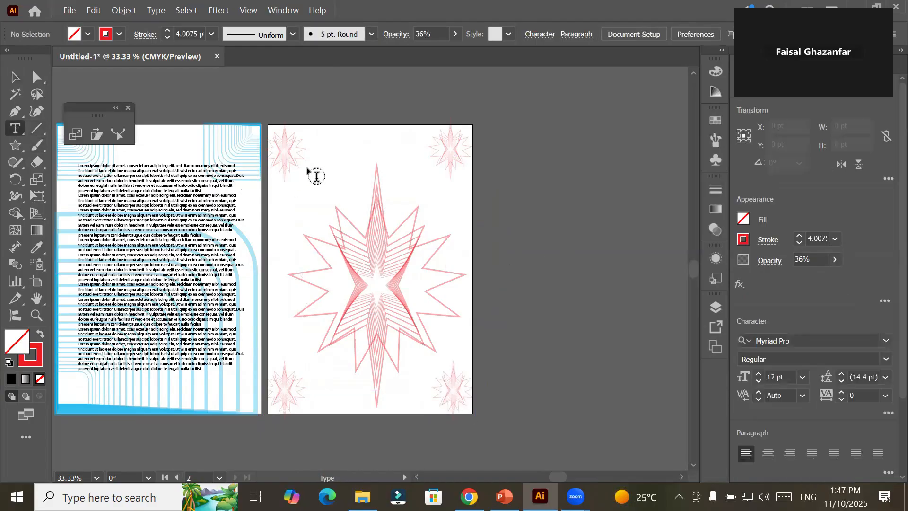
left_click_drag(312, 160, 437, 386)
left_click(15, 77)
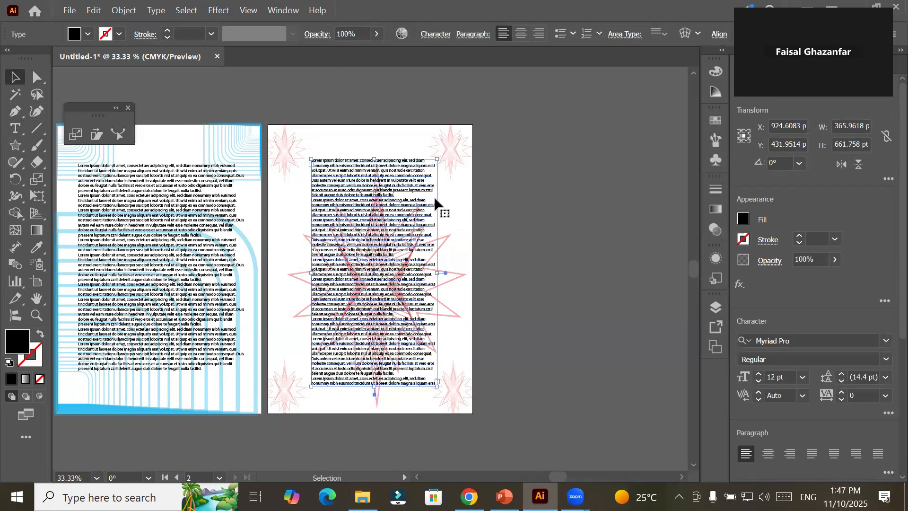
left_click(479, 208)
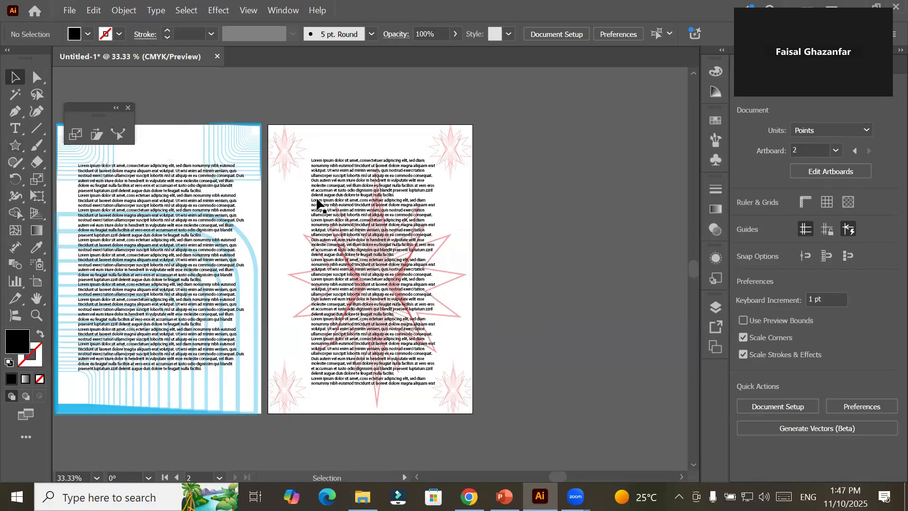
Step: Add a third A4 artboard and draw a rectangle about 233 pt wide and 44 pt tall centred on its bottom edge
left_click(37, 281)
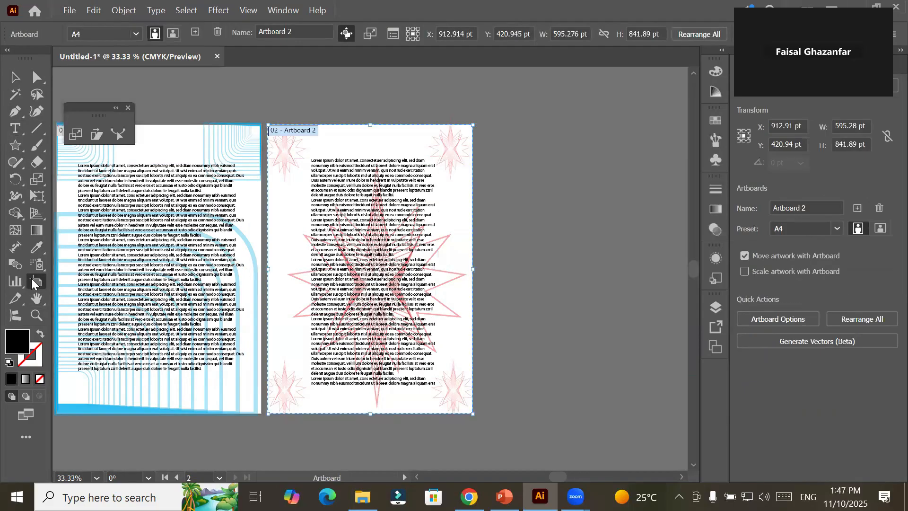
left_click(195, 32)
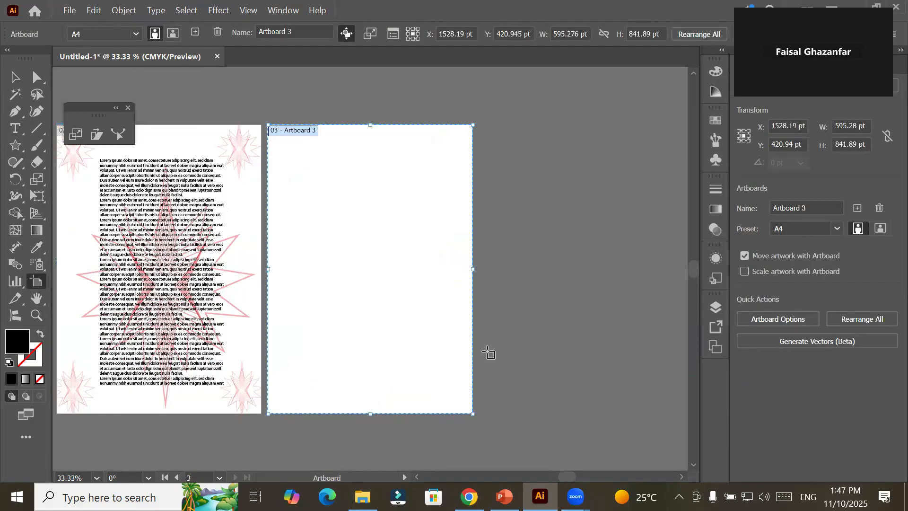
left_click(35, 130)
left_click(34, 135)
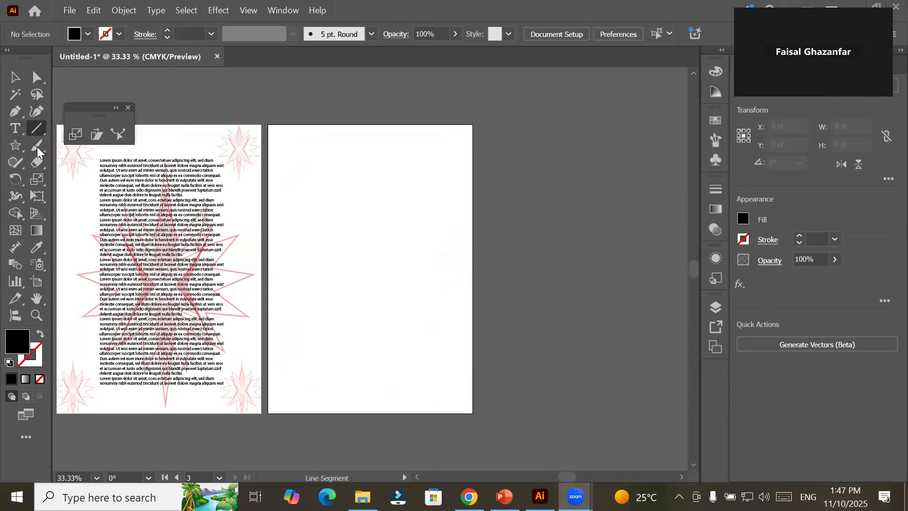
left_click(18, 144)
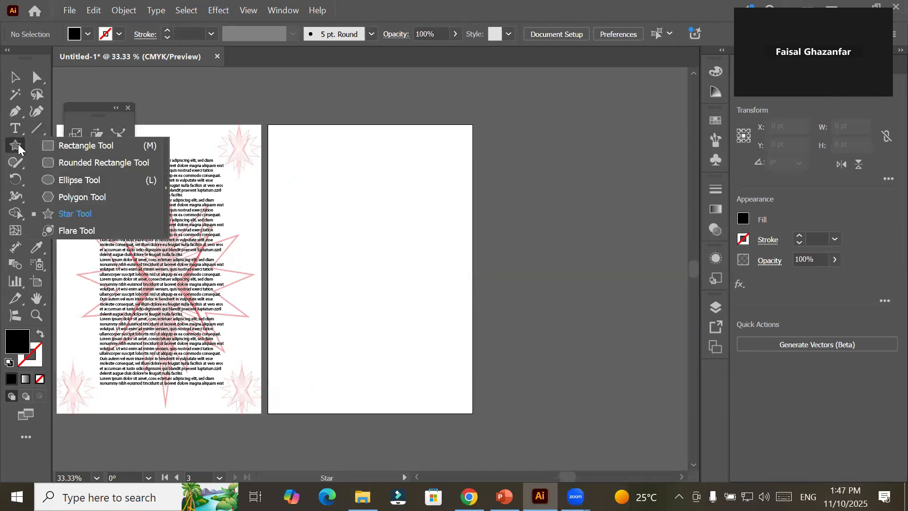
left_click(71, 149)
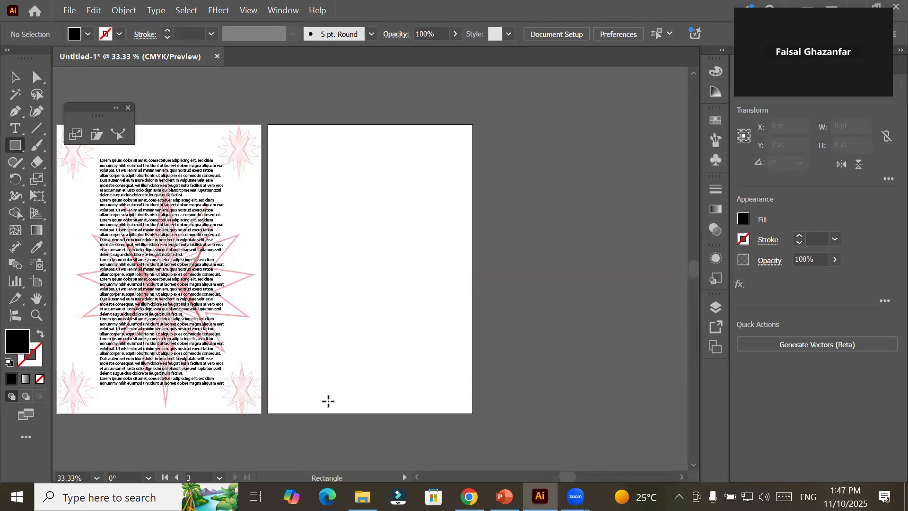
left_click_drag(328, 398, 407, 413)
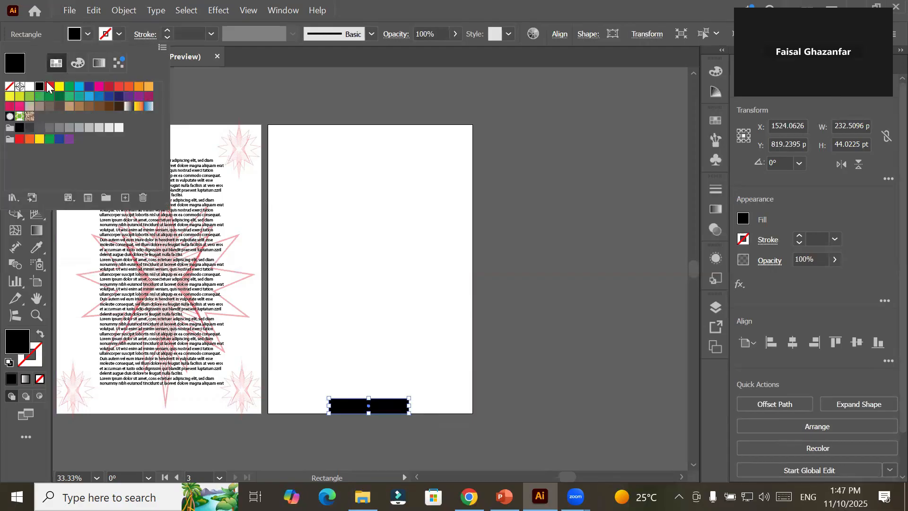
Step: Remove the rectangle's fill and give it a black 1 pt stroke
left_click(10, 86)
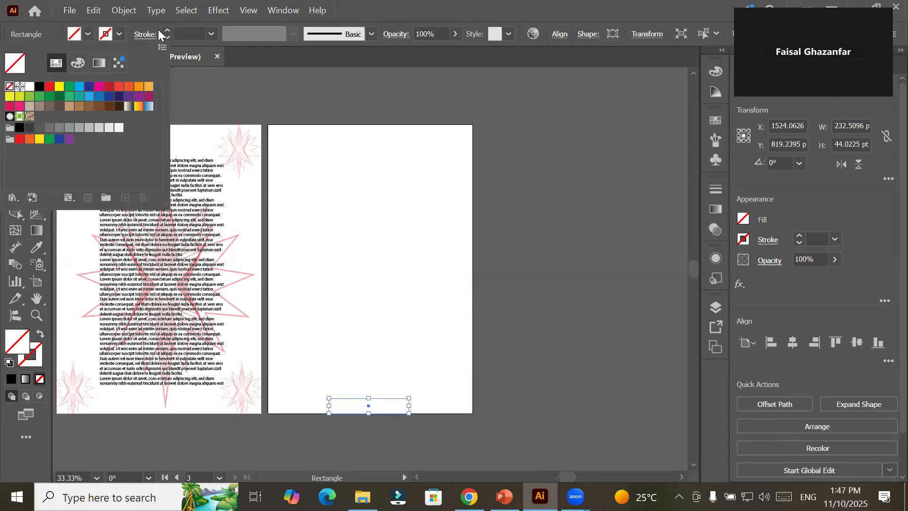
left_click(119, 34)
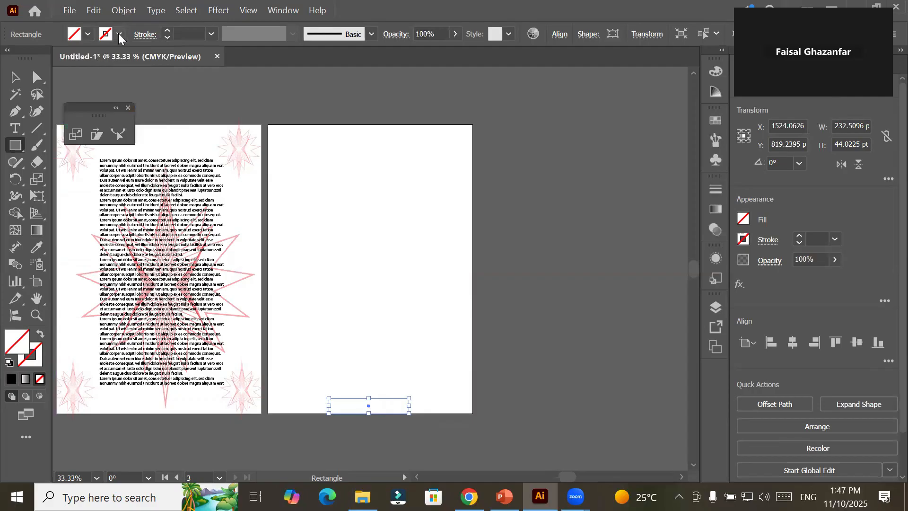
left_click(119, 34)
left_click(39, 88)
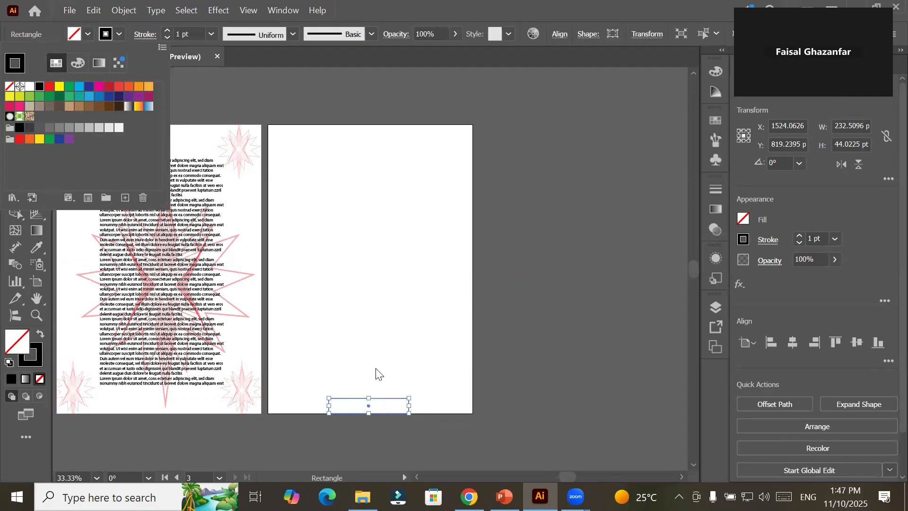
left_click(396, 335)
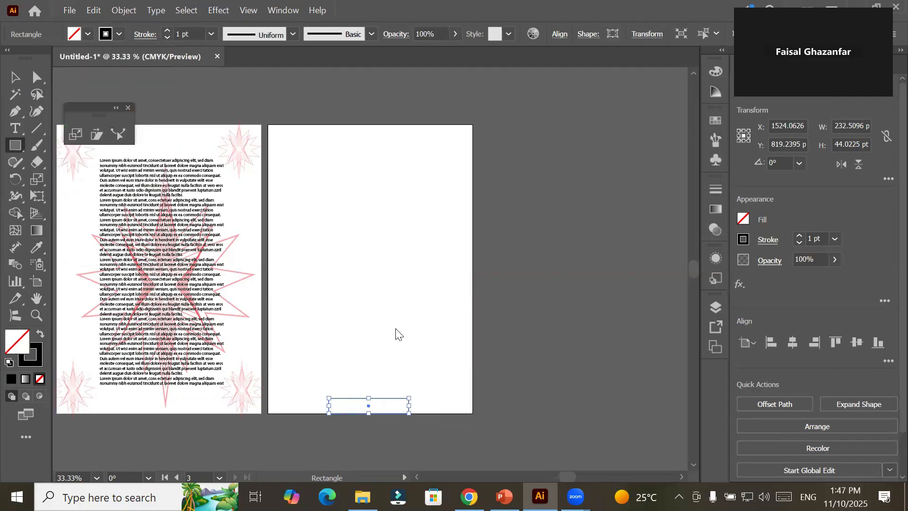
Step: Create a copy of the rectangle scaled uniformly to 110% from the midpoint of its bottom edge
scroll(395, 335, "down", 2)
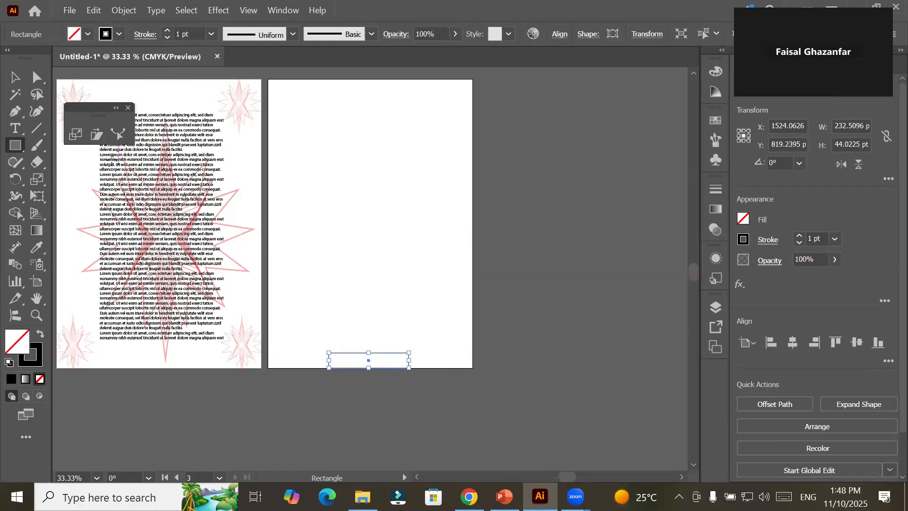
key("s")
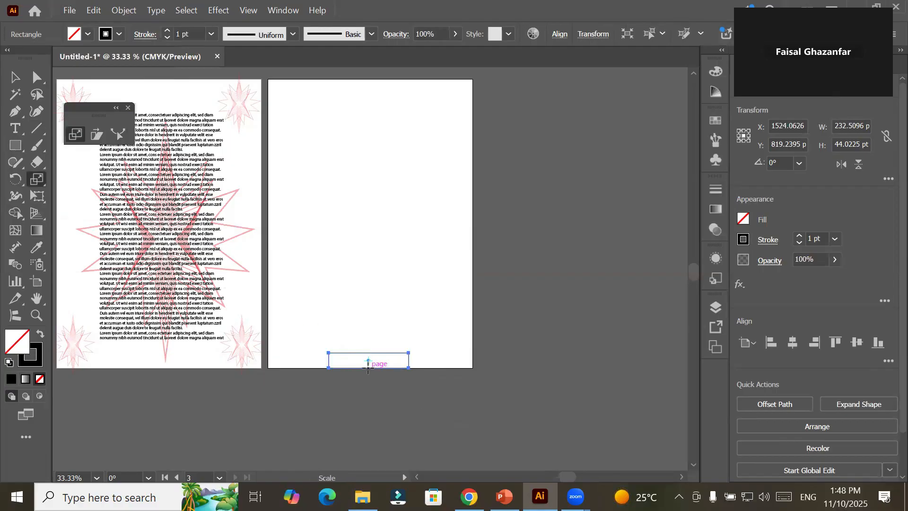
left_click(368, 368, "alt")
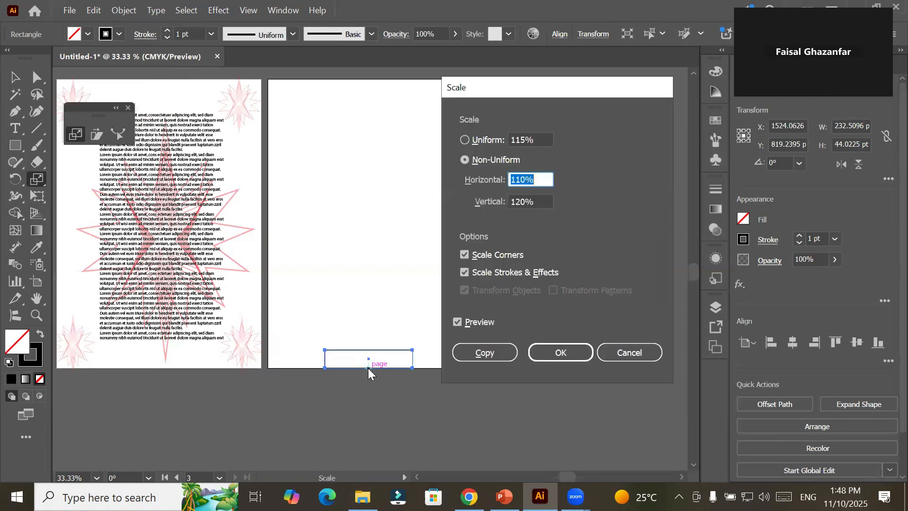
left_click(528, 179)
left_click(501, 143)
left_click_drag(526, 139, 499, 139)
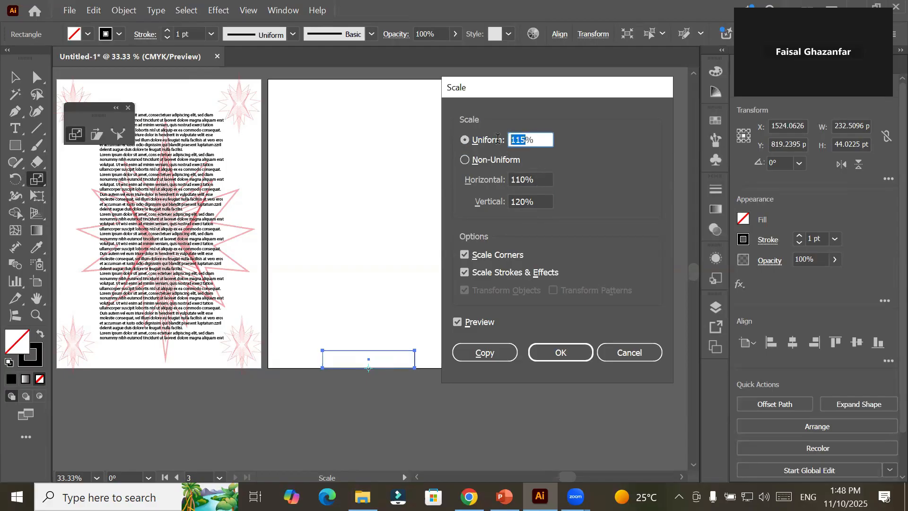
left_click(487, 161)
scroll(539, 181, "up", 10)
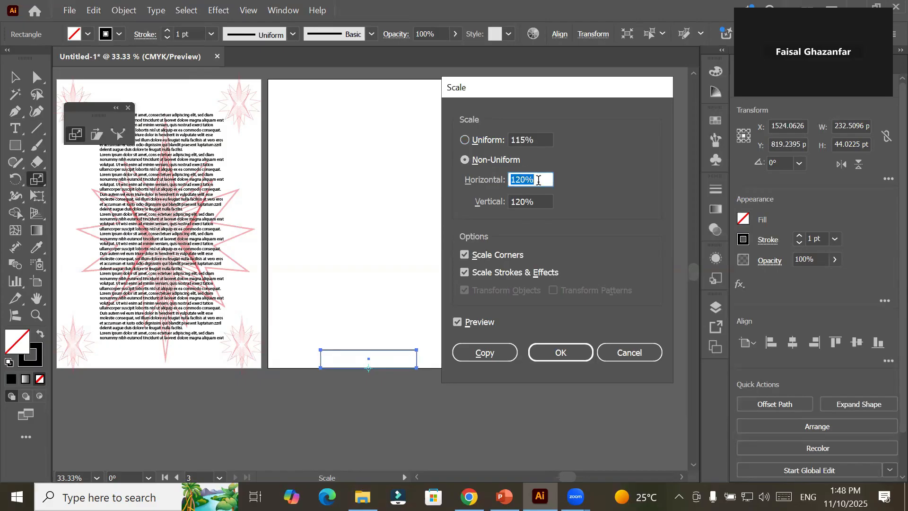
left_click(491, 140)
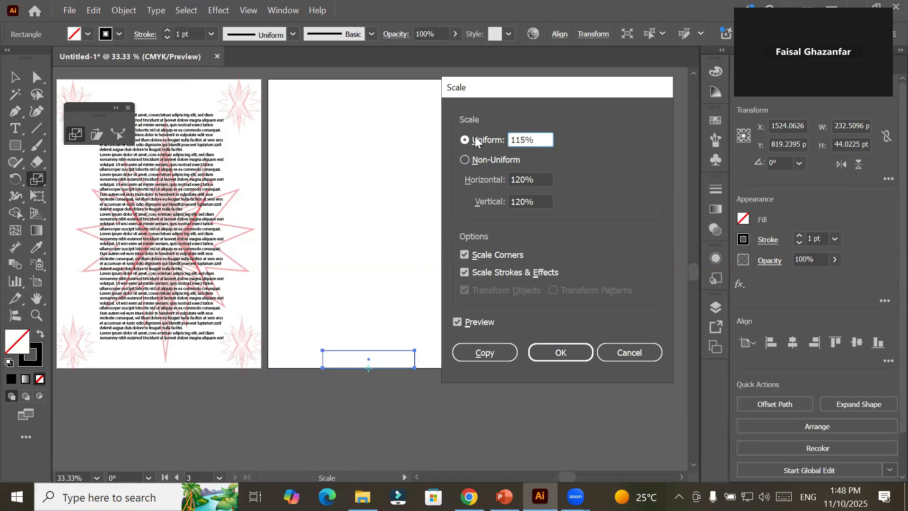
left_click(477, 142)
scroll(545, 141, "down", 7)
scroll(545, 141, "up", 3)
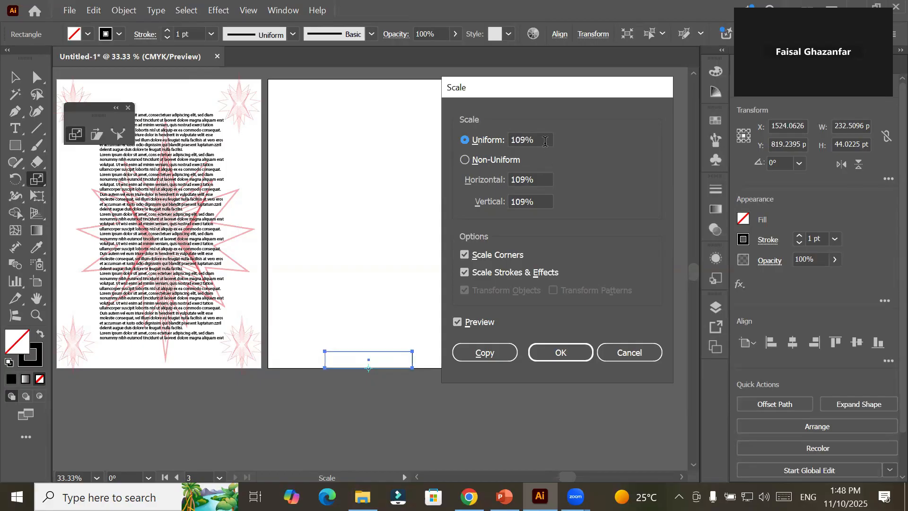
scroll(545, 141, "down", 1)
left_click(495, 351)
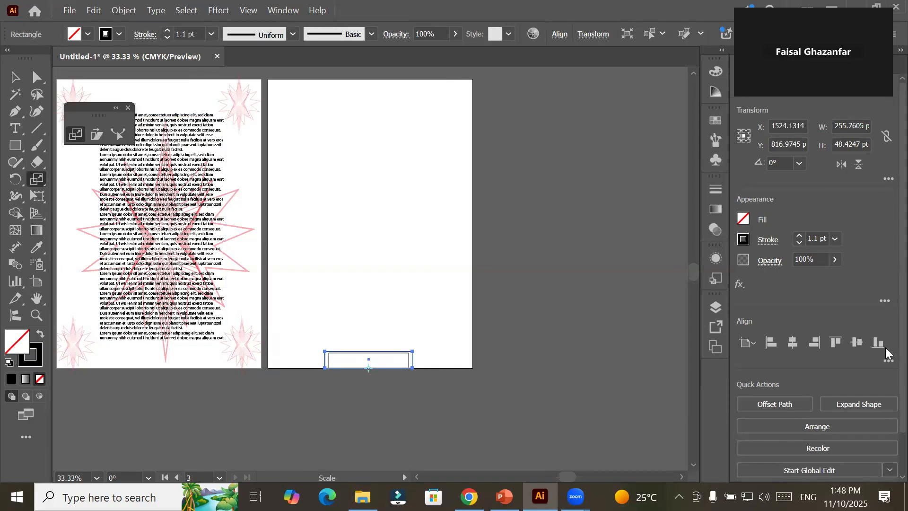
Step: Repeat the scaled copy nine times until the nested rectangles span the artboard's width
key("ctrl+d")
key("ctrl+d")
key("ctrl+d")
key("ctrl+d")
key("ctrl+d")
key("ctrl+d")
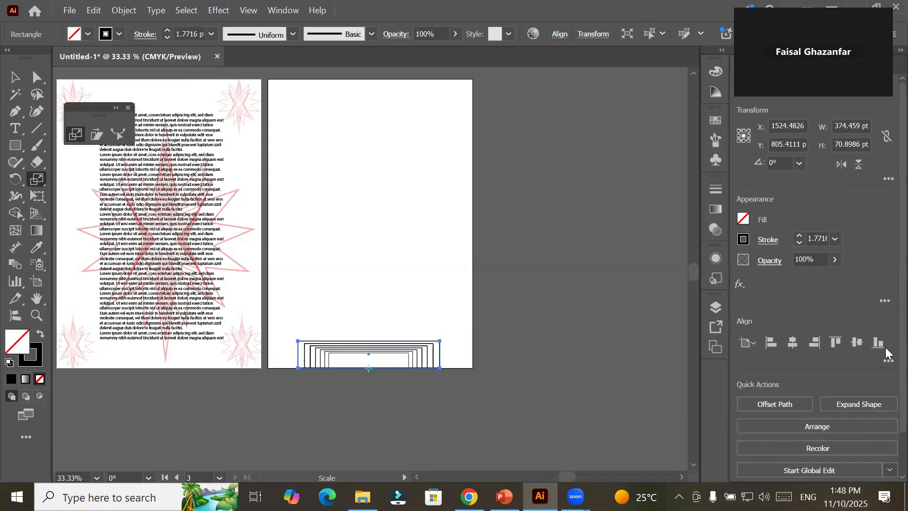
key("ctrl+d")
key("ctrl+d")
key("ctrl+d")
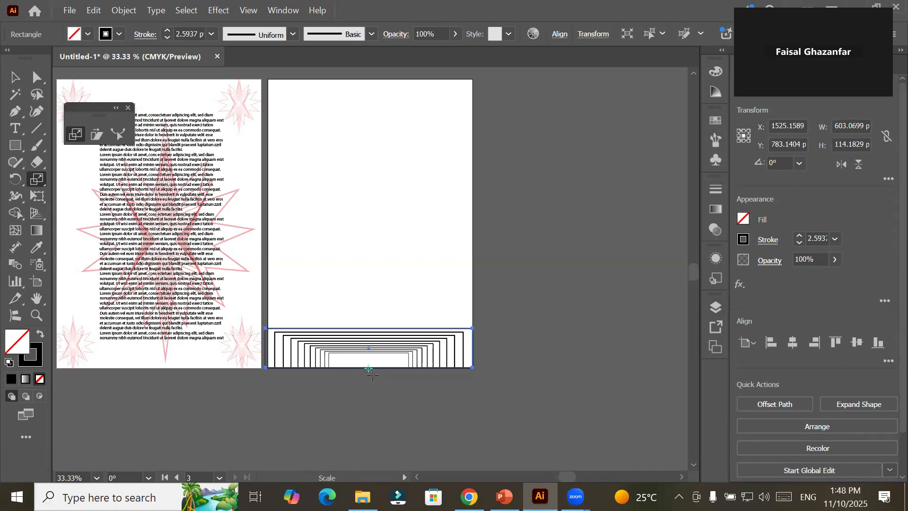
Step: Duplicate the nested rectangles to the top edge of the third artboard and flip the duplicate vertically
left_click(15, 77)
left_click(415, 197)
left_click_drag(268, 311, 504, 389)
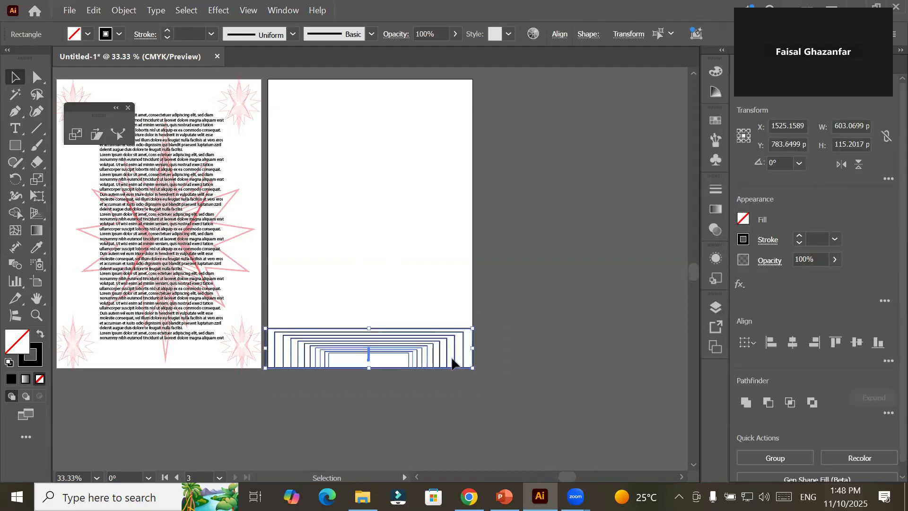
left_click_drag(399, 363, 407, 108)
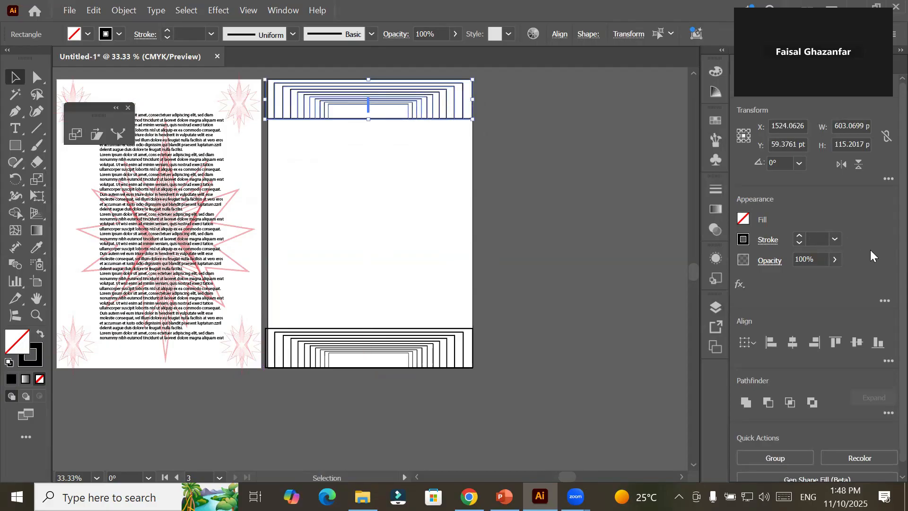
left_click(855, 169)
left_click(364, 254)
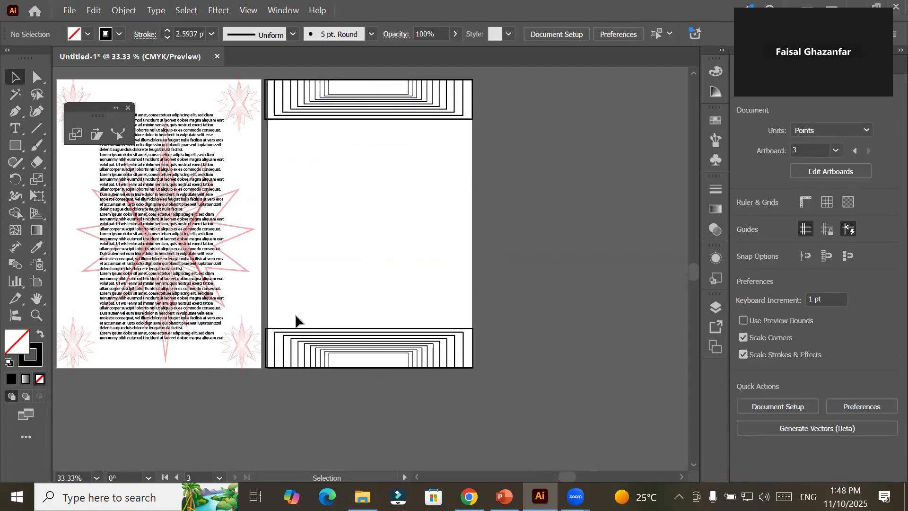
Step: Add a placeholder text block about 535 pt wide and 480 pt tall between the two rectangle patterns
left_click(15, 130)
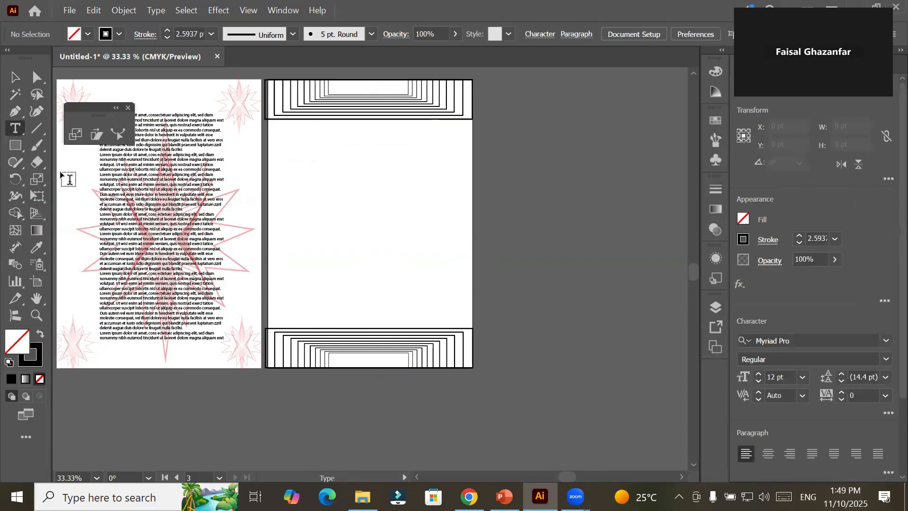
left_click_drag(274, 137, 464, 307)
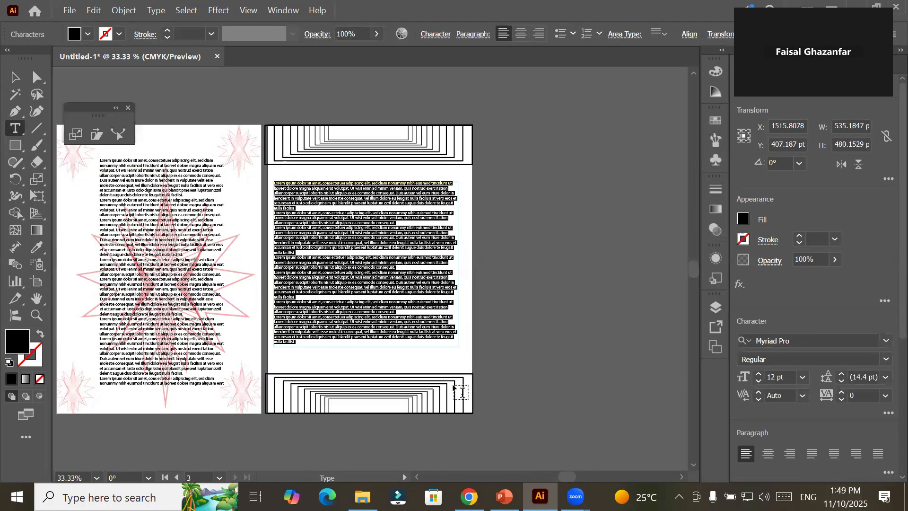
Step: Try to fill the outermost band of the bottom rectangle pattern red with the Live Paint Bucket
scroll(453, 385, "up", 5)
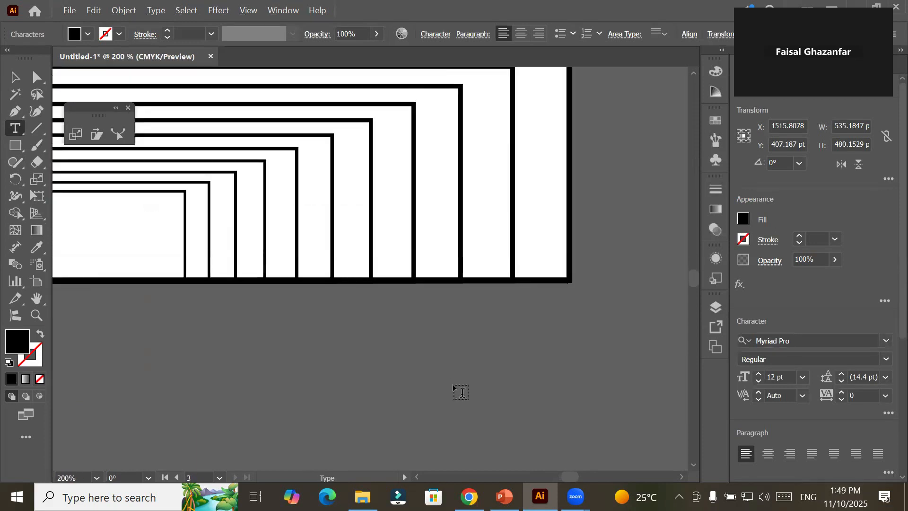
scroll(431, 327, "down", 1)
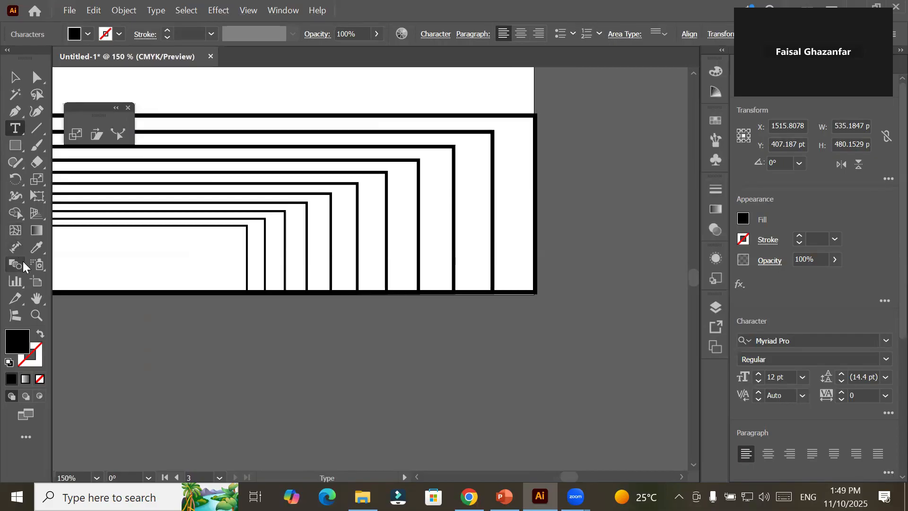
left_click(16, 213)
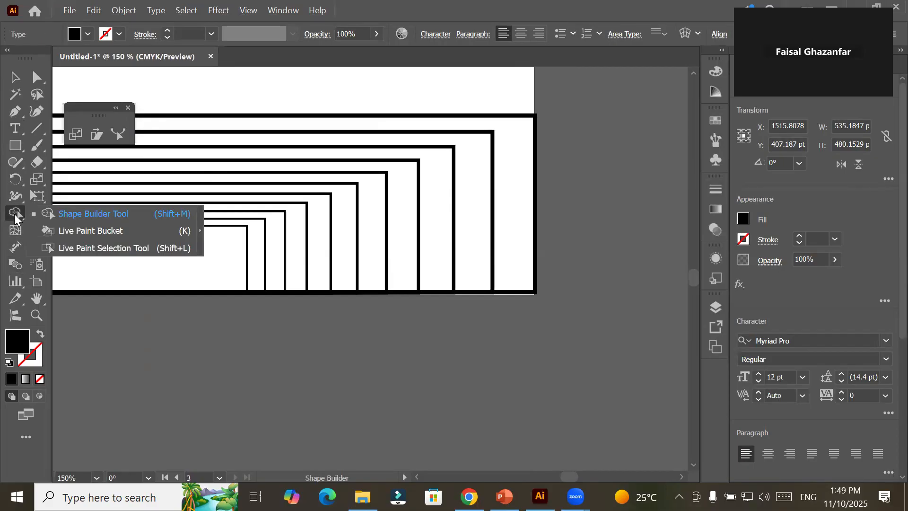
left_click(83, 231)
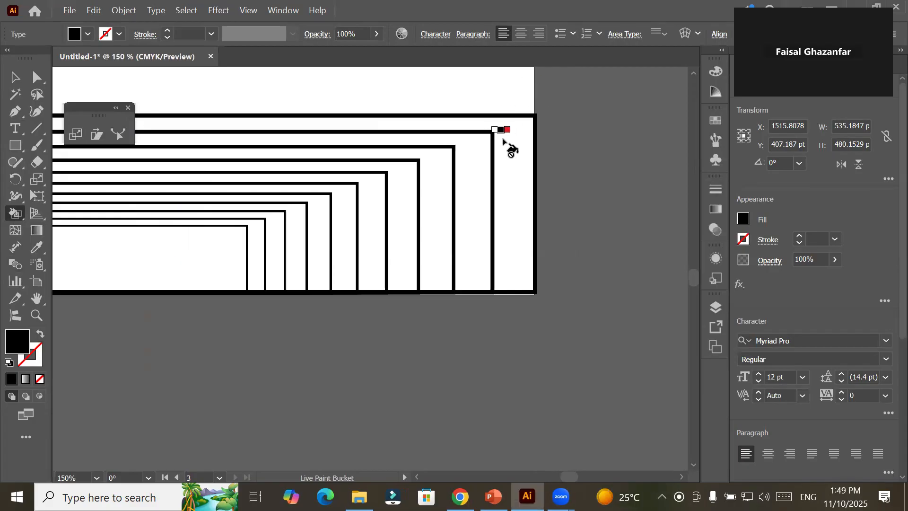
key("Right")
left_click(507, 144)
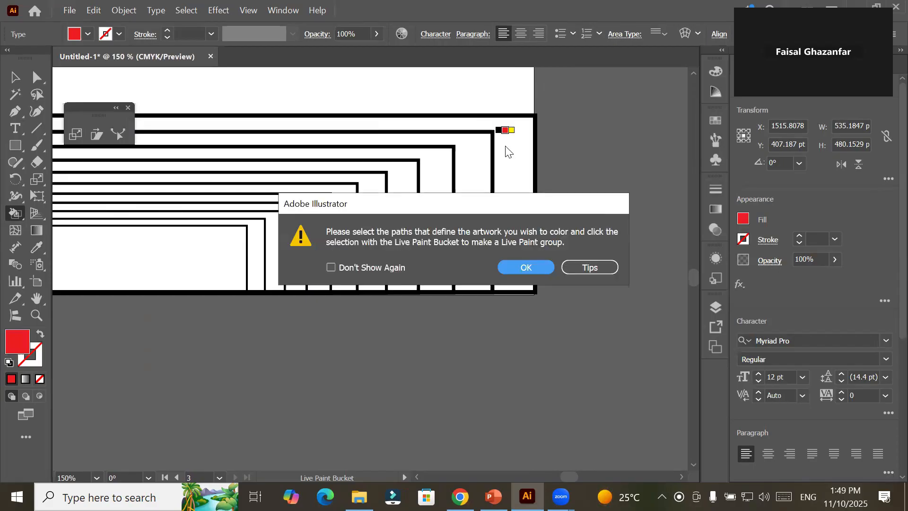
left_click(525, 267)
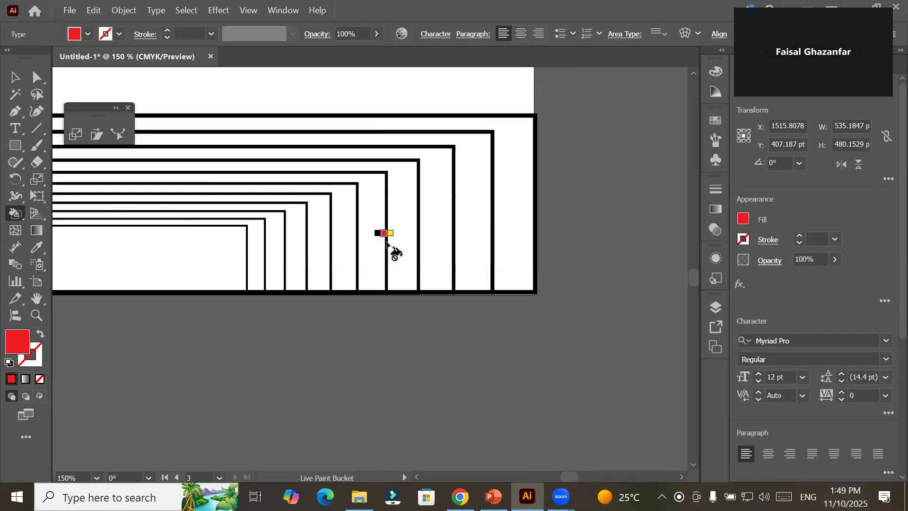
Step: Convert all the nested rectangles at the foot of the third artboard into a Live Paint group
scroll(391, 249, "down", 3)
scroll(392, 237, "down", 3)
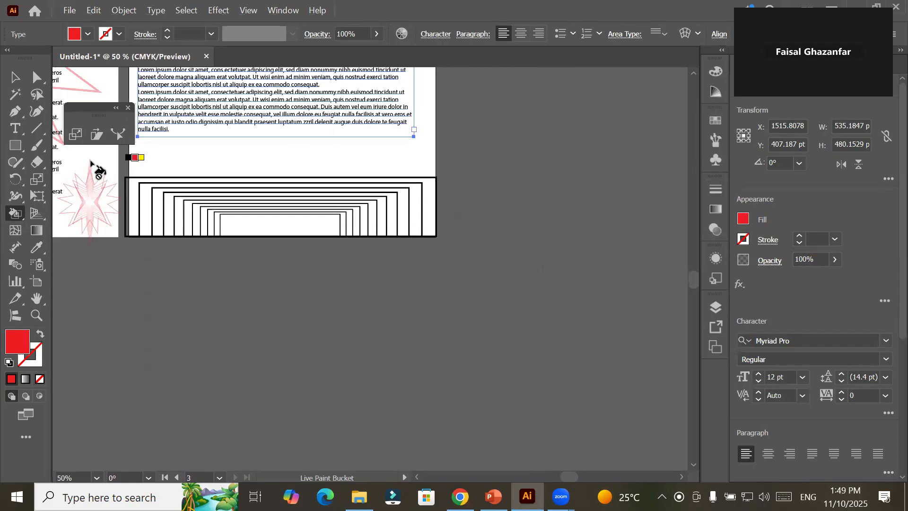
left_click(14, 77)
left_click_drag(286, 163, 514, 288)
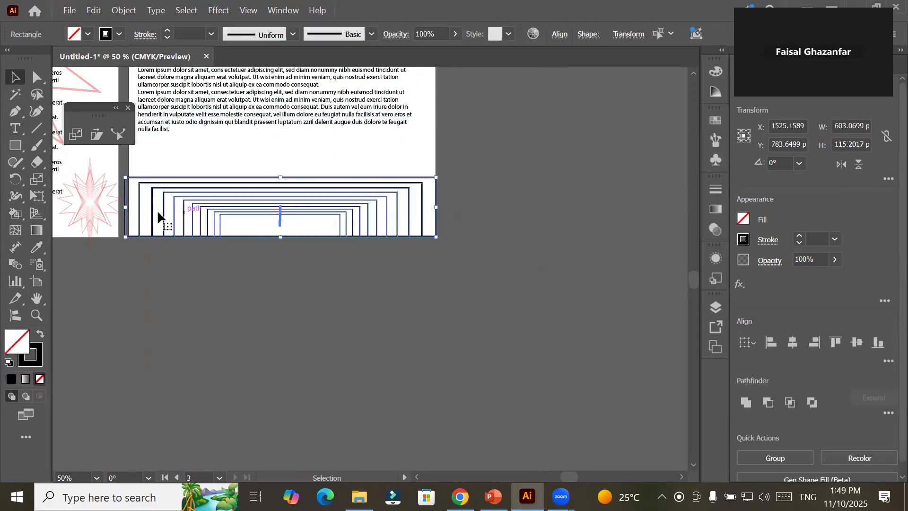
left_click(21, 210)
left_click(52, 229)
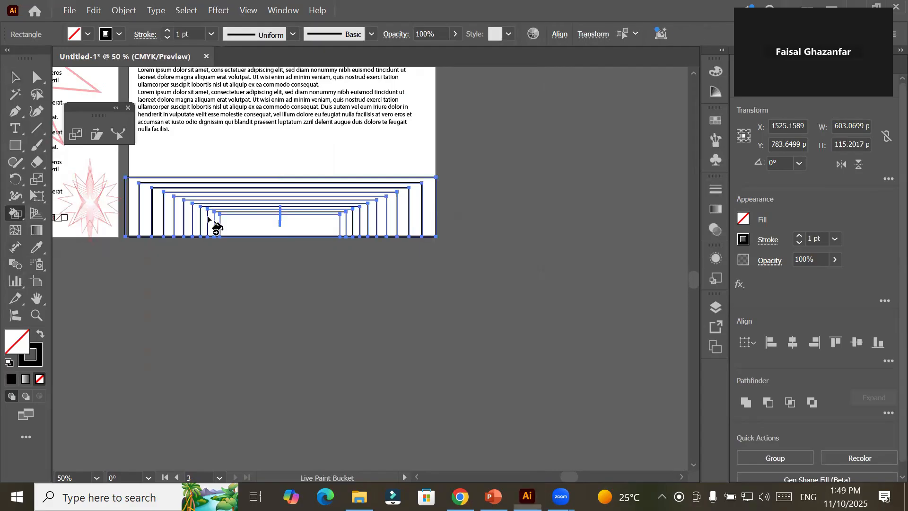
scroll(418, 217, "up", 1)
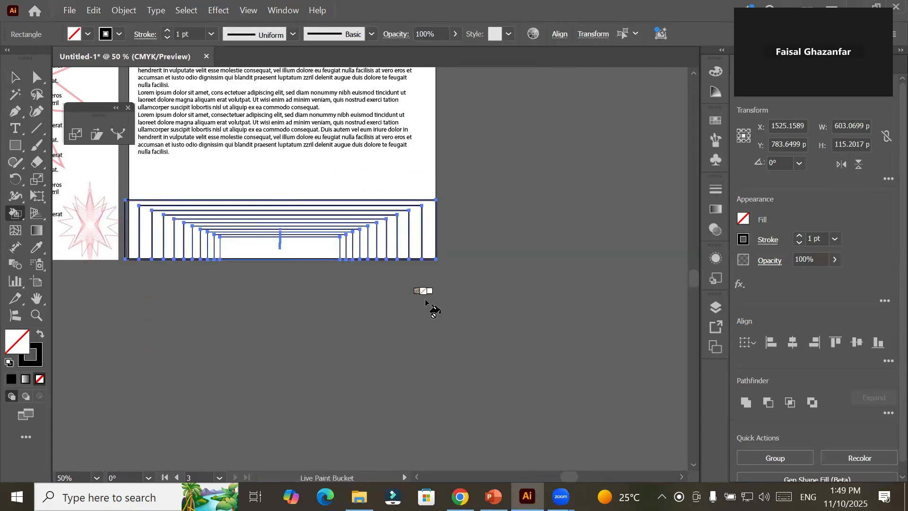
scroll(418, 261, "up", 2)
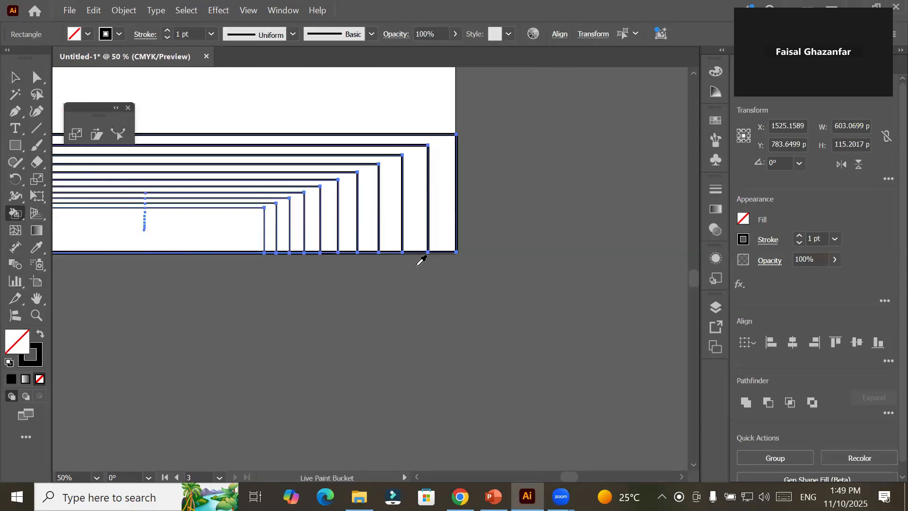
left_click(454, 180)
Step: Fill the four outermost bands of the bottom pattern red, yellow, green and light blue, working inward with the Live Paint Bucket
key("Right")
key("Right")
key("Right")
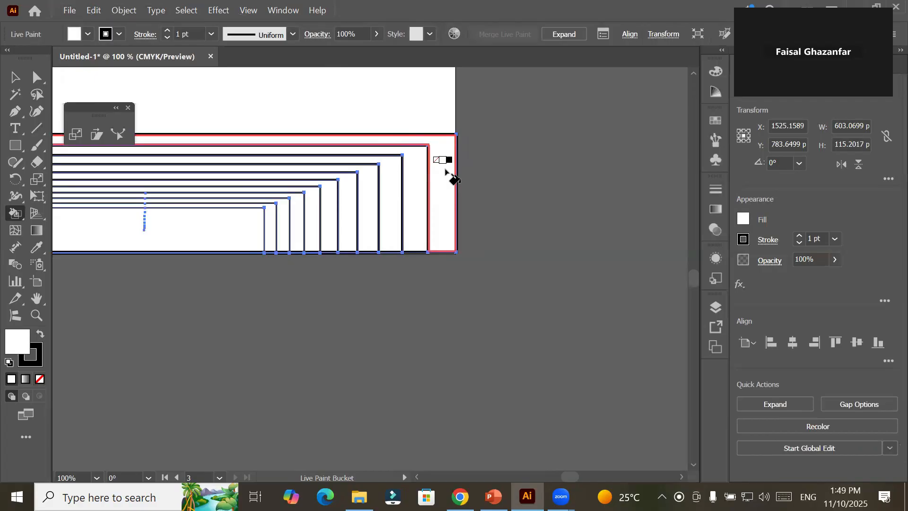
left_click(447, 172)
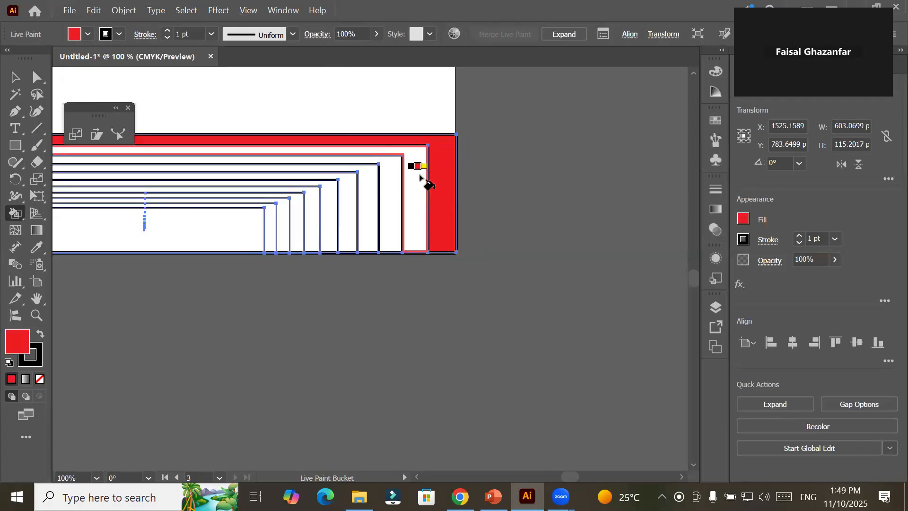
key("Right")
left_click(406, 191)
key("Right")
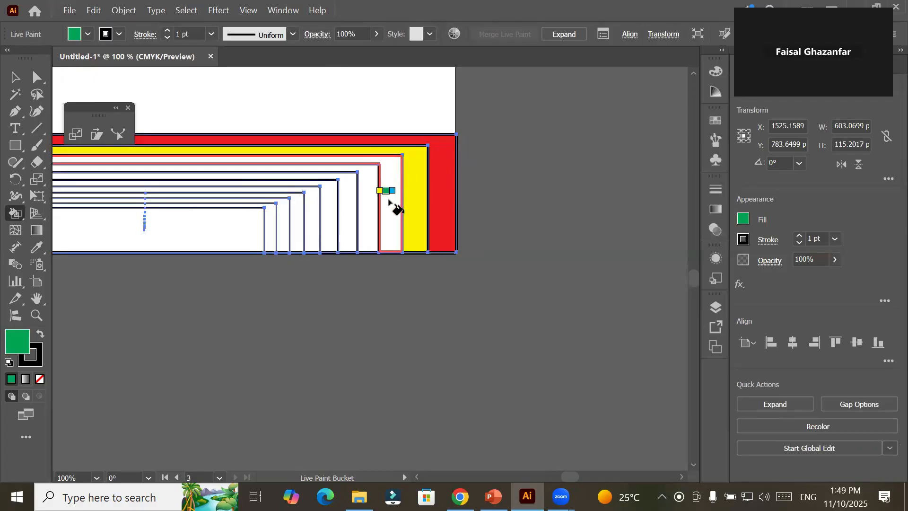
left_click(389, 196)
key("Right")
left_click(370, 215)
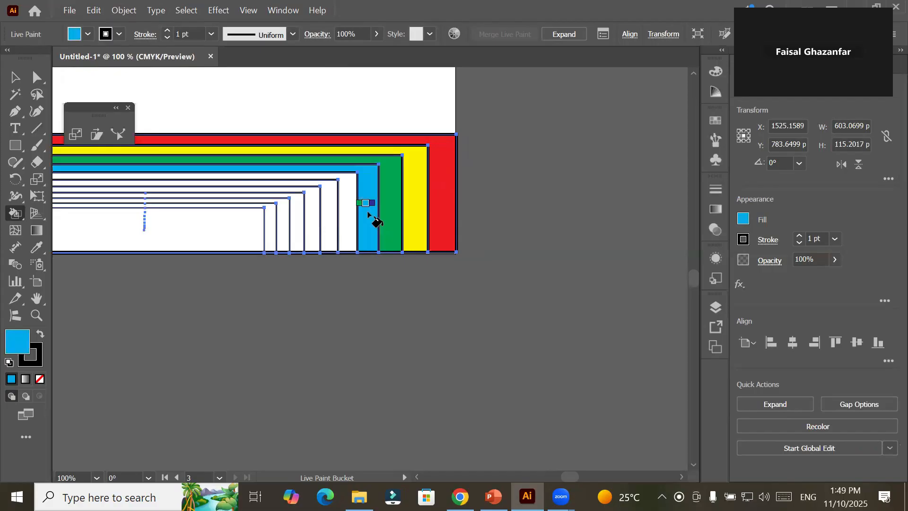
Step: Fill the next four inner bands of the bottom pattern dark blue, magenta, dark red and light red
key("Right")
left_click(343, 222)
key("Right")
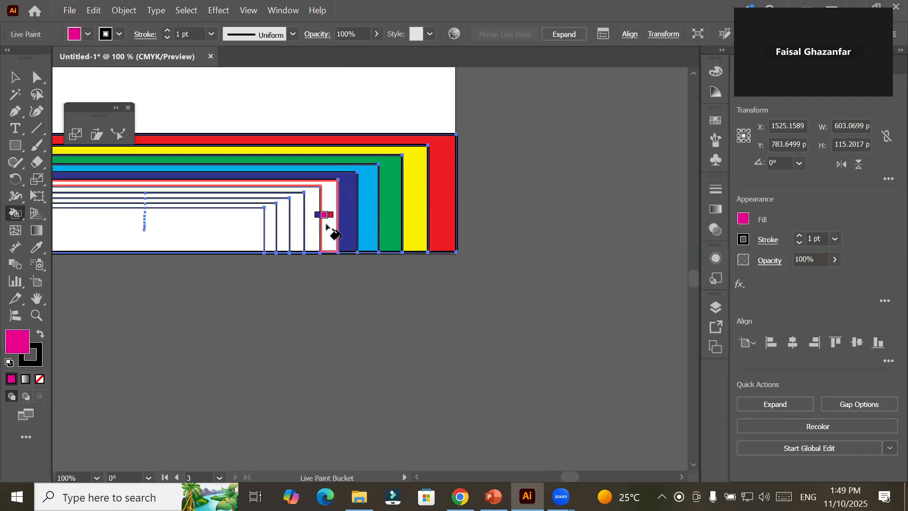
left_click(327, 227)
key("Right")
left_click(310, 229)
key("Right")
left_click(296, 232)
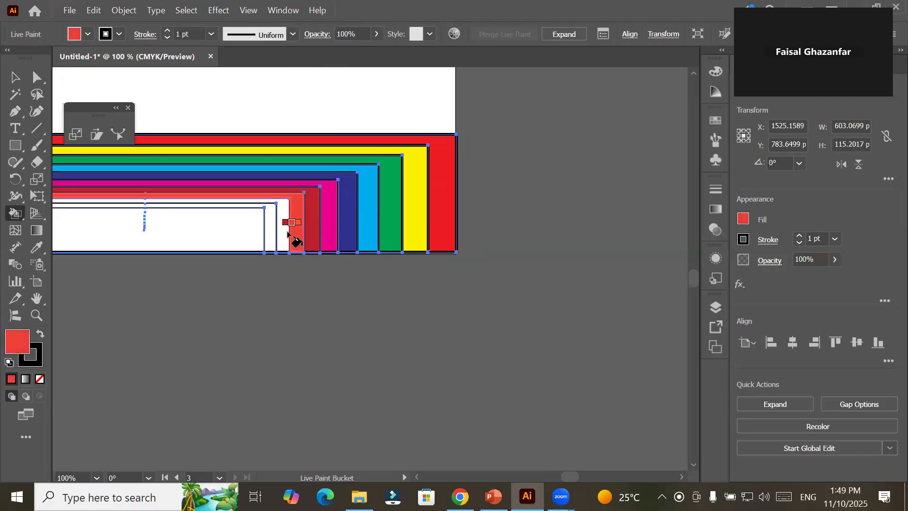
Step: Fill the two innermost bands orange-red and orange, and the central rectangle light orange
key("Right")
left_click(283, 233)
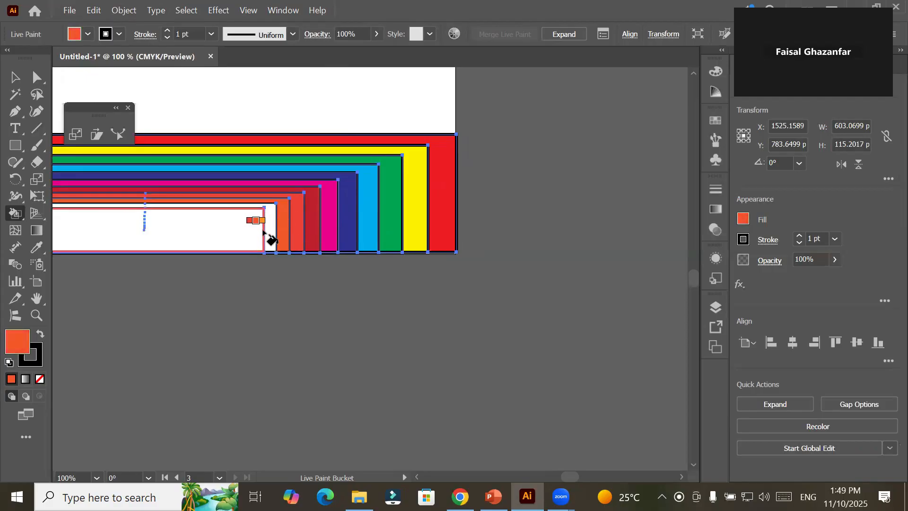
key("Right")
left_click(269, 232)
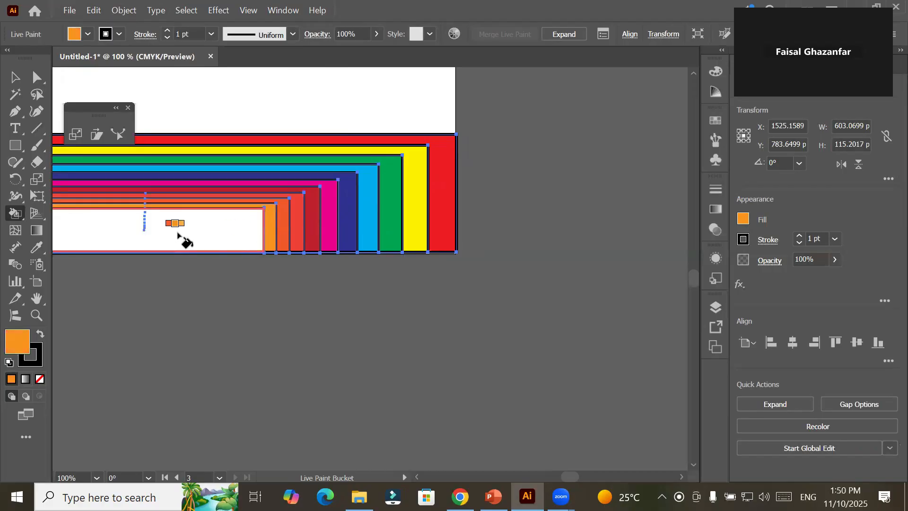
key("Right")
left_click(204, 234)
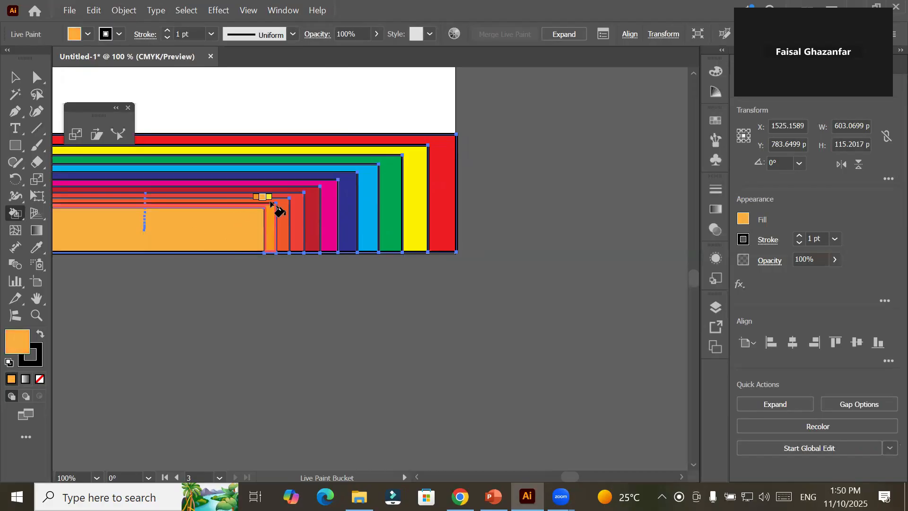
Step: Reduce the opacity of the coloured bottom rectangle pattern to 22%
scroll(275, 199, "down", 4)
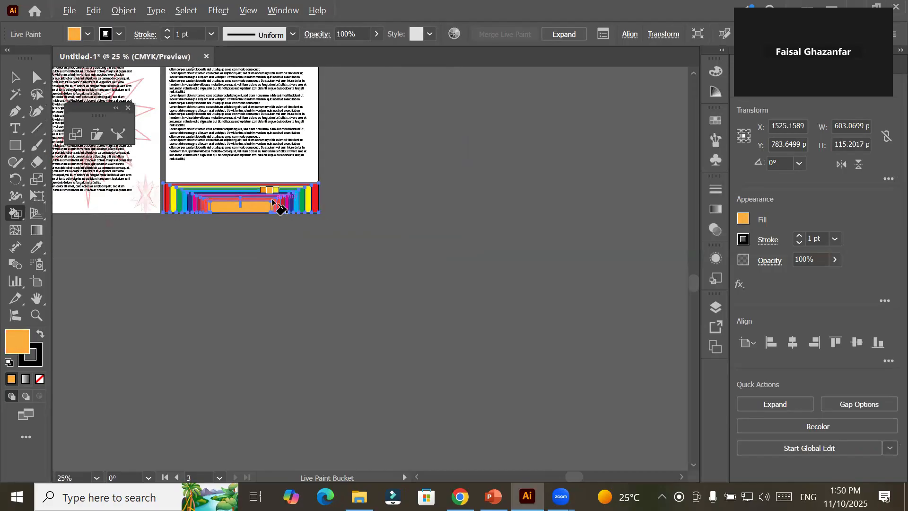
scroll(152, 191, "up", 3)
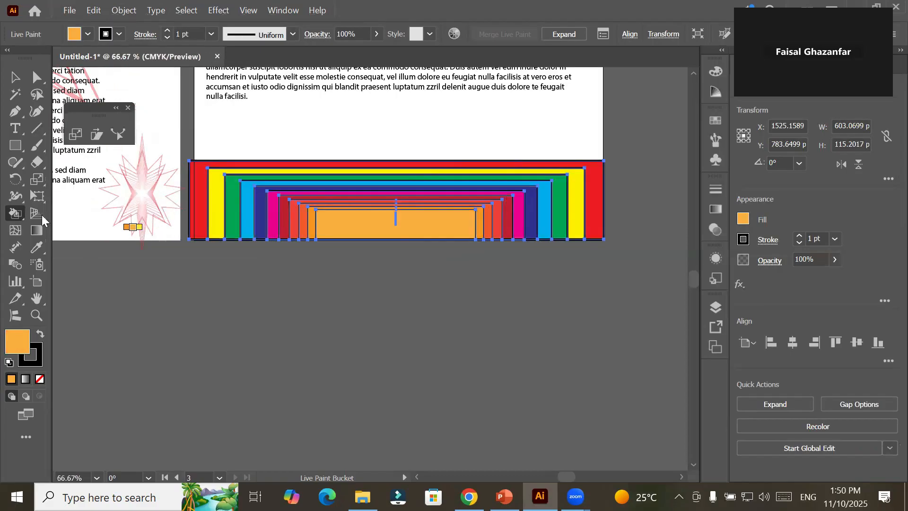
left_click(12, 82)
mouse_move(372, 138)
left_mouse_down()
mouse_move(546, 278)
mouse_move(640, 285)
left_mouse_up()
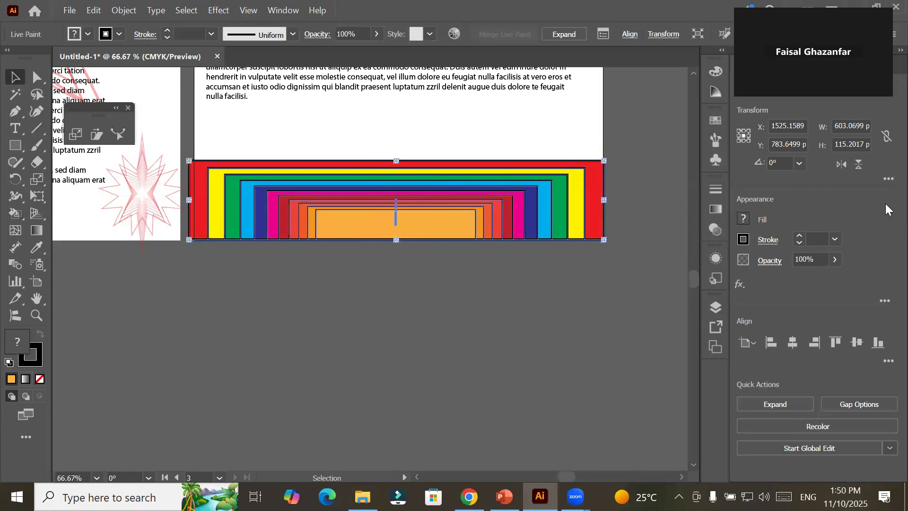
left_click(833, 261)
left_click_drag(834, 277, 793, 283)
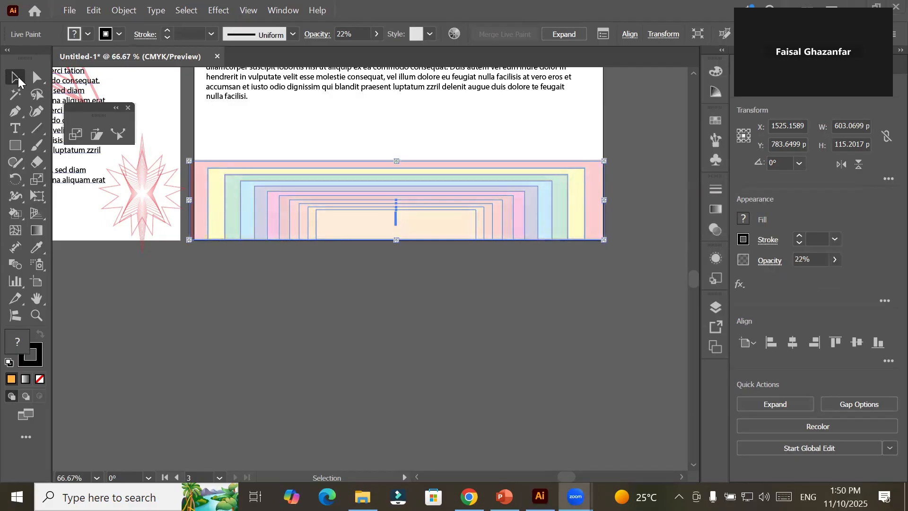
left_click(311, 293)
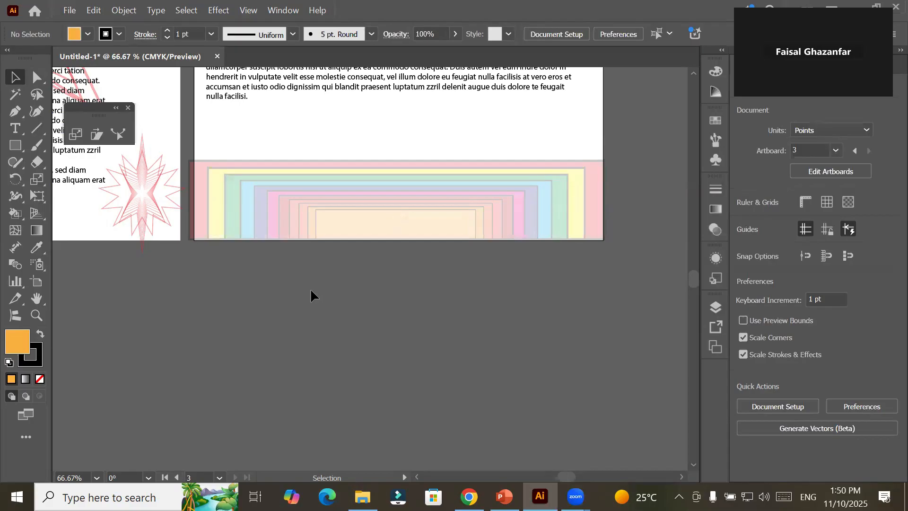
Step: Add a fourth A4 portrait artboard beside the third one
scroll(310, 291, "down", 1)
scroll(310, 291, "up", 5)
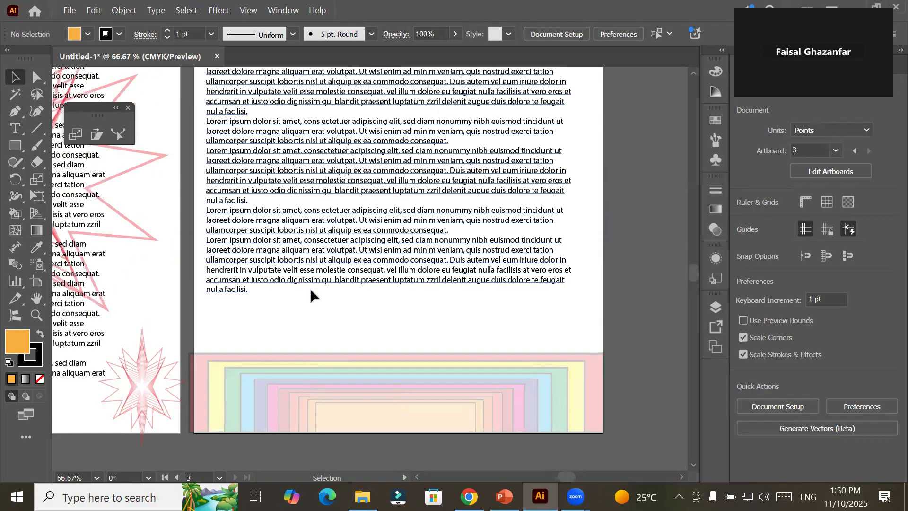
scroll(310, 293, "down", 10)
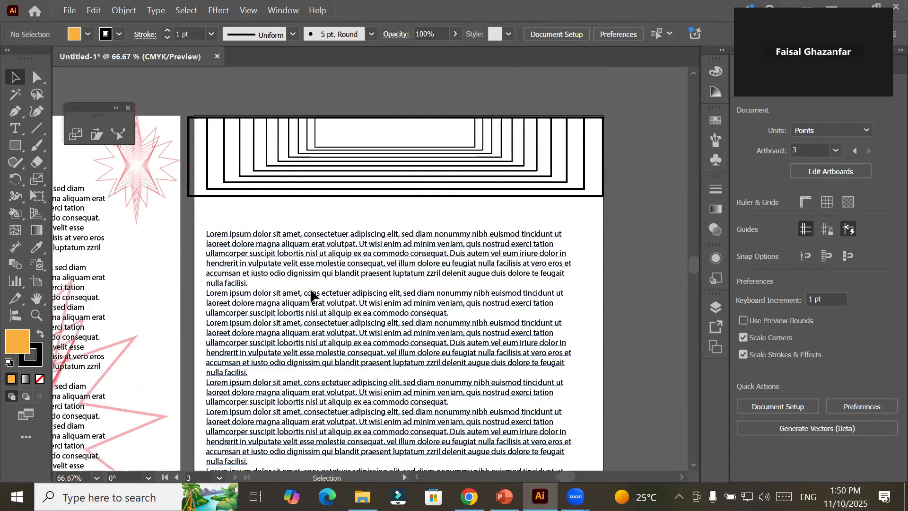
left_click(36, 282)
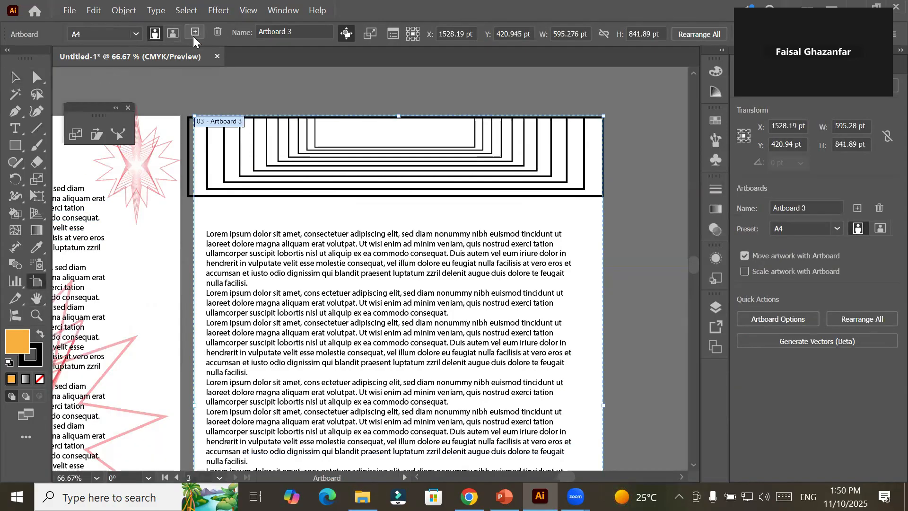
left_click(194, 33)
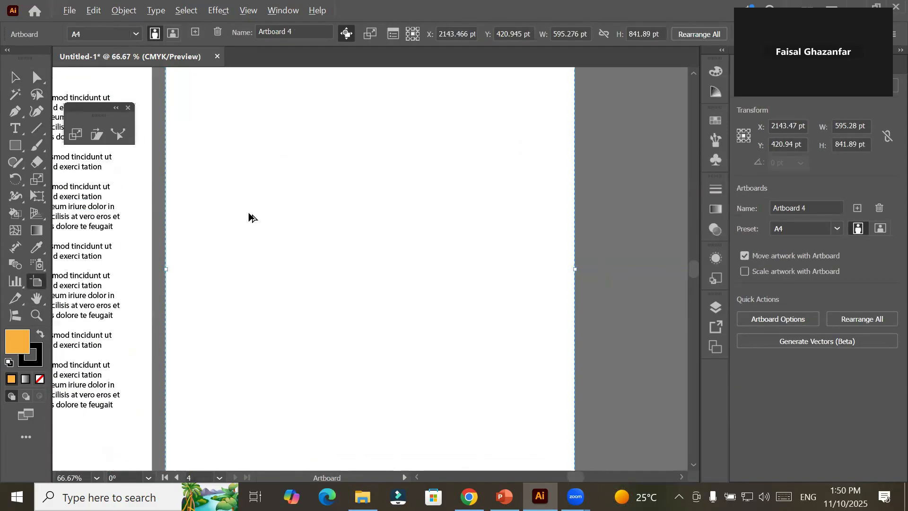
scroll(249, 214, "down", 3)
scroll(249, 215, "up", 1)
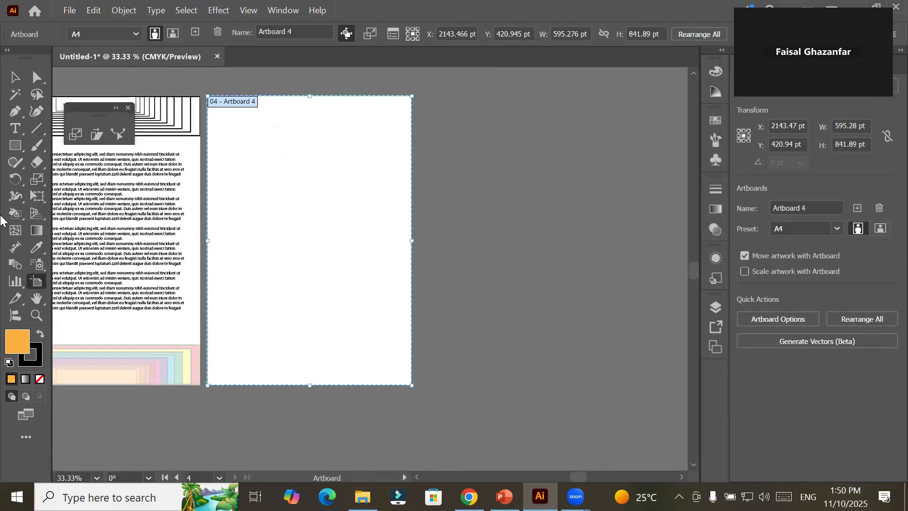
Step: Add the word "Graphics" to the fourth artboard, enlarge it to about 242 pt wide and centre it in the upper half
left_click(15, 131)
left_click(294, 210)
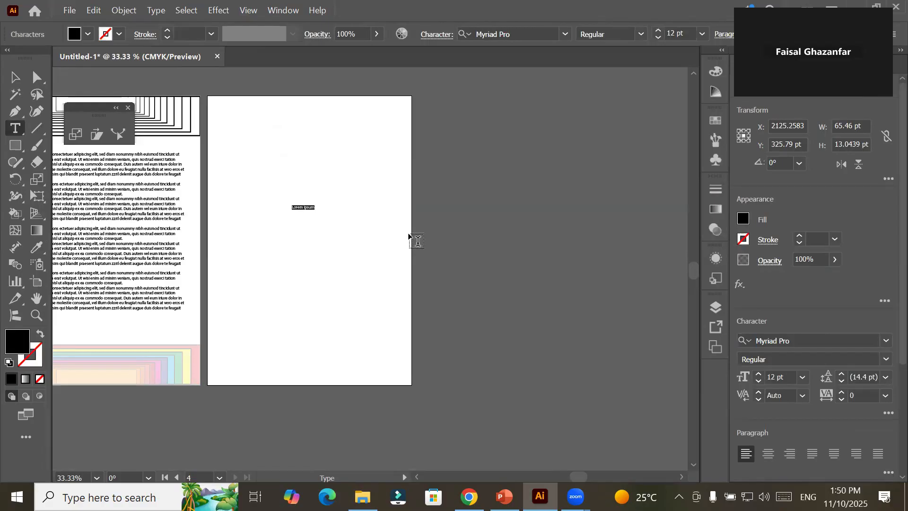
type("Graphics")
left_click(14, 77)
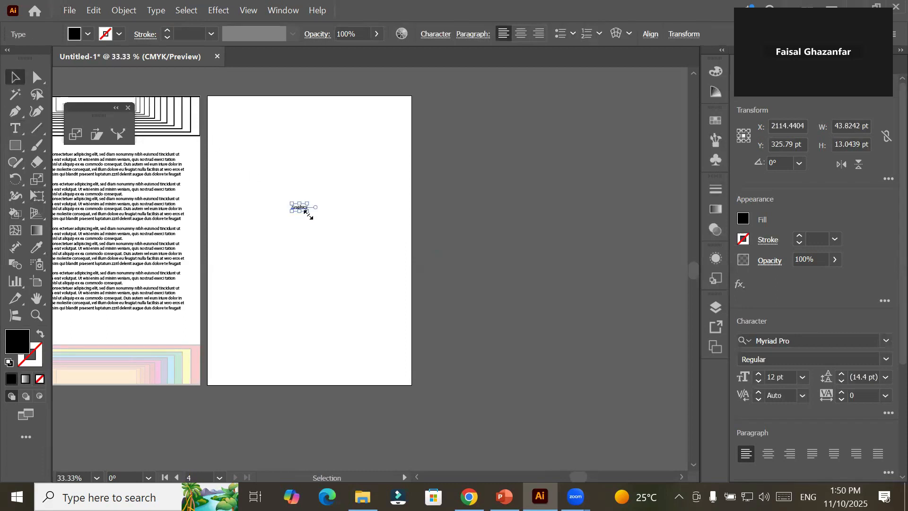
left_click_drag(308, 210, 375, 255)
left_click_drag(351, 223, 320, 218)
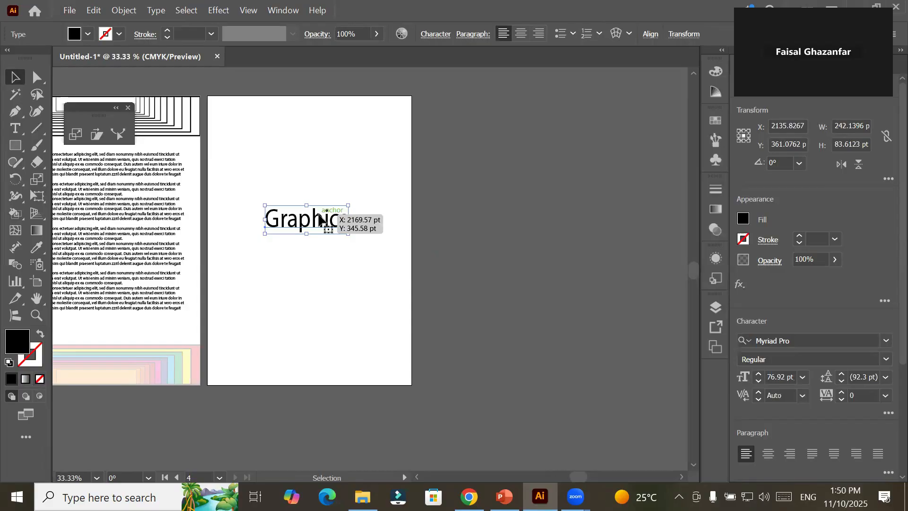
Step: Create a copy of the word "Graphics" scaled uniformly to 140% about a point near its middle
key("s")
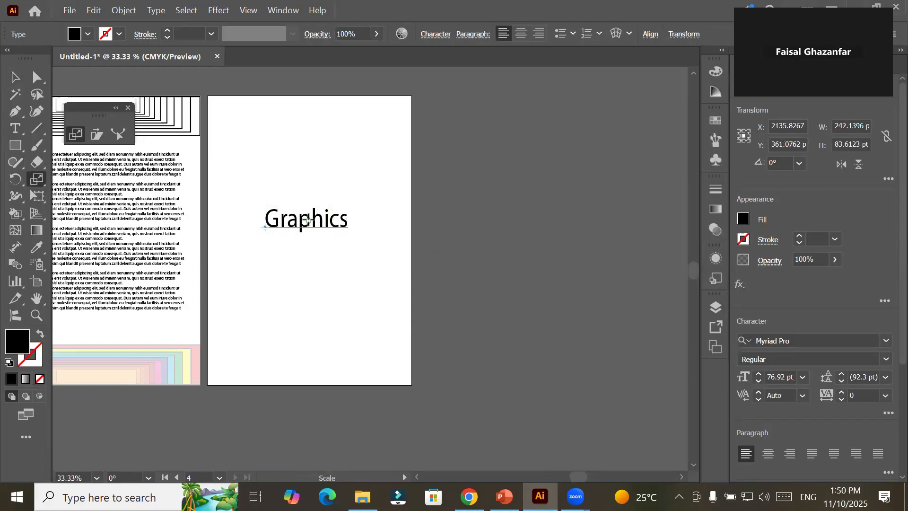
left_click(264, 226)
left_click(301, 223, "alt")
left_click(536, 141)
scroll(535, 141, "up", 19)
scroll(536, 141, "up", 4)
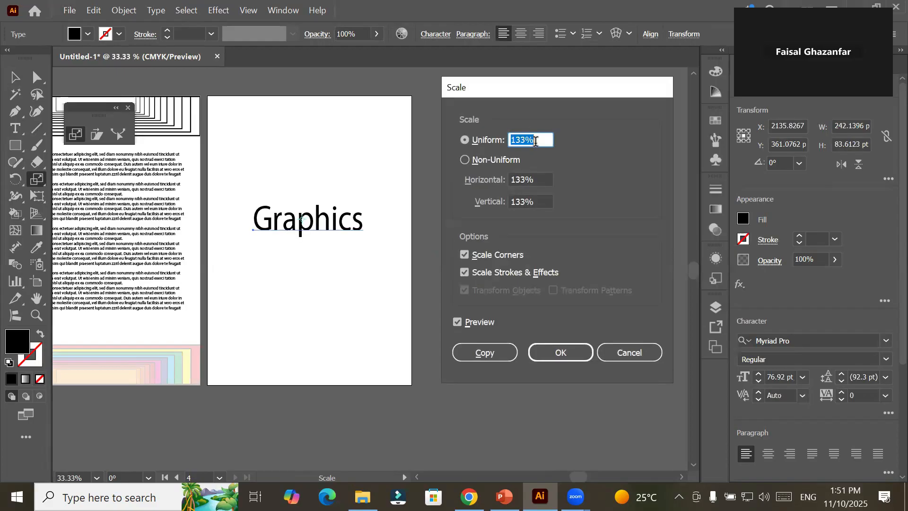
scroll(535, 141, "up", 9)
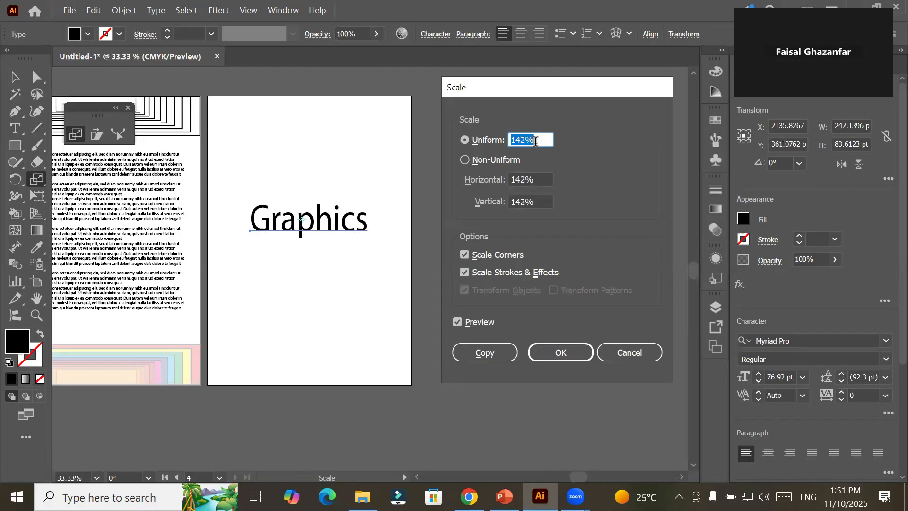
scroll(536, 141, "down", 2)
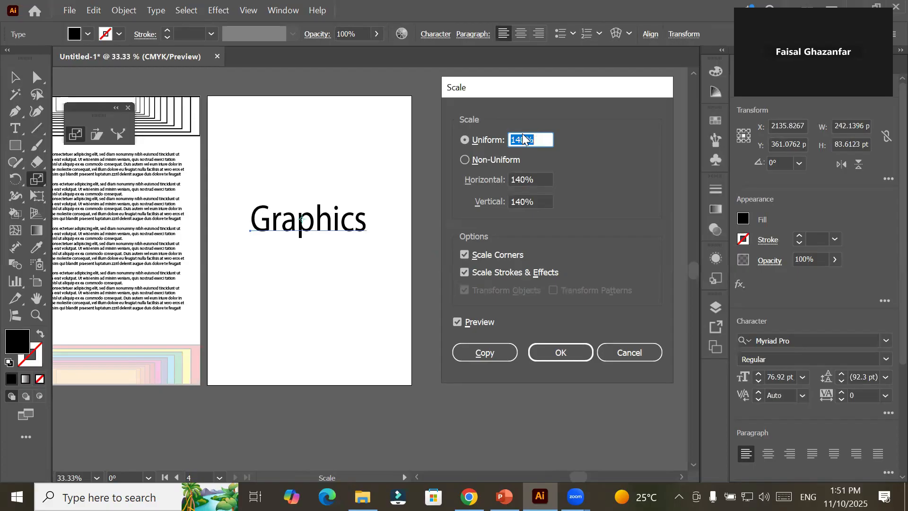
left_click(487, 353)
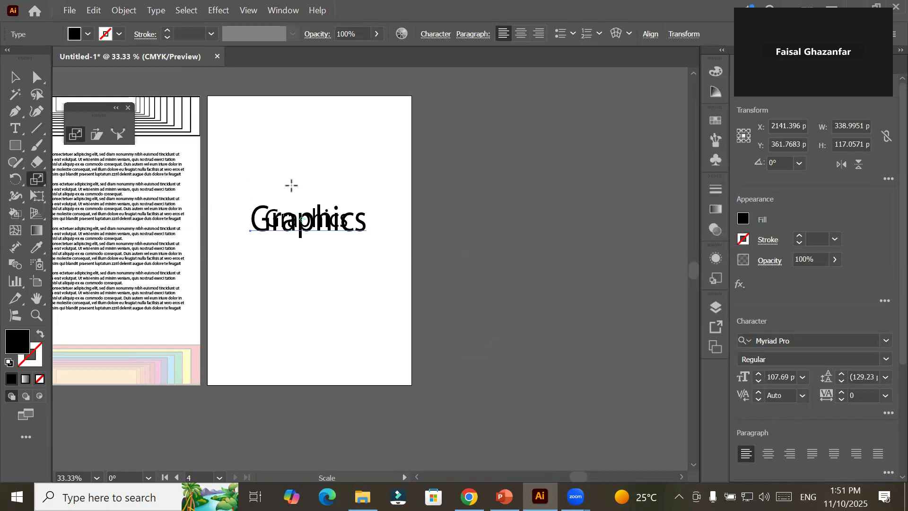
Step: Repeat the scaled copy of "Graphics" until the largest word extends past the artboard's edges
key("ctrl+1")
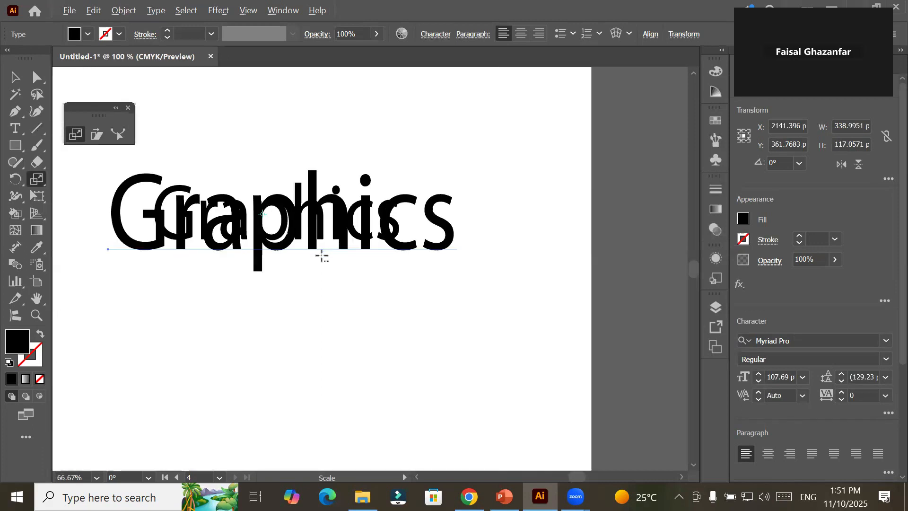
key("ctrl+d")
key("ctrl+d")
key("ctrl+d")
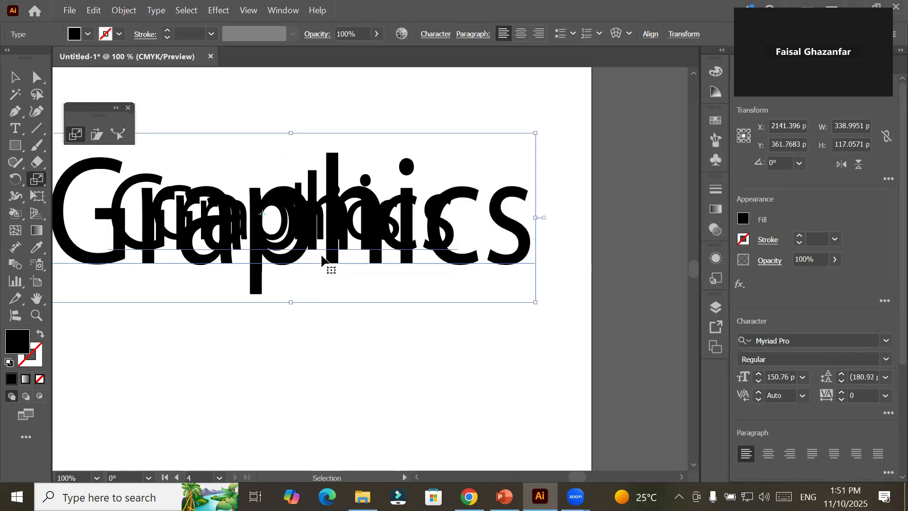
scroll(322, 255, "down", 1)
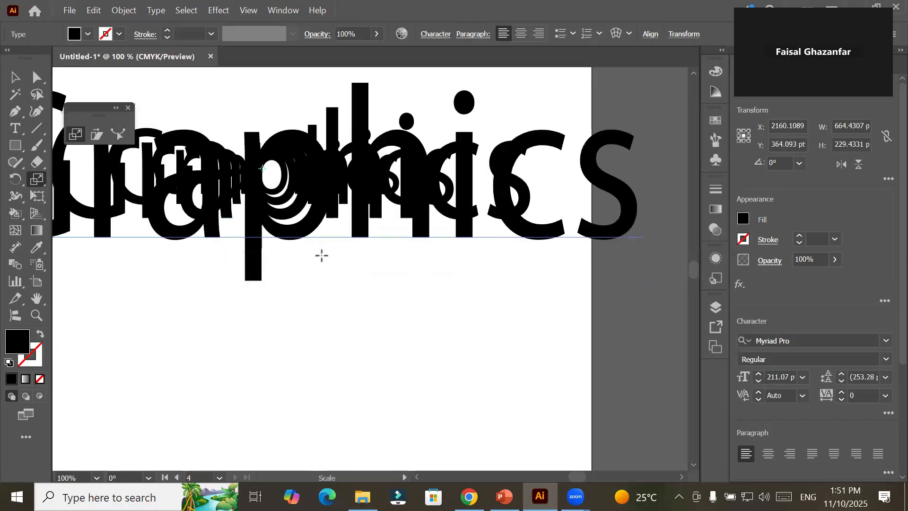
Step: Separate the overlapping "Graphics" copies into a column on the fourth artboard, ordered from the largest at the top to the smallest at the bottom
scroll(322, 255, "down", 4)
key("v")
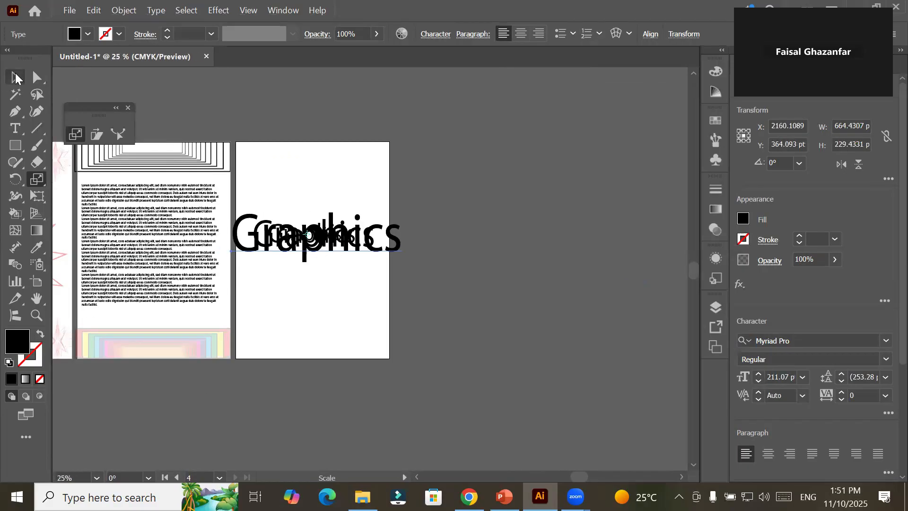
left_click(322, 180)
left_click_drag(315, 231, 315, 156)
left_click_drag(314, 244, 308, 209)
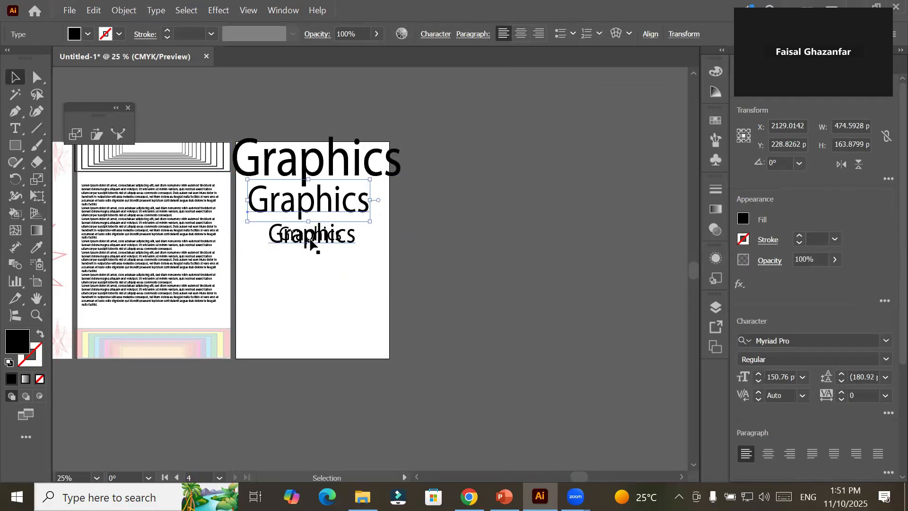
left_click_drag(310, 239, 304, 347)
left_click_drag(297, 268, 303, 310)
left_click_drag(306, 217, 308, 258)
left_click_drag(304, 180, 305, 213)
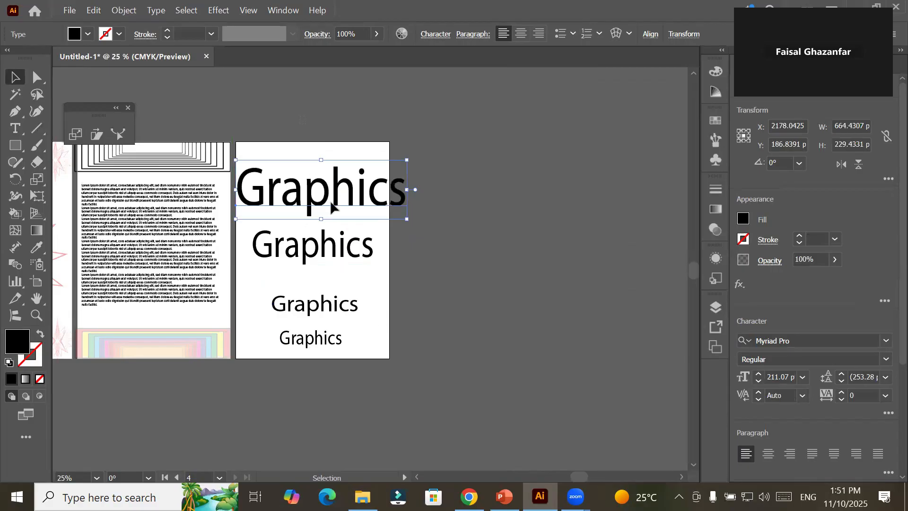
Step: Distribute all the "Graphics" words vertically relative to the artboard, trying top and centre distribution before settling on bottom distribution
key("ctrl+a")
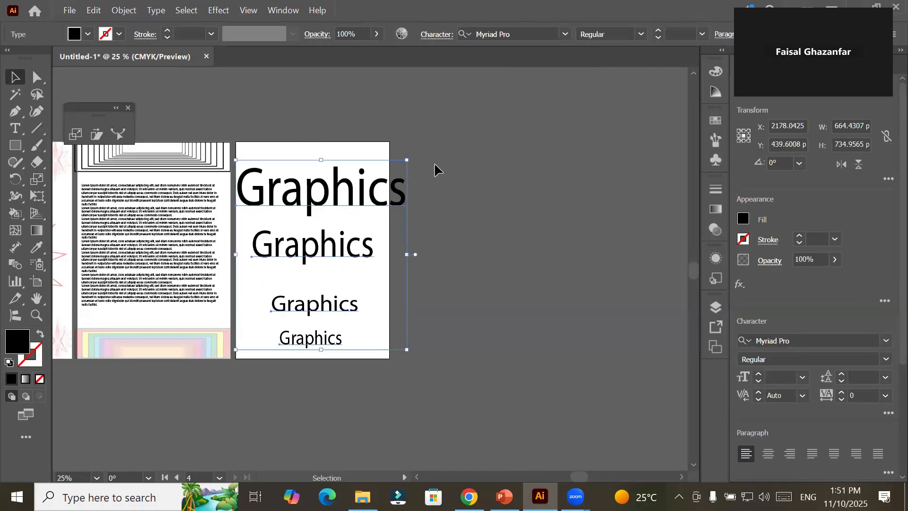
left_click(305, 121)
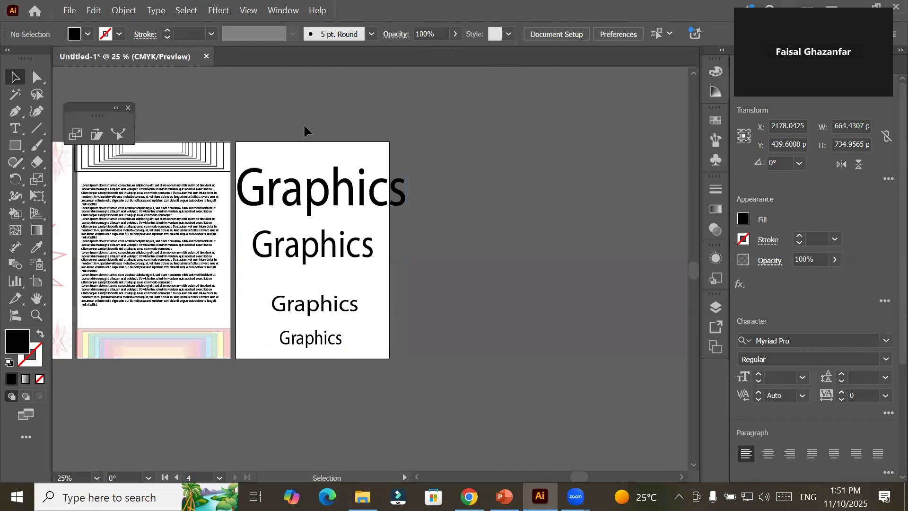
key("ctrl+a")
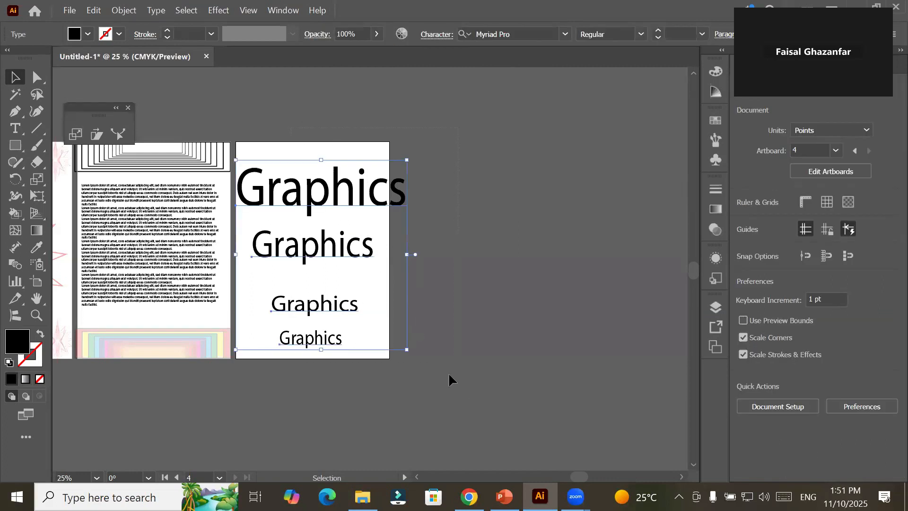
left_click(289, 12)
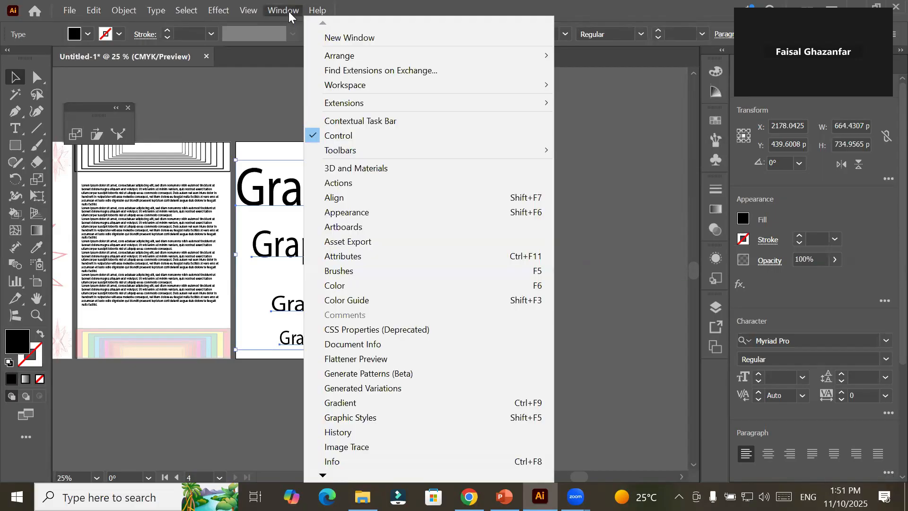
left_click(398, 198)
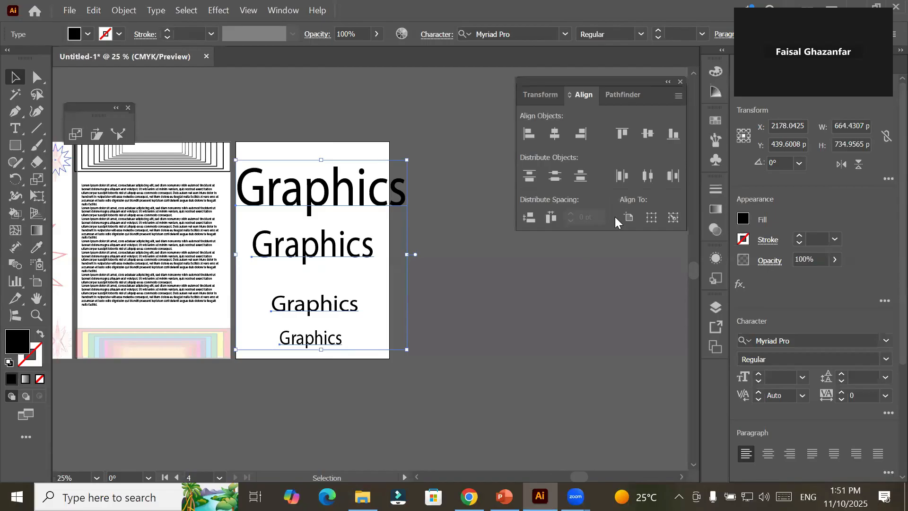
left_click(629, 217)
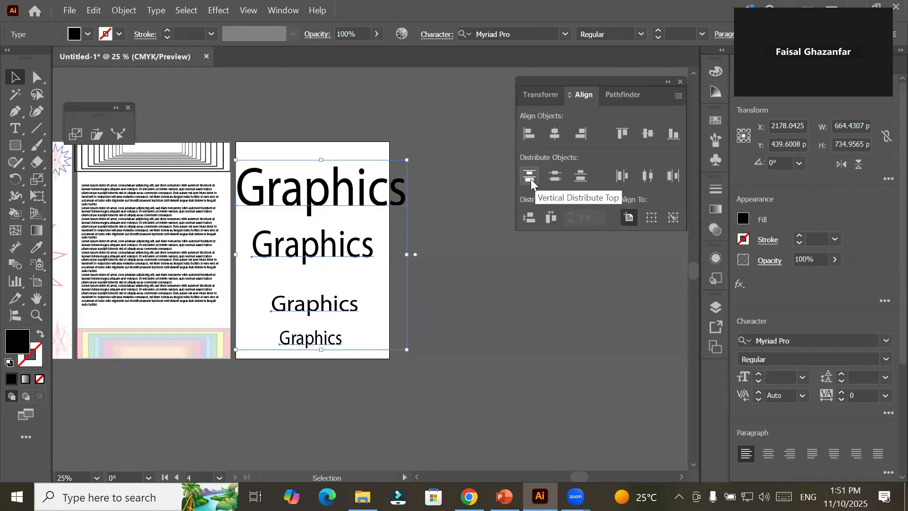
left_click(530, 178)
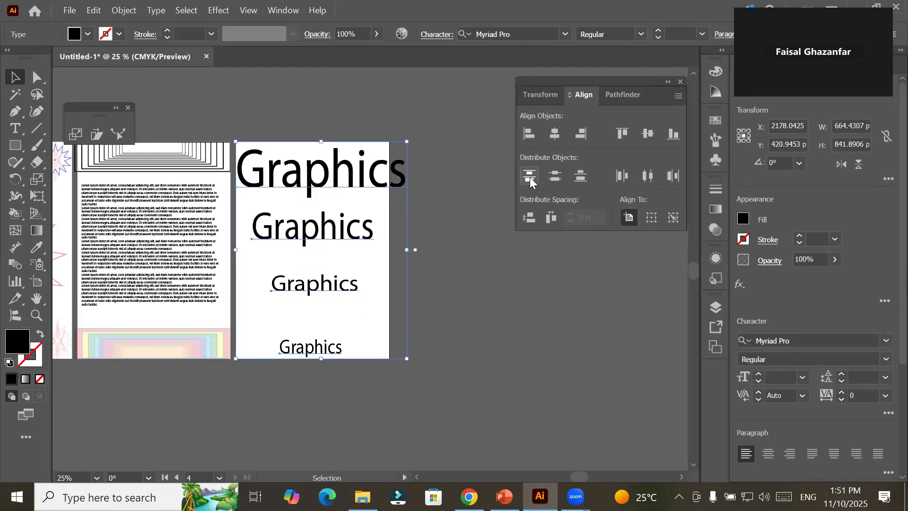
left_click(554, 177)
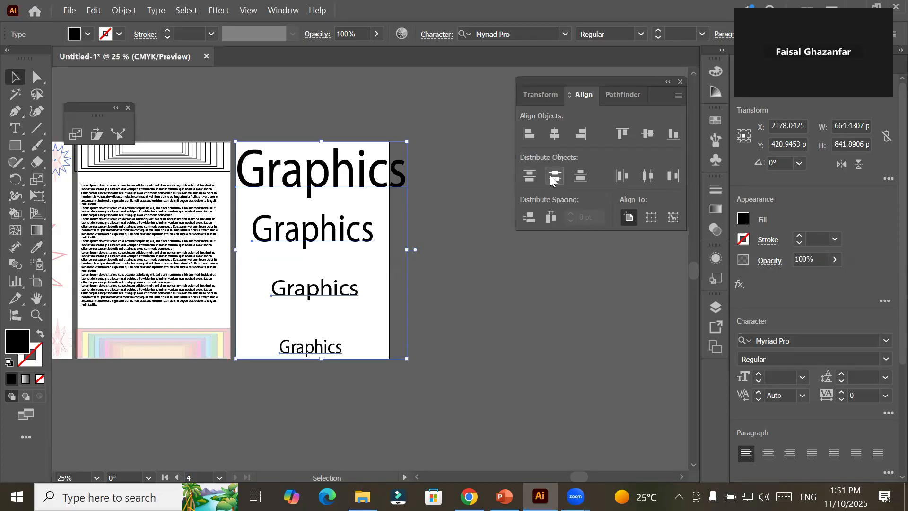
left_click(582, 179)
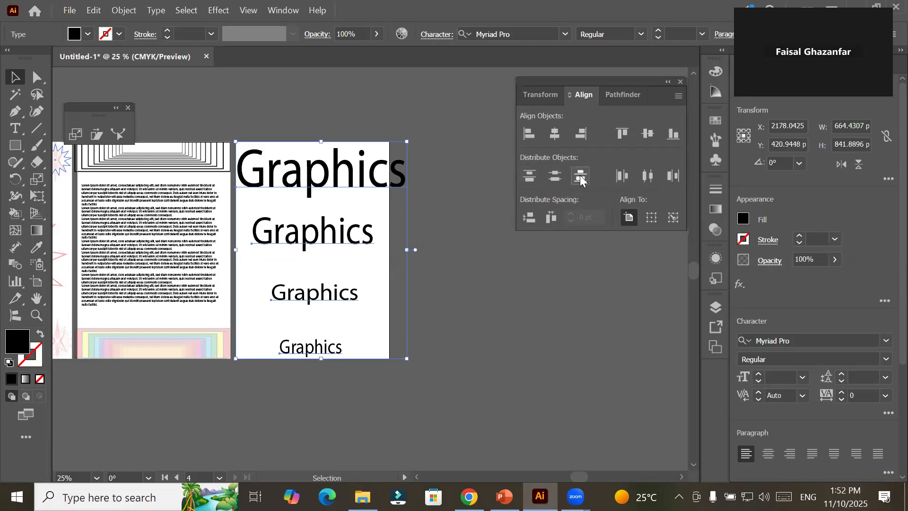
left_click(471, 263)
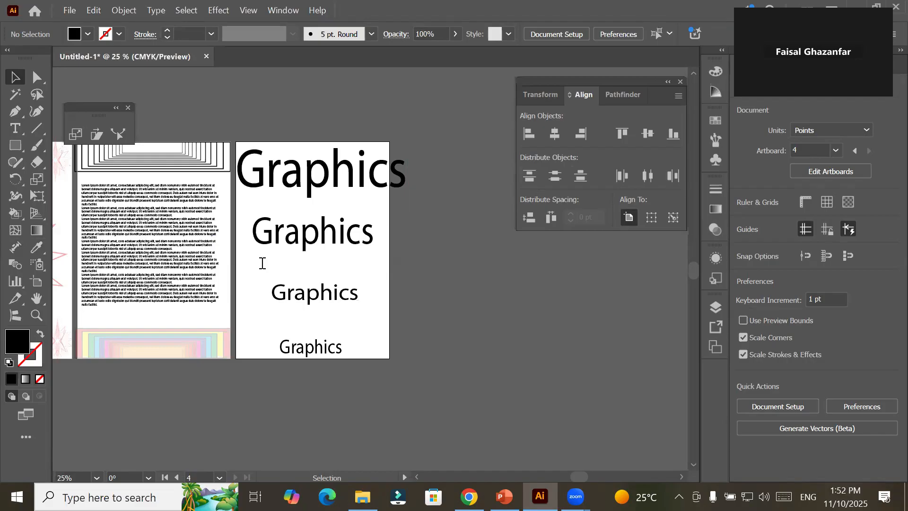
Step: Switch to PowerPoint to view the Scale Tool slide and its Direct Selection example, and return to Illustrator
key("alt+Tab")
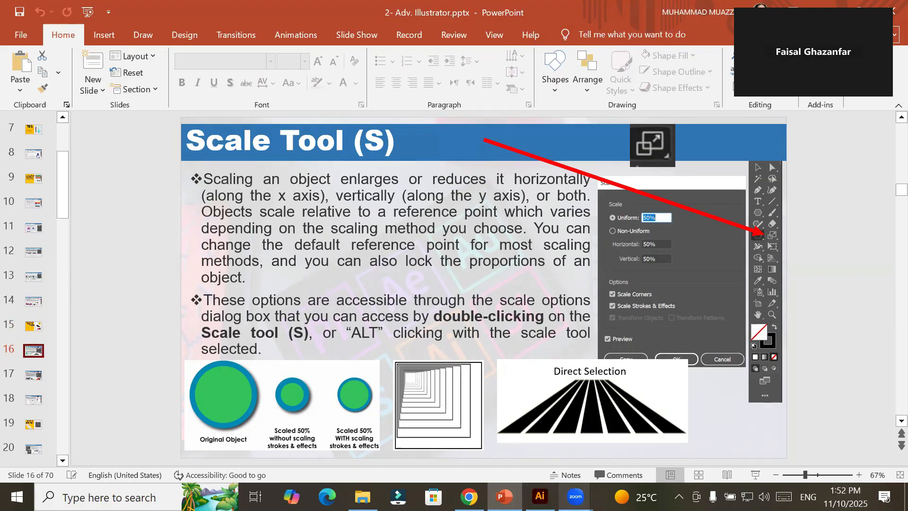
mouse_move(576, 496)
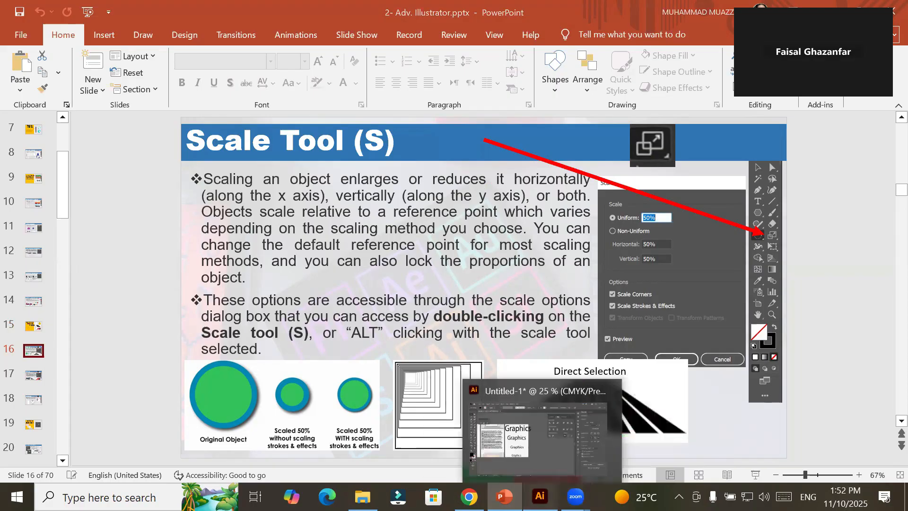
left_click(540, 496)
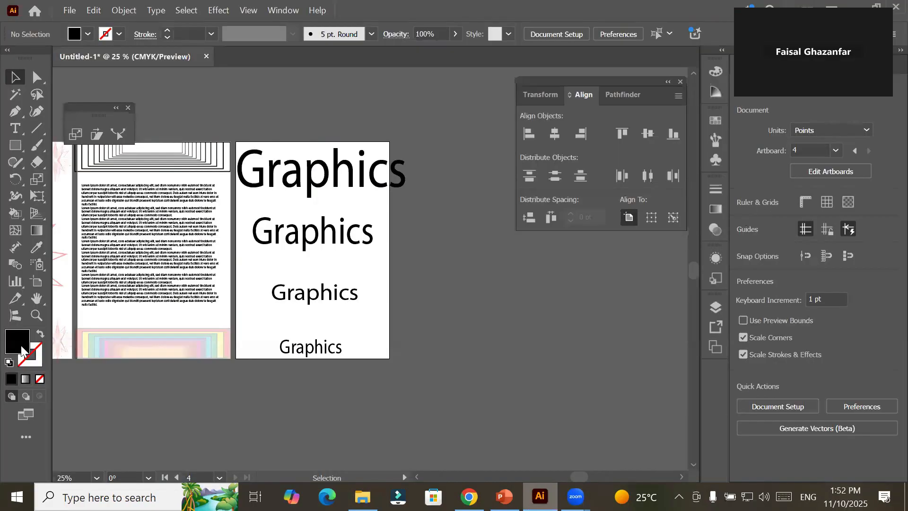
Step: Add a fifth A4 portrait artboard and move it away from the fourth one to leave a wider gap
left_click(34, 284)
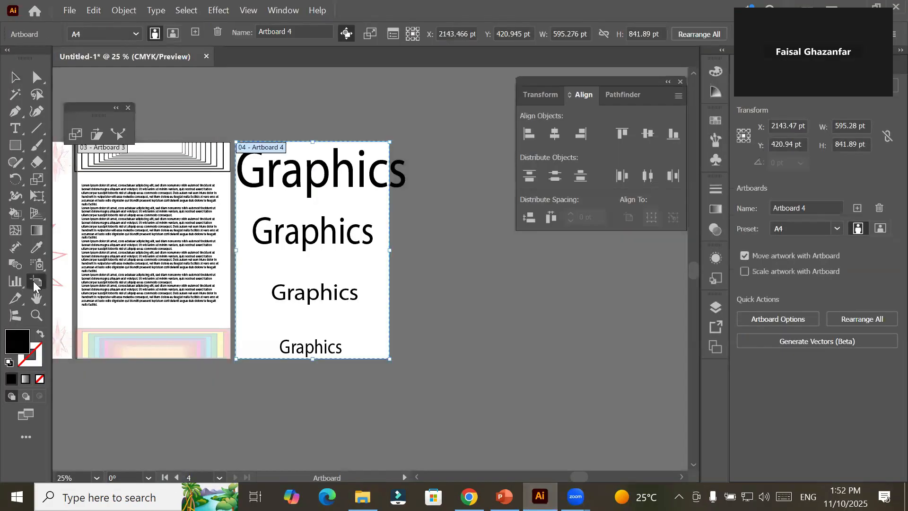
left_click(195, 32)
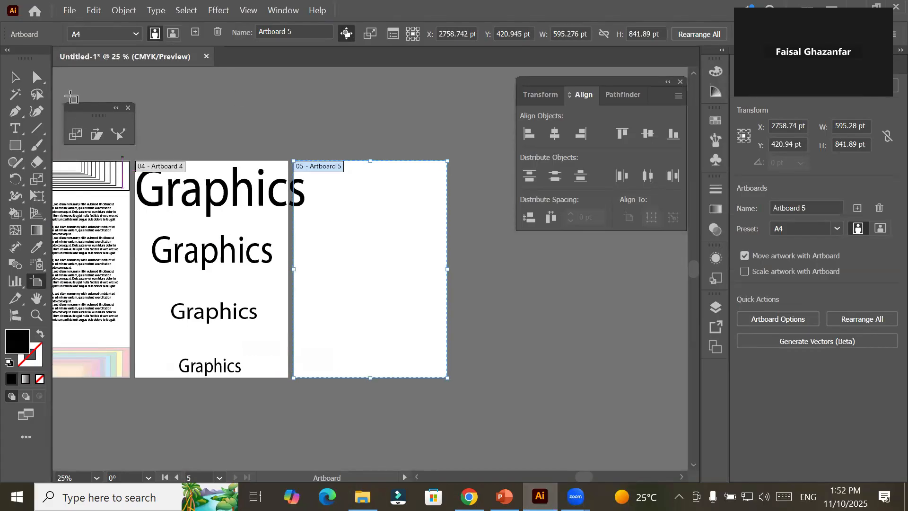
left_click_drag(371, 255, 433, 255)
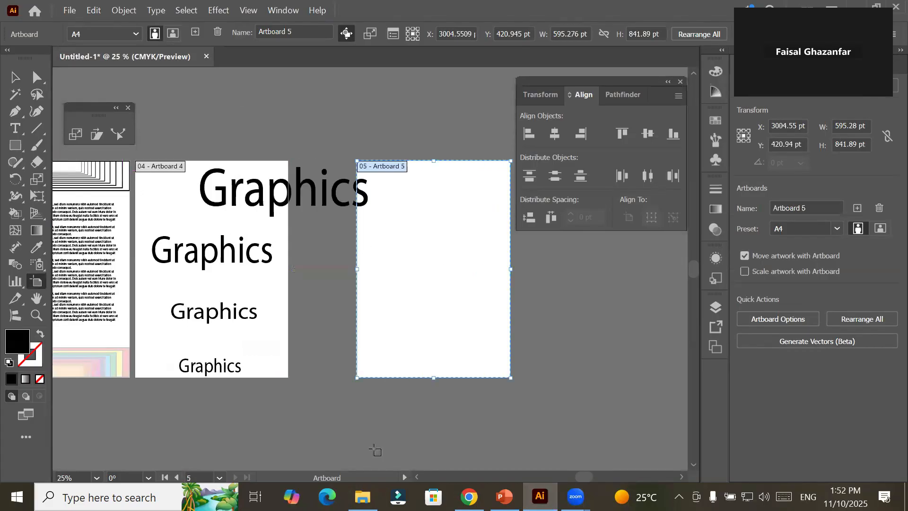
left_click_drag(375, 460, 374, 460)
Step: Move the largest "Graphics" word back onto the fourth artboard and shrink it to fit within the page width
left_click(15, 77)
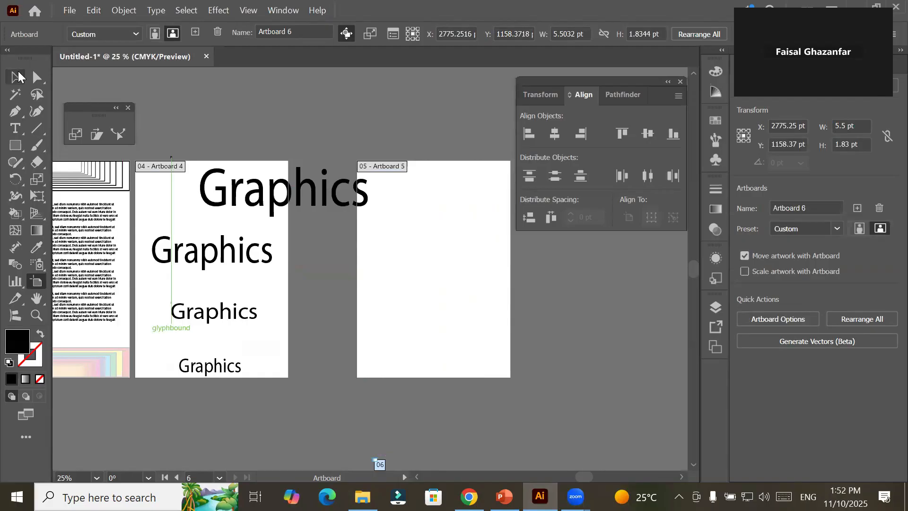
left_click_drag(272, 192, 206, 196)
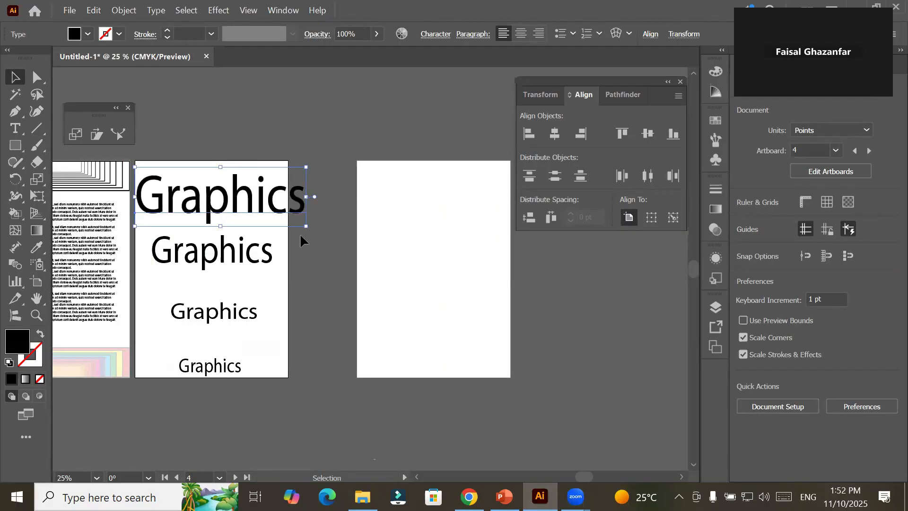
left_click(305, 226)
left_click(278, 214)
left_click_drag(306, 230, 285, 212)
left_click(478, 302)
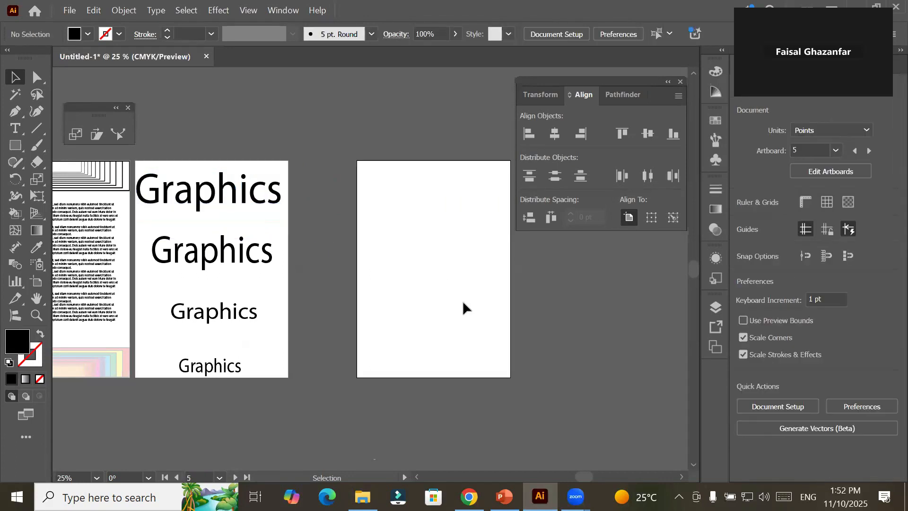
Step: Draw a tall black rectangle about 81 pt wide and 578 pt high near the left side of the fifth artboard
left_click_drag(428, 301, 371, 297)
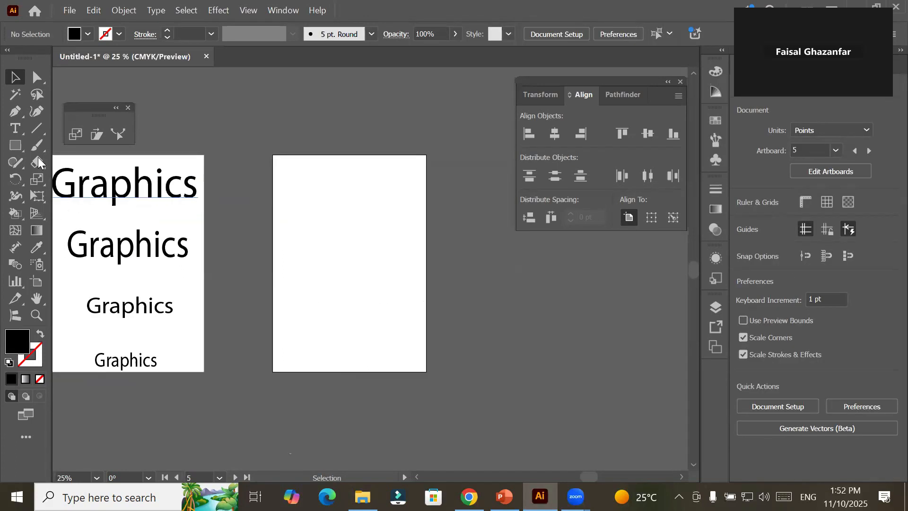
left_click(17, 147)
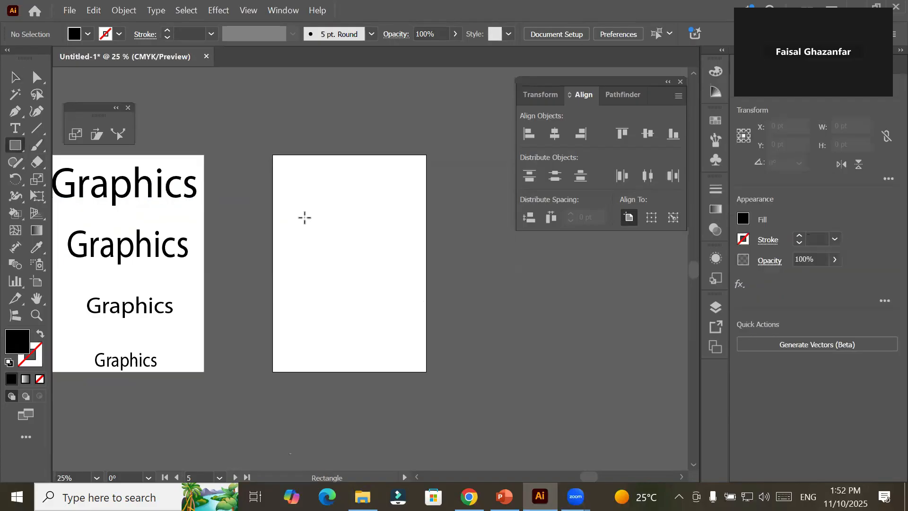
left_click_drag(294, 194, 314, 345)
left_click(15, 77)
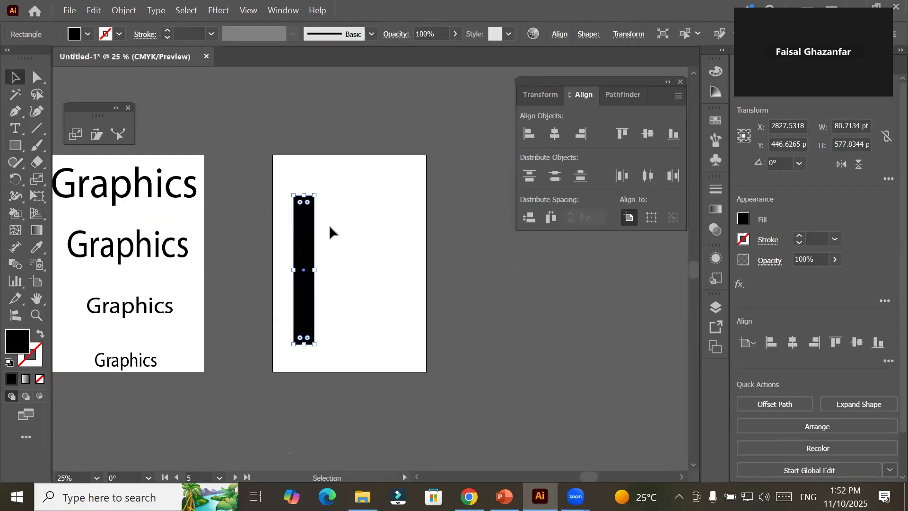
Step: Copy the black bar to its right and repeat the copy to make four evenly spaced bars spanning about 400 pt
left_click_drag(314, 248, 338, 240)
key("ctrl+d")
key("ctrl+d")
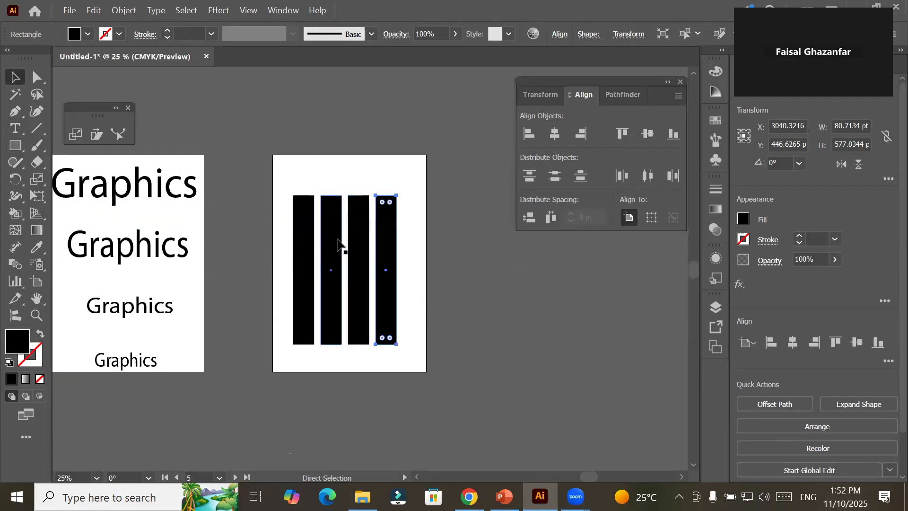
Step: Try uniform scale percentages such as 143%, 72% and 104% with preview on all four bars about their top-centre point, and cancel
left_click_drag(279, 180, 437, 360)
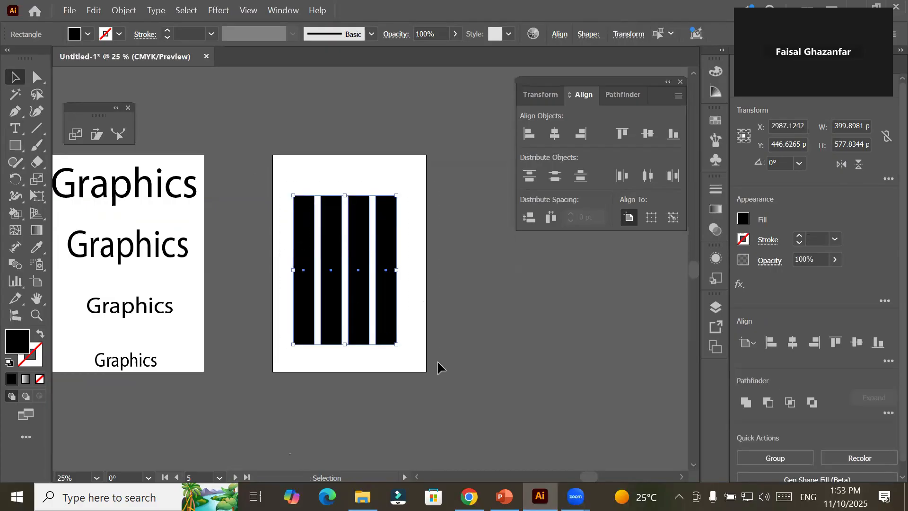
key("s")
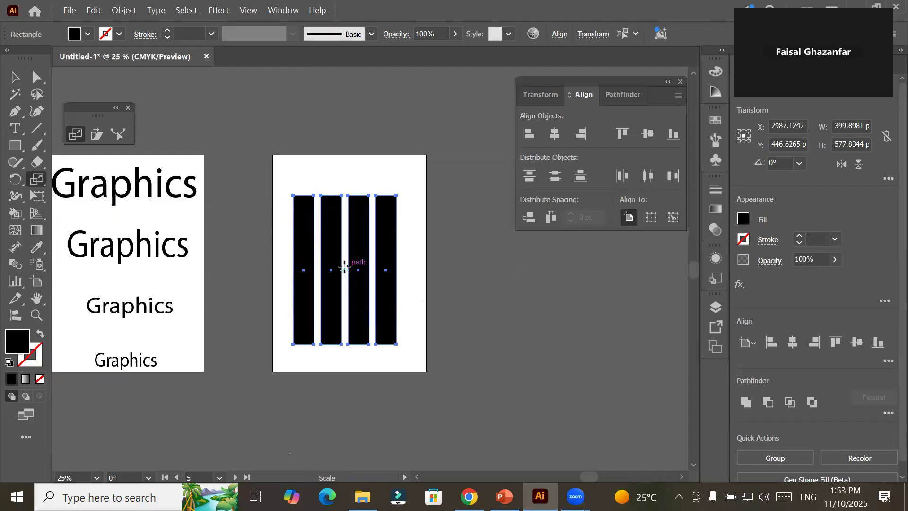
left_click(344, 198, "alt")
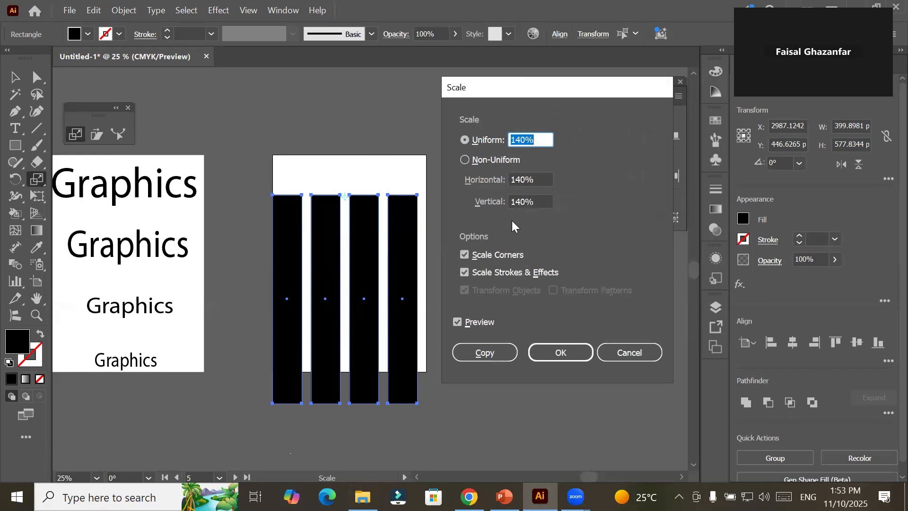
key("Up")
key("Up")
key("Up")
key("Up")
key("Up")
key("Up")
key("Up")
key("Up")
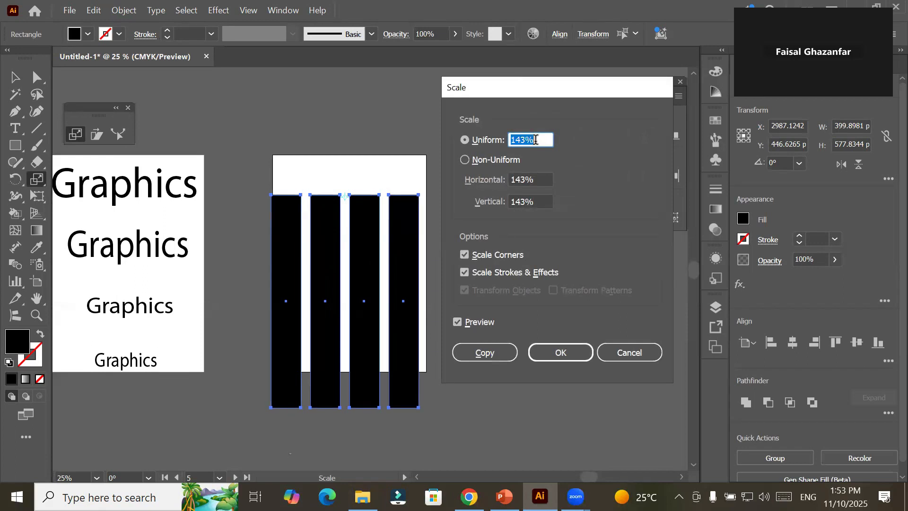
key("Up")
key("Up")
key("Up")
key("Up")
key("Up")
key("Up")
key("Down")
key("Down")
key("Down")
key("Down")
key("Down")
key("Down")
key("Down")
key("Down")
key("Down")
key("Down")
key("Down")
key("Down")
key("Down")
key("Down")
key("Down")
key("Down")
key("Down")
key("Down")
key("Down")
key("Down")
key("Down")
key("Down")
key("Down")
key("Down")
key("Down")
key("Down")
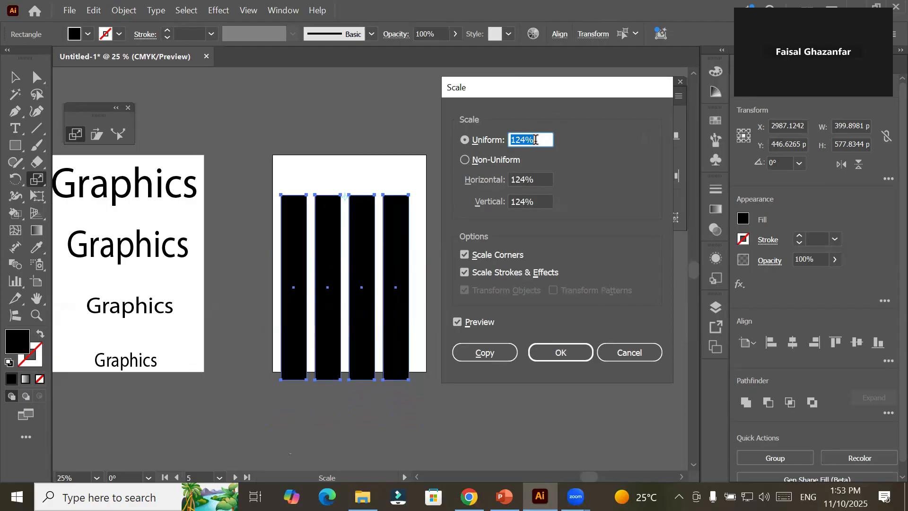
key("Down")
key("Down")
key("Down")
key("Down")
key("Down")
key("Down")
key("Down")
key("Down")
key("Down")
key("Down")
key("Down")
key("Down")
key("Down")
key("Down")
key("Down")
key("Down")
key("Down")
key("Down")
key("Down")
key("Down")
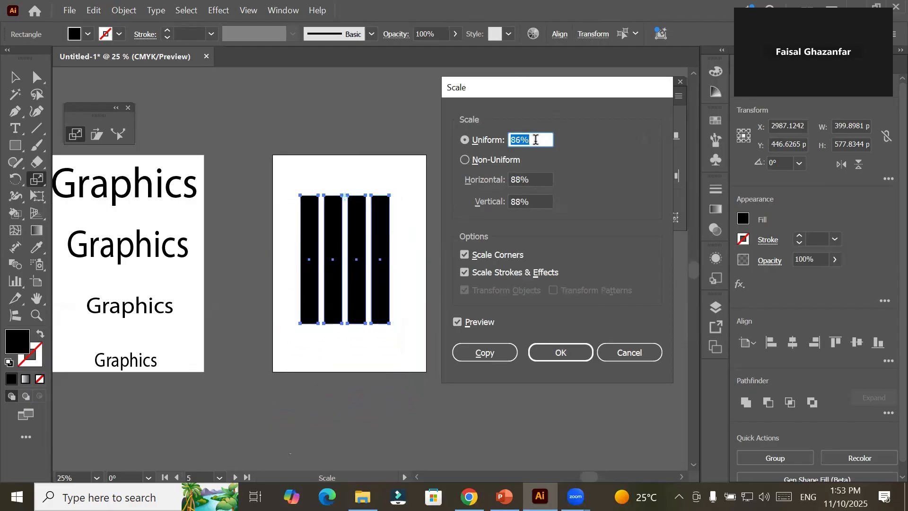
key("Down")
key("Down")
key("Down")
key("Down")
key("Down")
key("Down")
key("Down")
key("Up")
key("Up")
key("Up")
key("Up")
key("Up")
key("Up")
key("Up")
key("Up")
key("Up")
key("Up")
key("Up")
key("Up")
key("Up")
key("Up")
key("Up")
key("Up")
key("Up")
key("Up")
key("Up")
key("Up")
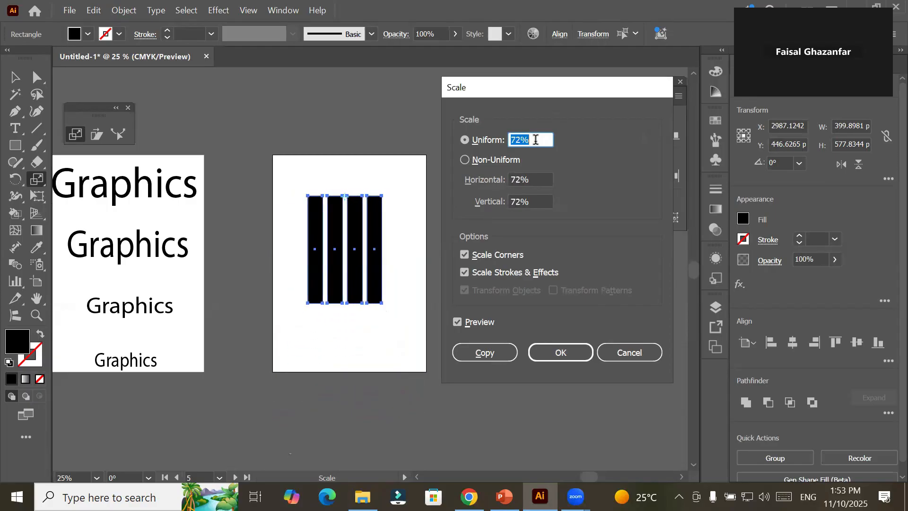
key("Up")
key("Up")
key("Up")
key("Up")
key("Up")
key("Up")
key("Up")
key("Up")
key("Up")
key("Up")
key("Up")
key("Up")
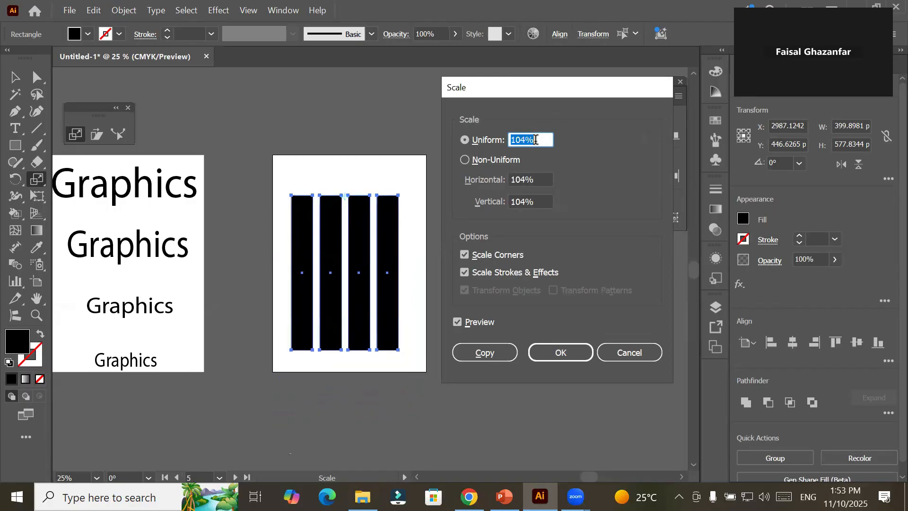
left_click(632, 352)
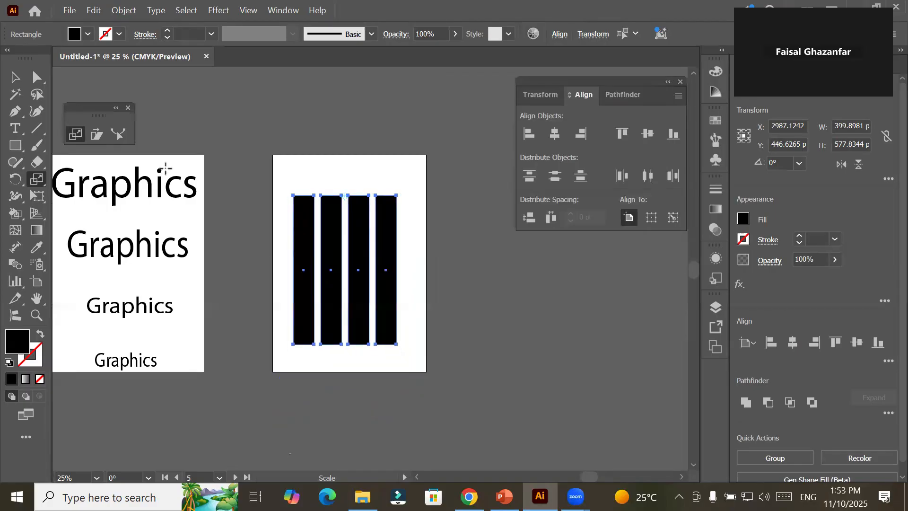
Step: Select the top anchor points of all four bars and preview a uniform scale up to 206% about their top-centre point
left_click(36, 77)
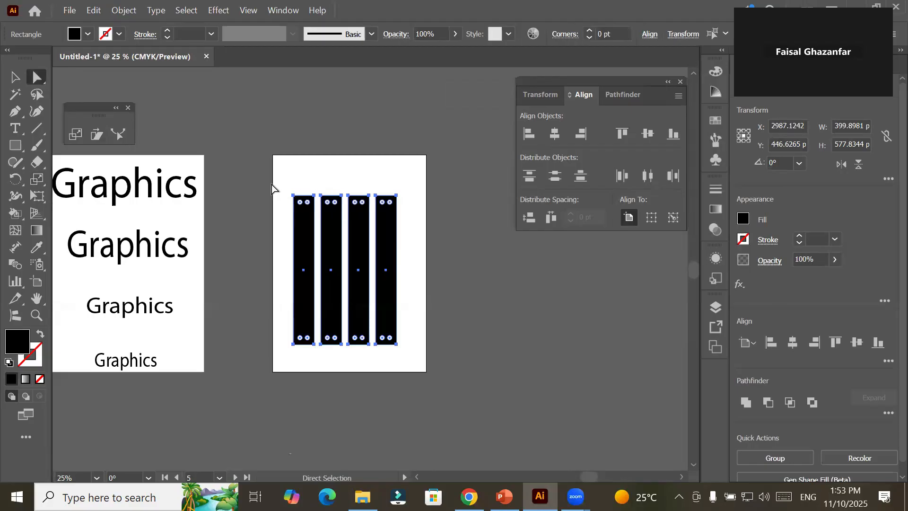
left_click_drag(280, 176, 425, 214)
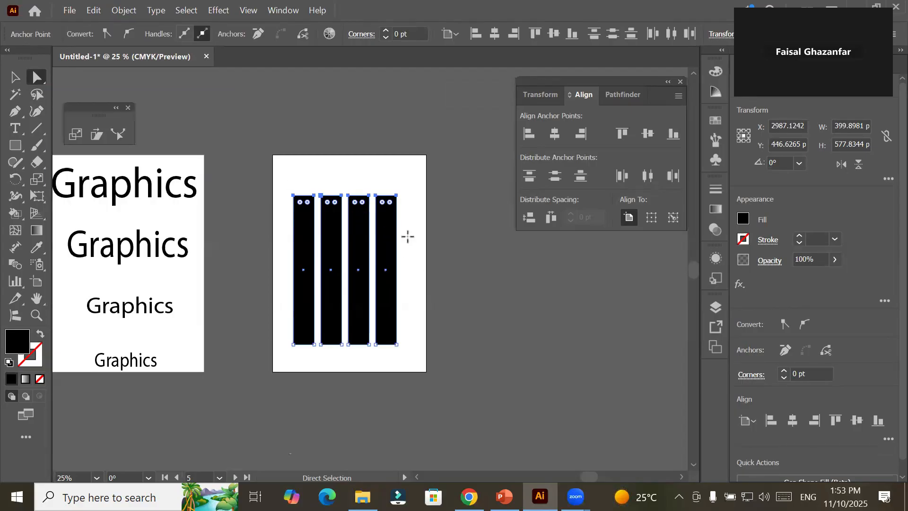
key("s")
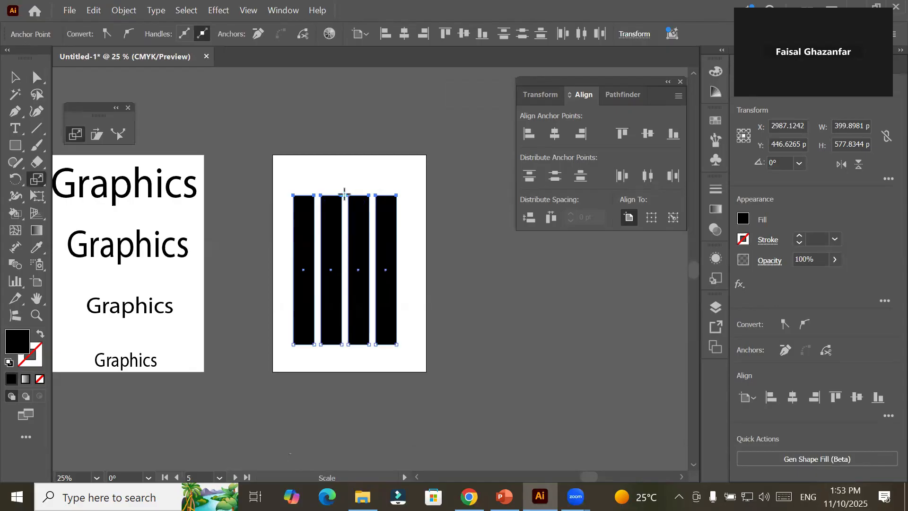
left_click(344, 194, "alt")
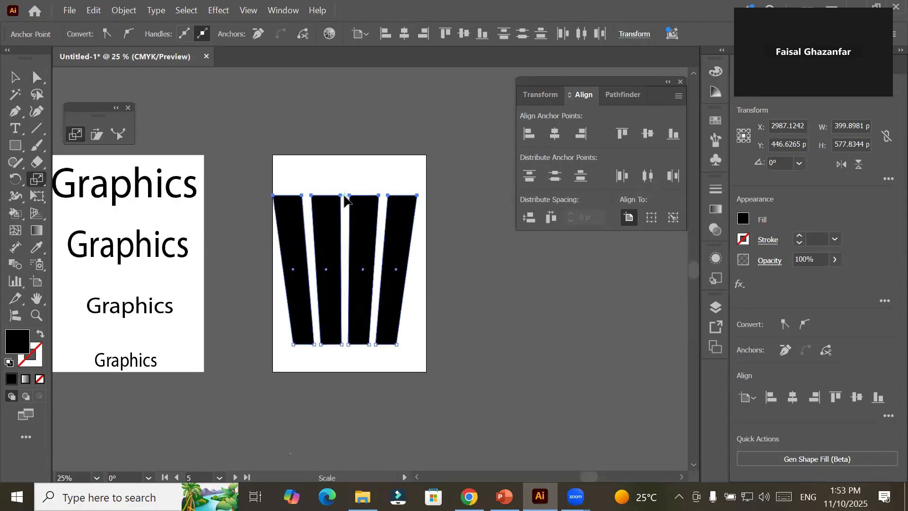
left_click(544, 137)
scroll(544, 138, "up", 17)
scroll(543, 136, "up", 20)
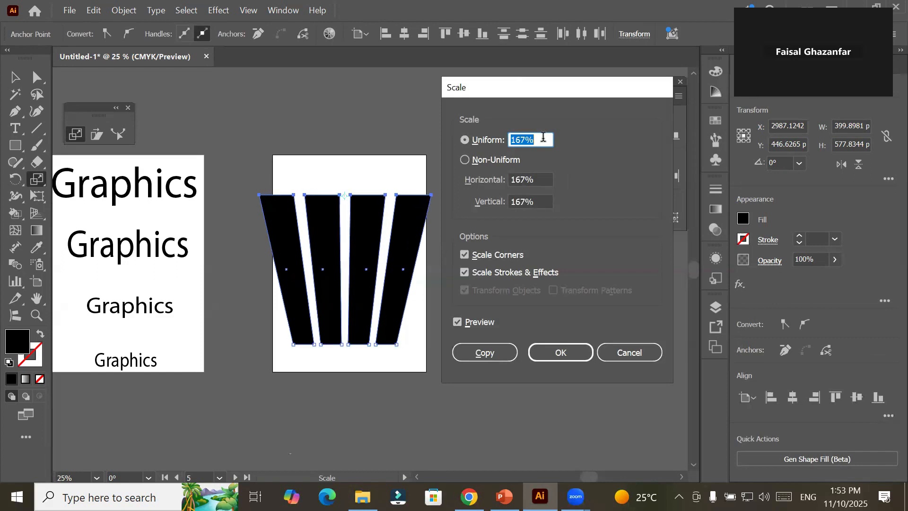
scroll(544, 136, "up", 16)
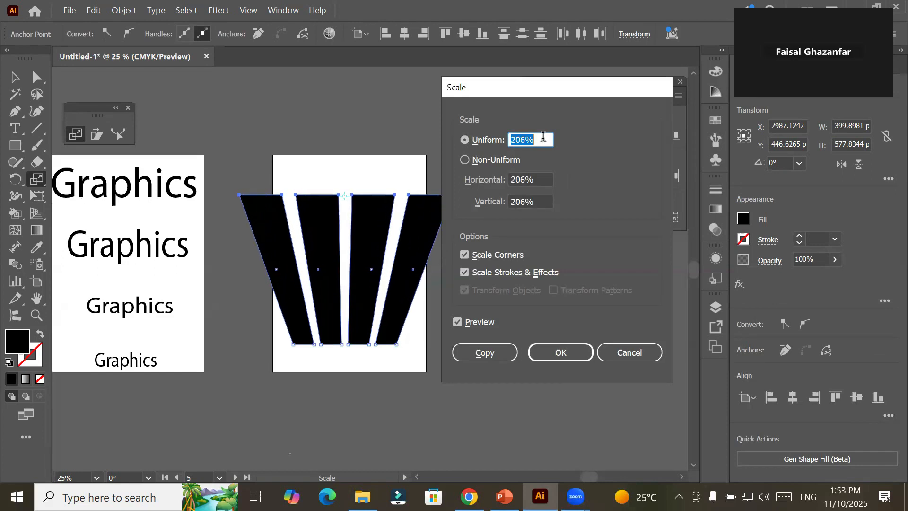
Step: Lower the uniform scale of the top anchor points to 17% and apply it to a copy of the bars
scroll(544, 137, "down", 14)
scroll(543, 137, "down", 20)
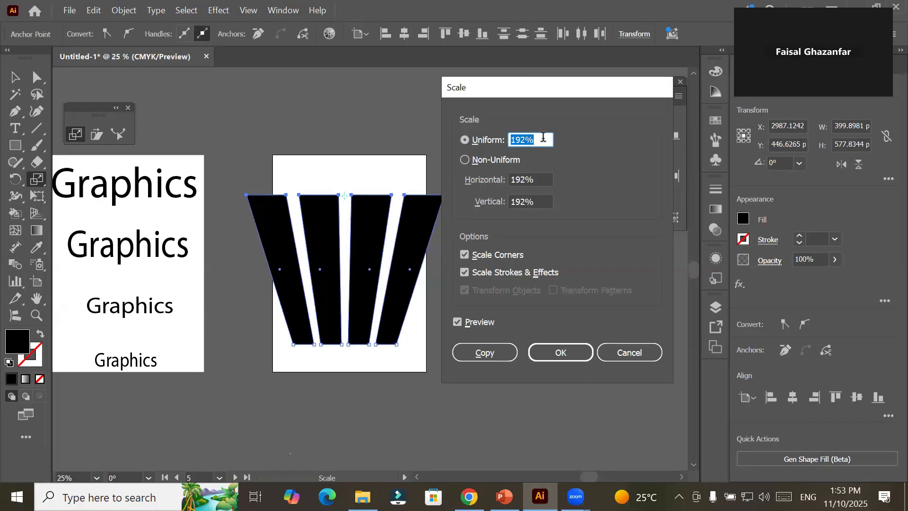
scroll(544, 137, "down", 20)
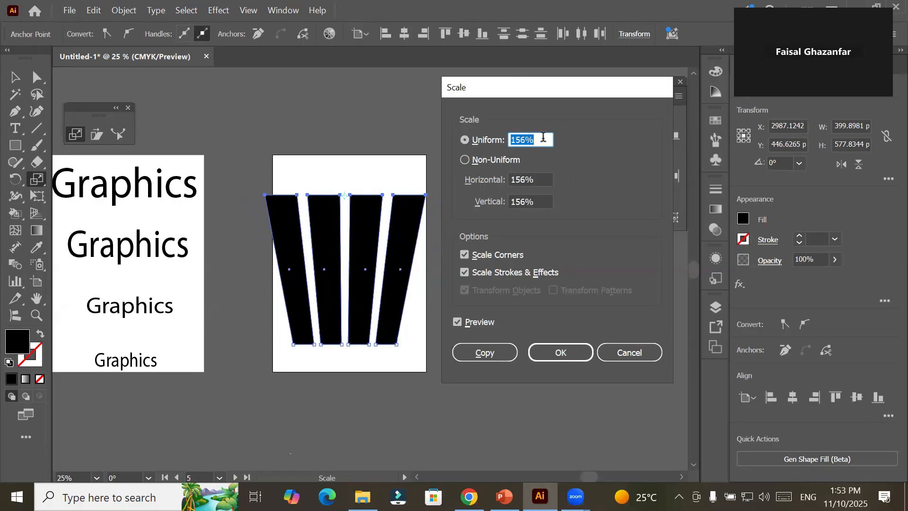
scroll(543, 136, "down", 20)
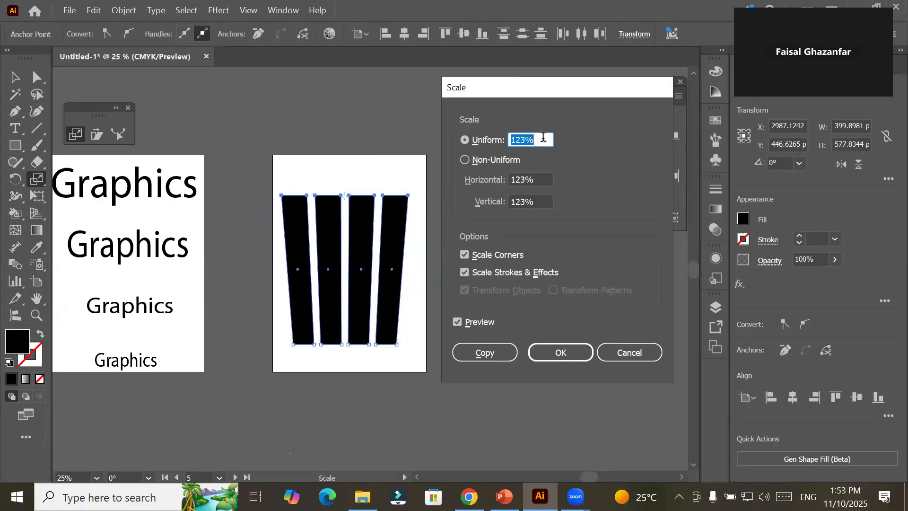
scroll(543, 137, "down", 20)
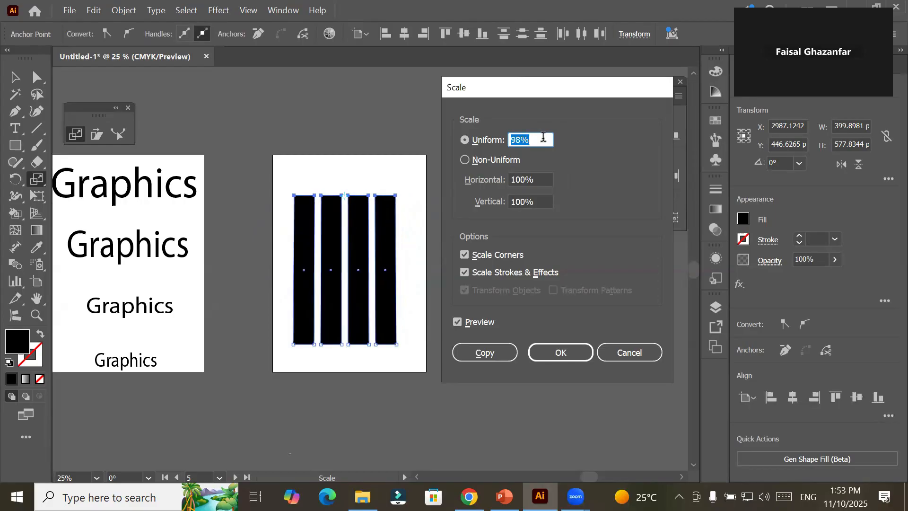
scroll(544, 137, "down", 20)
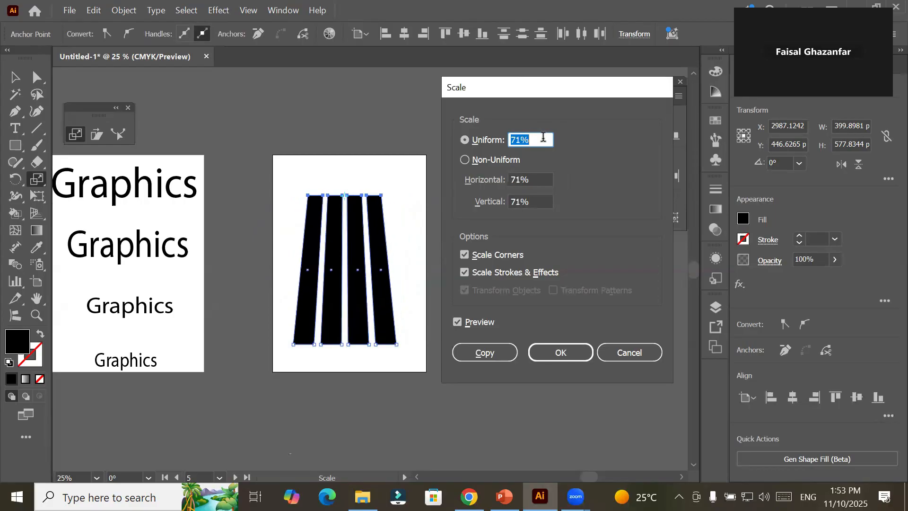
scroll(543, 136, "down", 20)
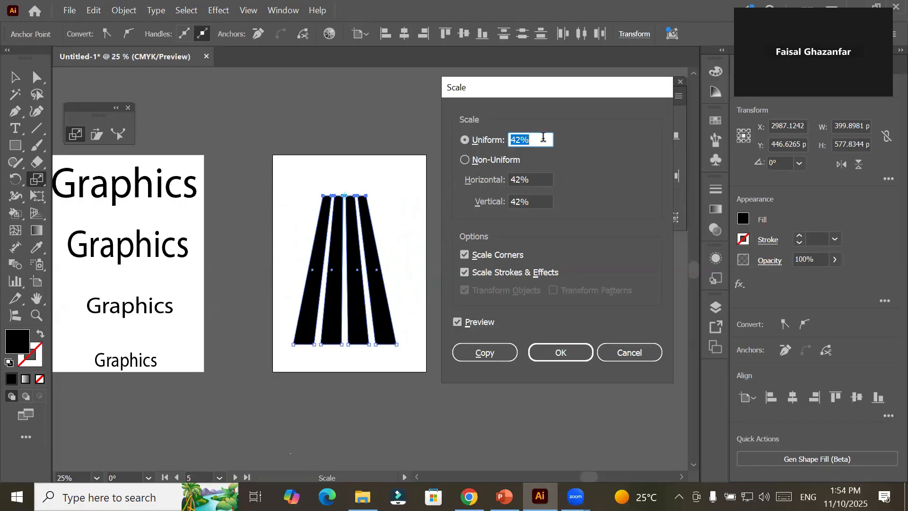
scroll(543, 137, "down", 5)
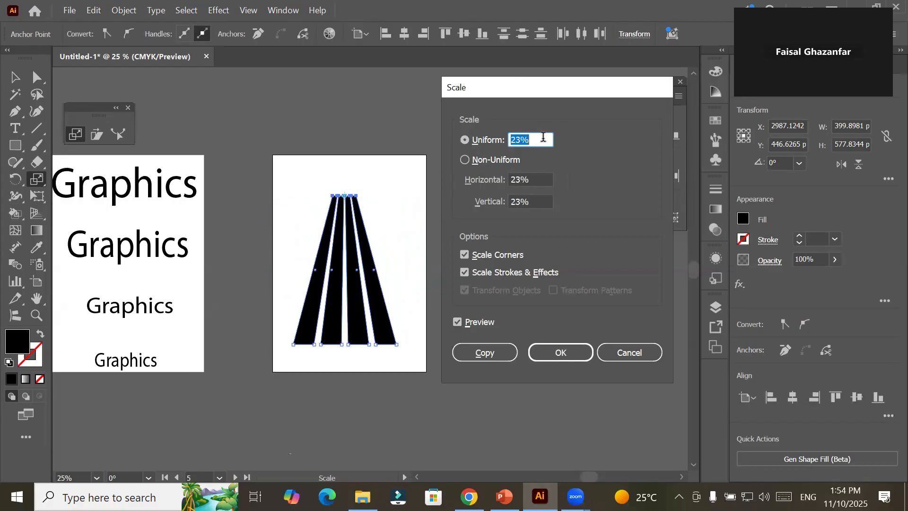
scroll(544, 136, "down", 6)
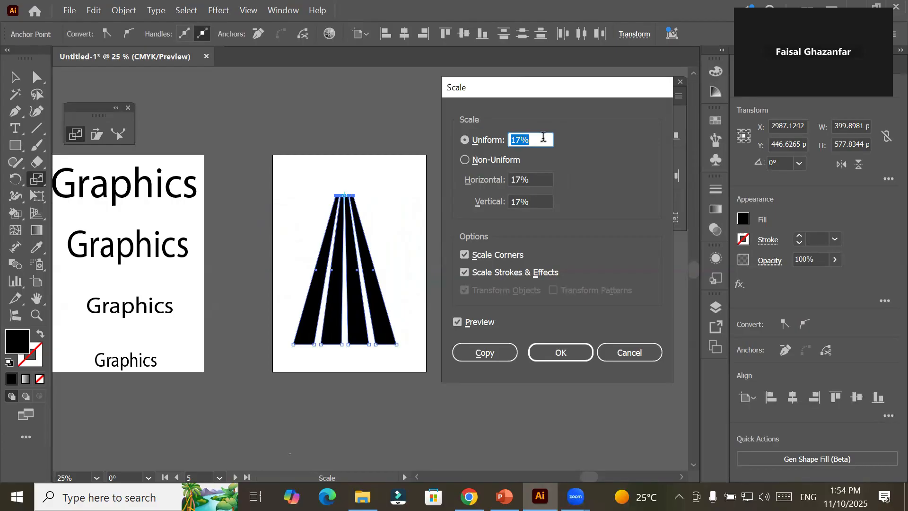
left_click(475, 353)
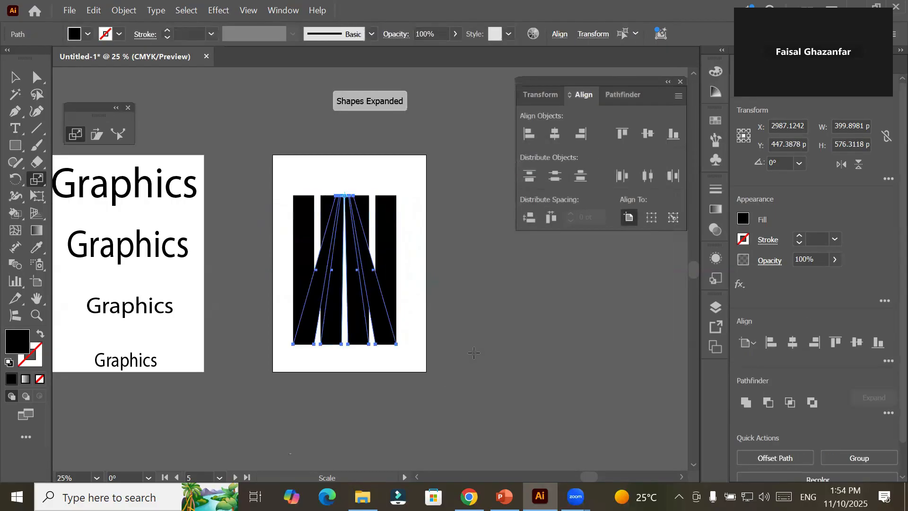
Step: Fill the tapered copies of the bars with red and deselect them
left_click(88, 34)
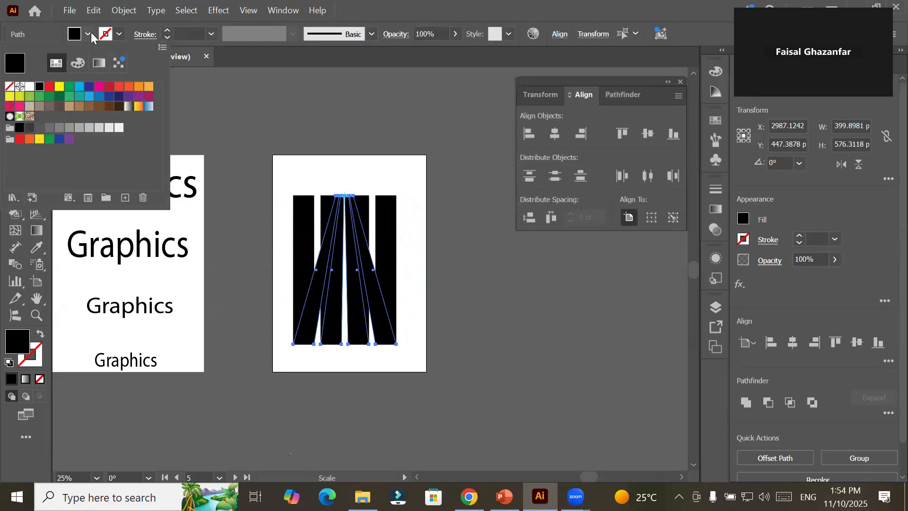
left_click(50, 87)
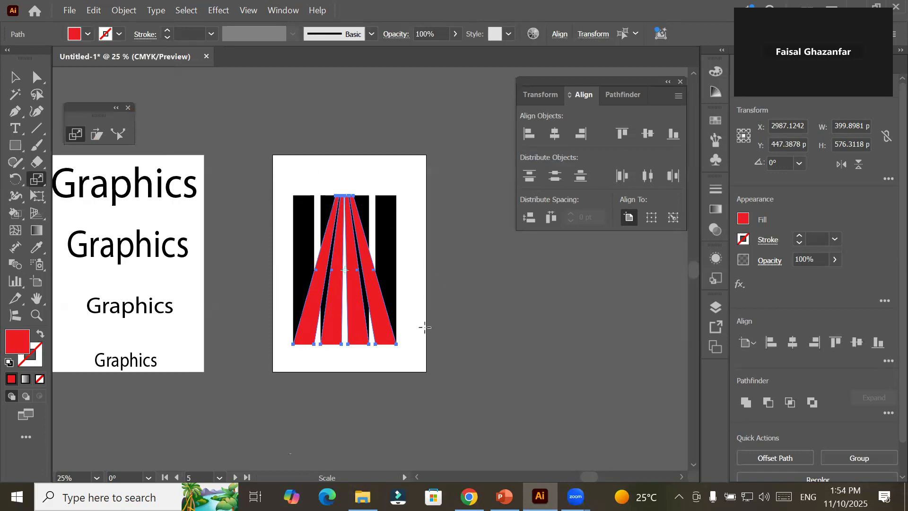
left_click(15, 77)
left_click(344, 376)
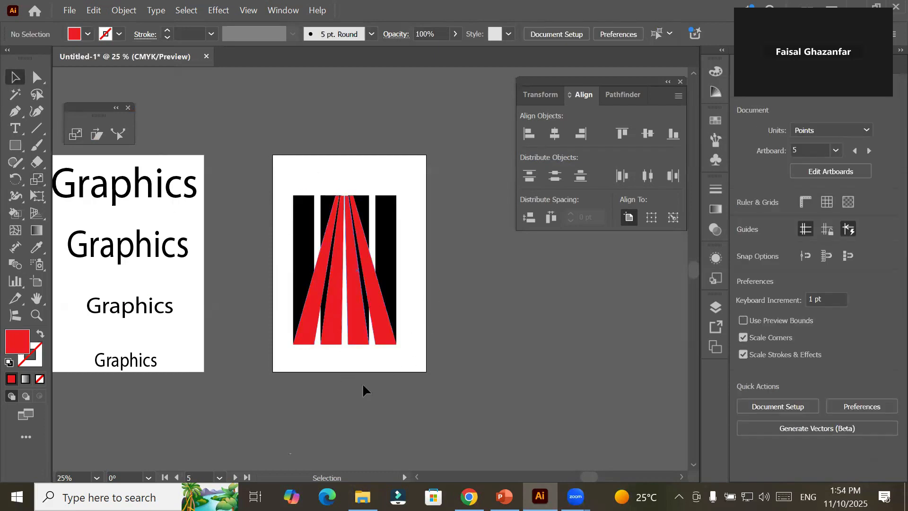
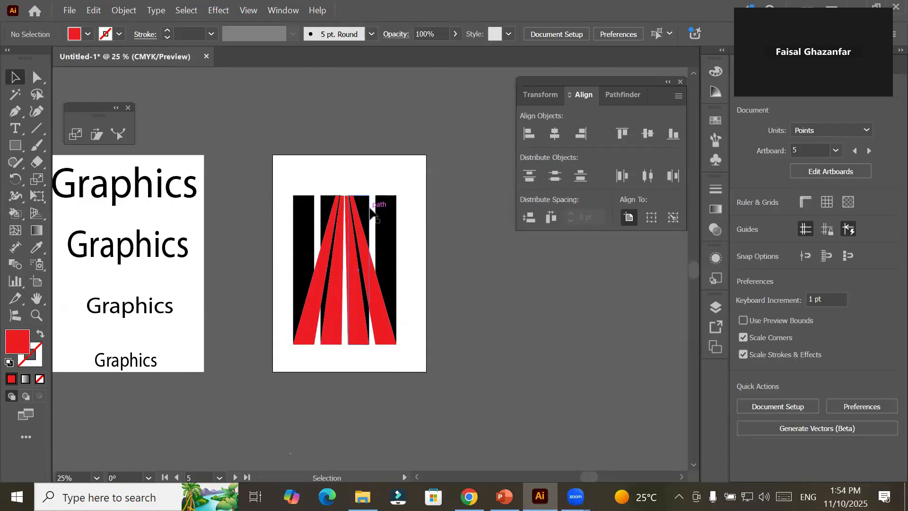
scroll(345, 242, "down", 2)
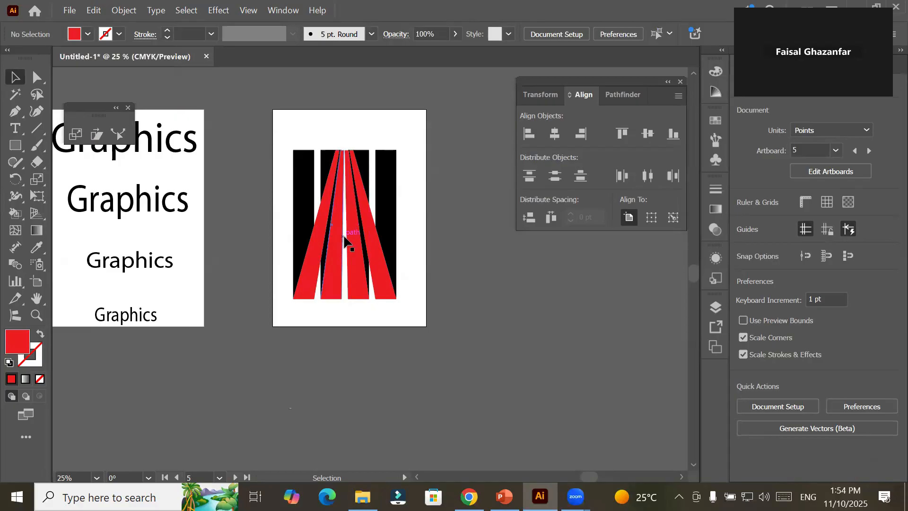
scroll(344, 241, "down", 3)
scroll(334, 231, "up", 3)
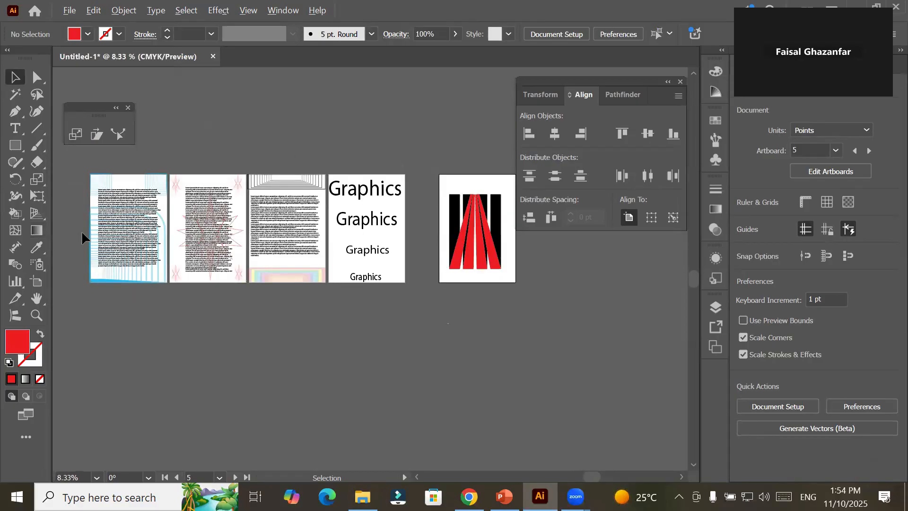
scroll(457, 230, "down", 1)
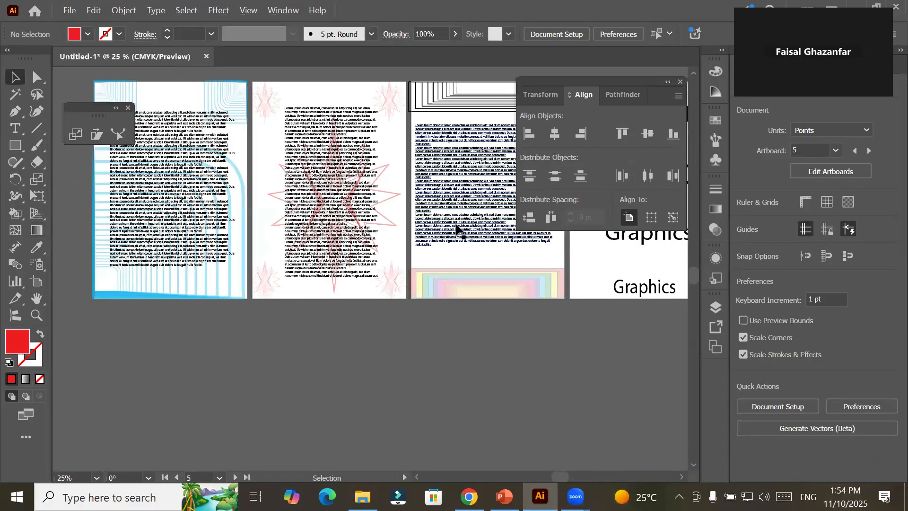
scroll(457, 229, "up", 1)
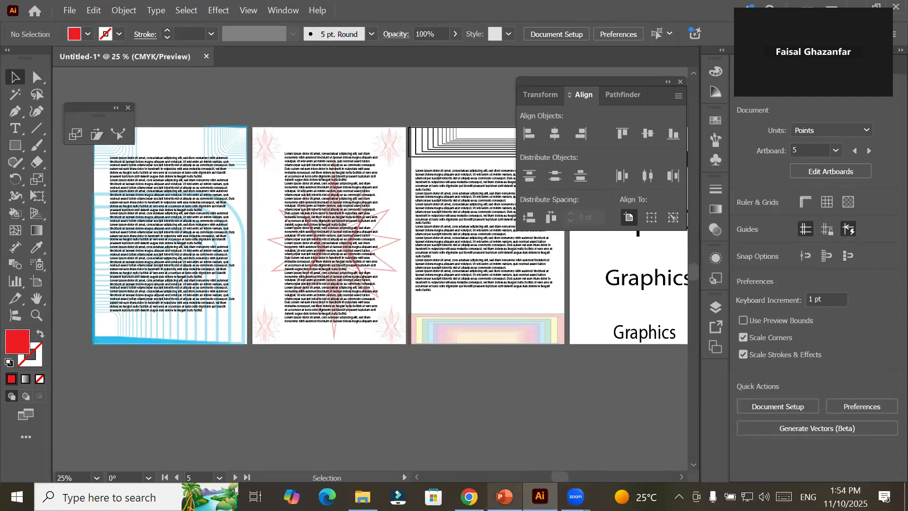
Step: Switch to the PowerPoint presentation and bring up the Shear Tool slide
left_click(504, 497)
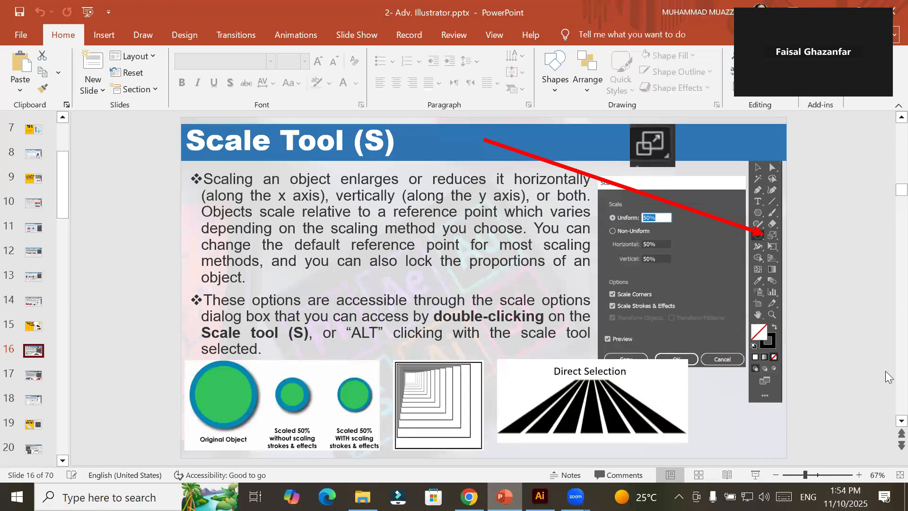
left_click(888, 421)
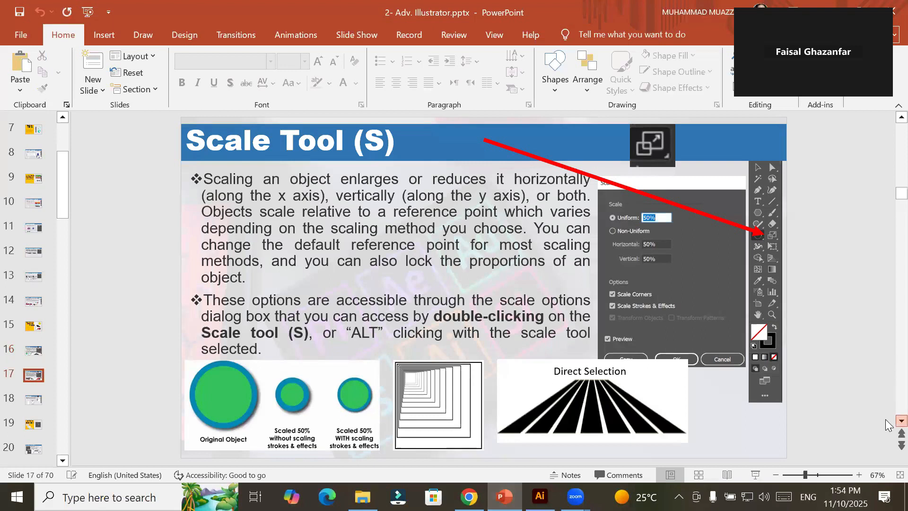
left_click(888, 421)
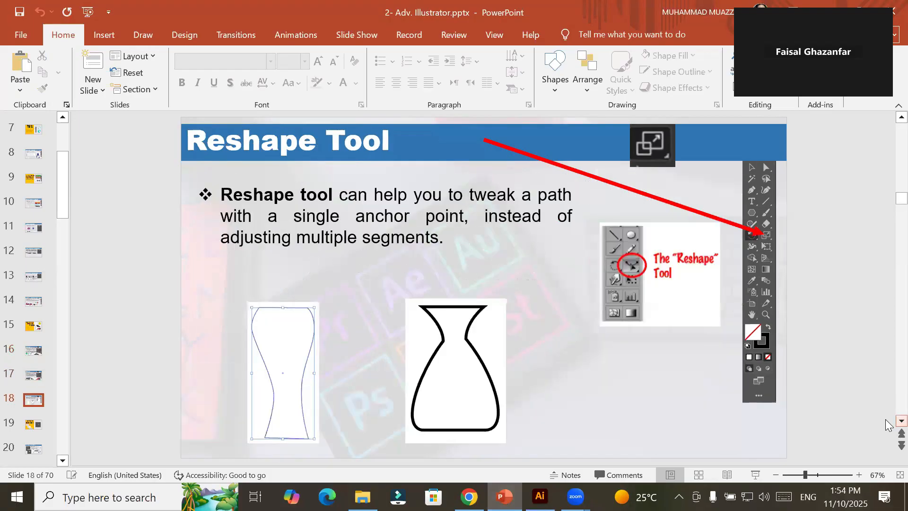
left_click(889, 117)
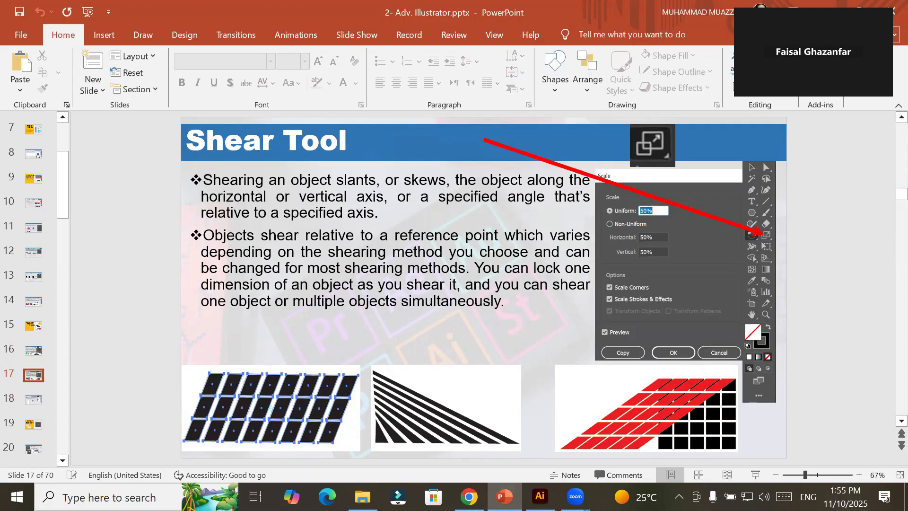
Step: Switch back to Illustrator and delete all artwork from every artboard
key("alt+Tab")
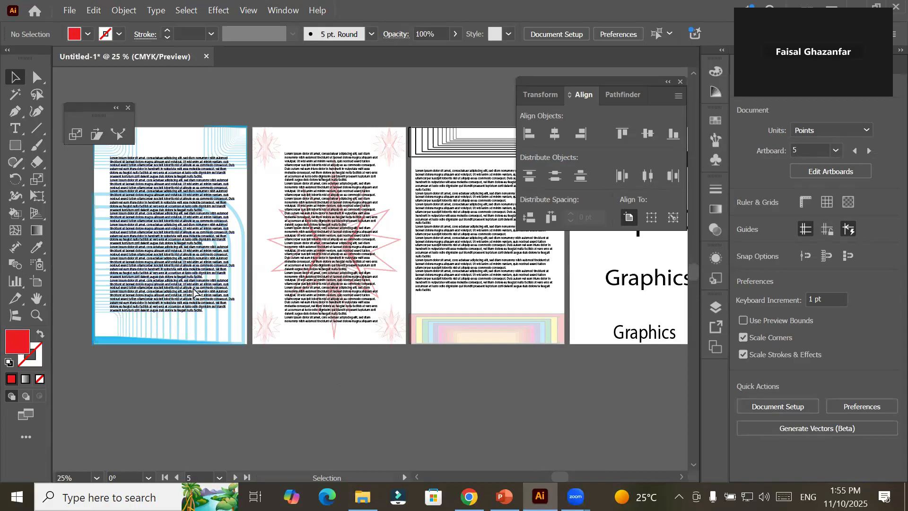
key("ctrl+a")
key("Delete")
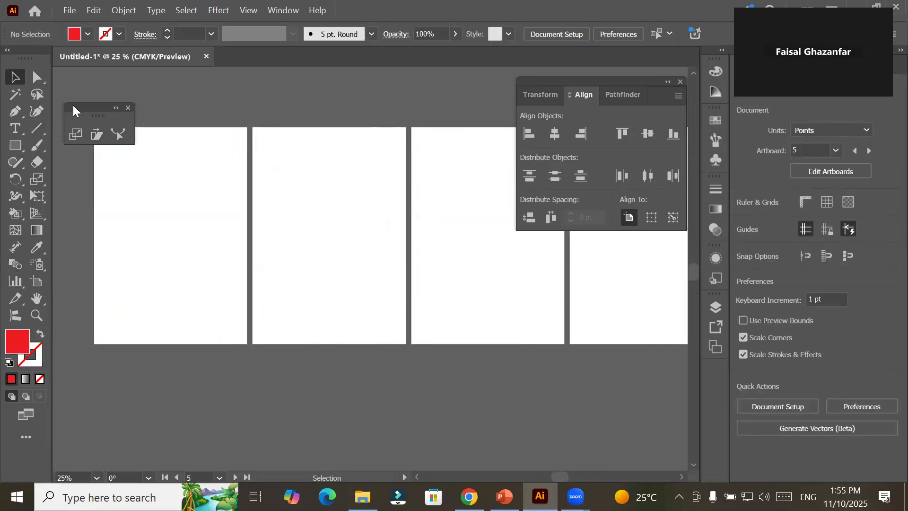
Step: Move the floating Scale tools panel clear of the first artboard and draw a red rectangle about 345 by 330 pt there
left_click_drag(73, 105, 76, 68)
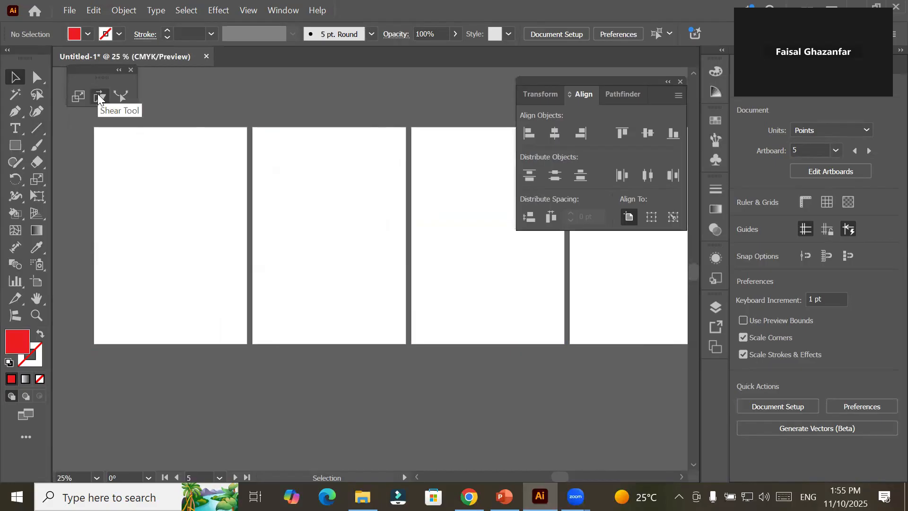
left_click(15, 145)
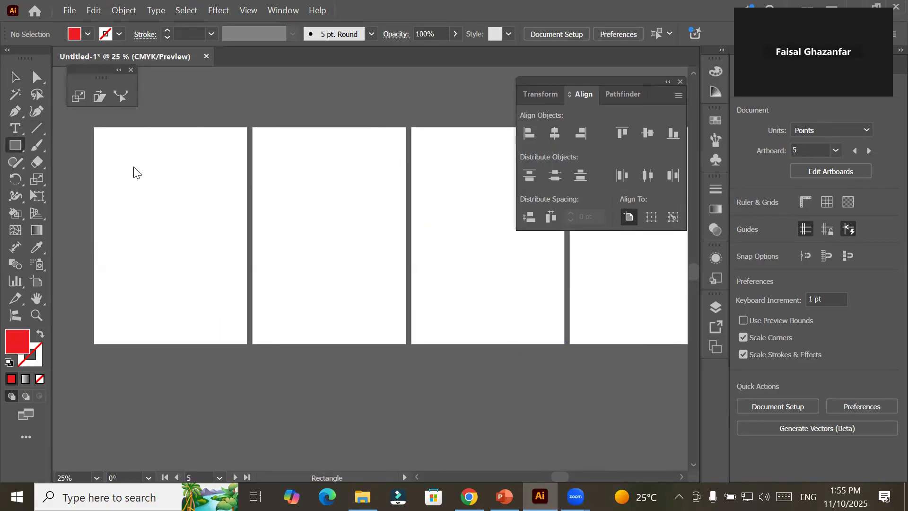
left_click_drag(120, 171, 210, 255)
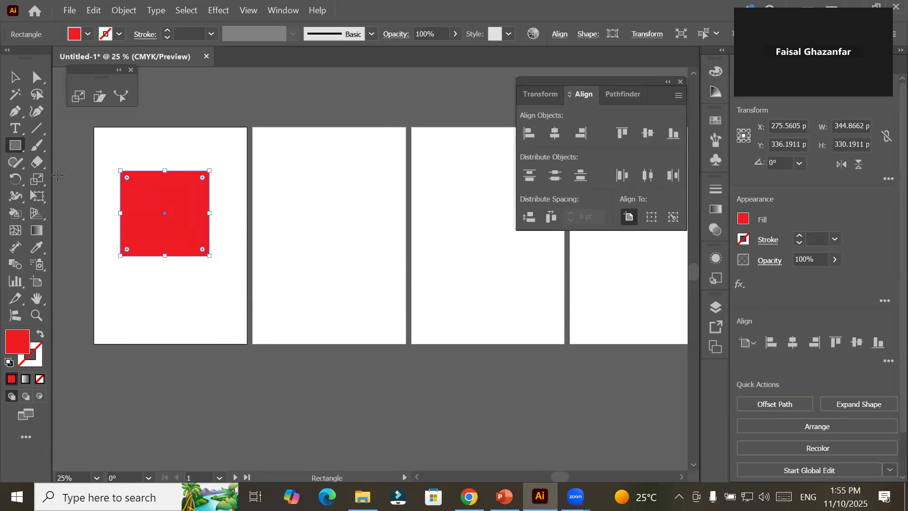
Step: Slant the red rectangle into a parallelogram about 484 pt wide by shifting its two top anchor points rightward and slightly down, and deselect it
left_click(37, 78)
left_click_drag(108, 154, 239, 178)
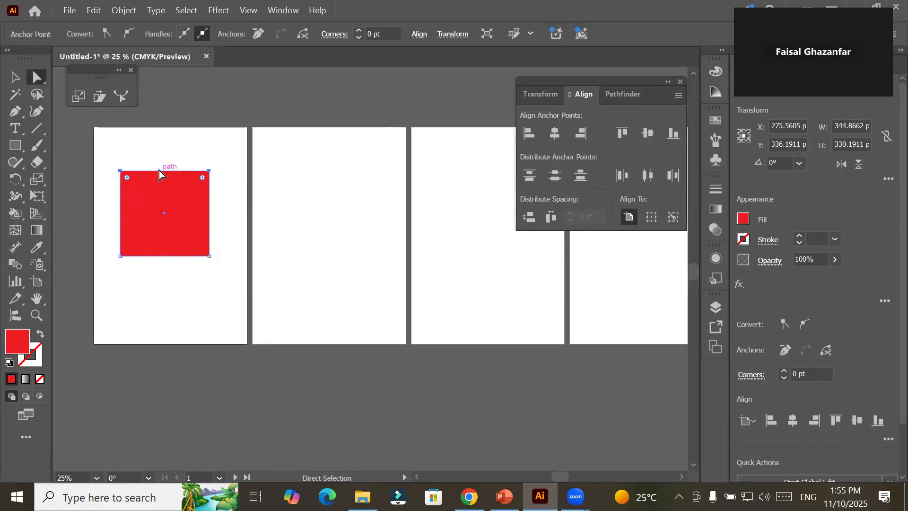
left_click_drag(162, 175, 203, 186)
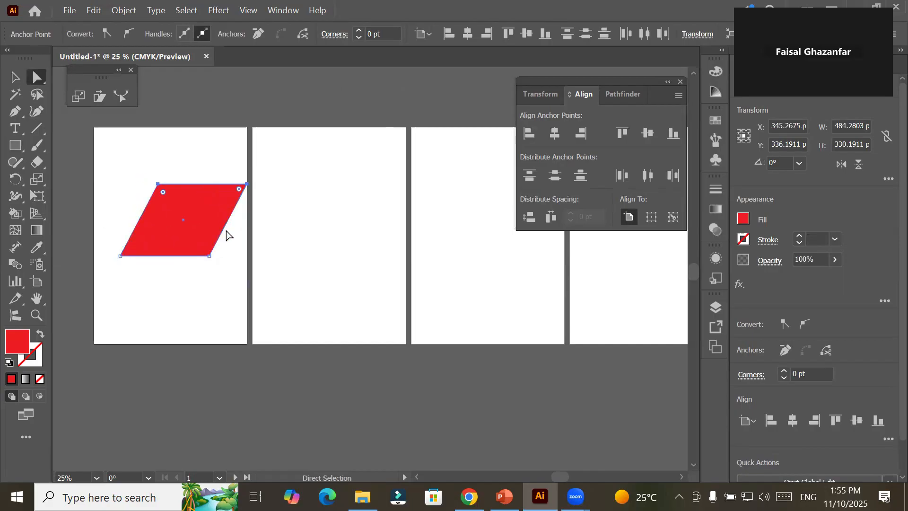
left_click(237, 282)
Step: Draw a tall red rectangle about 132 by 620 pt on the second artboard and duplicate it into three evenly spaced bars
left_click(15, 145)
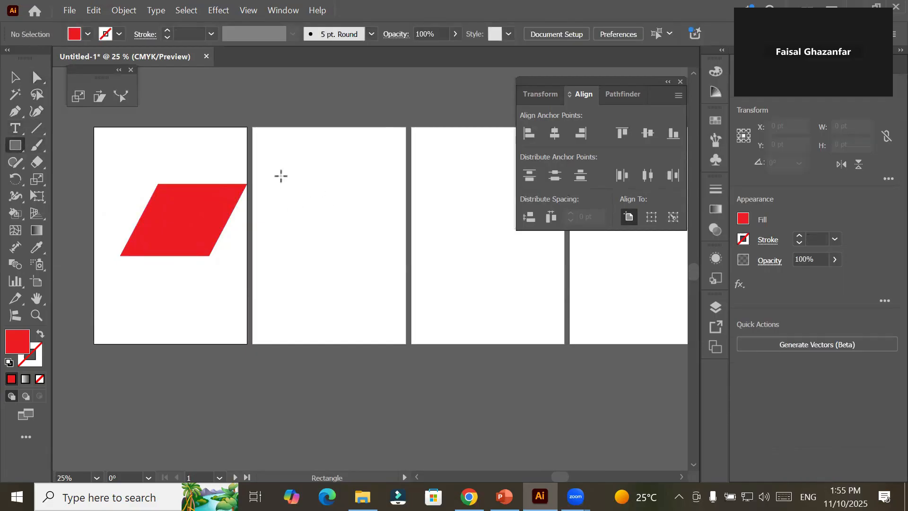
mouse_move(268, 157)
left_mouse_down()
mouse_move(300, 254)
mouse_move(311, 313)
mouse_move(303, 317)
left_mouse_up()
left_click(15, 77)
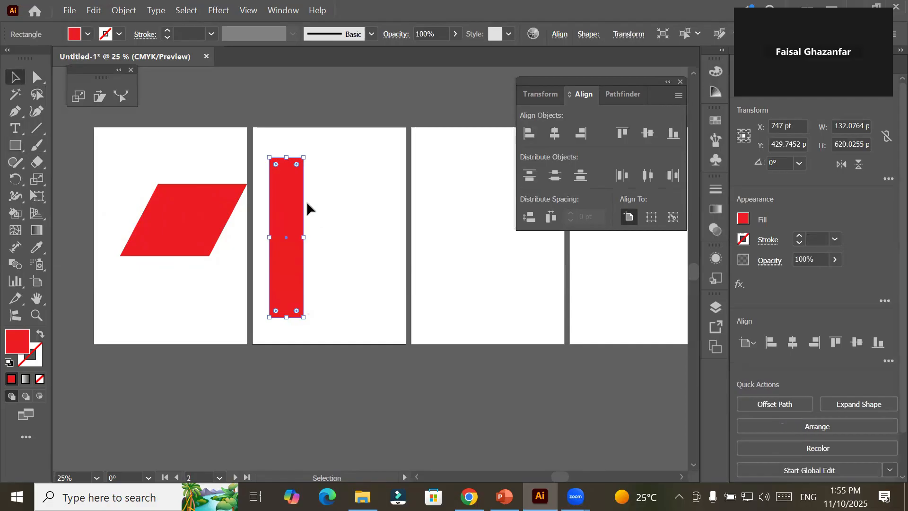
left_click_drag(284, 208, 329, 210)
key("ctrl+d")
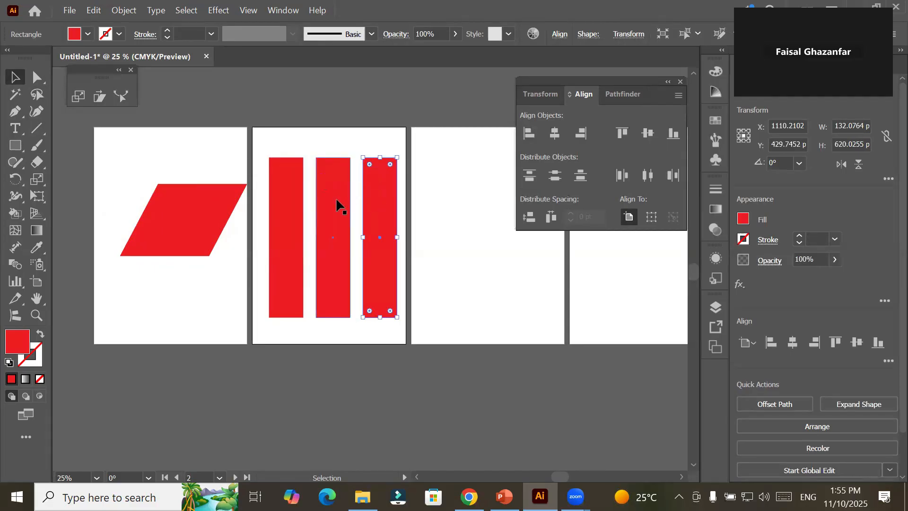
Step: Slant the three bars by shifting all their top anchor points leftward and down, making the set about 627 by 413 pt
left_click(37, 76)
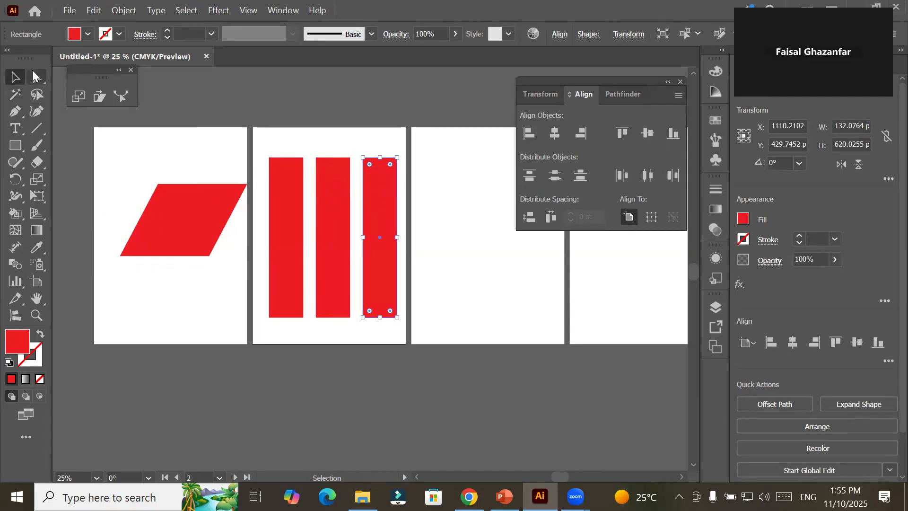
left_click_drag(264, 148, 426, 188)
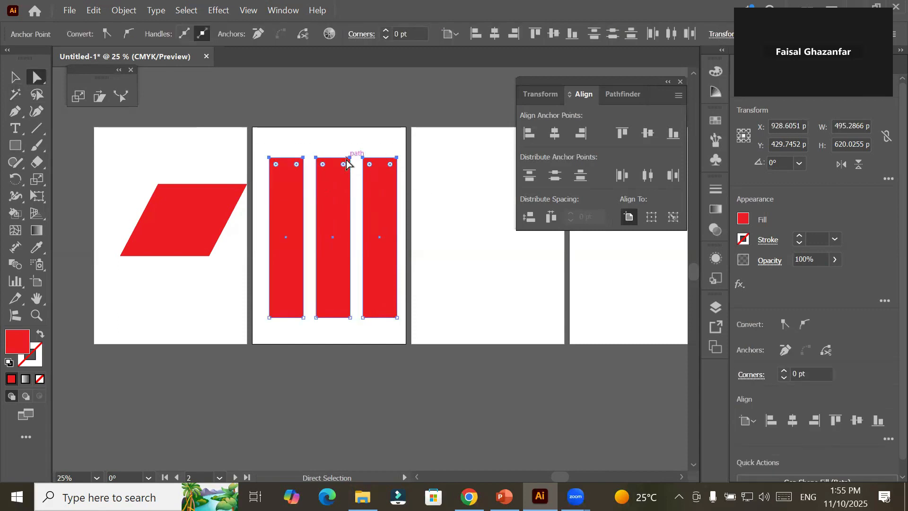
left_click_drag(334, 161, 298, 216)
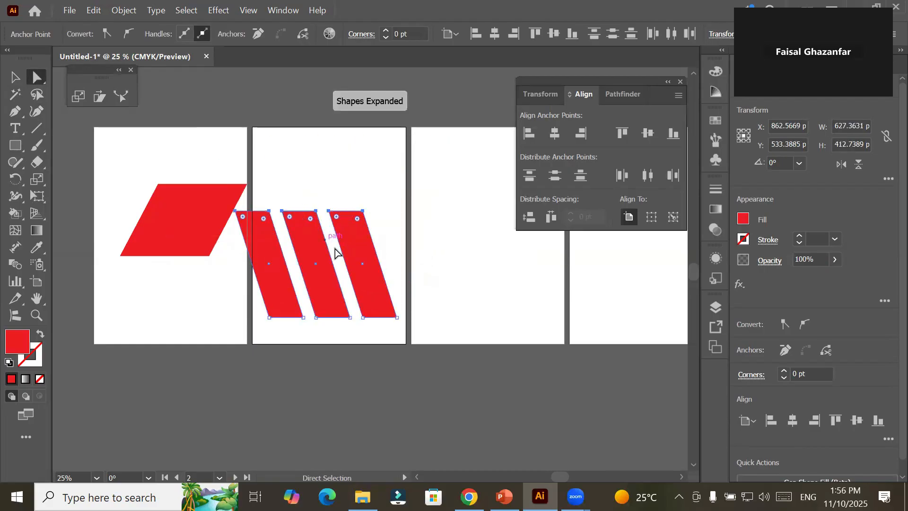
Step: Add the text "Heading" on the third artboard and enlarge it to about 473 pt wide
key("space")
left_click_drag(399, 246, 265, 244)
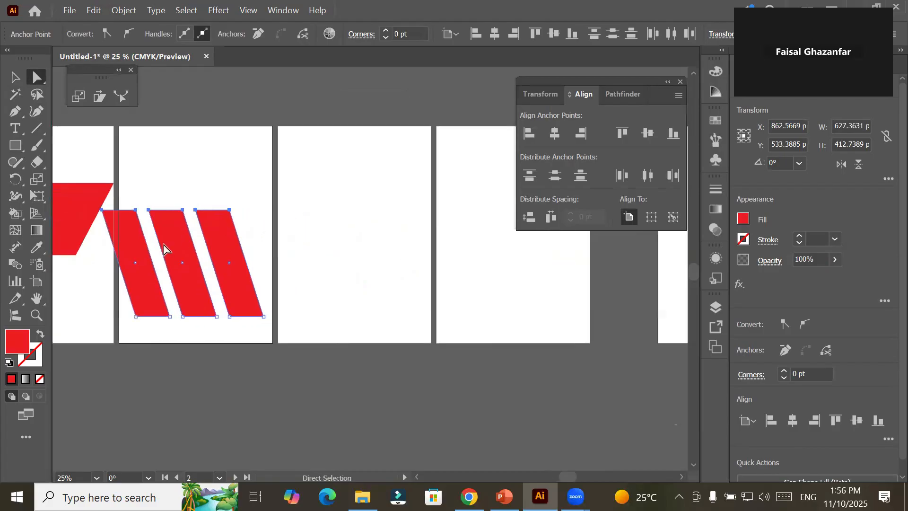
left_click(16, 145)
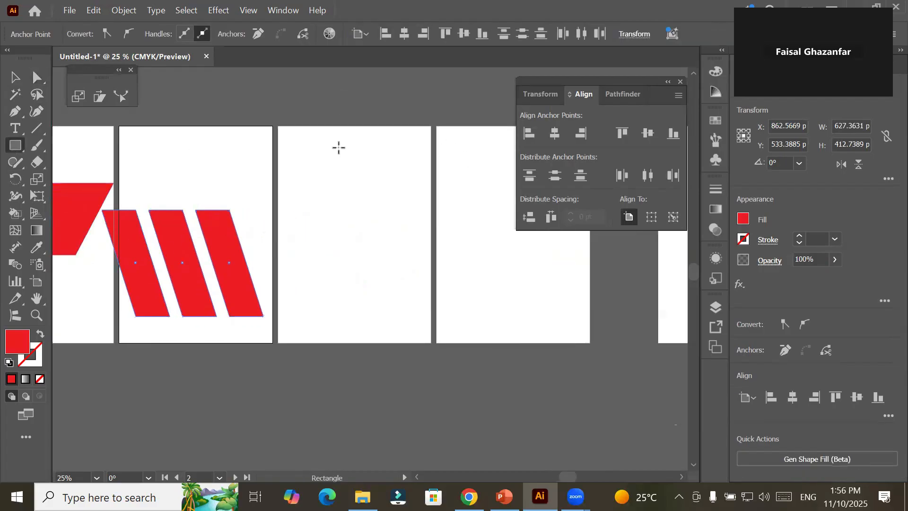
left_click_drag(289, 148, 280, 151)
key("t")
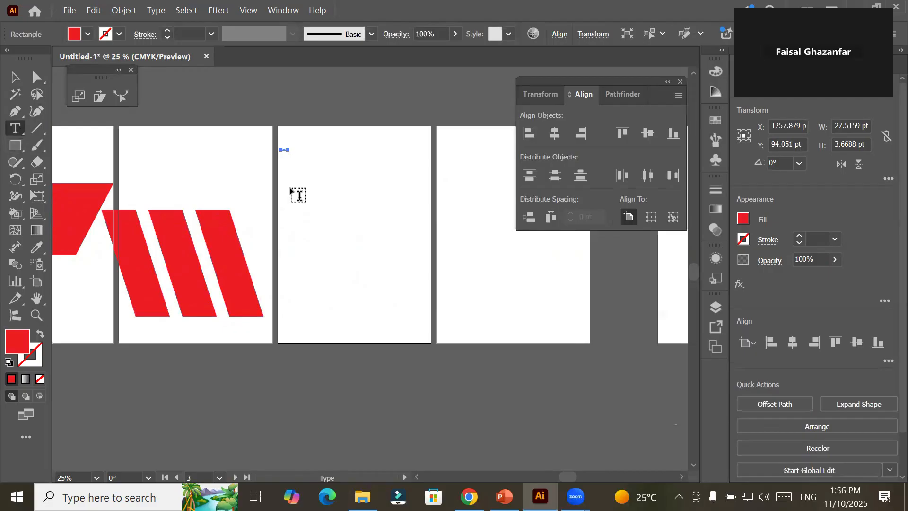
left_click(304, 207)
key("BackSpace")
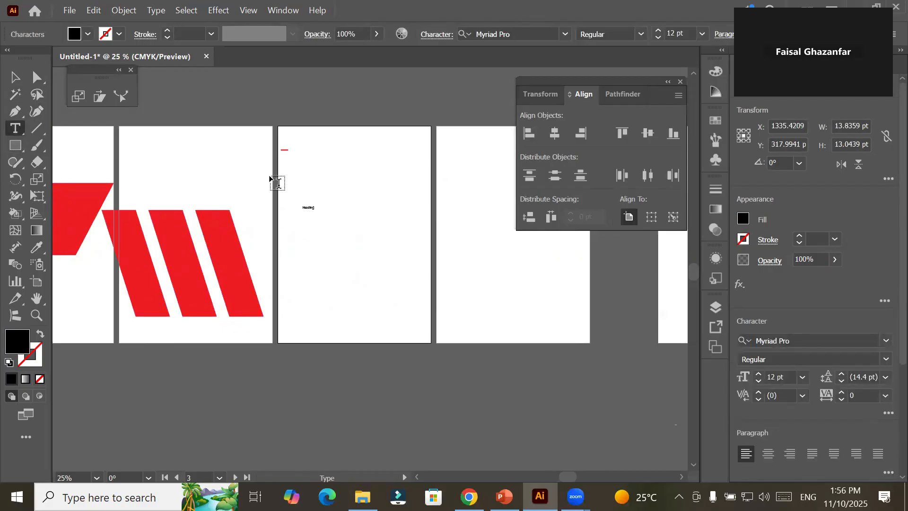
key("Escape")
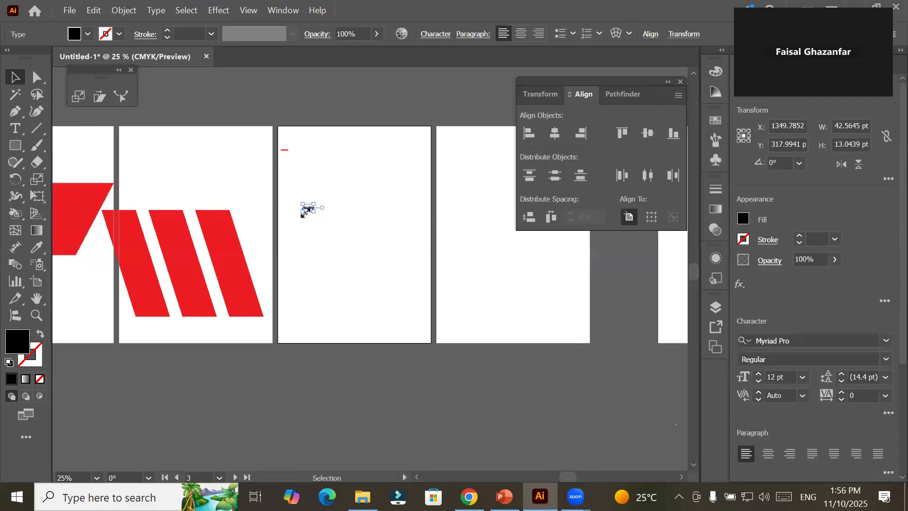
left_click_drag(311, 213, 368, 232)
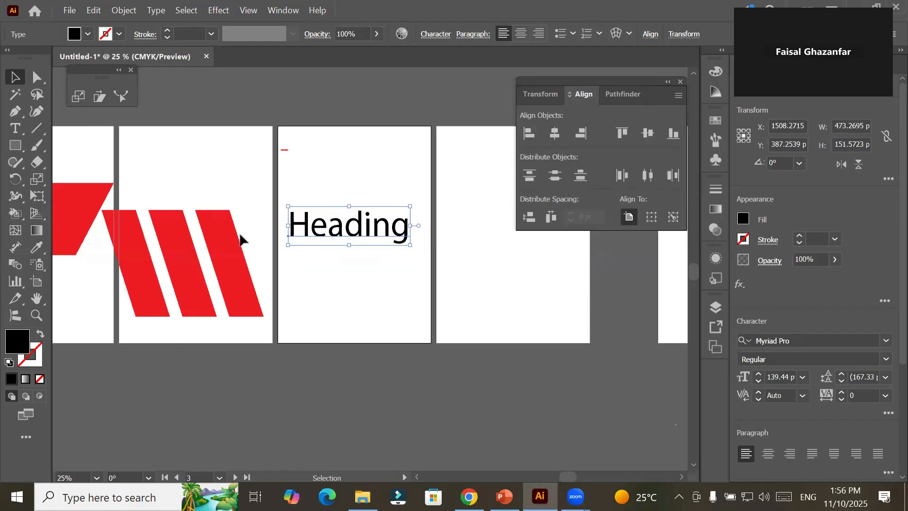
Step: Try shearing the heading along the horizontal axis, previewing positive and negative shear angles such as 26° and -8°
left_click(132, 13)
mouse_move(270, 35)
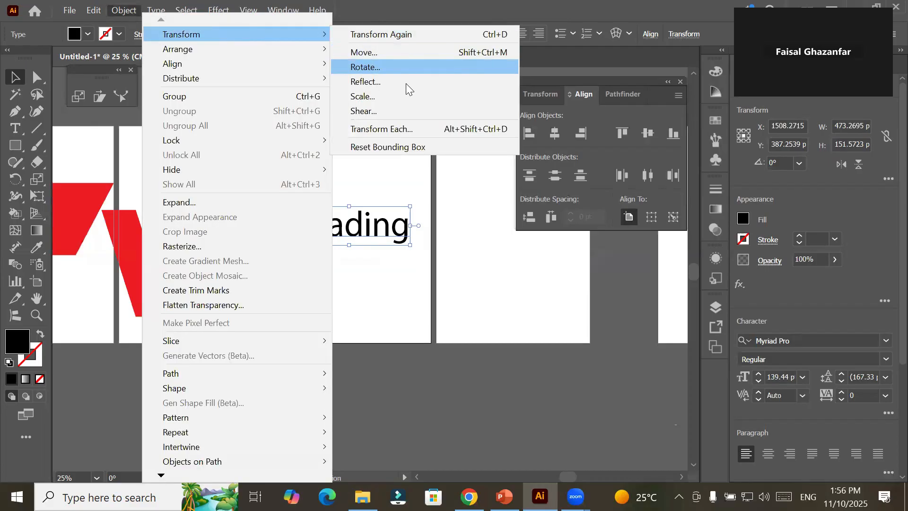
left_click(403, 111)
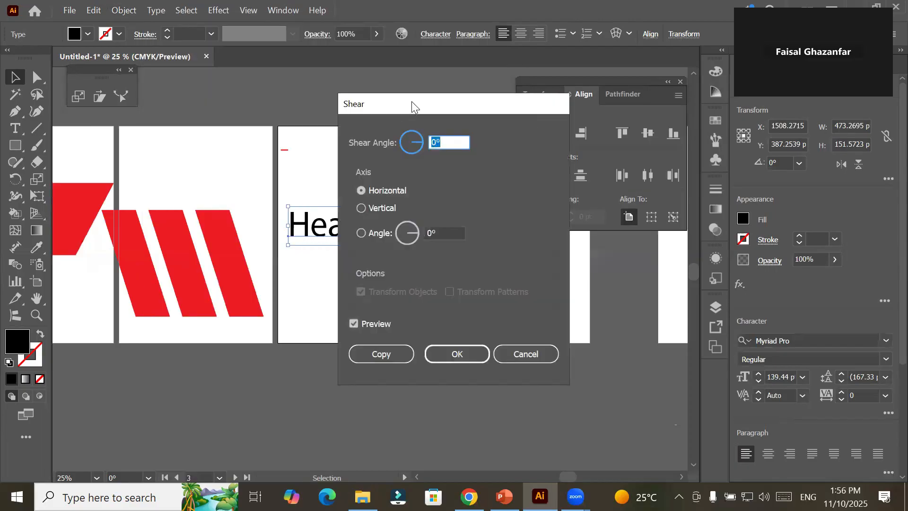
left_click_drag(412, 105, 103, 84)
scroll(141, 122, "up", 20)
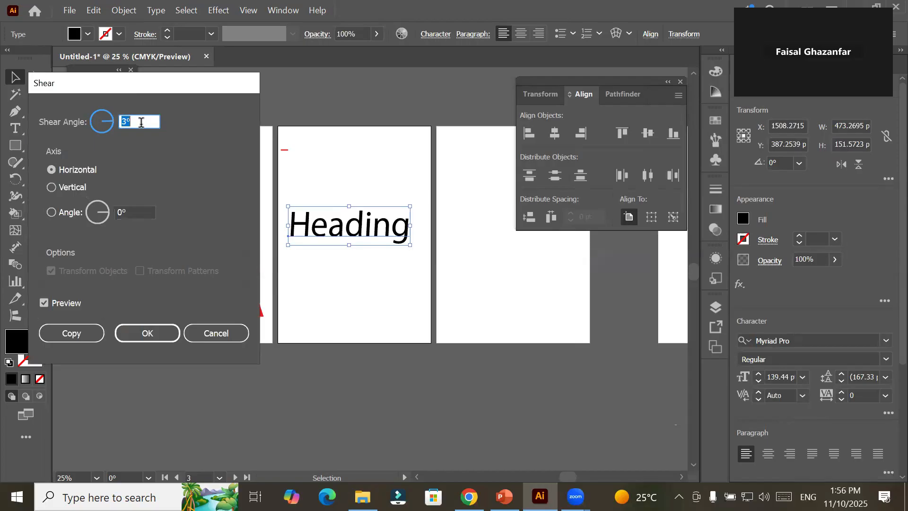
scroll(141, 122, "up", 10)
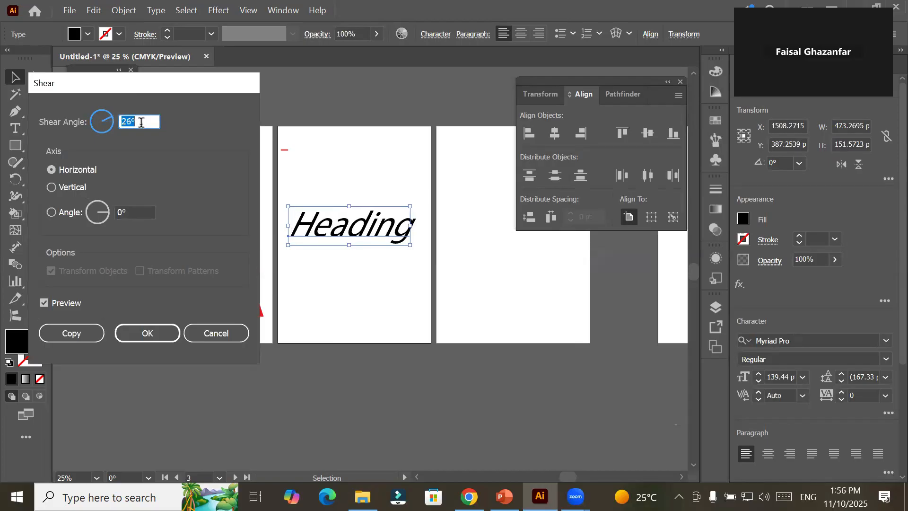
scroll(155, 122, "down", 11)
scroll(156, 122, "down", 20)
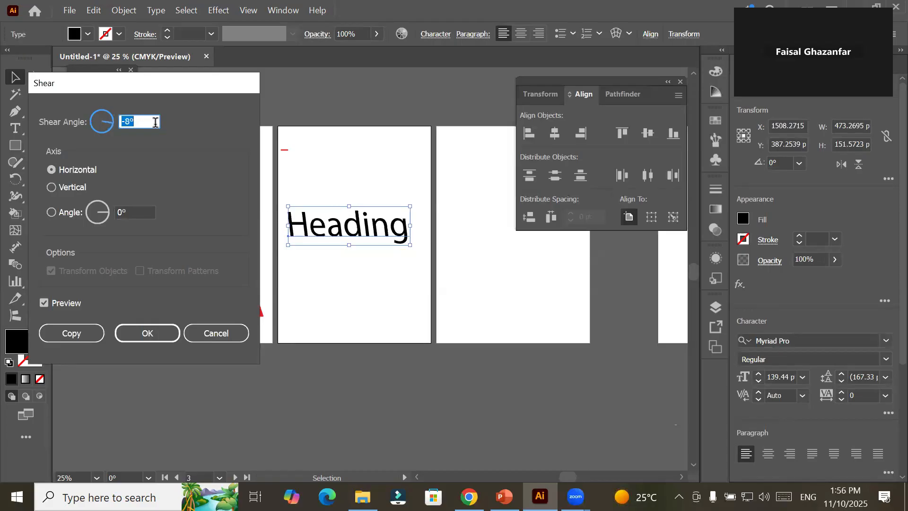
Step: Try a custom axis angle for the heading's shear, previewing values such as 117° and 137°, and cancel the shear
left_click(69, 188)
left_click(133, 212)
scroll(133, 212, "up", 12)
scroll(133, 212, "up", 20)
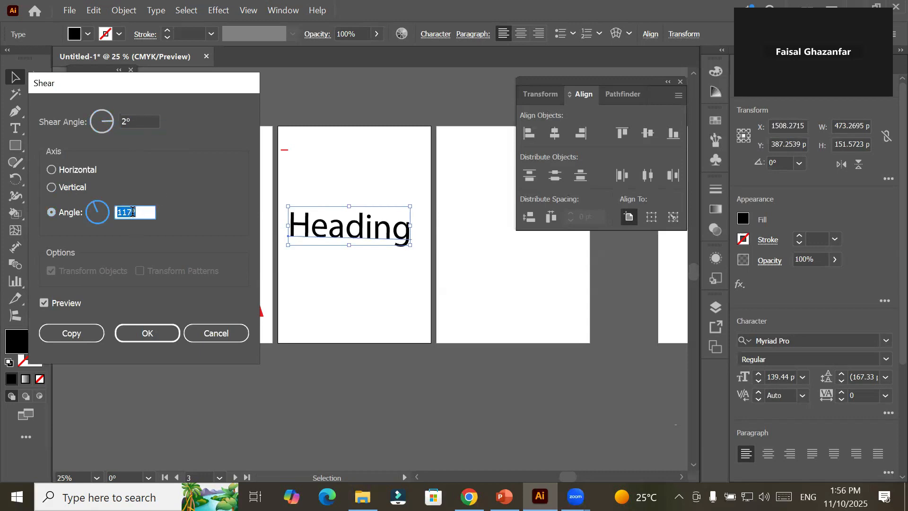
scroll(134, 212, "up", 6)
scroll(133, 212, "up", 10)
scroll(133, 212, "down", 11)
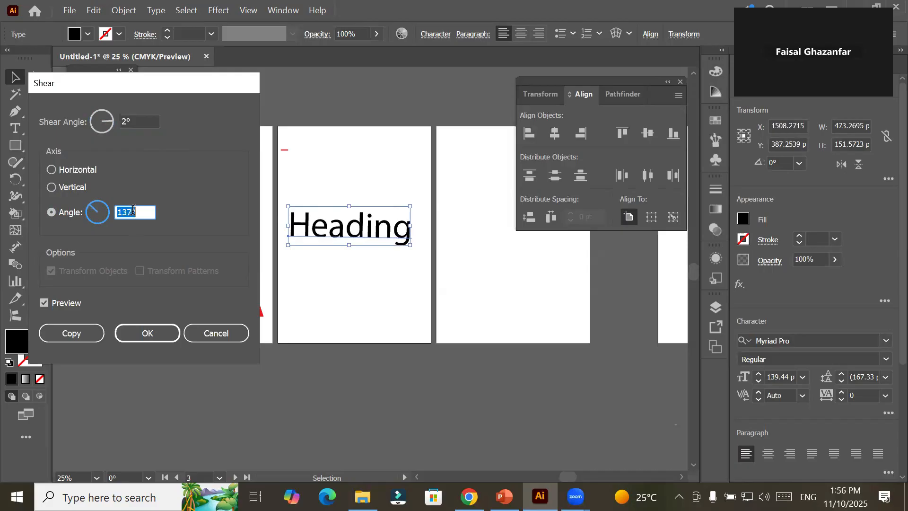
scroll(133, 212, "down", 20)
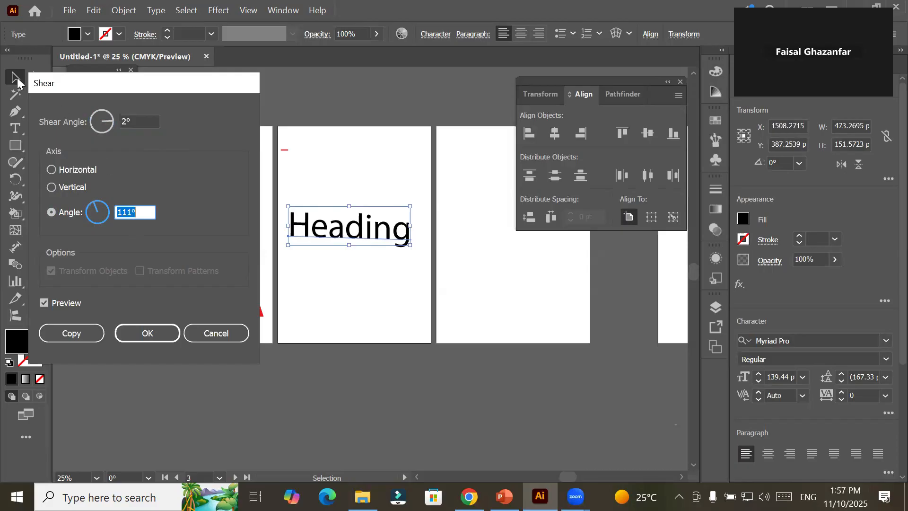
left_click(208, 331)
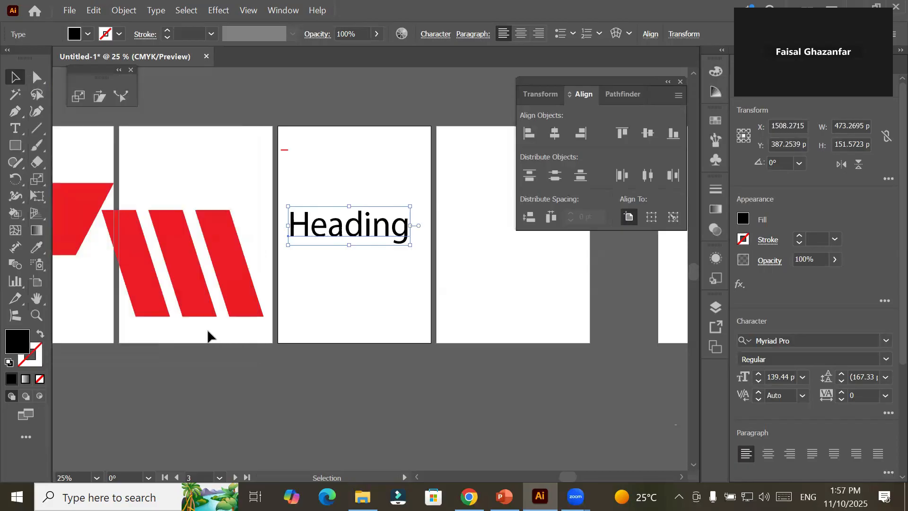
Step: Move the heading above the slanted bars on the second artboard and delete the tiny stray red rectangle from the third artboard
left_click_drag(343, 231, 198, 160)
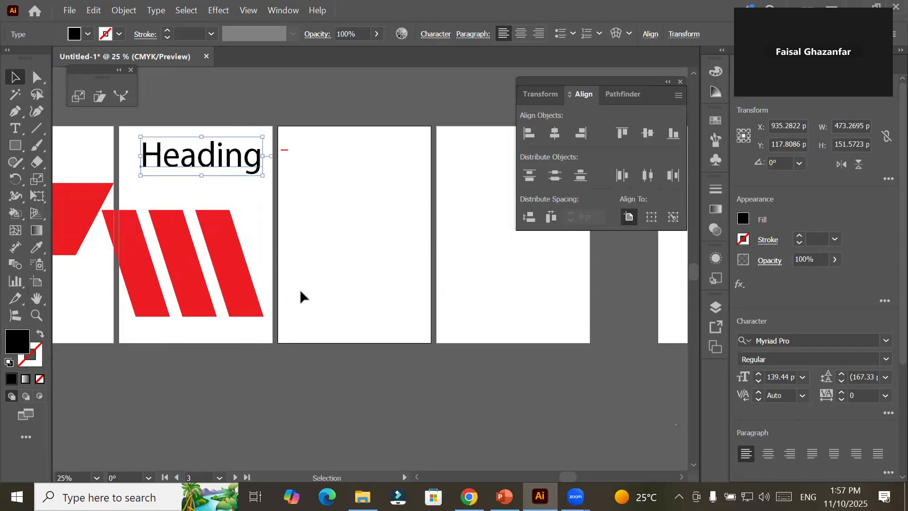
left_click(15, 146)
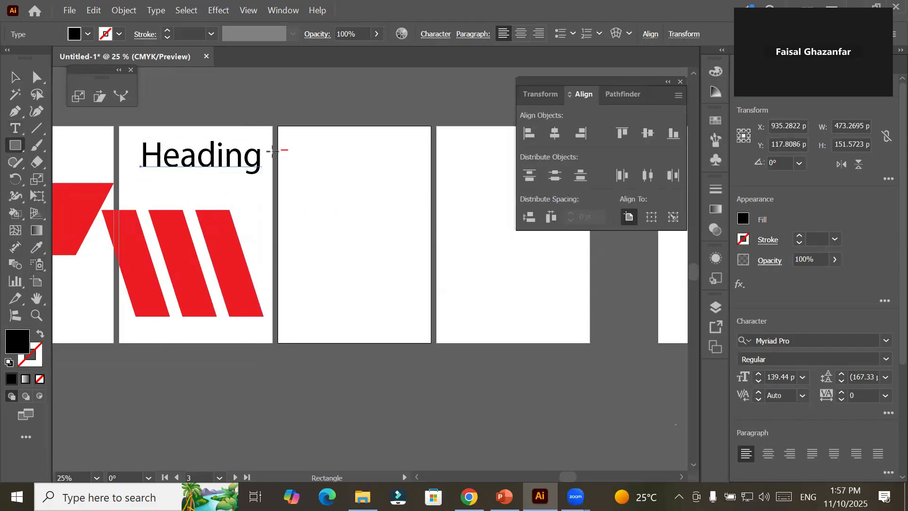
left_click(9, 76)
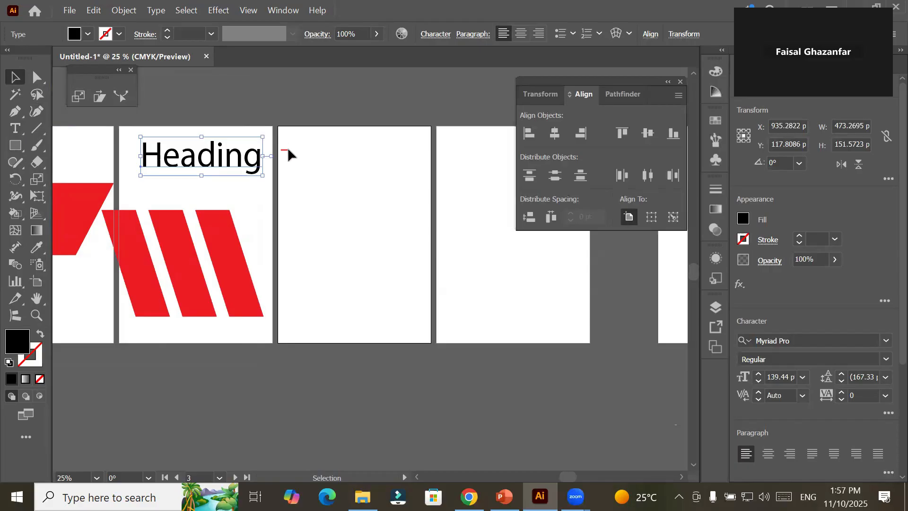
left_click(284, 150)
key("Delete")
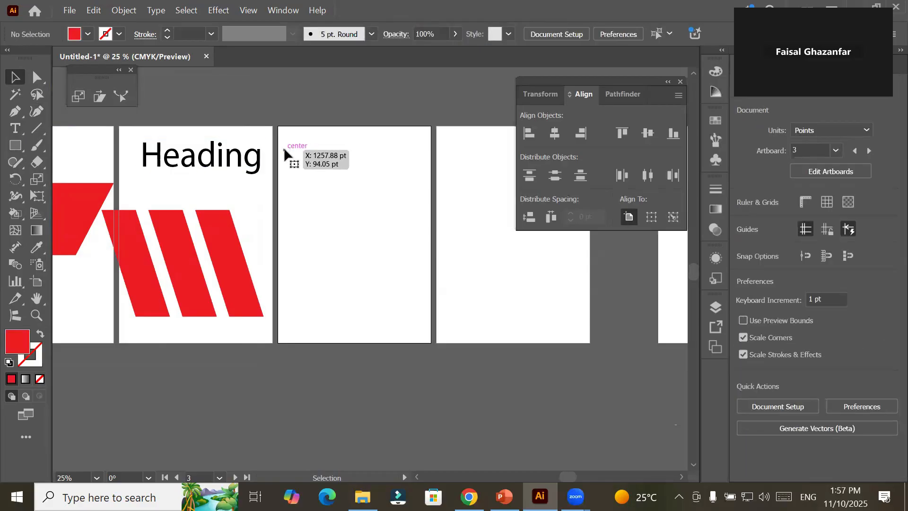
Step: Draw a small red rectangle about 75 by 81 pt on the third artboard and duplicate it into an evenly spaced row of five
left_click(15, 145)
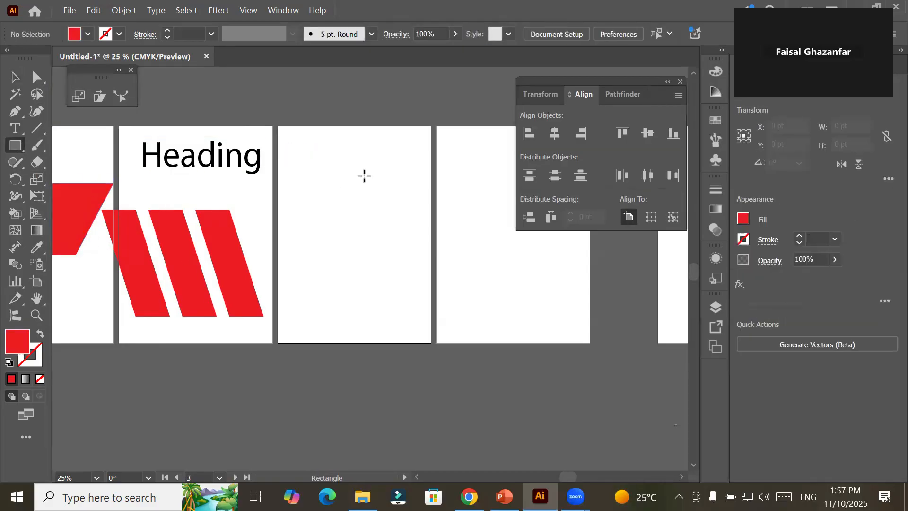
left_click_drag(298, 163, 319, 183)
left_click(16, 80)
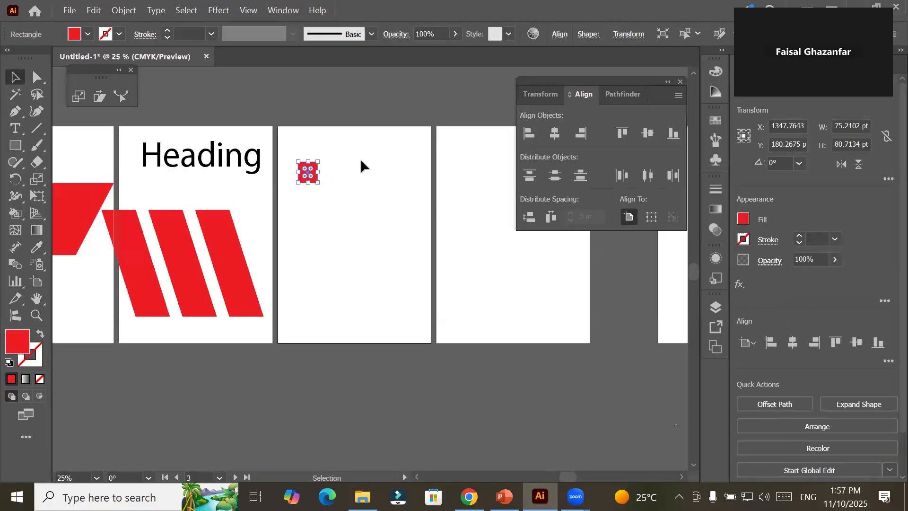
scroll(340, 197, "up", 1)
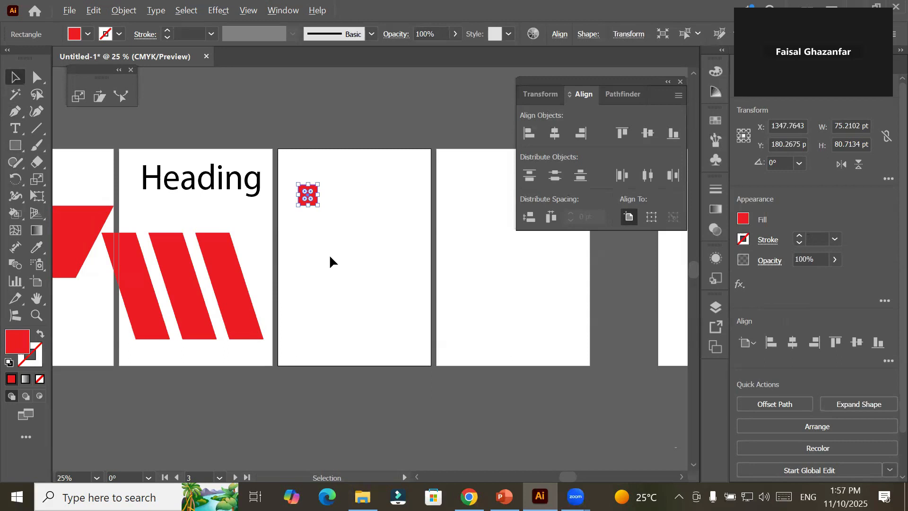
scroll(330, 260, "up", 2)
left_click_drag(293, 141, 338, 141)
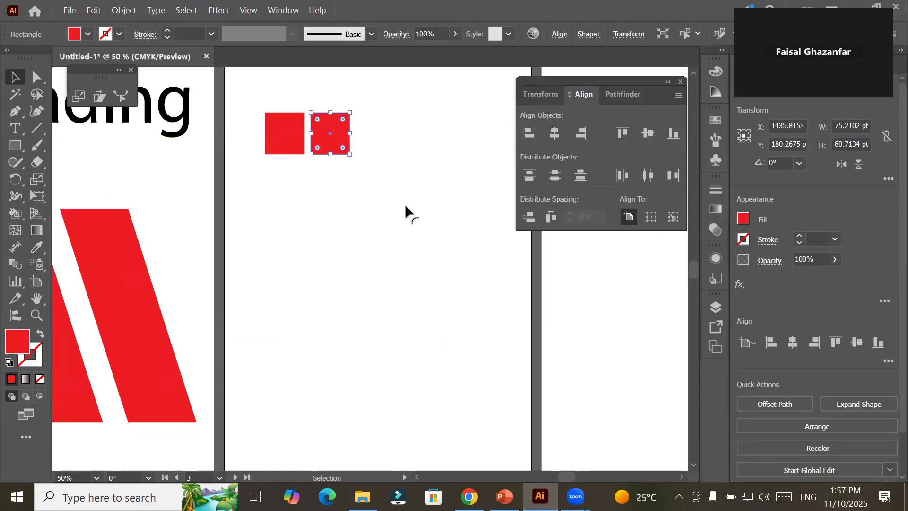
key("ctrl+d")
key("ctrl+d")
key("ctrl+d")
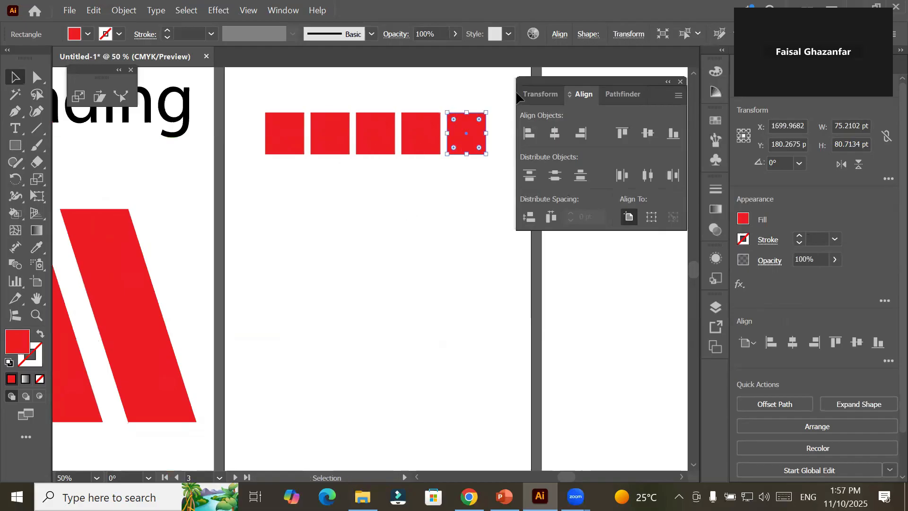
Step: Close the floating Align panel and duplicate the row of five rectangles downward at equal spacing to form seven rows
left_click(680, 82)
left_click_drag(249, 101, 534, 195)
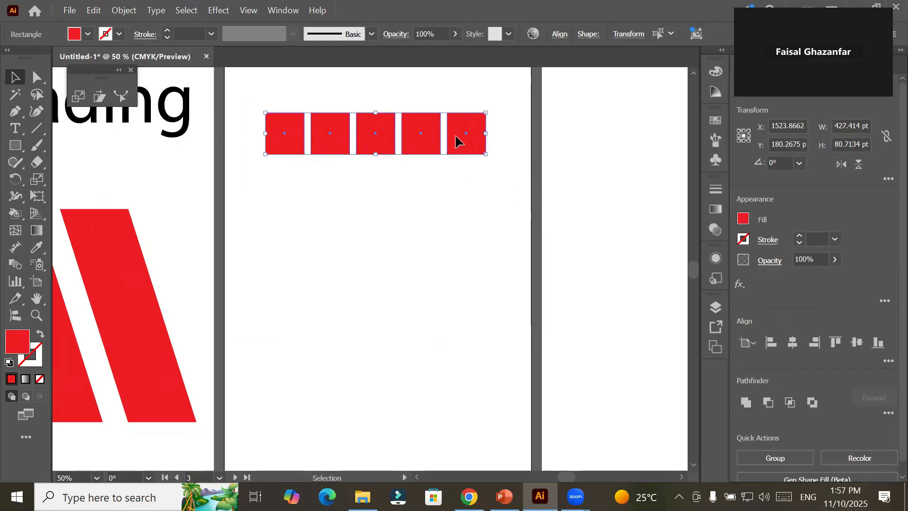
left_click_drag(456, 141, 457, 191)
key("ctrl+d")
key("ctrl+d")
key("ctrl+d")
key("ctrl+d")
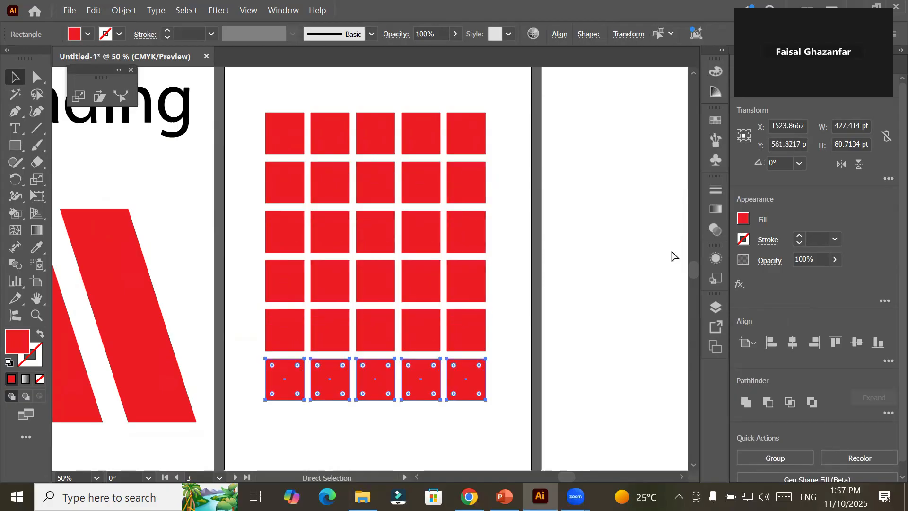
key("ctrl+d")
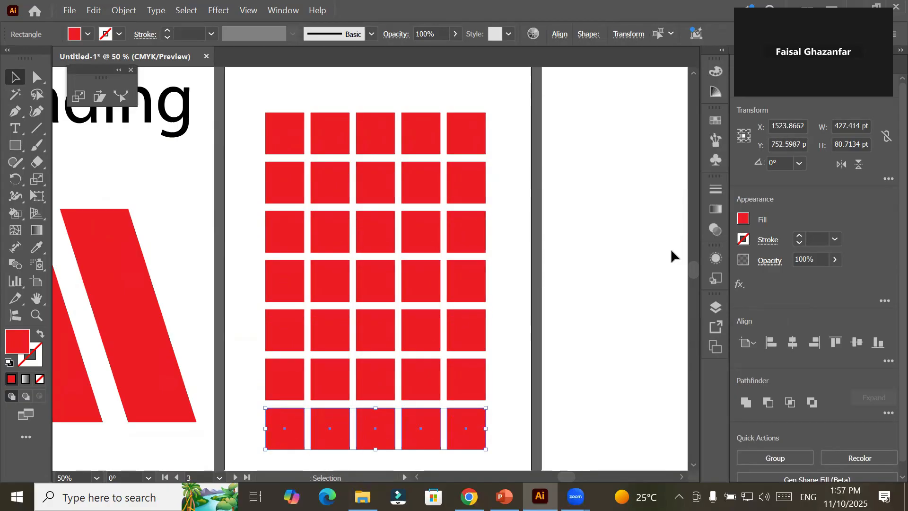
scroll(673, 256, "down", 3)
left_click_drag(679, 301, 511, 279)
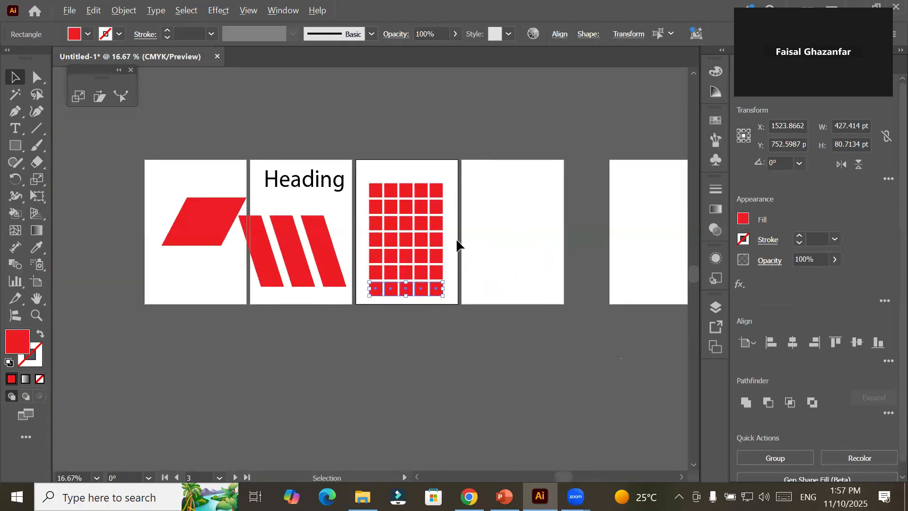
scroll(457, 244, "up", 2)
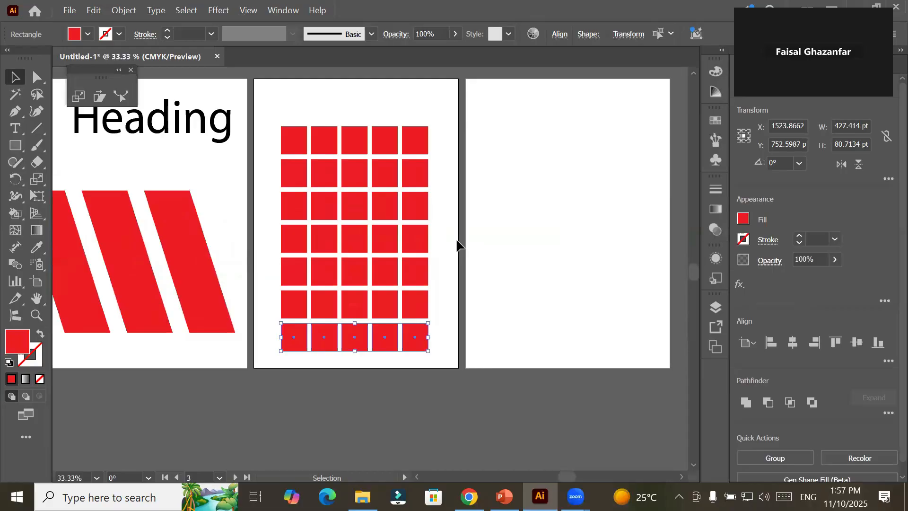
Step: Try slanting the top four rows of red squares by shifting only their directly selected upper anchor points sideways, undo it and deselect
left_click(36, 76)
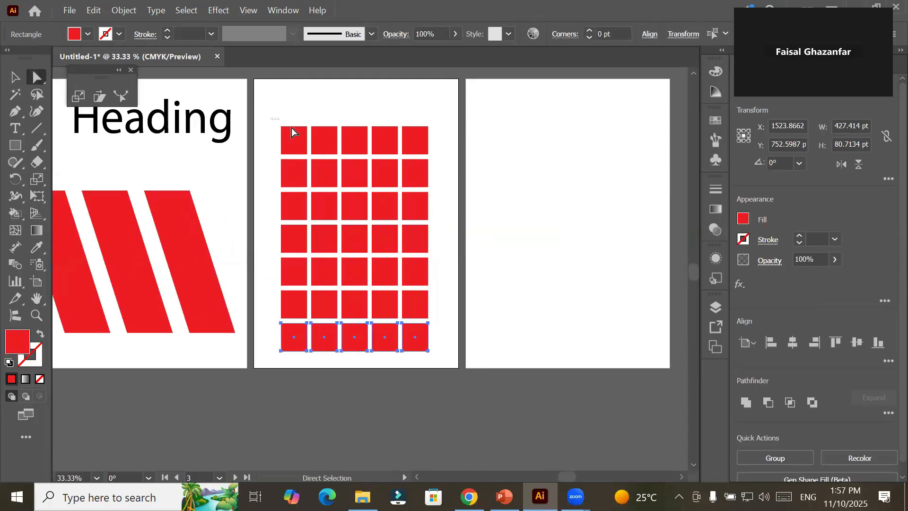
left_click_drag(394, 132, 440, 135)
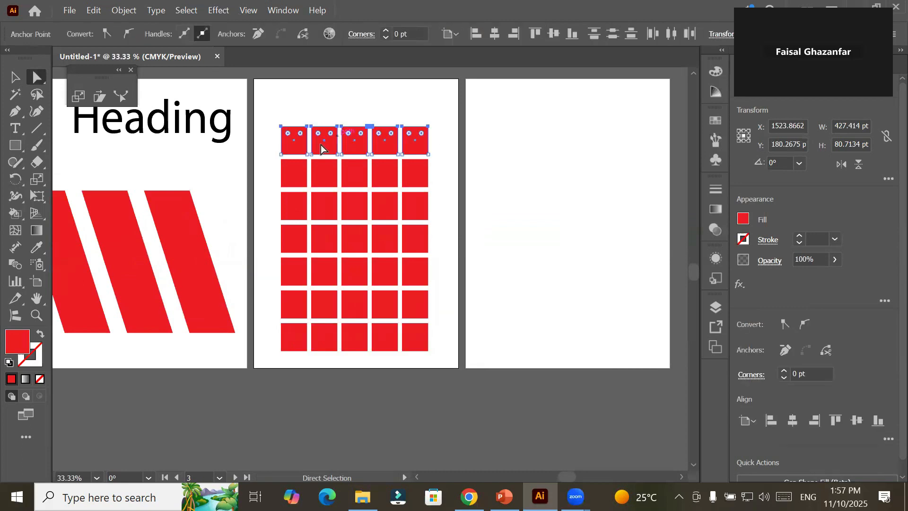
left_click_drag(268, 160, 475, 194)
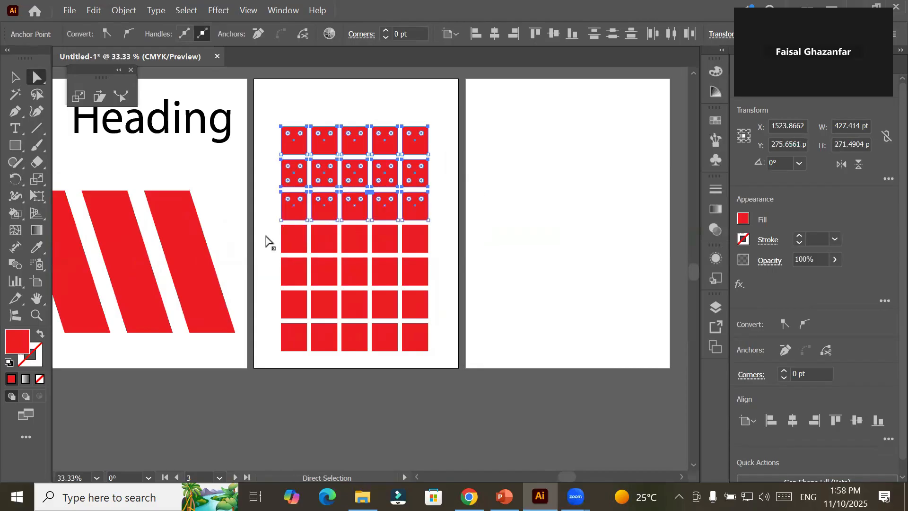
left_click_drag(270, 225, 447, 247)
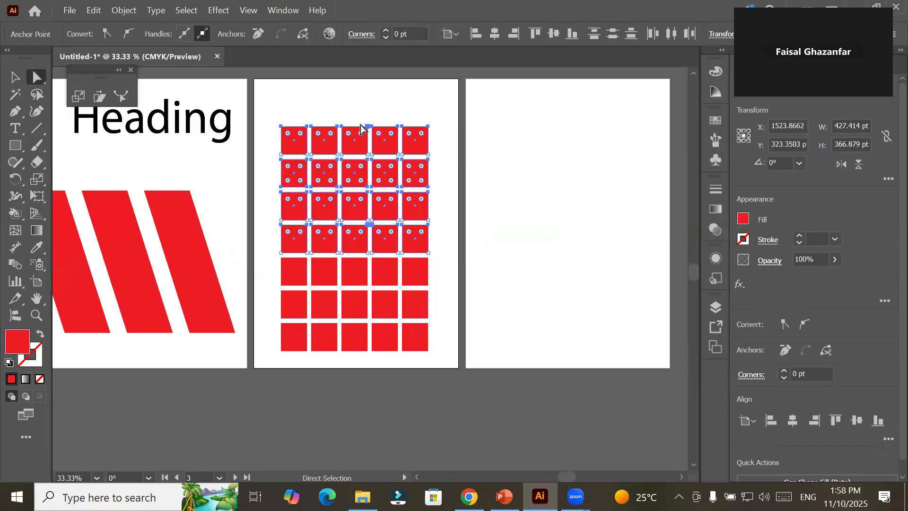
left_click_drag(360, 130, 290, 138)
key("ctrl+z")
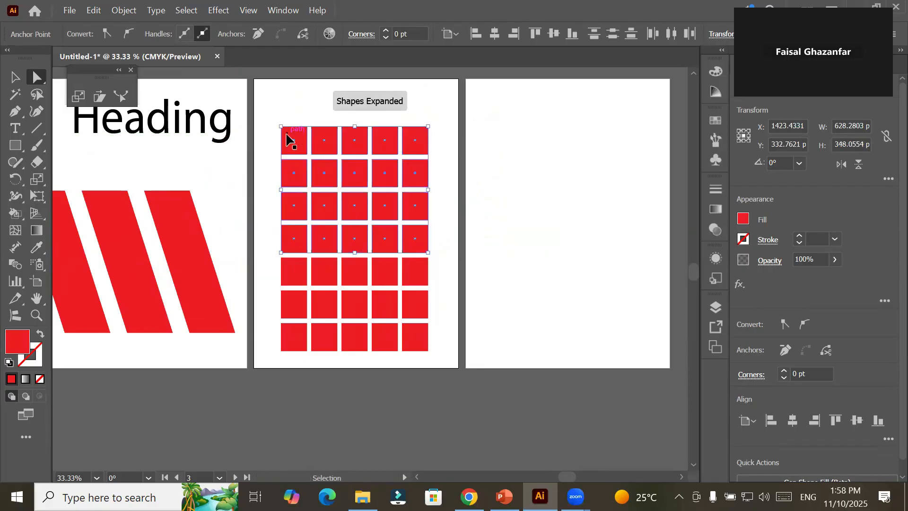
left_click(519, 184)
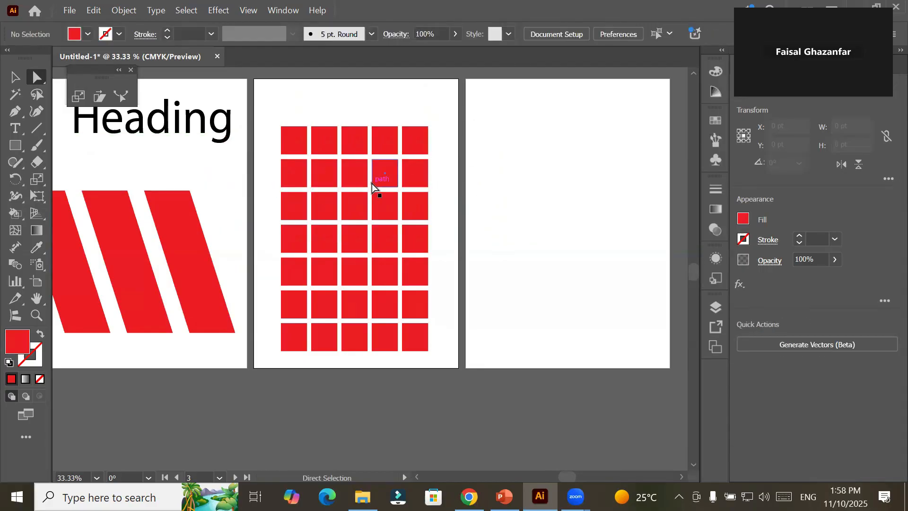
Step: Select the entire grid of red squares on the third artboard as the target for the Shear tool
left_click(14, 77)
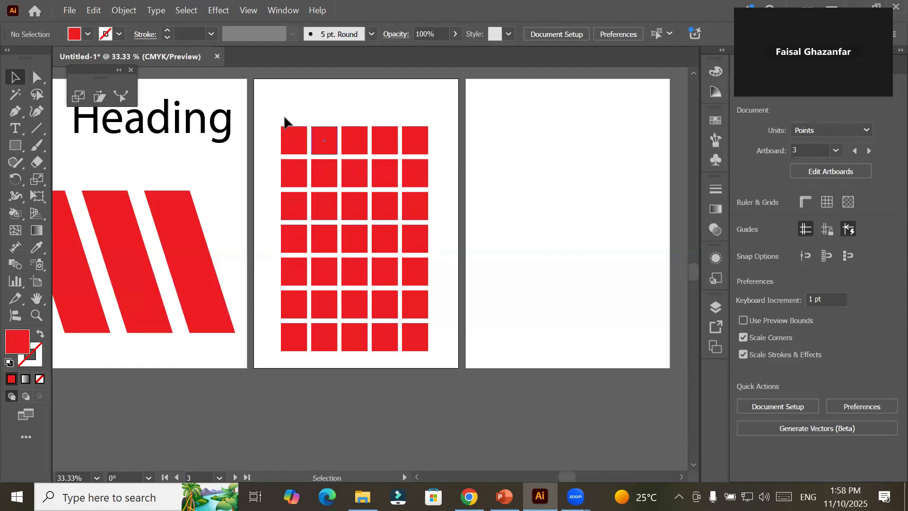
left_click_drag(261, 109, 460, 362)
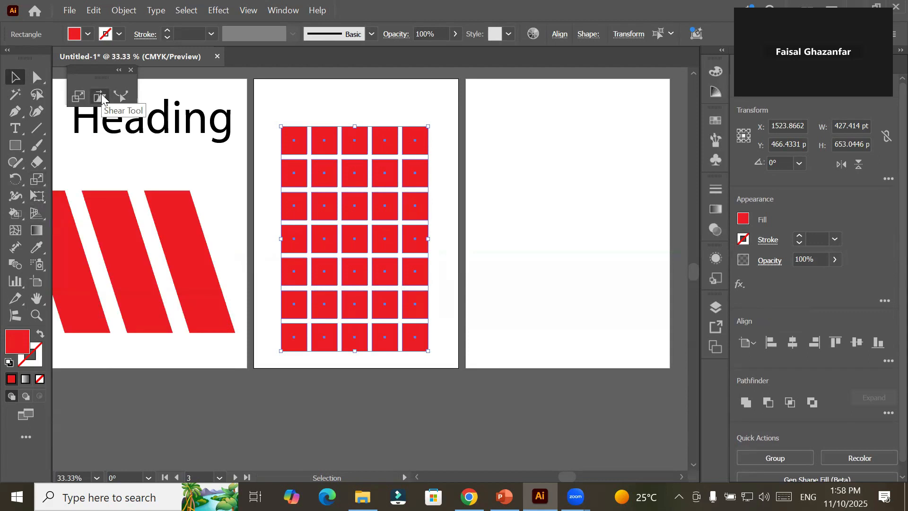
Step: Open the Shear settings for the selected grid of red squares
left_click(116, 10)
mouse_move(256, 37)
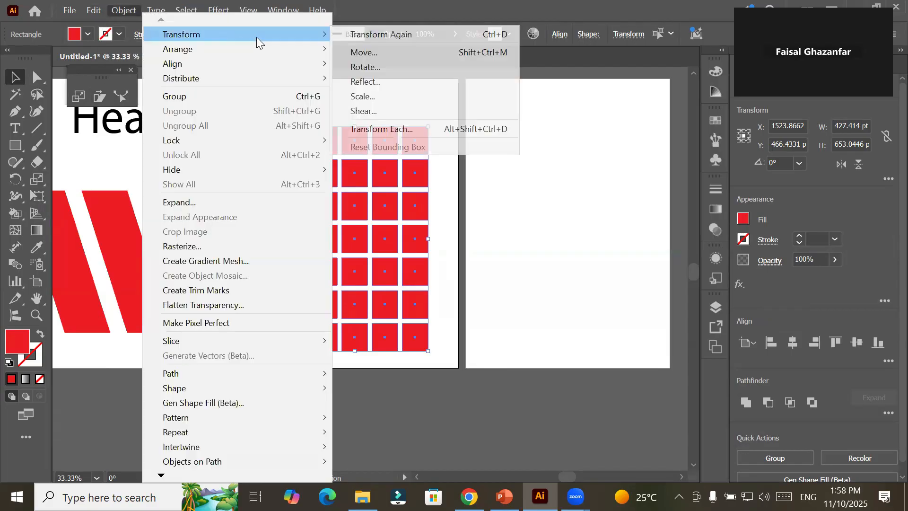
left_click(440, 110)
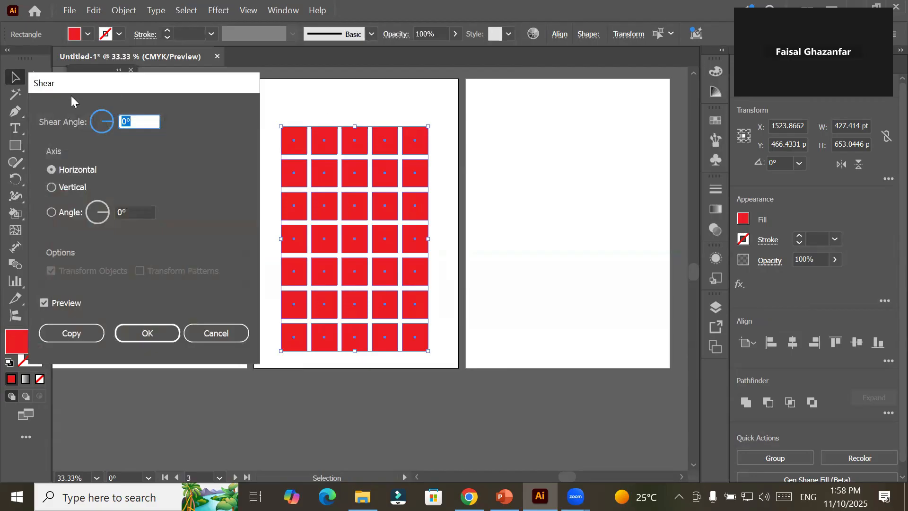
Step: Try a range of horizontal shear angles on the red grid with the preview on, ending at 8°
key("Up")
key("Up")
key("Up")
key("Up")
key("Up")
key("Up")
key("Up")
key("Up")
key("Up")
key("Up")
key("Up")
key("Up")
key("Up")
key("Up")
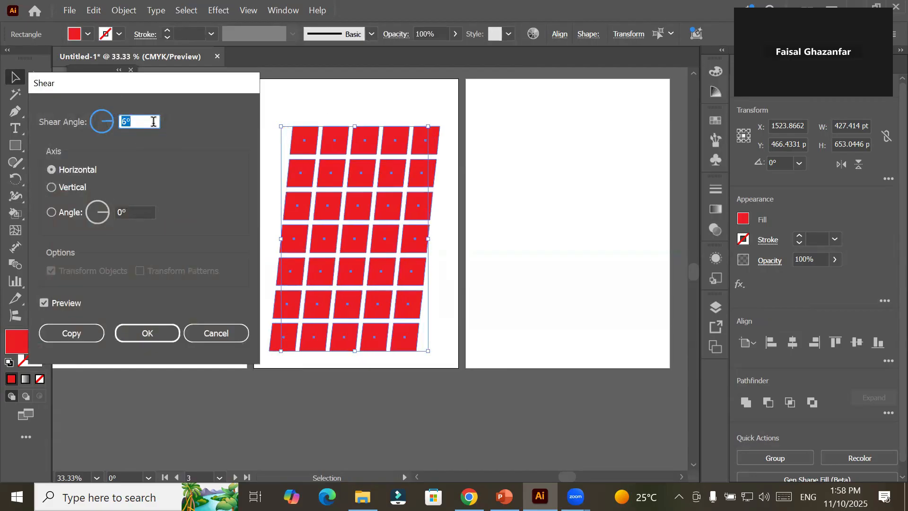
key("Up")
key("Up")
key("Up")
key("Up")
key("Up")
key("Up")
key("Up")
key("Up")
key("Up")
key("Up")
key("Up")
key("Up")
key("Up")
key("Up")
key("Up")
key("Up")
key("Up")
key("Up")
key("Up")
key("Up")
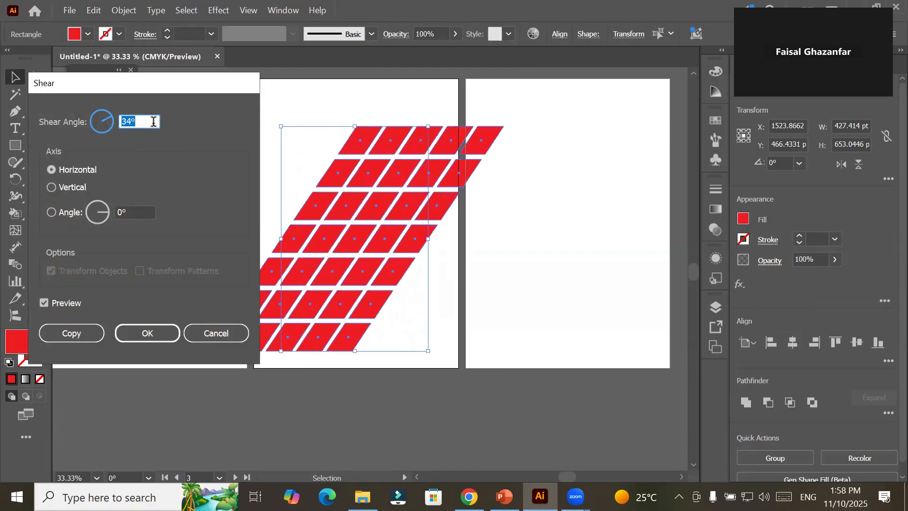
key("Down")
key("Down")
key("Down")
key("Down")
key("Down")
key("Down")
key("Down")
key("Down")
key("Down")
key("Down")
key("Down")
key("Down")
key("Down")
key("Down")
key("Down")
key("Down")
key("Down")
key("Down")
key("Down")
key("Down")
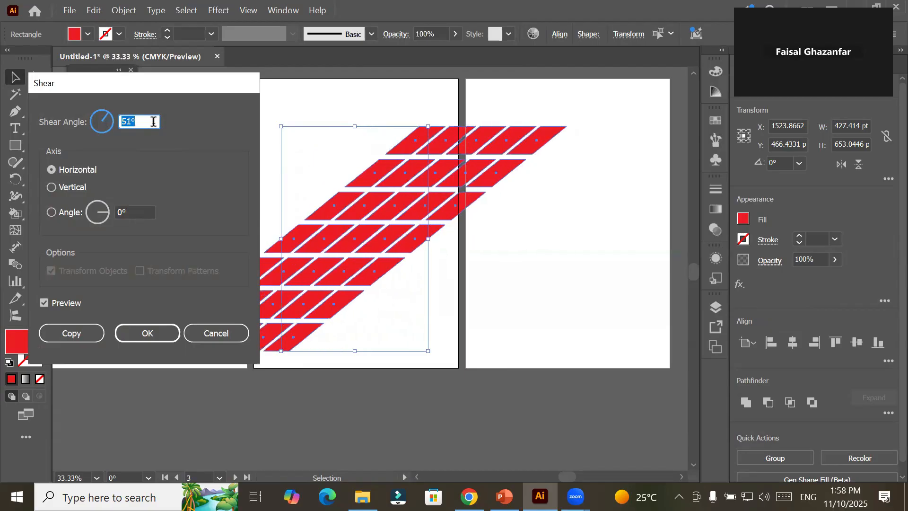
key("Down")
key("Down")
key("Down")
key("Down")
key("Down")
key("Down")
key("Down")
key("Down")
key("Down")
key("Down")
key("Down")
key("Down")
key("Down")
key("Down")
key("Down")
key("Down")
key("Down")
key("Down")
key("Down")
key("Down")
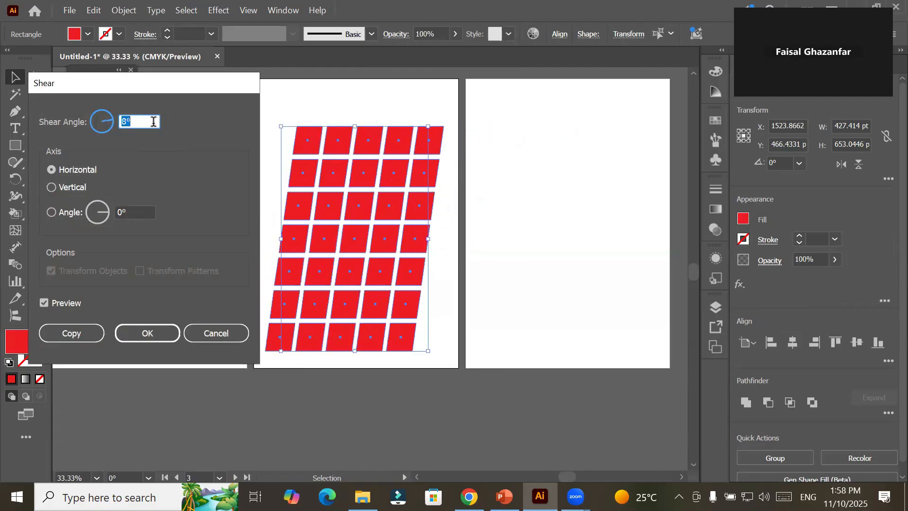
Step: Switch the shear axis to vertical and try positive and negative angles on the grid, ending at 0°
left_click(65, 188)
left_click(143, 122)
key("Up")
key("Up")
key("Up")
key("Up")
key("Up")
key("Up")
key("Up")
key("Up")
key("Up")
key("Up")
key("Up")
key("Up")
key("Up")
key("Up")
key("Up")
key("Up")
key("Up")
key("Up")
key("Up")
key("Up")
key("Up")
key("Up")
key("Up")
key("Up")
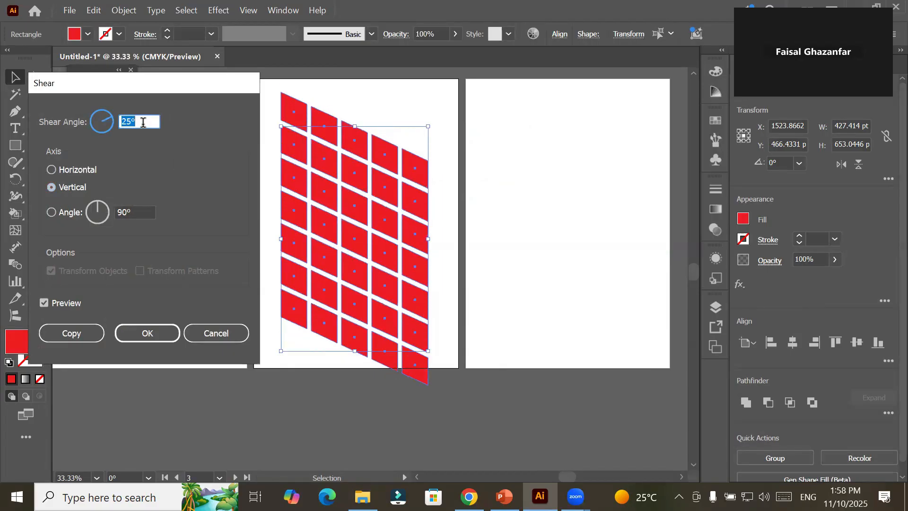
key("Down")
key("Down")
key("Down")
key("Down")
key("Down")
key("Down")
key("Down")
key("Down")
key("Down")
key("Down")
key("Down")
key("Down")
key("Down")
key("Down")
key("Down")
key("Down")
key("Down")
key("Down")
key("Down")
key("Down")
key("Up")
key("Up")
key("Up")
key("Up")
key("Up")
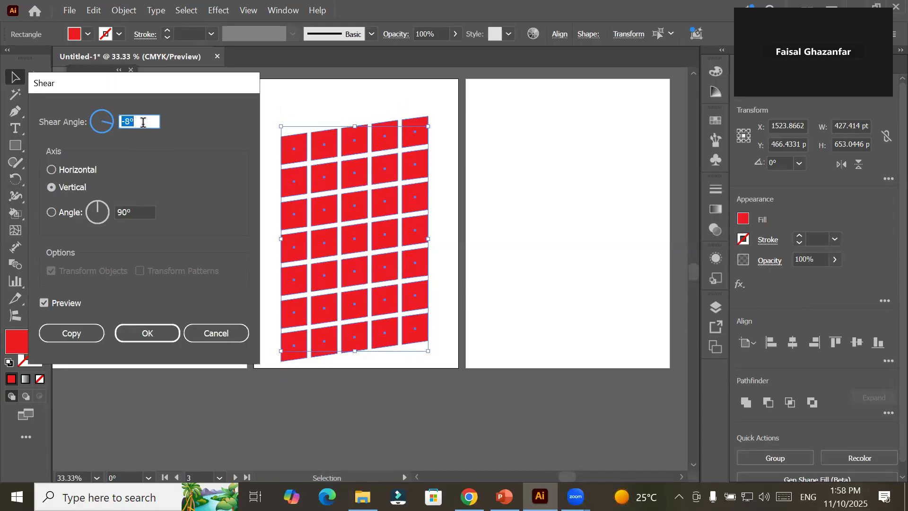
key("Up")
key("Up")
key("Up")
key("Up")
key("Up")
key("Up")
key("Up")
key("Up")
key("Up")
key("Up")
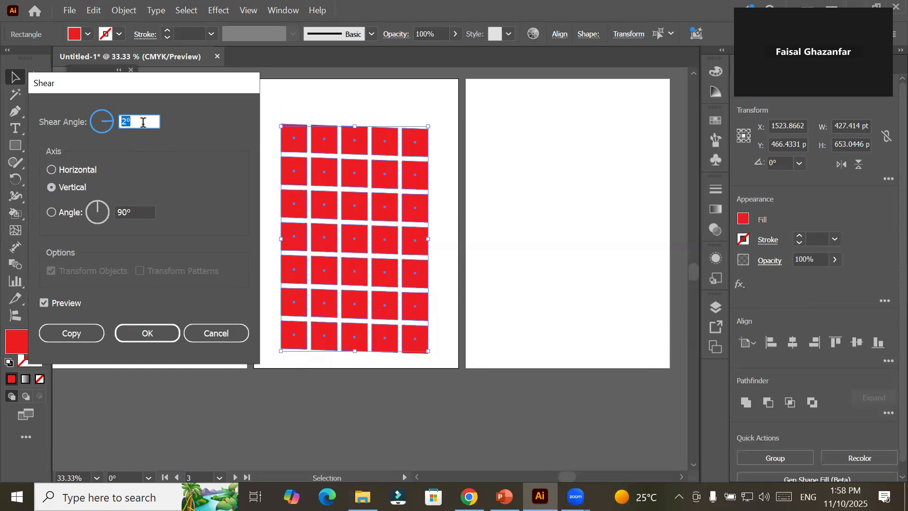
key("Down")
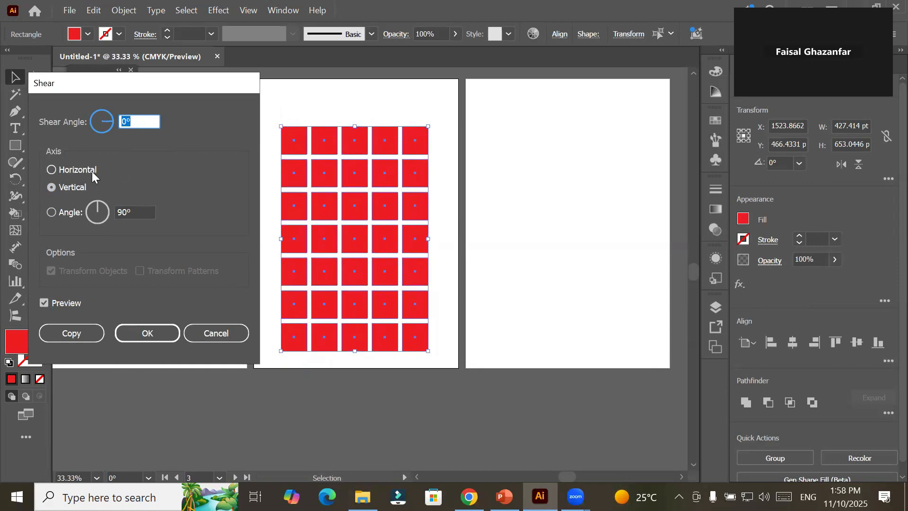
Step: Create a copy of the red grid sheared by 13° along the horizontal axis
left_click(81, 171)
left_click(140, 121)
key("Up")
key("Up")
key("Up")
key("Up")
key("Up")
key("Up")
key("Up")
key("Up")
key("Up")
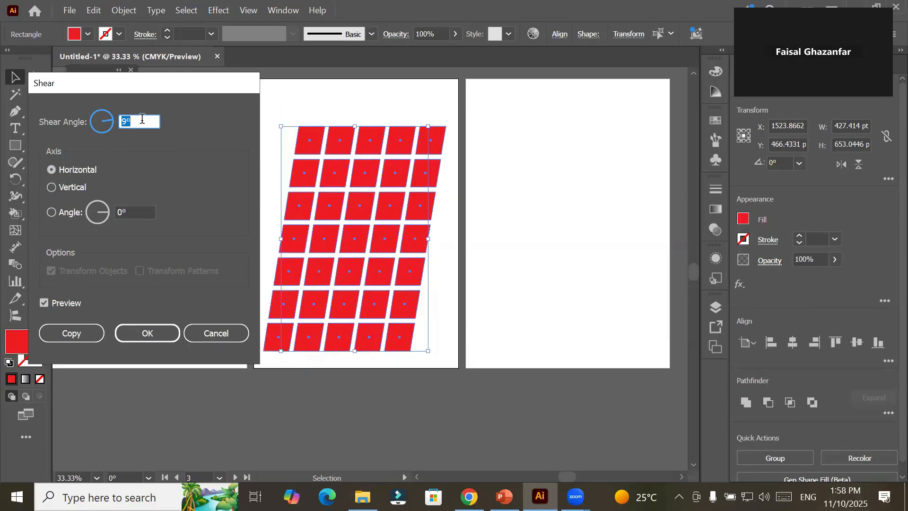
key("Up")
key("Up")
key("Up")
key("Up")
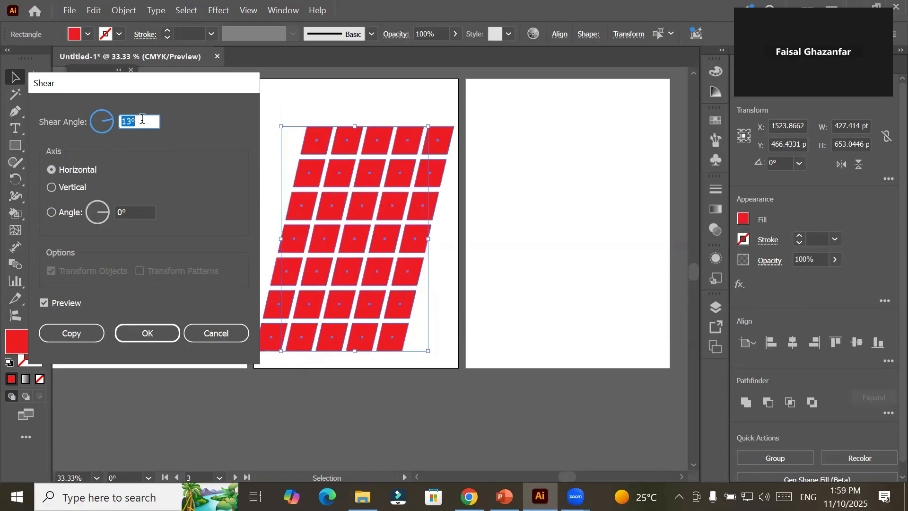
left_click(66, 336)
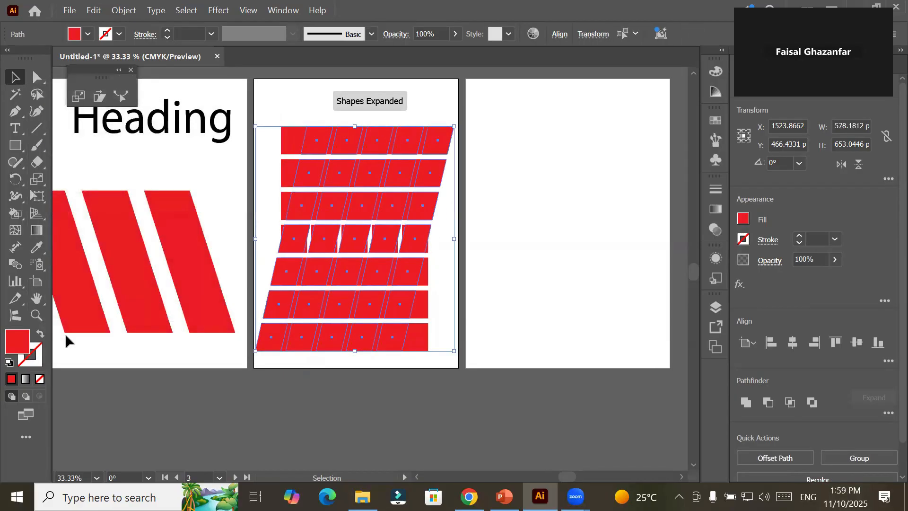
Step: Fill the sheared copy of the grid with dark blue
left_click(88, 34)
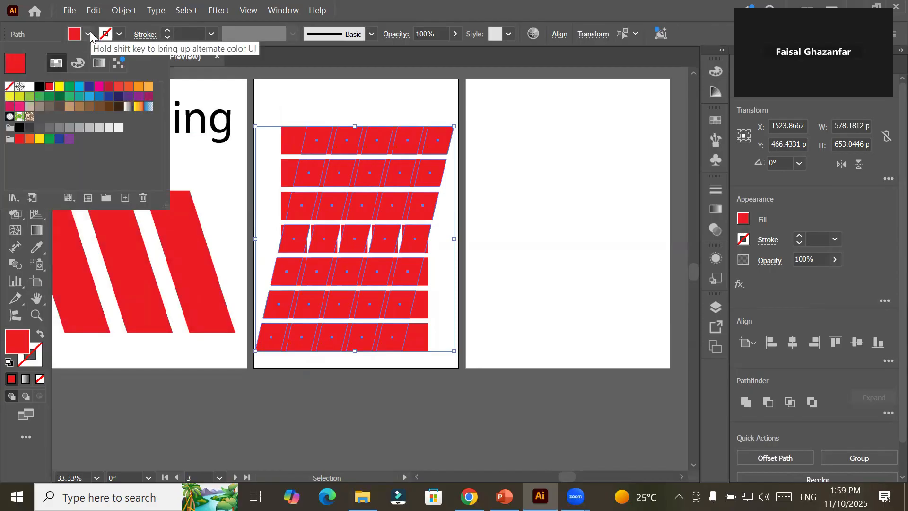
left_click(90, 87)
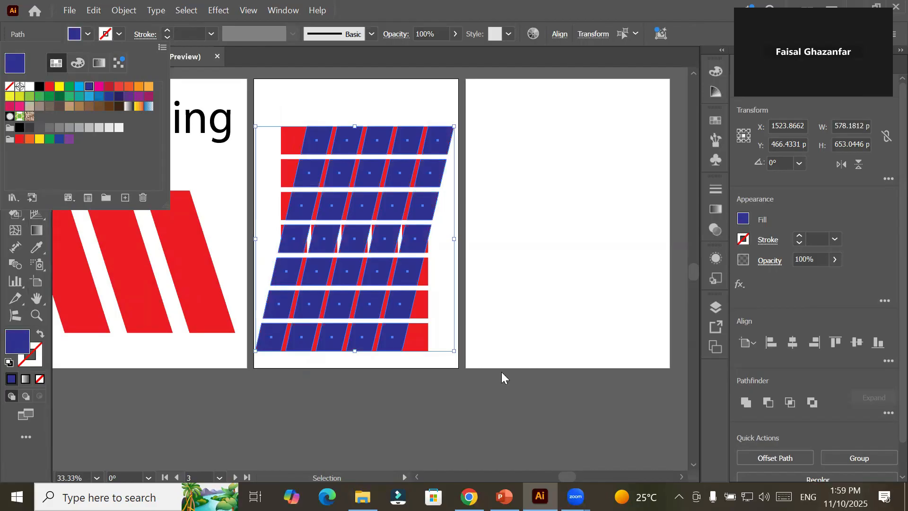
left_click(17, 353)
Step: Move the dark blue sheared grid onto the empty artboard and select all the original red squares
left_click_drag(330, 209, 551, 212)
left_click_drag(266, 104, 439, 363)
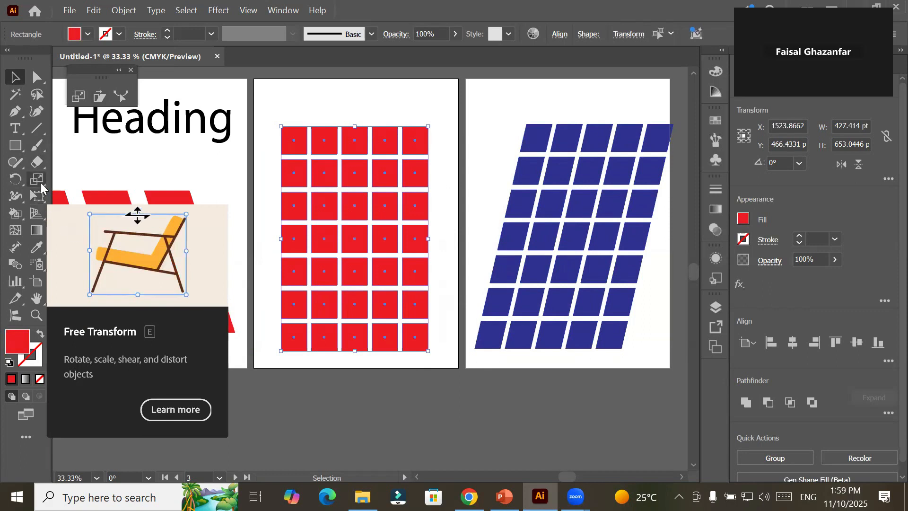
Step: Shear the red grid from its center by -24° along the horizontal axis, trying steeper and shallower angles before applying
left_click(95, 97)
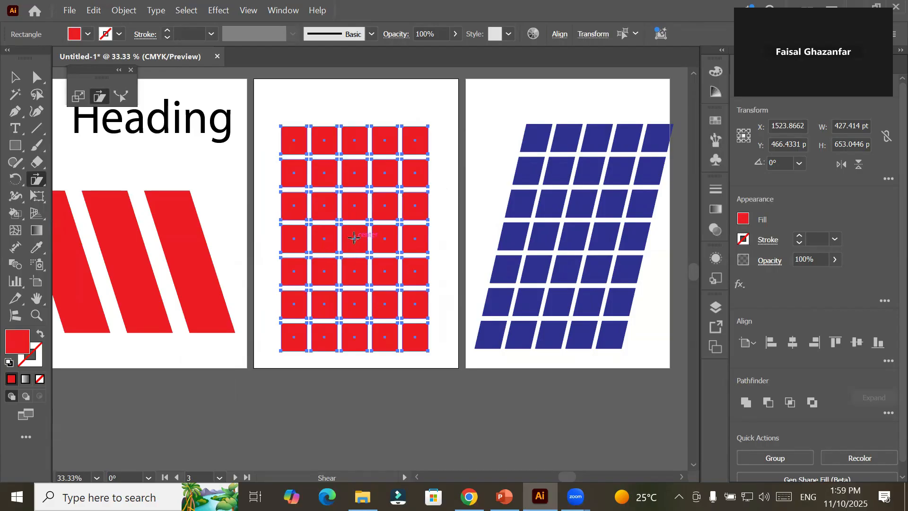
left_click(354, 238, "alt")
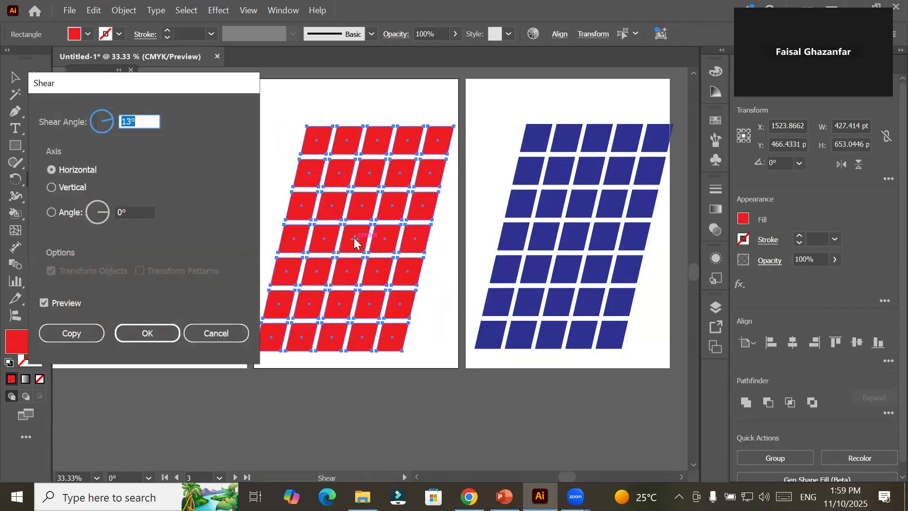
key("Down")
key("Down")
key("Down")
key("Down")
key("Down")
key("Down")
key("Down")
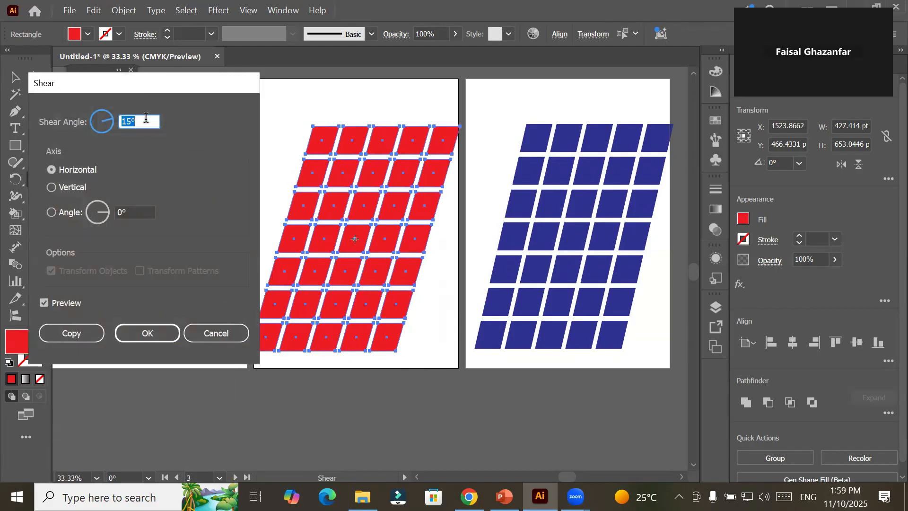
key("Down")
key("Down")
key("Down")
key("Down")
key("Down")
key("Down")
key("Down")
key("Down")
key("Down")
key("Down")
key("Down")
key("Down")
key("Down")
key("Down")
key("Down")
key("Down")
key("Down")
key("Down")
key("Down")
key("Down")
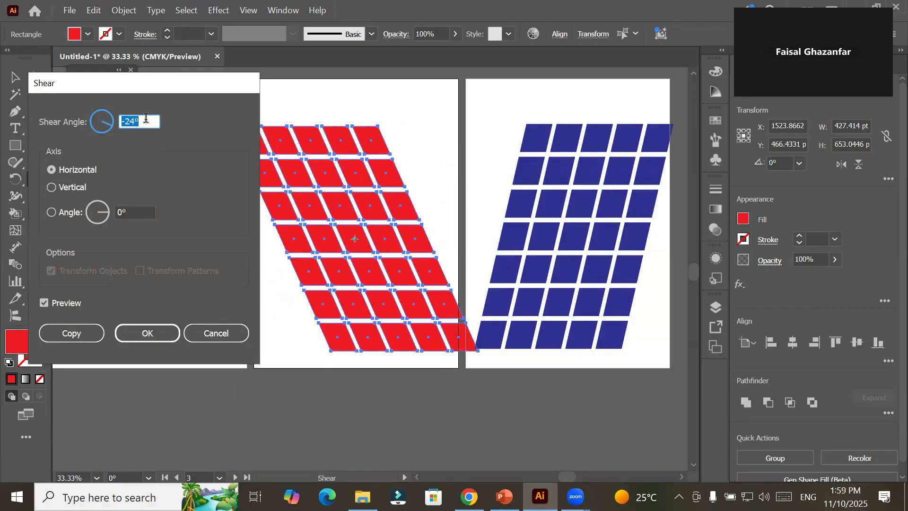
key("Down")
key("Down")
key("Down")
key("Down")
key("Down")
key("Down")
key("Down")
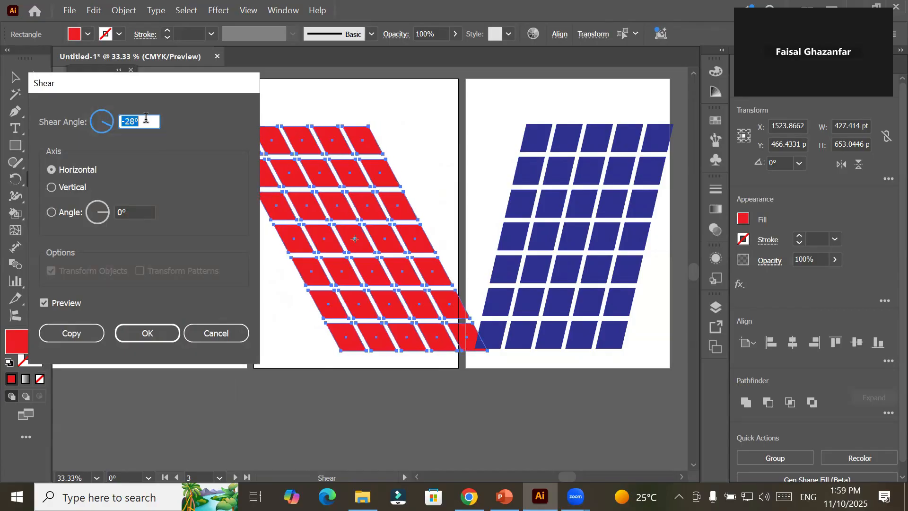
key("Down")
key("Down")
key("Down")
key("Down")
key("Down")
key("Down")
key("Down")
key("Down")
key("Down")
key("Down")
key("Down")
key("Down")
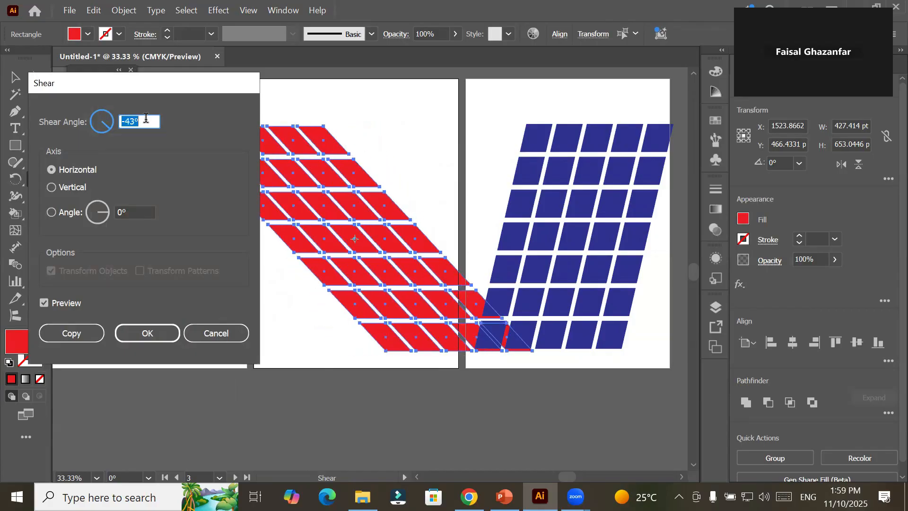
key("Up")
key("Up")
key("Up")
key("Up")
key("Up")
key("Up")
key("Up")
key("Up")
key("Up")
key("Up")
key("Up")
key("Up")
key("Up")
key("Up")
key("Up")
key("Up")
key("Up")
key("Up")
key("Up")
key("Up")
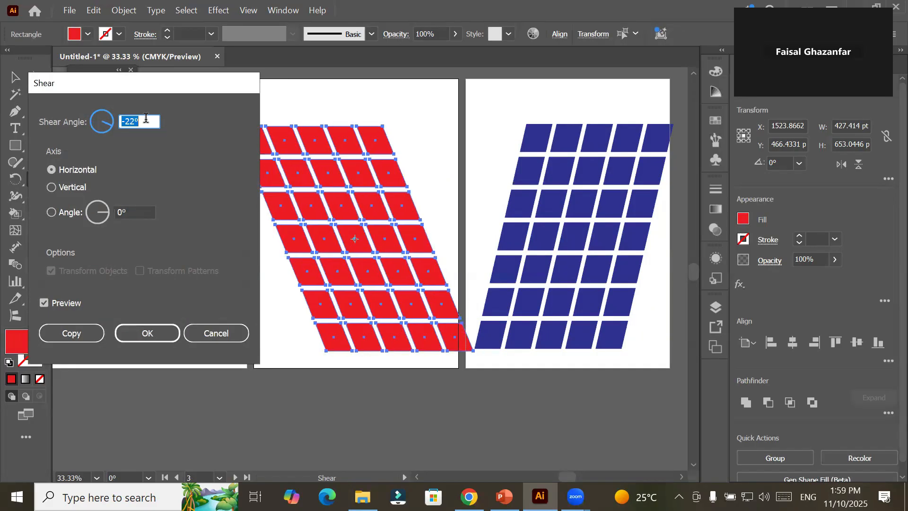
key("Down")
key("Down")
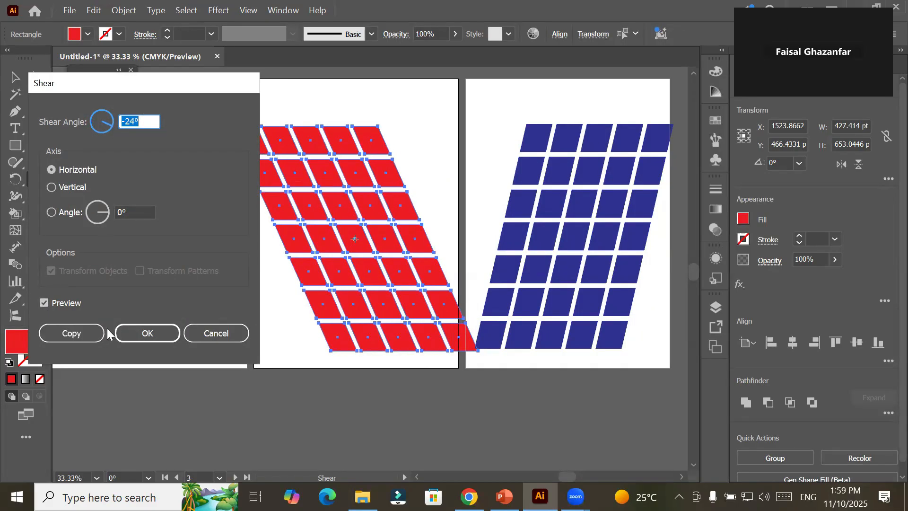
left_click(147, 333)
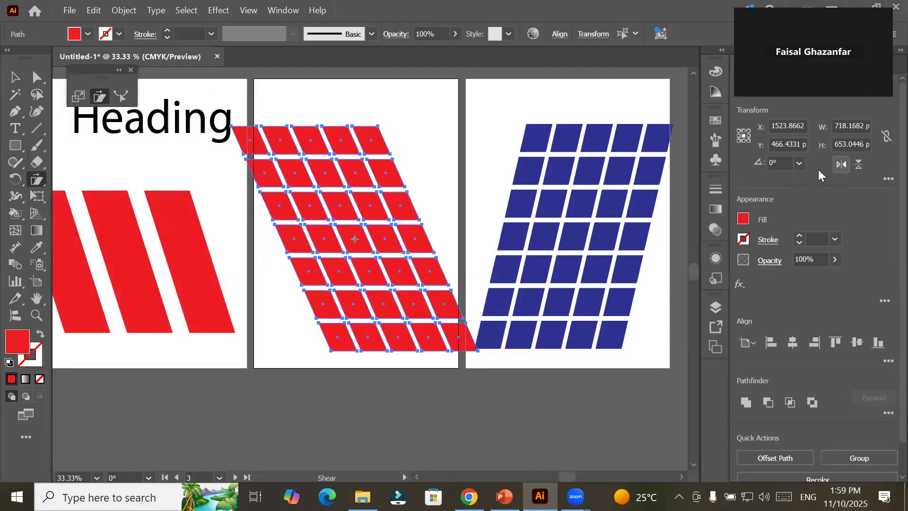
Step: Select both the red and blue grids and scale them down together to about 543 × 278 pt, undoing any distortion
left_click(37, 77)
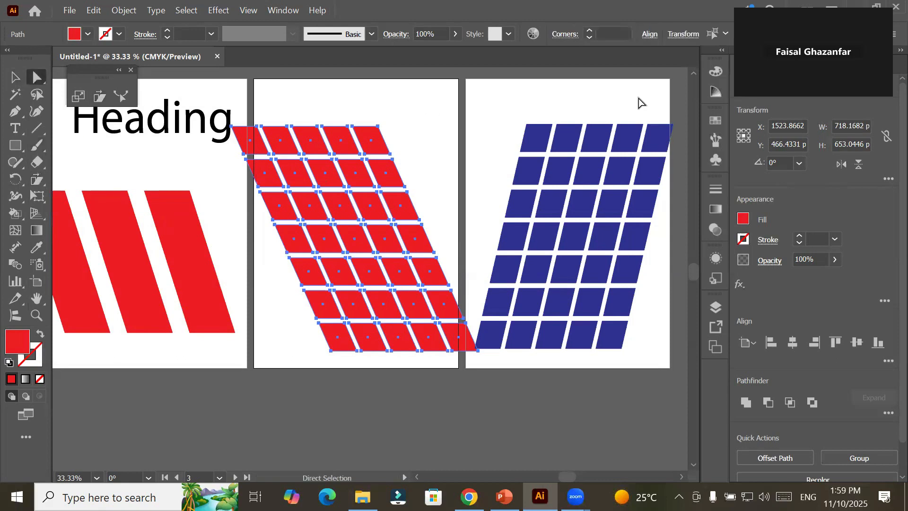
left_click_drag(655, 95, 255, 382)
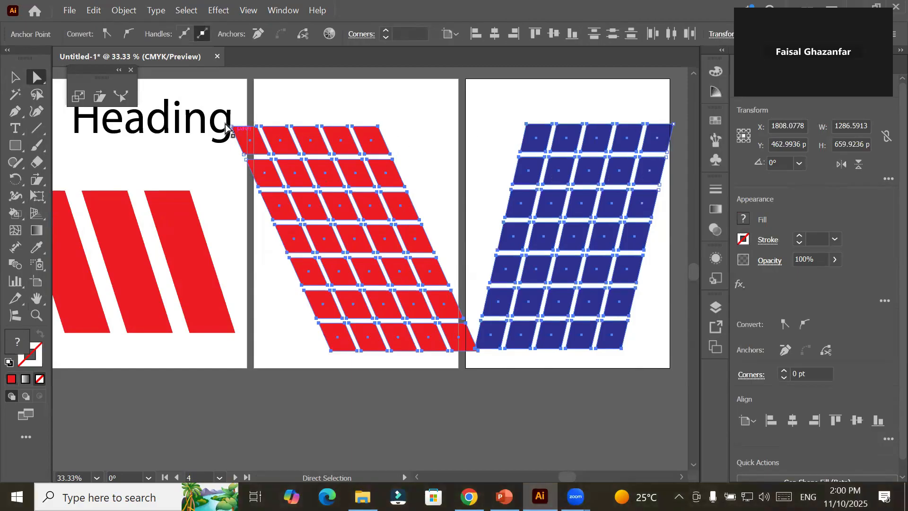
left_click(16, 78)
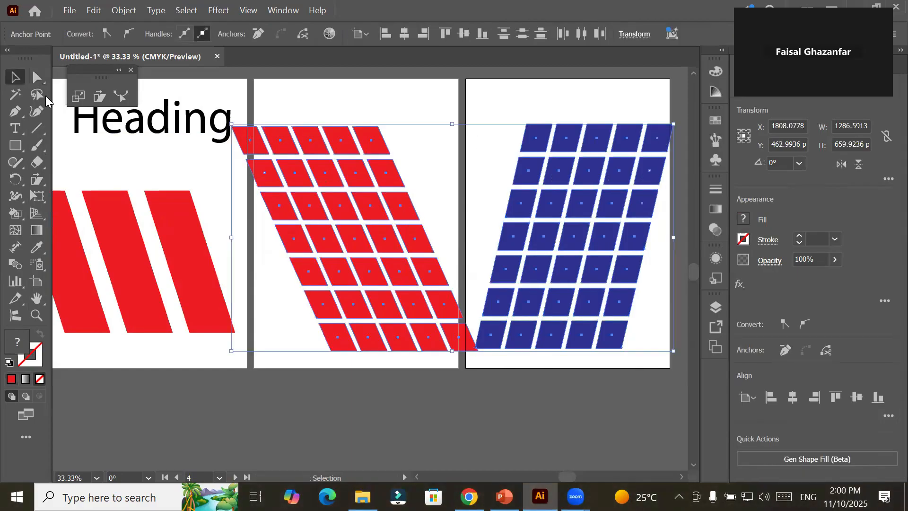
left_click(228, 126)
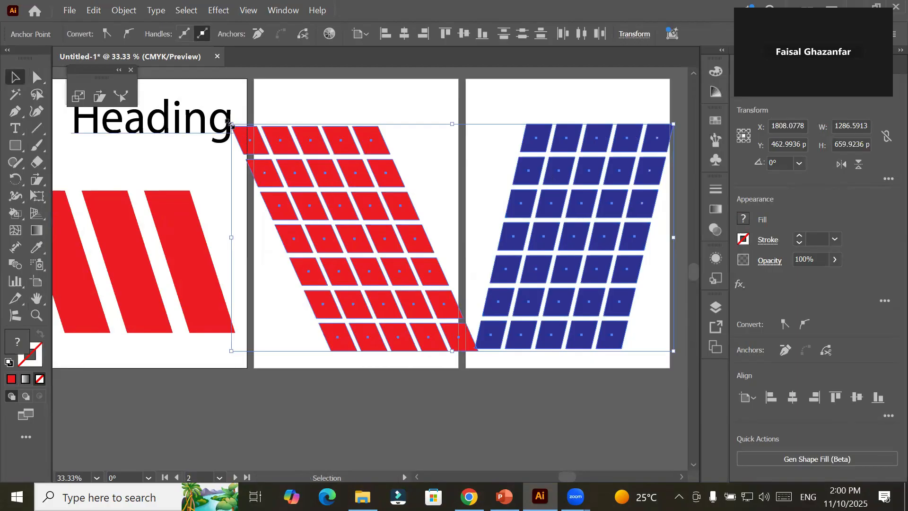
left_click_drag(231, 124, 487, 255)
left_click_drag(558, 317, 332, 332)
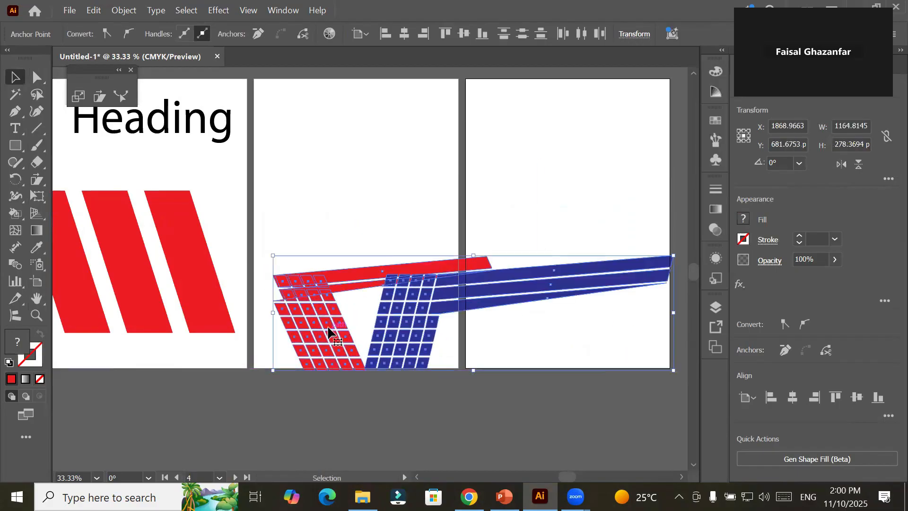
key("ctrl+z")
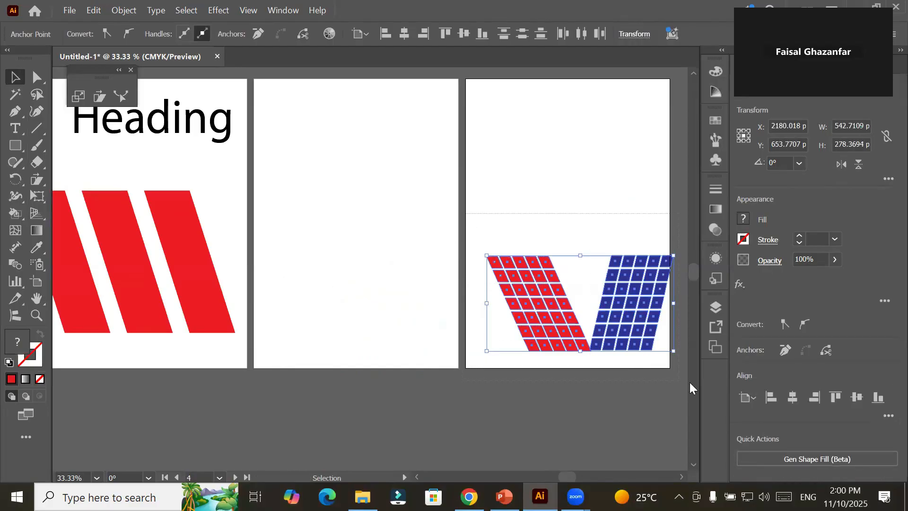
Step: Place both small grids at the foot of the middle artboard, with a vertically flipped copy at its top
scroll(687, 383, "right", 3)
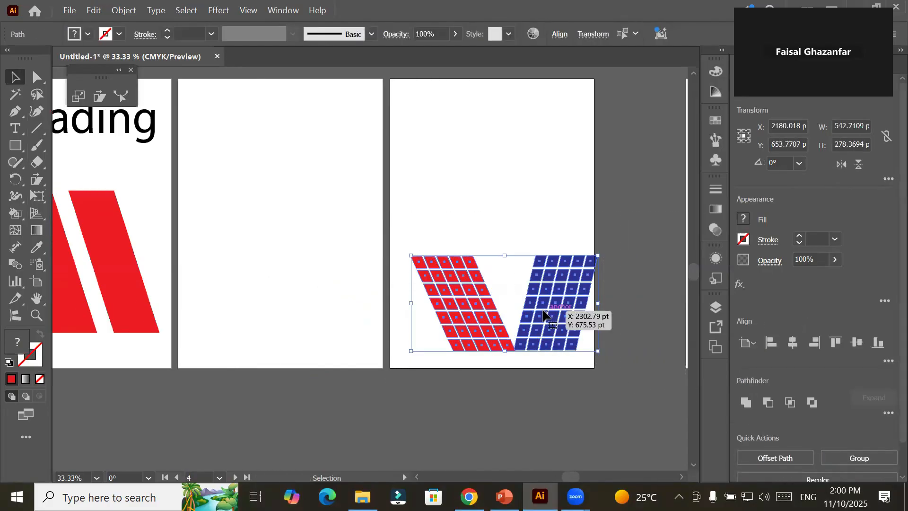
left_click_drag(547, 304, 320, 129)
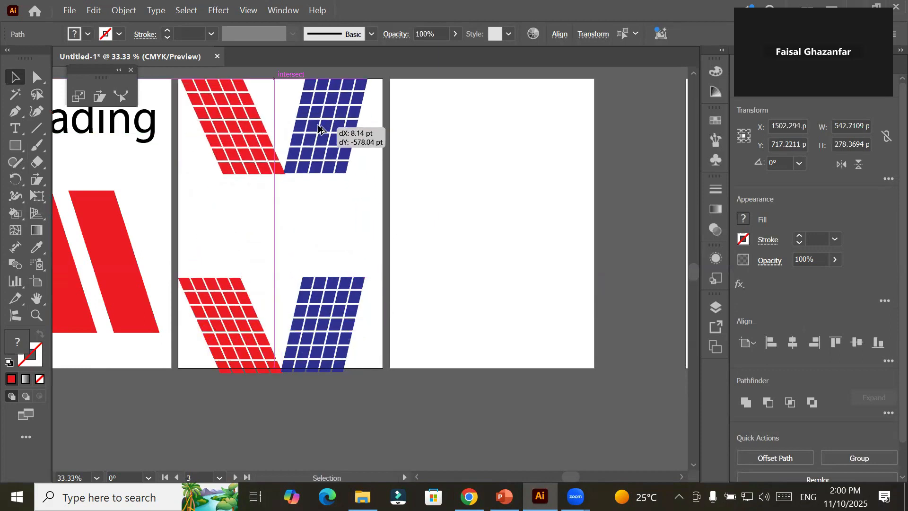
left_click(860, 165)
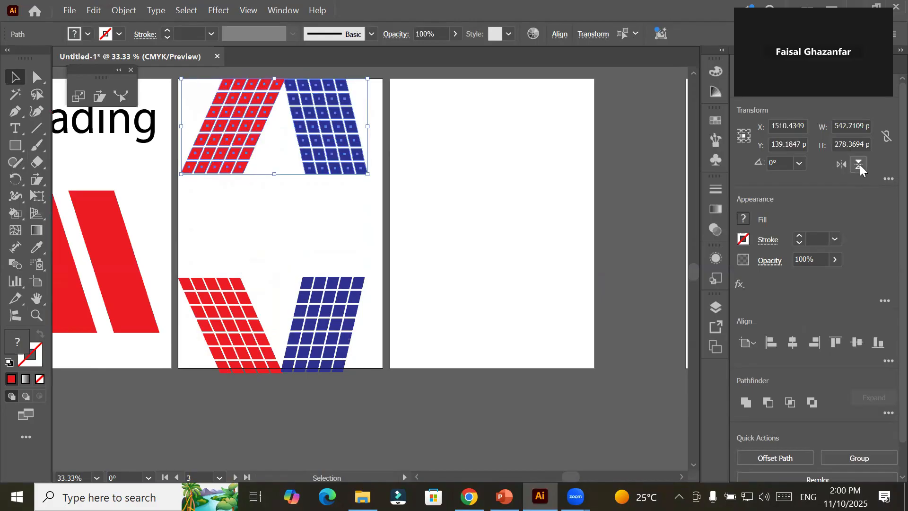
left_click(464, 281)
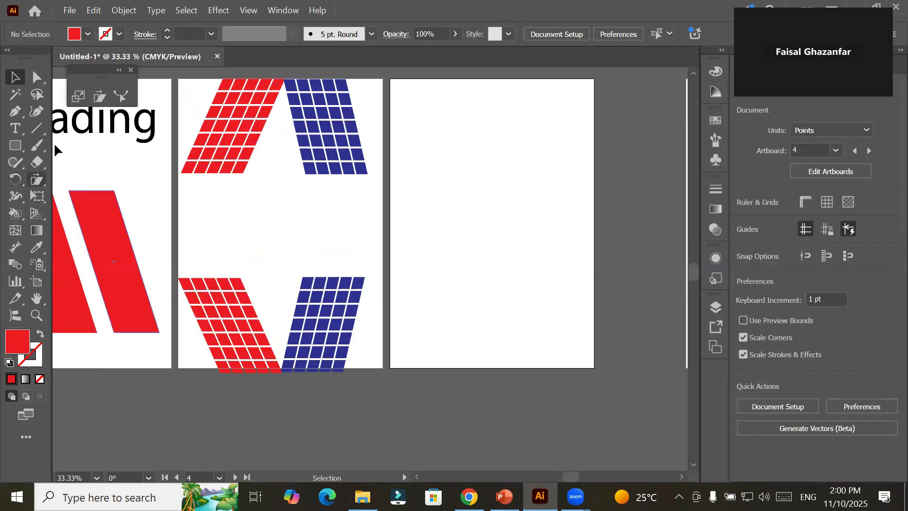
Step: Draw a nearly vertical line about 541 pt long on the empty artboard
left_click(123, 92)
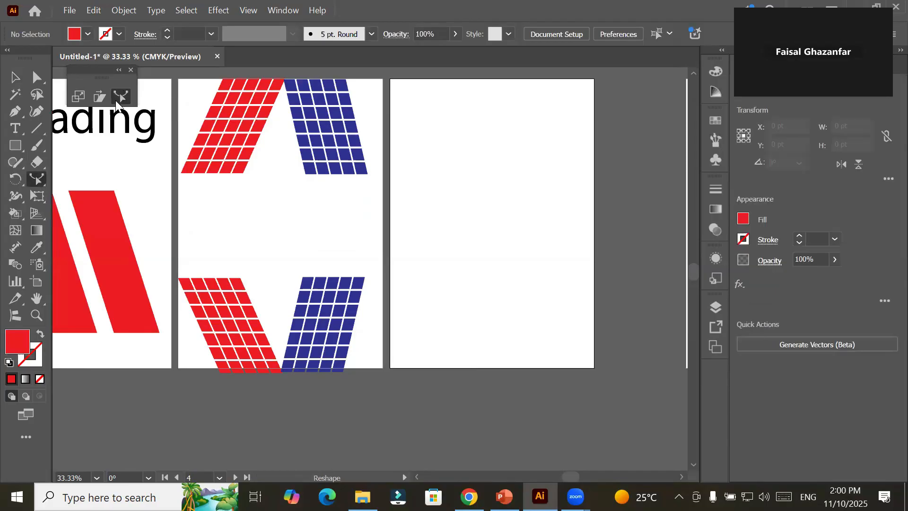
left_click(36, 130)
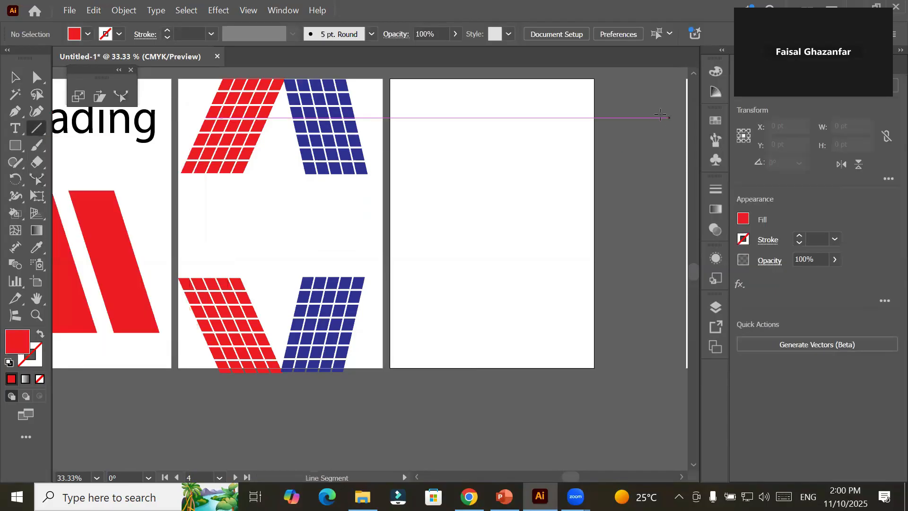
mouse_move(488, 126)
left_mouse_down()
mouse_move(506, 292)
mouse_move(492, 311)
left_mouse_up()
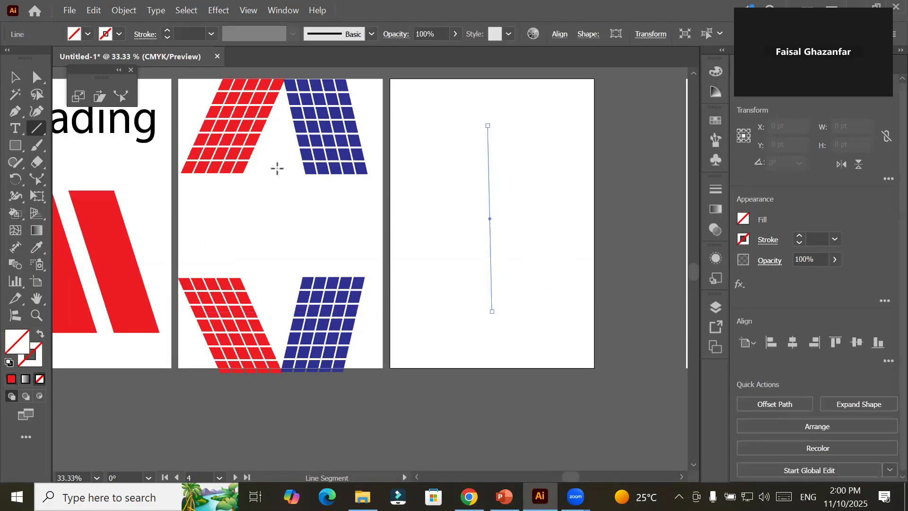
Step: Give the line a black stroke with a weight of 20 pt
left_click(169, 30)
left_click(169, 30)
left_click(169, 30)
left_click(169, 30)
left_click(169, 29)
left_click(169, 30)
left_click(170, 29)
left_click(169, 30)
left_click(170, 30)
left_click(169, 30)
left_click(169, 30)
left_click(170, 30)
left_click(169, 30)
left_click(170, 30)
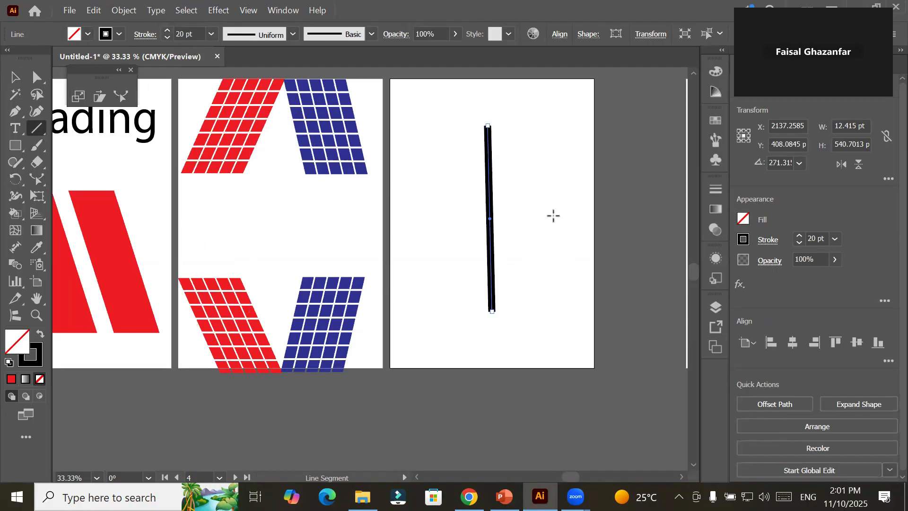
left_click(489, 192)
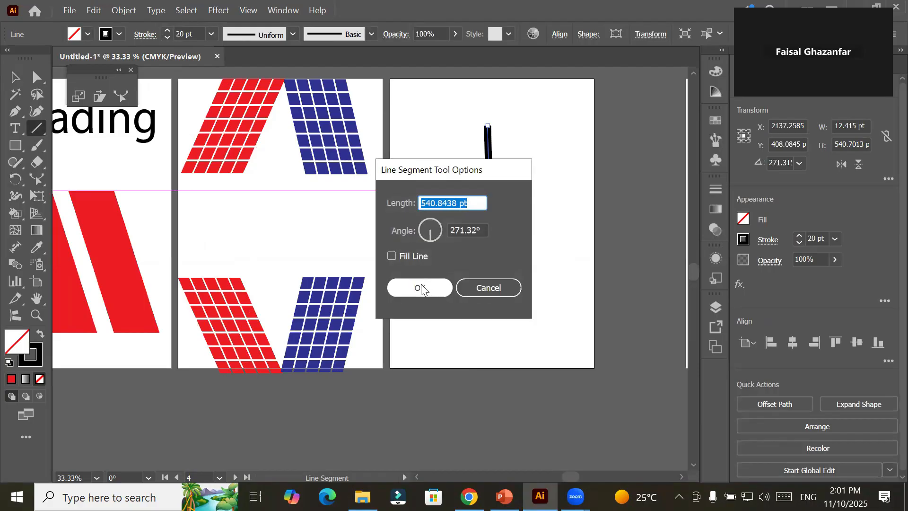
left_click(477, 288)
Step: Use the Reshape tool to shift the line's upper end to the right and bend the line into an S-curve
left_click_drag(36, 180, 98, 215)
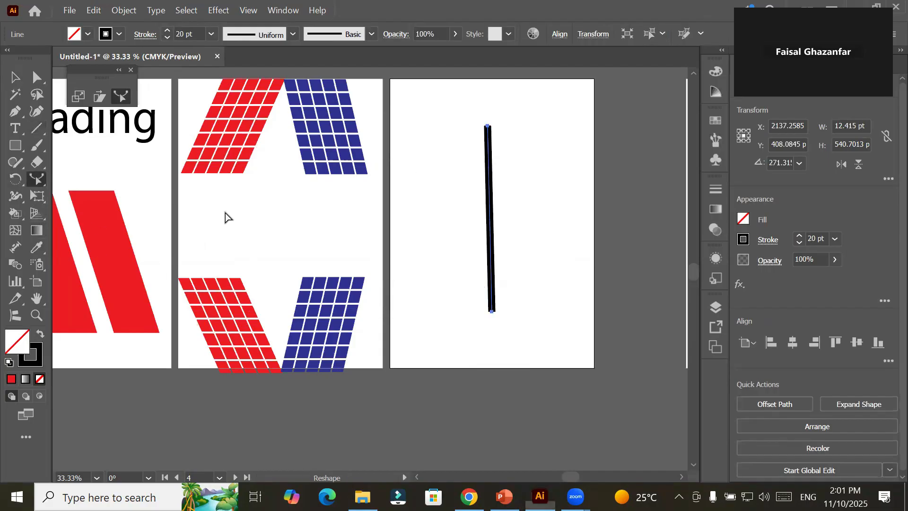
left_click_drag(489, 126, 541, 134)
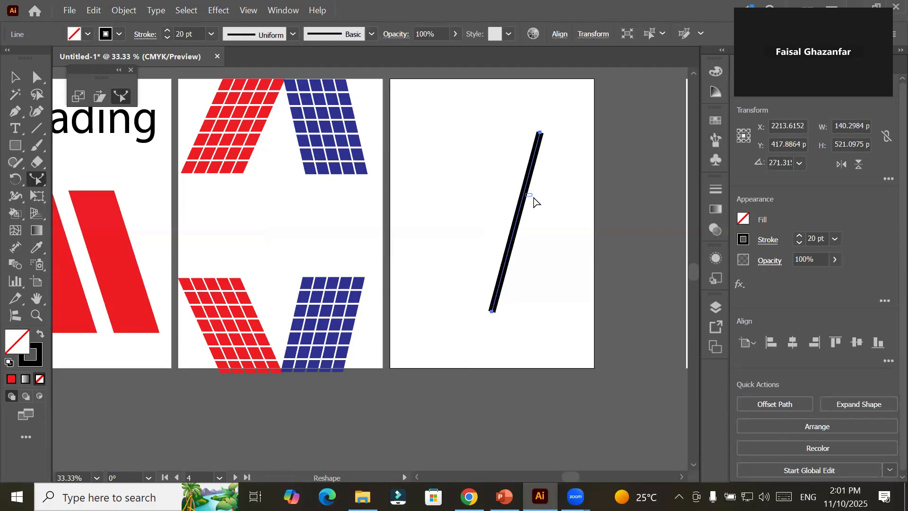
left_click(523, 203)
left_click_drag(522, 203, 522, 228)
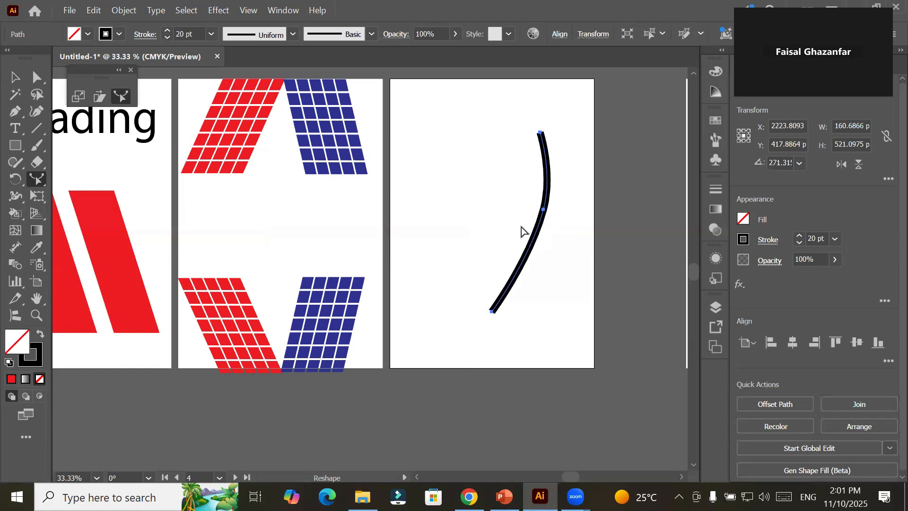
left_click(521, 263)
left_click_drag(522, 266, 476, 233)
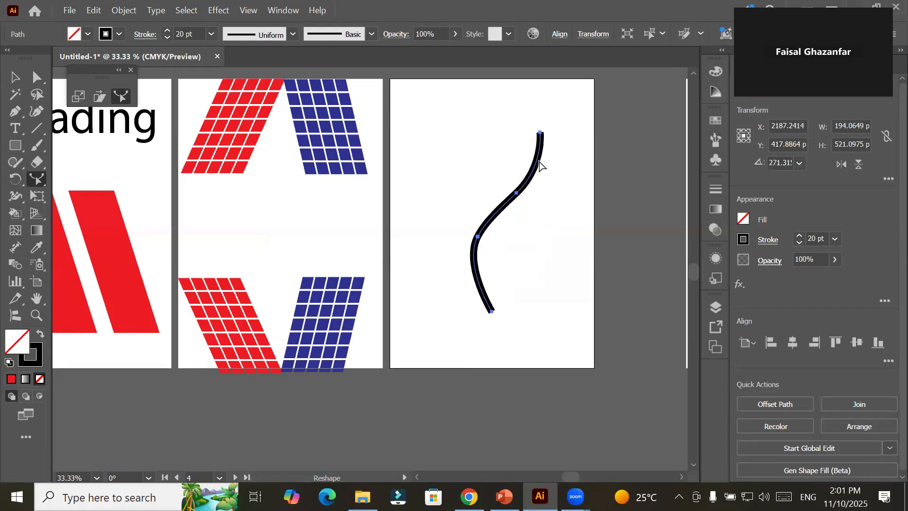
left_click_drag(538, 163, 571, 185)
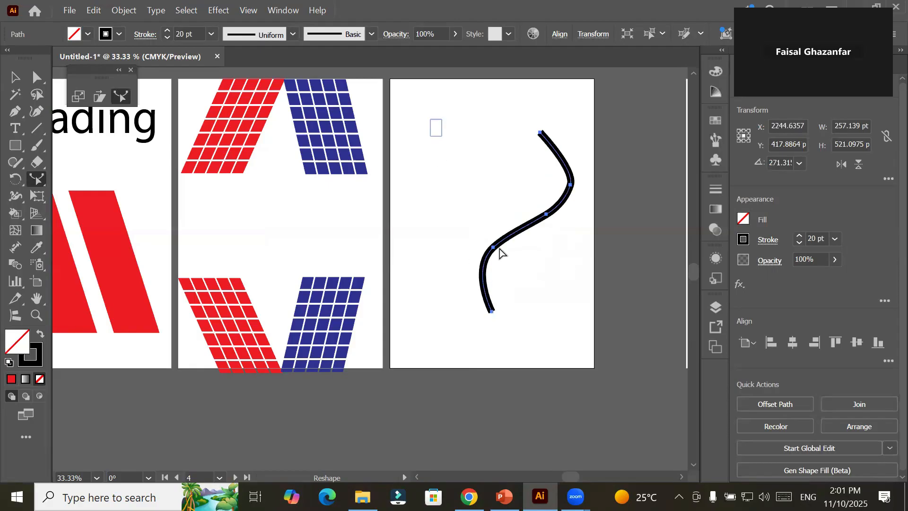
Step: Delete the curved line and draw a tall, narrow rectangle about 103 × 596 pt in its place
key("Delete")
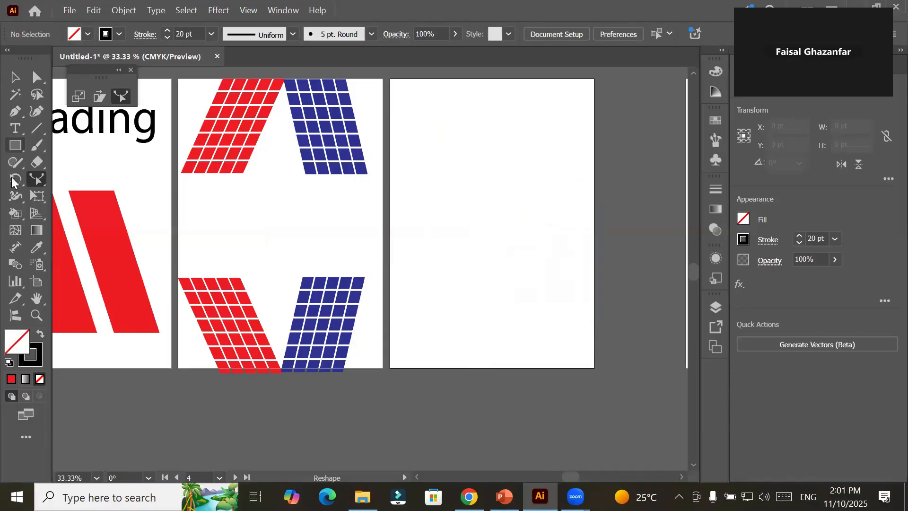
left_click(15, 150)
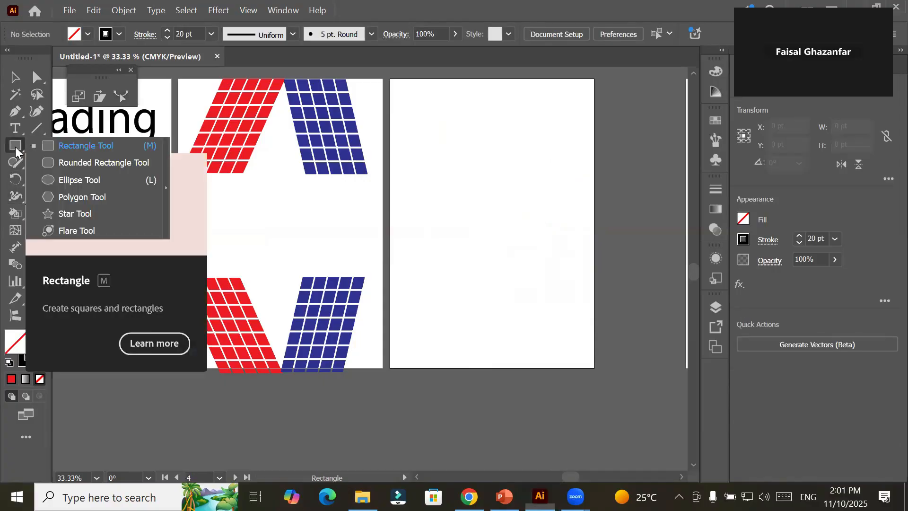
left_click(47, 148)
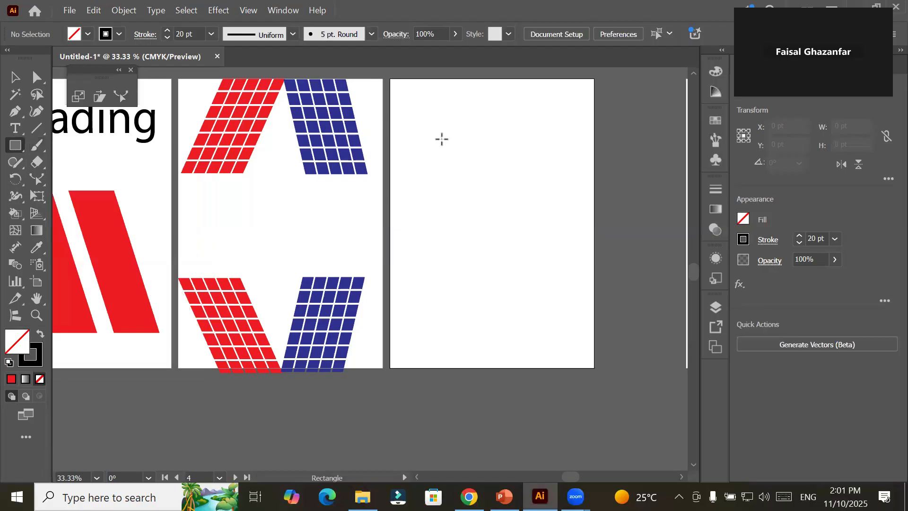
left_click_drag(484, 121, 527, 332)
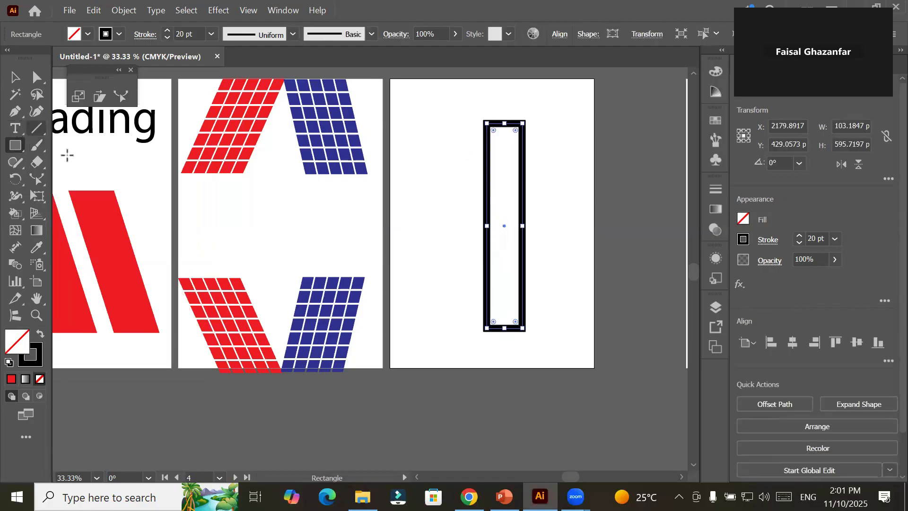
Step: Add anchor points on both long sides of the rectangle with the Reshape tool and shift the shape to the right on the artboard
left_click_drag(40, 177, 100, 212)
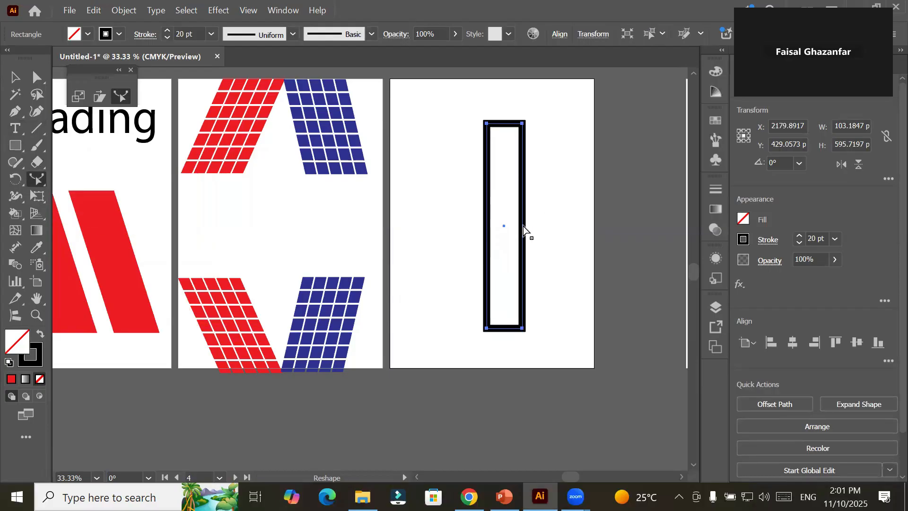
left_click(524, 227)
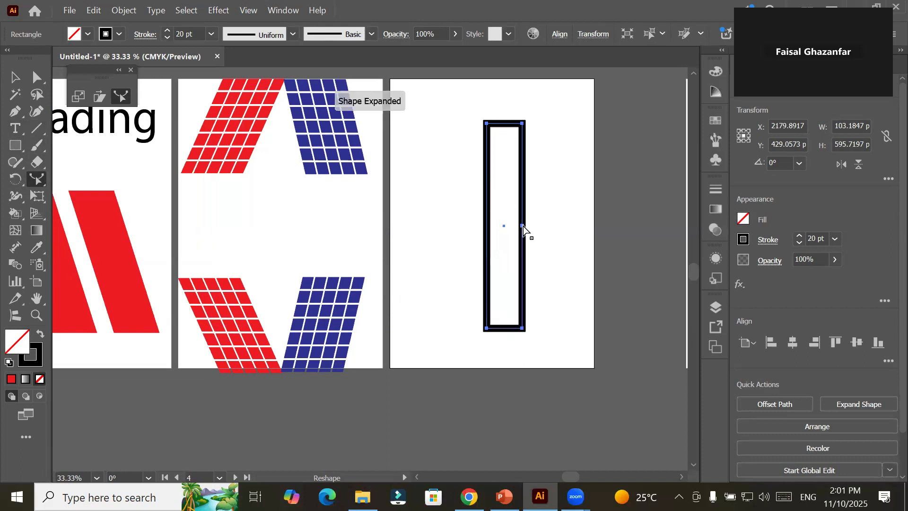
left_click(487, 228)
left_click_drag(487, 227, 438, 224)
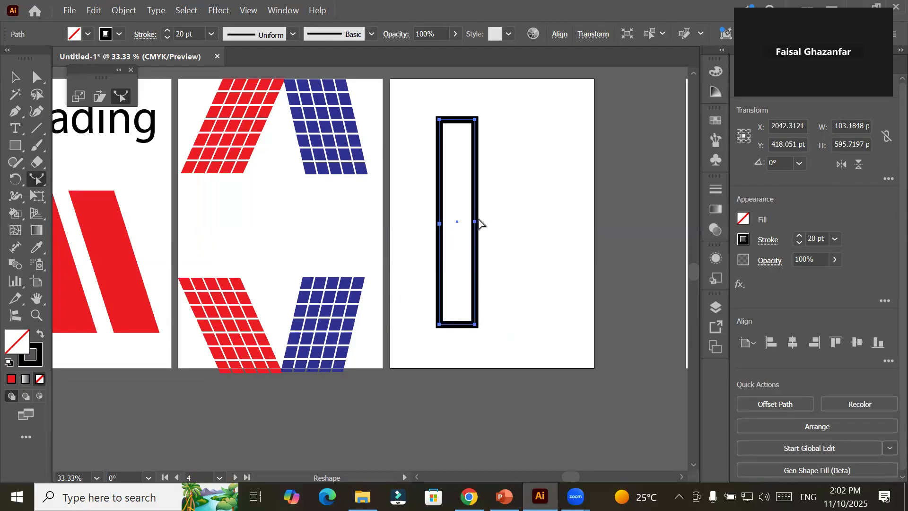
left_click_drag(496, 201, 424, 237)
left_click_drag(475, 224, 524, 226)
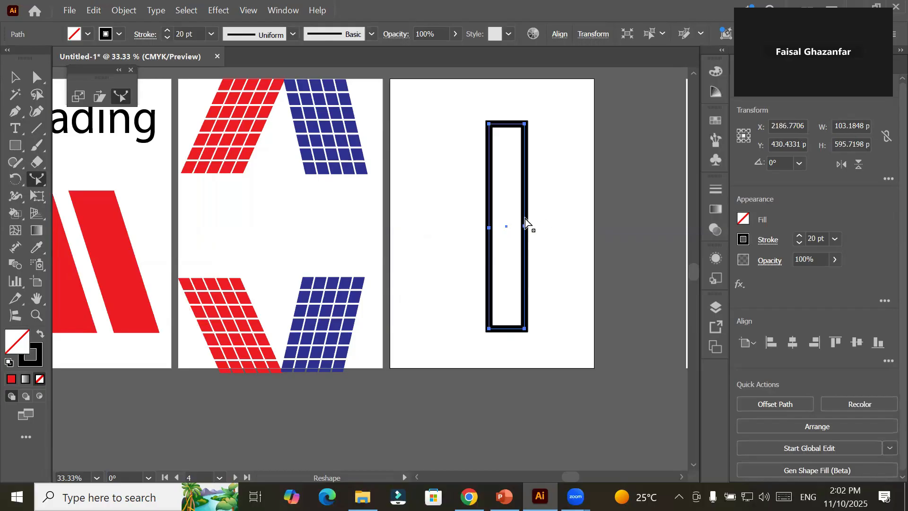
left_click_drag(525, 204, 545, 204)
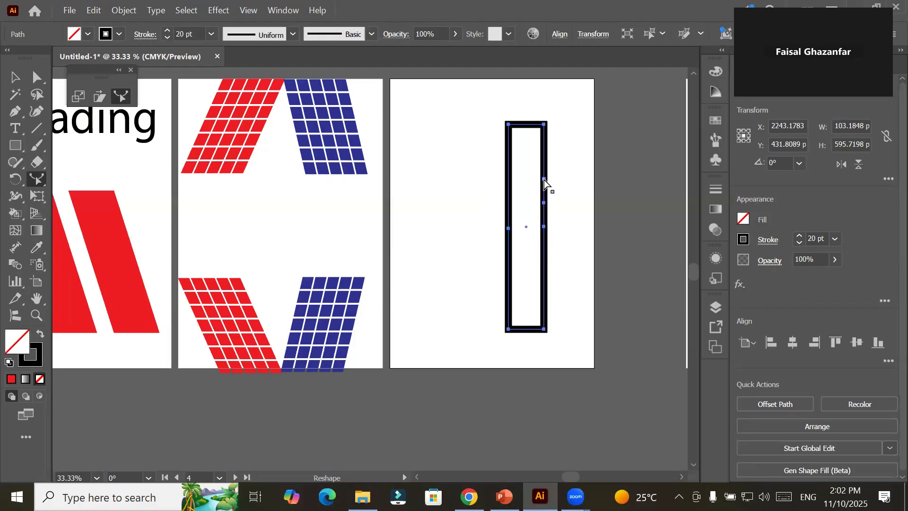
left_click_drag(544, 204, 556, 203)
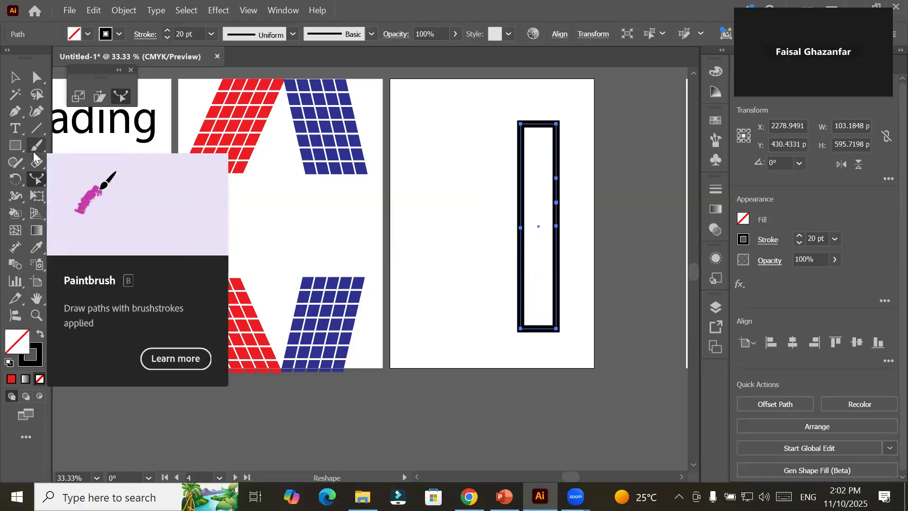
Step: Bend the rectangle's left side outward and its right side into several waves with the Curvature tool
left_click(18, 115)
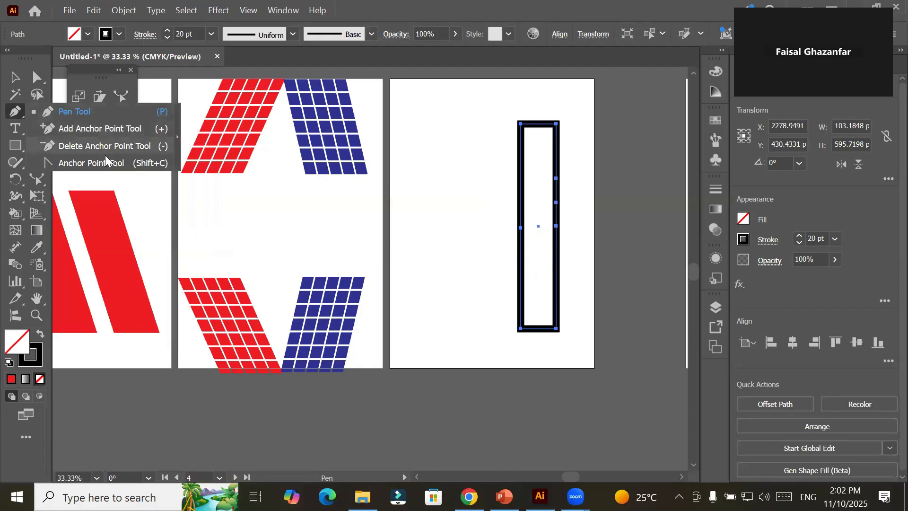
left_click(36, 111)
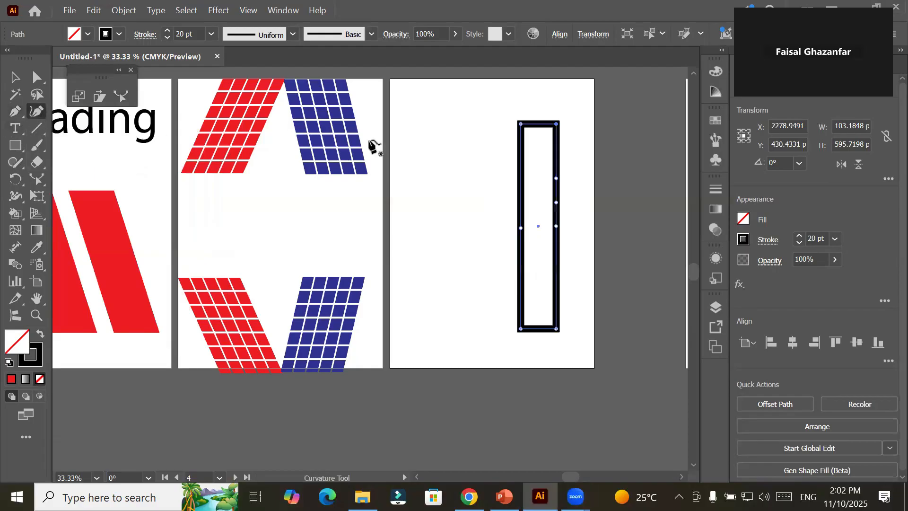
left_click_drag(520, 178, 492, 185)
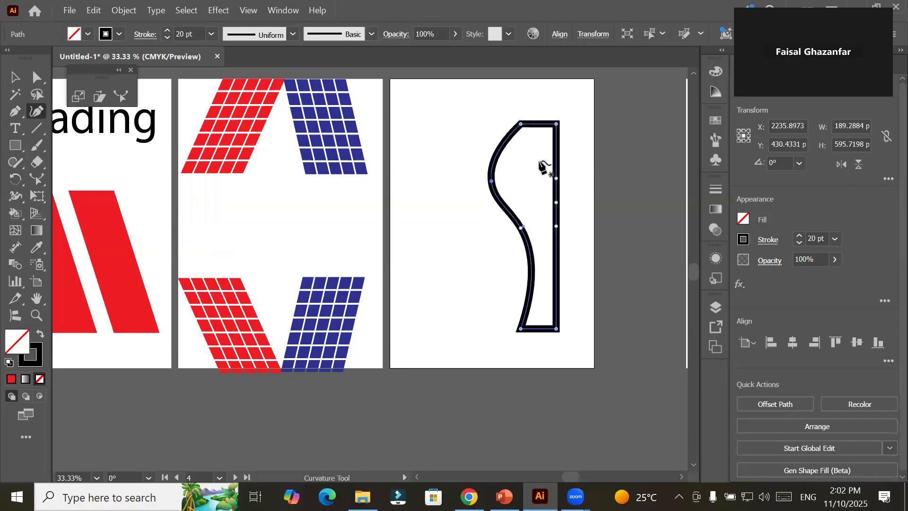
left_click_drag(556, 152, 574, 151)
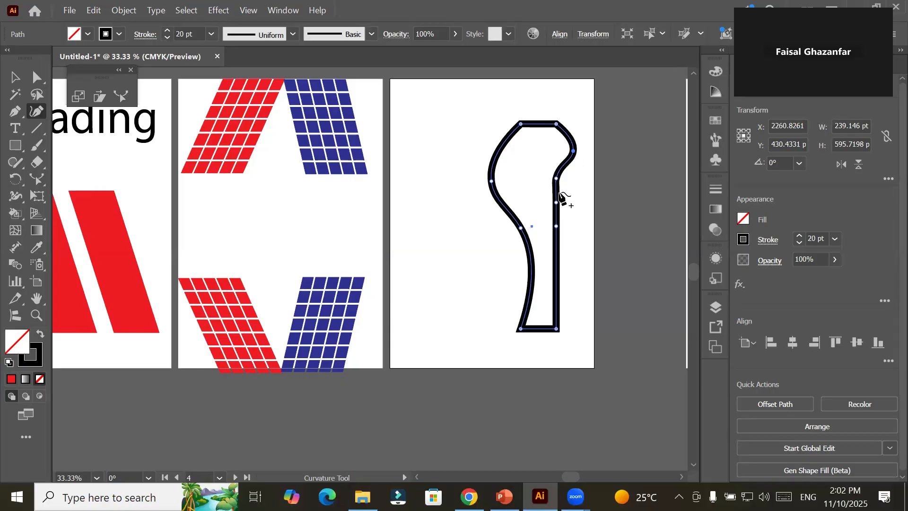
left_click_drag(561, 197, 567, 217)
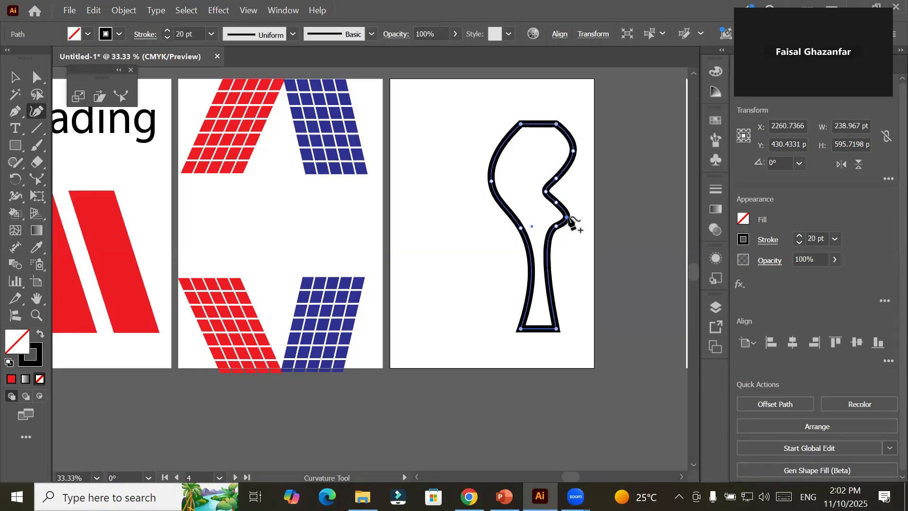
left_click(555, 274)
left_click_drag(556, 274, 568, 271)
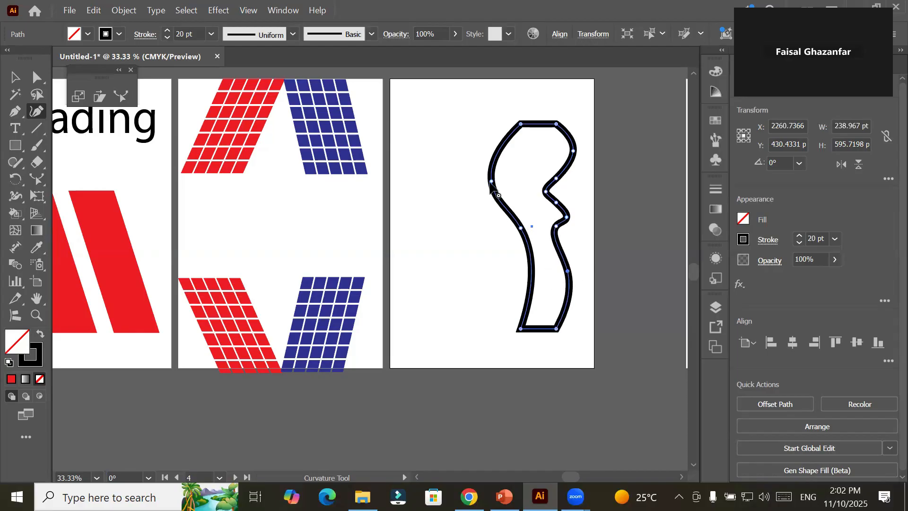
Step: Pull the shape's left curve points and upper-left corner outward, and exaggerate the notch and bulge on its right side
left_click_drag(492, 181, 462, 204)
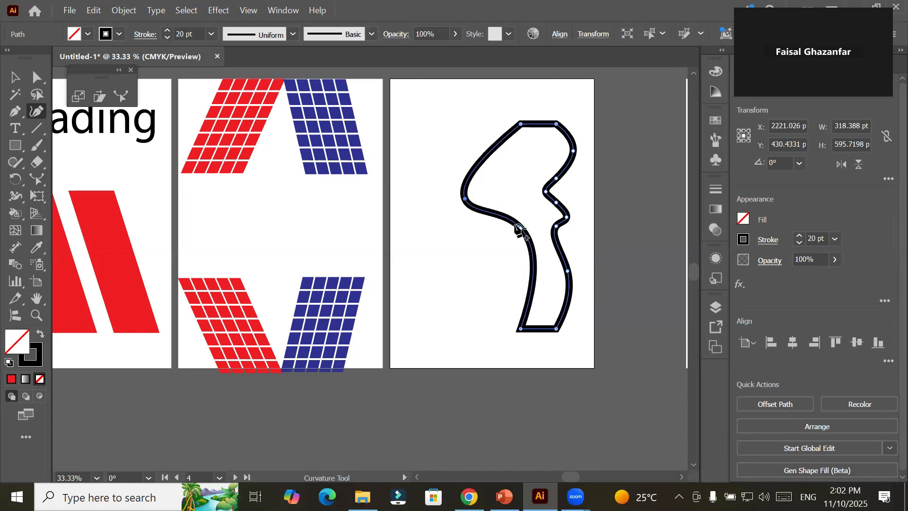
left_click_drag(521, 230, 497, 241)
left_click_drag(521, 124, 481, 128)
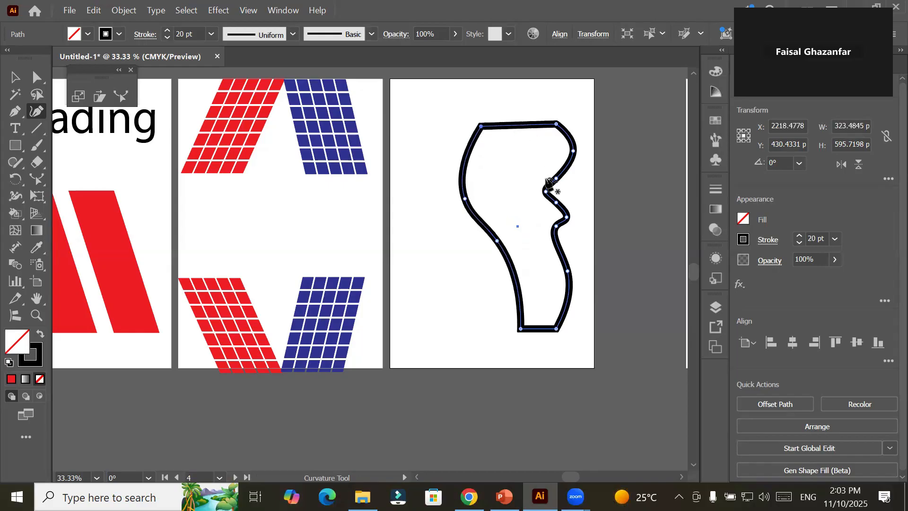
left_click_drag(545, 192, 578, 220)
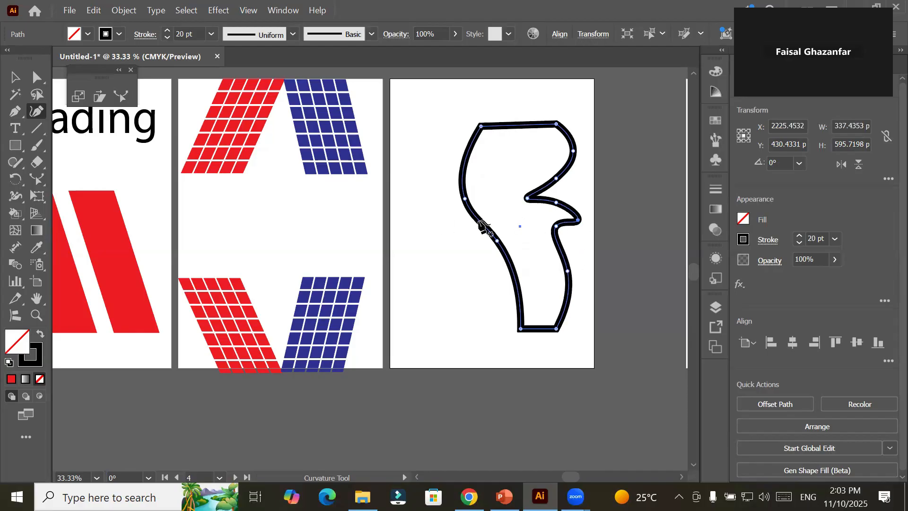
left_click(448, 218)
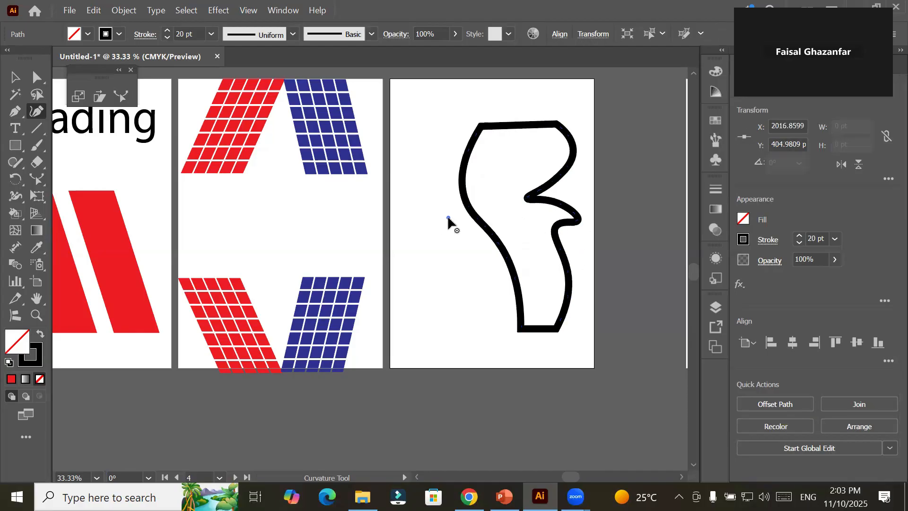
left_click(42, 176)
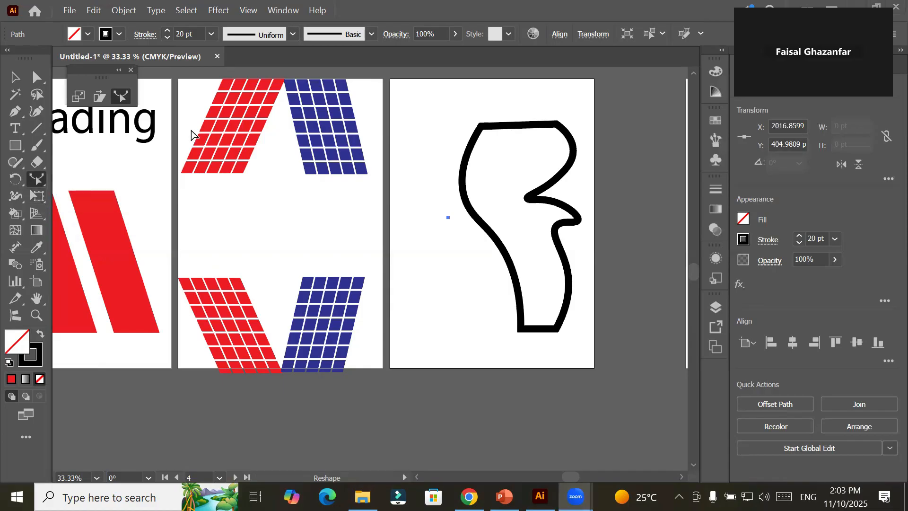
left_click(43, 191)
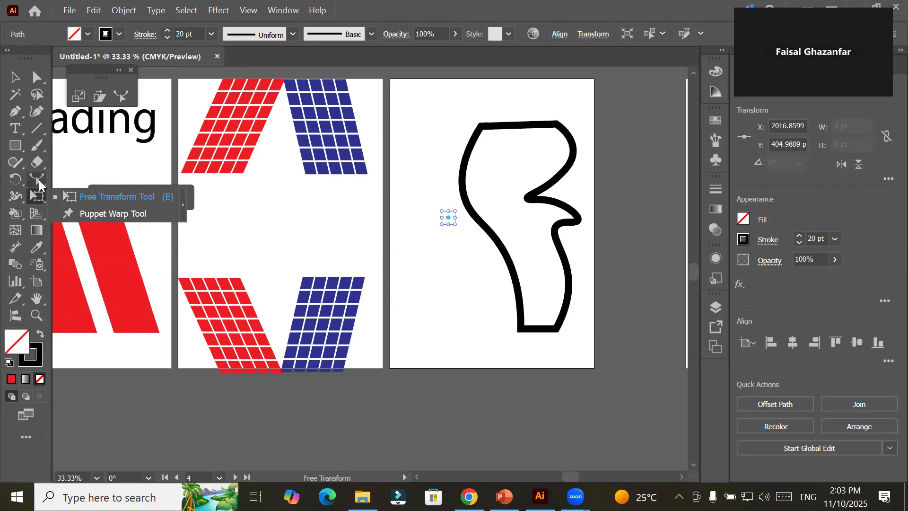
left_click(39, 181)
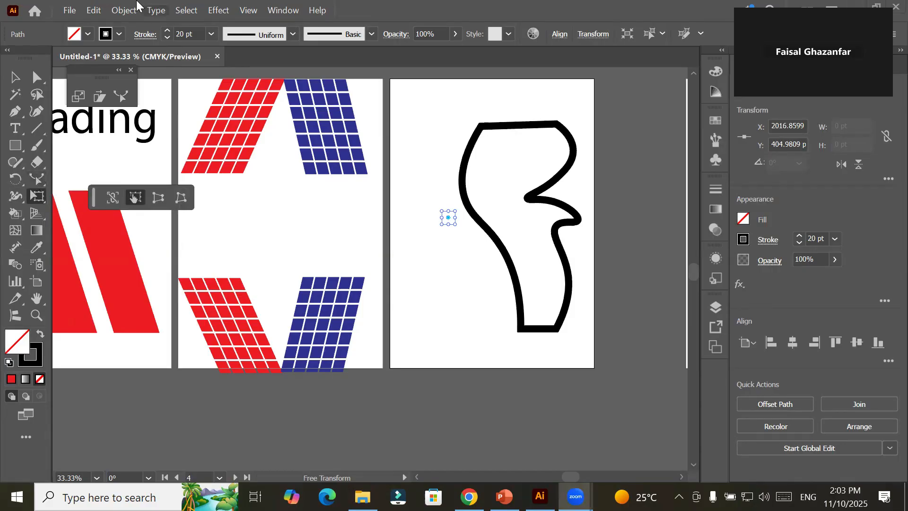
left_click(118, 11)
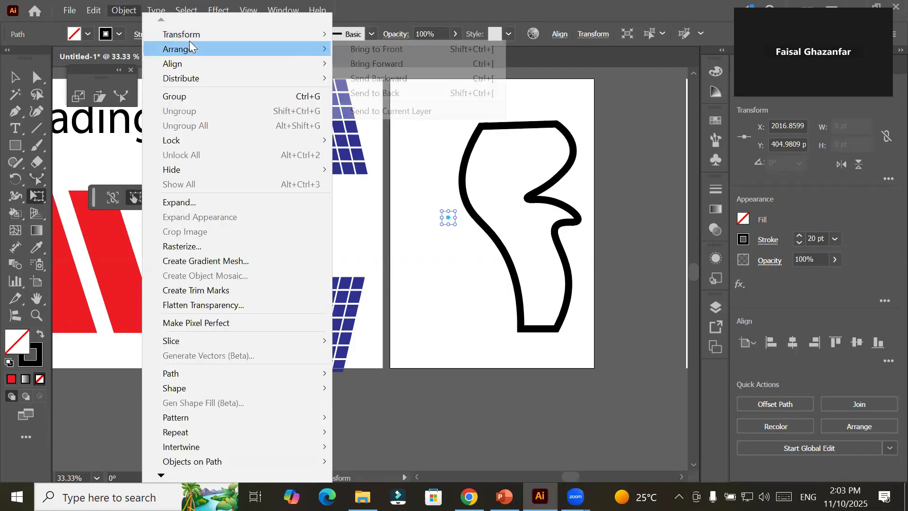
mouse_move(189, 35)
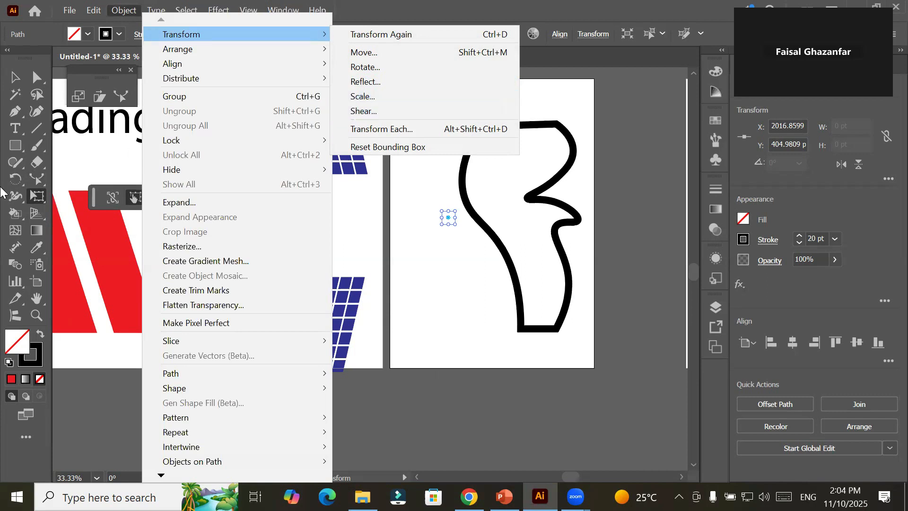
left_click(34, 196)
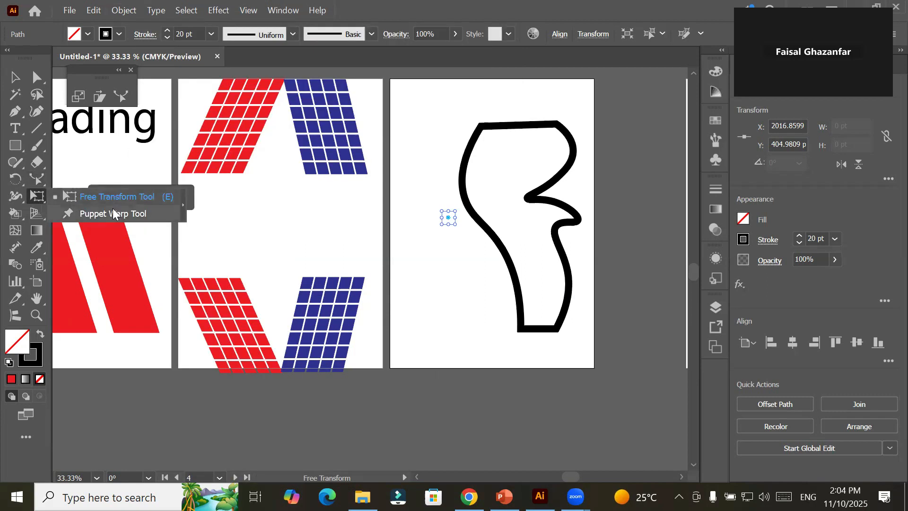
left_click(33, 201)
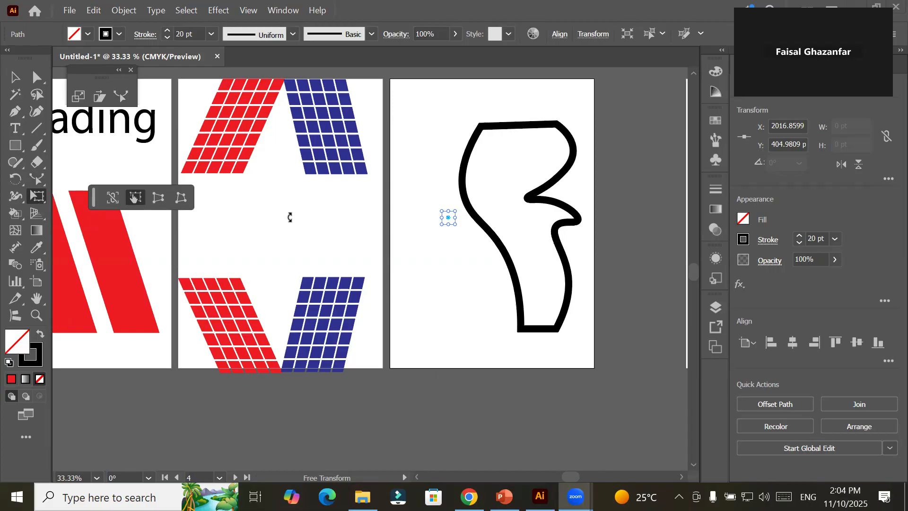
Step: Select all artwork in the document and delete it
left_click(15, 77)
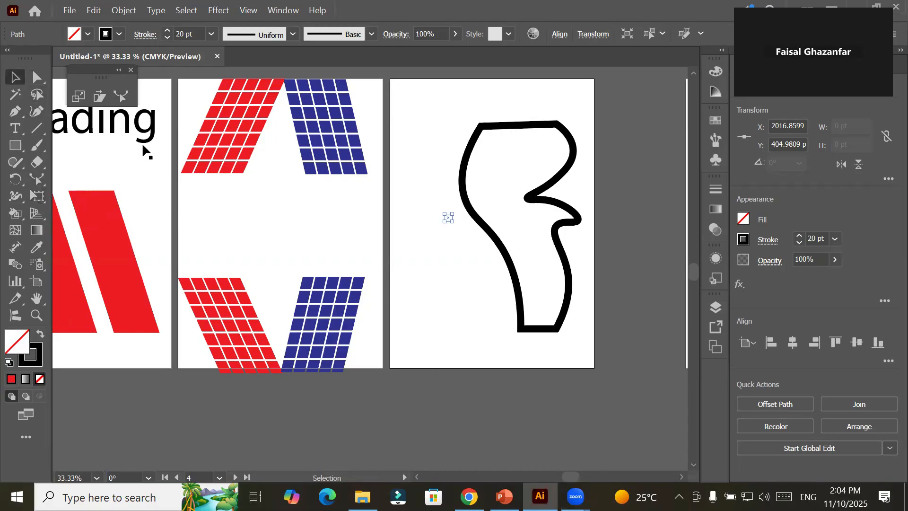
left_click(251, 205)
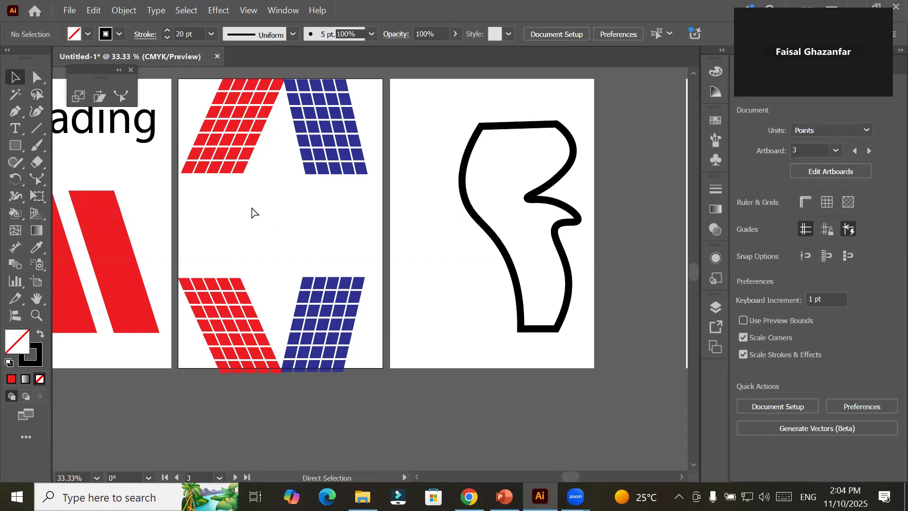
key("ctrl+a")
key("Delete")
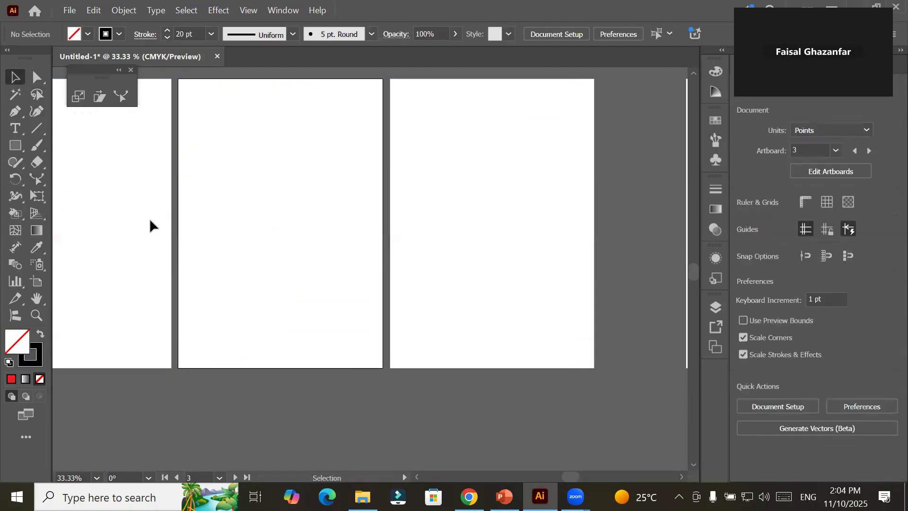
Step: Draw a square about 184 × 184 pt on the first artboard
left_click_drag(112, 198, 517, 243)
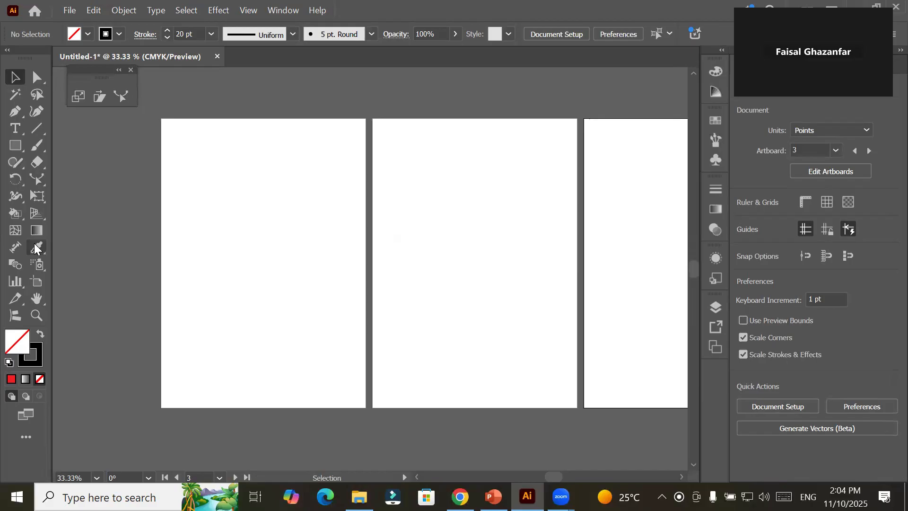
left_click(15, 145)
left_click_drag(221, 221, 287, 288)
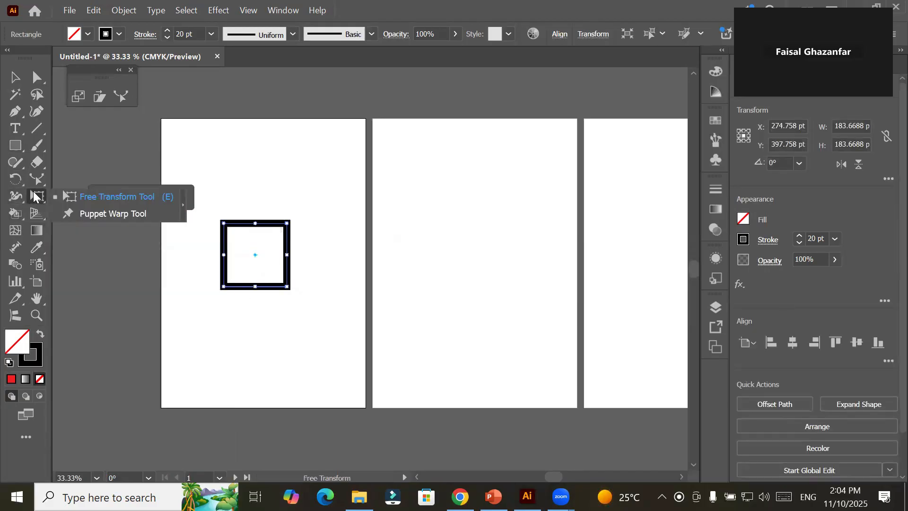
Step: Activate Free Transform for the square, move its option widget above the artboard and close the floating Scale, Shear and Reshape toolbar
left_click(95, 197)
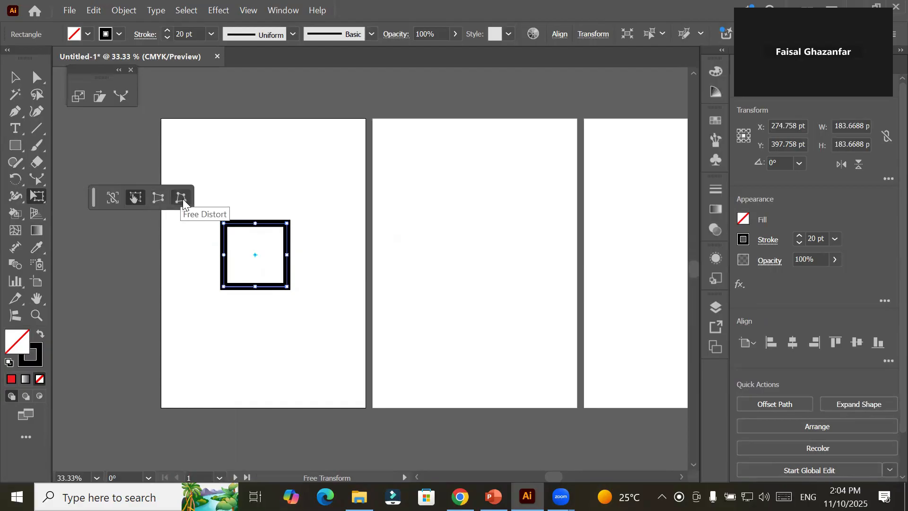
left_click(14, 77)
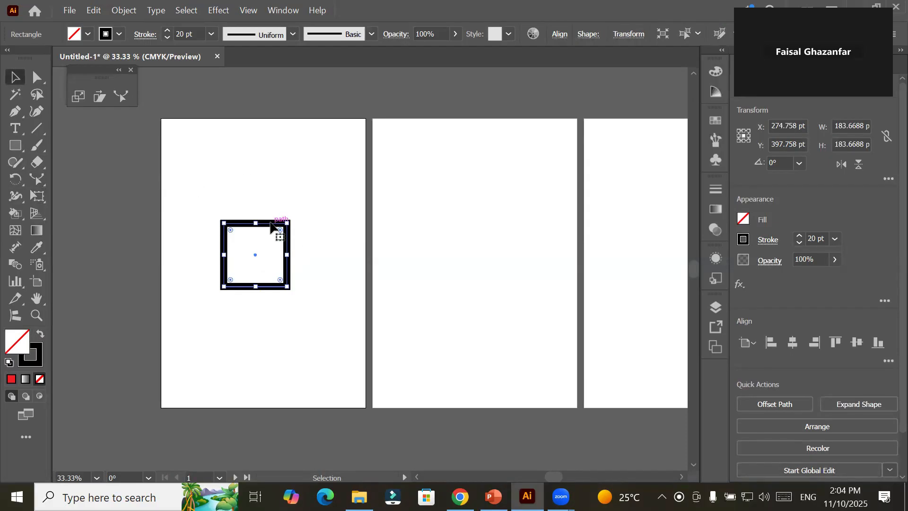
left_click(34, 198)
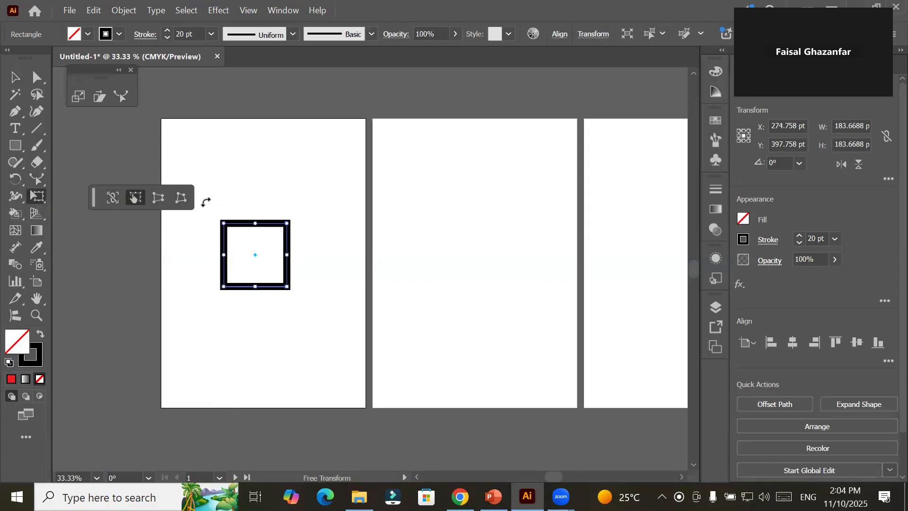
left_click_drag(97, 196, 225, 93)
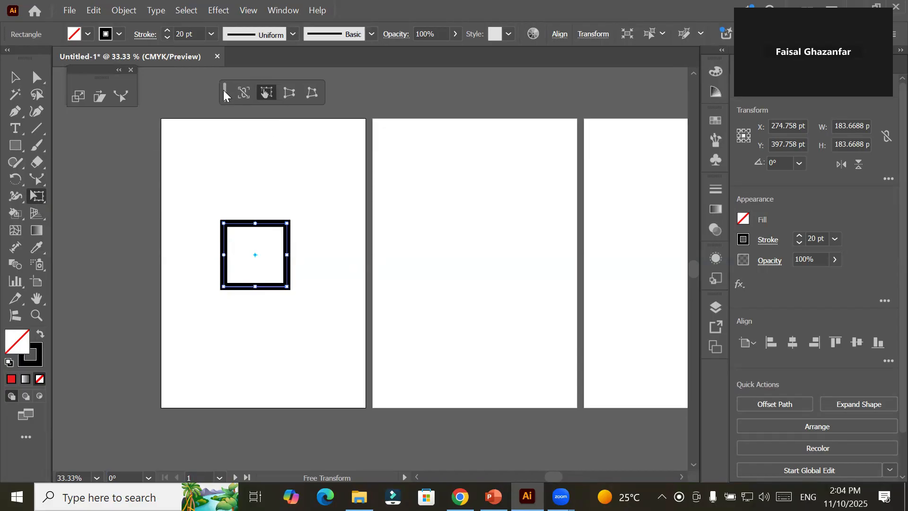
left_click(131, 70)
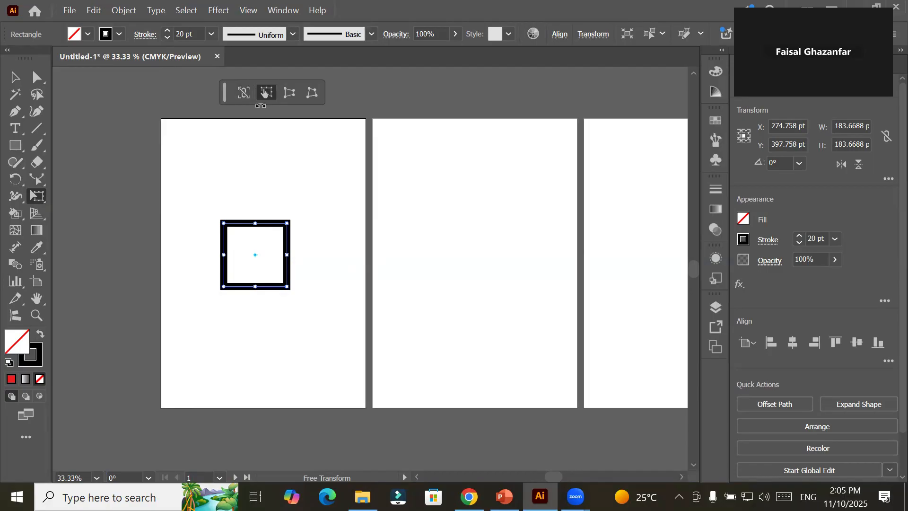
Step: Scale the square up to about 386 pt per side and rotate it to about 315° with Free Transform, enabling Constrain
left_click_drag(286, 222, 355, 231)
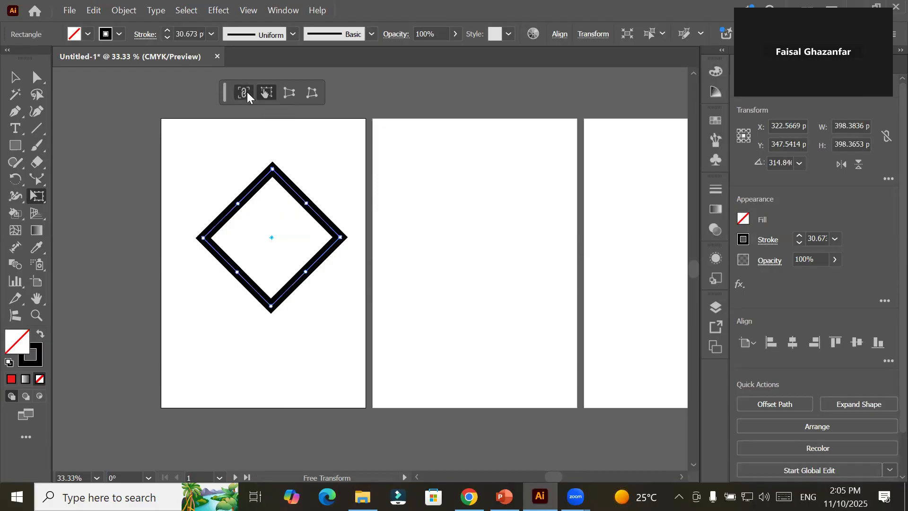
mouse_move(340, 237)
left_mouse_down()
mouse_move(543, 251)
mouse_move(278, 250)
mouse_move(551, 257)
mouse_move(610, 269)
mouse_move(296, 277)
mouse_move(343, 275)
mouse_move(351, 264)
mouse_move(350, 284)
mouse_move(355, 171)
mouse_move(372, 274)
mouse_move(288, 331)
mouse_move(345, 239)
mouse_move(334, 279)
mouse_move(328, 251)
mouse_move(336, 259)
mouse_move(357, 227)
mouse_move(351, 263)
mouse_move(356, 219)
left_mouse_up()
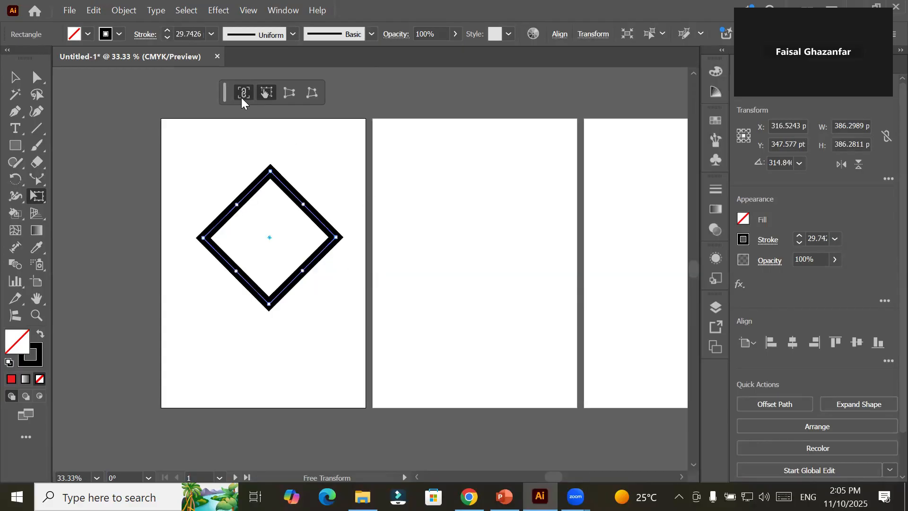
Step: Rotate the square to about 351° and scale it to about 313 × 308 pt with Free Transform
left_click_drag(352, 237, 321, 203)
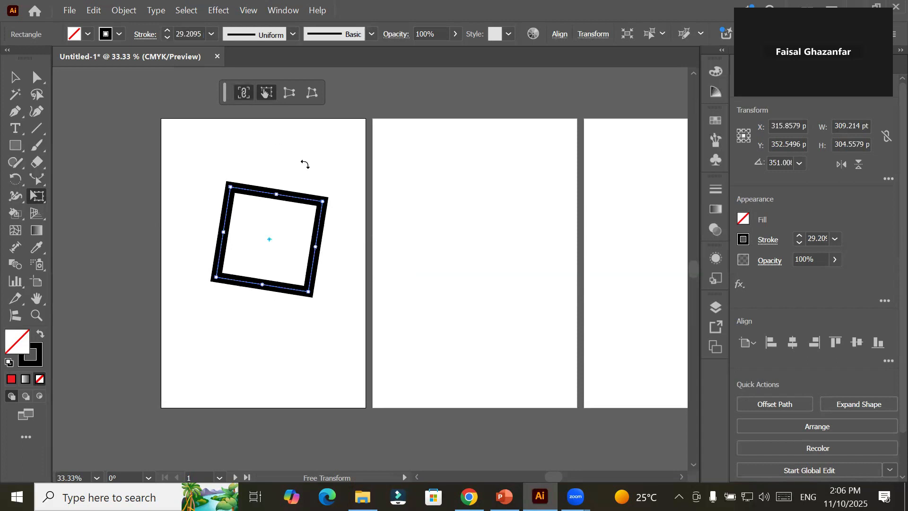
left_click_drag(321, 201, 343, 200)
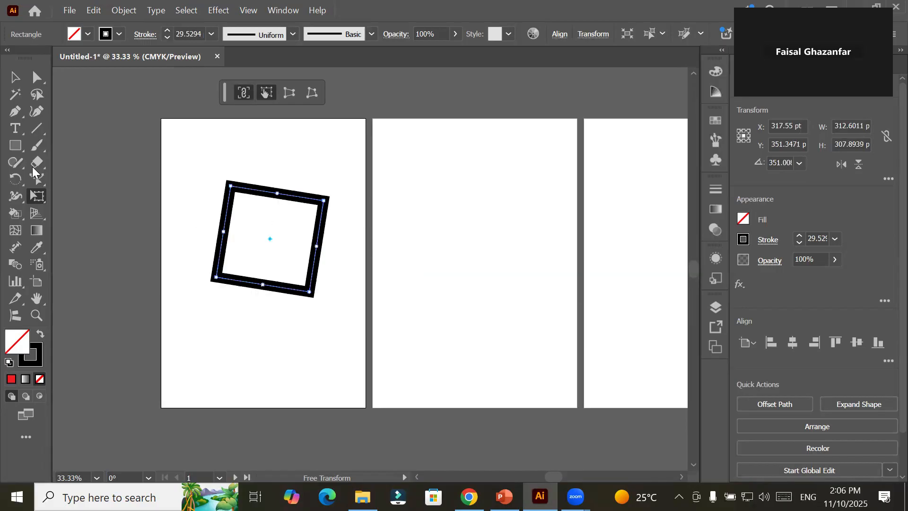
Step: Add the text "SPorts" on the second artboard and enlarge it to about 238 × 140 pt
left_click(15, 128)
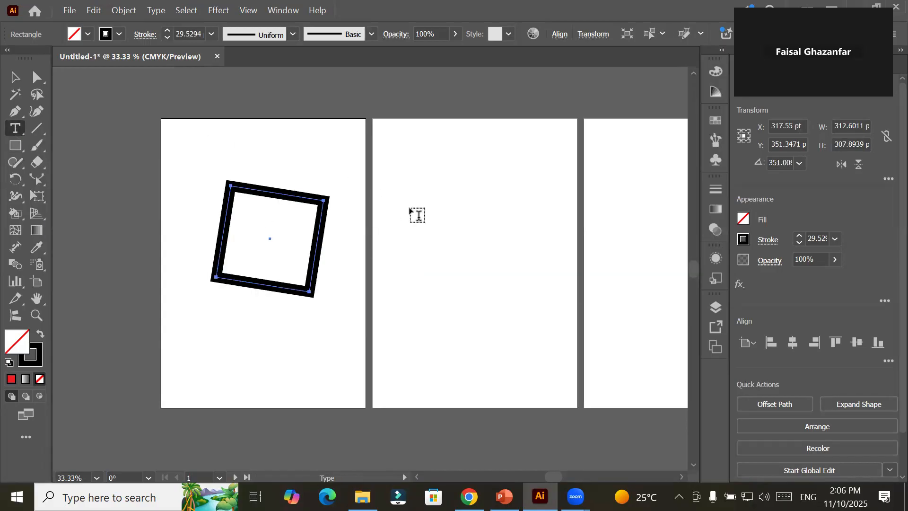
left_click(411, 213)
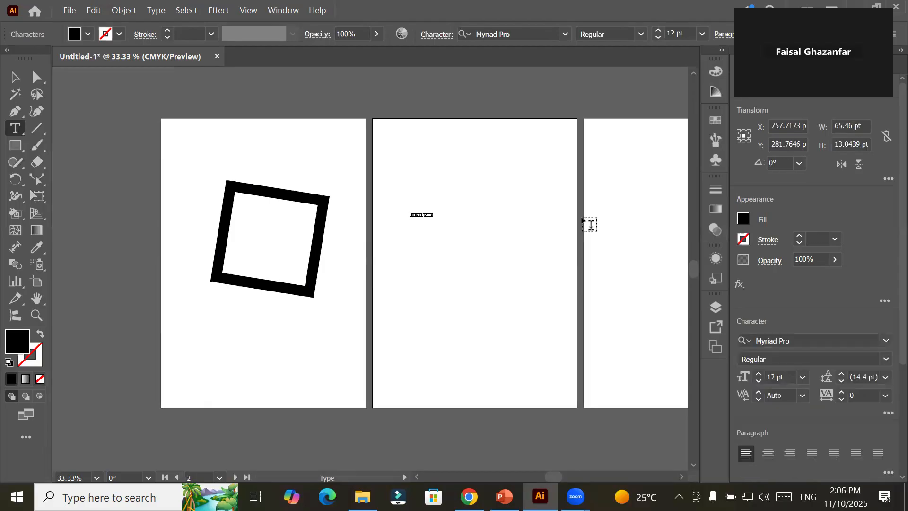
type("sq")
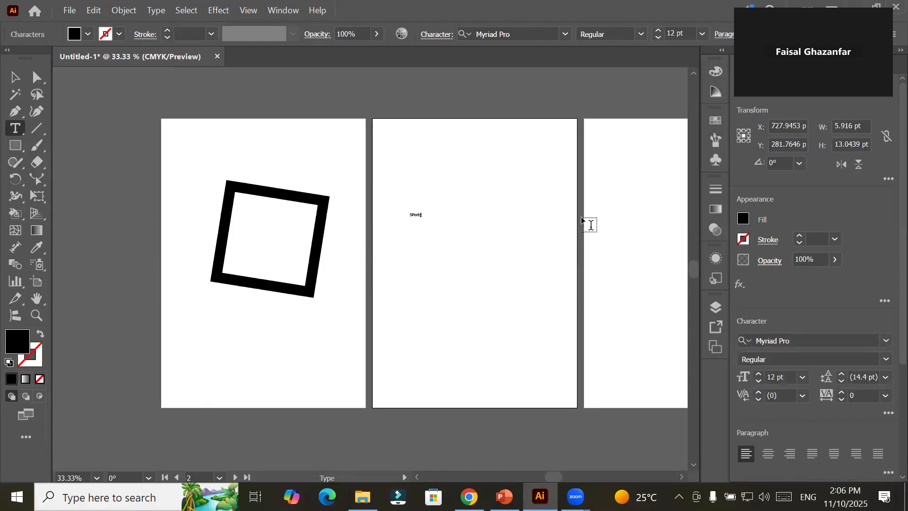
left_click(15, 77)
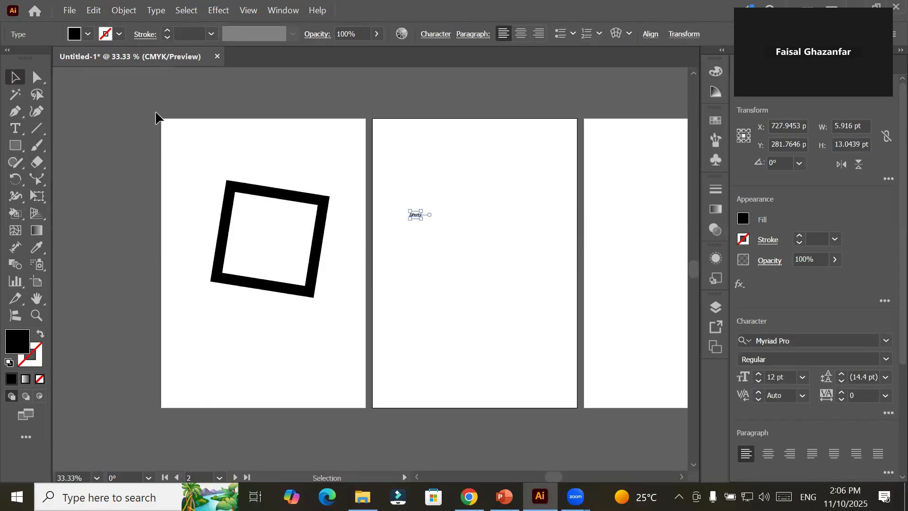
left_click_drag(419, 217, 492, 292)
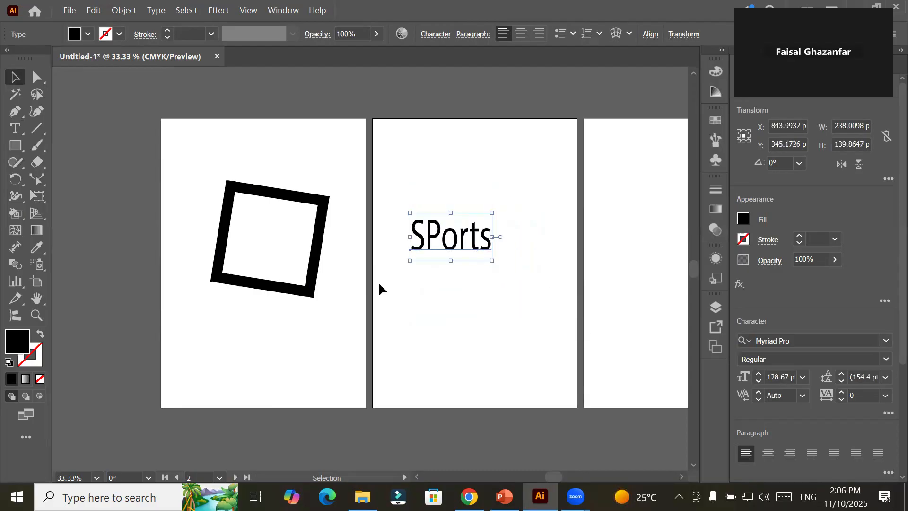
Step: Stretch the "SPorts" text with Free Transform to about 364 × 264 pt and tilt it to about 359°
left_click(37, 197)
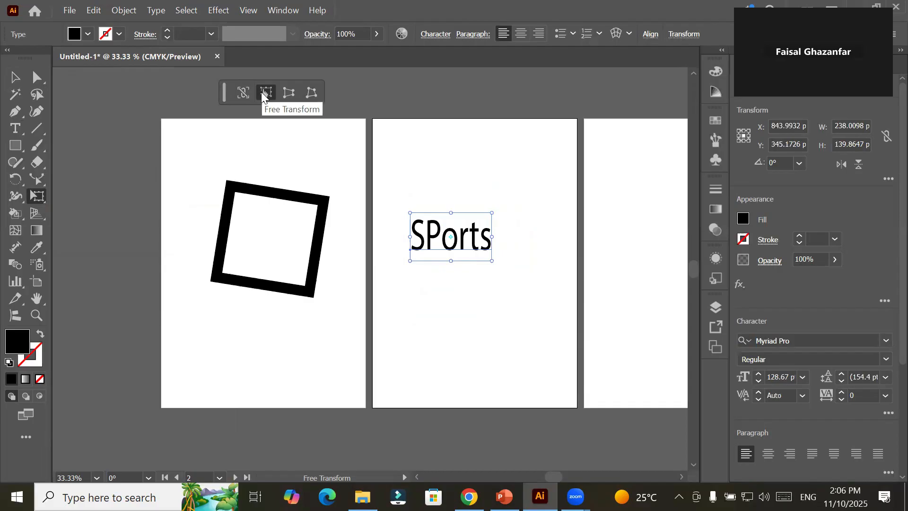
left_click_drag(452, 213, 451, 169)
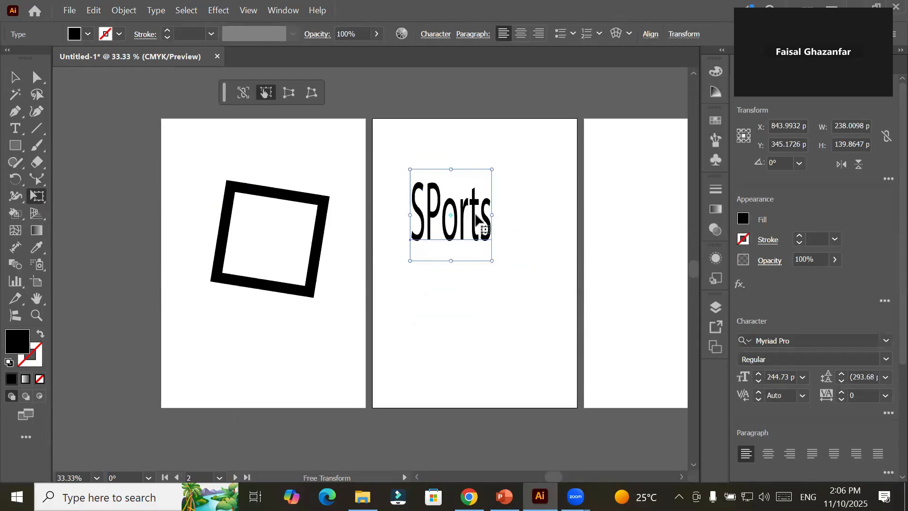
left_click_drag(492, 215, 538, 211)
mouse_move(540, 164)
left_mouse_down()
mouse_move(566, 260)
mouse_move(523, 106)
mouse_move(521, 148)
mouse_move(540, 239)
mouse_move(539, 148)
mouse_move(543, 163)
left_mouse_up()
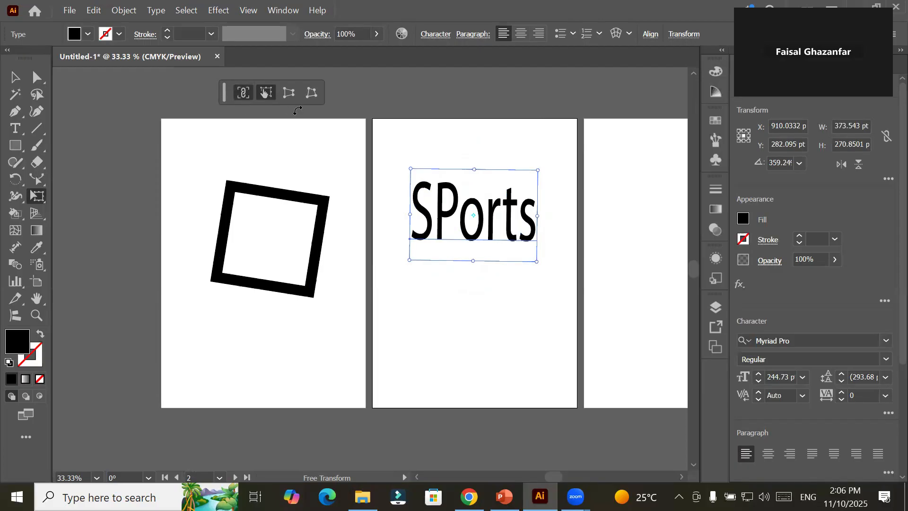
left_click_drag(543, 157, 539, 182)
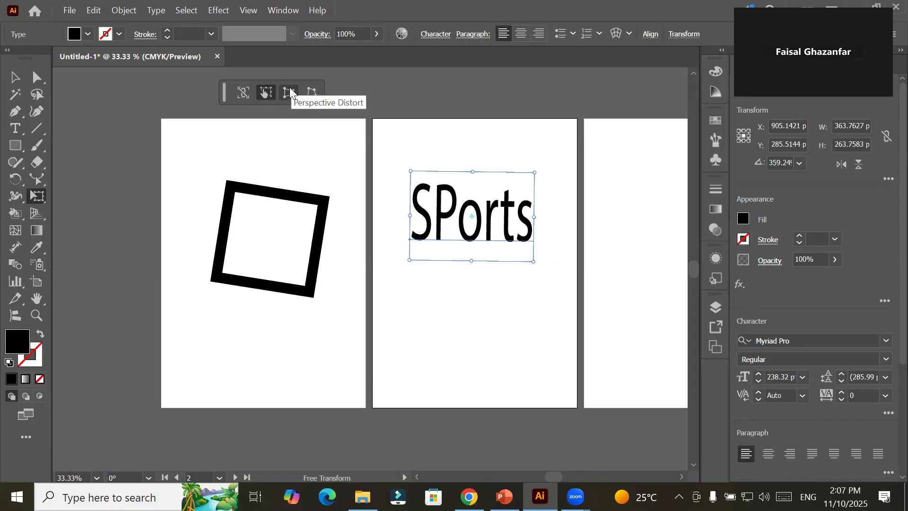
Step: Select all artwork, including the square and the text, and delete it
left_click(16, 81)
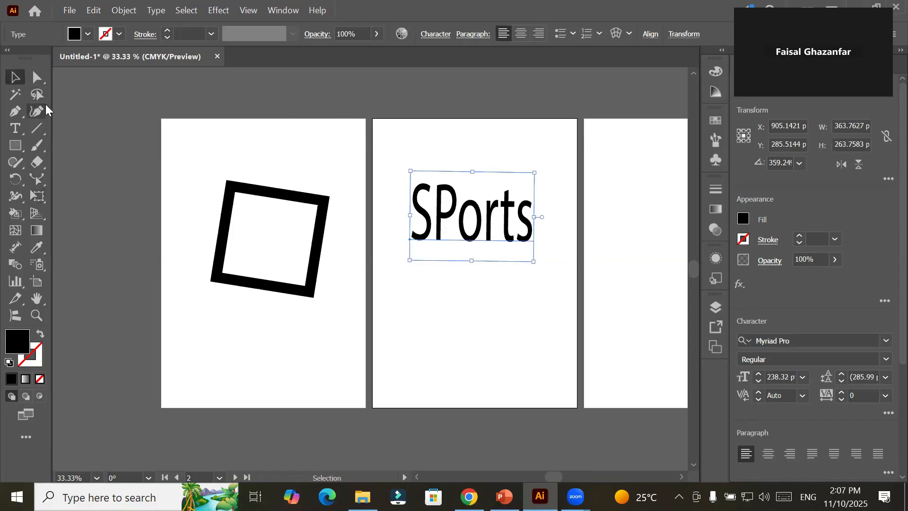
key("ctrl+a")
key("Delete")
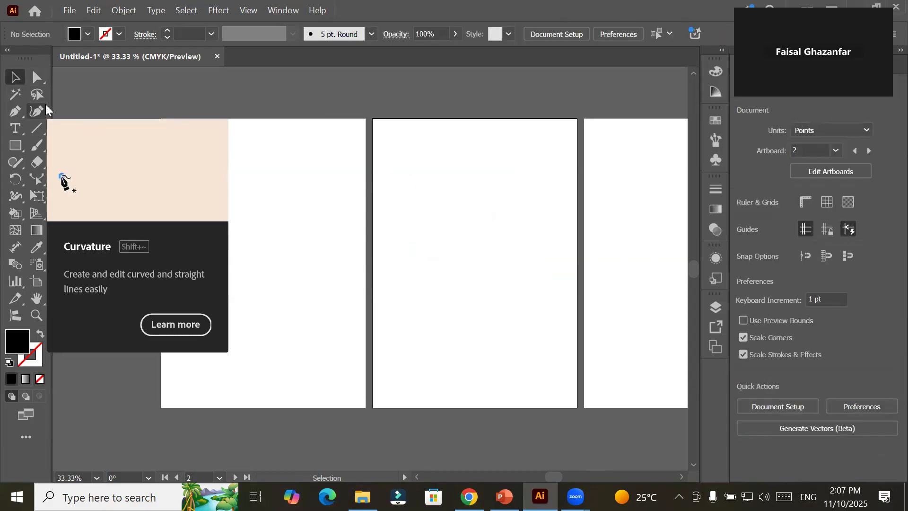
Step: Draw a tall black-filled rectangle about 308 × 770 pt on the first artboard
left_click(15, 128)
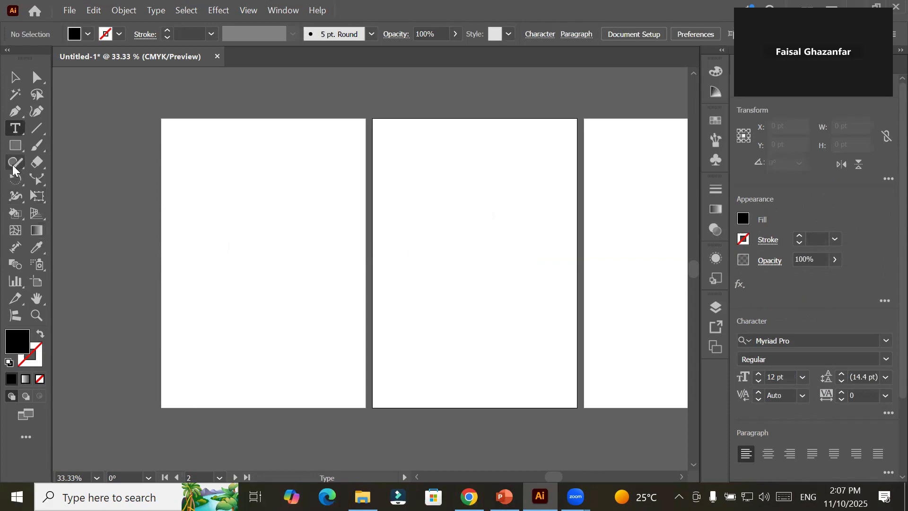
left_click(15, 145)
left_click_drag(222, 138, 327, 403)
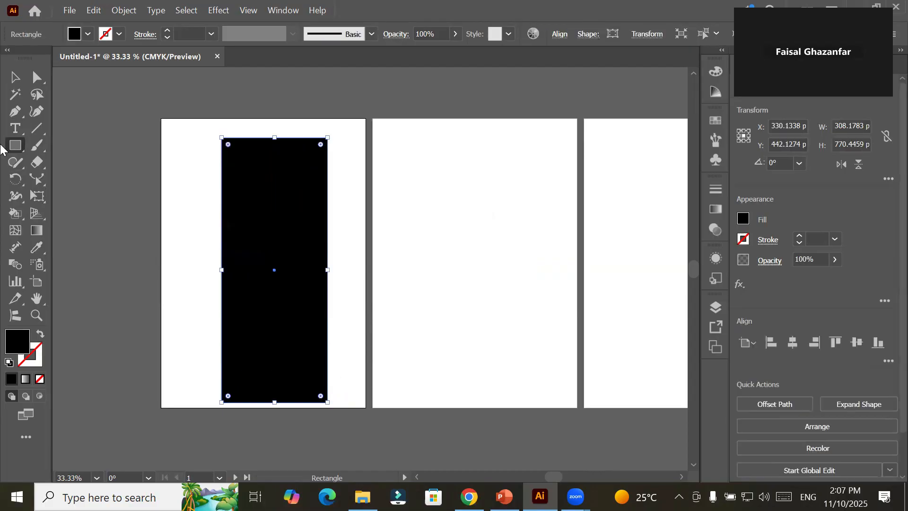
Step: Select the rectangle's two top anchor points and scale them uniformly to 17% about the top edge's midpoint
left_click(38, 75)
left_click_drag(206, 122, 366, 169)
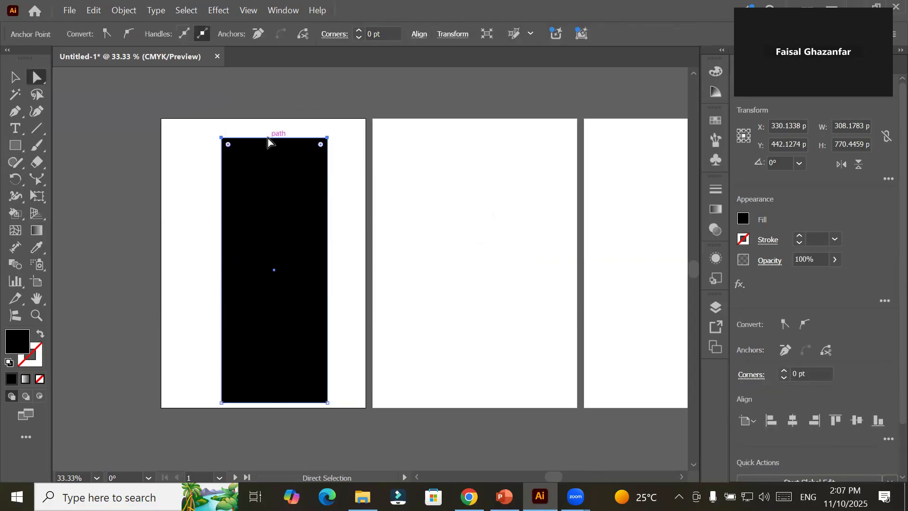
left_click(35, 180)
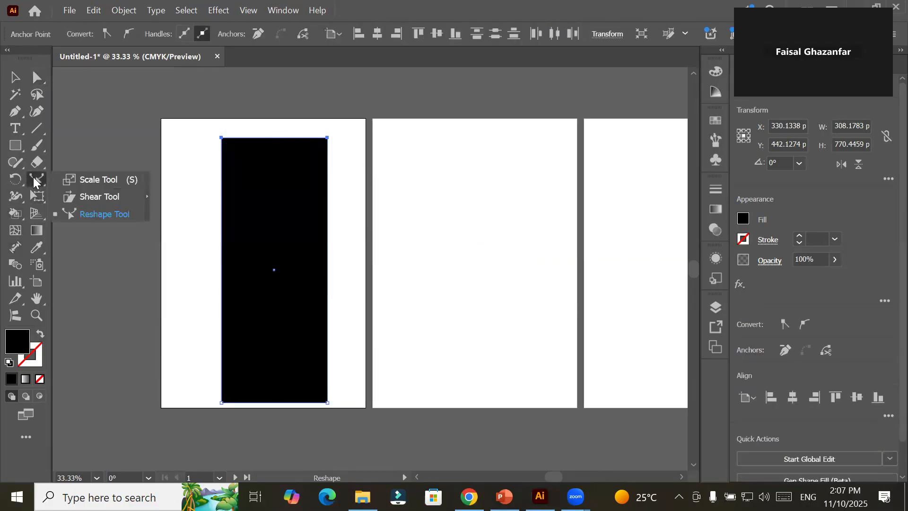
left_click(100, 181)
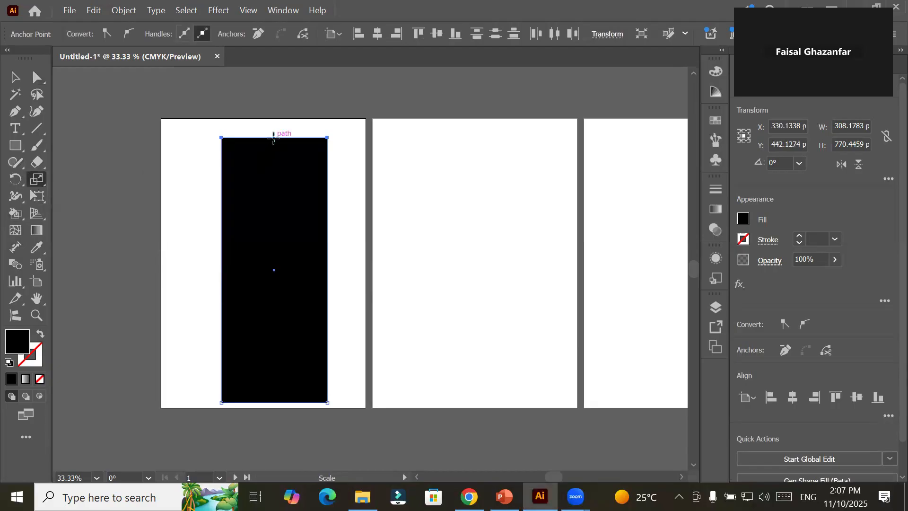
left_click(273, 137, "alt")
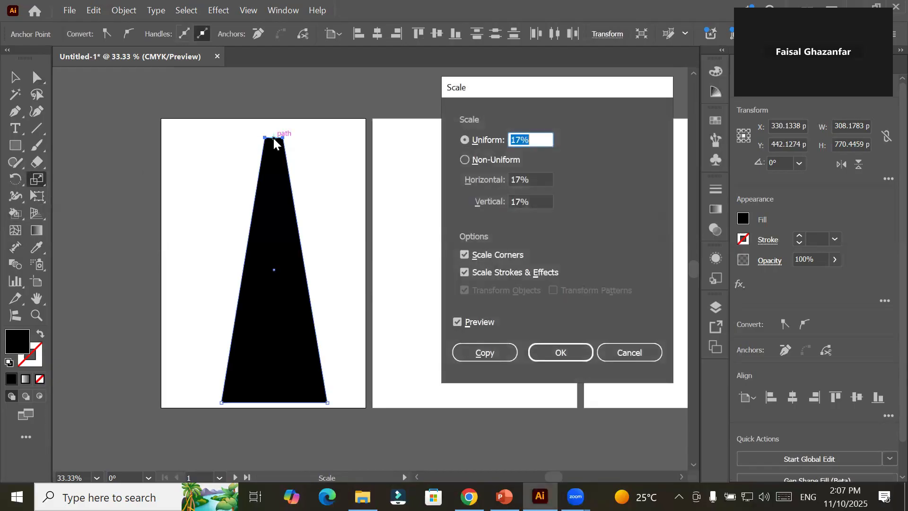
left_click(534, 353)
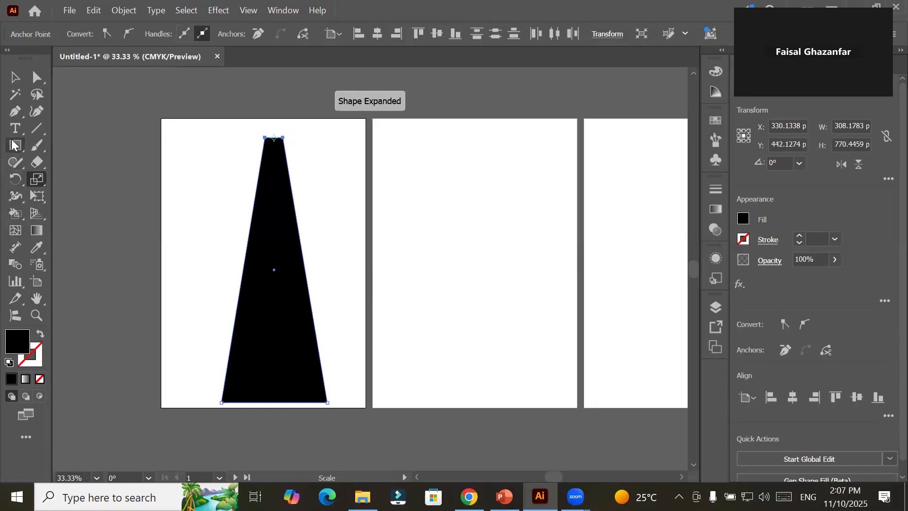
Step: Add the vertical text "Road to sucess" on the second artboard with the Vertical Type tool
left_click(15, 131)
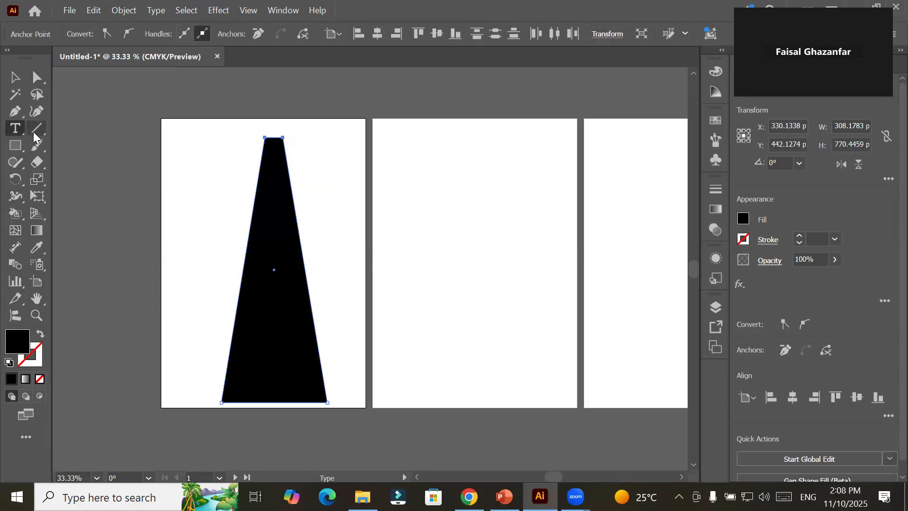
left_click(17, 127)
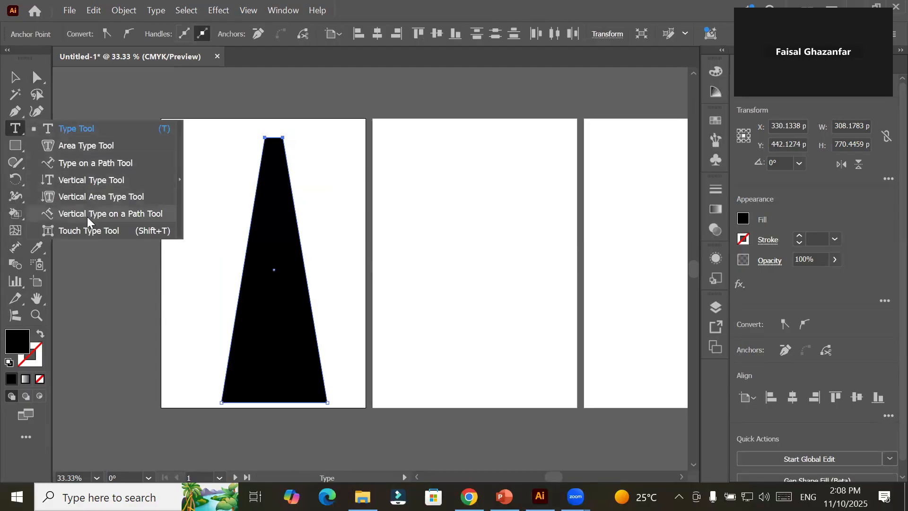
left_click(85, 179)
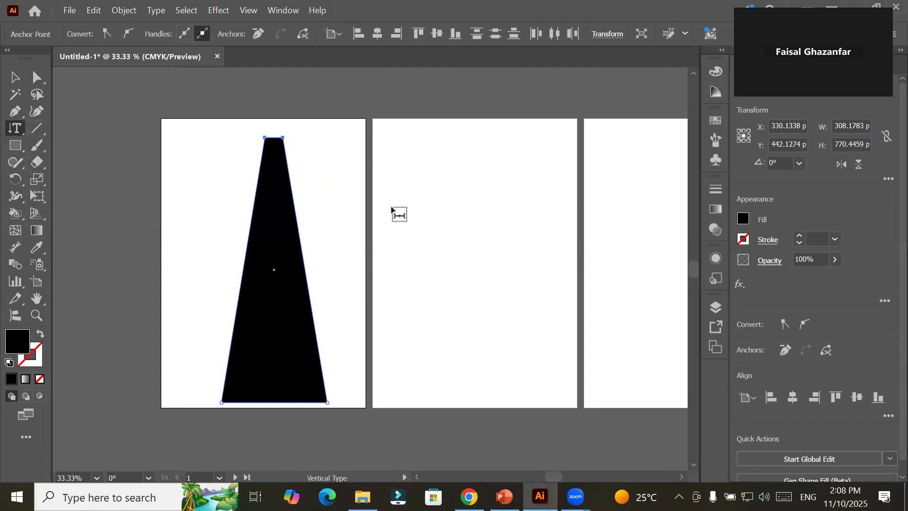
left_click(466, 257)
type("Road to success")
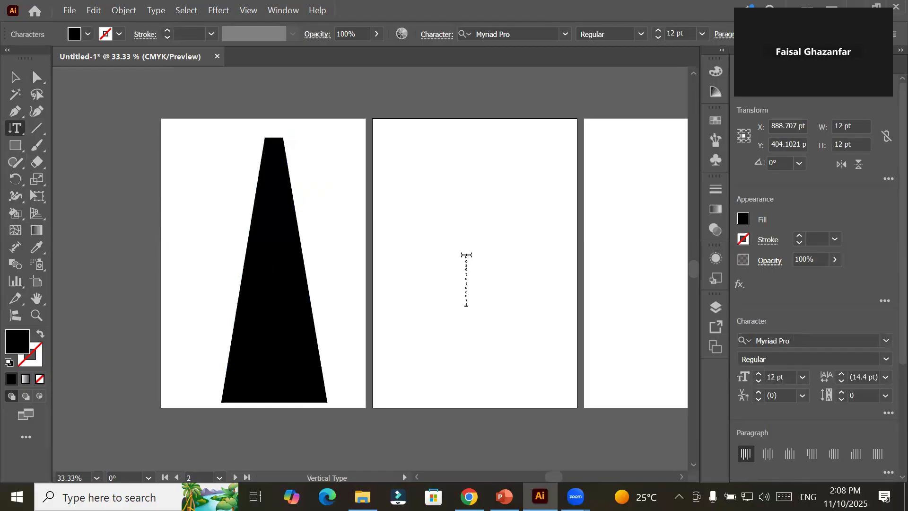
Step: Enlarge the vertical text to about 85 × 670 pt and position it within the second artboard
left_click(14, 76)
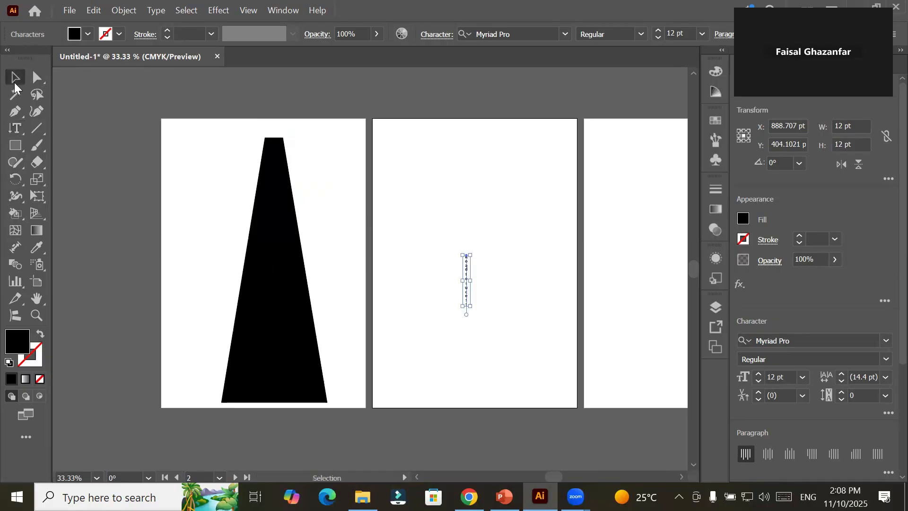
left_click_drag(470, 306, 506, 459)
left_click_drag(473, 356, 472, 256)
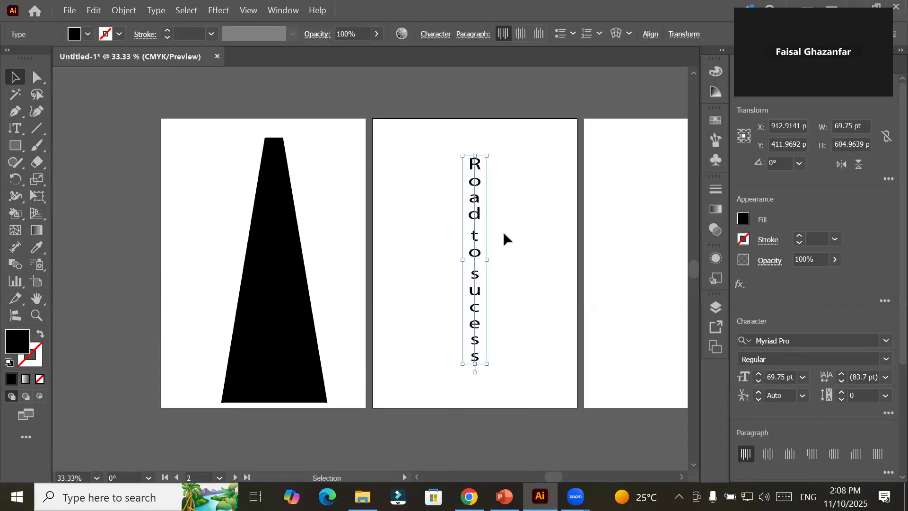
left_click_drag(490, 362, 494, 387)
left_click(492, 157)
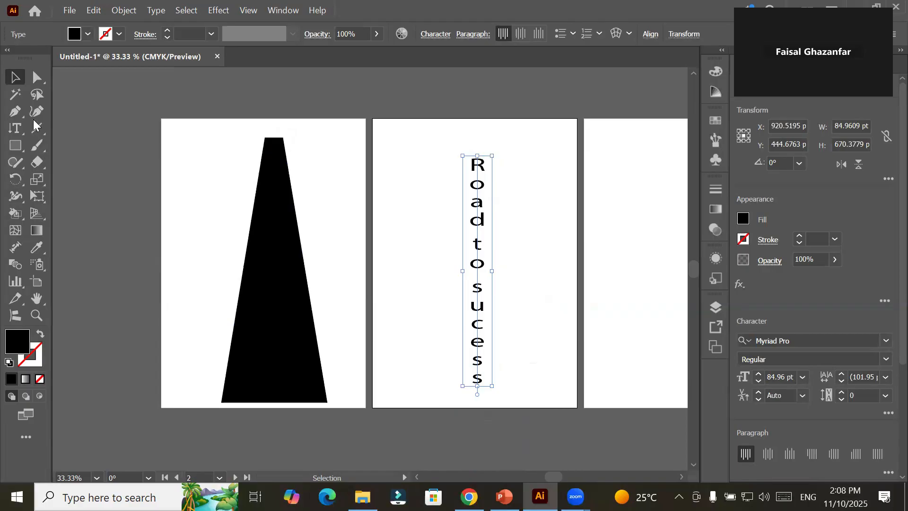
left_click(38, 180)
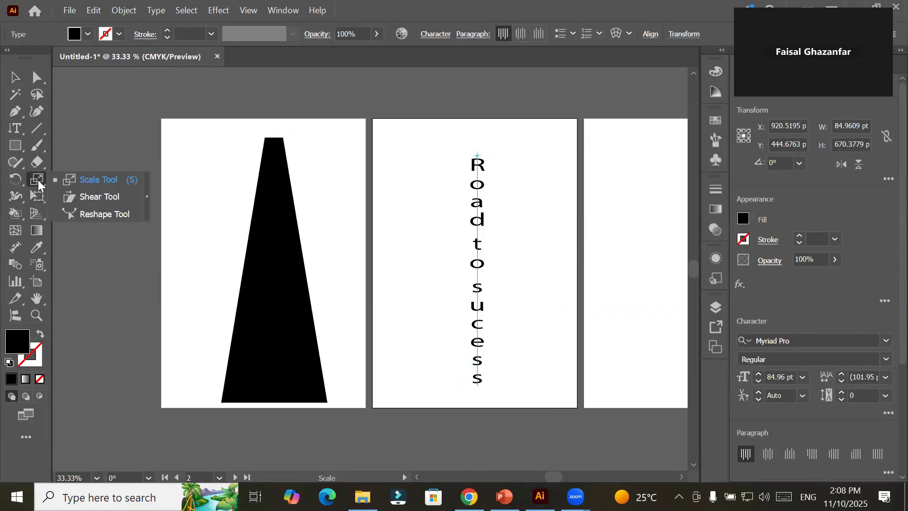
left_click(39, 194)
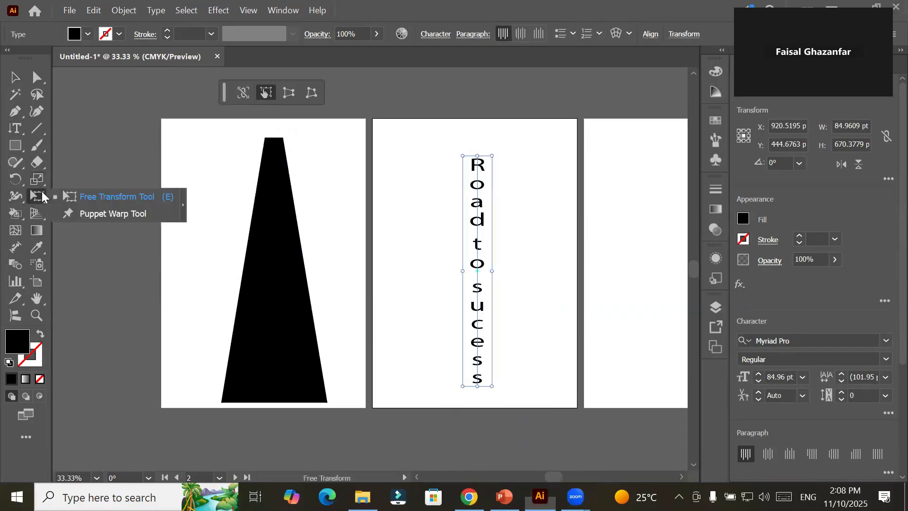
left_click(118, 195)
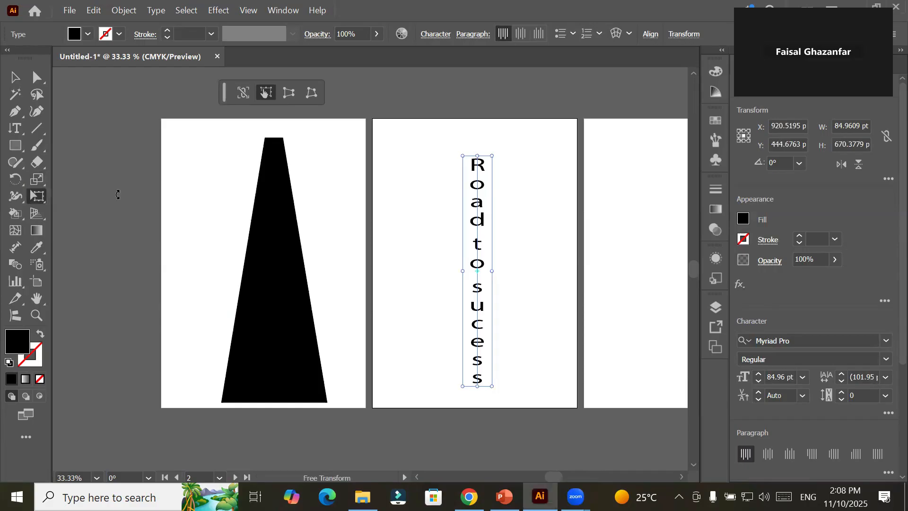
left_click(15, 77)
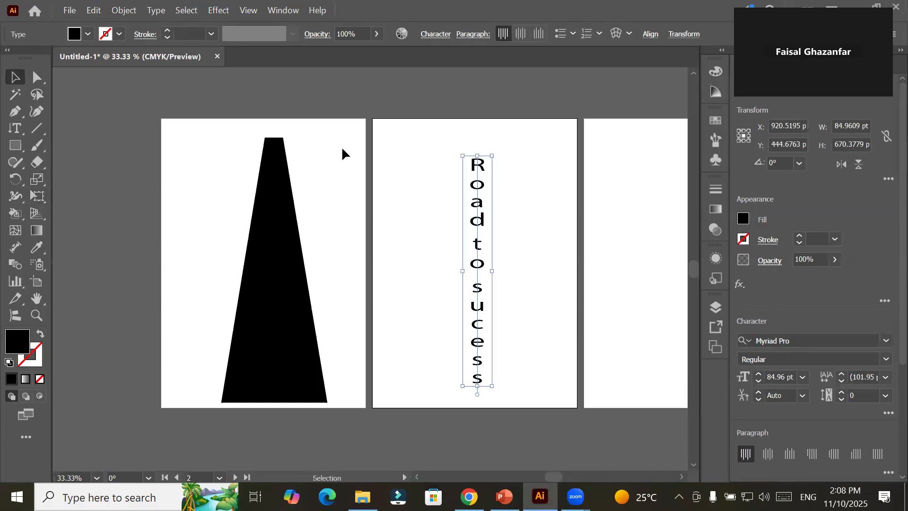
Step: Convert the vertical text to outlines and widen its upper end to about 75 pt with Free Transform's Perspective Distort
right_click(481, 191)
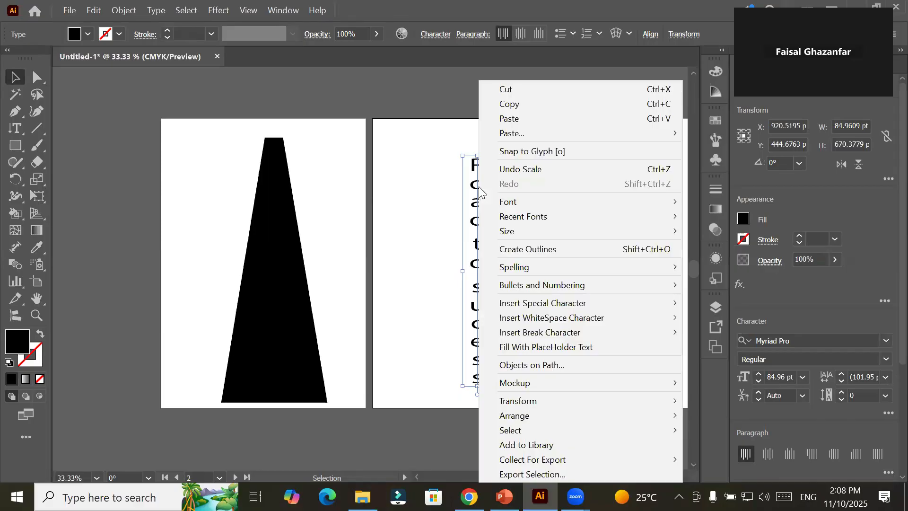
left_click(528, 251)
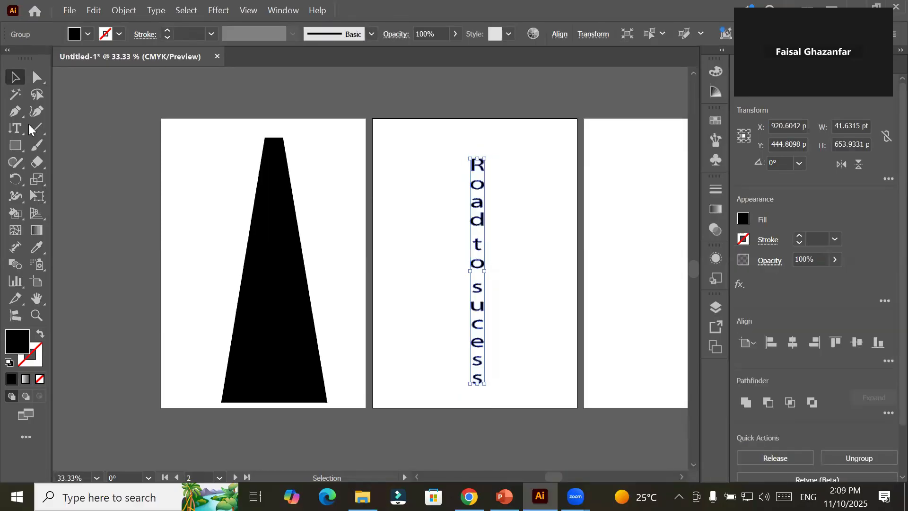
left_click(36, 194)
left_click(79, 195)
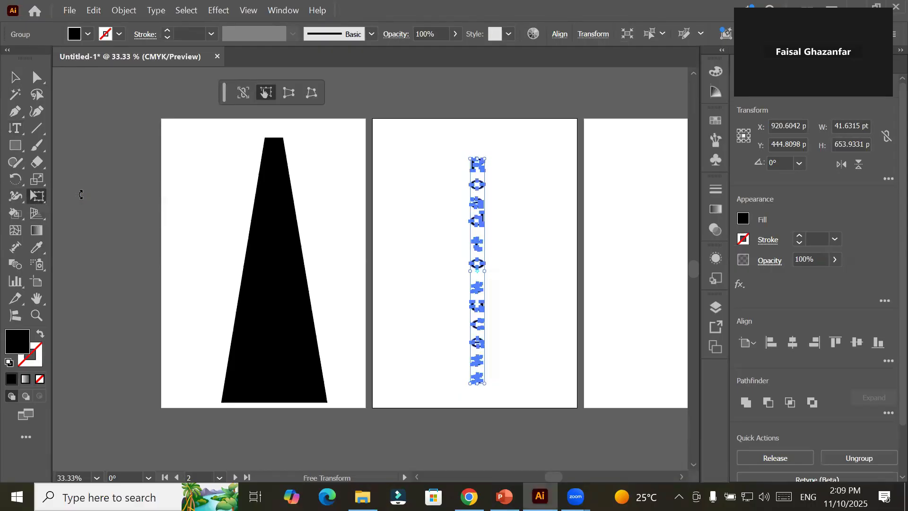
left_click(287, 95)
left_click_drag(485, 159, 498, 176)
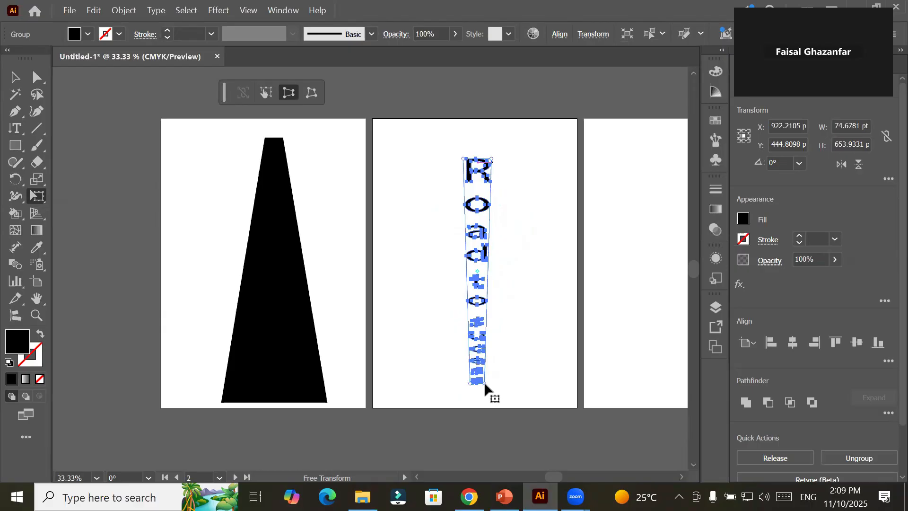
Step: Widen the outlined text's lower end to about 241 pt with Perspective Distort and fill the lettering with yellow
left_click_drag(485, 381, 542, 376)
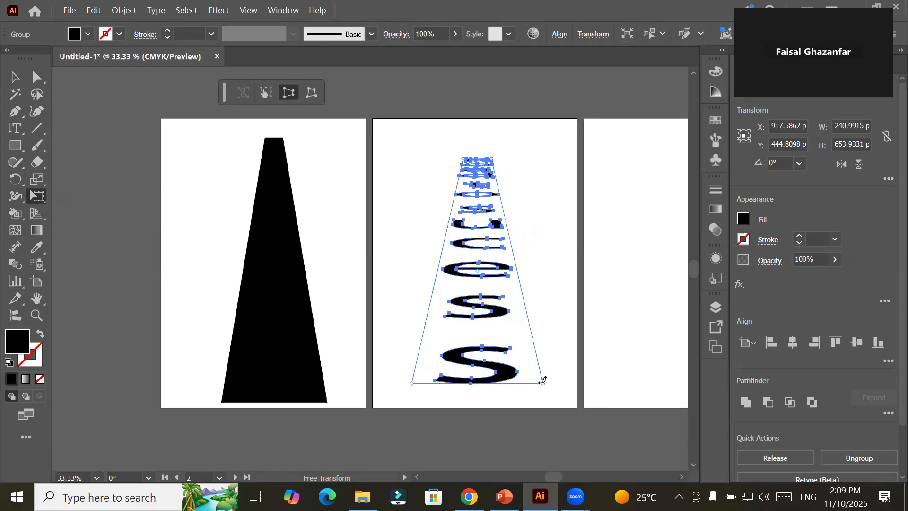
left_click(88, 34)
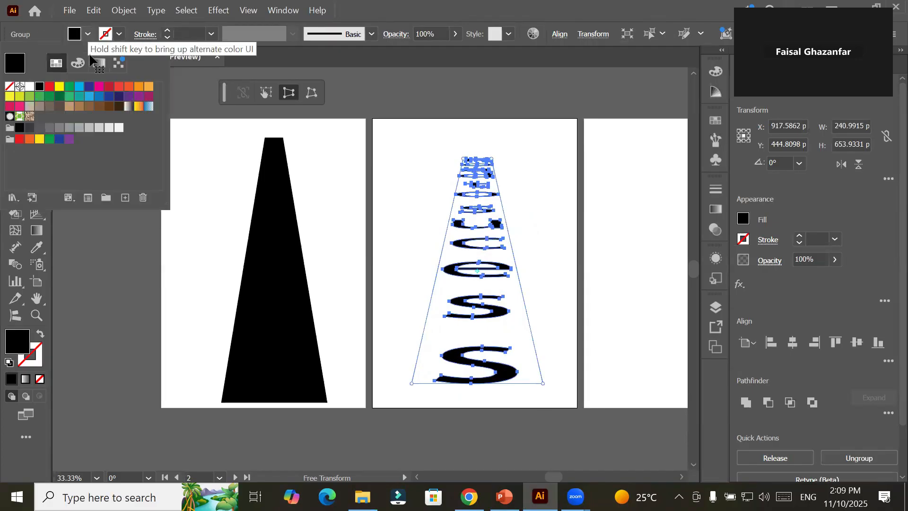
left_click(58, 87)
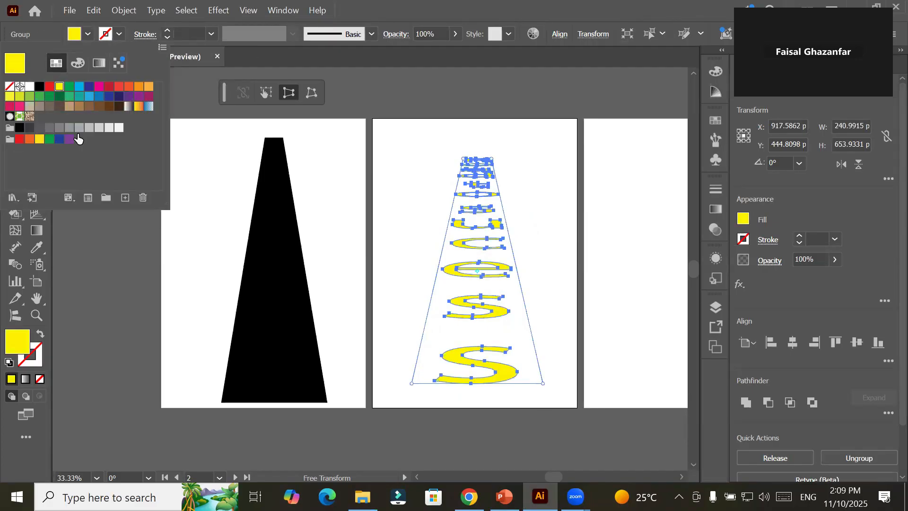
left_click(19, 343)
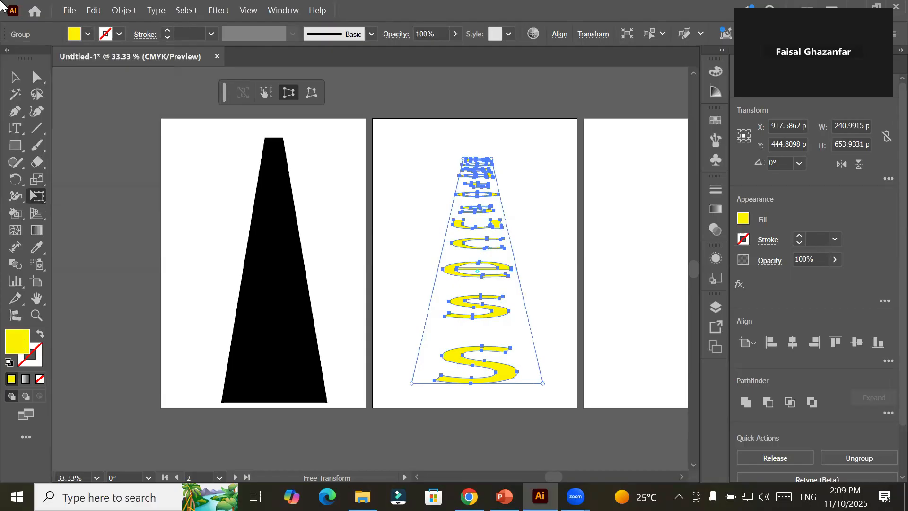
Step: Move the yellow lettering onto the black tapered road on the first artboard and deselect it
left_click(14, 77)
left_click_drag(465, 228, 264, 223)
left_click(390, 247)
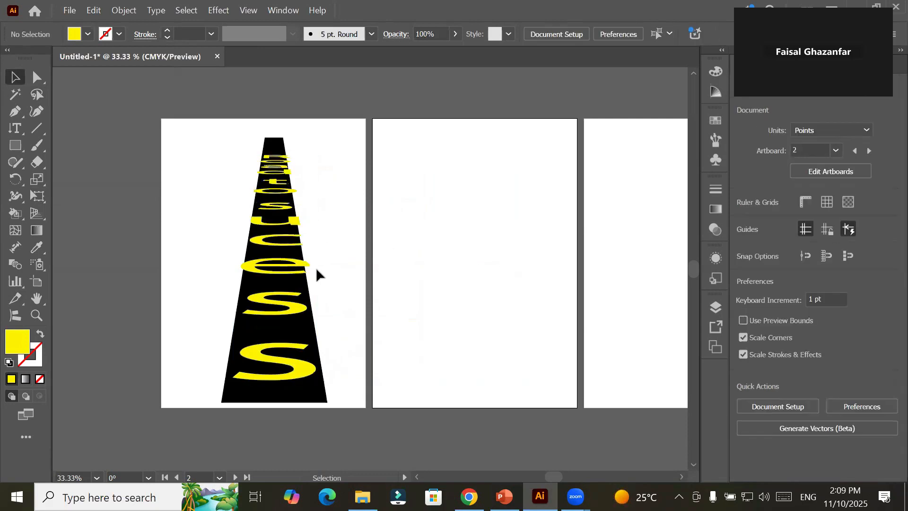
Step: Examine the yellow lettering on the road up close and across the whole artboard
scroll(298, 223, "up", 3)
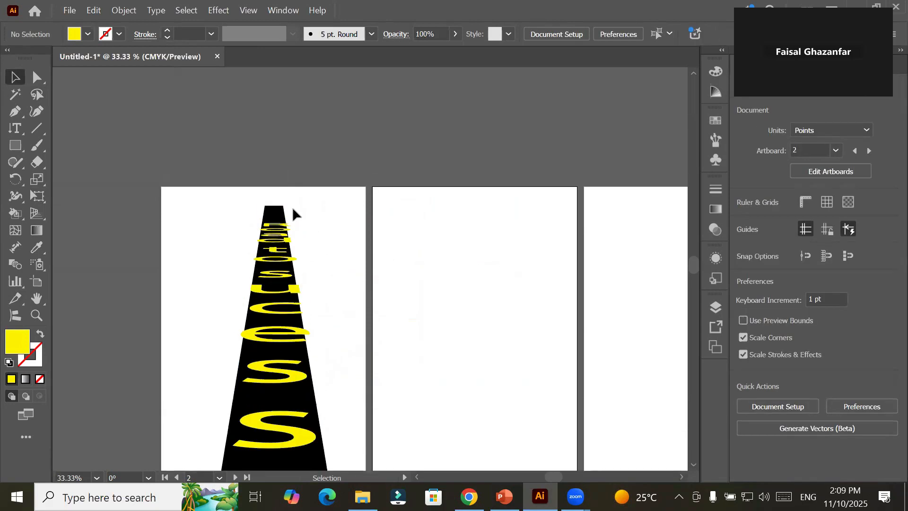
scroll(293, 214, "up", 4)
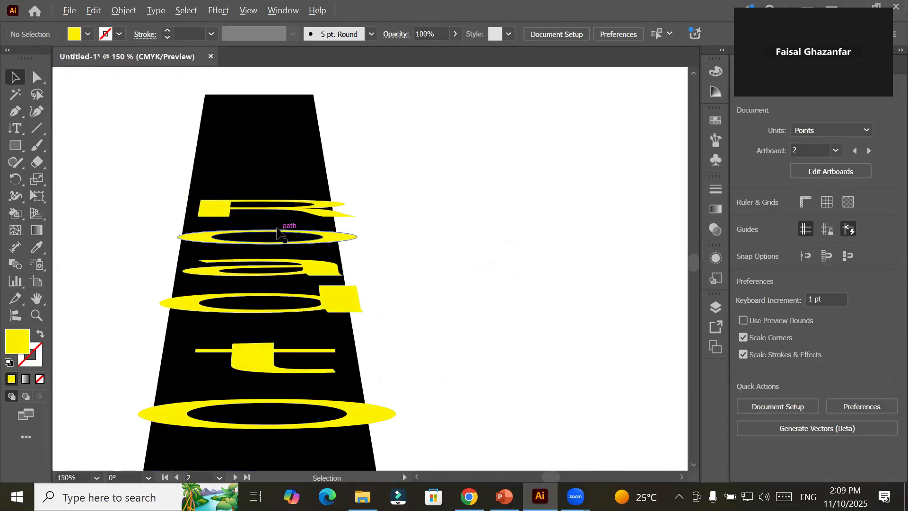
scroll(278, 232, "up", 4)
scroll(278, 231, "down", 12)
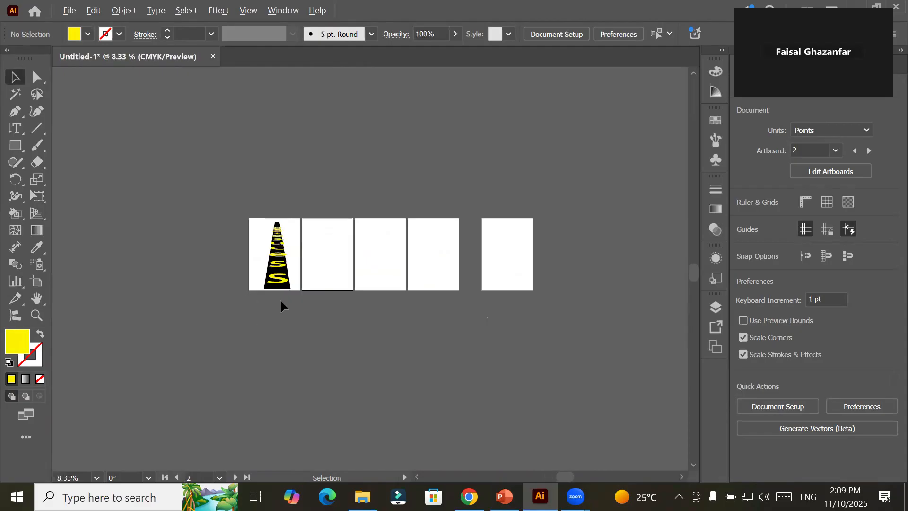
scroll(281, 305, "up", 3)
scroll(273, 90, "up", 1)
scroll(273, 90, "down", 3)
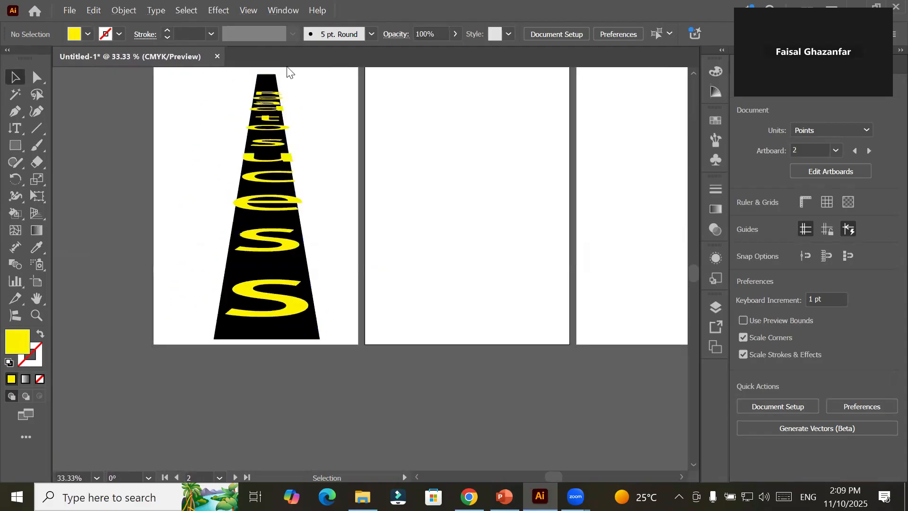
Step: Draw a yellow rectangle about 483 × 199 pt on the second artboard
left_click(16, 145)
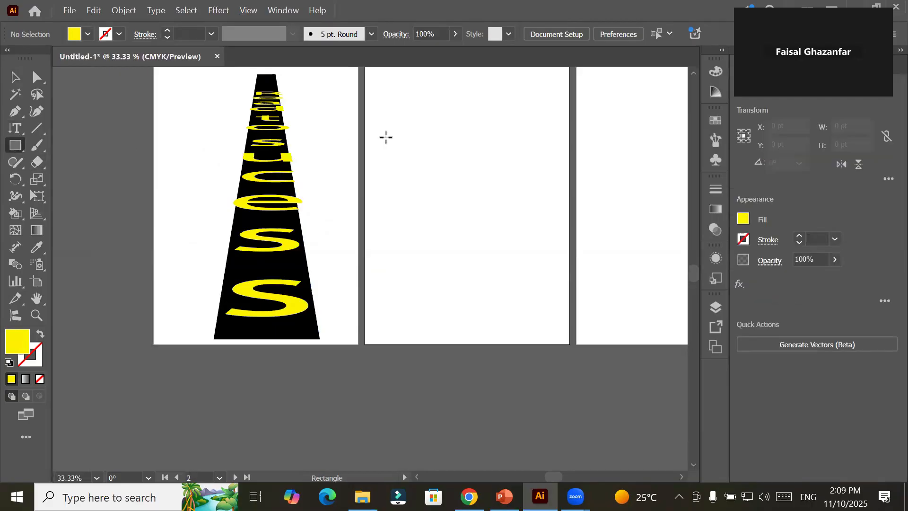
left_click_drag(387, 150, 554, 219)
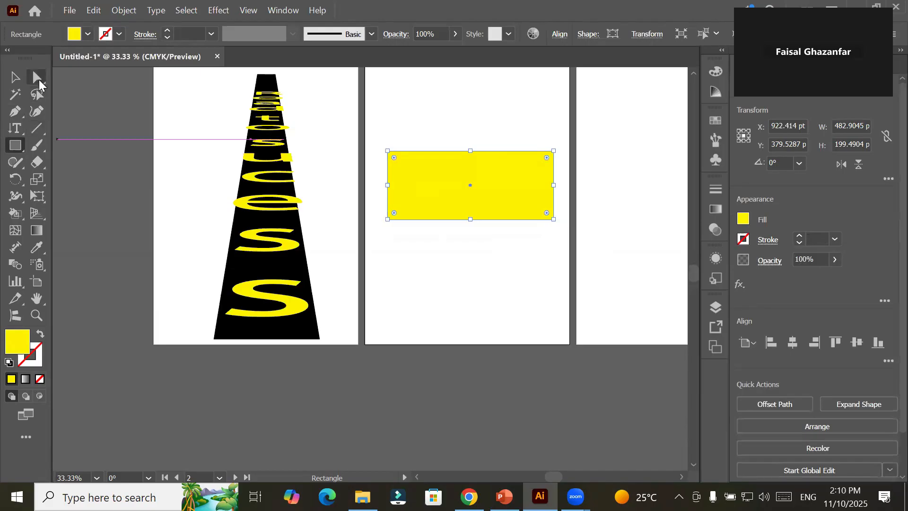
left_click(15, 77)
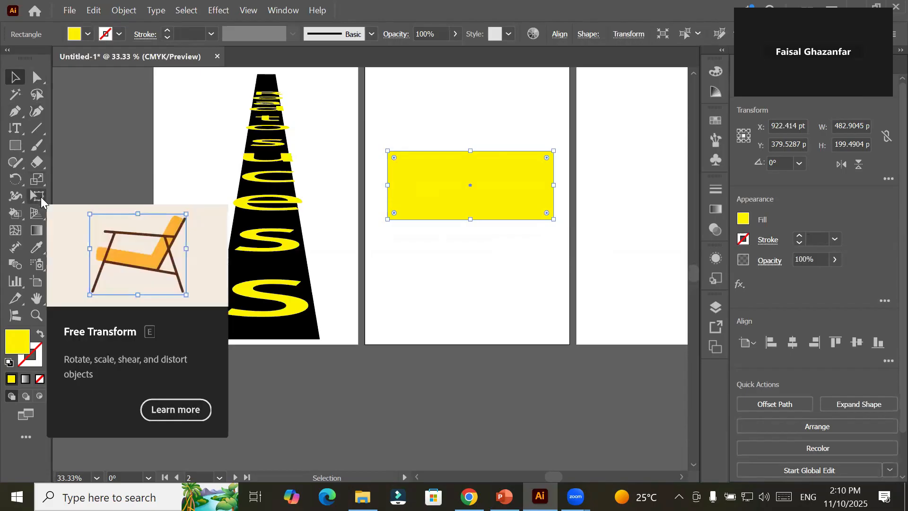
Step: Narrow the rectangle's right end and widen its left end to about 640 pt with Free Transform's Perspective Distort
left_click_drag(40, 197, 99, 197)
left_click(289, 93)
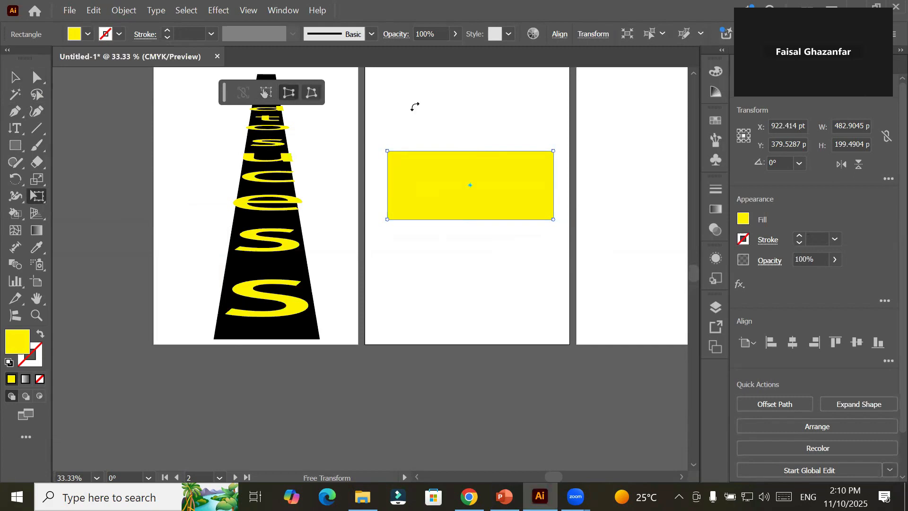
left_click_drag(555, 152, 545, 204)
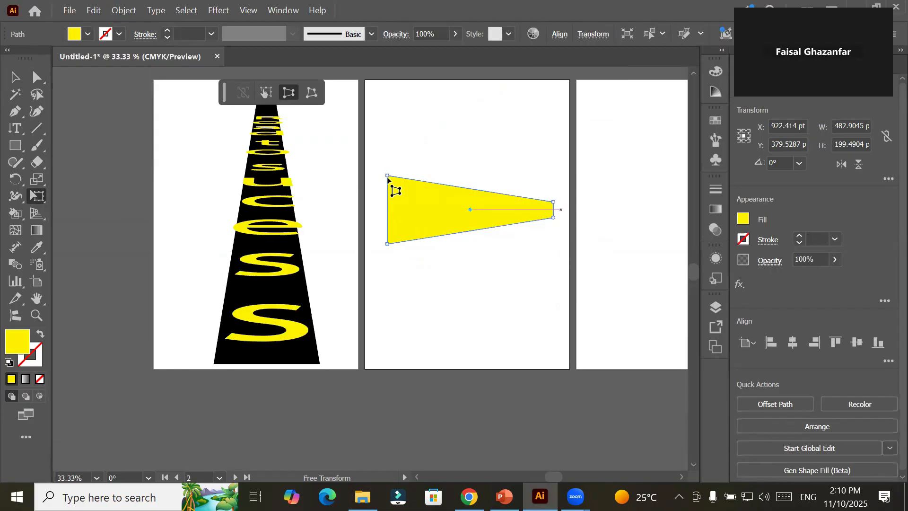
left_click_drag(388, 175, 390, 103)
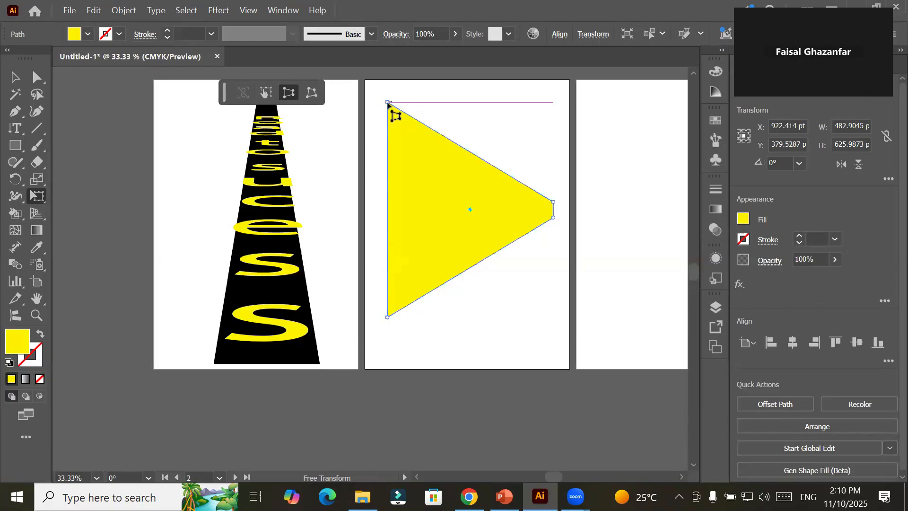
mouse_move(389, 105)
left_mouse_down()
mouse_move(387, 201)
mouse_move(388, 99)
left_mouse_up()
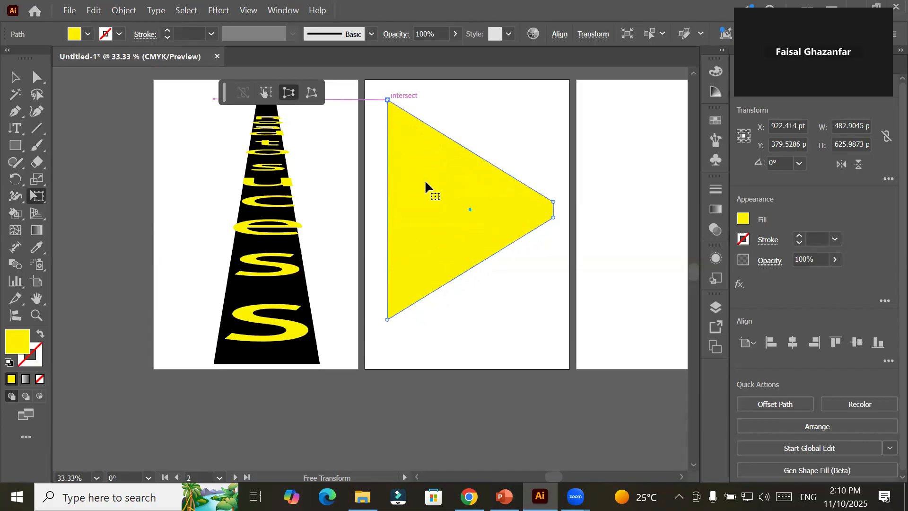
Step: Draw a yellow rectangle about 483 × 159 pt on the third artboard
left_click_drag(539, 235, 344, 243)
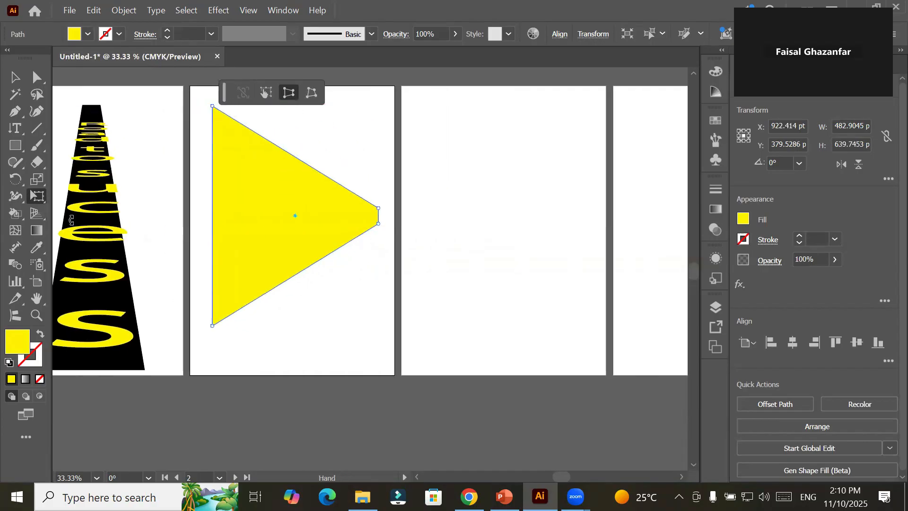
left_click(15, 146)
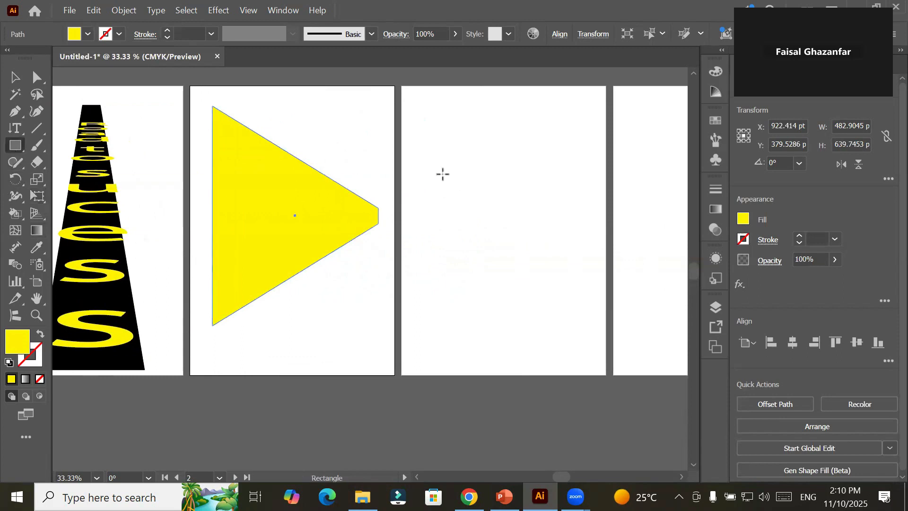
left_click_drag(430, 178, 597, 232)
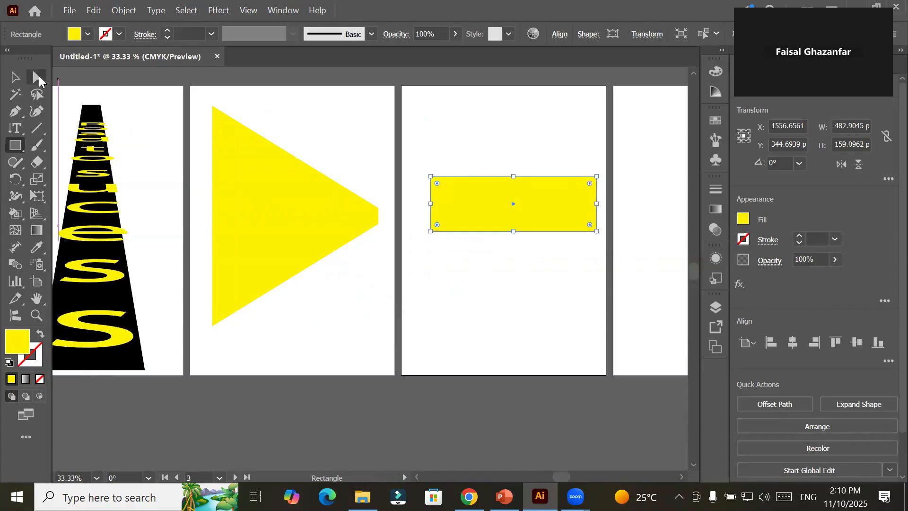
Step: Reshape the third artboard's rectangle into a rightward-tapering trapezoid by moving its corner anchor points individually with Direct Selection
left_click(38, 78)
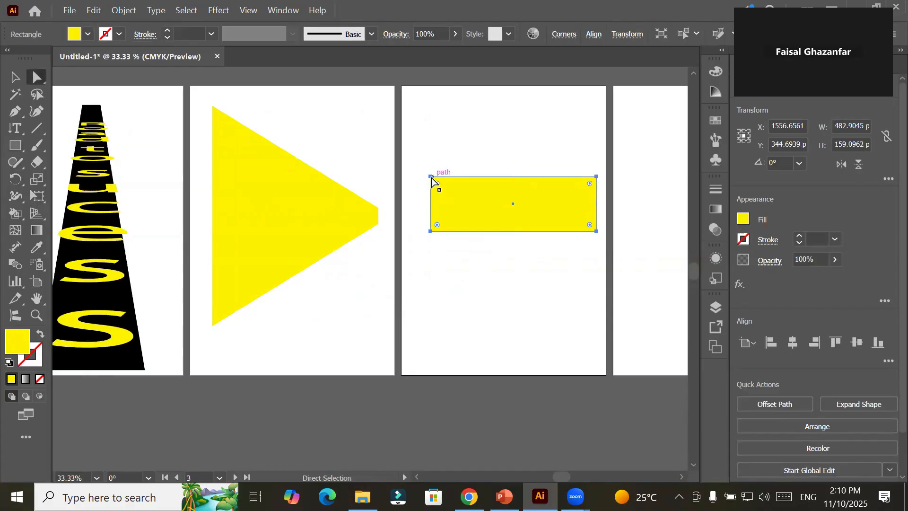
left_click(430, 177)
left_click_drag(429, 175, 426, 119)
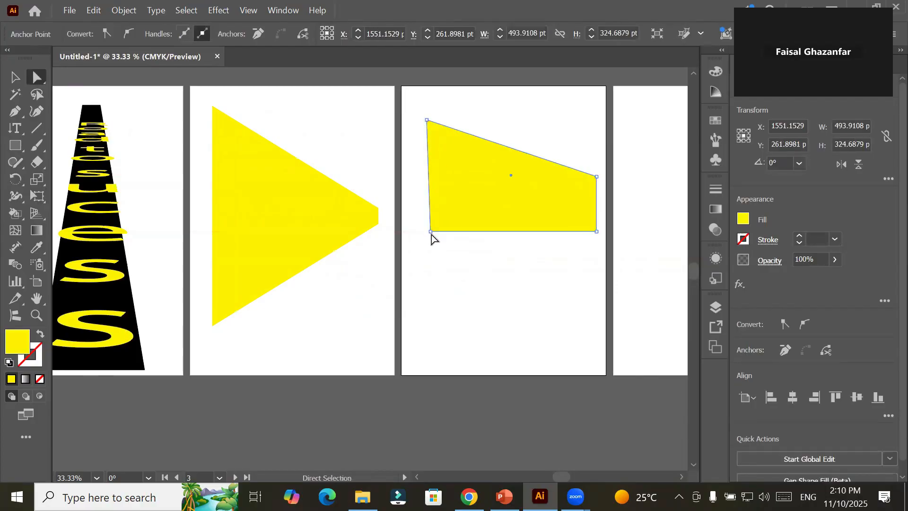
left_click(433, 235)
left_click(431, 233)
left_click_drag(432, 235, 419, 316)
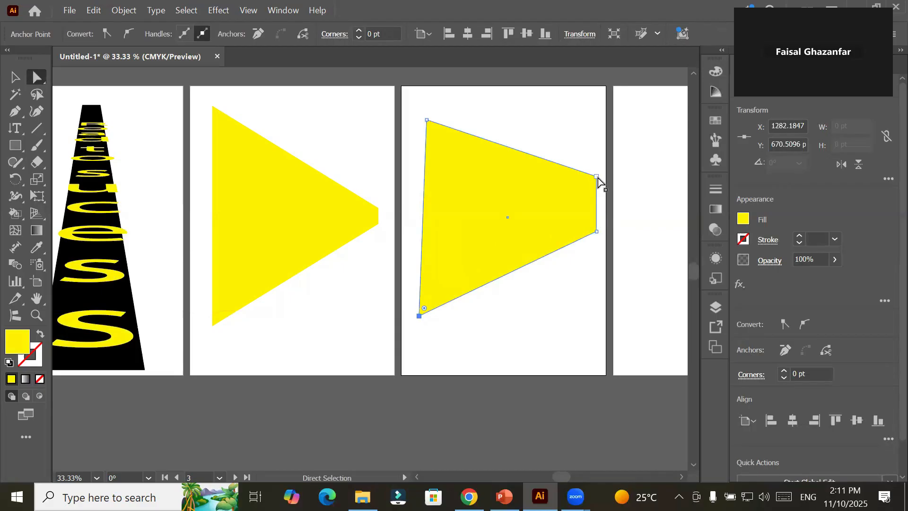
left_click_drag(597, 177, 595, 201)
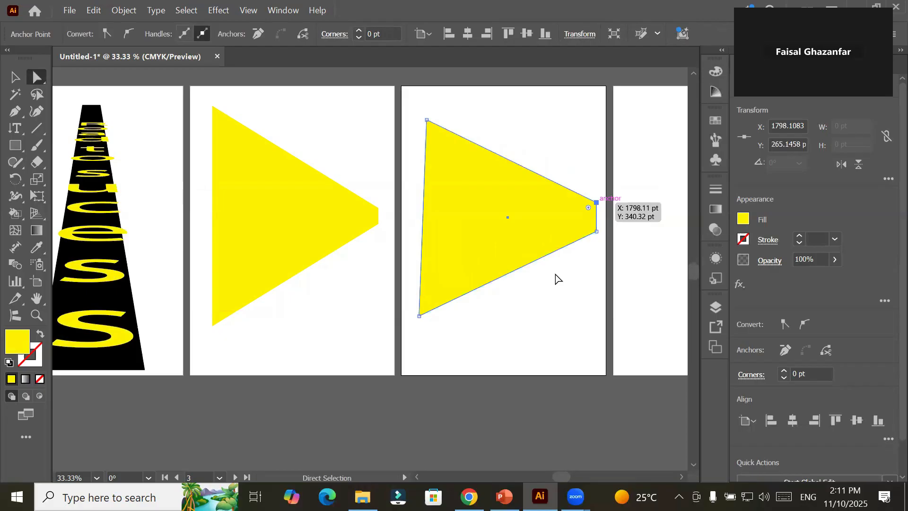
left_click_drag(420, 316, 427, 329)
left_click(495, 356)
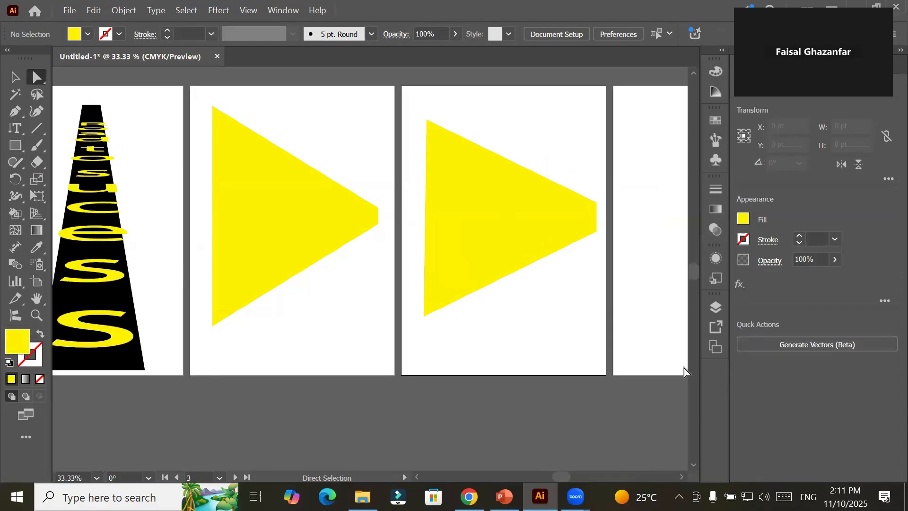
Step: Add the horizontal text "Sports" near the top of the fourth artboard with the Type tool
key("space")
left_click_drag(588, 308, 234, 322)
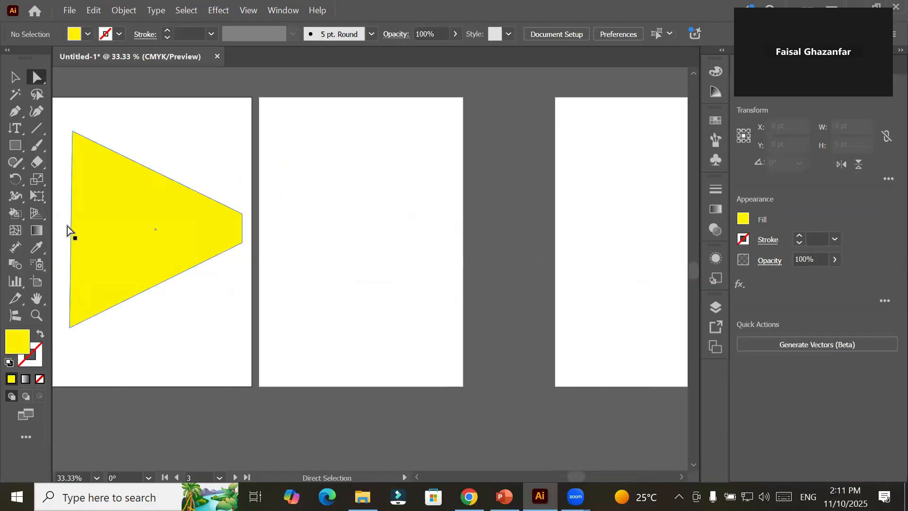
left_click_drag(15, 128, 60, 131)
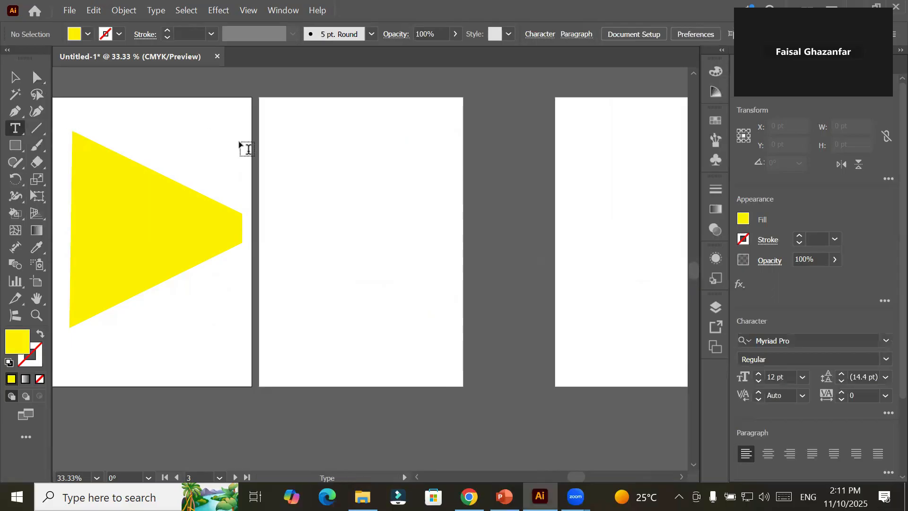
left_click(314, 149)
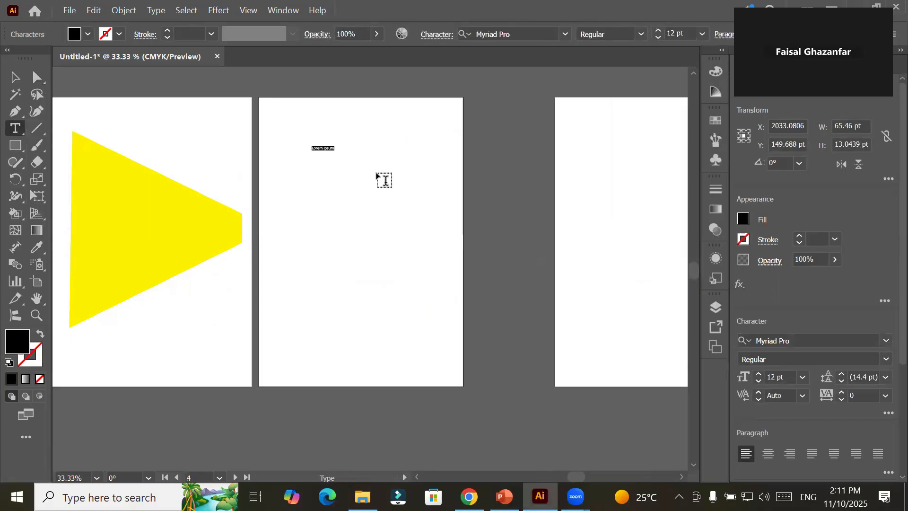
type("Sports")
left_click(15, 77)
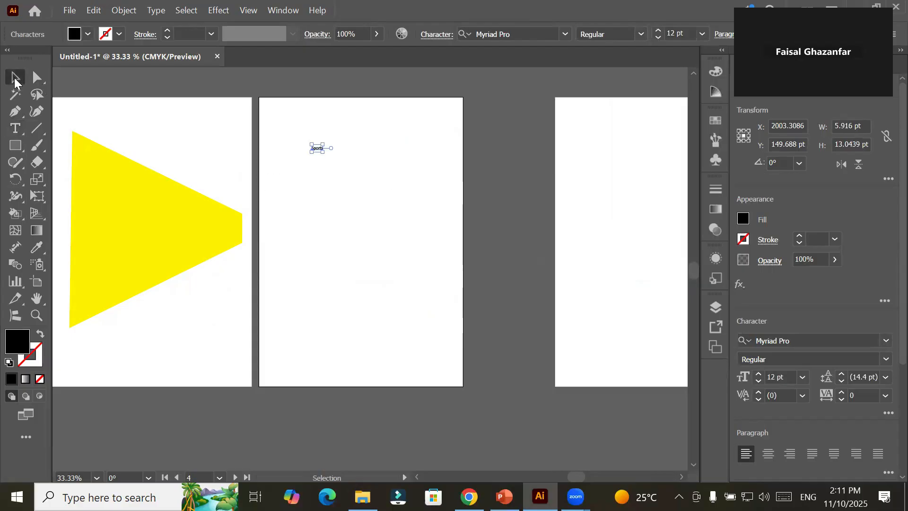
Step: Enlarge the "Sports" text to about 366 × 124 pt and convert it to outlines
left_click_drag(319, 154, 439, 220)
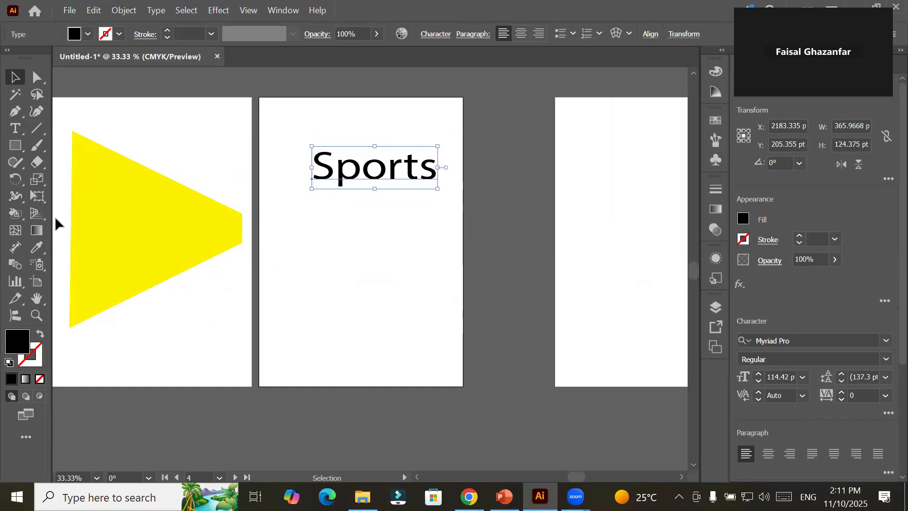
right_click(345, 177)
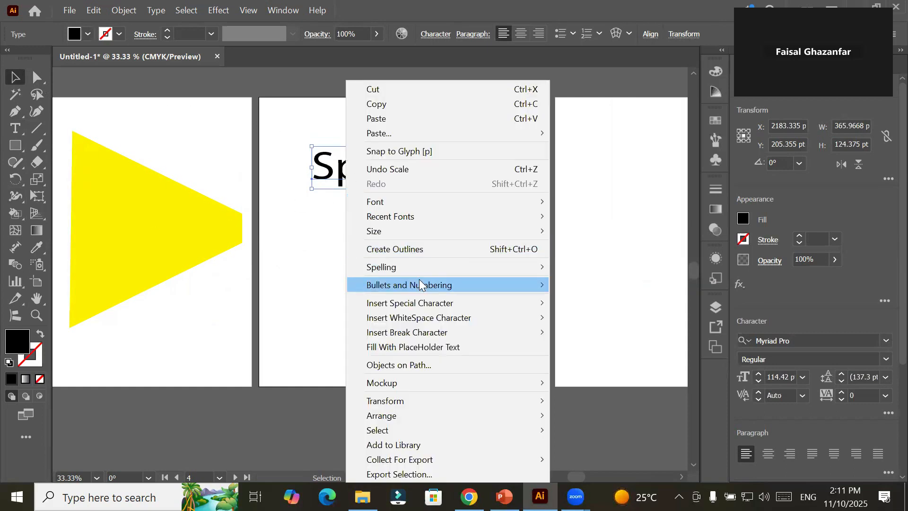
left_click(419, 254)
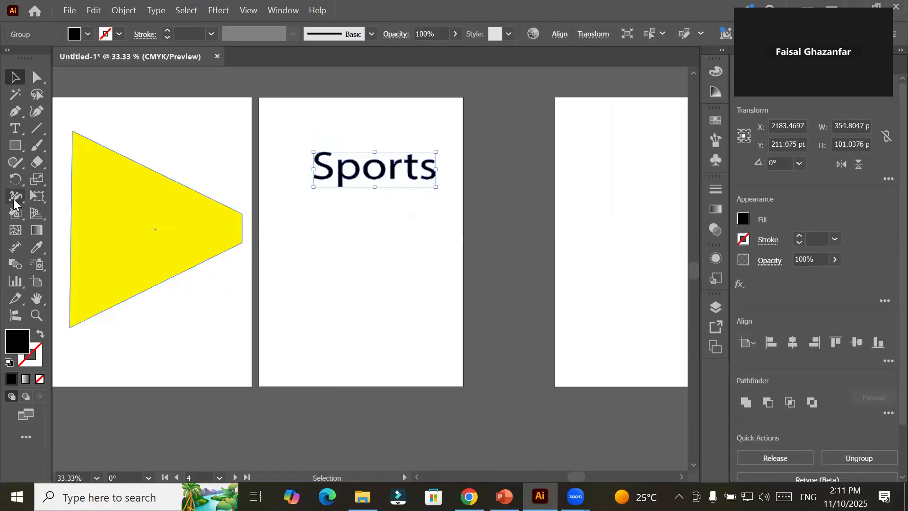
Step: Draw an ellipse about 332 × 314 pt below the "Sports" text on the fourth artboard
left_click(13, 150)
left_click_drag(13, 150, 62, 179)
mouse_move(304, 215)
left_mouse_down()
mouse_move(381, 322)
mouse_move(417, 323)
left_mouse_up()
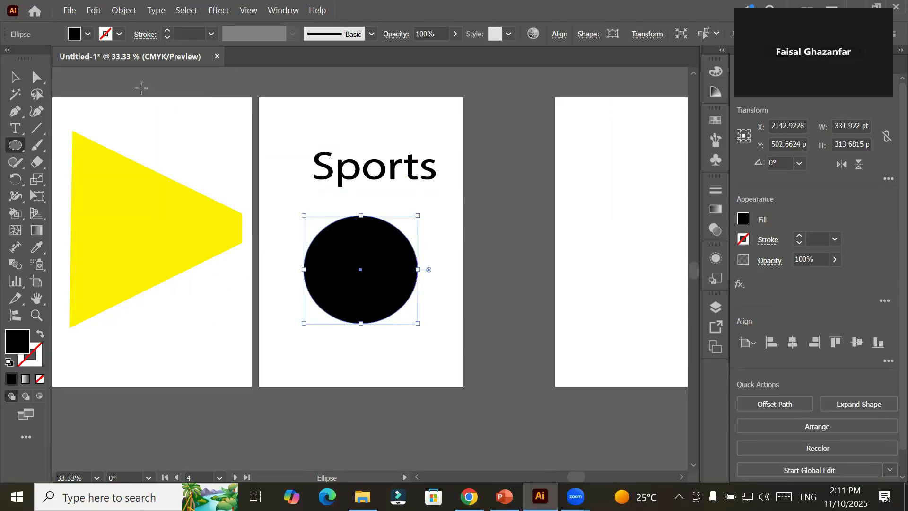
Step: Remove the ellipse's fill and give it an 8 pt stroke
left_click(90, 36)
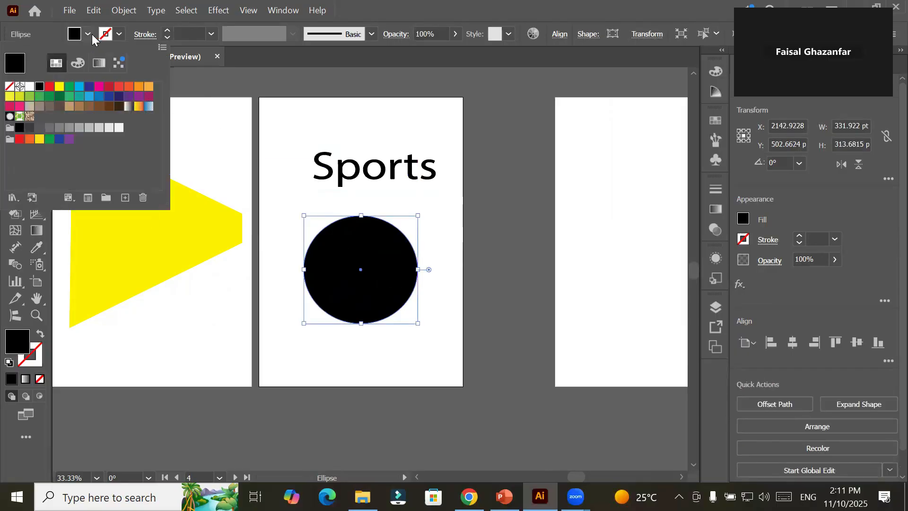
left_click(10, 88)
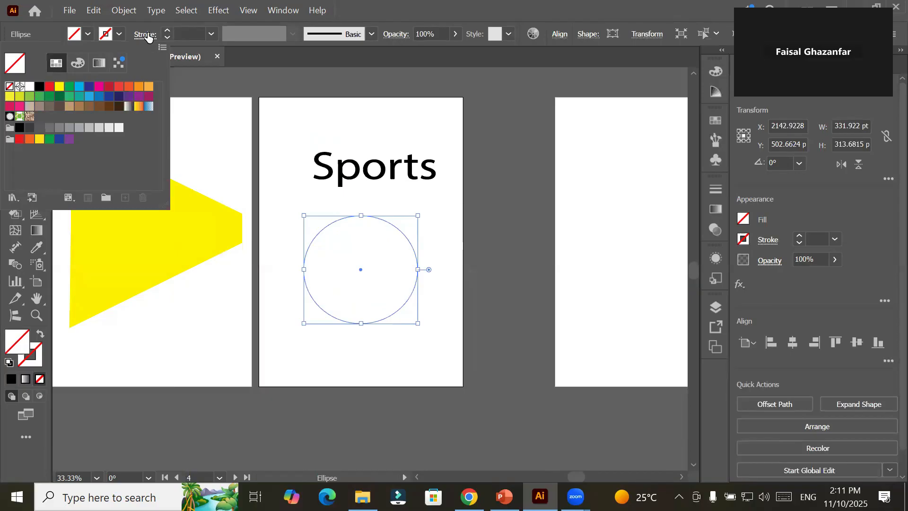
left_click(166, 29)
left_click(167, 30)
left_click(168, 31)
left_click(168, 30)
left_click(167, 30)
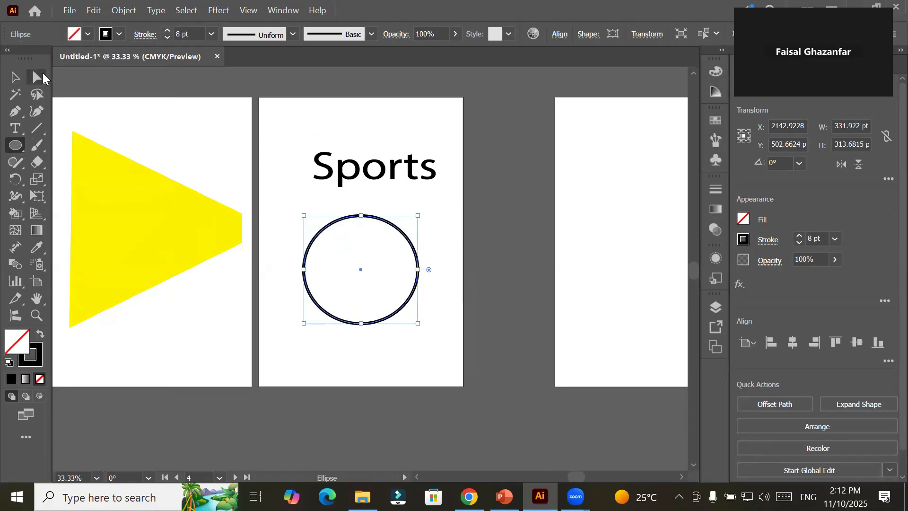
Step: Move the outlined "Sports" text onto the ellipse and pull its left corners toward the ellipse's outline with Free Distort
left_click(14, 77)
left_click_drag(354, 179, 340, 277)
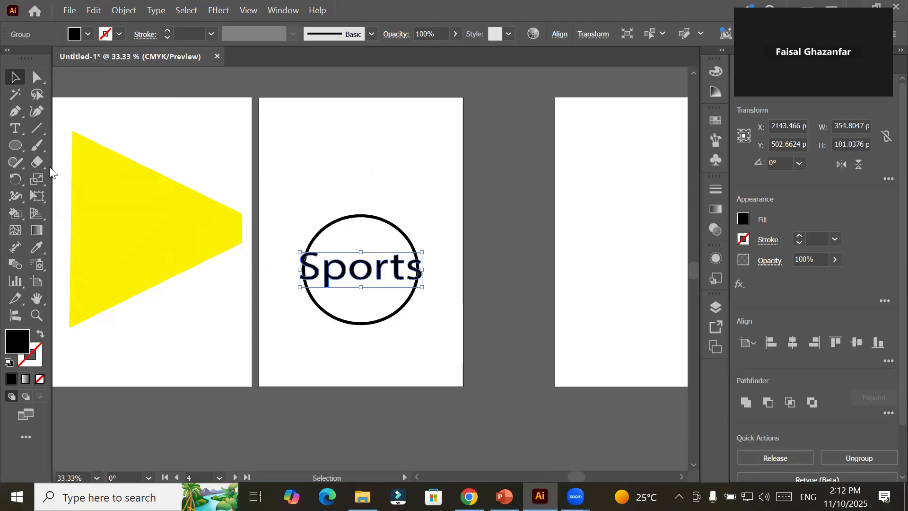
left_click(41, 194)
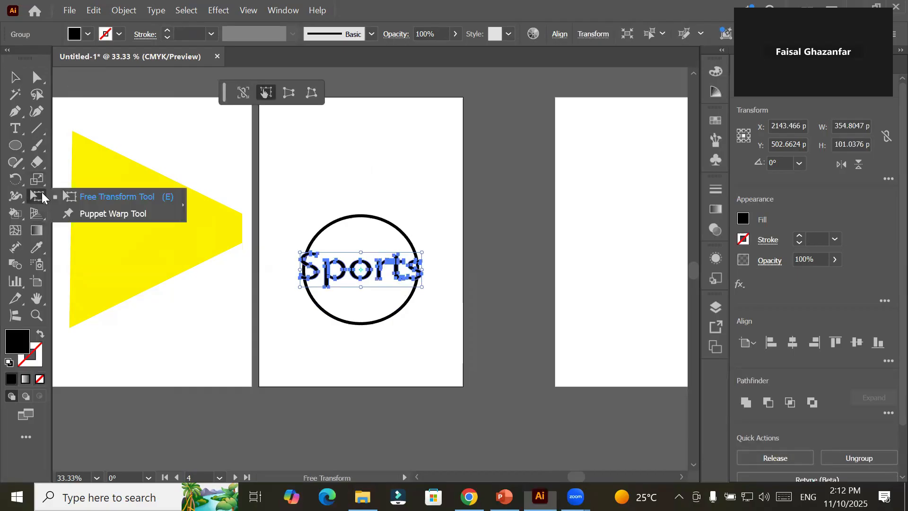
left_click(169, 203)
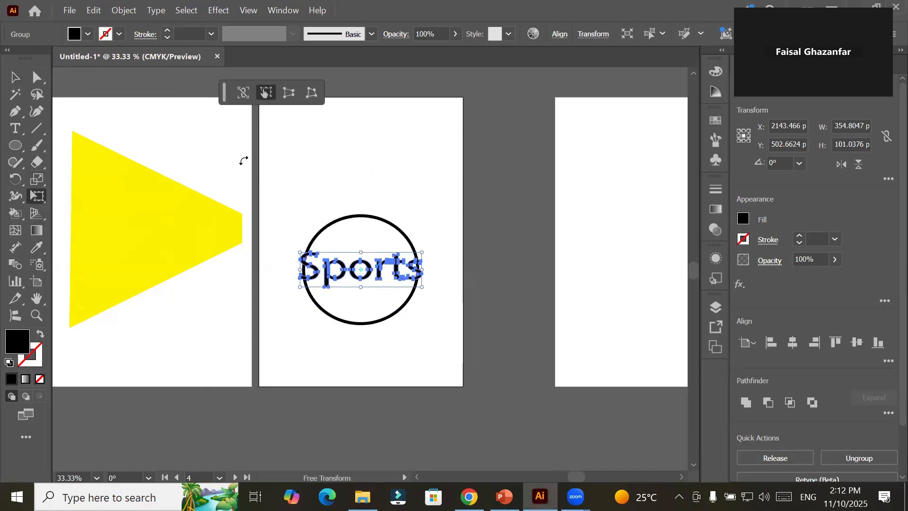
left_click(312, 93)
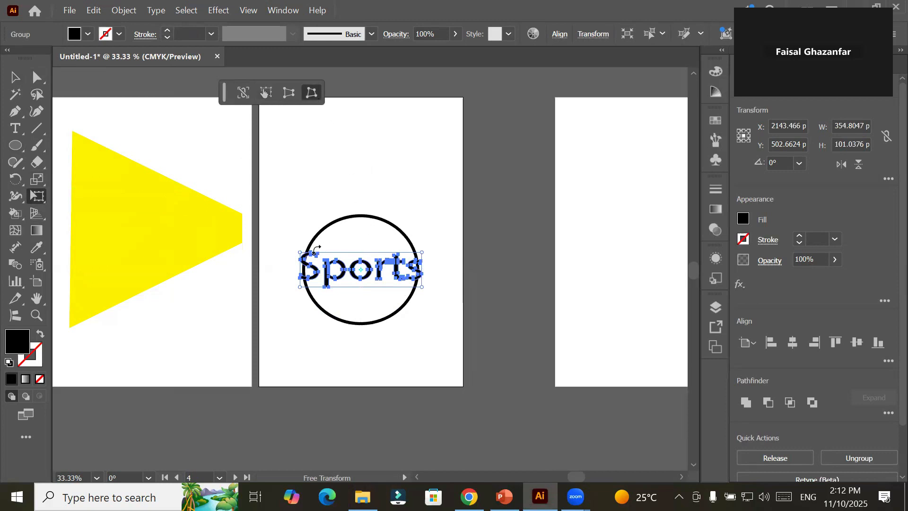
left_click_drag(300, 254, 319, 230)
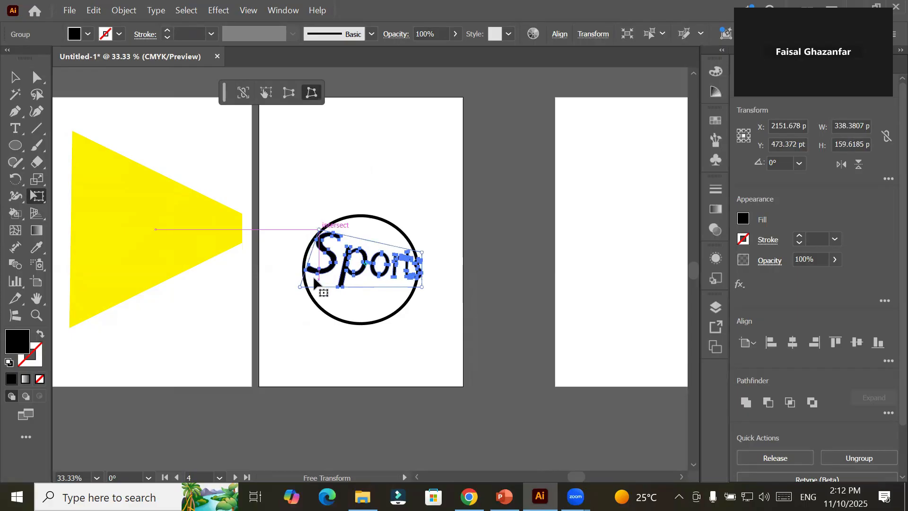
left_click_drag(301, 289, 315, 334)
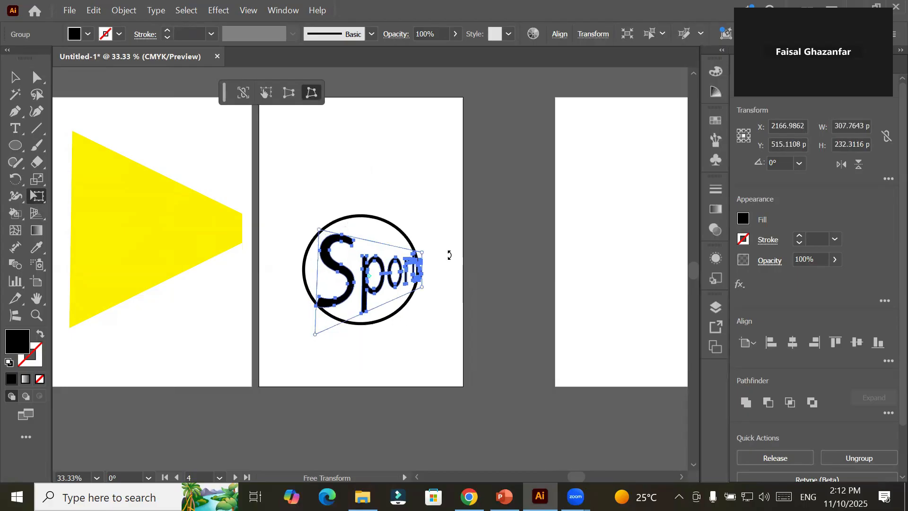
Step: Free-distort the right corners and lower-left corner of "Sports" to fit it within the ellipse, about 302 × 265 pt overall
scroll(449, 255, "up", 3)
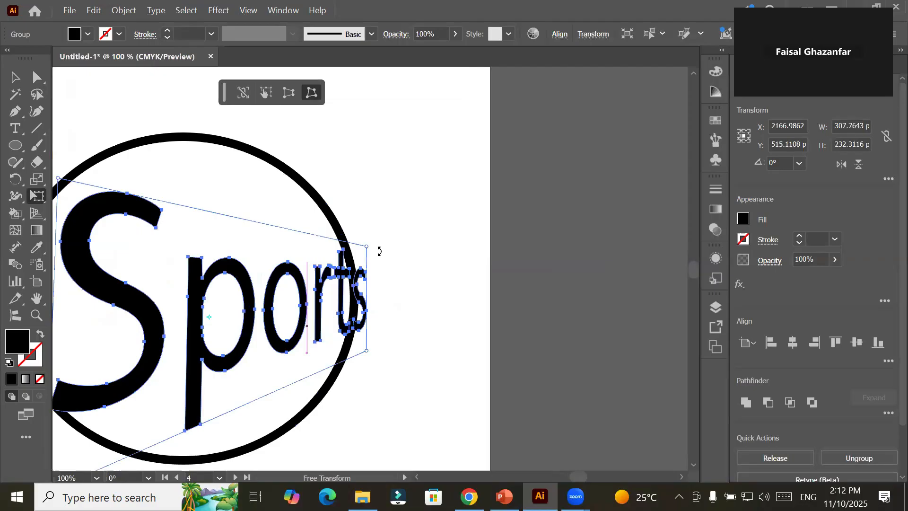
left_click_drag(367, 249, 317, 198)
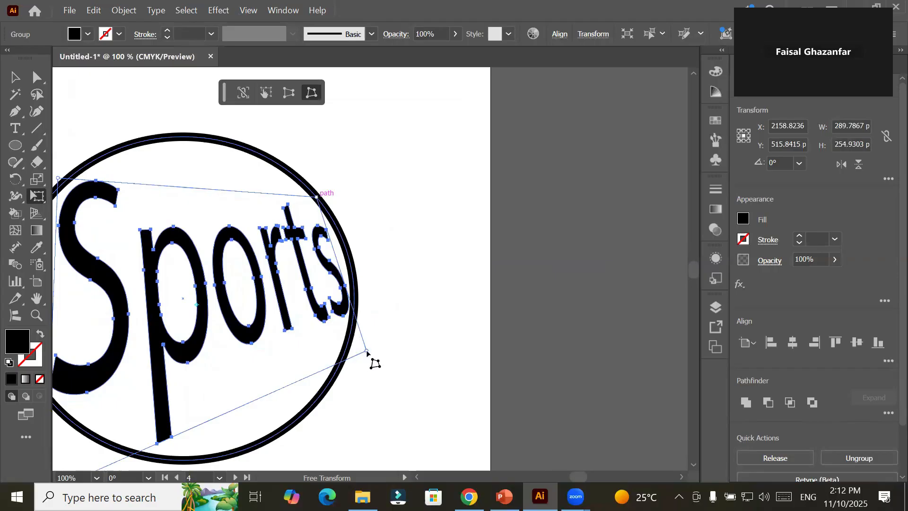
left_click_drag(367, 352, 349, 418)
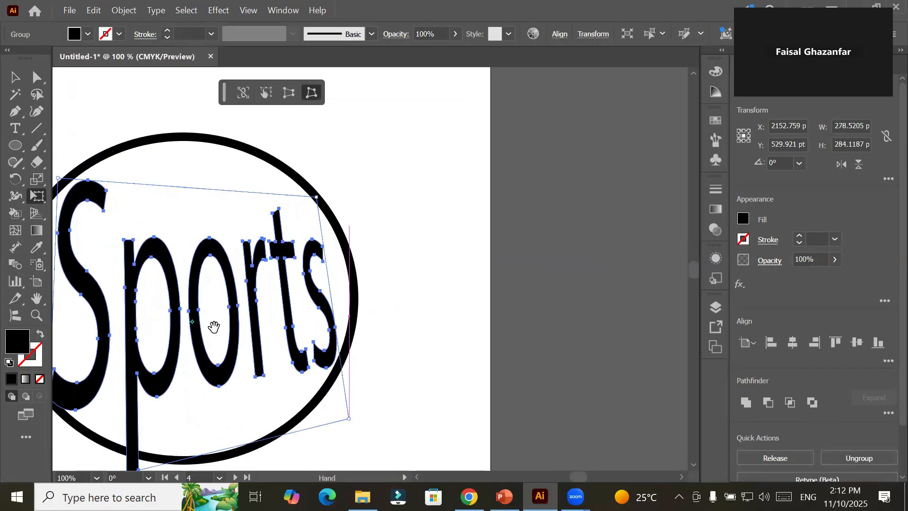
left_click_drag(214, 326, 306, 267)
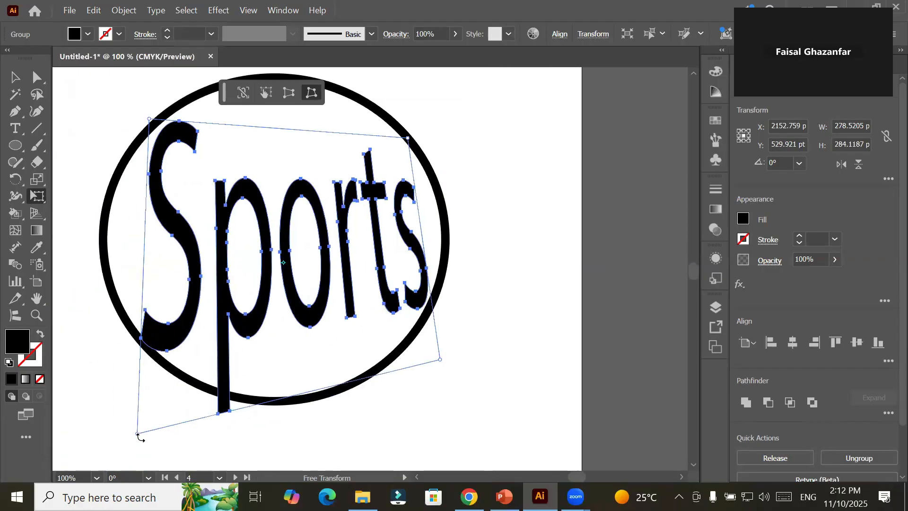
left_click_drag(137, 434, 95, 386)
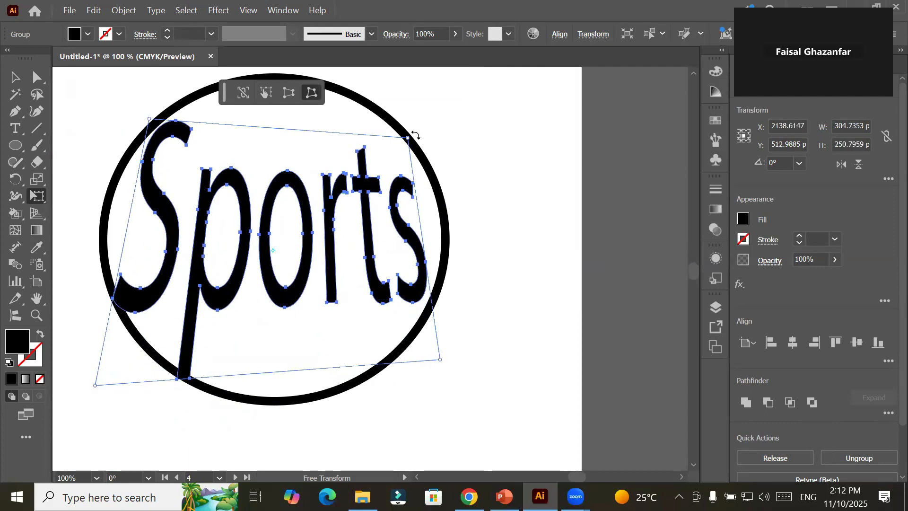
left_click_drag(409, 140, 411, 217)
left_click_drag(403, 173, 403, 87)
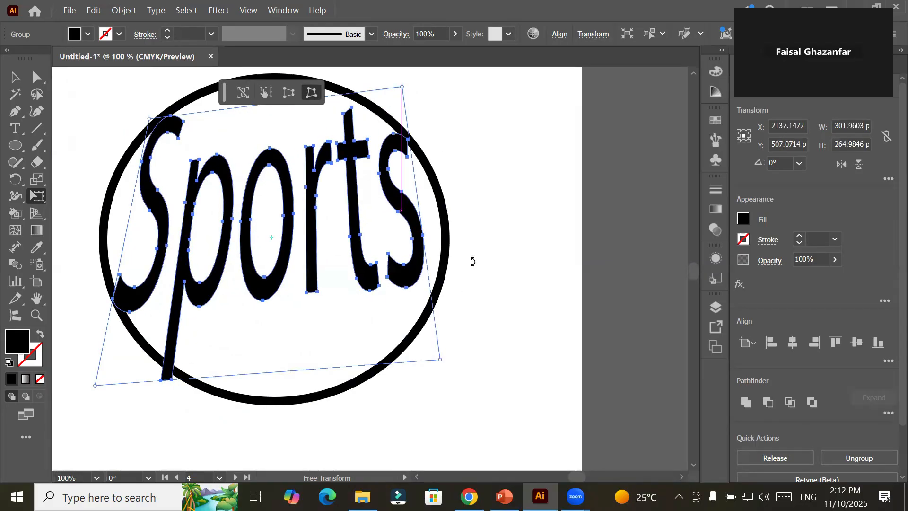
Step: Draw a black hexagon about 169 × 147 pt overlapping the ellipse's lower-right edge with the Polygon tool
scroll(473, 262, "down", 5)
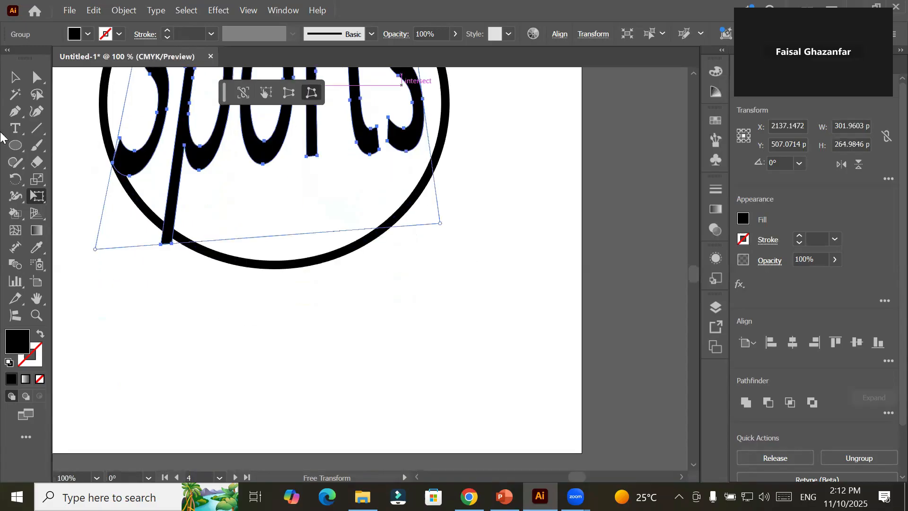
left_click_drag(20, 141, 106, 198)
left_click_drag(397, 300, 442, 376)
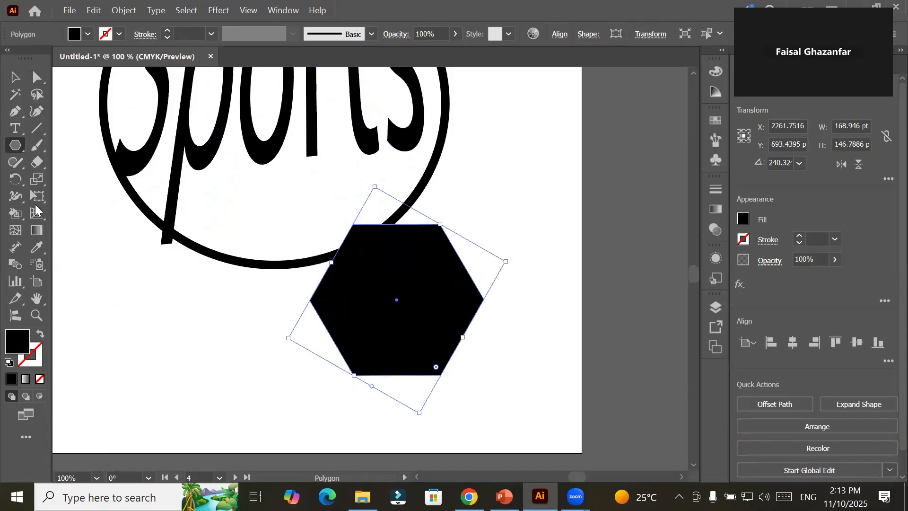
Step: Distort the hexagon with Perspective Distort and Free Distort, then return Free Transform to its standard mode
left_click_drag(38, 196, 105, 201)
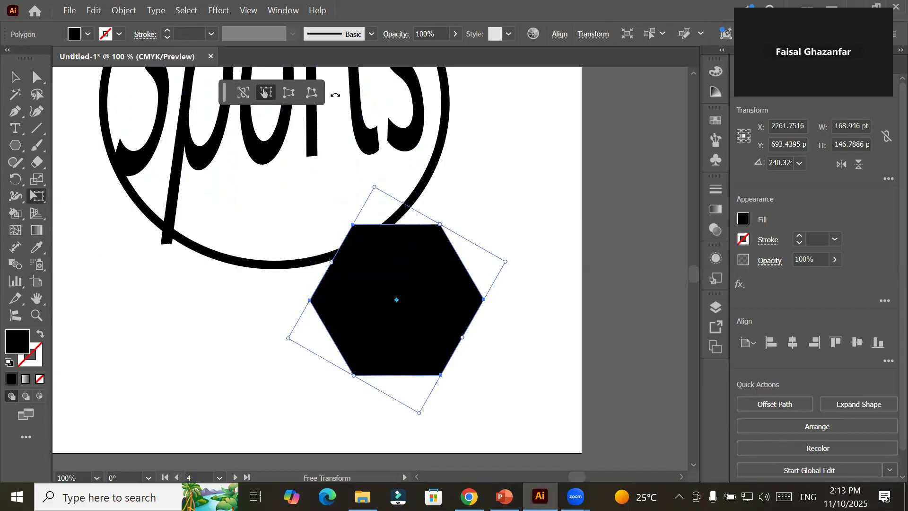
left_click(289, 93)
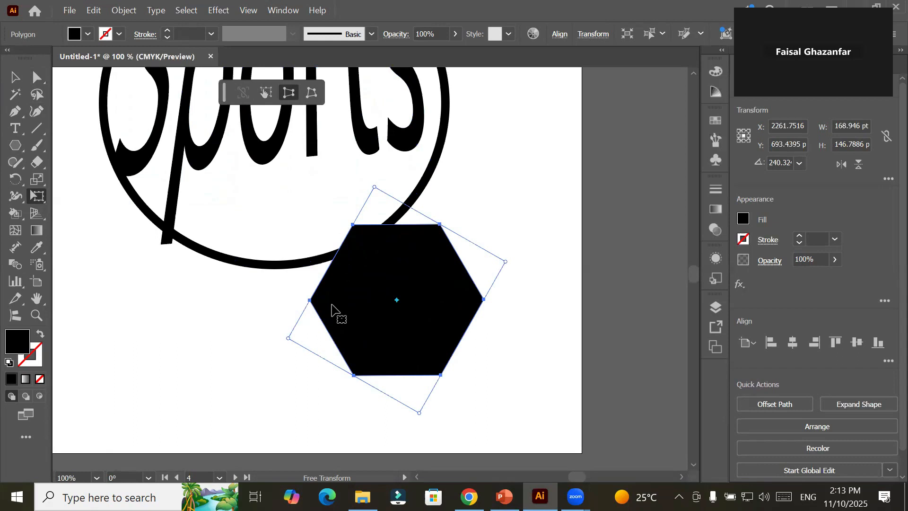
mouse_move(296, 347)
left_mouse_down()
mouse_move(268, 401)
mouse_move(304, 305)
mouse_move(285, 379)
mouse_move(297, 344)
left_mouse_up()
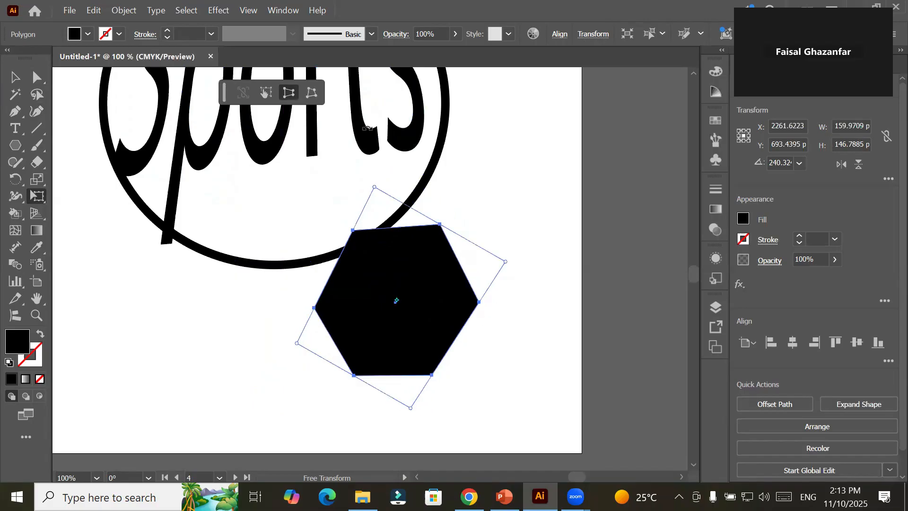
left_click(311, 93)
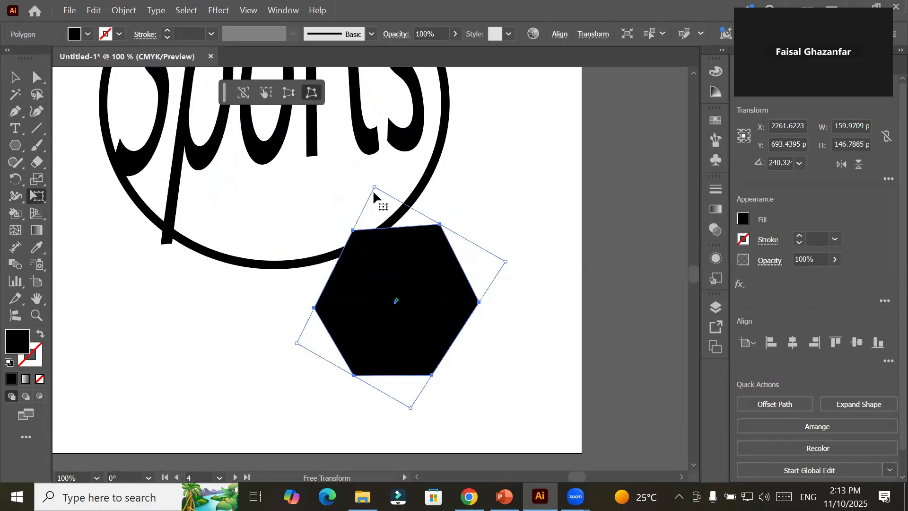
left_click_drag(375, 189, 398, 189)
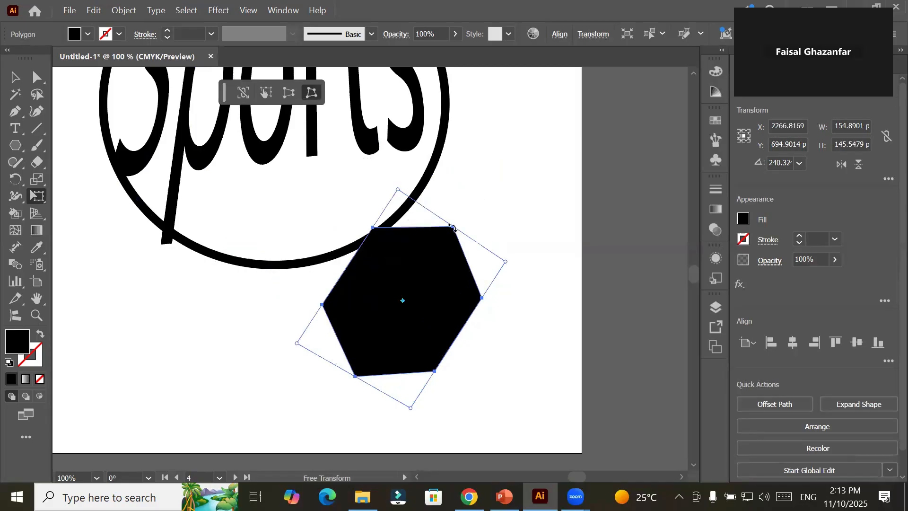
left_click(266, 93)
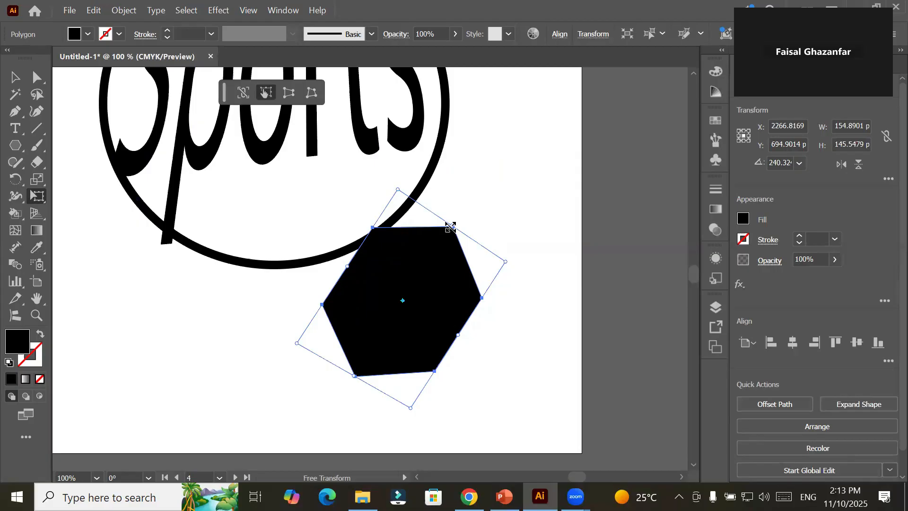
left_click(125, 10)
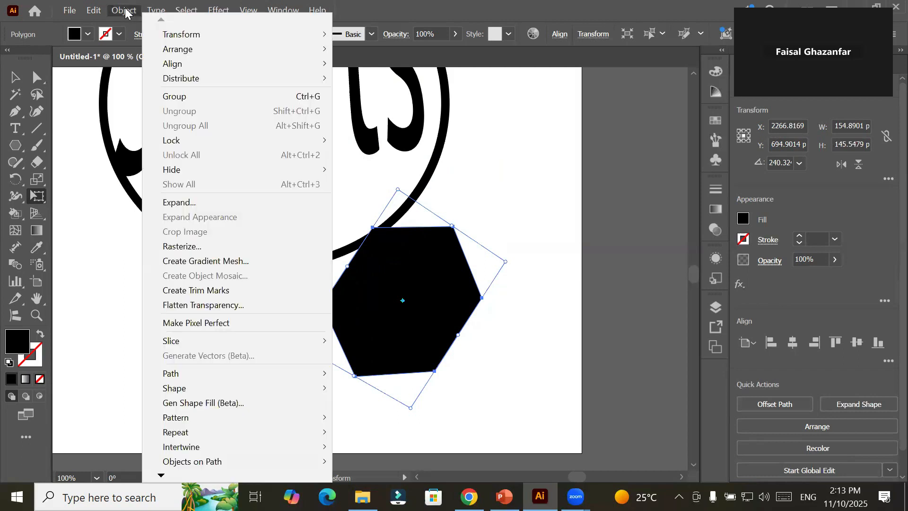
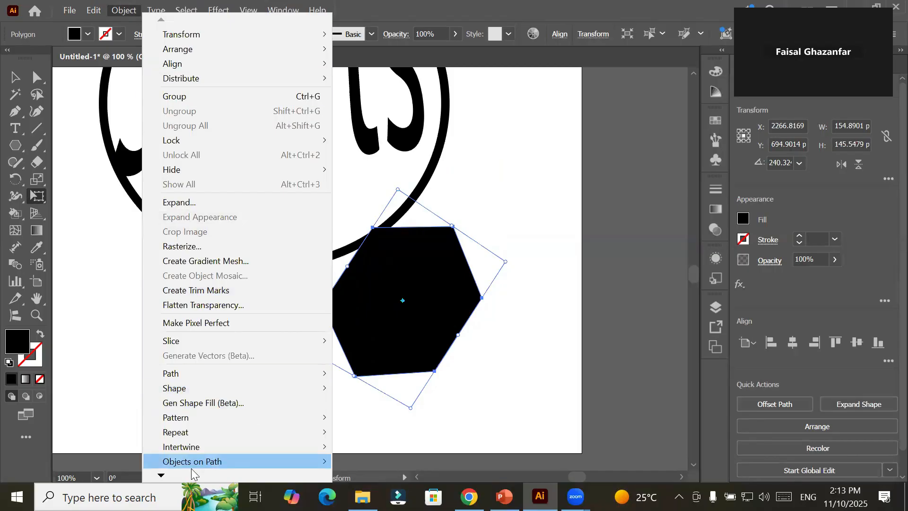
mouse_move(161, 475)
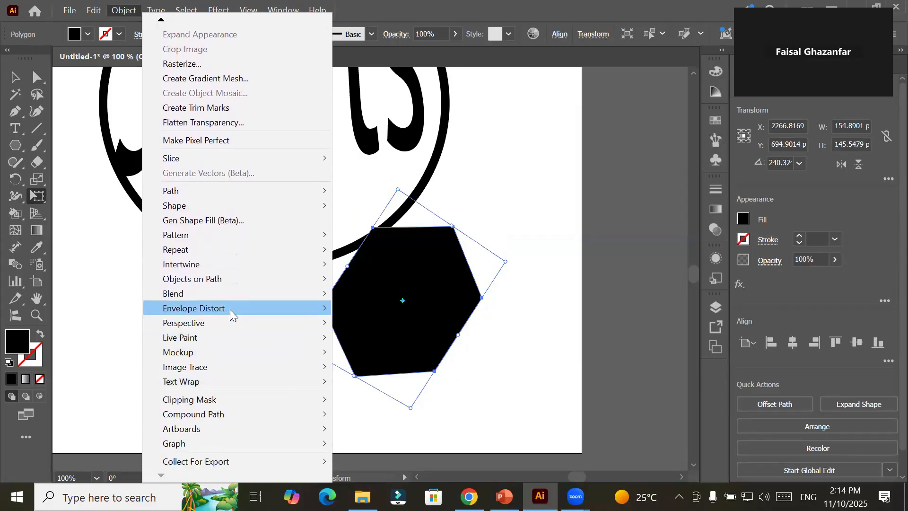
mouse_move(230, 313)
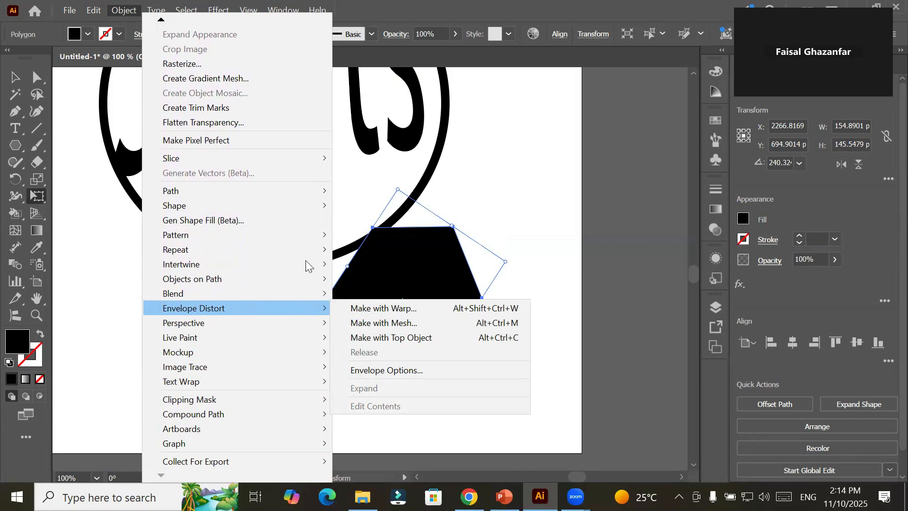
left_click(555, 323)
Step: Delete all artwork from every artboard
key("ctrl+a")
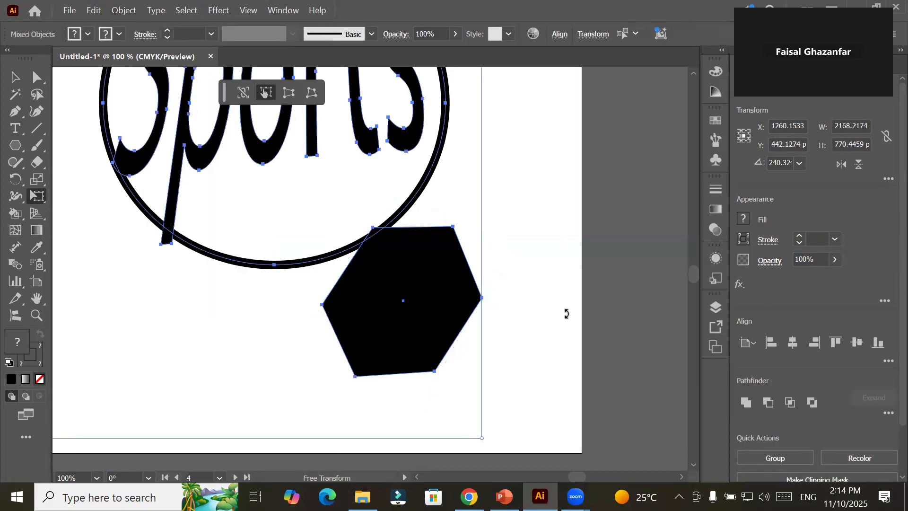
key("Delete")
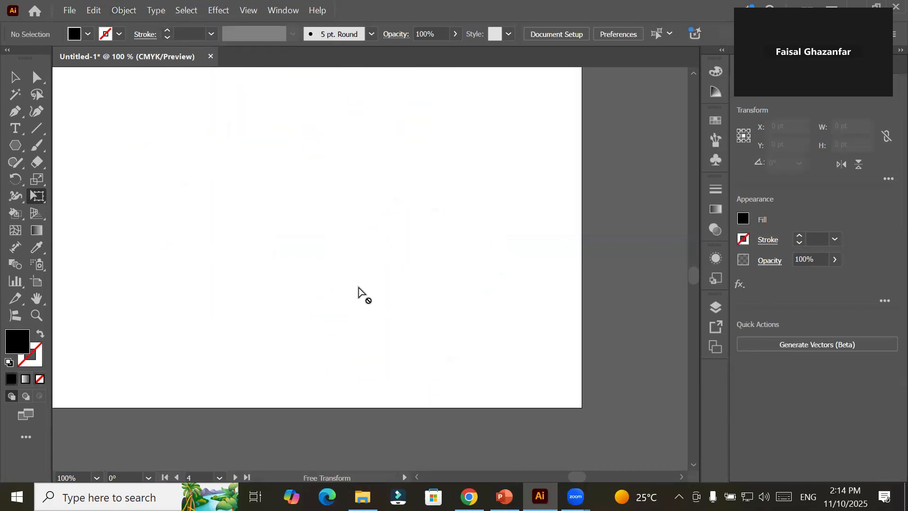
key("ctrl+minus")
key("ctrl+minus")
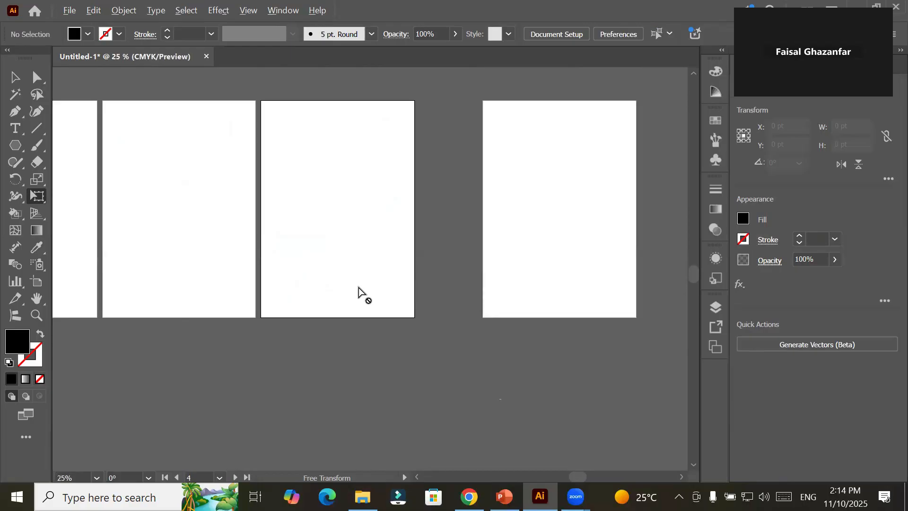
Step: Draw a hexagon about 443 × 384 pt in the upper half of the first artboard and keep it selected
left_click_drag(211, 270, 575, 283)
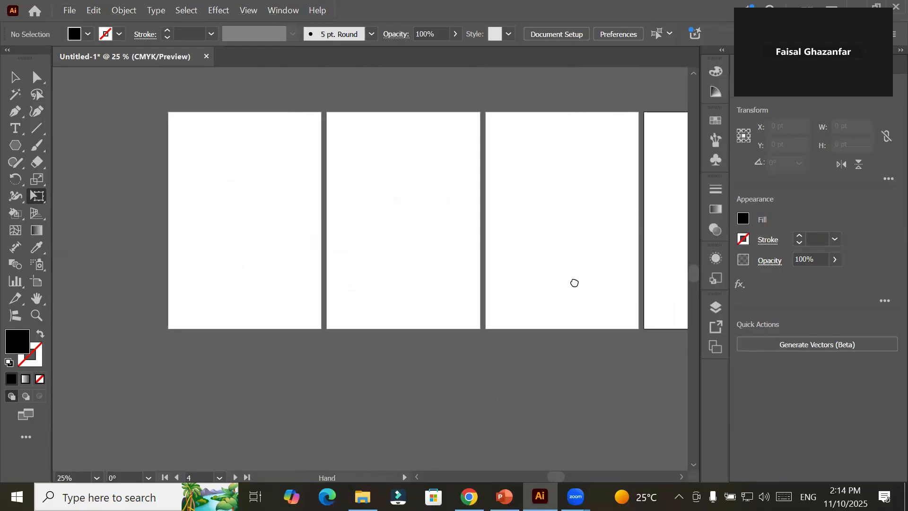
scroll(233, 220, "up", 1)
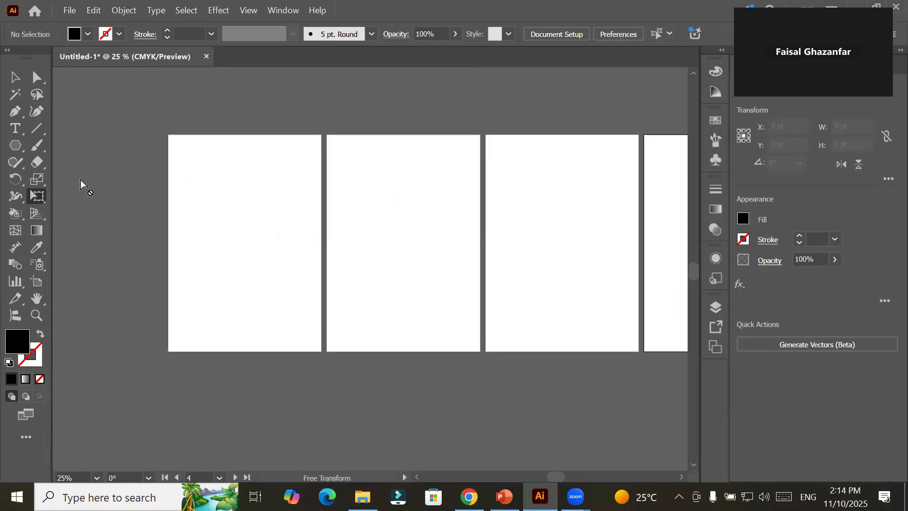
left_click(16, 149)
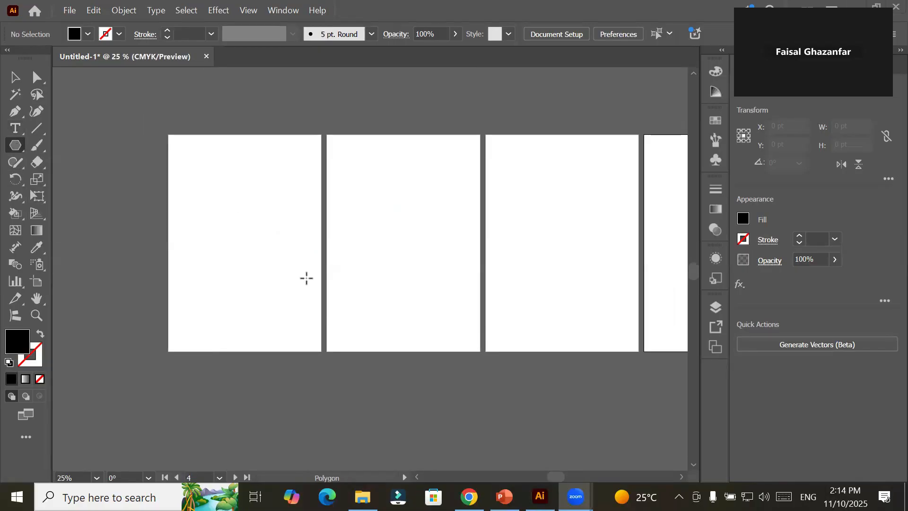
left_click_drag(206, 202, 260, 260)
left_click(15, 77)
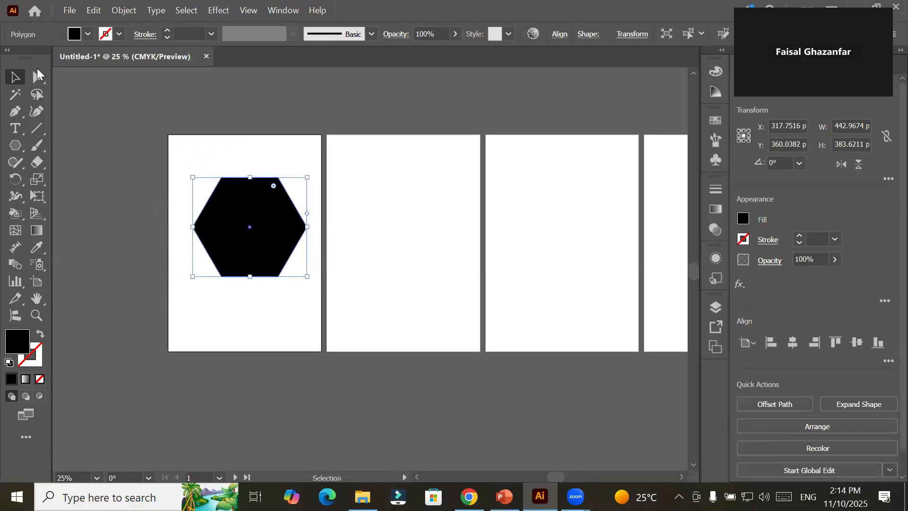
Step: Remove the hexagon's fill and give it a 7 pt black stroke
left_click(88, 34)
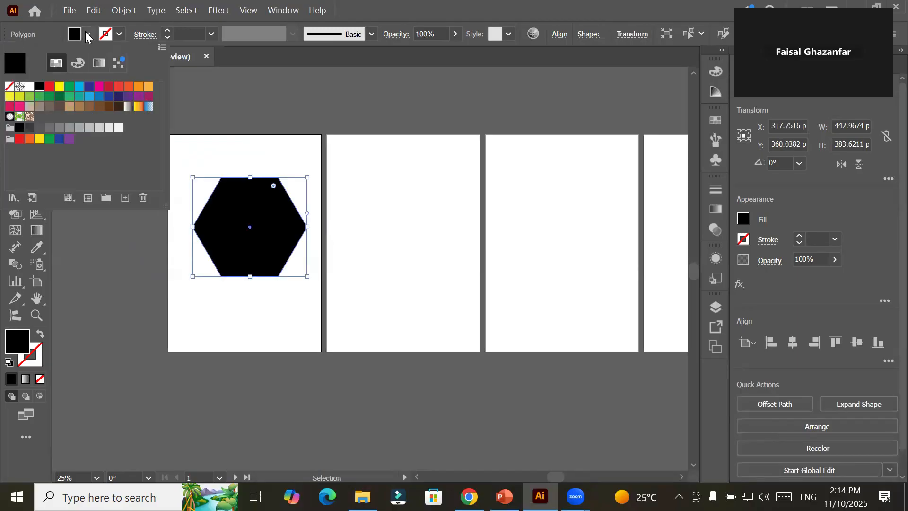
left_click(9, 86)
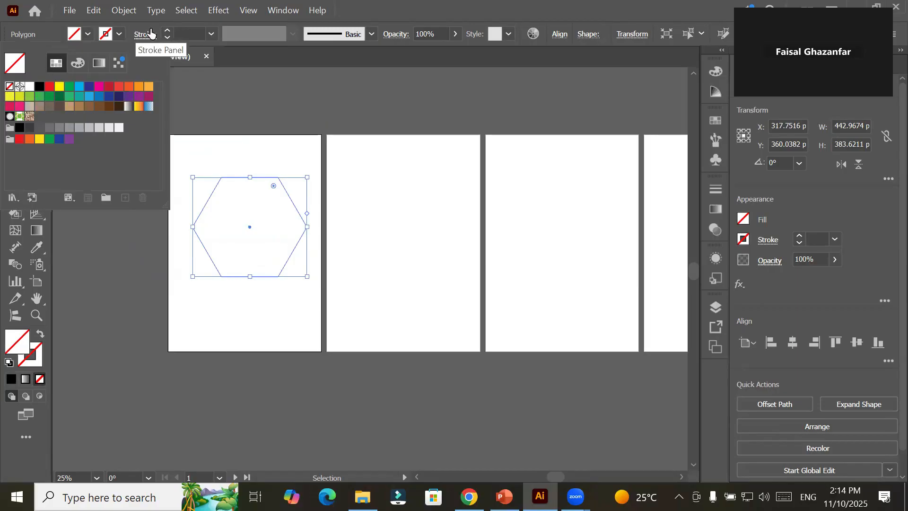
left_click(168, 29)
left_click(168, 30)
left_click(168, 29)
left_click(168, 30)
left_click(167, 29)
left_click(167, 30)
left_click(168, 30)
left_click(168, 29)
left_click(168, 30)
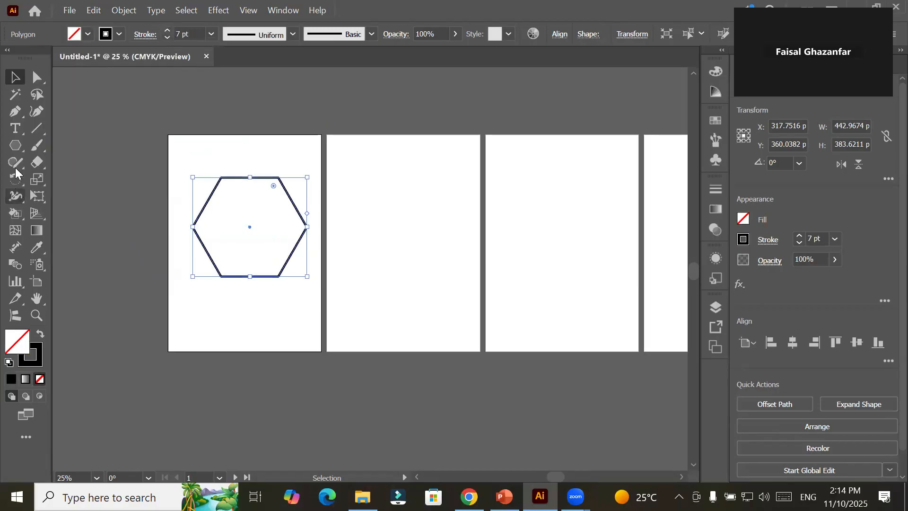
Step: Add the point text "SPORTS" below the hexagon on the first artboard
left_click(14, 128)
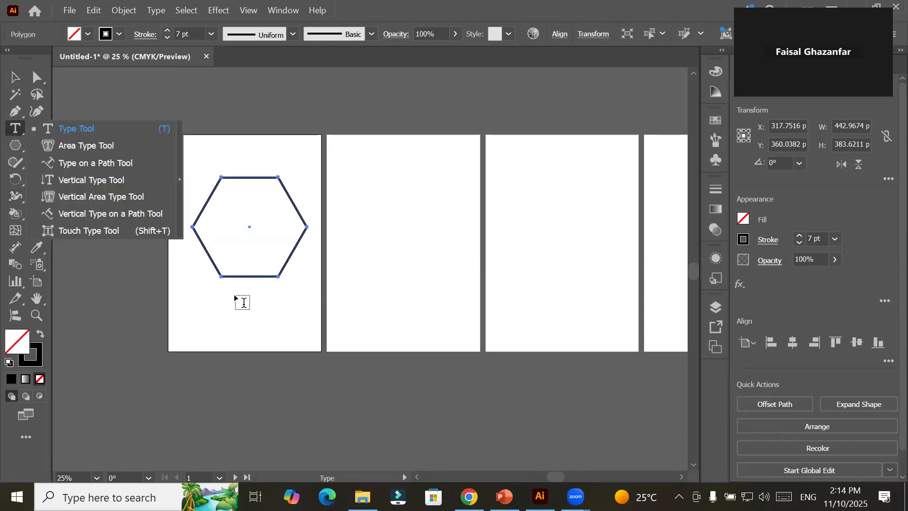
left_click(207, 314)
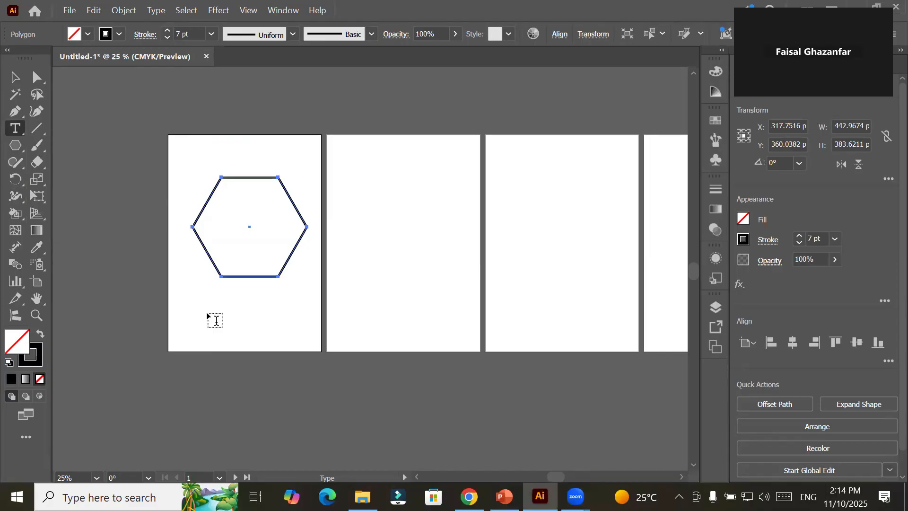
left_click(207, 313)
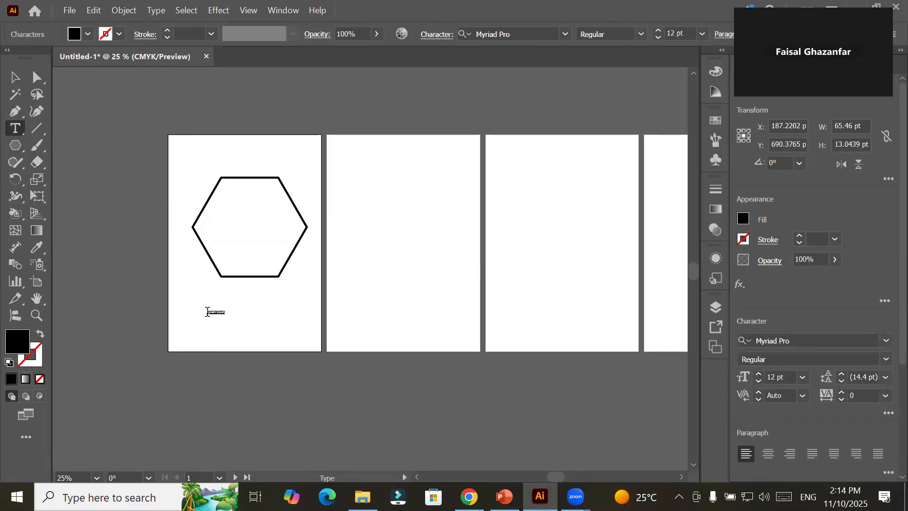
type("SHA")
key("Escape")
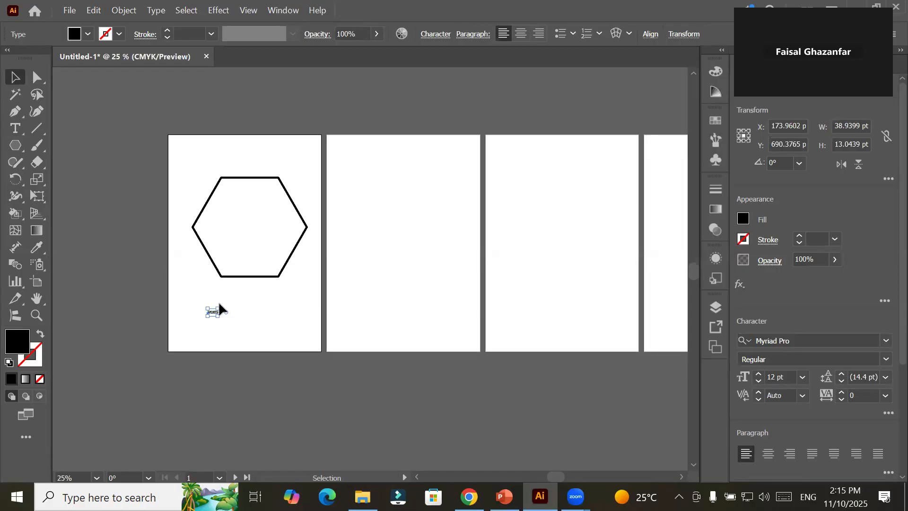
Step: Enlarge the SPORTS text to about 405 × 520 pt, position it over the hexagon and convert it to outlines
left_click_drag(216, 308, 313, 134)
left_click_drag(269, 330, 264, 316)
right_click(264, 316)
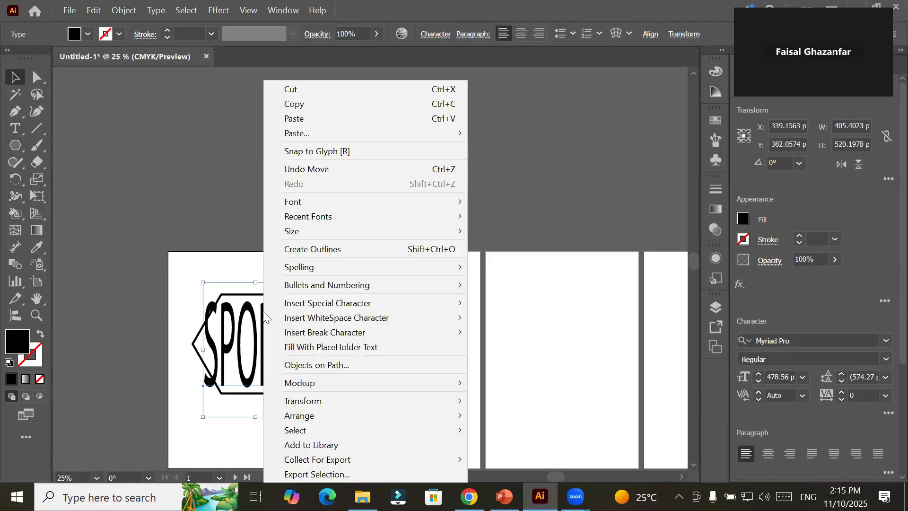
left_click(313, 250)
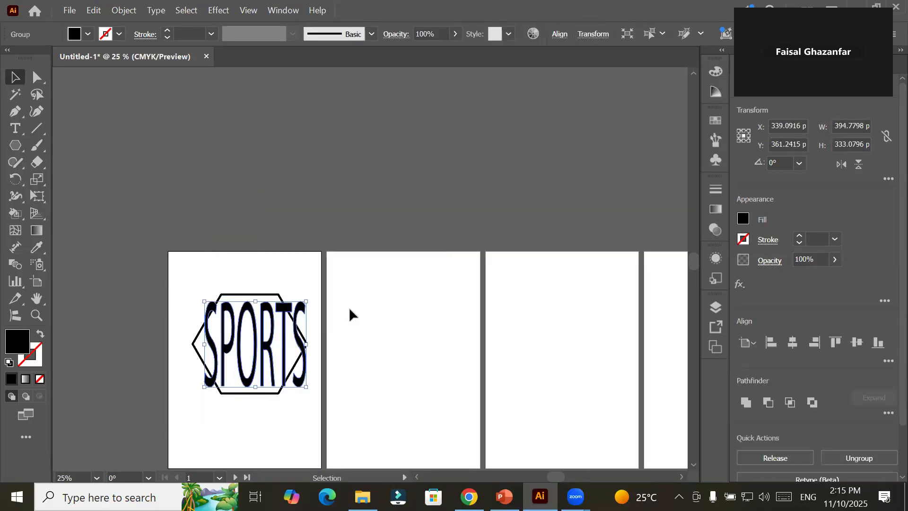
Step: Float the Layers panel over the canvas, make it taller and expand Layer 1 to list its objects
left_click(715, 307)
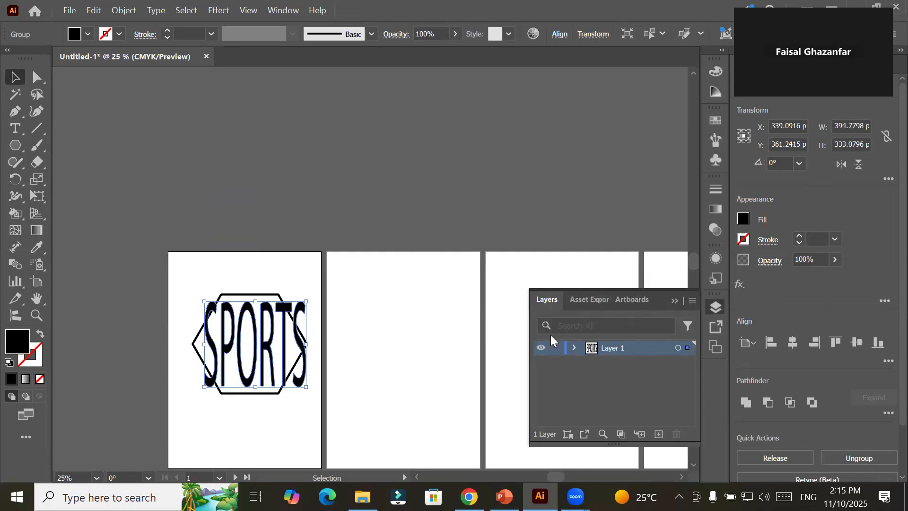
left_click_drag(545, 300, 413, 109)
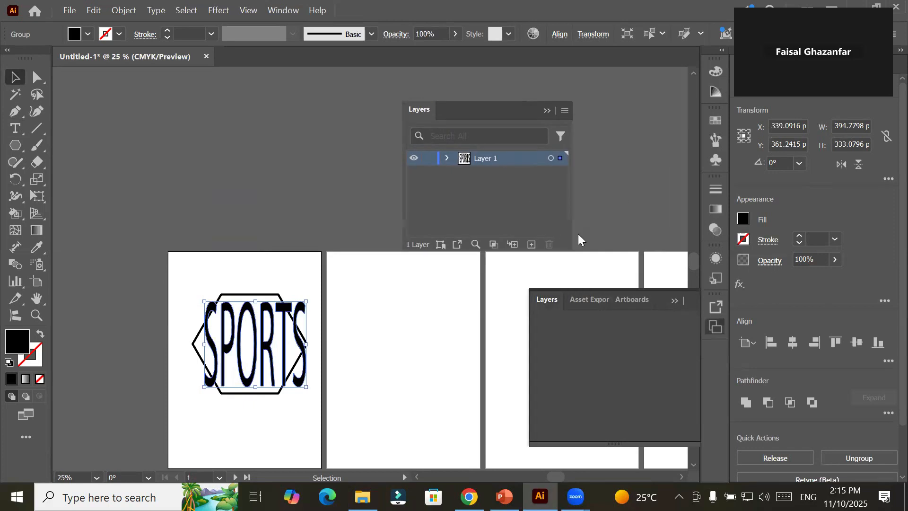
left_click(673, 300)
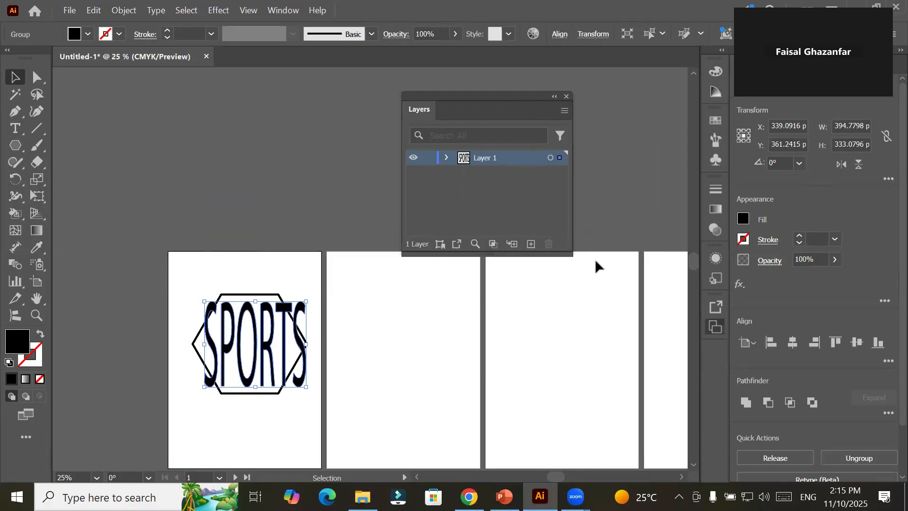
left_click(447, 157)
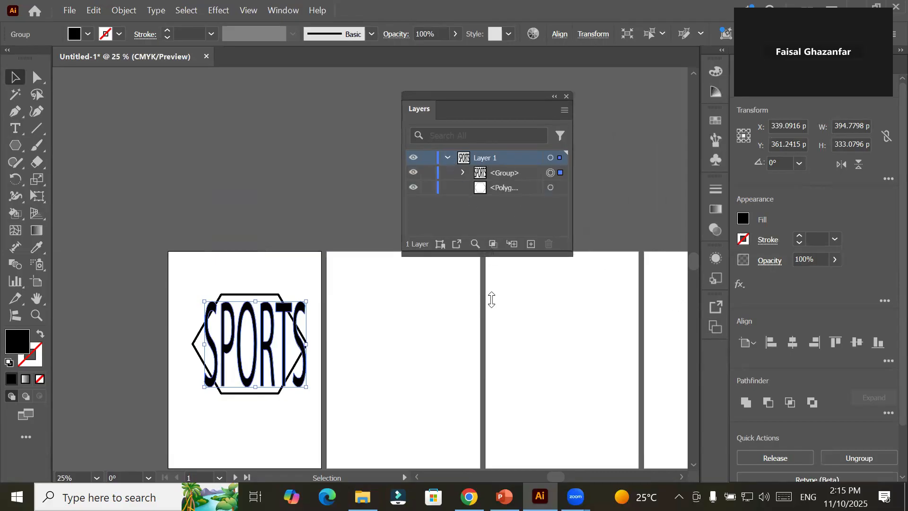
left_click_drag(492, 299, 492, 396)
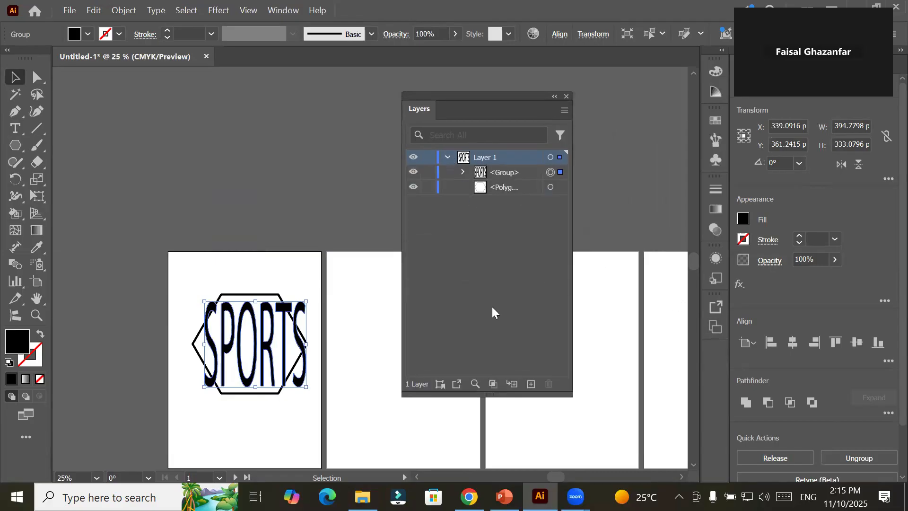
Step: Select the hexagon alone and move it above the SPORTS group in the layer's stacking order
left_click(551, 188, "shift")
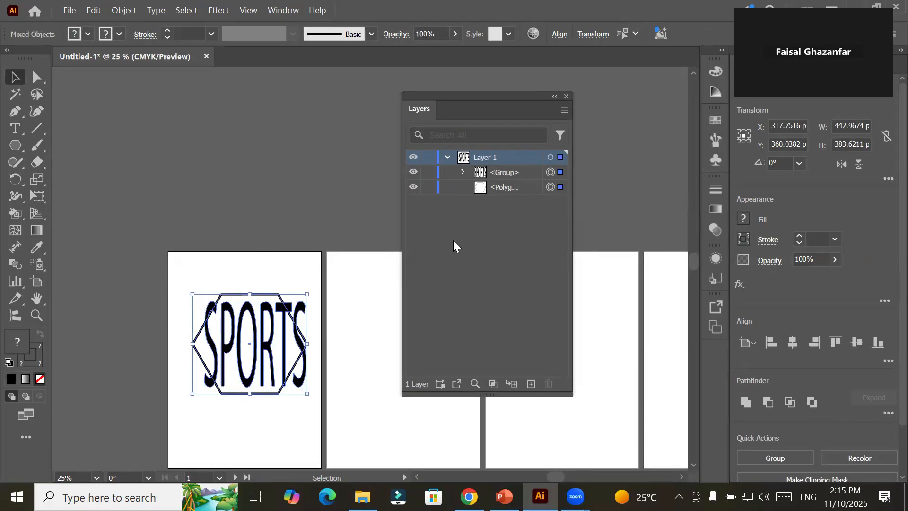
left_click(511, 189)
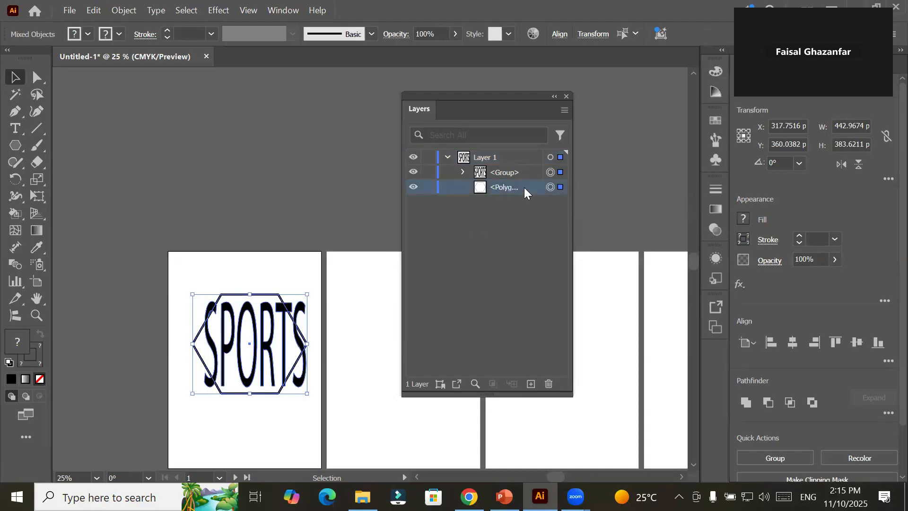
left_click(552, 189)
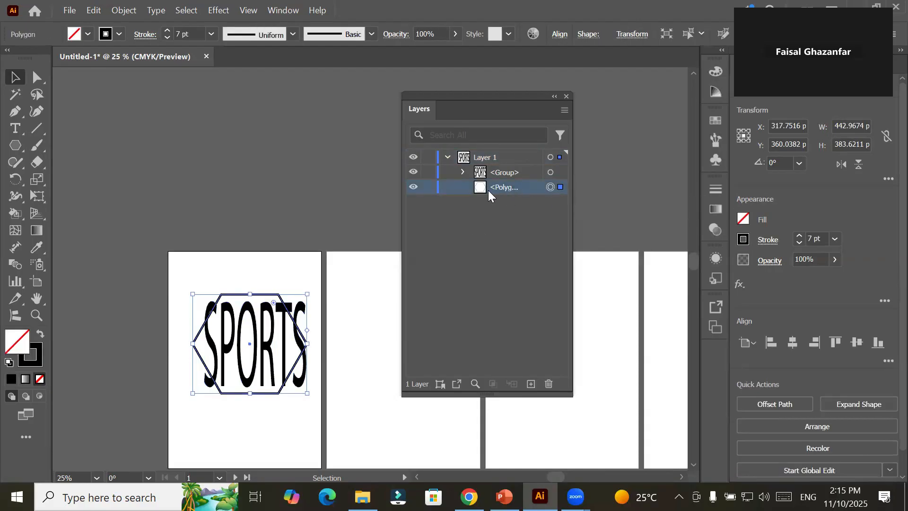
left_click_drag(488, 190, 491, 158)
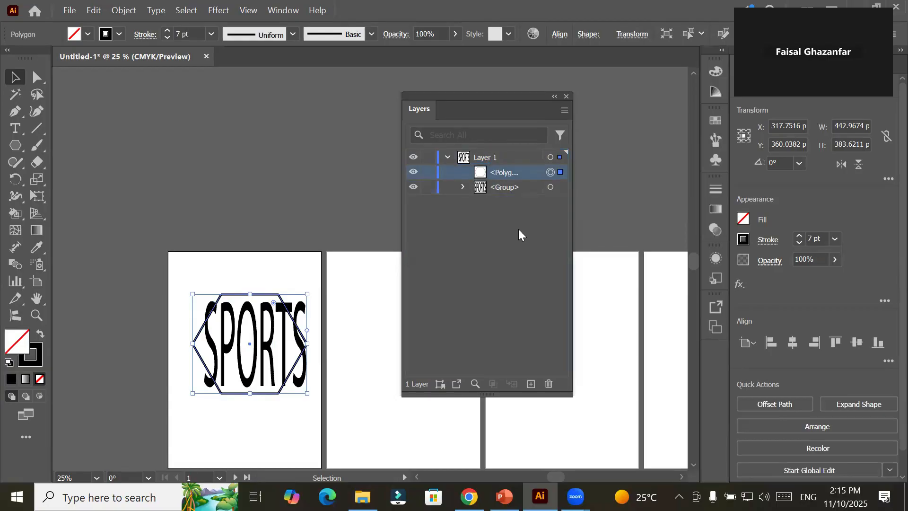
Step: Warp the outlined SPORTS text into the hexagon with Envelope Distort's Make with Top Object, and deselect the result
left_click(552, 189, "shift")
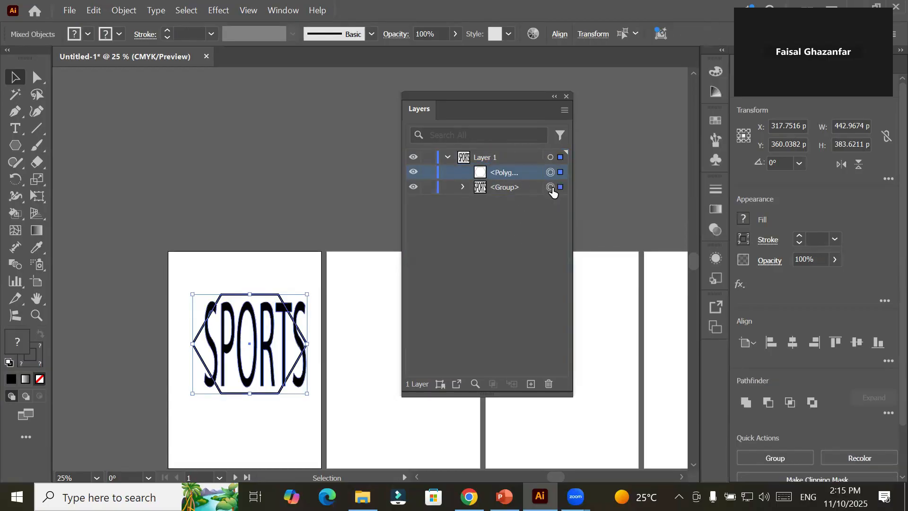
left_click(121, 11)
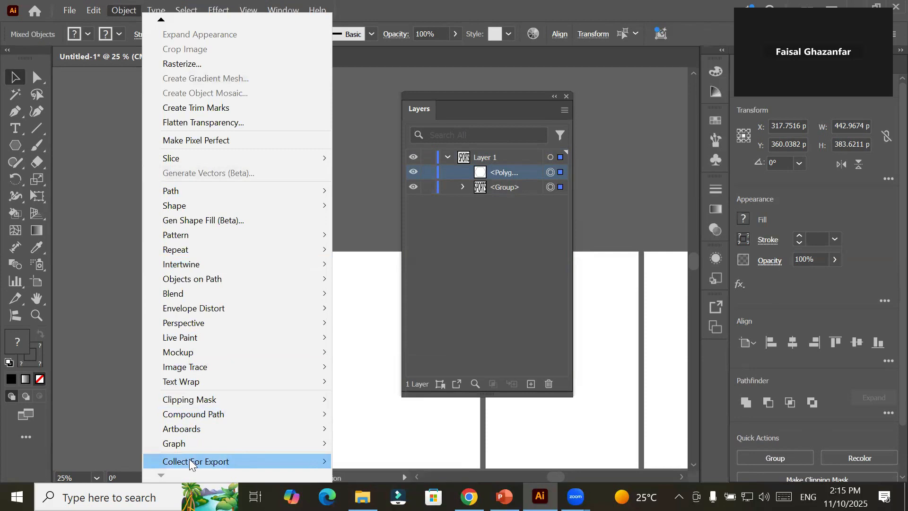
mouse_move(263, 308)
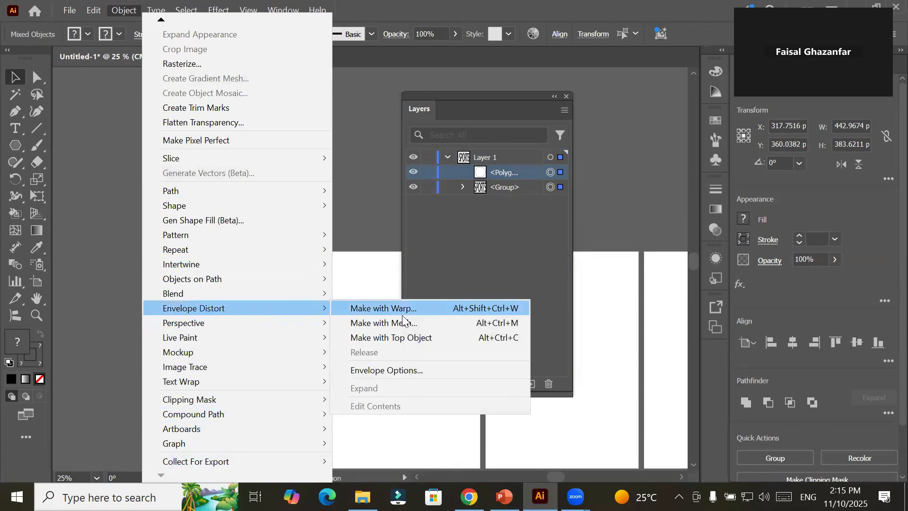
left_click(431, 341)
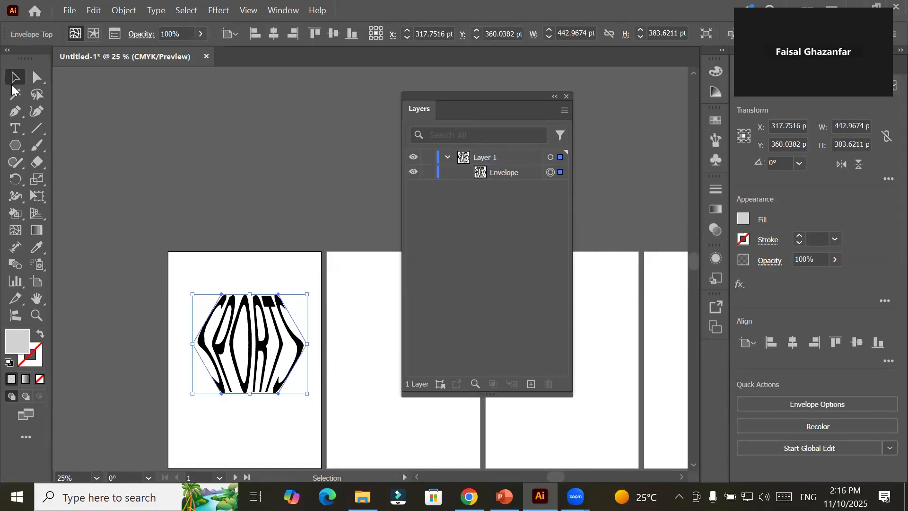
left_click(258, 272)
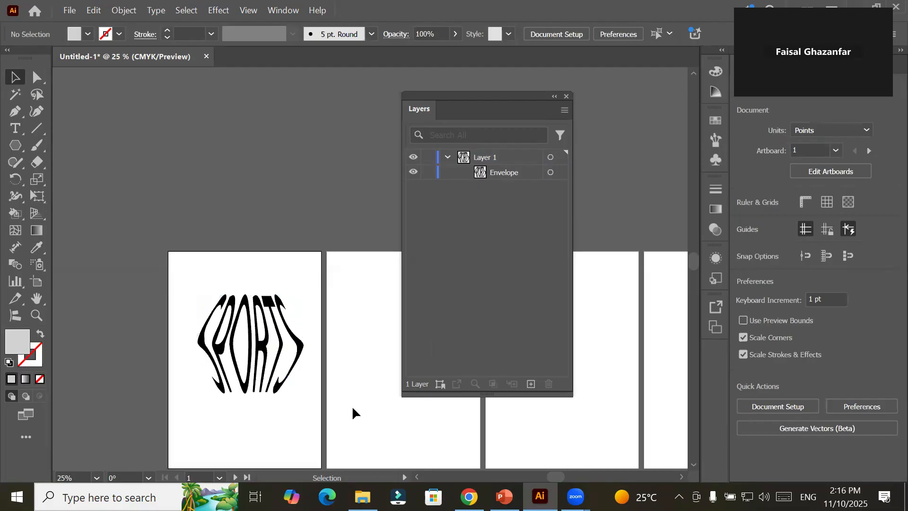
Step: Add the text "EME" on the second artboard and enlarge it to about 424 × 213 pt
key("space")
left_click_drag(349, 416, 129, 364)
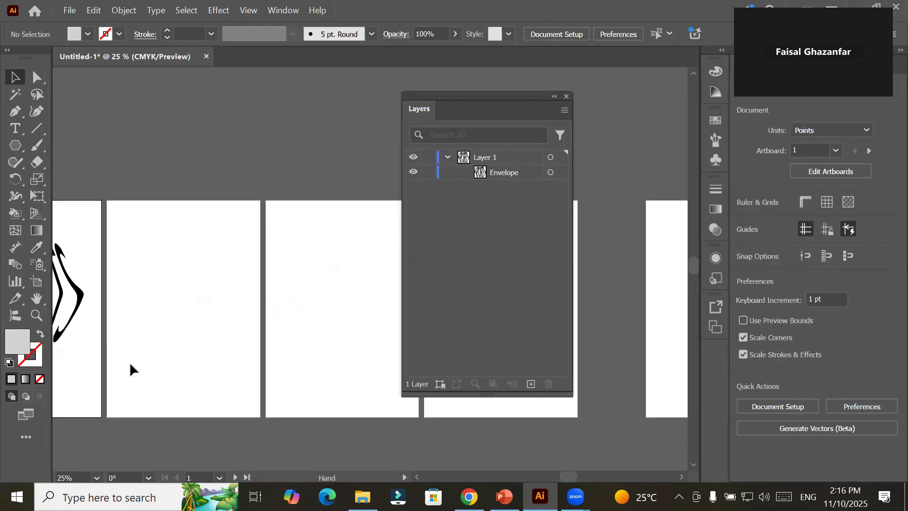
left_click(16, 129)
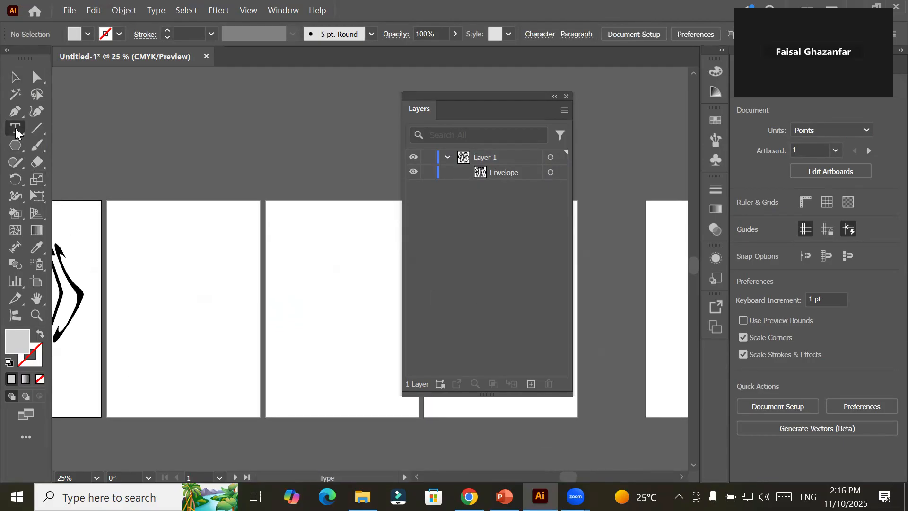
left_click(145, 283)
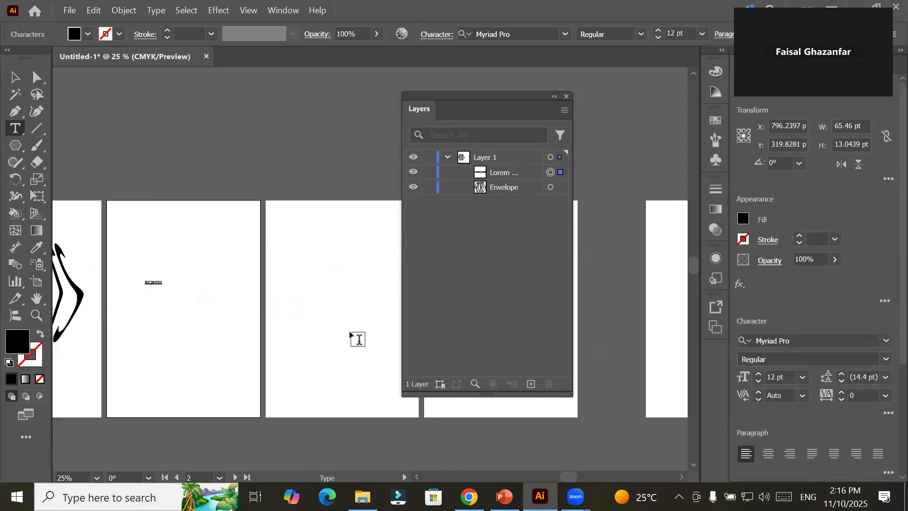
type("E")
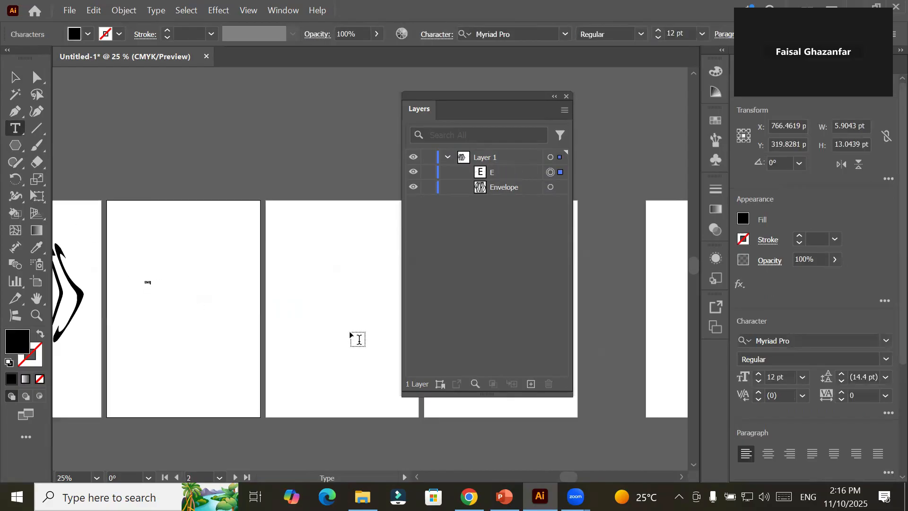
left_click(19, 83)
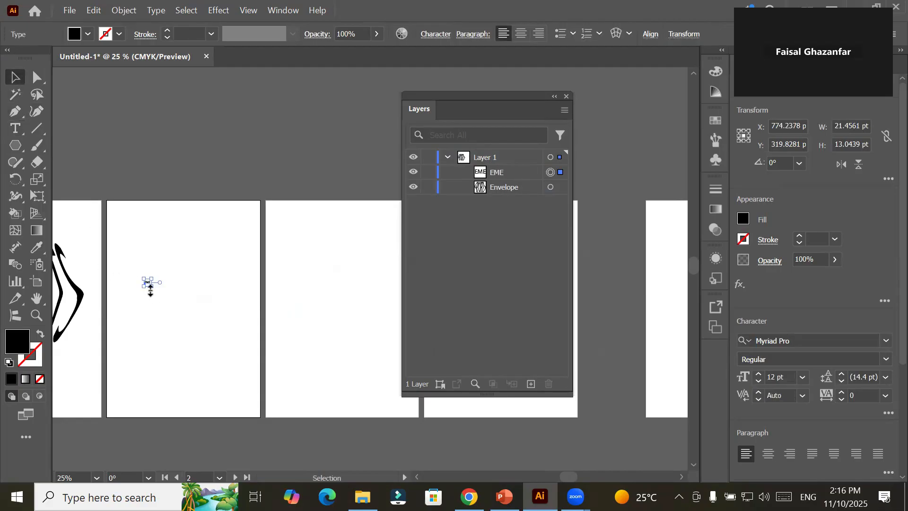
left_click_drag(151, 287, 196, 297)
Step: Draw an ellipse about 460 × 336 pt over the EME text on the second artboard
left_click(11, 148)
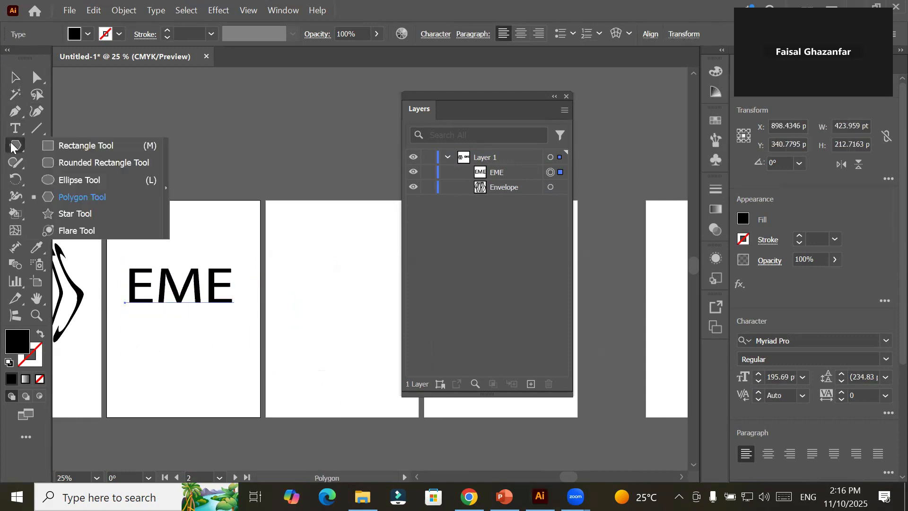
left_click(52, 181)
left_click_drag(123, 232, 243, 319)
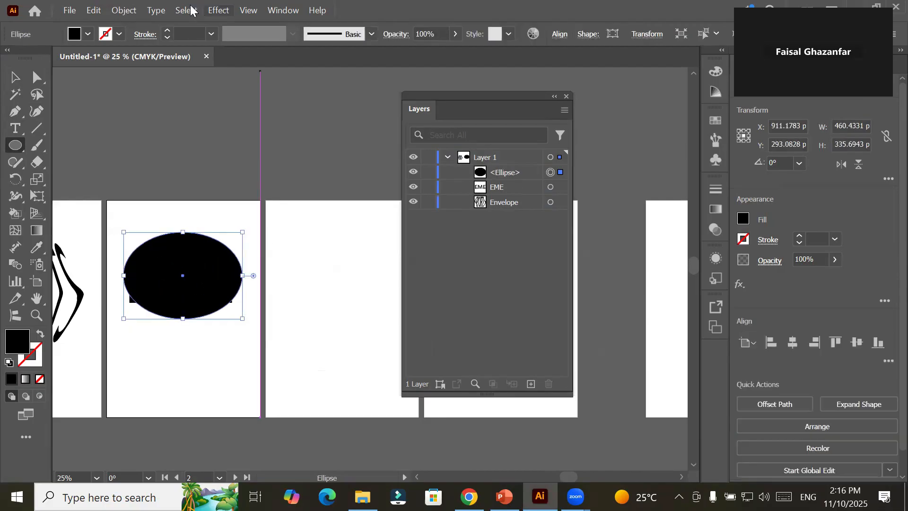
Step: Remove the ellipse's fill and give it an 8 pt black stroke
left_click(87, 35)
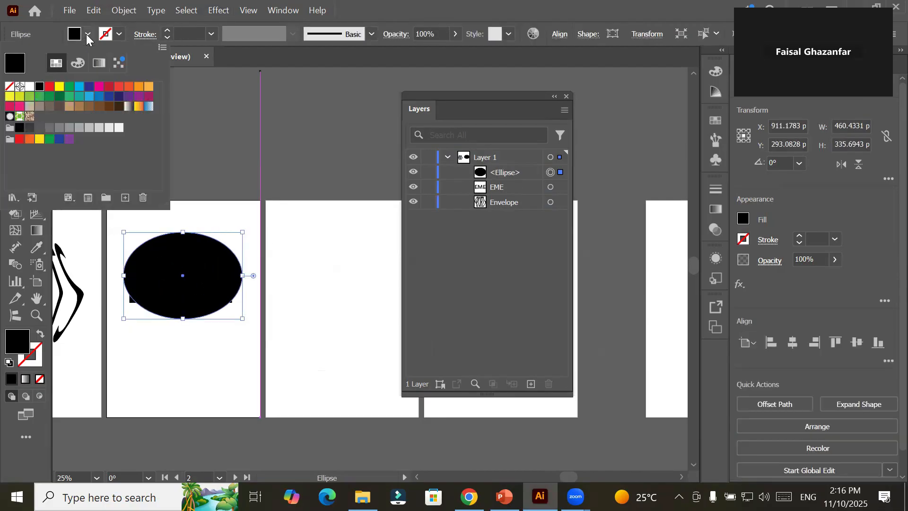
left_click(8, 88)
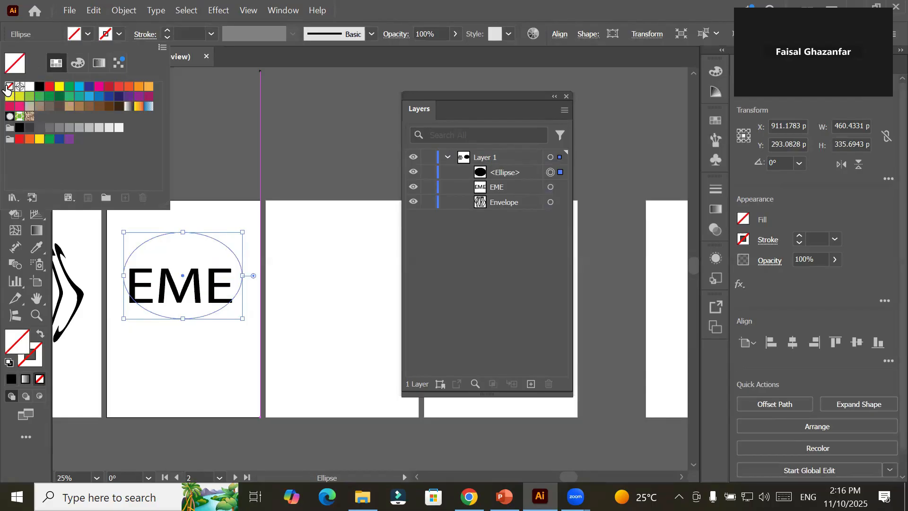
left_click(166, 30)
left_click(167, 30)
left_click(166, 30)
left_click(166, 31)
left_click(166, 30)
left_click(167, 30)
left_click(166, 30)
left_click(166, 30)
left_click(166, 31)
Step: Copy the ellipse onto the third artboard and move the EME text up so it sits centrally in the original ellipse
left_click(14, 78)
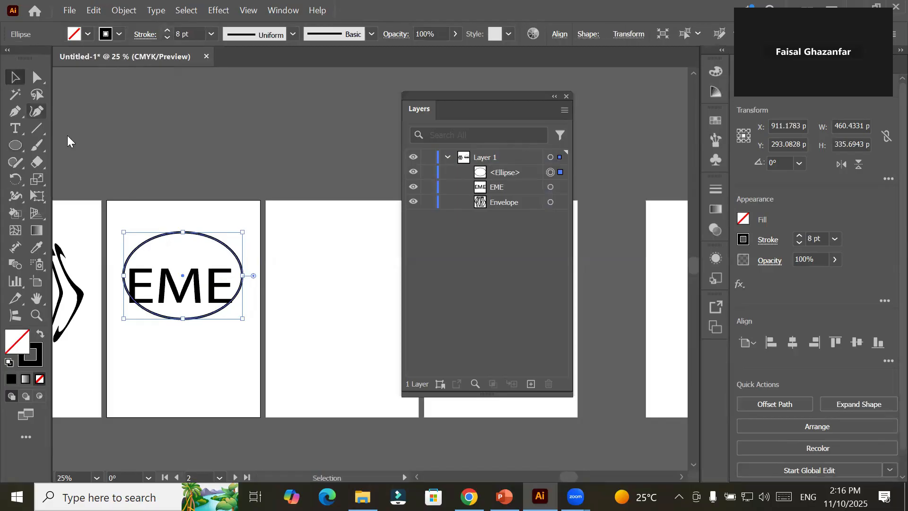
left_click_drag(194, 231, 349, 232)
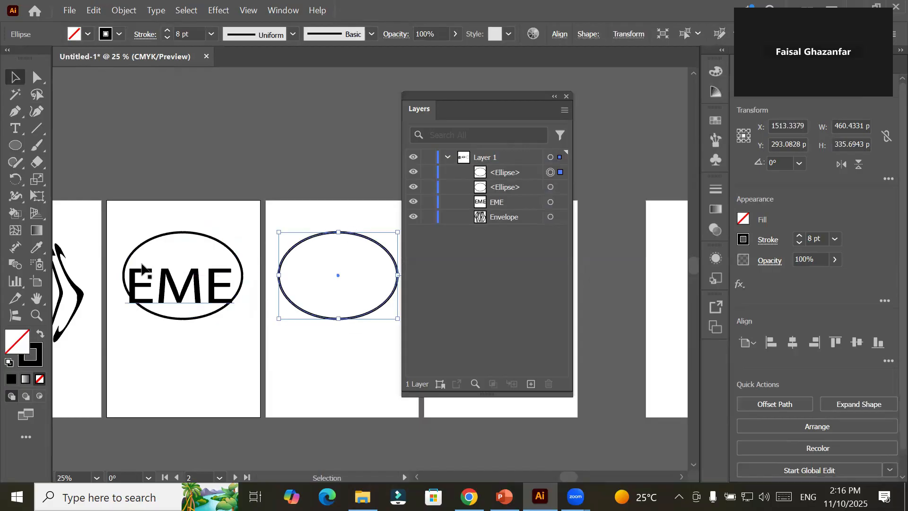
left_click_drag(158, 284, 161, 275)
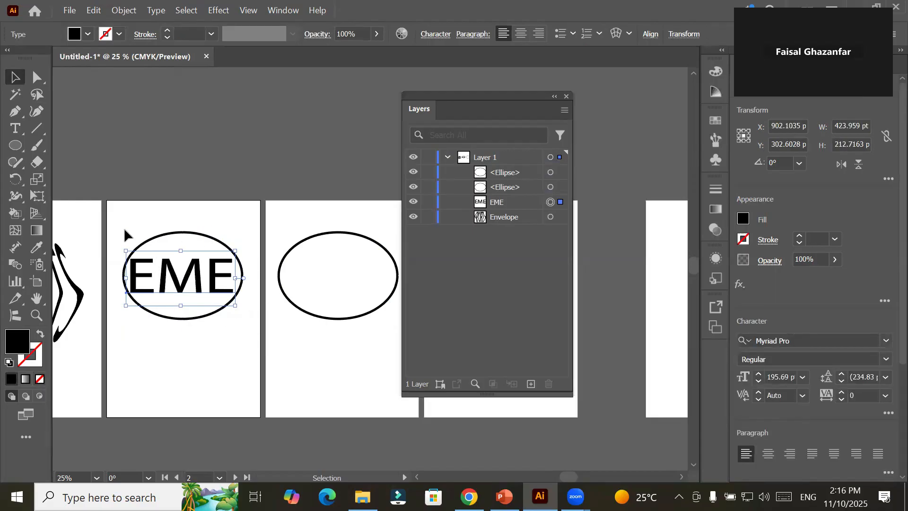
Step: Select the EME text and its ellipse, and toggle that ellipse's visibility to check which layer entry it is
left_click_drag(118, 223, 250, 342)
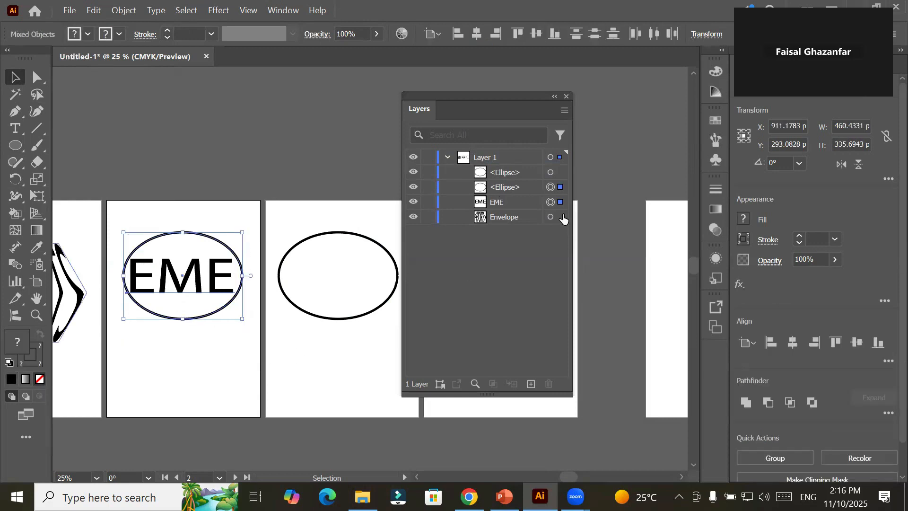
left_click(415, 188)
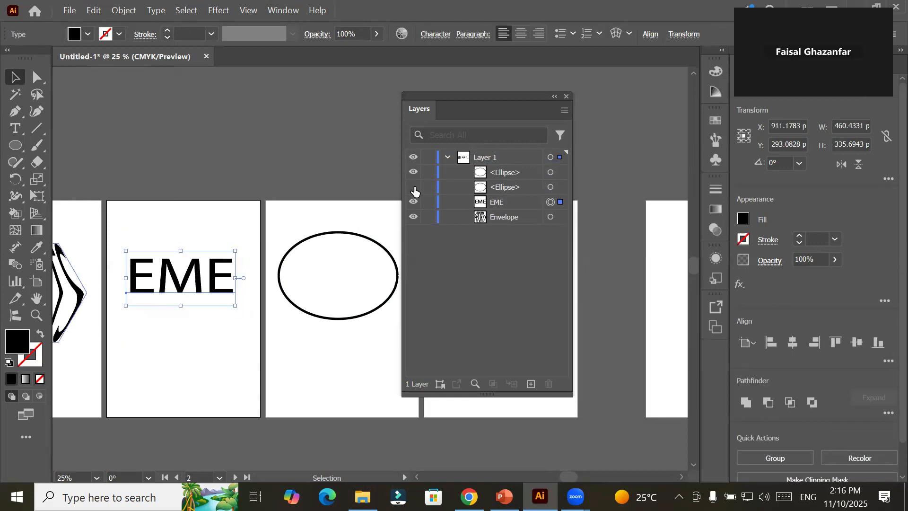
left_click(415, 188)
left_click(414, 188)
left_click(414, 188)
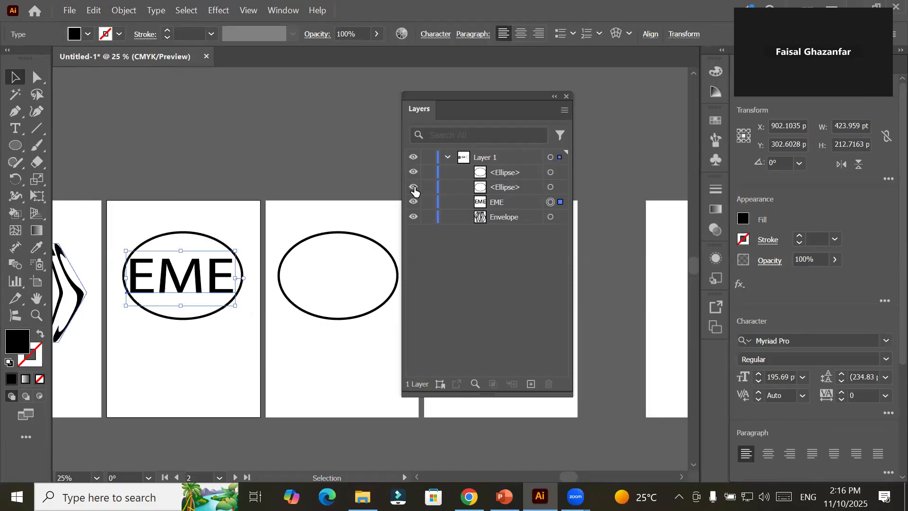
Step: Try to apply Envelope Distort's Make with Top Object to the EME text alone
left_click(127, 10)
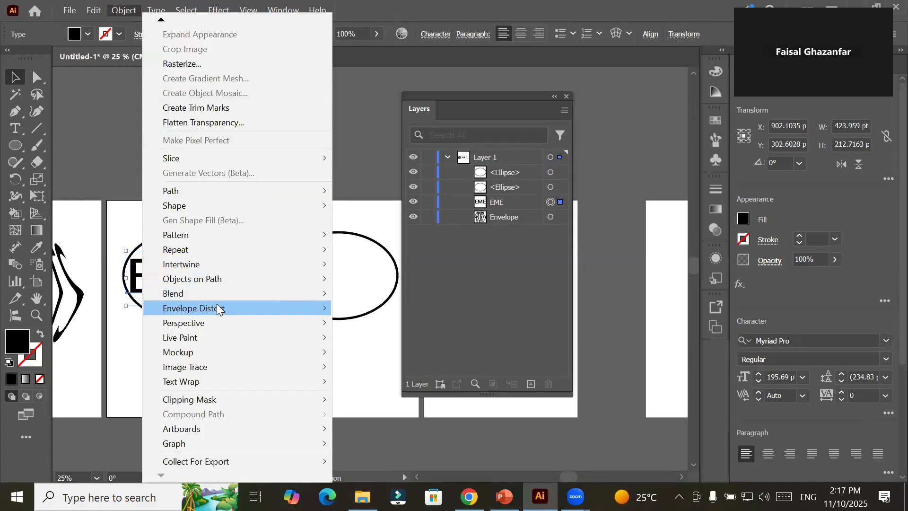
mouse_move(218, 309)
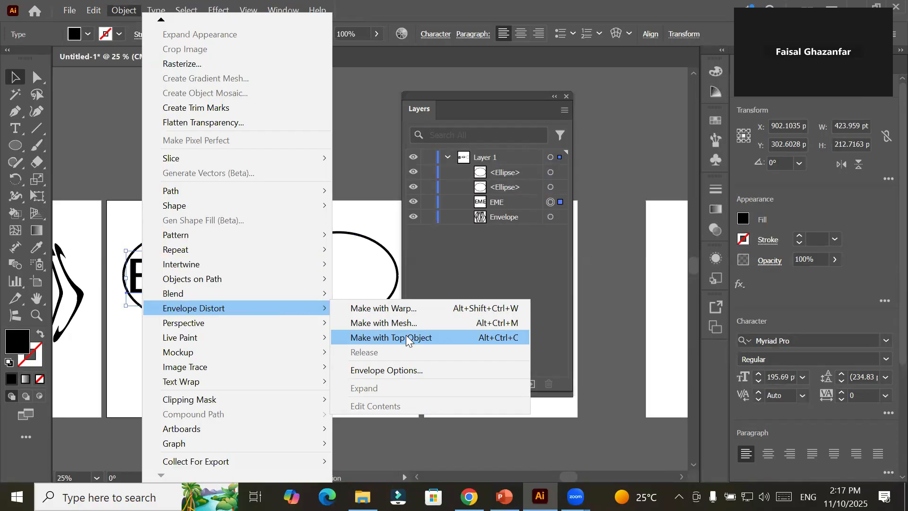
left_click(462, 344)
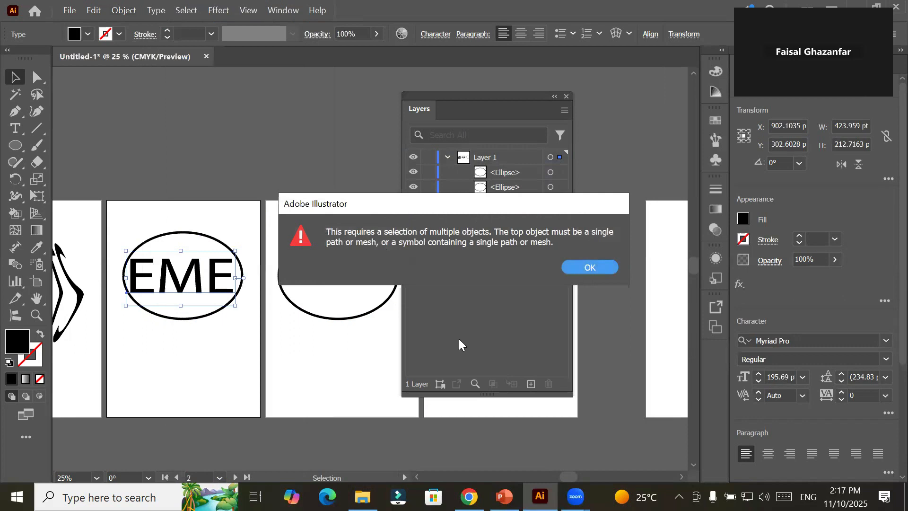
left_click(596, 270)
left_click(336, 333)
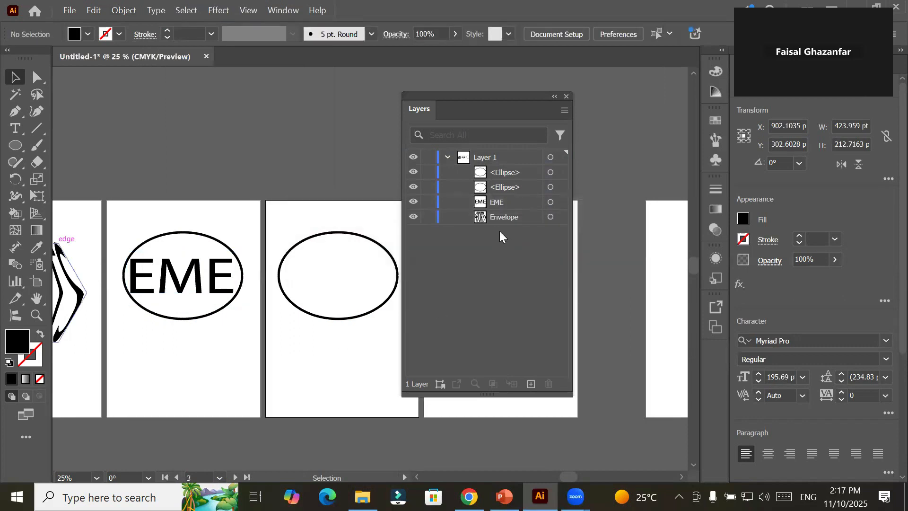
Step: Convert the EME text on the second artboard to outlines
left_click(550, 202)
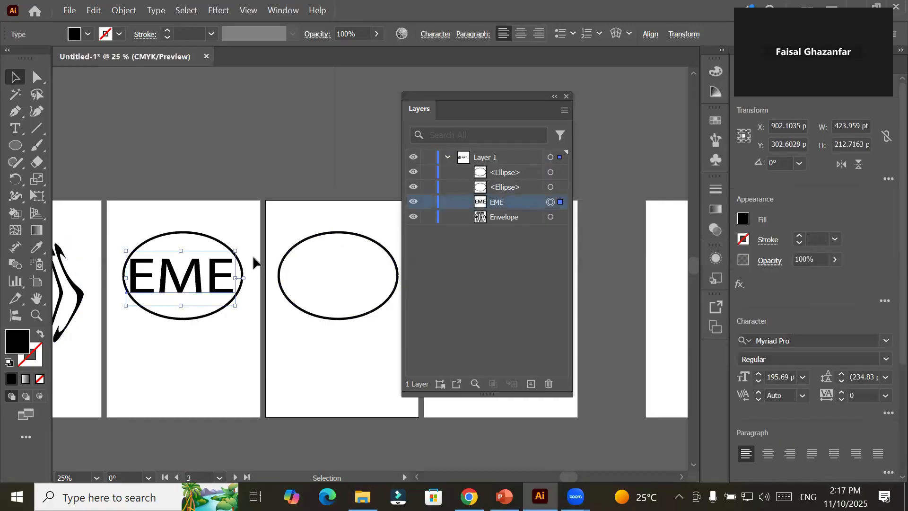
right_click(210, 272)
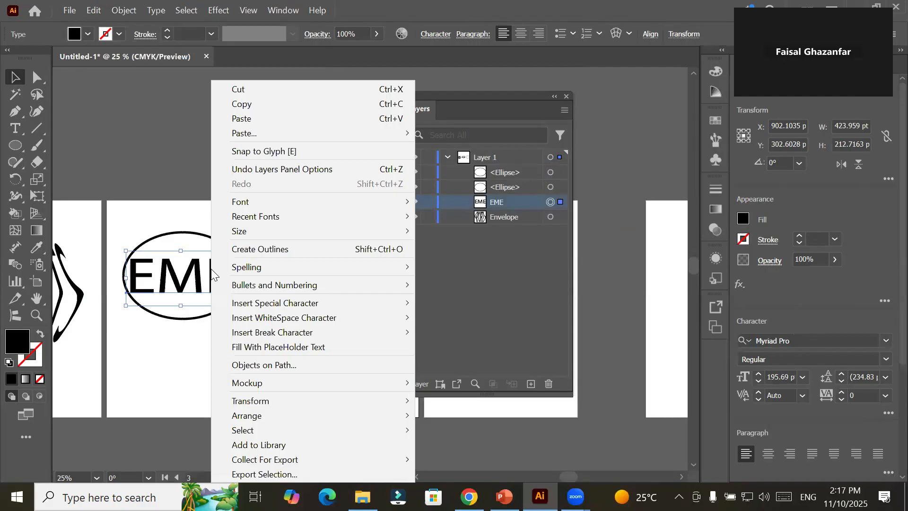
left_click(256, 251)
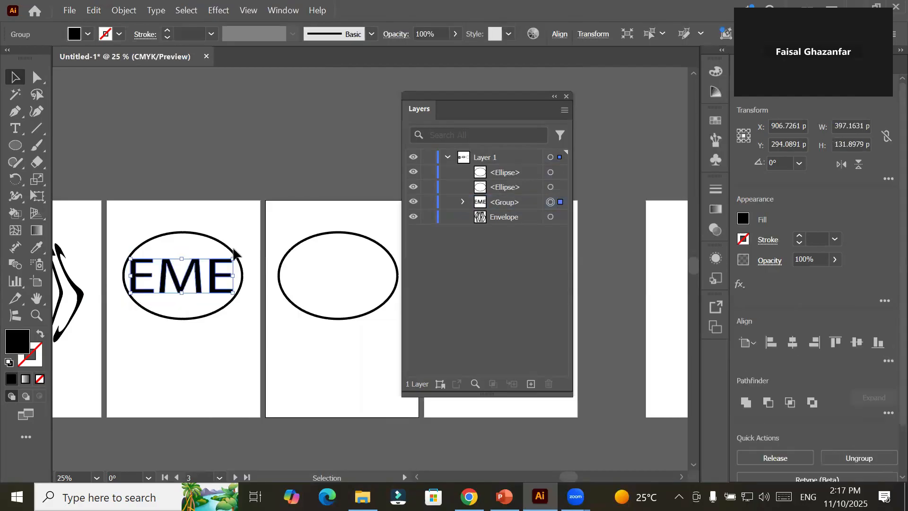
Step: Warp the outlined EME text into its surrounding ellipse with Envelope Distort's Make with Top Object
left_click_drag(134, 217, 245, 348)
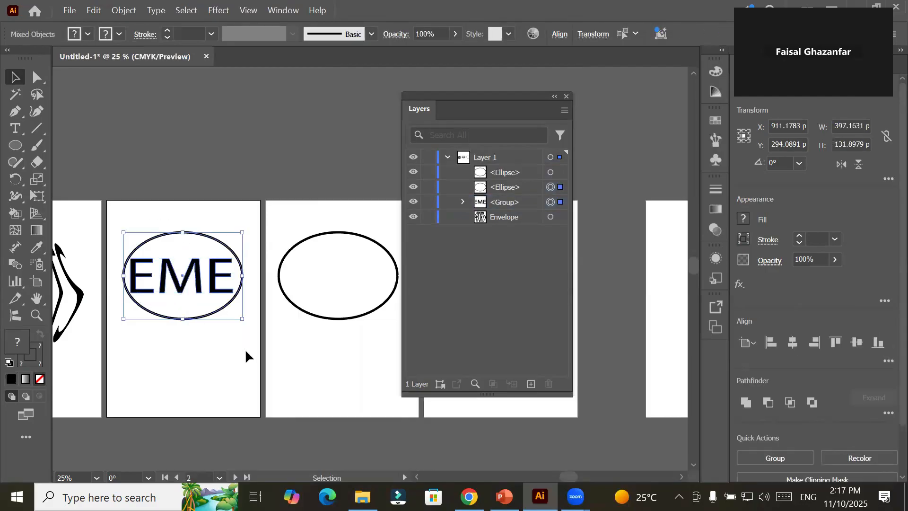
left_click(123, 9)
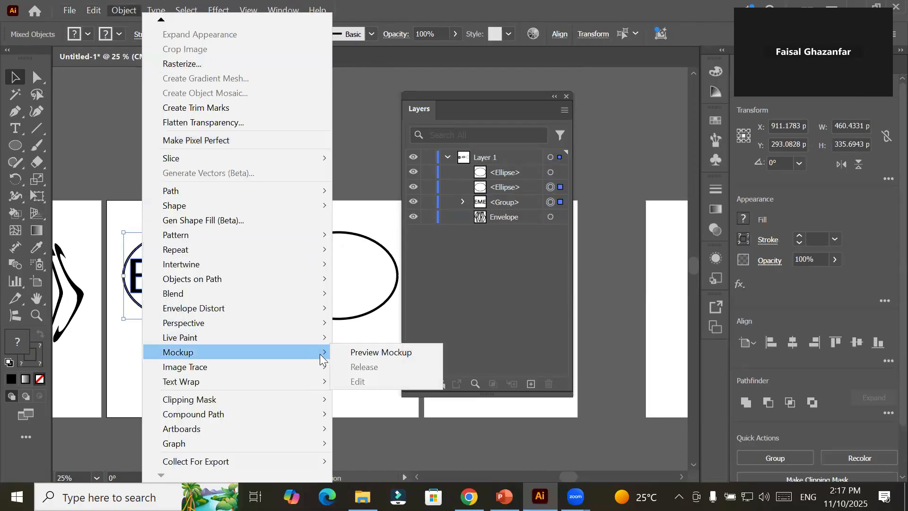
mouse_move(321, 314)
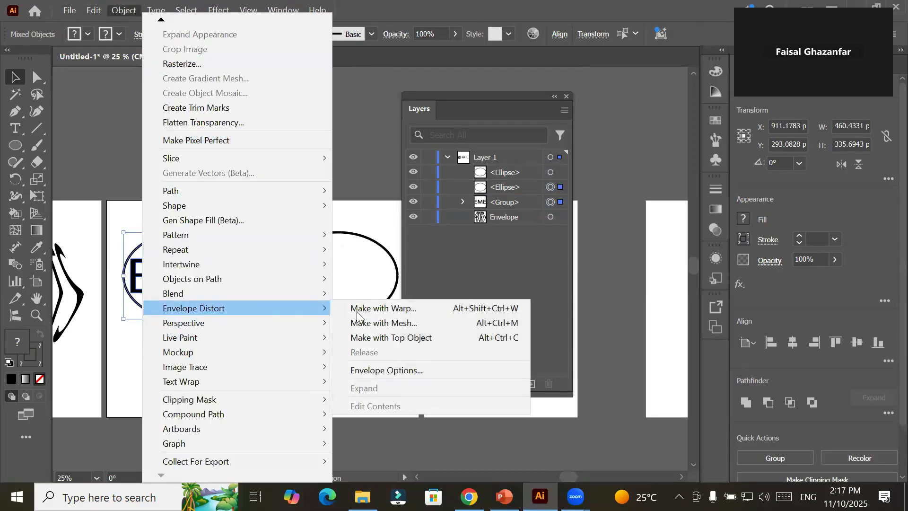
left_click(420, 338)
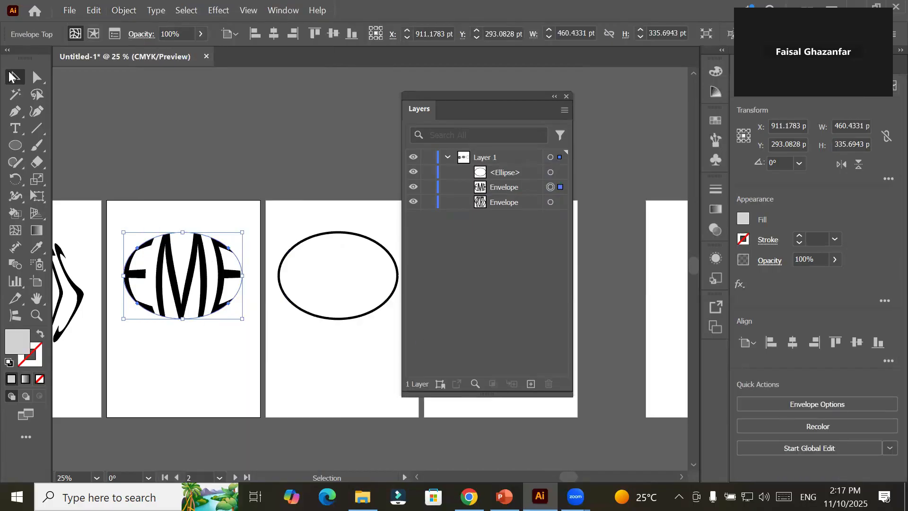
left_click(288, 334)
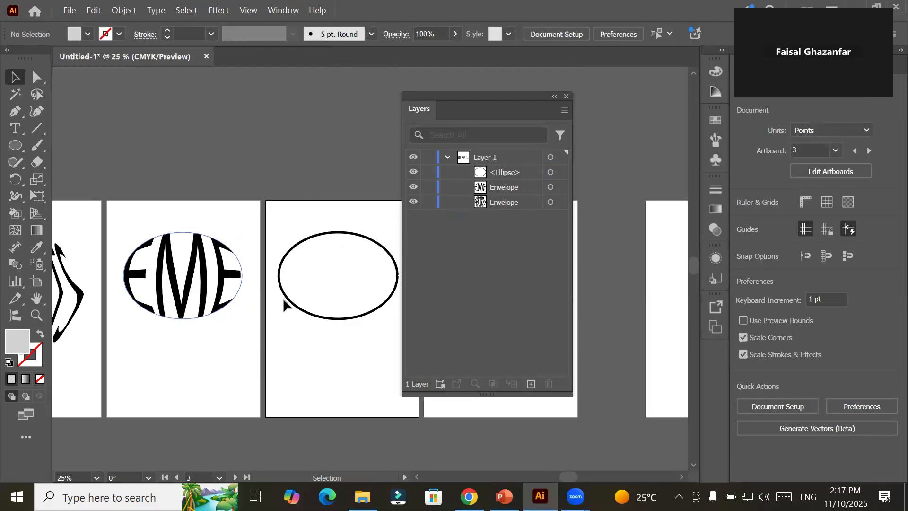
Step: Move the spare ellipse from the third artboard onto the warped EME text and give it a red stroke aligned to the outside
left_click_drag(161, 322, 152, 313)
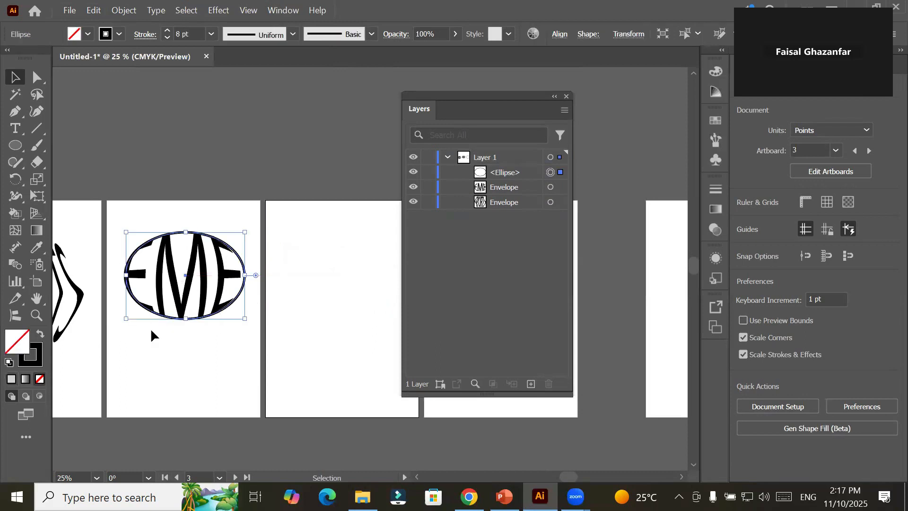
left_click(120, 34)
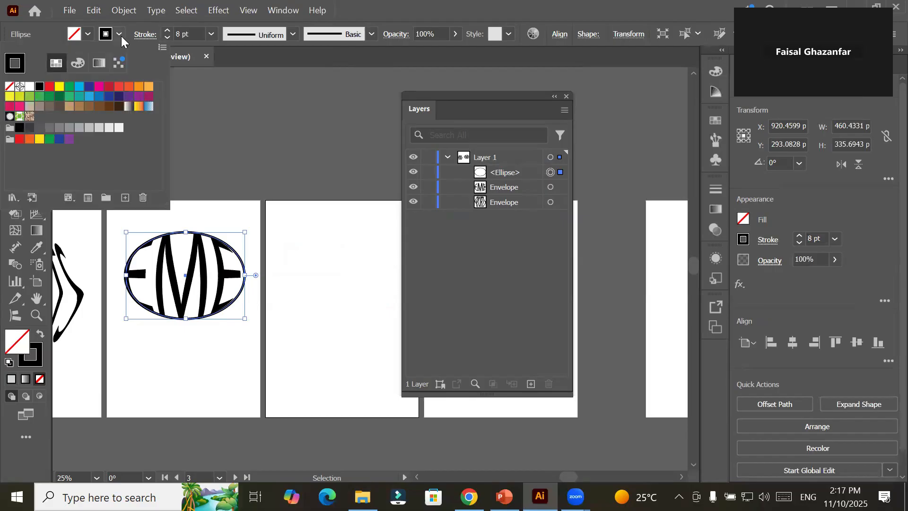
left_click(49, 88)
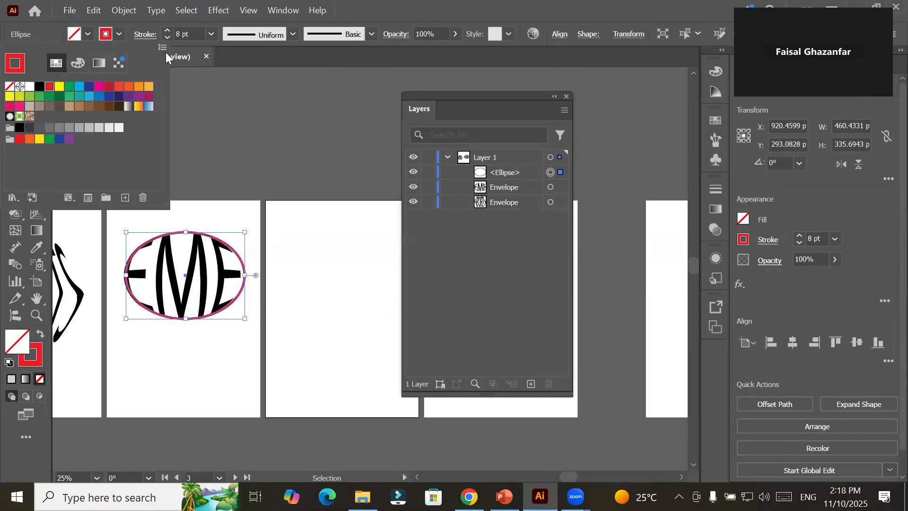
left_click(141, 35)
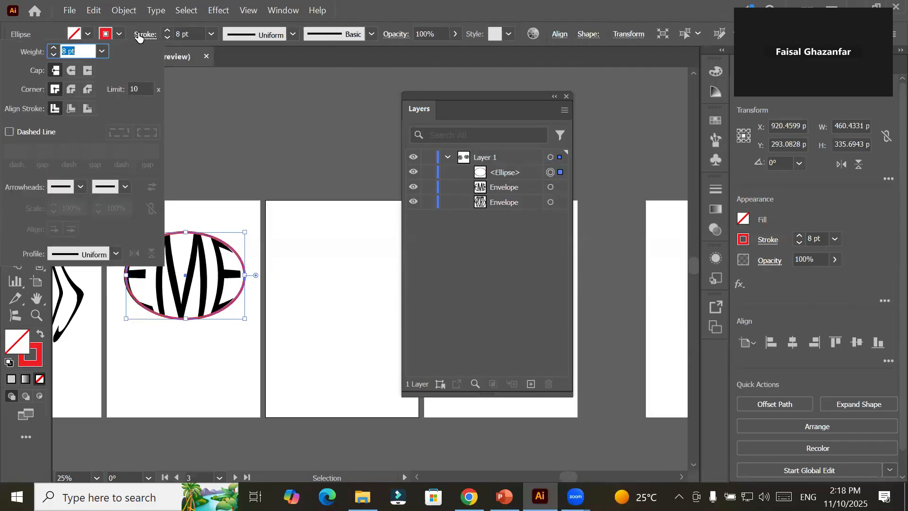
left_click(85, 114)
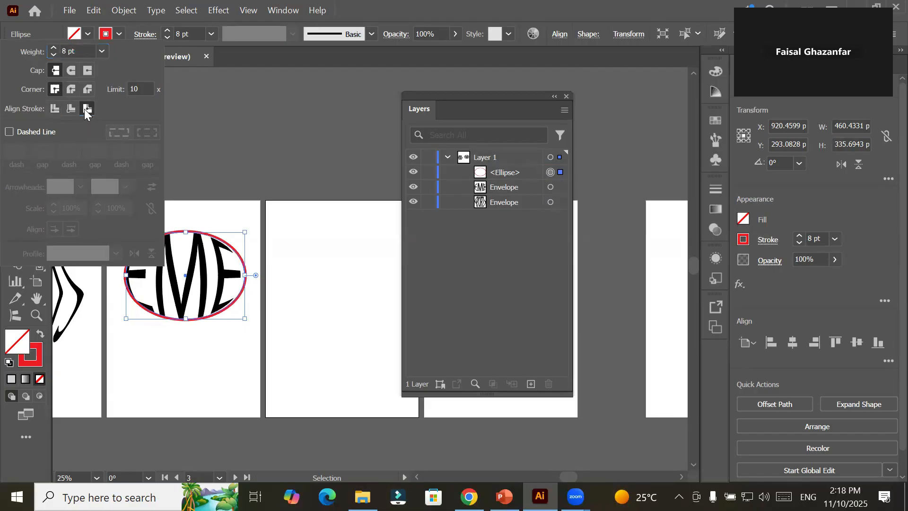
Step: Increase the red ellipse's stroke weight to 29 pt and shift the ellipse so it lines up with the warped text
left_click(167, 31)
left_click(167, 32)
left_click(166, 31)
left_click(166, 31)
left_click(166, 31)
left_click(167, 31)
left_click(167, 32)
left_click(167, 32)
left_click(166, 32)
left_click(166, 32)
left_click(167, 31)
left_click(167, 32)
left_click(167, 31)
left_click(166, 31)
left_click(167, 31)
left_click(167, 31)
left_click(166, 31)
left_click(166, 32)
left_click(167, 32)
left_click(166, 32)
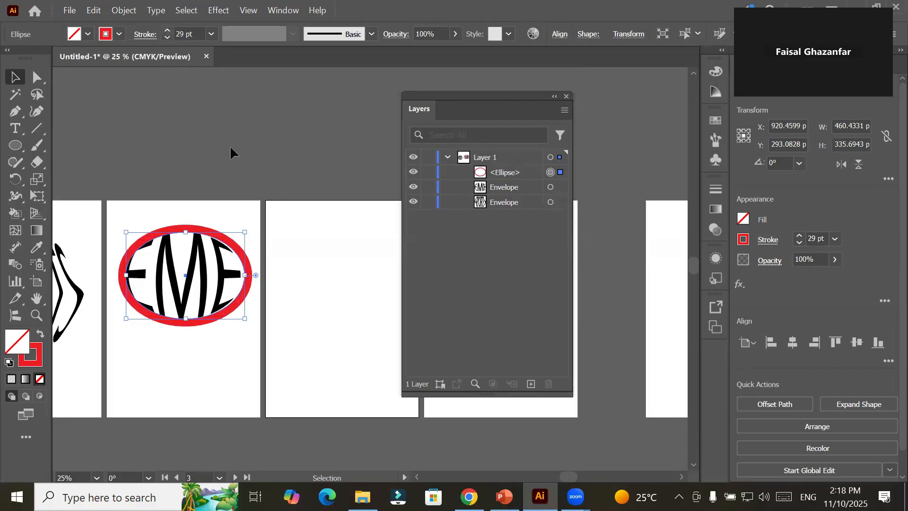
left_click(220, 243)
left_click_drag(220, 243, 218, 239)
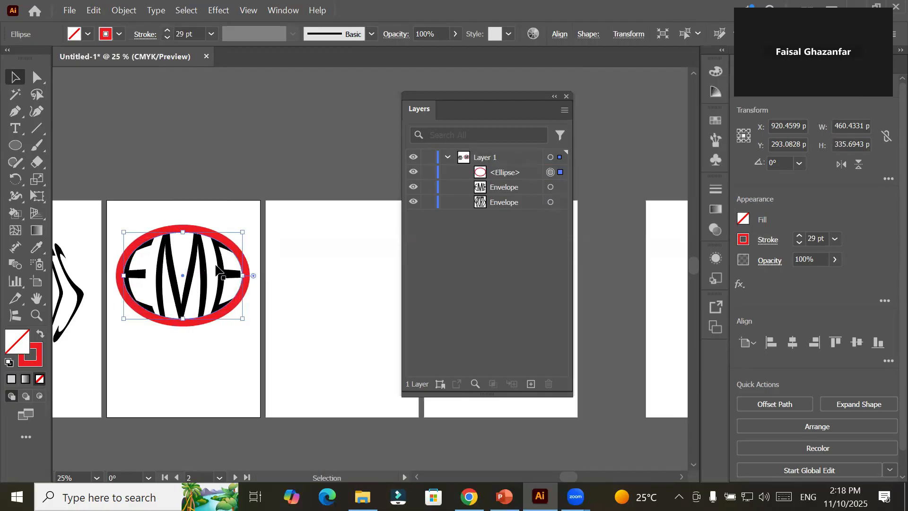
left_click(207, 325)
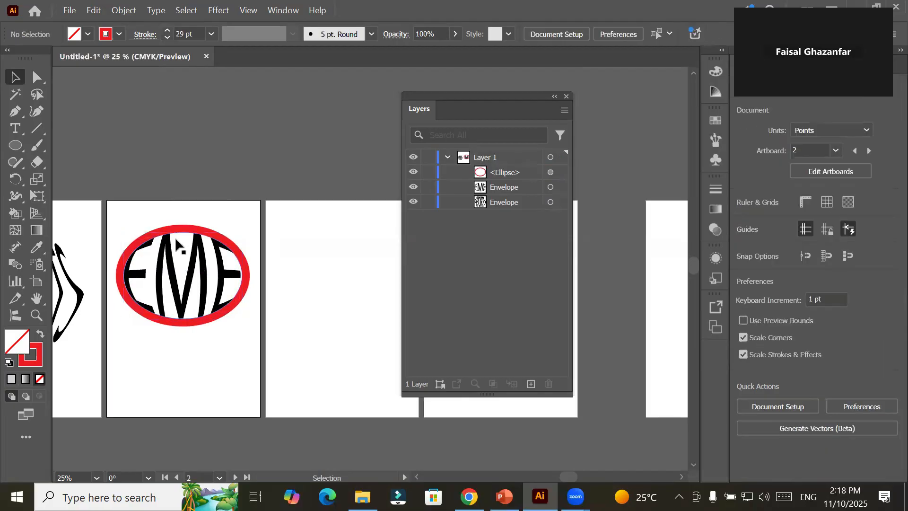
Step: Turn the red ellipse's stroke into a dashed line with 12 pt dashes
left_click(186, 229)
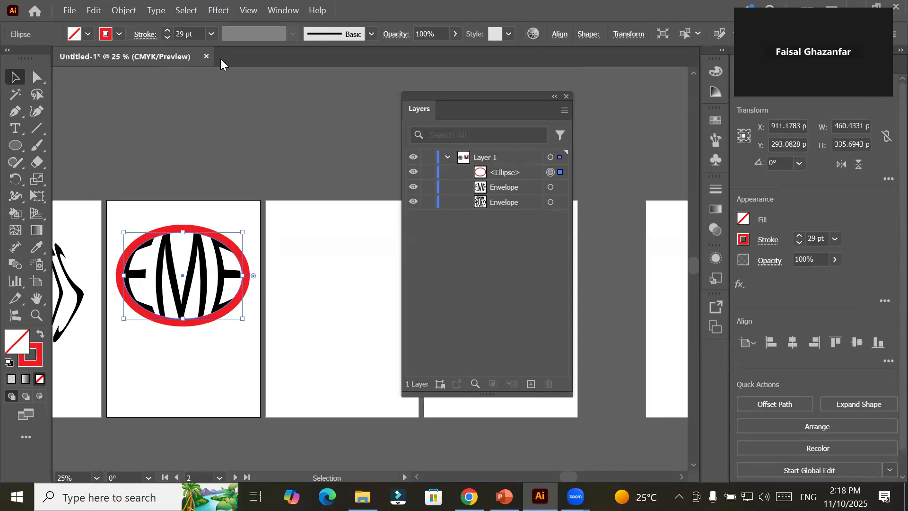
left_click(145, 38)
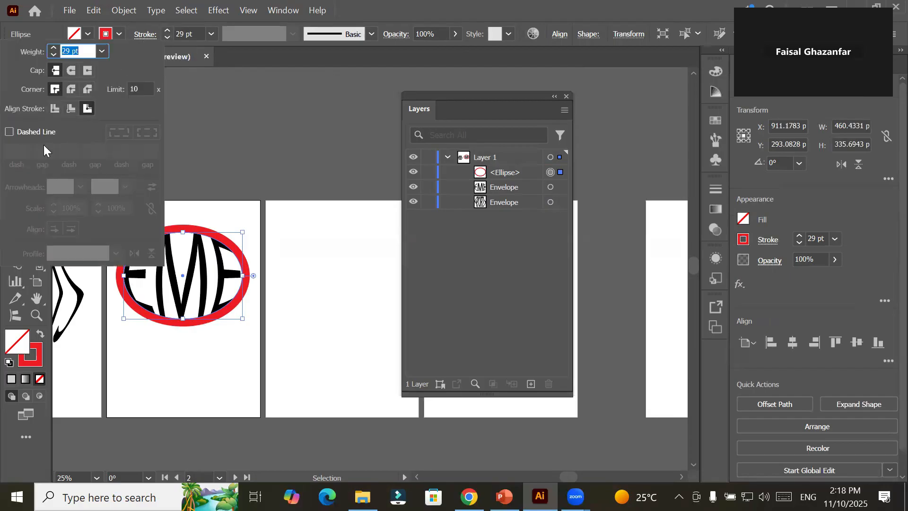
left_click(9, 132)
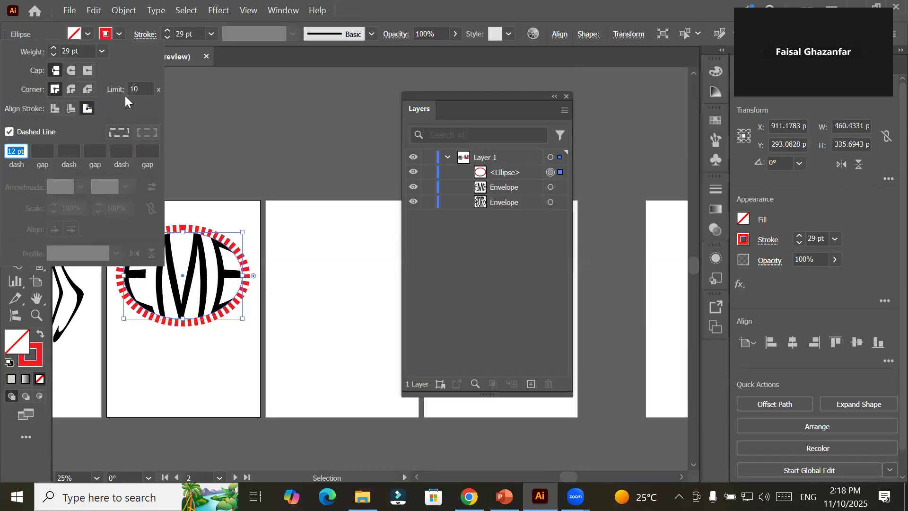
left_click(110, 32)
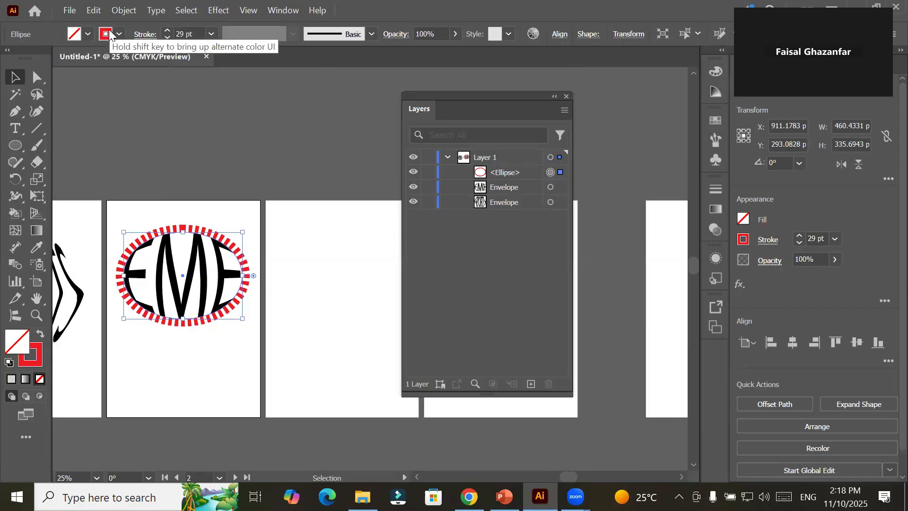
Step: Align the dashed stroke to the inside of the ellipse and raise its weight to 48 pt
left_click(146, 37)
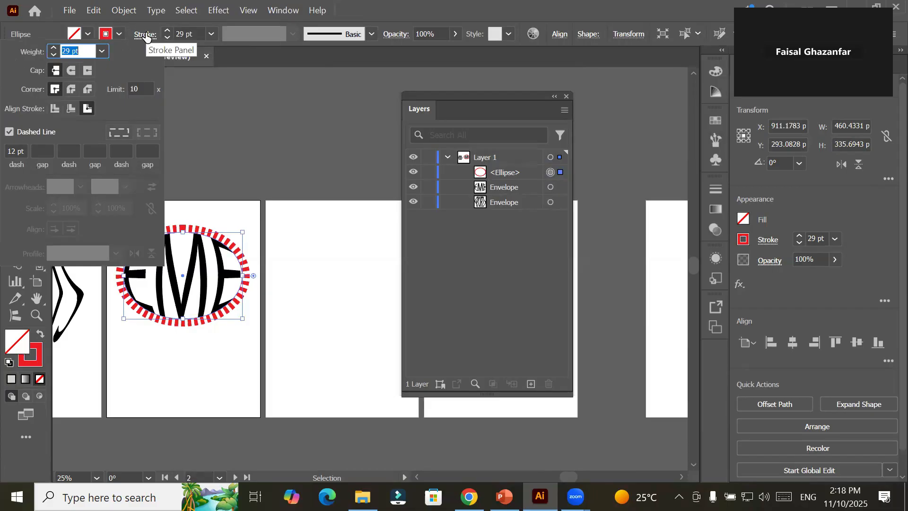
left_click(72, 109)
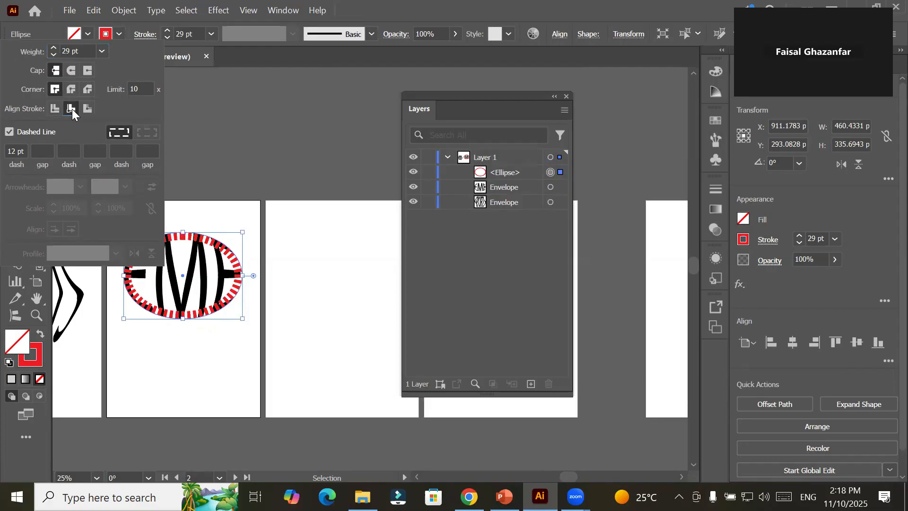
left_click(169, 29)
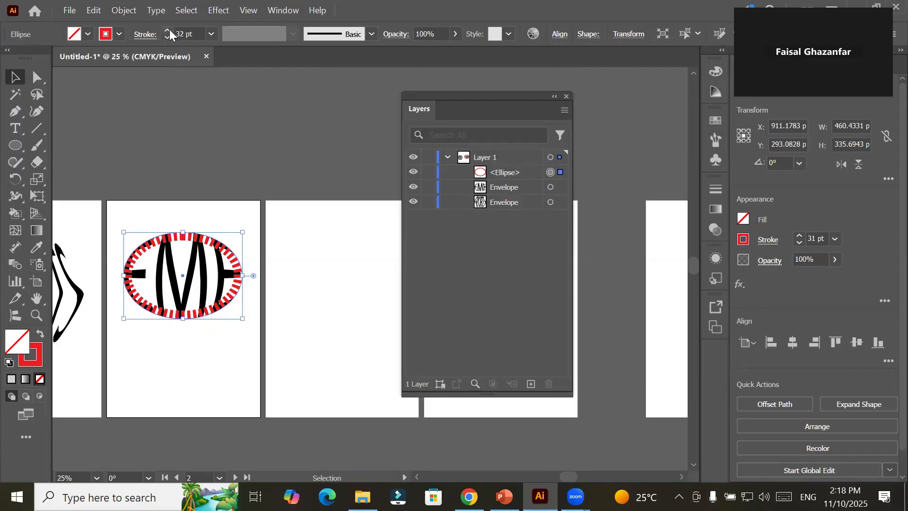
left_click(169, 30)
left_click(169, 30)
left_click(170, 29)
left_click(169, 29)
left_click(169, 29)
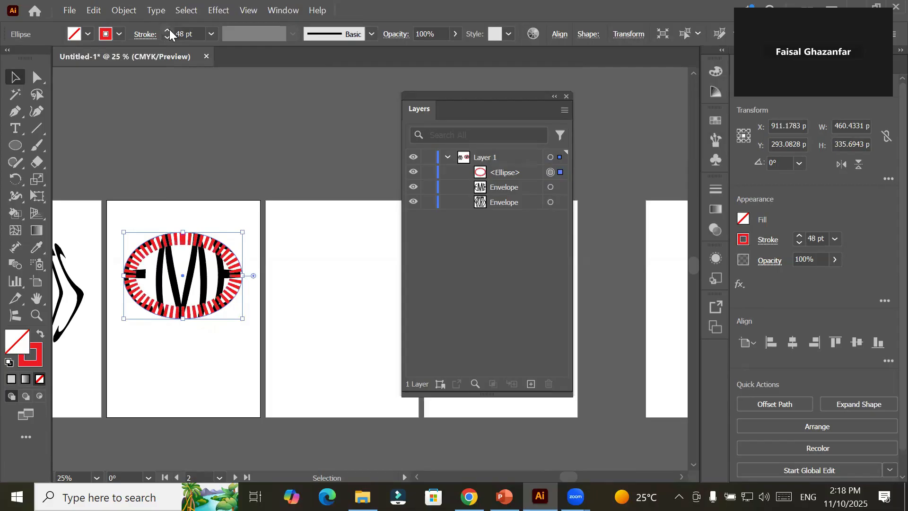
Step: Align the ellipse's dashed stroke to the outside and deselect it
left_click(141, 37)
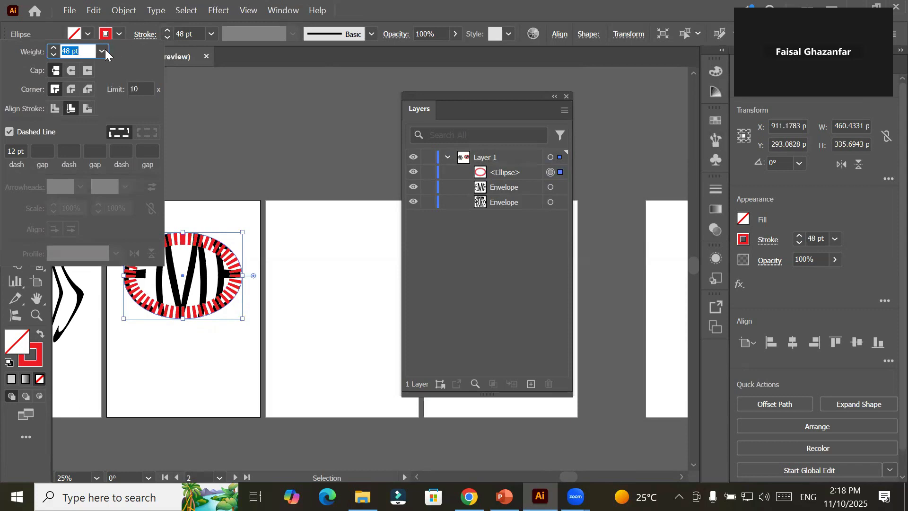
left_click(86, 108)
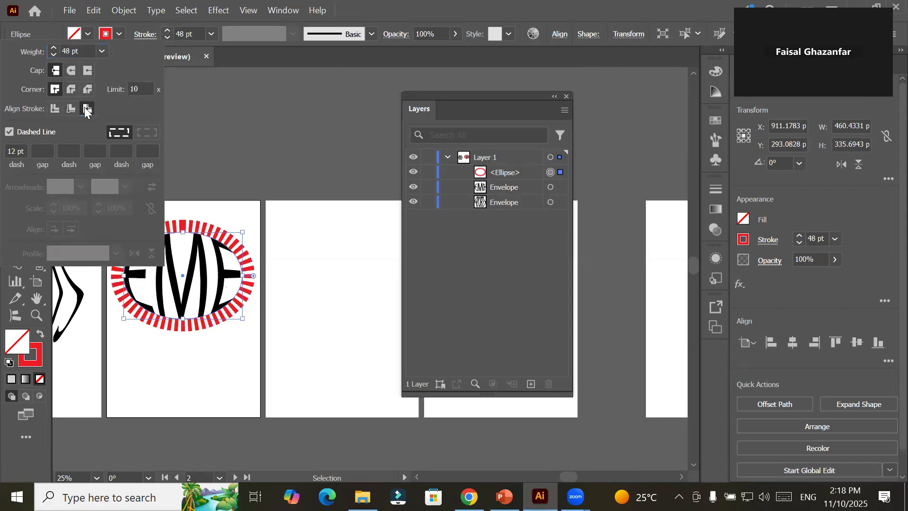
left_click(189, 356)
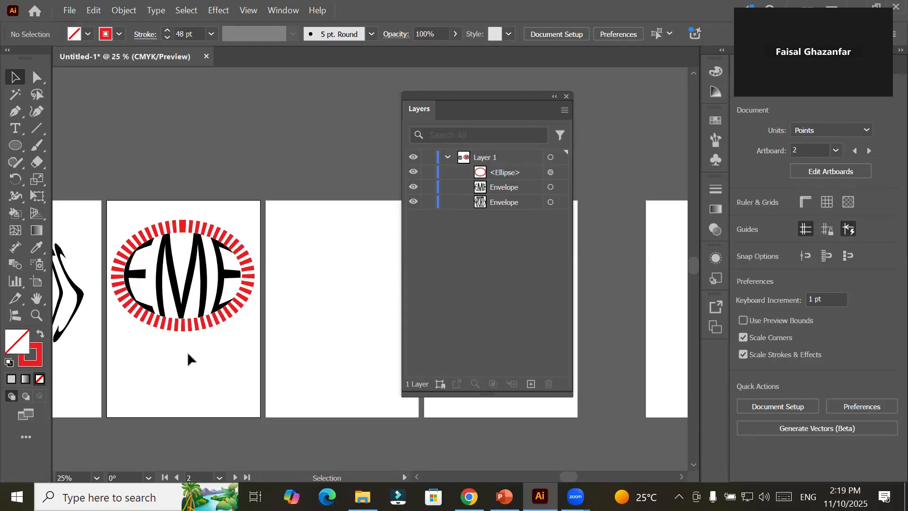
left_click(39, 178)
left_click(38, 180)
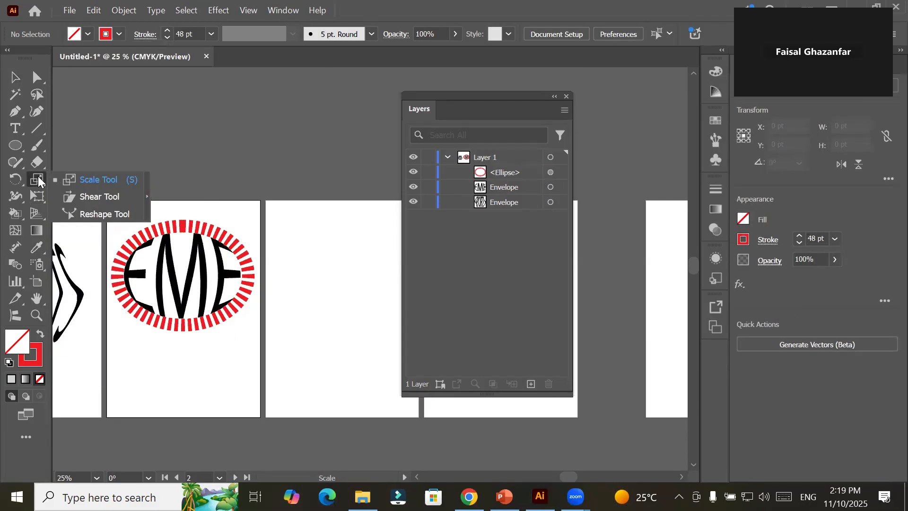
left_click(40, 196)
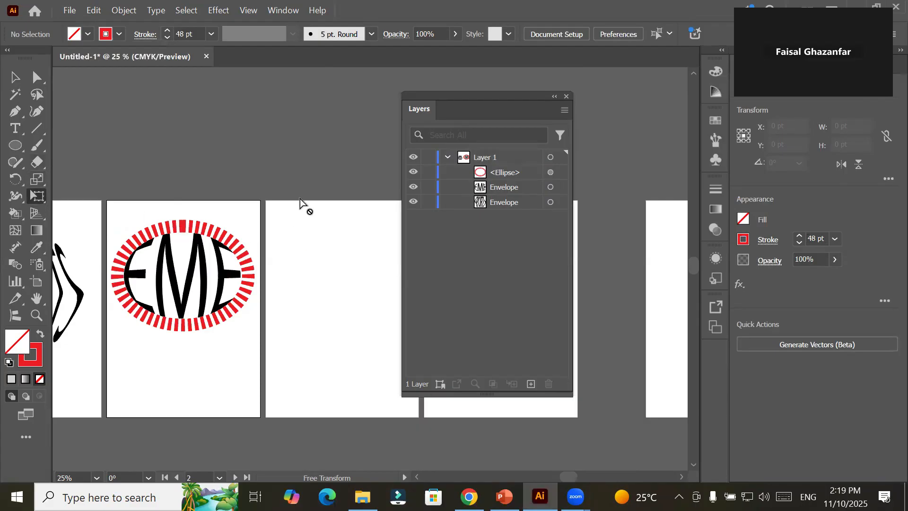
left_click(15, 77)
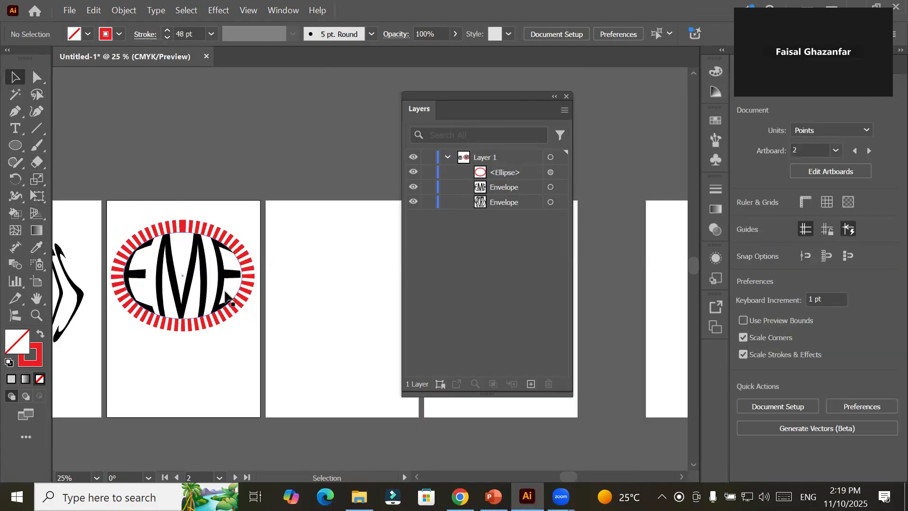
left_click(209, 236)
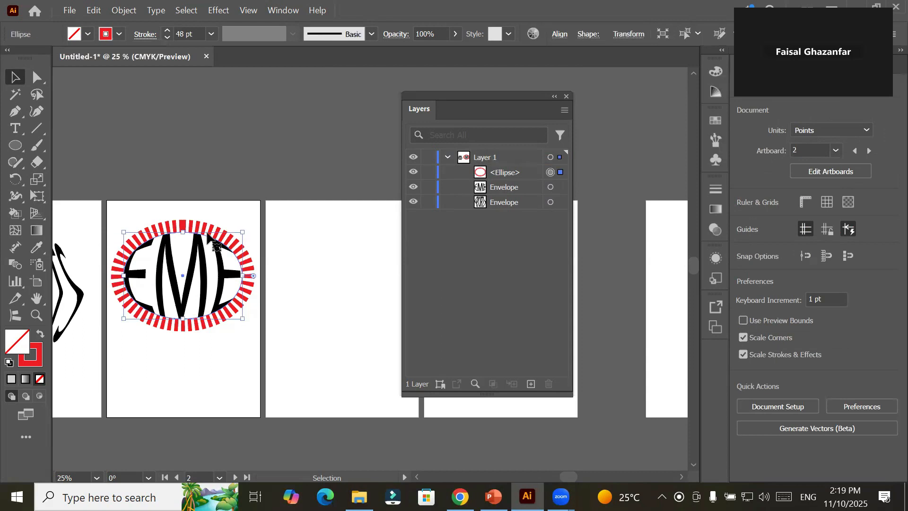
left_click(37, 196)
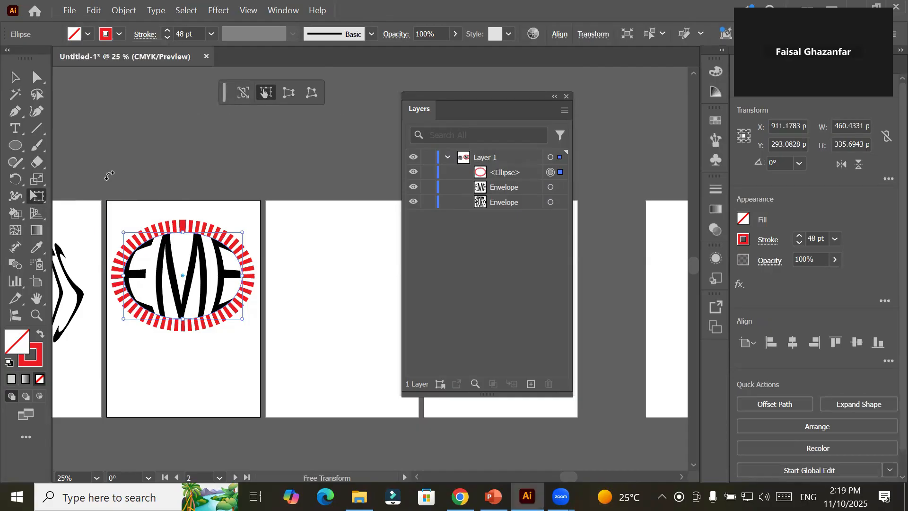
left_click(129, 10)
mouse_move(266, 389)
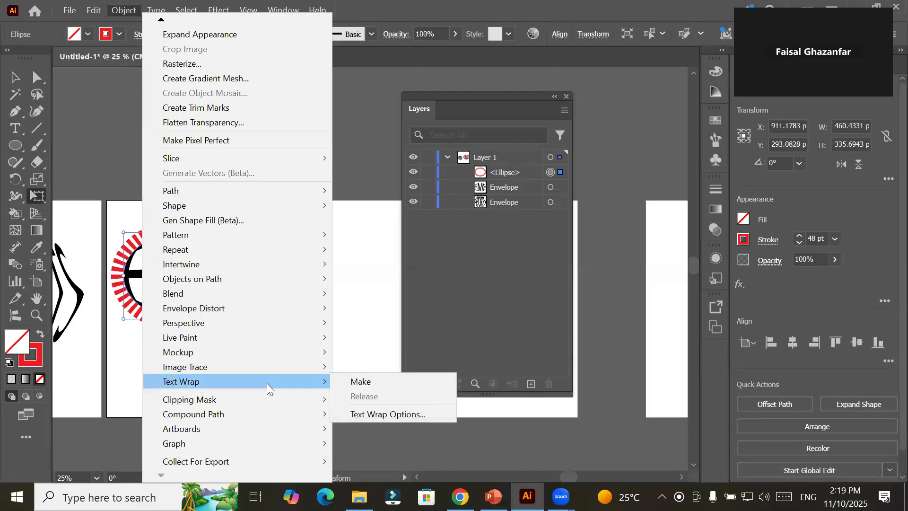
mouse_move(244, 307)
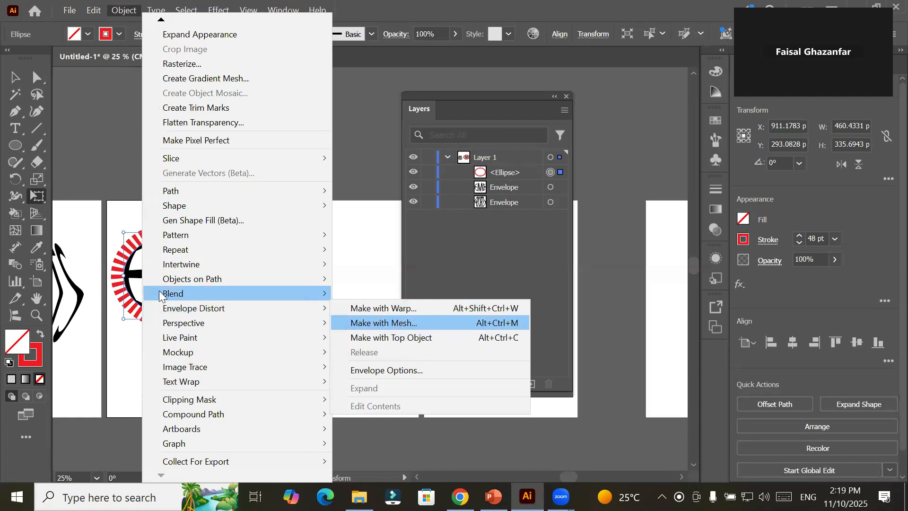
left_click(117, 349)
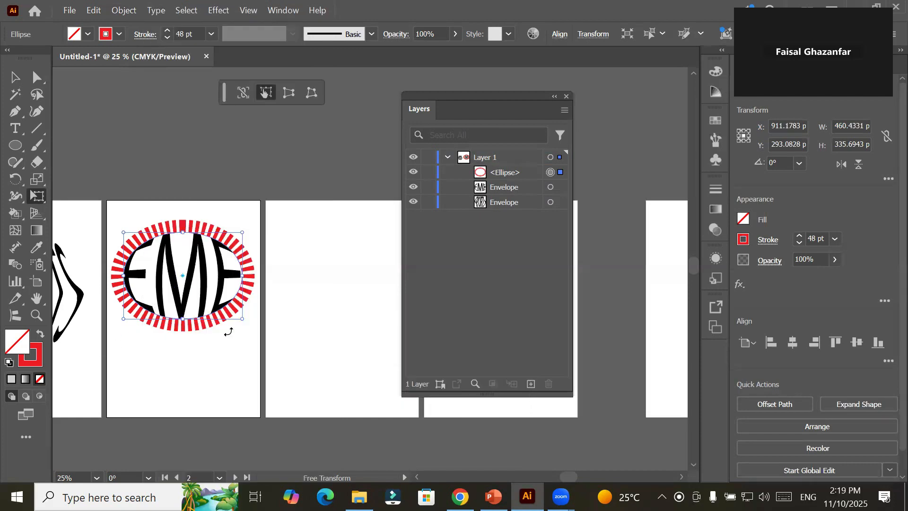
Step: Add the text WARP on the third artboard, enlarge it to about 107 pt and place it near the artboard's upper edge
left_click_drag(328, 333, 181, 317)
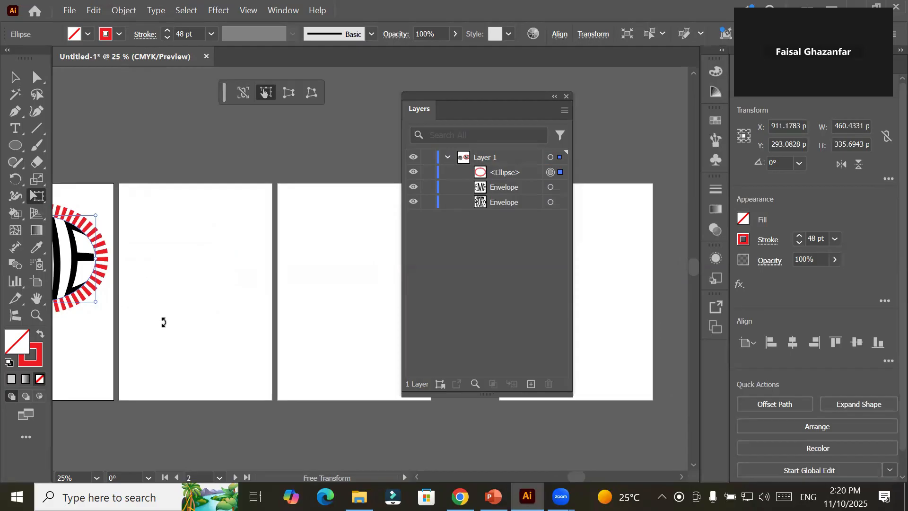
left_click(14, 135)
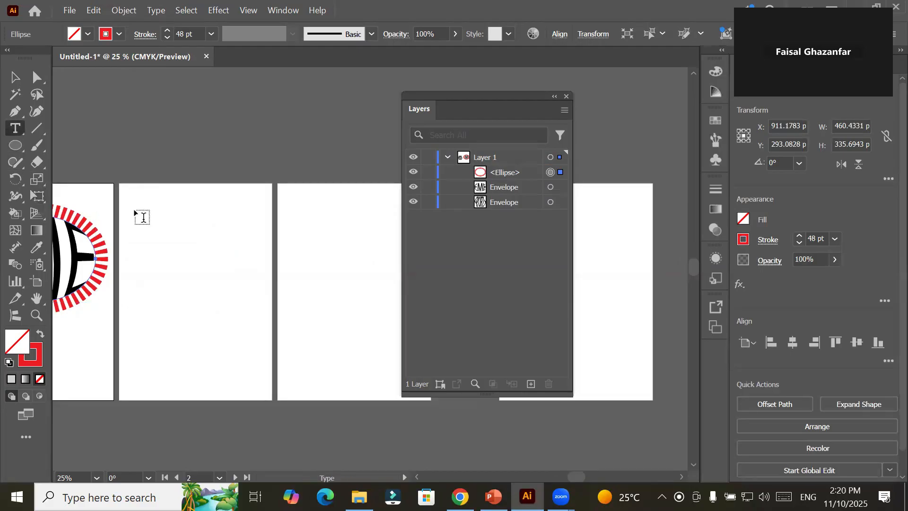
left_click(170, 264)
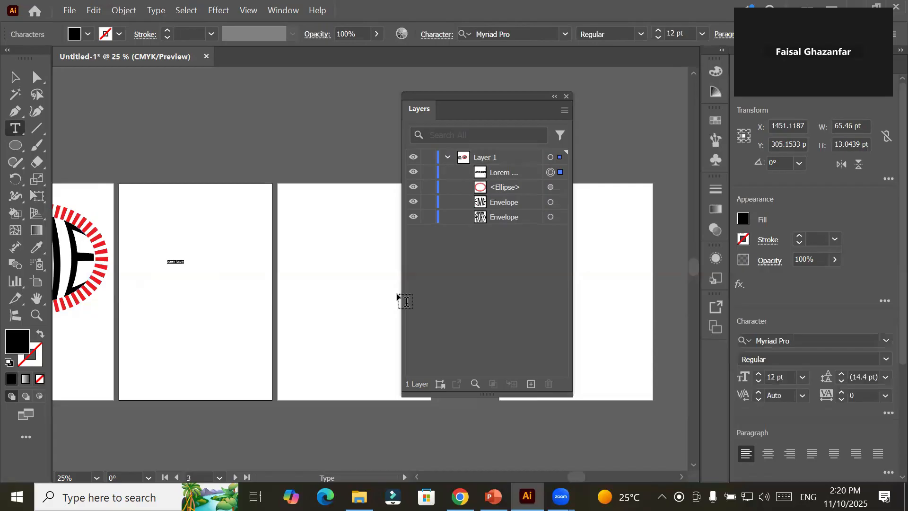
type("WARP")
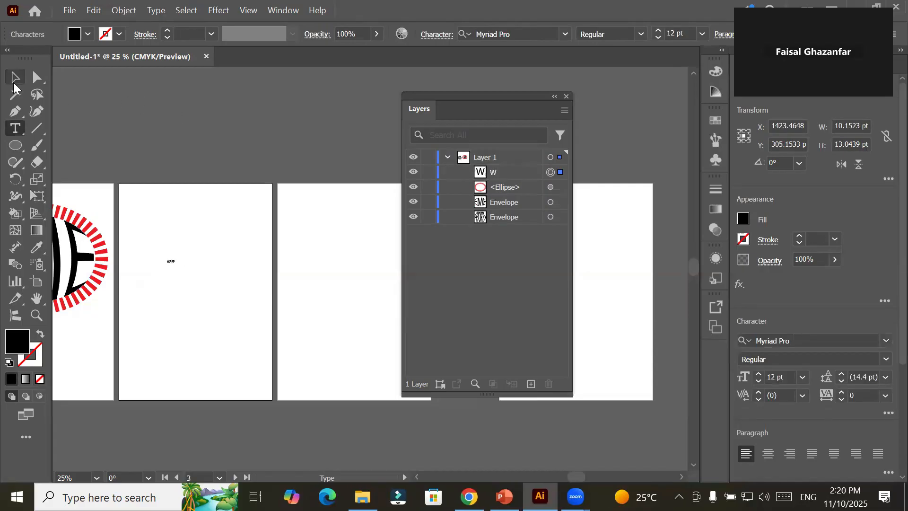
left_click(15, 79)
left_click_drag(206, 284, 209, 217)
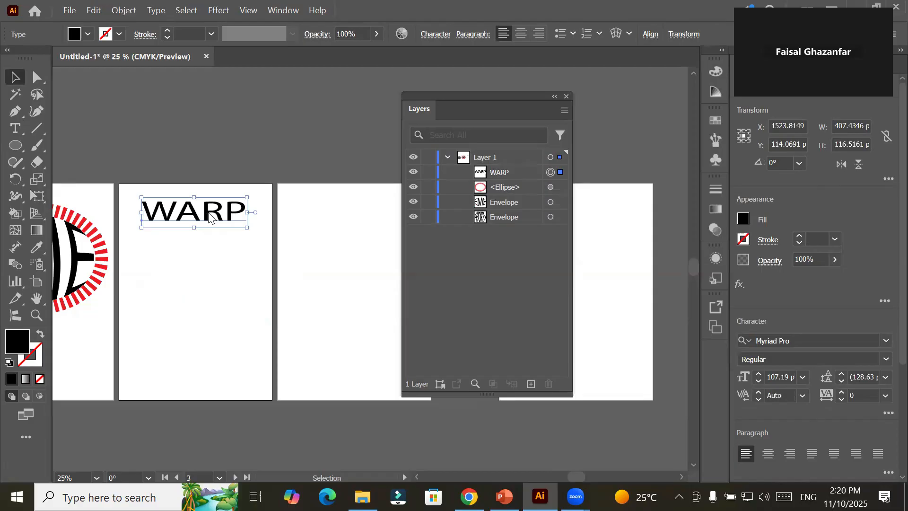
Step: Convert the WARP text to outlines and start an Envelope Distort Make with Warp on it
right_click(209, 217)
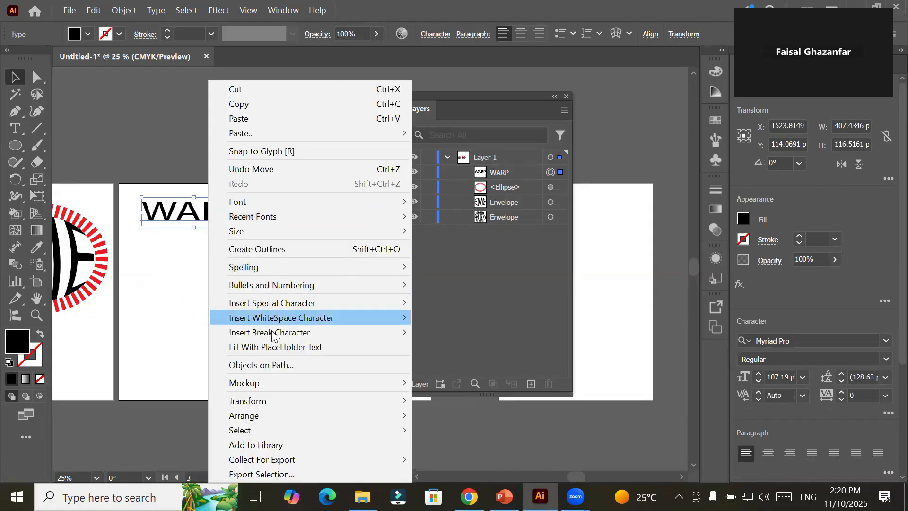
left_click(264, 250)
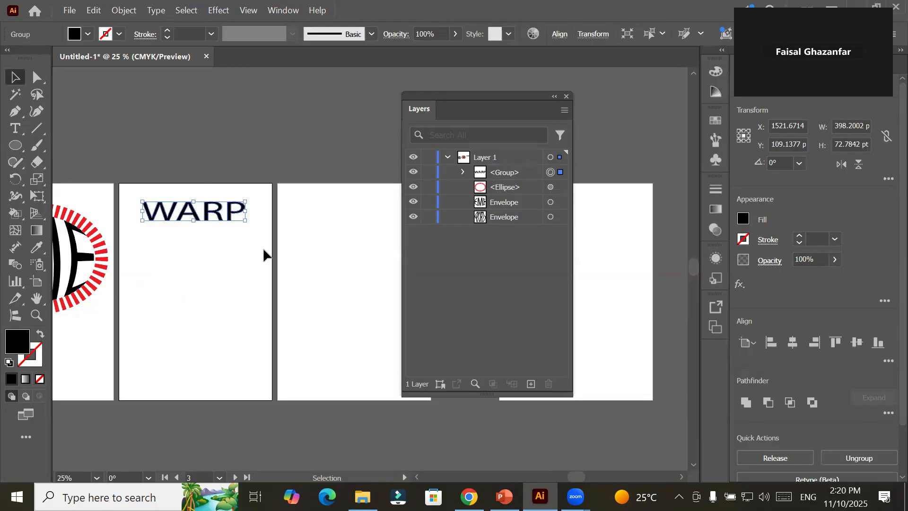
left_click(119, 11)
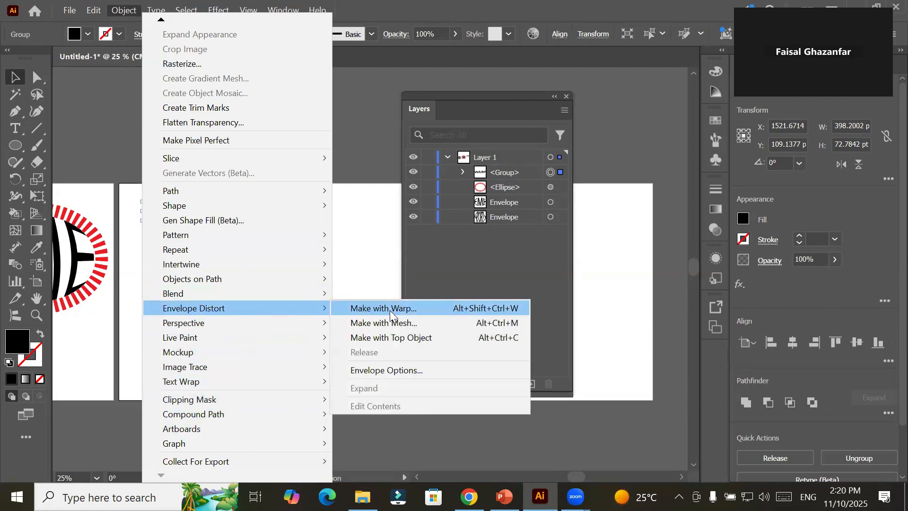
left_click(390, 310)
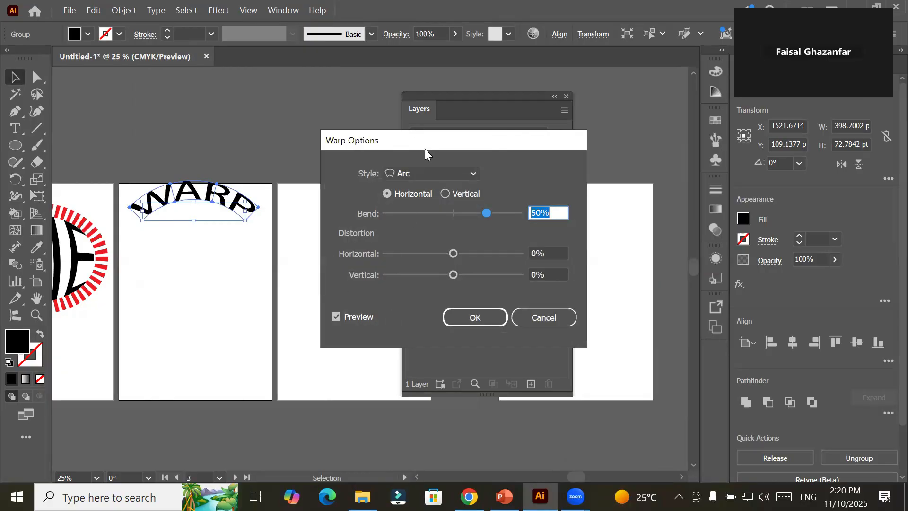
left_click_drag(432, 137, 403, 132)
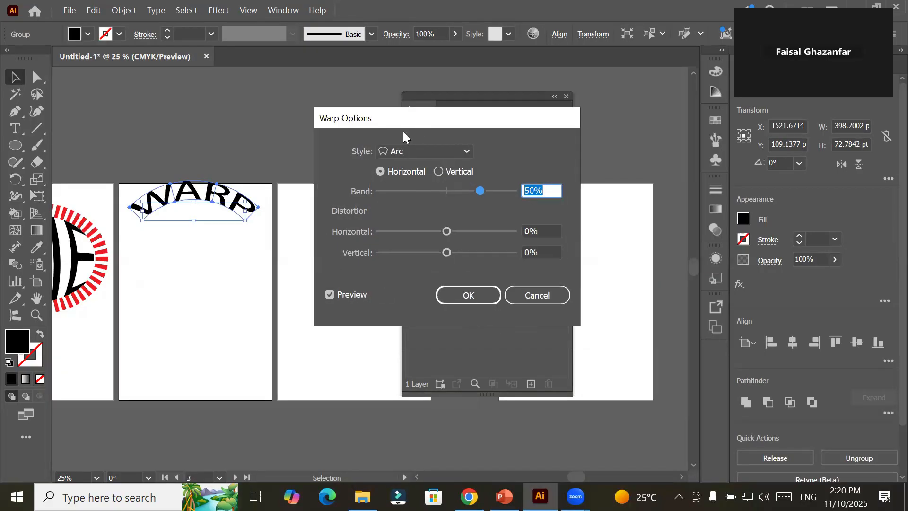
Step: Preview the Arc Lower, Arc Upper, Arch and Bulge warp styles on the WARP lettering
left_click(409, 150)
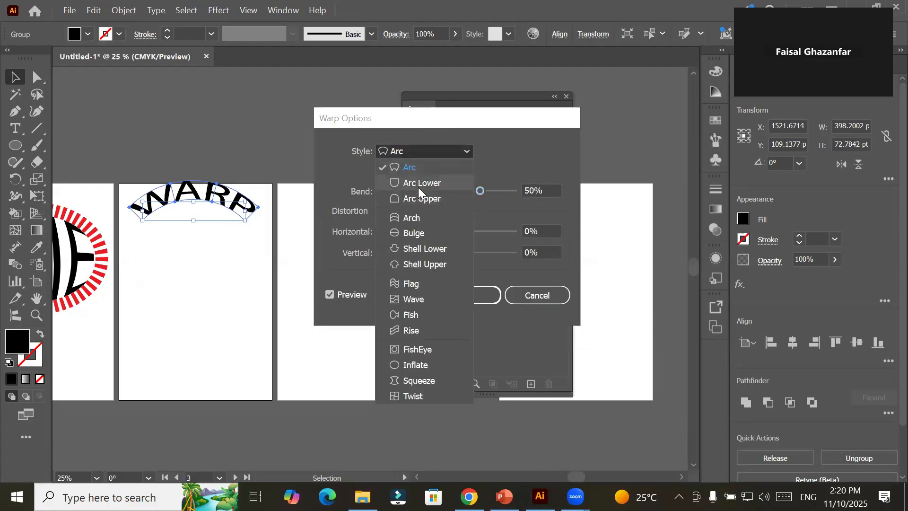
left_click(418, 187)
left_click(424, 151)
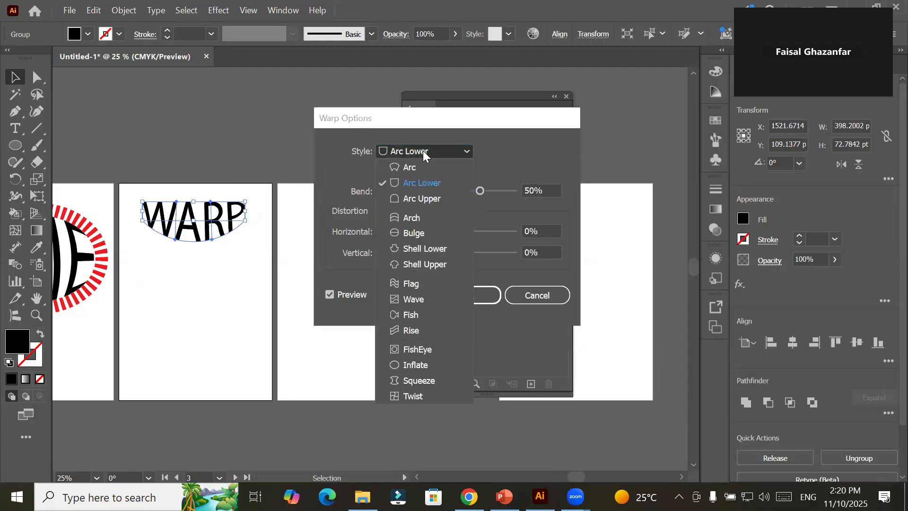
left_click(423, 197)
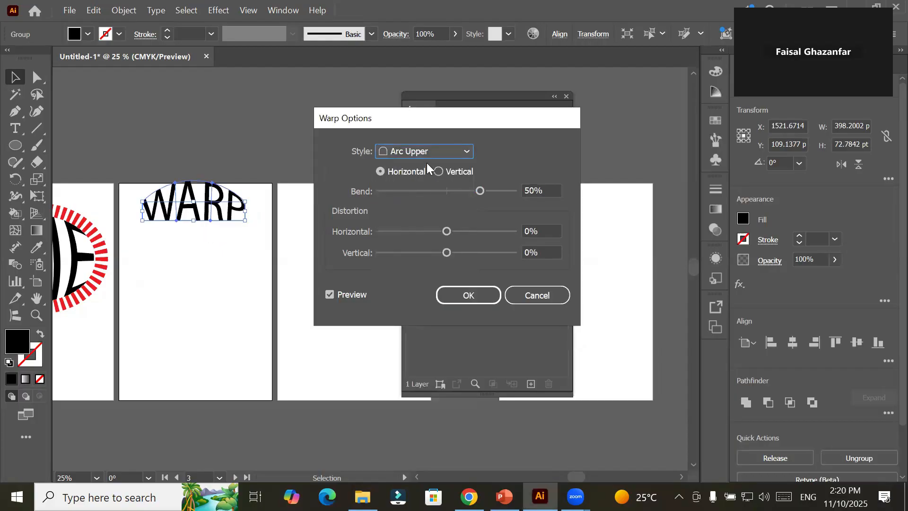
left_click(429, 155)
left_click(426, 215)
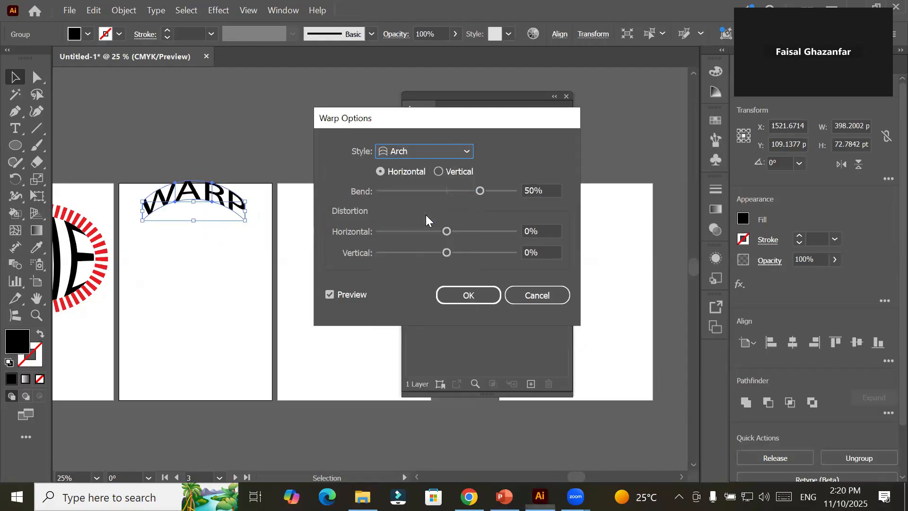
left_click(426, 150)
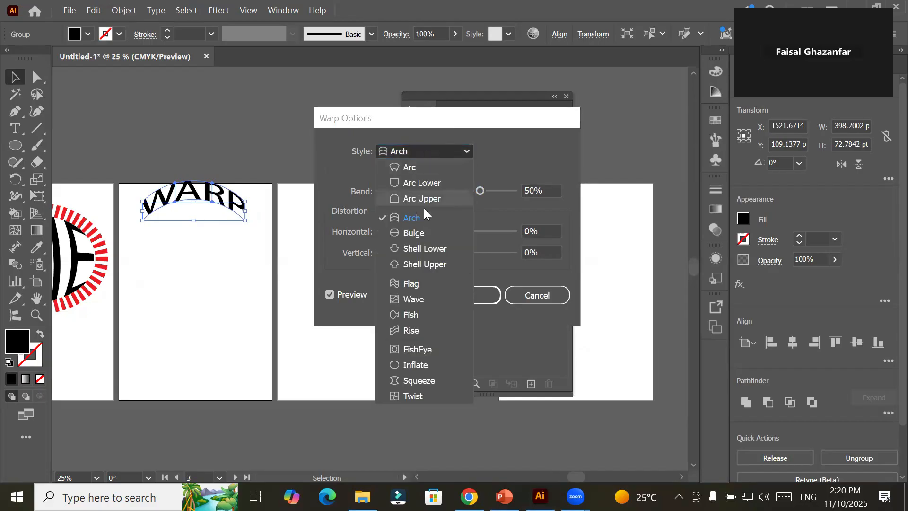
left_click(429, 235)
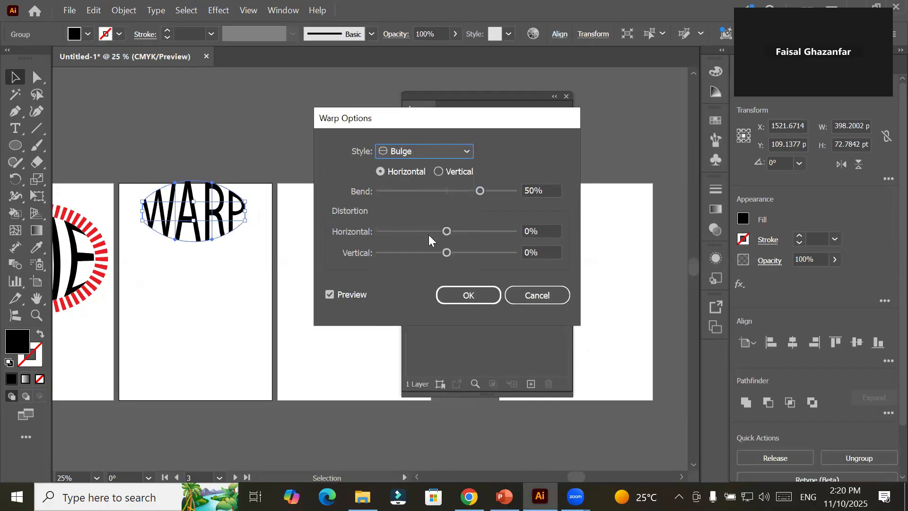
Step: Preview the Shell Lower, Shell Upper, Flag and Wave warp styles on the WARP lettering
left_click(423, 153)
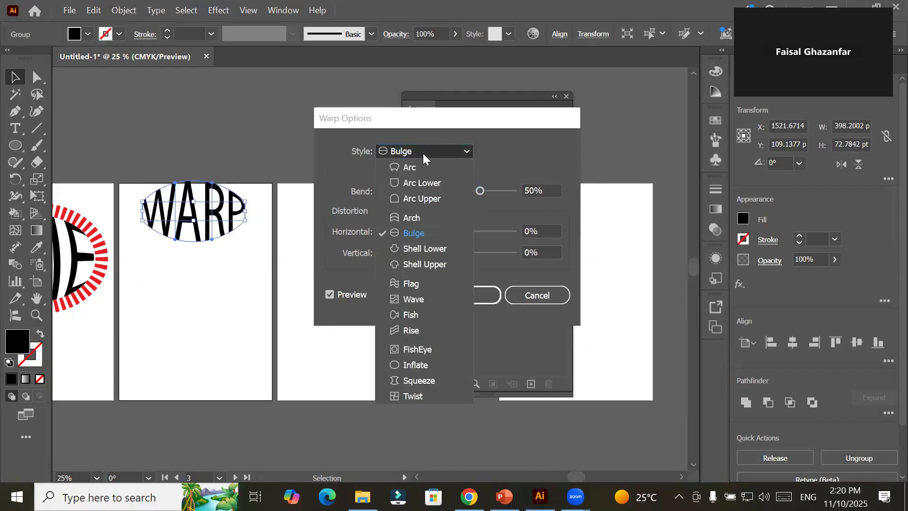
left_click(421, 248)
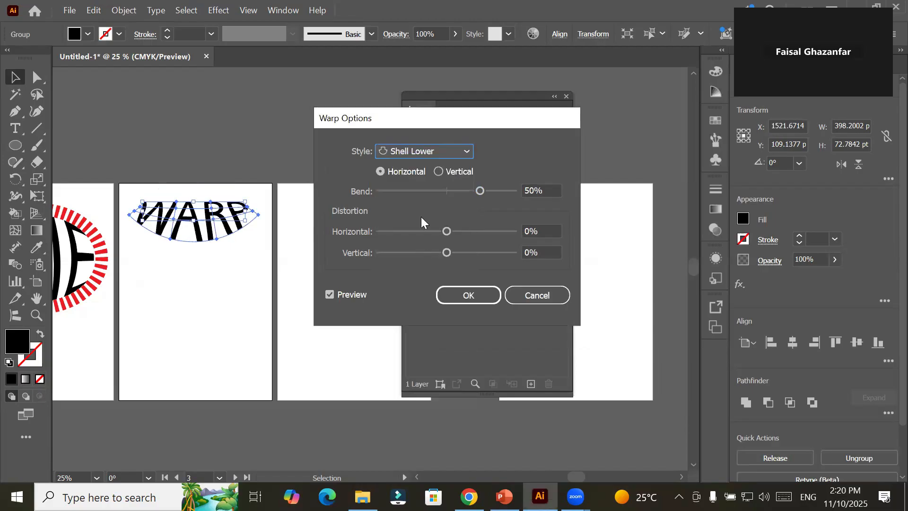
left_click(430, 151)
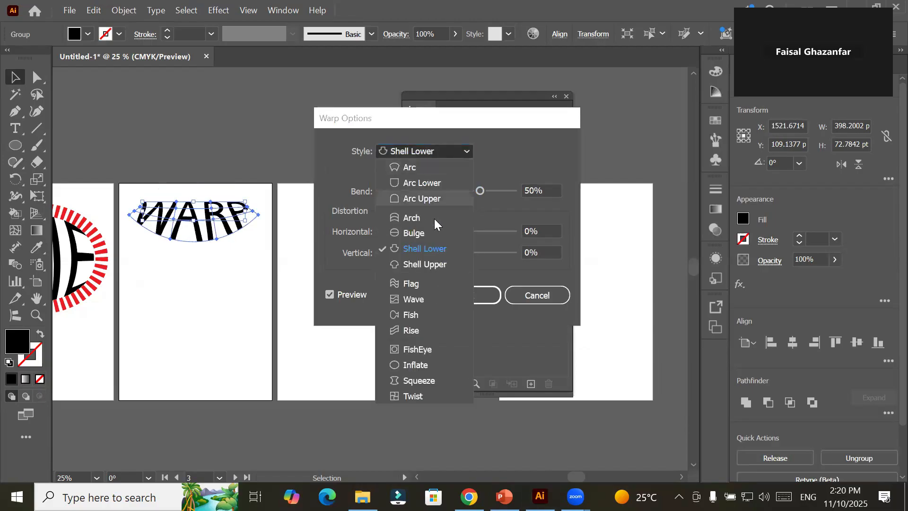
left_click(436, 263)
left_click(428, 152)
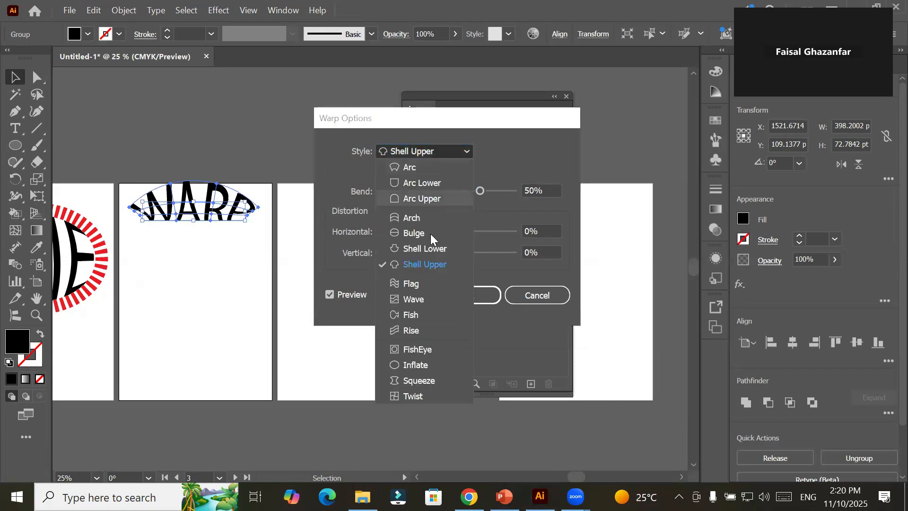
left_click(419, 282)
left_click(416, 148)
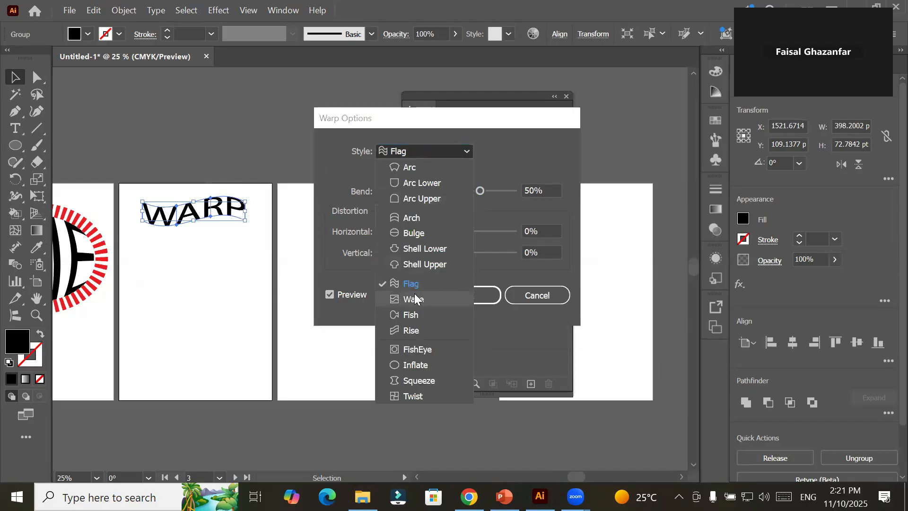
left_click(415, 296)
Step: Apply the Fish warp style to the WARP lettering, then move it down toward the middle of the artboard and deselect it
left_click(420, 153)
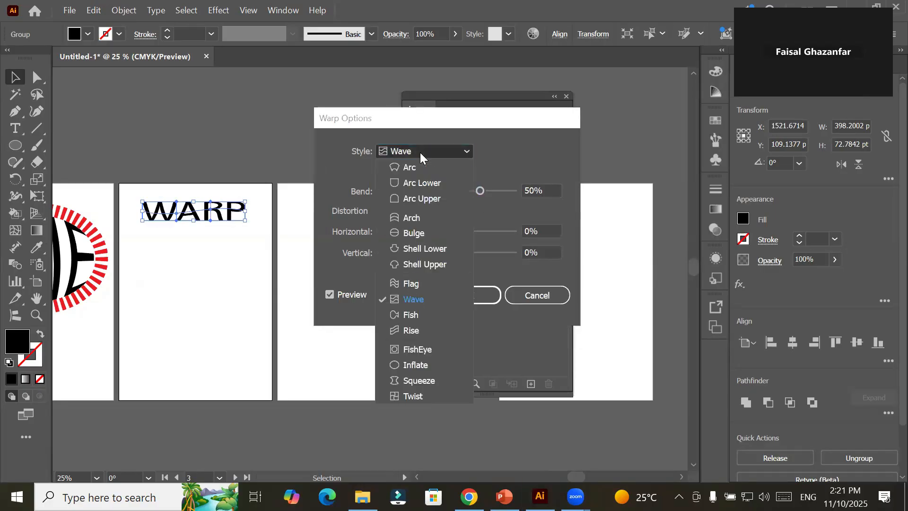
left_click(434, 315)
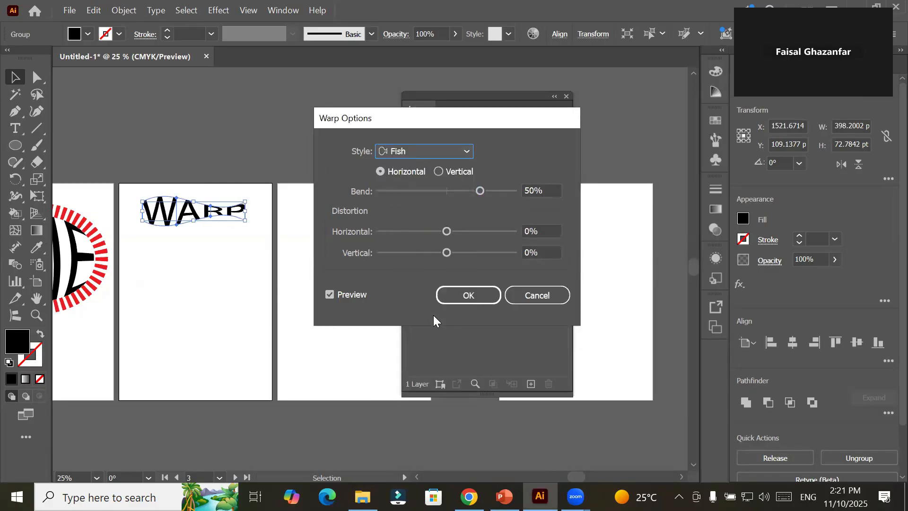
left_click(452, 294)
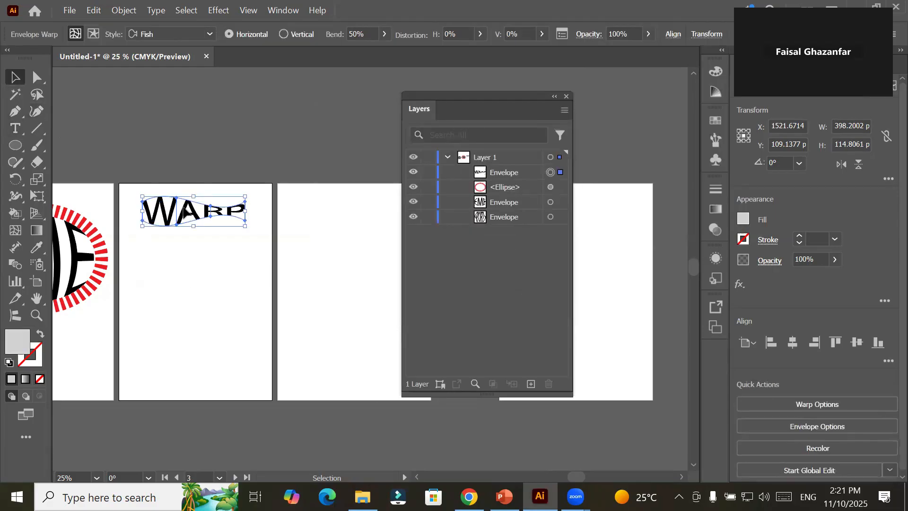
left_click_drag(183, 219, 191, 273)
left_click(207, 326)
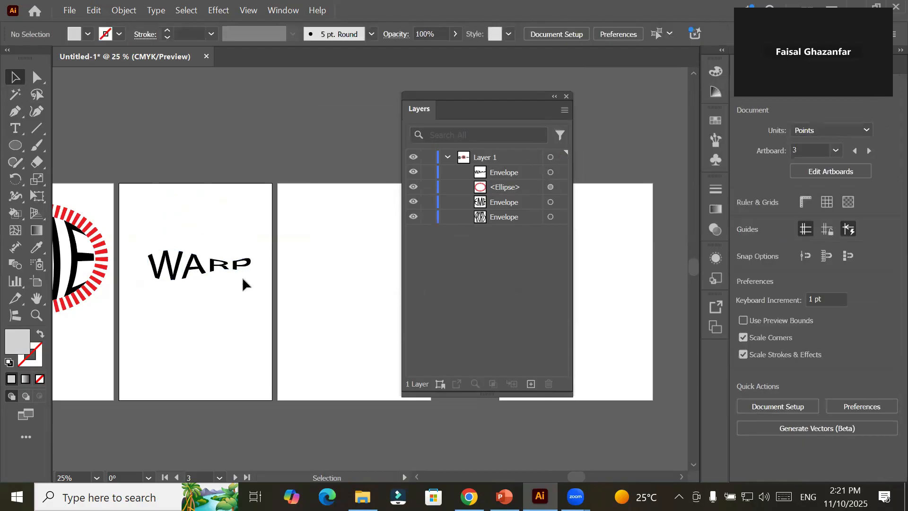
Step: Draw a rectangle about 441 by 125 pt below the warped WARP lettering on the third artboard
left_click(16, 146)
left_click(47, 150)
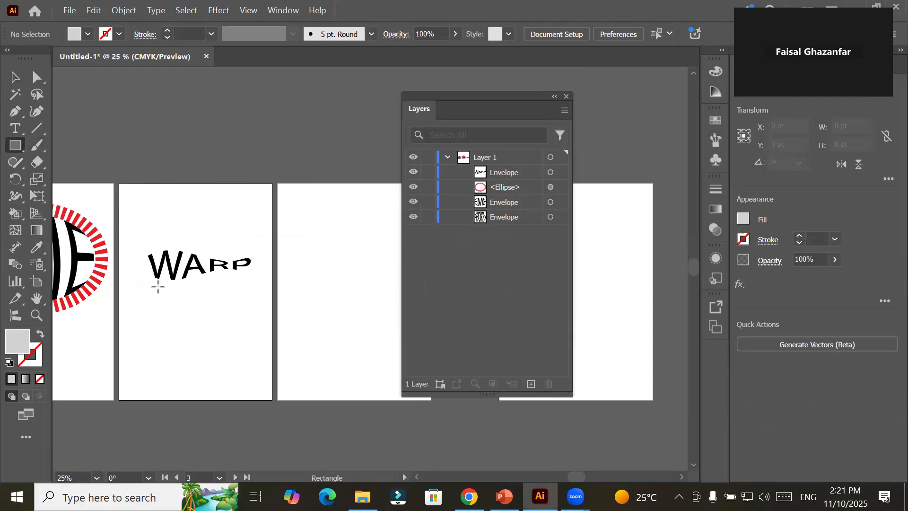
left_click_drag(148, 301, 262, 334)
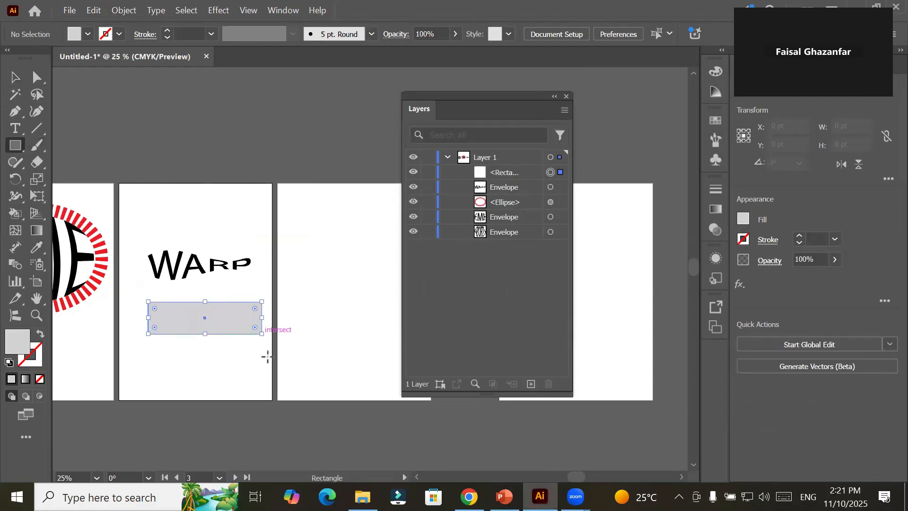
Step: Start Envelope Distort Make with Warp on the grey rectangle and preview the FishEye, Inflate, Squeeze and Twist styles
left_click(122, 11)
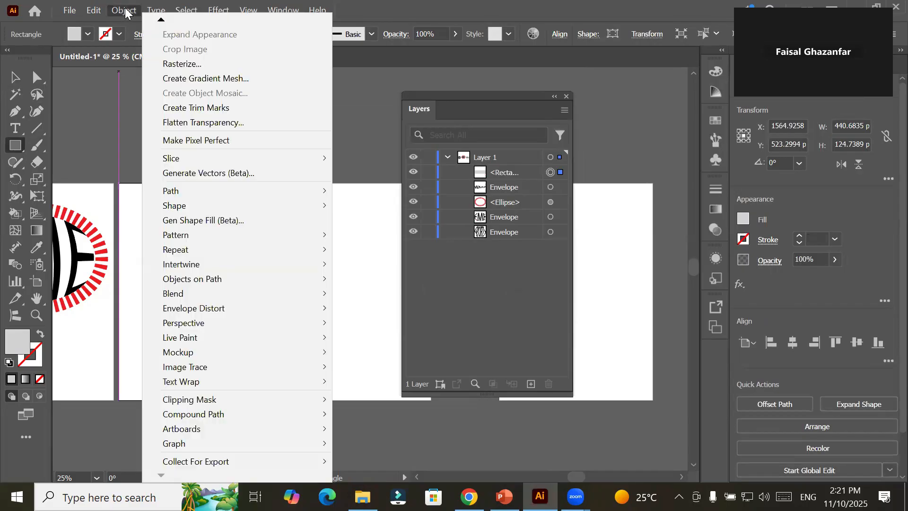
mouse_move(245, 307)
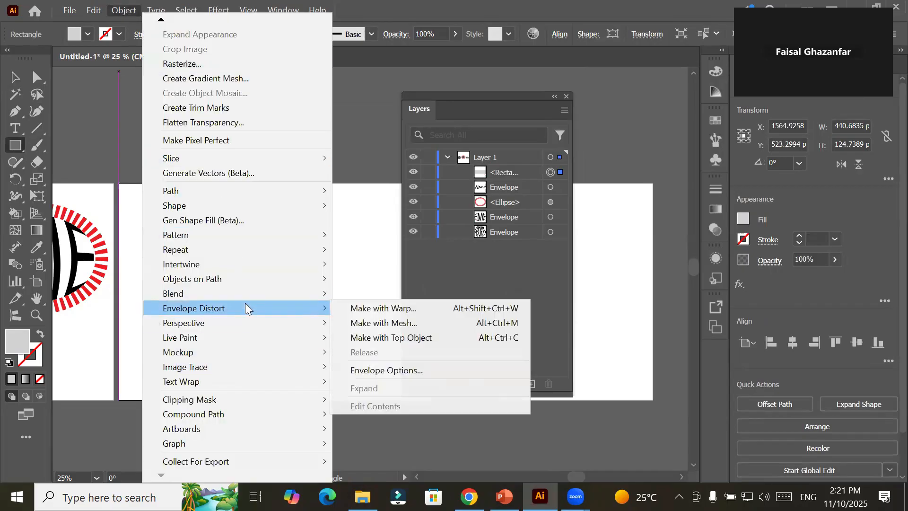
left_click(382, 307)
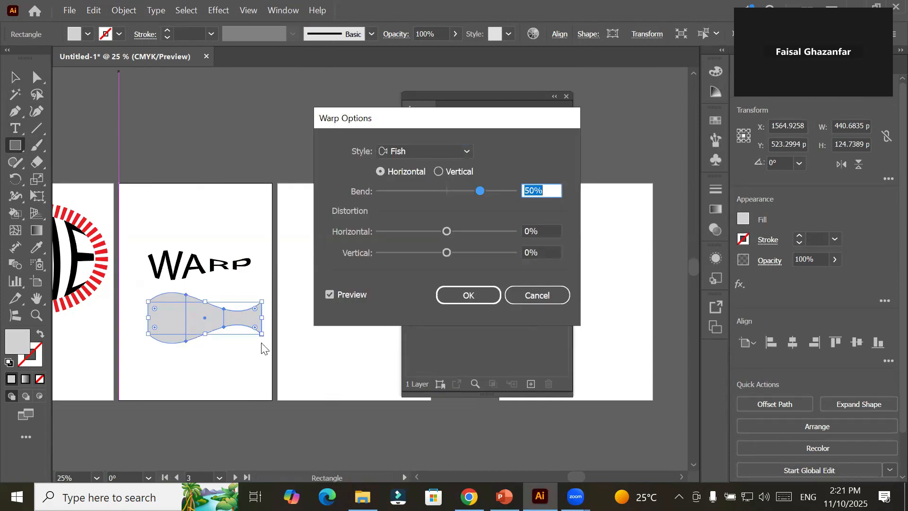
left_click(395, 151)
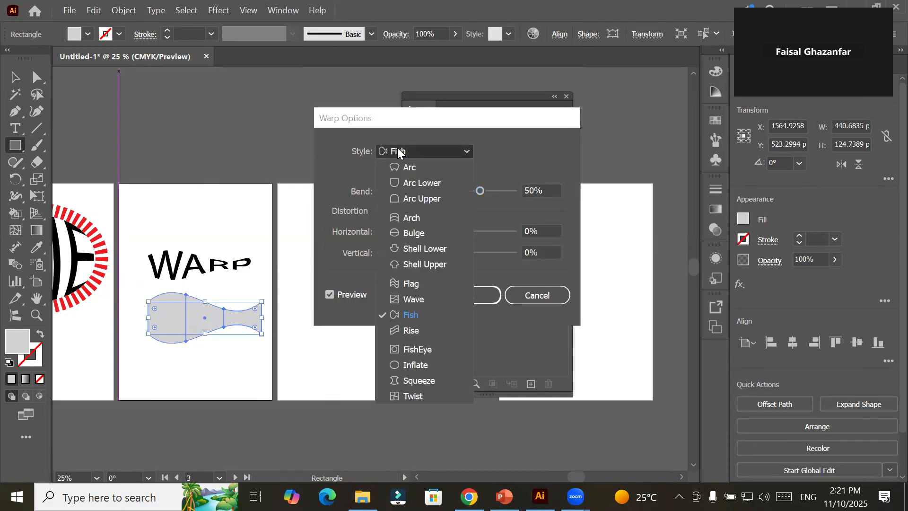
left_click(415, 350)
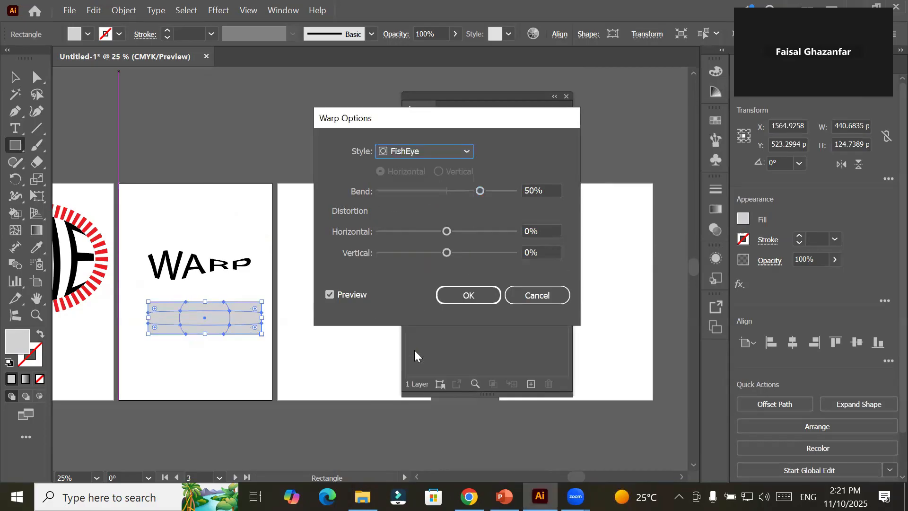
left_click(429, 147)
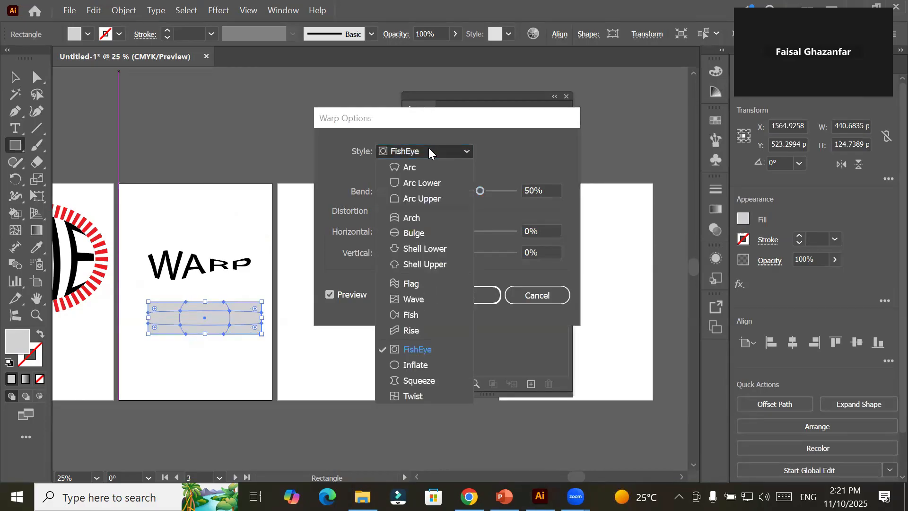
left_click(429, 365)
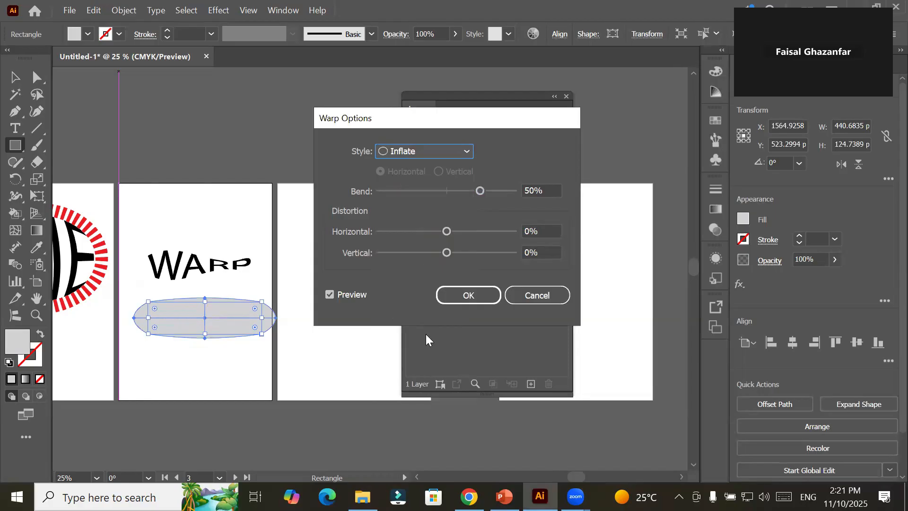
left_click(405, 153)
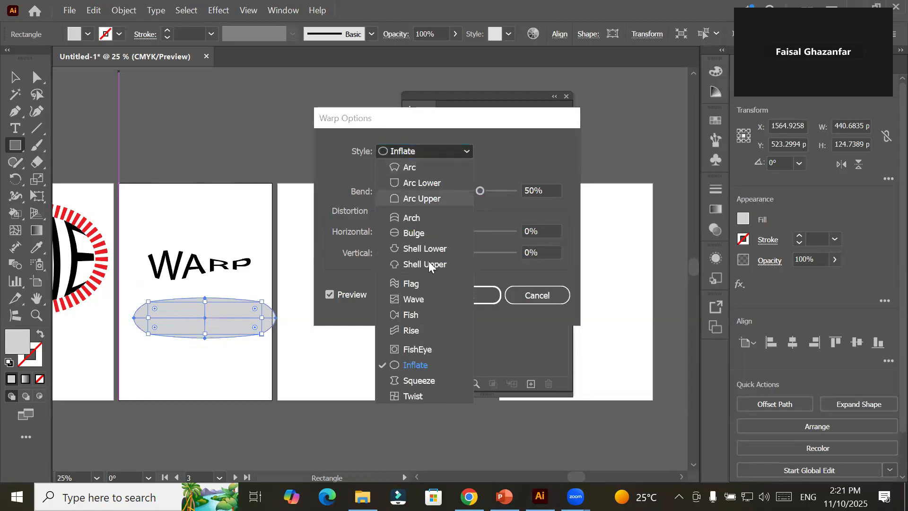
left_click(431, 379)
left_click(418, 152)
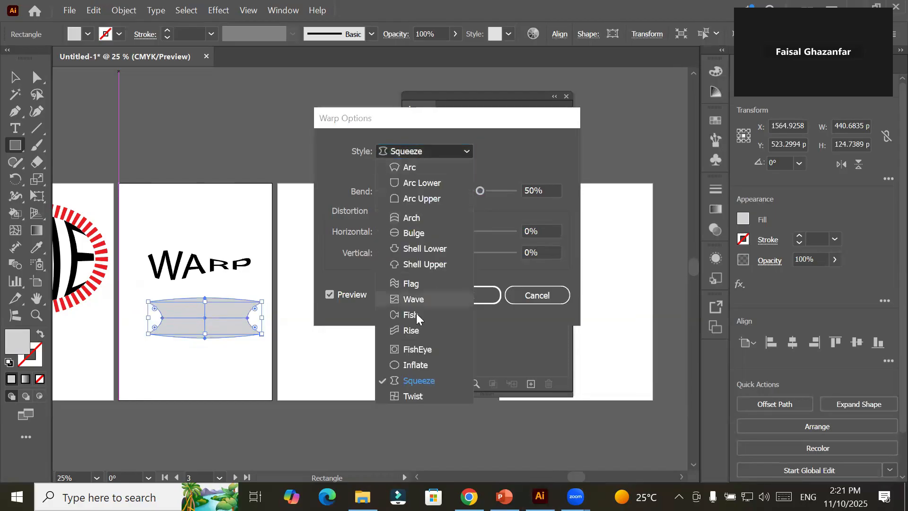
left_click(417, 395)
Step: Switch the rectangle's warp style to Arc, try a 2% bend, and set the bend to 62%
left_click(413, 157)
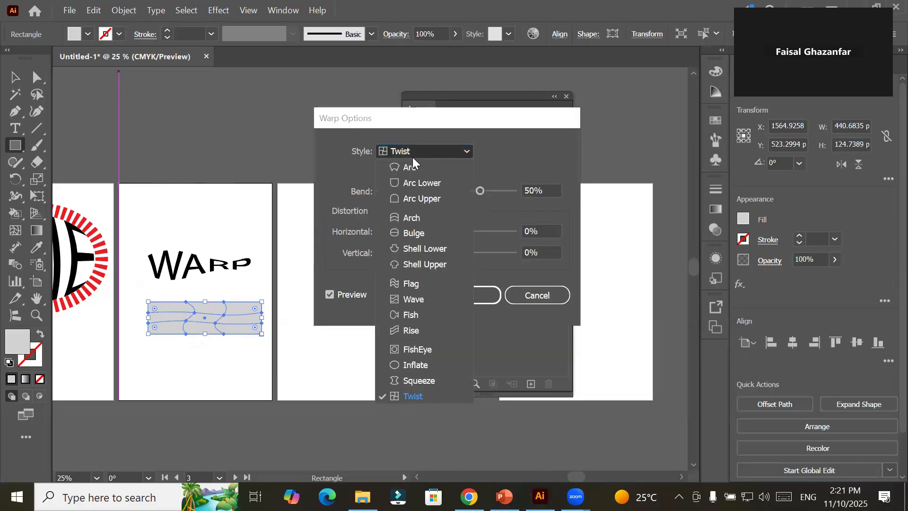
left_click(413, 163)
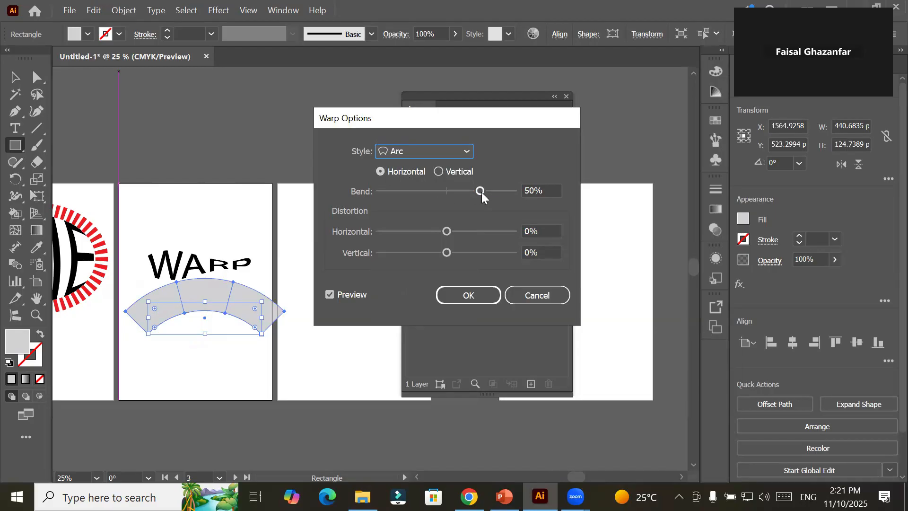
left_click_drag(480, 191, 449, 189)
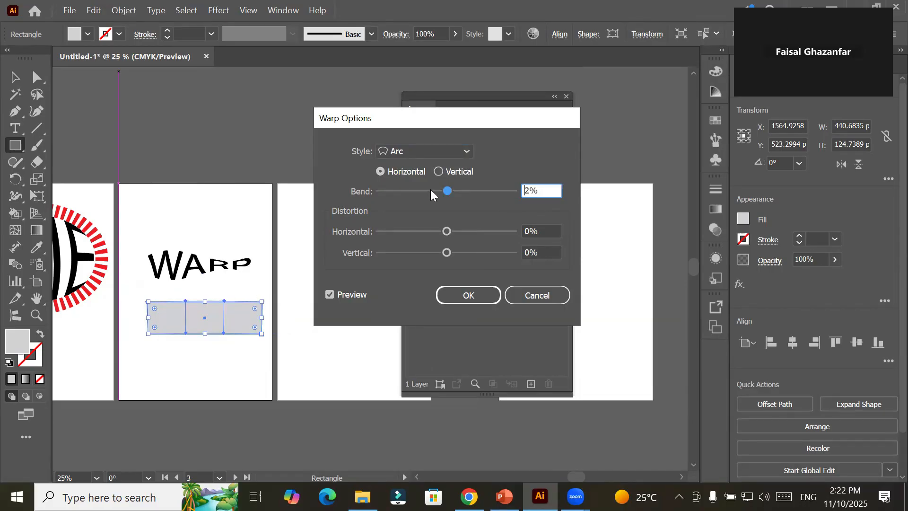
left_click_drag(448, 192, 489, 196)
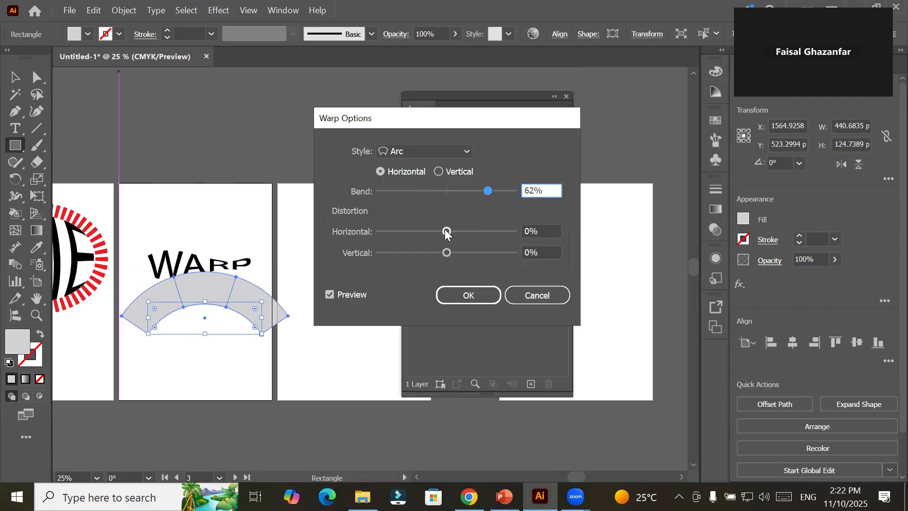
Step: Try 100% horizontal and -100% vertical distortion, then apply the rectangle's Arc warp with -1% horizontal and 1% vertical distortion
left_click_drag(447, 232, 519, 234)
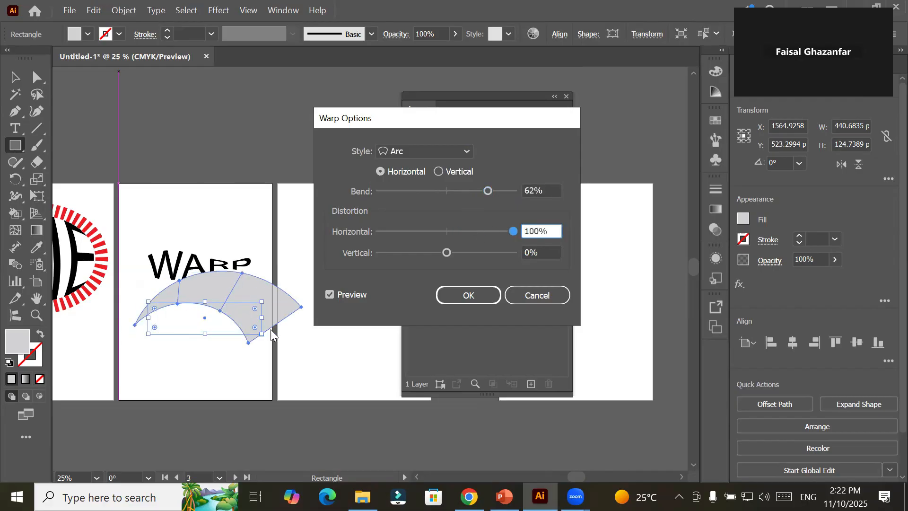
left_click_drag(513, 232, 446, 228)
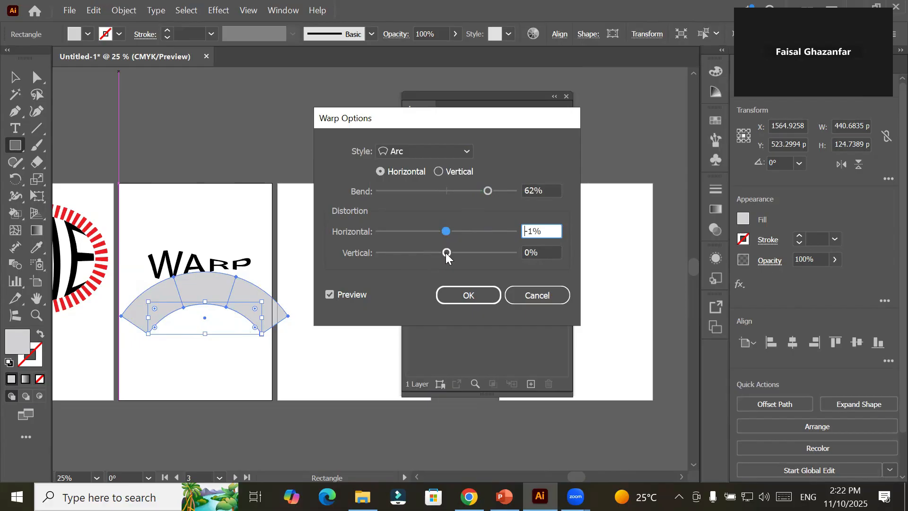
left_click_drag(446, 253, 379, 253)
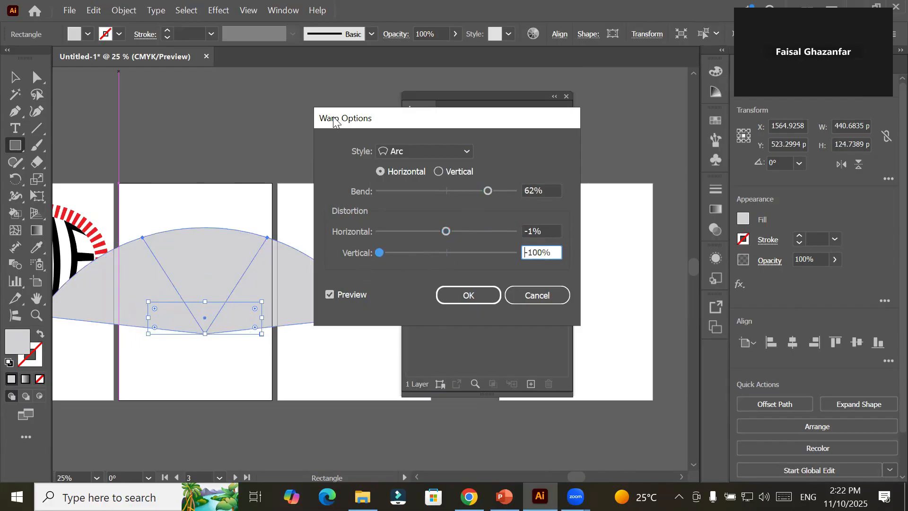
left_click_drag(335, 122, 468, 120)
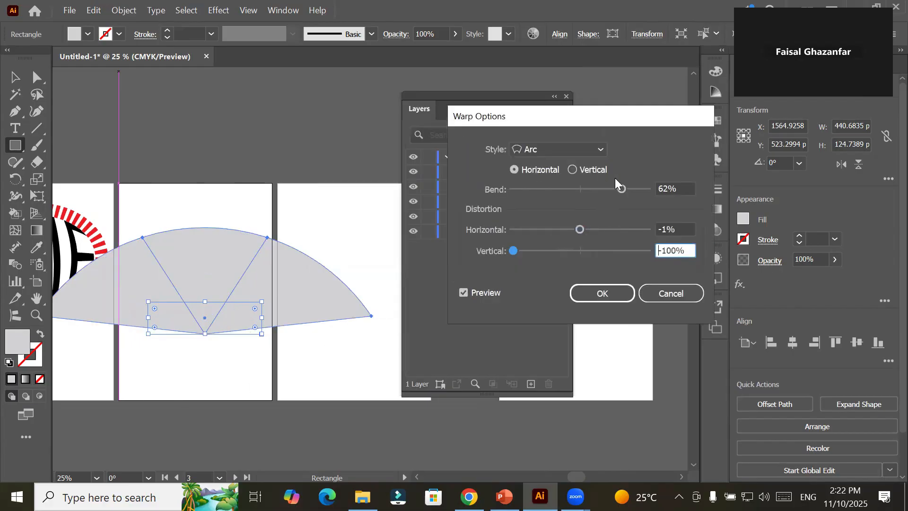
left_click_drag(513, 251, 581, 252)
left_click(608, 294)
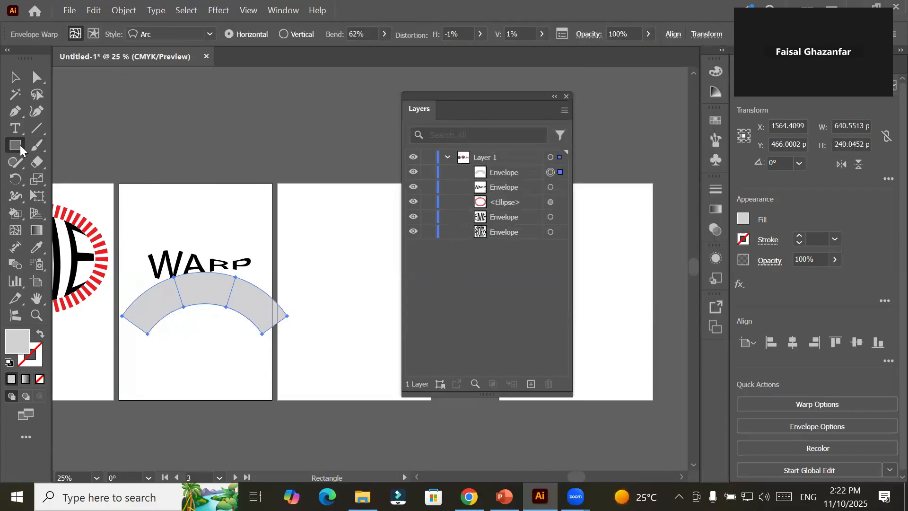
Step: Draw a tall rectangle about 81 by 534 pt on the fourth artboard and start Make with Warp on it
left_click_drag(315, 218, 335, 356)
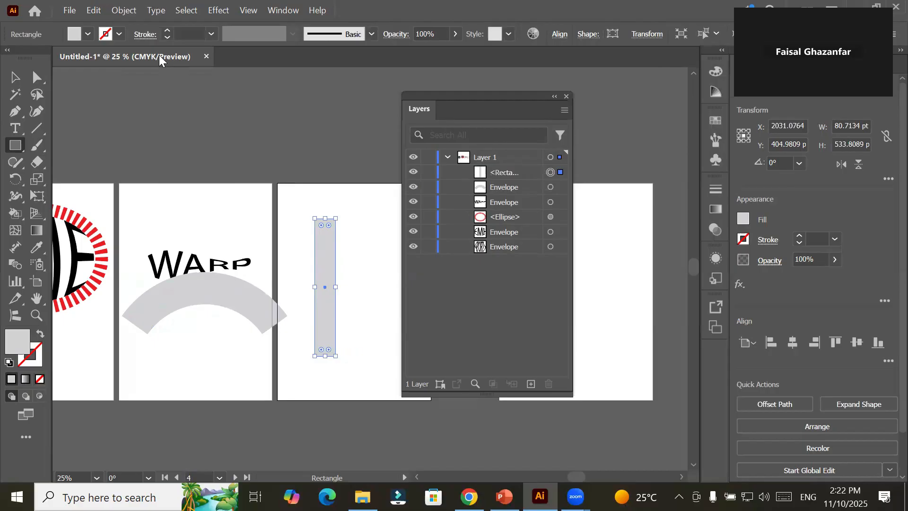
left_click(124, 10)
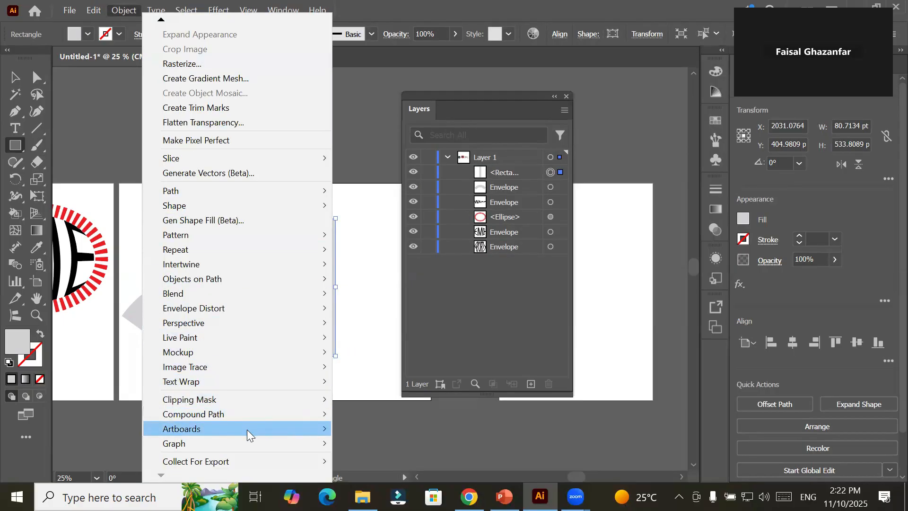
mouse_move(251, 311)
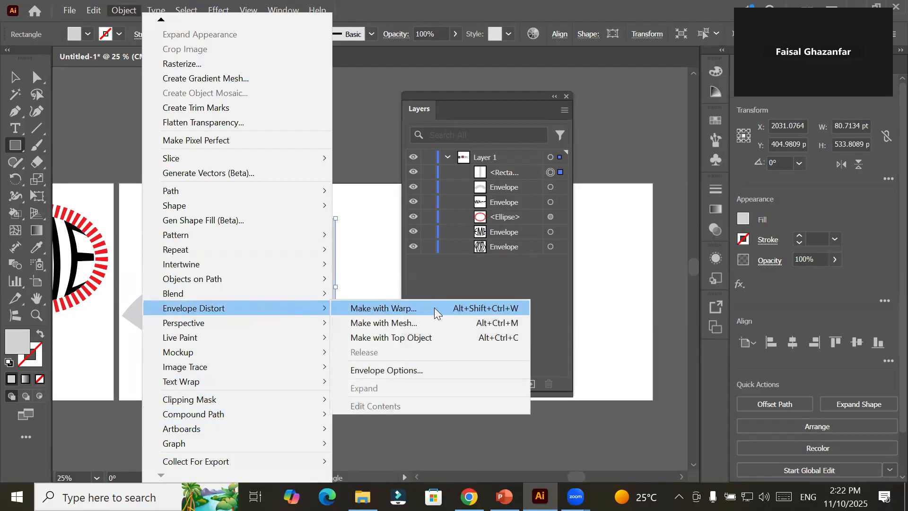
left_click(435, 308)
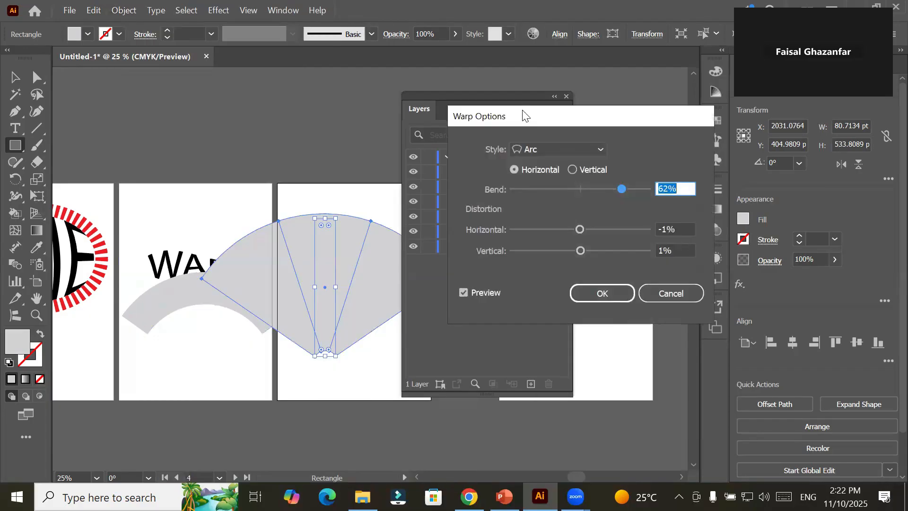
Step: Compare the horizontal and vertical directions of the Arc warp on the tall rectangle, and leave it set to Vertical
left_click_drag(522, 116, 624, 93)
left_click(675, 147)
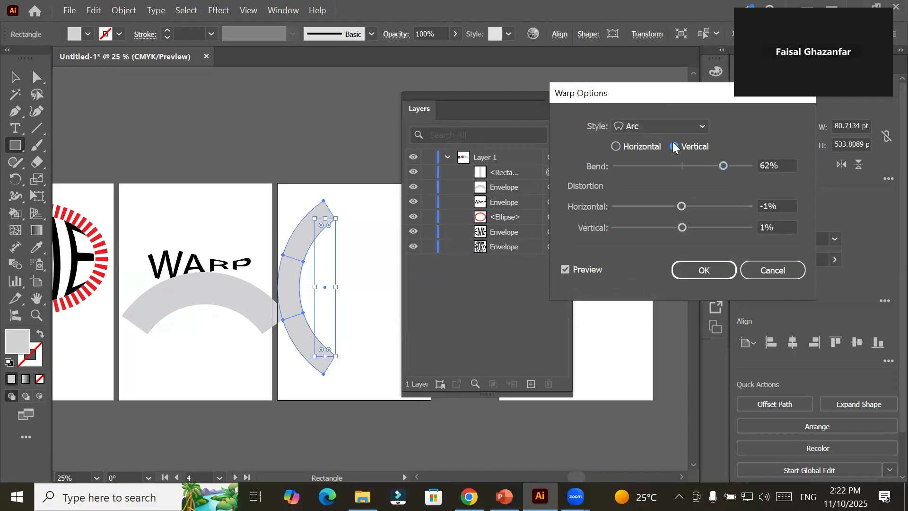
left_click(619, 145)
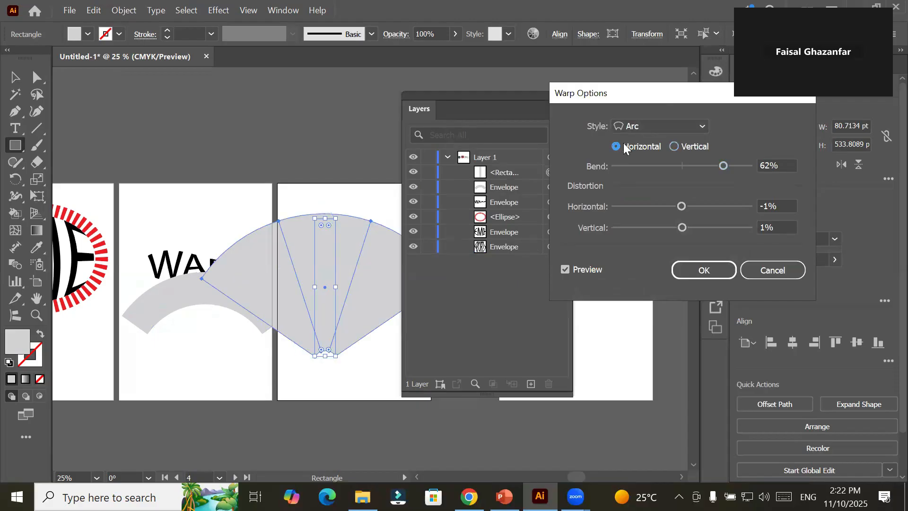
left_click(676, 147)
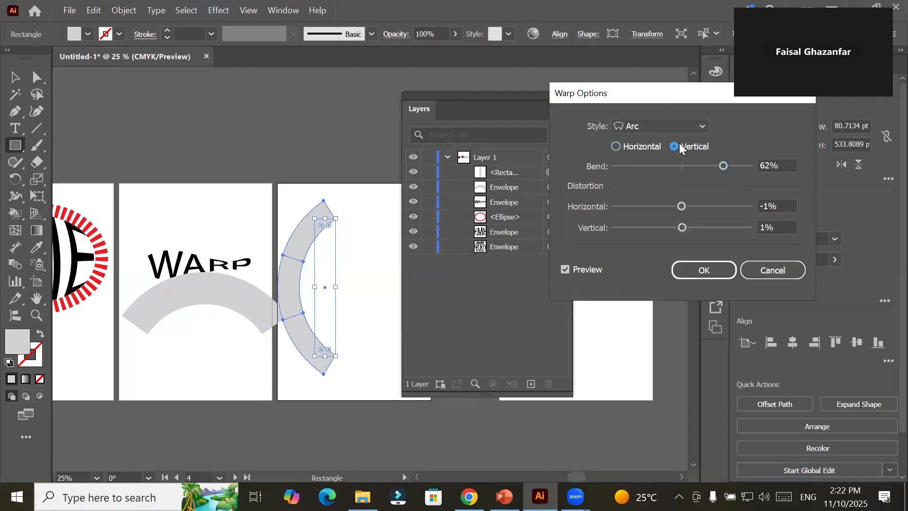
Step: Apply the vertical Arc warp with a 62% bend to the grey rectangle and move the Layers panel clear of the artboard
mouse_move(724, 163)
left_mouse_down()
mouse_move(748, 163)
mouse_move(623, 170)
mouse_move(734, 160)
mouse_move(683, 166)
mouse_move(726, 164)
left_mouse_up()
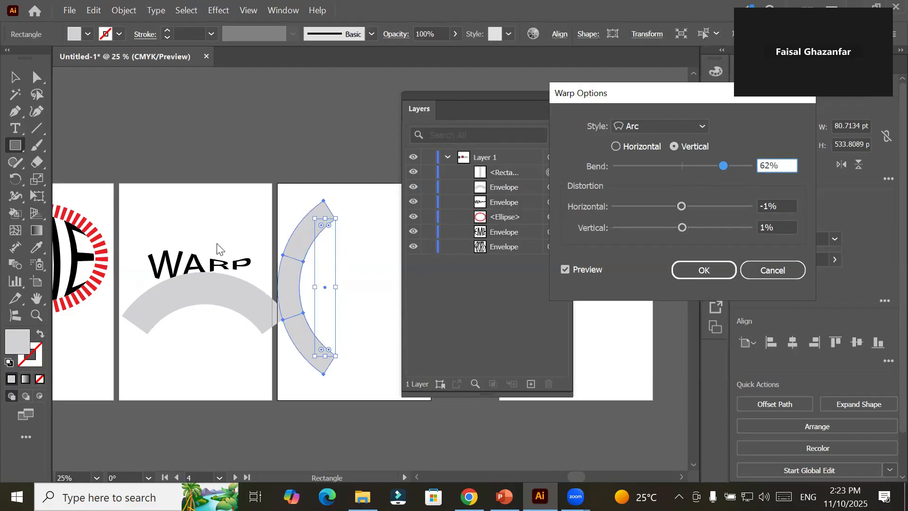
left_click(710, 273)
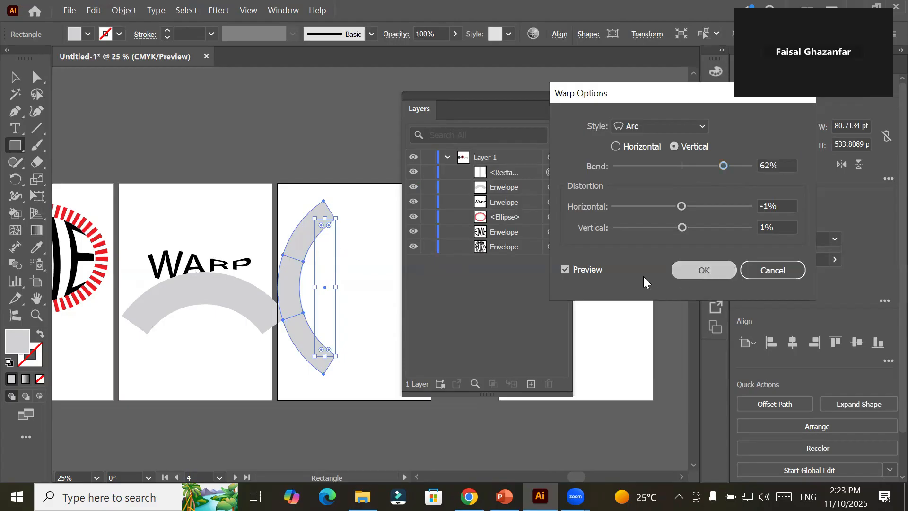
left_click_drag(526, 97, 654, 97)
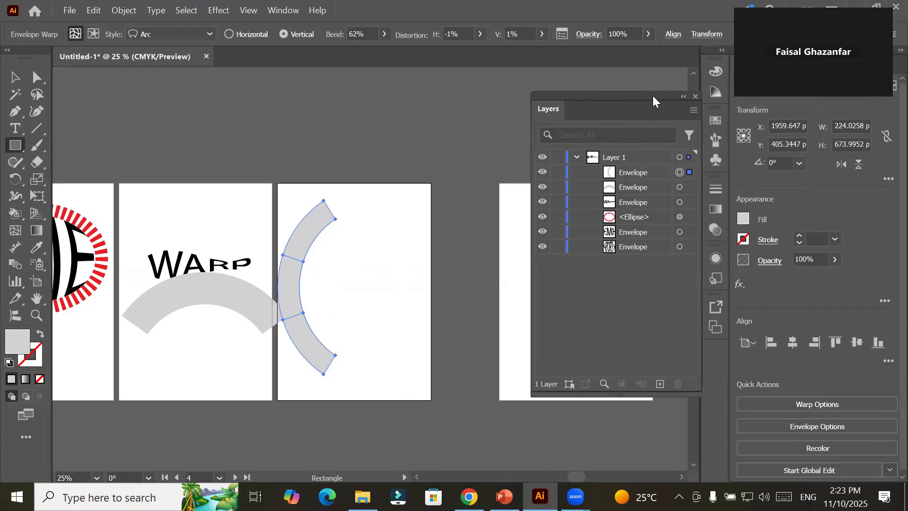
Step: Add the vertical text "Type your text here" beside the curved grey band
left_click(14, 130)
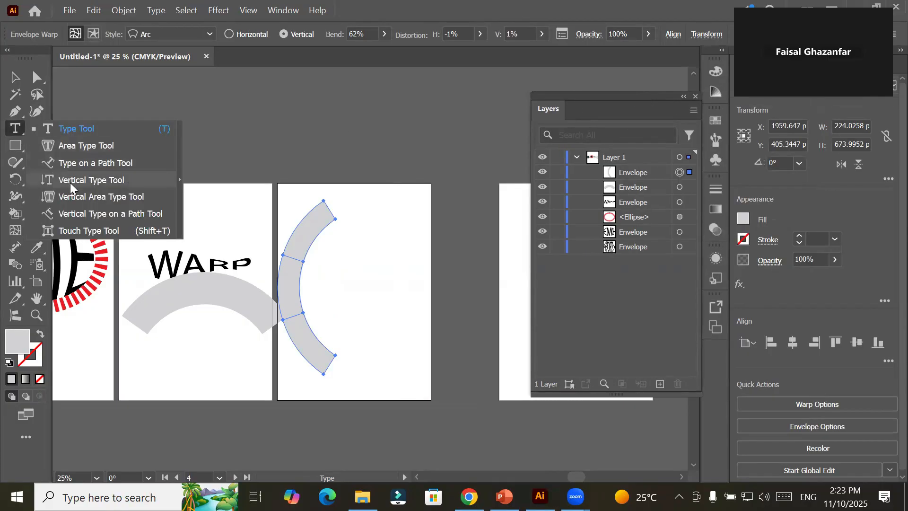
left_click(70, 182)
left_click(362, 263)
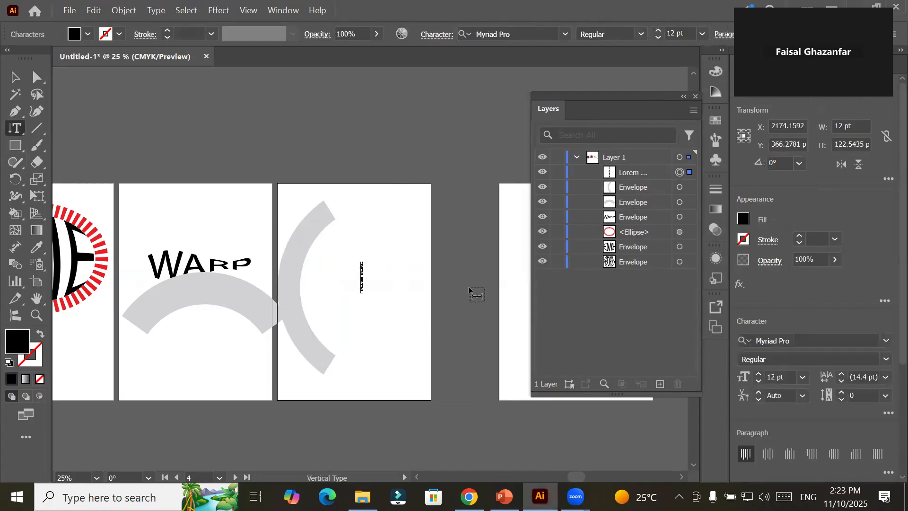
key("BackSpace")
type("Typeyourtexthere")
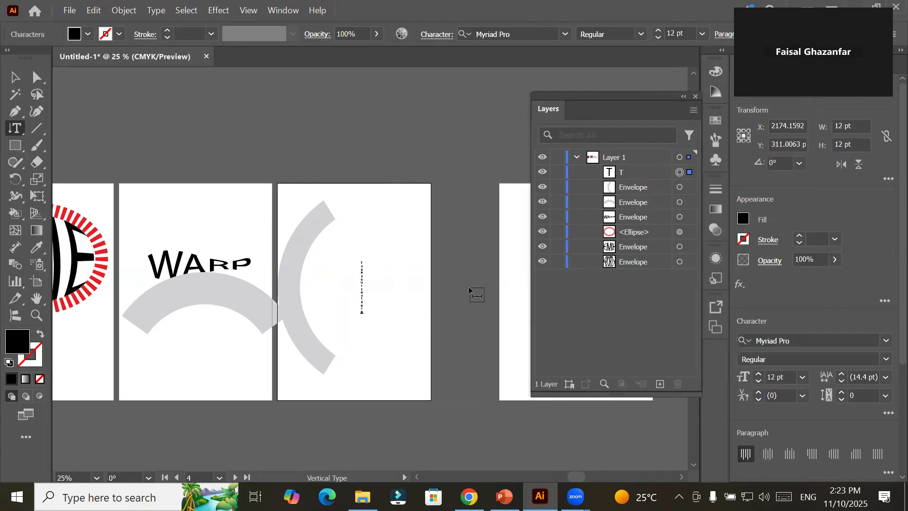
key("Escape")
Step: Enlarge the vertical text to about 115 pt, fit it within the artboard's height and convert it to outlines
left_click(12, 81)
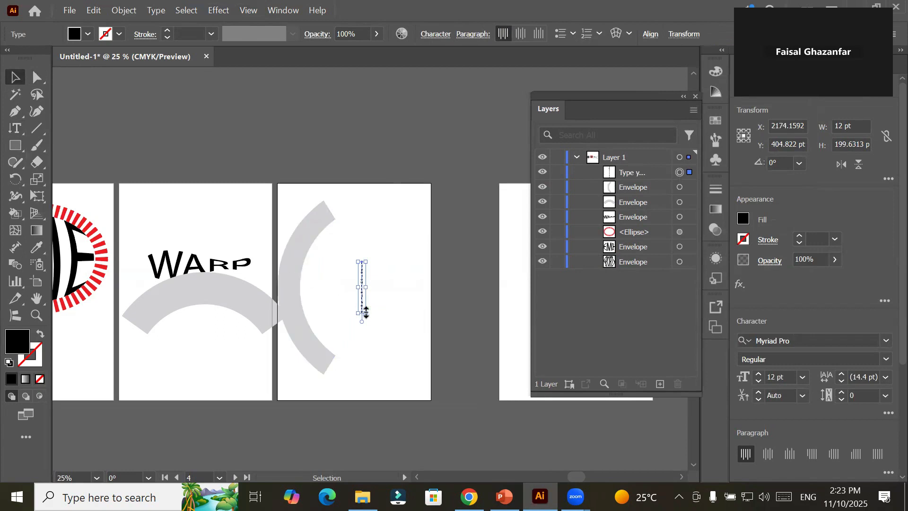
left_click_drag(366, 312, 434, 447)
left_click_drag(377, 347, 380, 280)
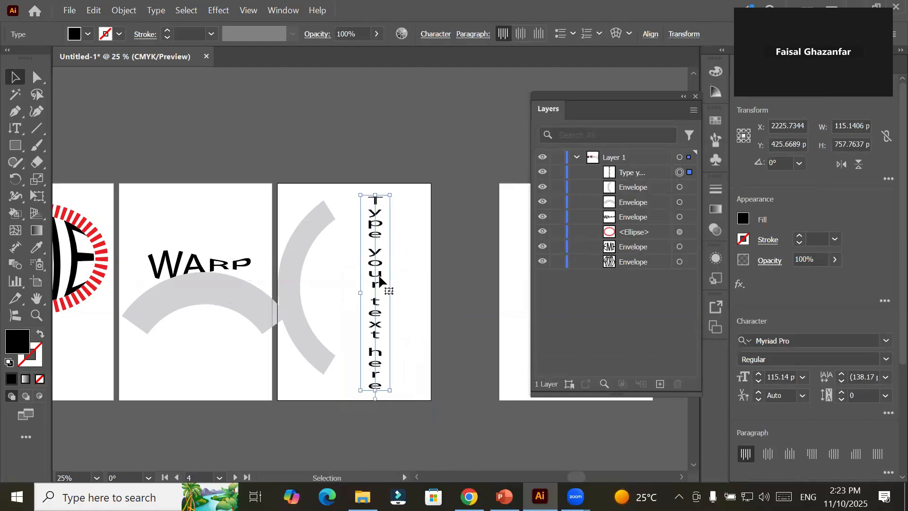
right_click(379, 279)
left_click(455, 247)
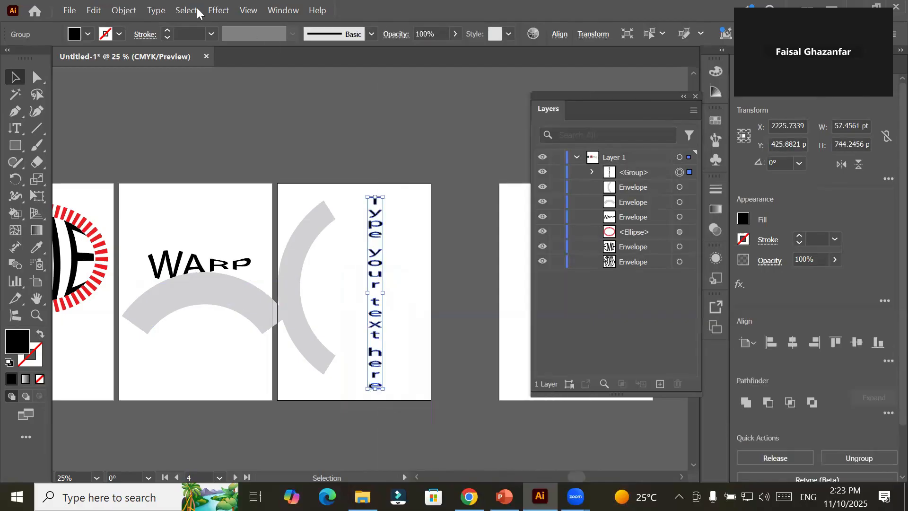
Step: Start an envelope warp on the outlined vertical text using the Arc style, vertical orientation and an 81% bend
left_click(124, 10)
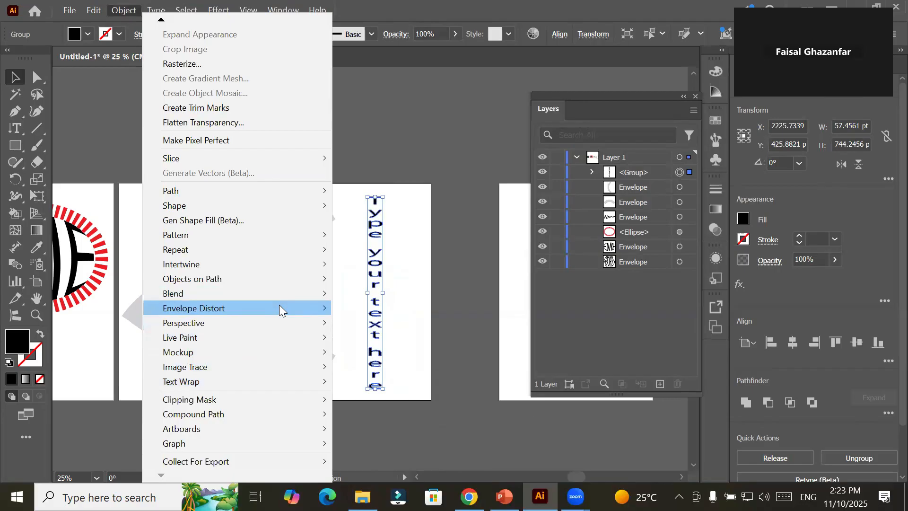
mouse_move(280, 306)
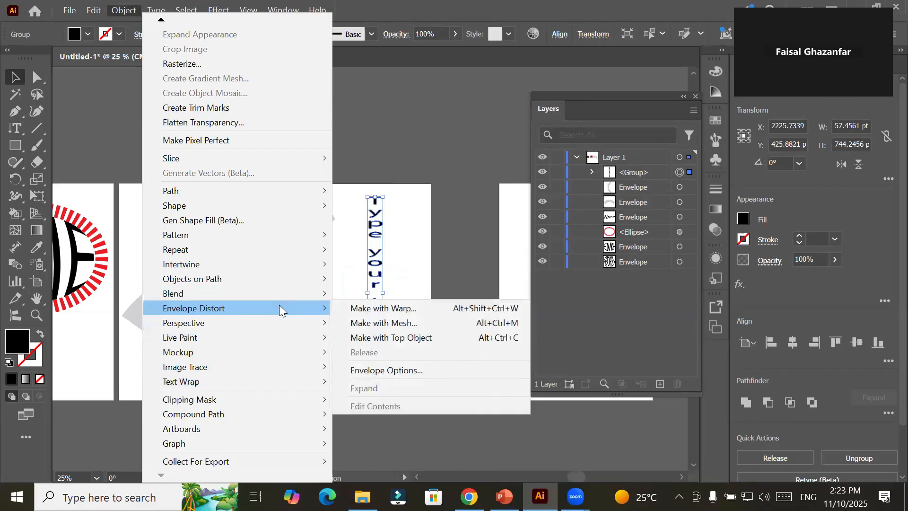
left_click(422, 308)
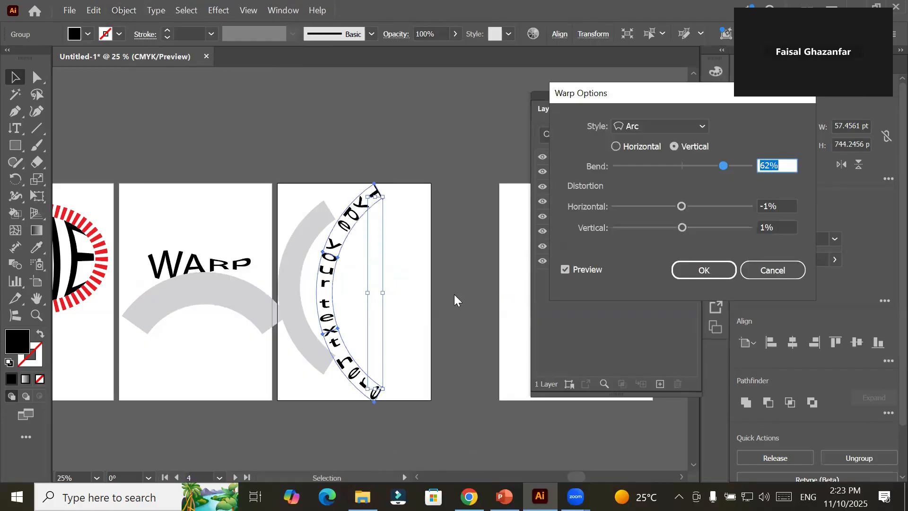
left_click(618, 147)
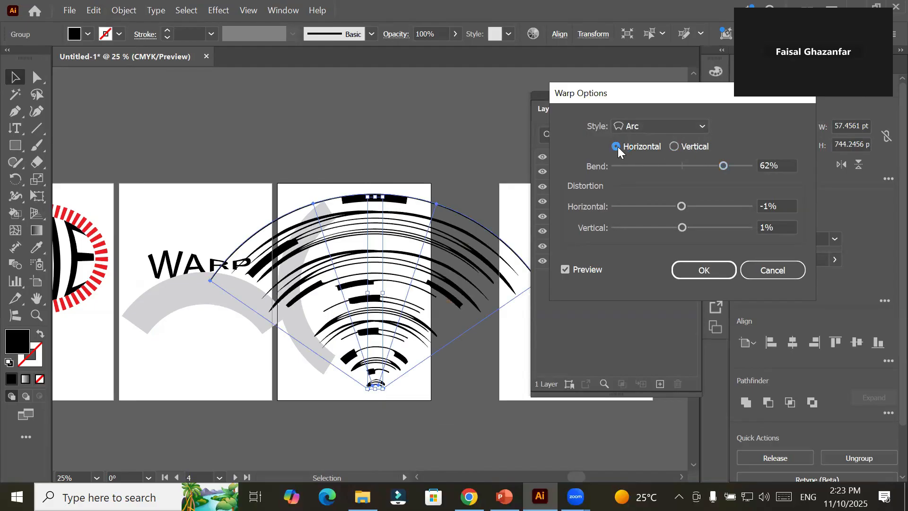
left_click(688, 146)
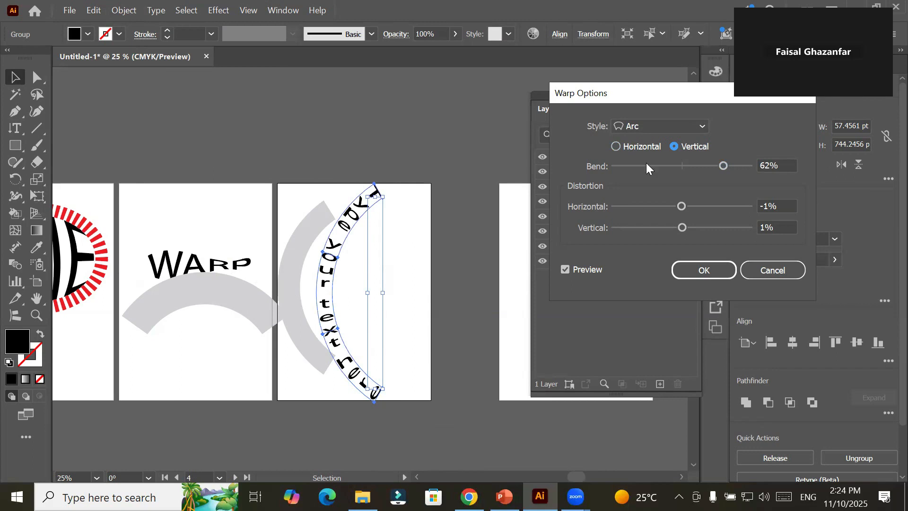
mouse_move(723, 166)
left_mouse_down()
mouse_move(746, 167)
mouse_move(670, 165)
mouse_move(708, 167)
left_mouse_up()
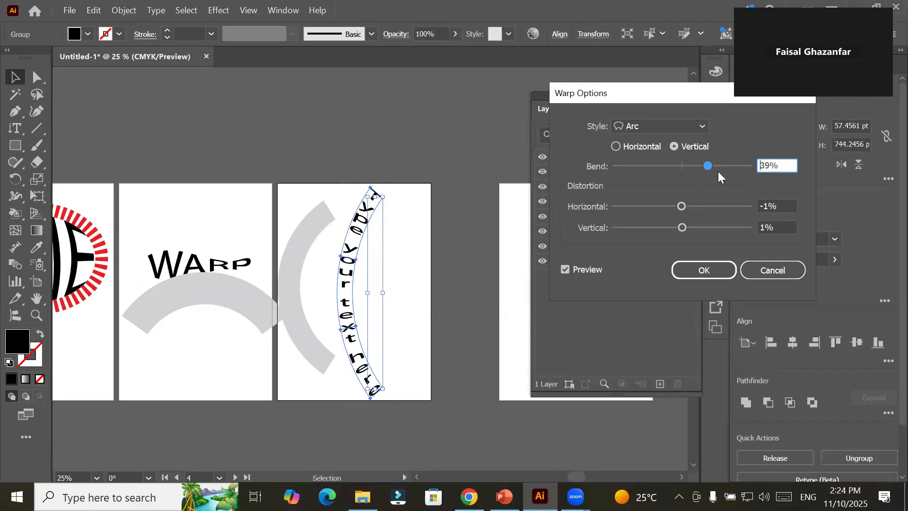
left_click_drag(712, 163, 737, 167)
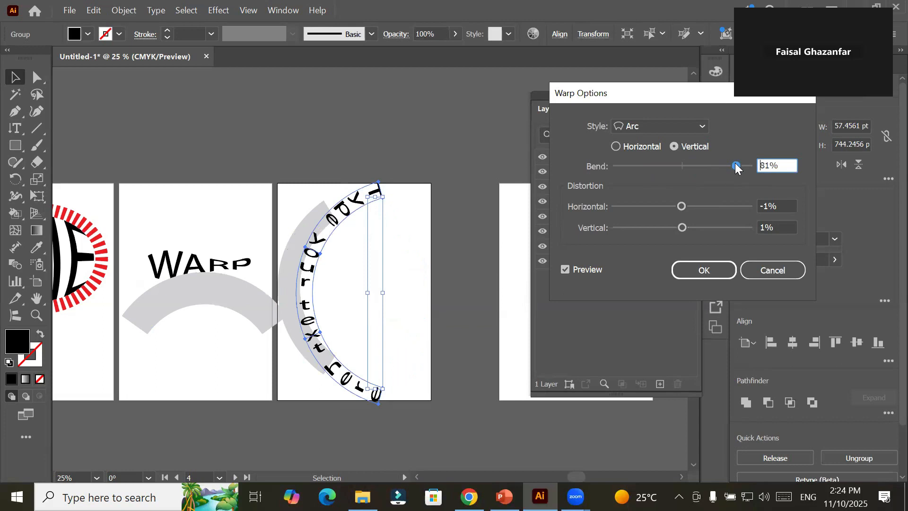
Step: Set the warp's horizontal distortion to -2% and vertical distortion to -25%, and apply it to the vertical text
mouse_move(682, 207)
left_mouse_down()
mouse_move(721, 200)
mouse_move(634, 210)
mouse_move(679, 205)
left_mouse_up()
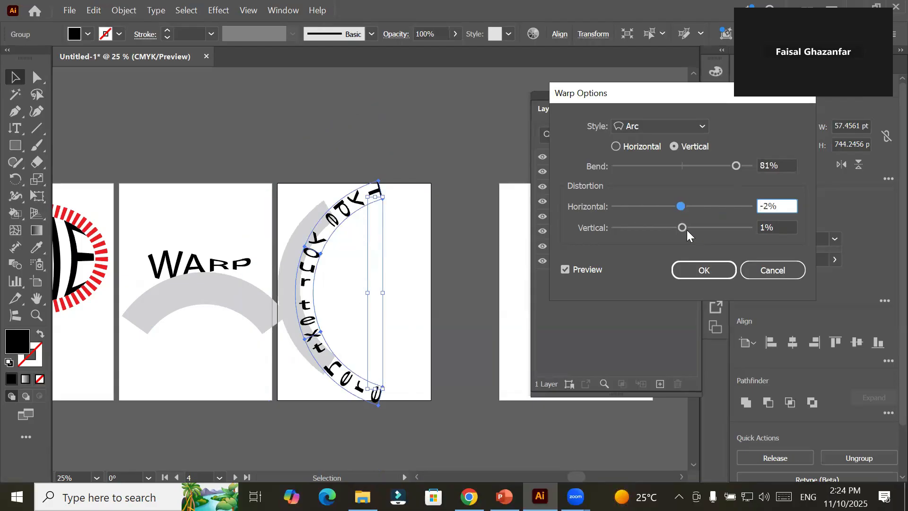
left_click_drag(684, 228, 731, 229)
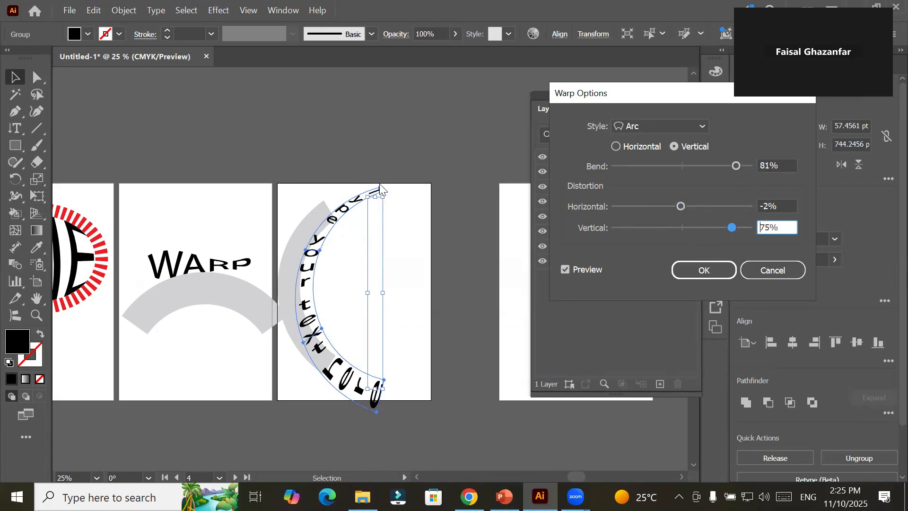
left_click_drag(732, 229, 599, 226)
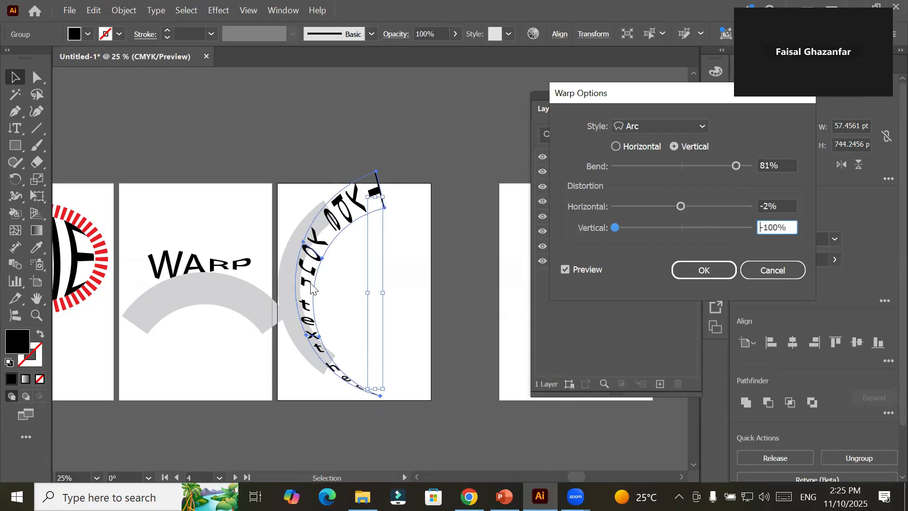
left_click_drag(615, 227, 666, 230)
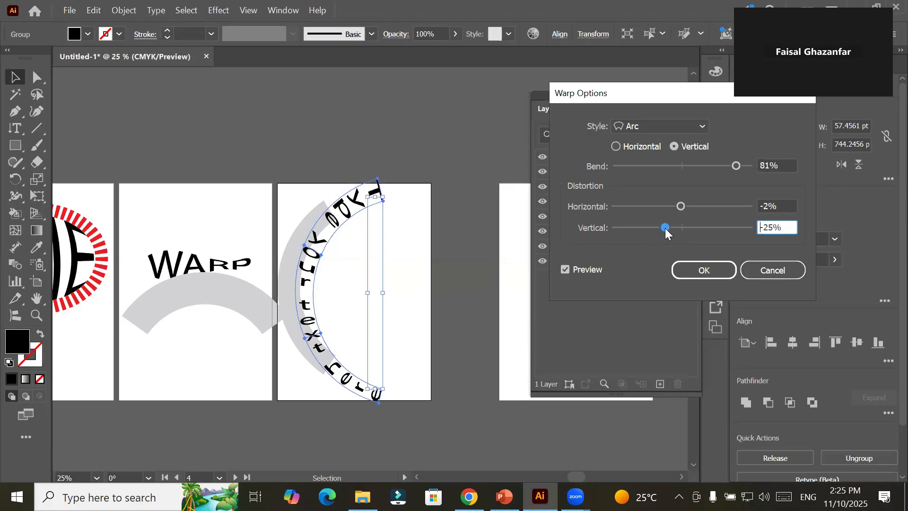
left_click(693, 270)
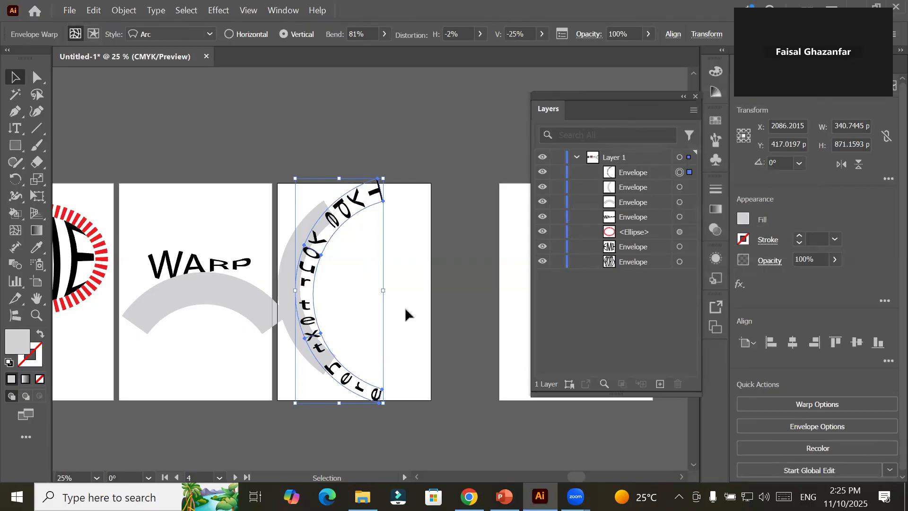
Step: Add the horizontal text "Fahion Magazine" near the top of the empty artboard
left_click_drag(416, 304, 194, 285)
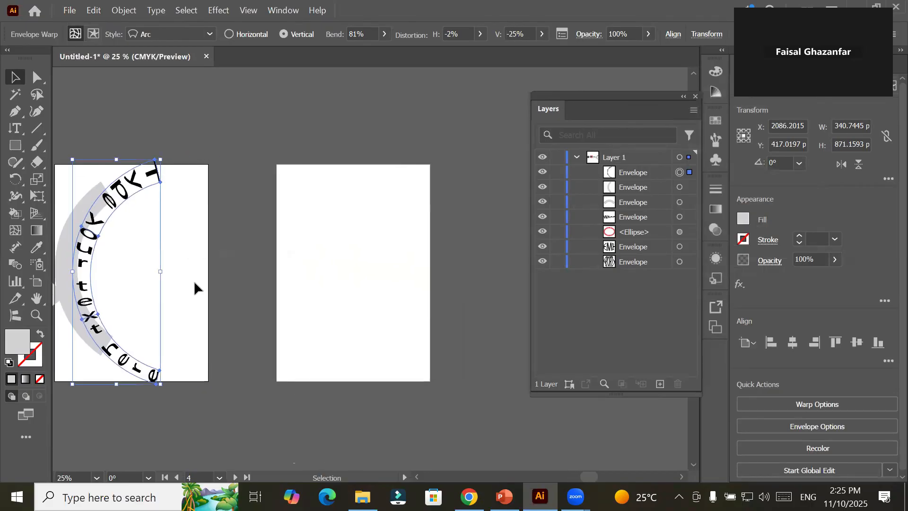
left_click(12, 129)
left_click_drag(11, 129, 75, 126)
left_click(312, 191)
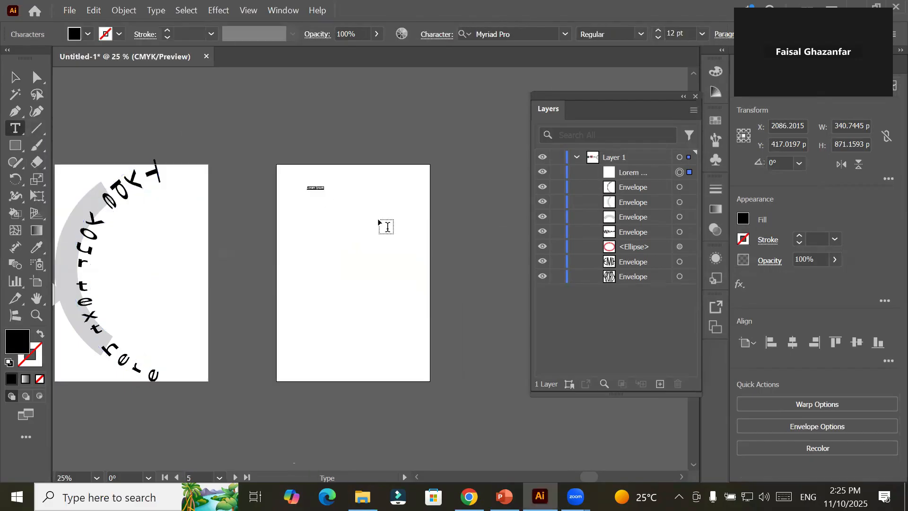
type("F")
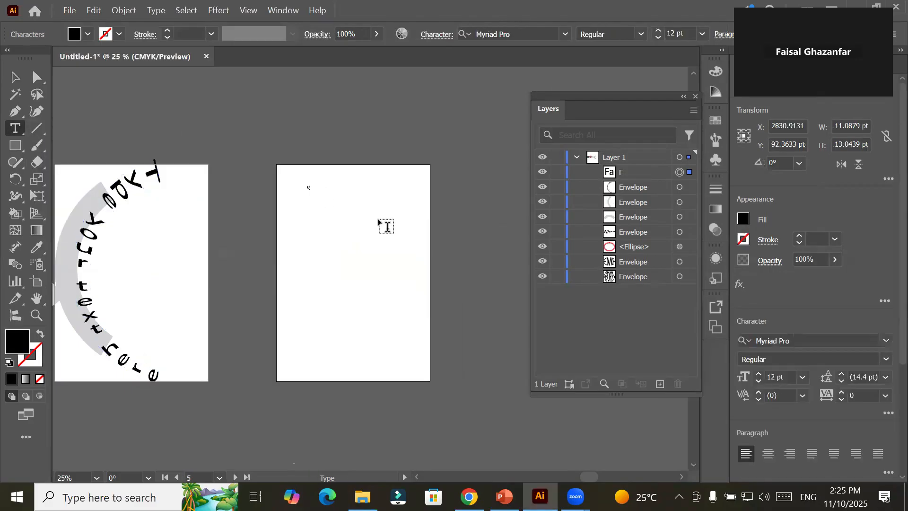
type("ahion Magazine")
Step: Enlarge the magazine heading to about 43 pt and correct its spelling to "Fashion Magazine"
left_click(22, 77)
left_click_drag(328, 195, 414, 211)
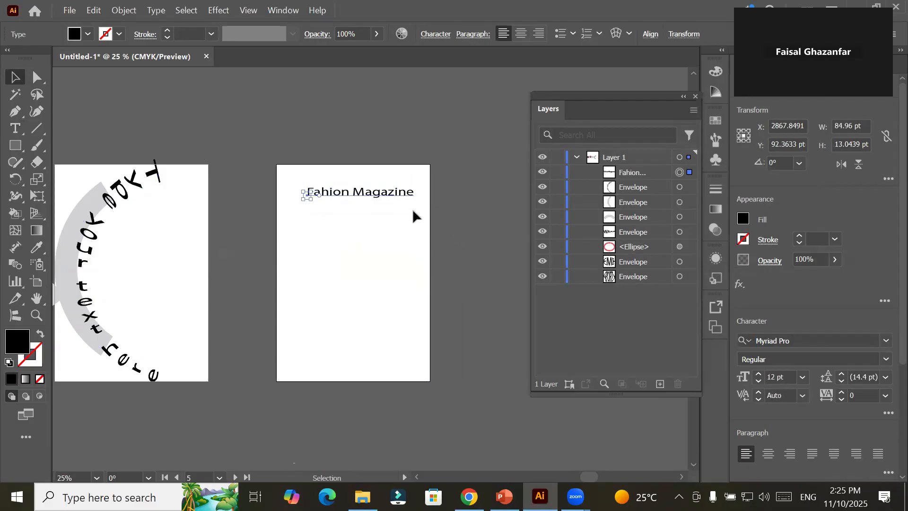
double_click(323, 191)
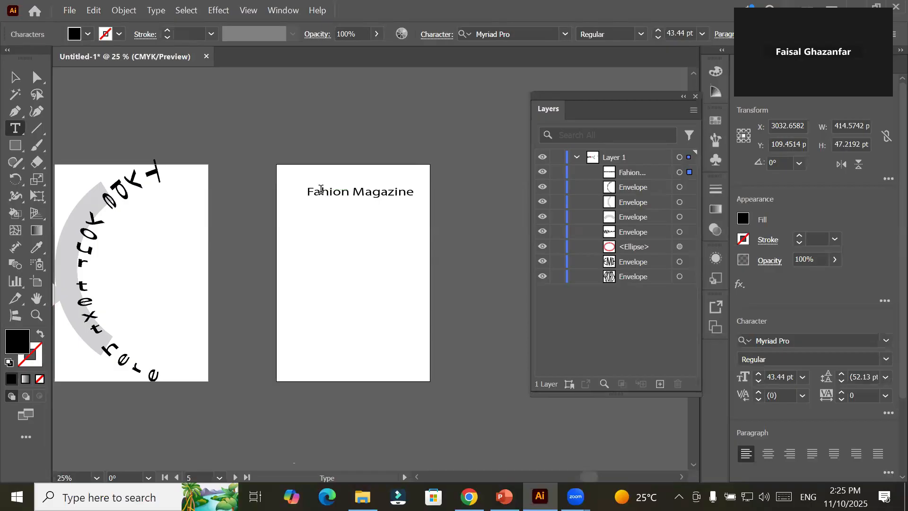
type("s")
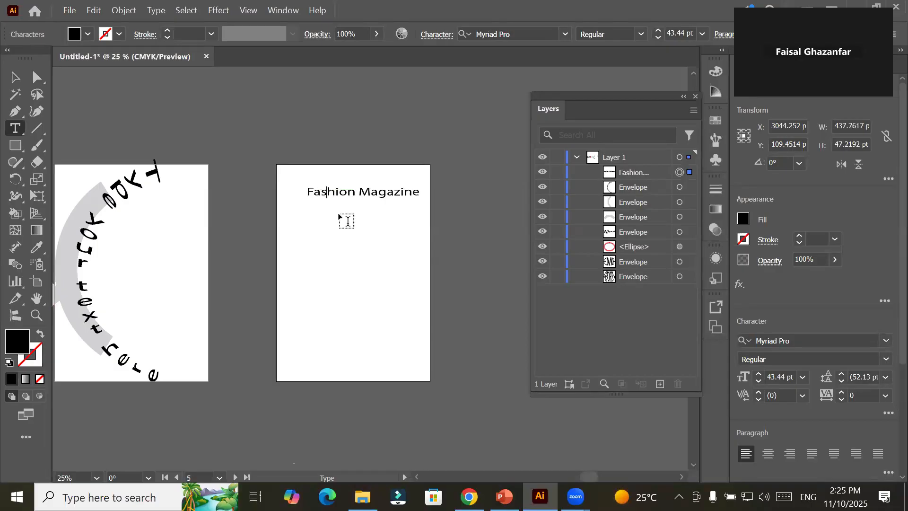
Step: Move the "Fashion Magazine" heading slightly up and left on its artboard and convert it to outlines
left_click(15, 77)
left_click_drag(330, 192, 323, 185)
right_click(322, 186)
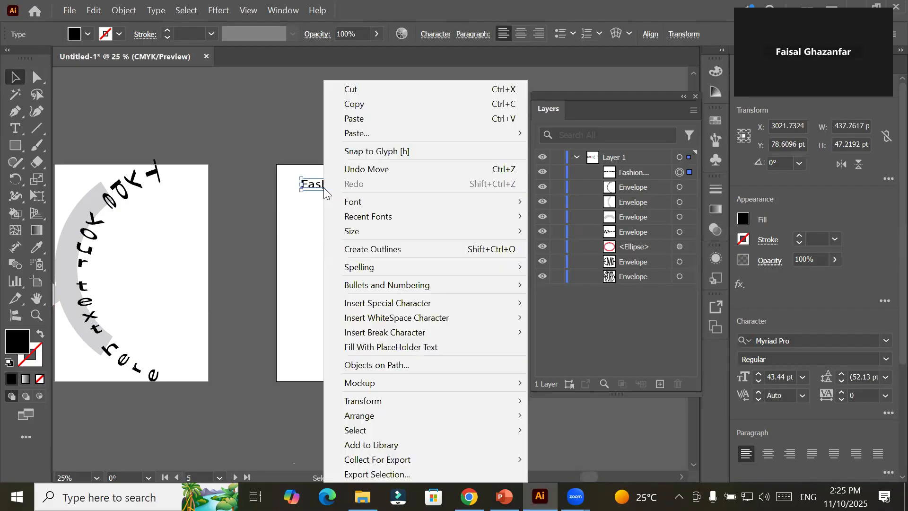
left_click(343, 249)
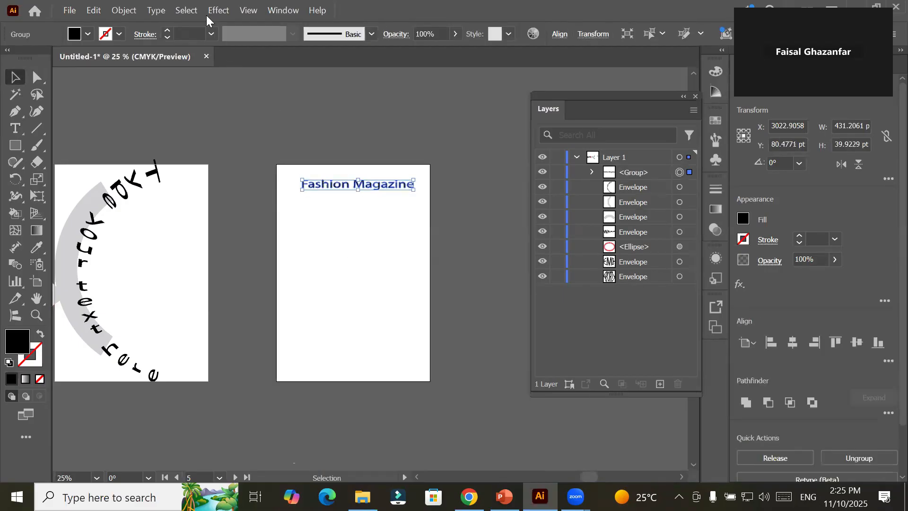
Step: Start an Envelope Distort warp on the outlined "Fashion Magazine" heading and switch its orientation to Horizontal
left_click(120, 10)
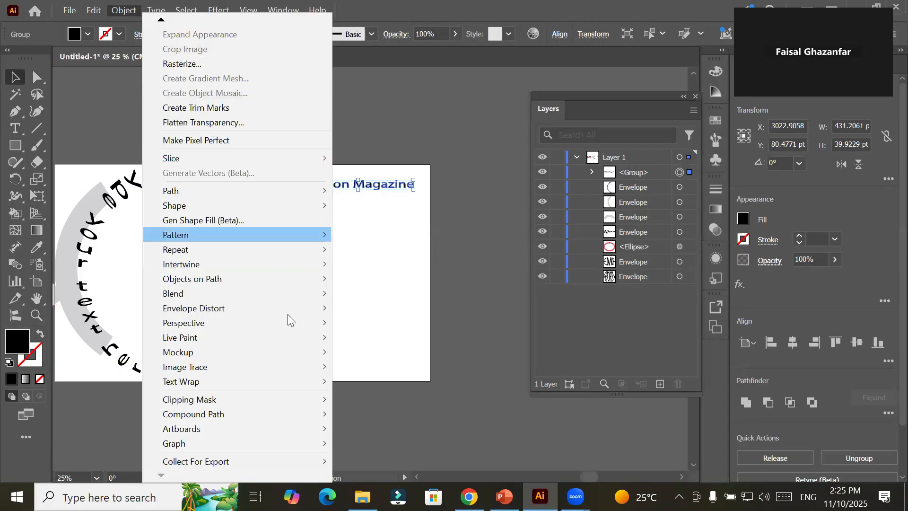
mouse_move(256, 311)
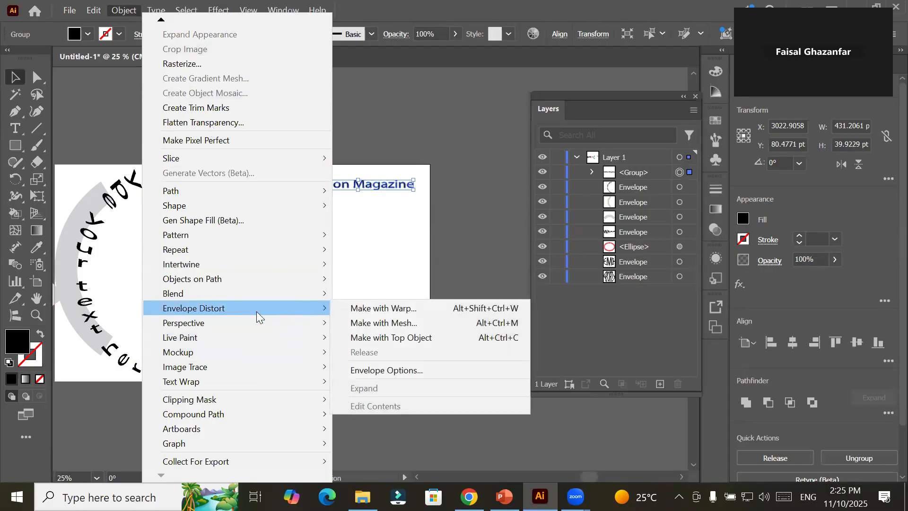
left_click(365, 308)
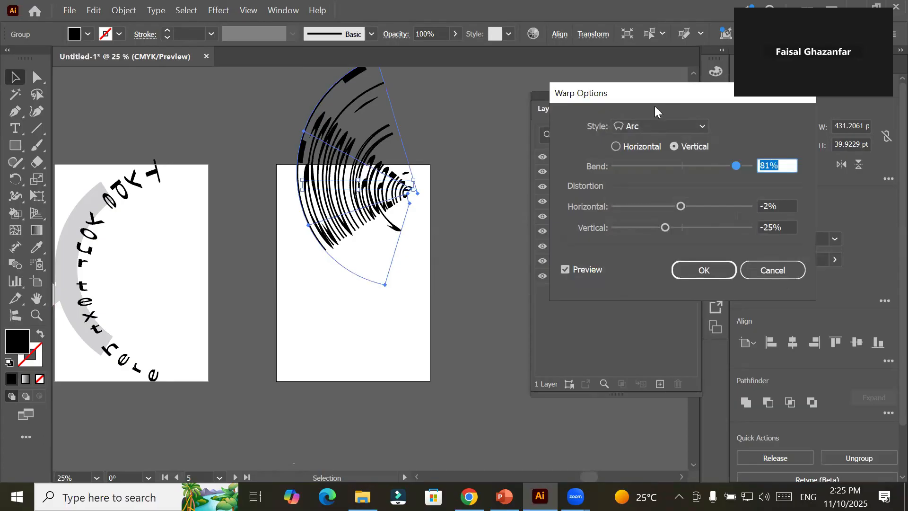
left_click_drag(655, 106, 575, 165)
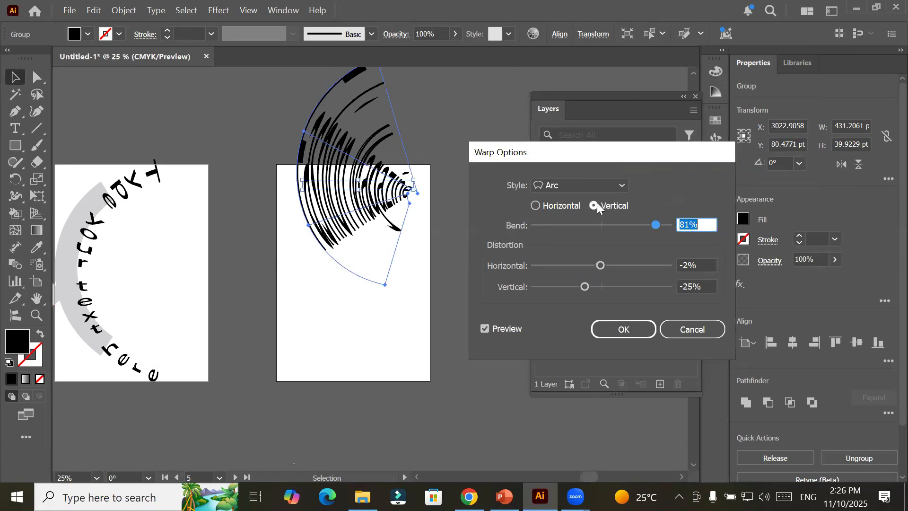
left_click(538, 207)
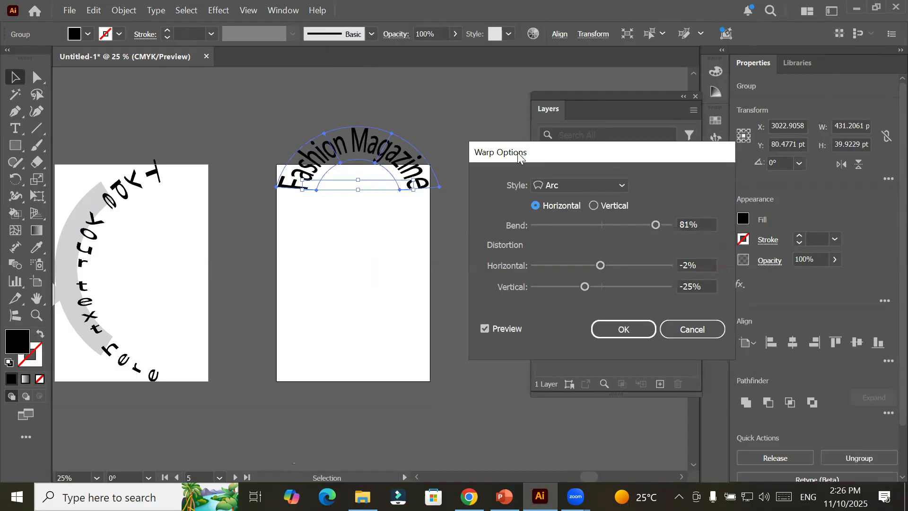
left_click_drag(519, 156, 520, 103)
Step: Try the Arc Lower, Arch, Flag, Wave, Rise and Fish warp styles on the heading, then return to Arc
left_click(595, 132)
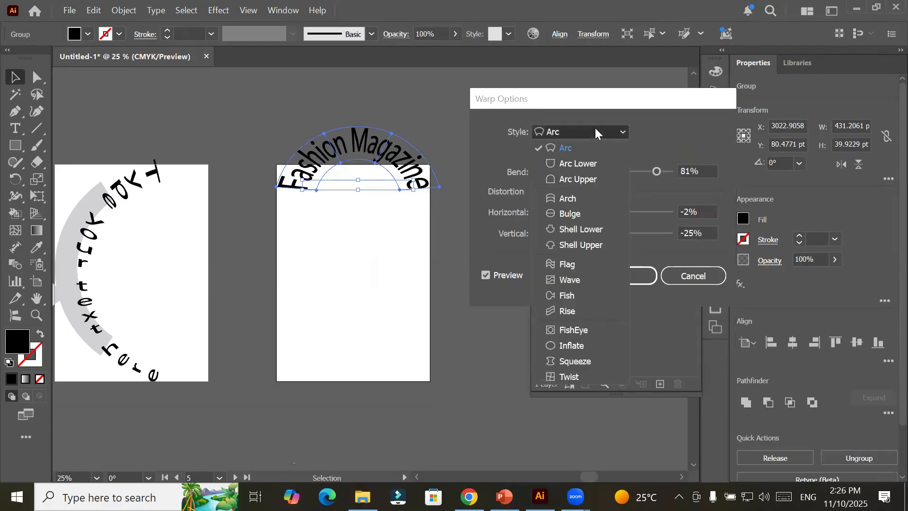
left_click(596, 161)
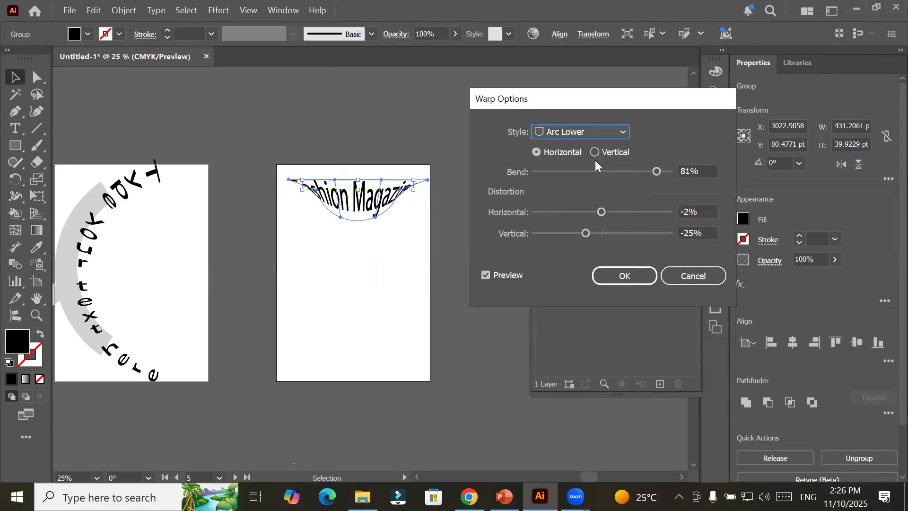
left_click(585, 134)
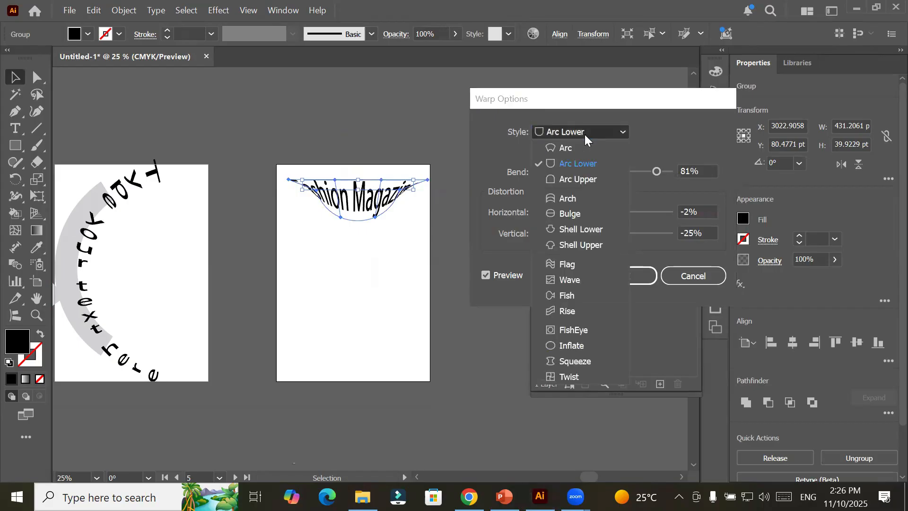
left_click(587, 197)
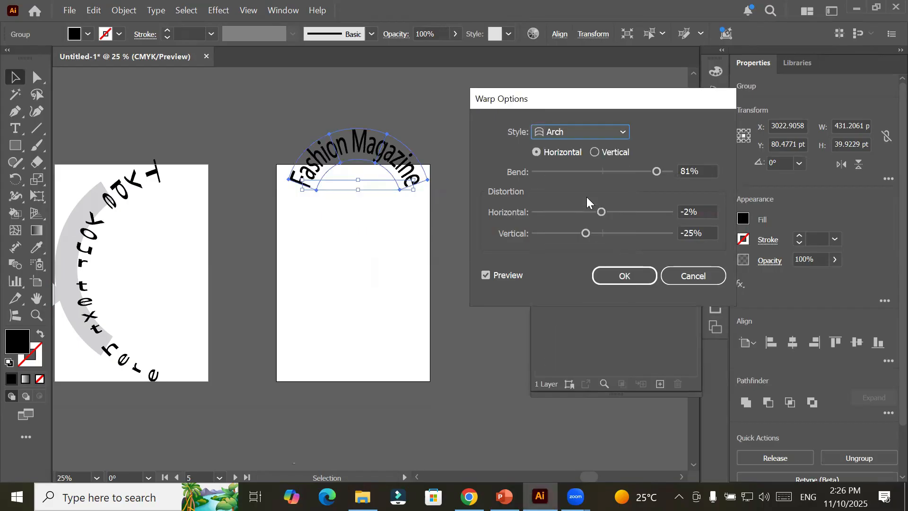
left_click(576, 130)
left_click(579, 263)
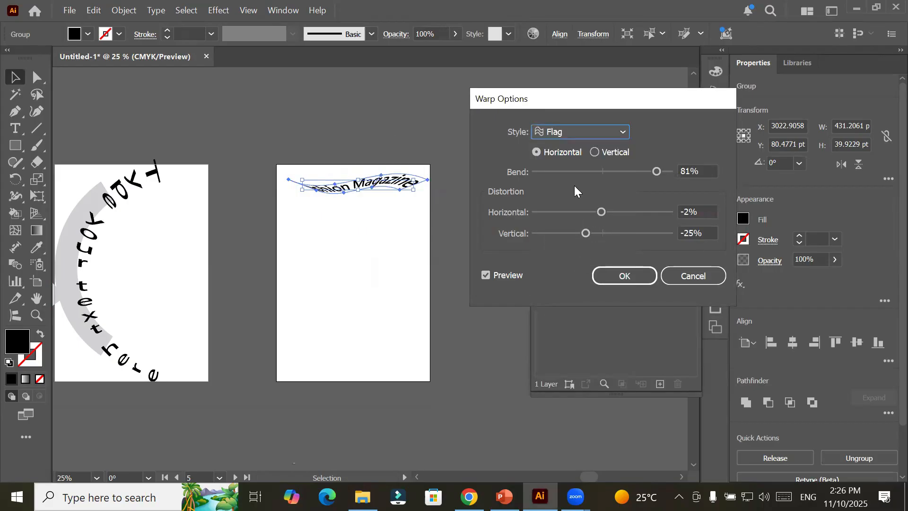
left_click(585, 135)
left_click(580, 275)
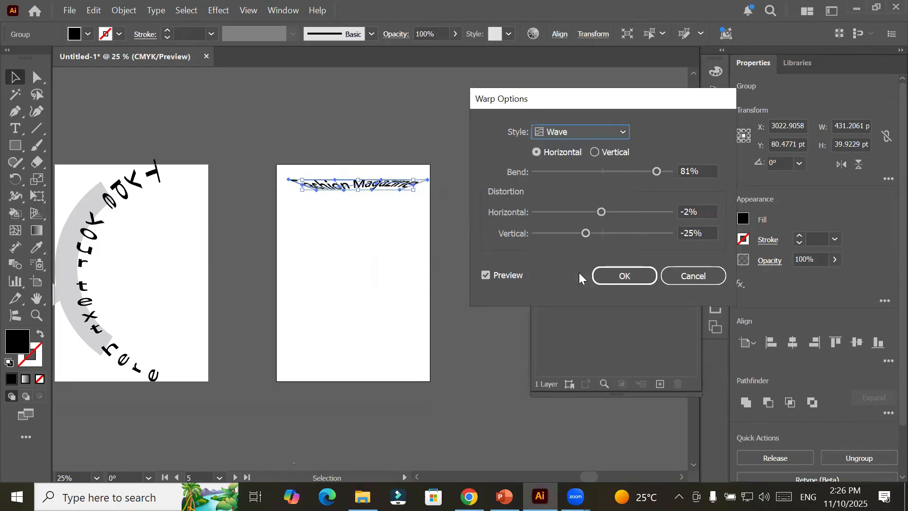
left_click(589, 127)
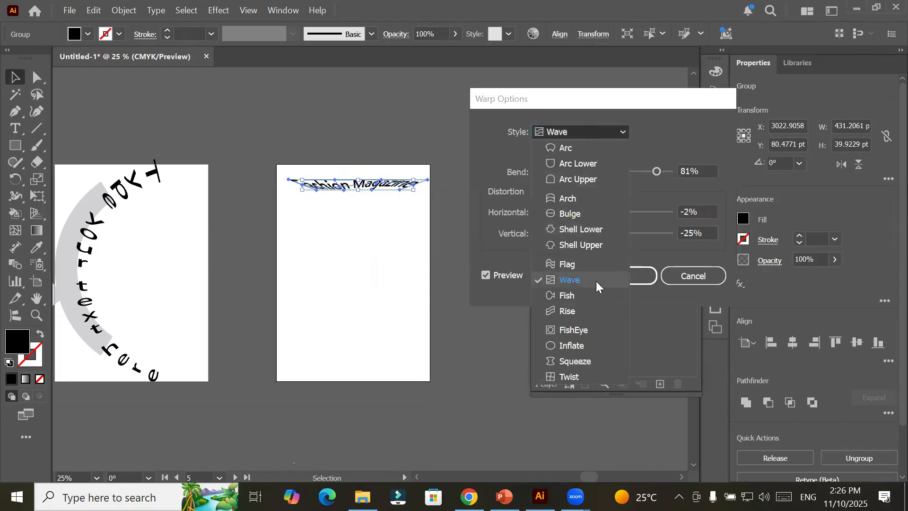
left_click(578, 310)
left_click(590, 127)
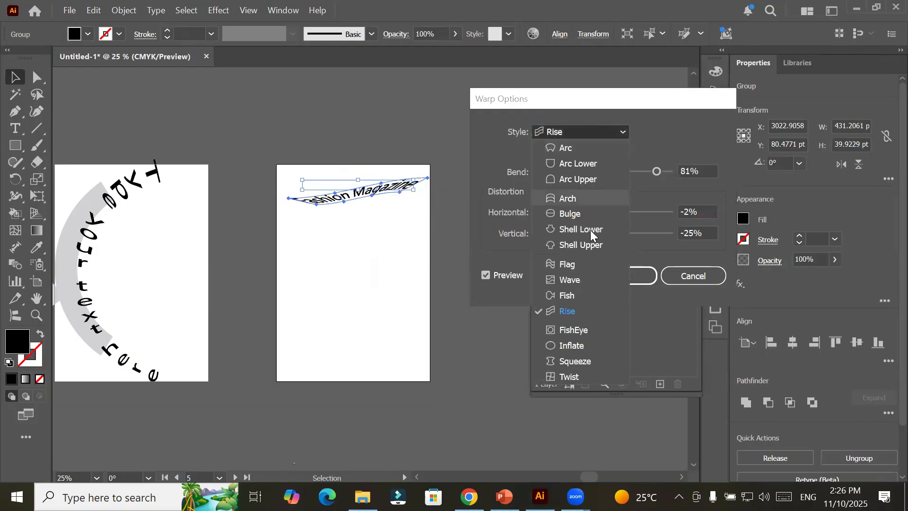
left_click(564, 297)
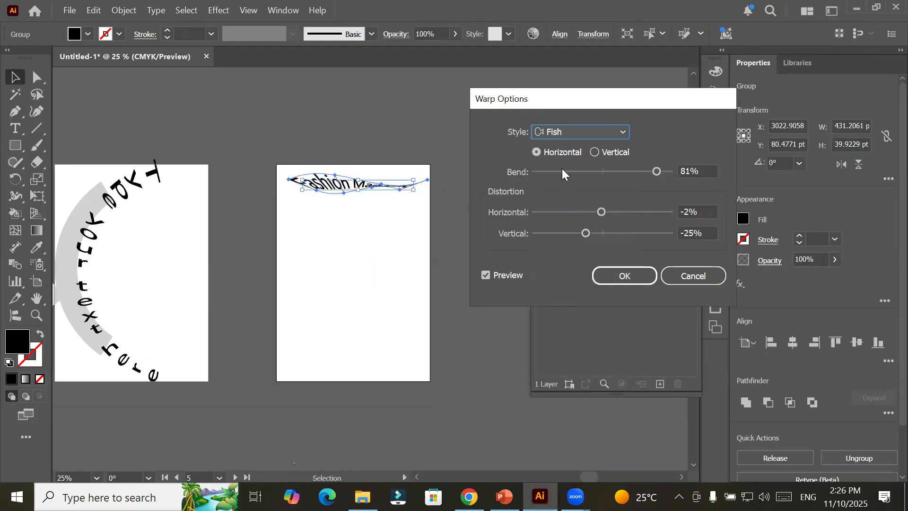
left_click(564, 131)
left_click(565, 149)
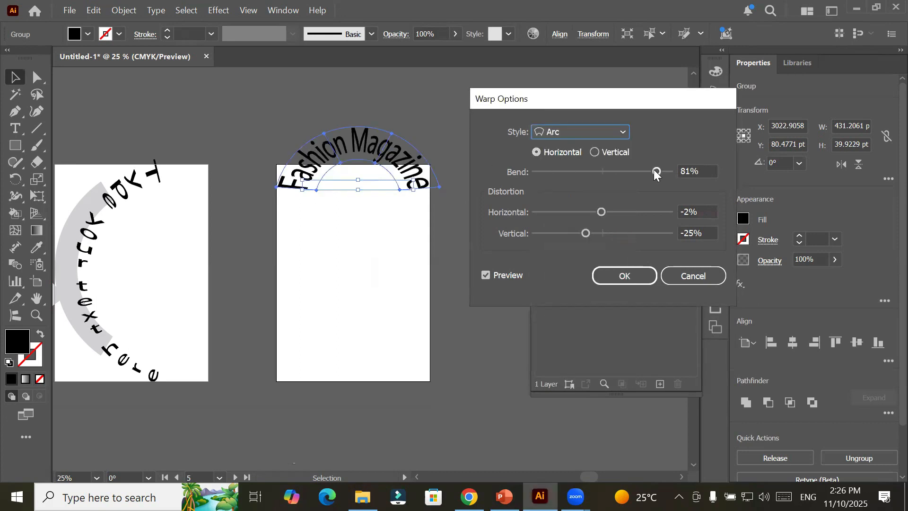
Step: Set the Arc warp's bend to 33%, apply it, and move the warped heading slightly down inside the artboard
left_click(634, 172)
left_click_drag(634, 172, 626, 172)
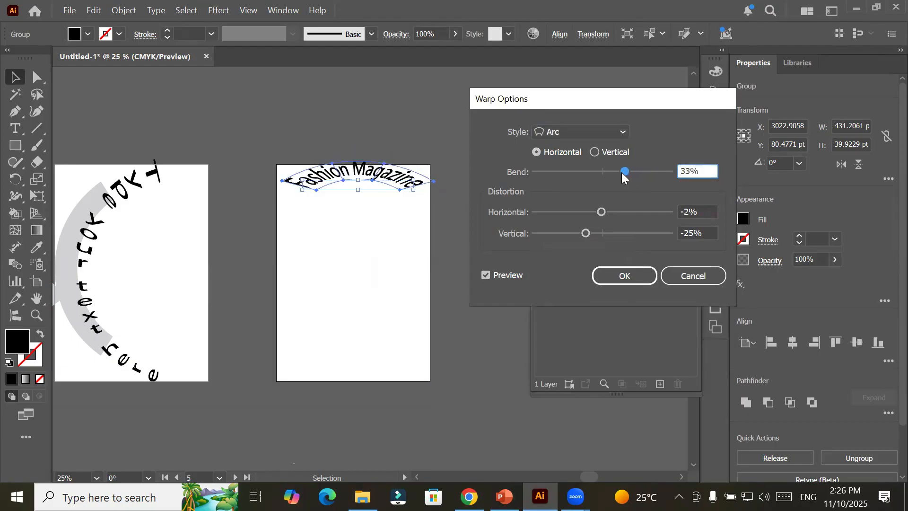
left_click(626, 271)
left_click_drag(419, 187, 406, 214)
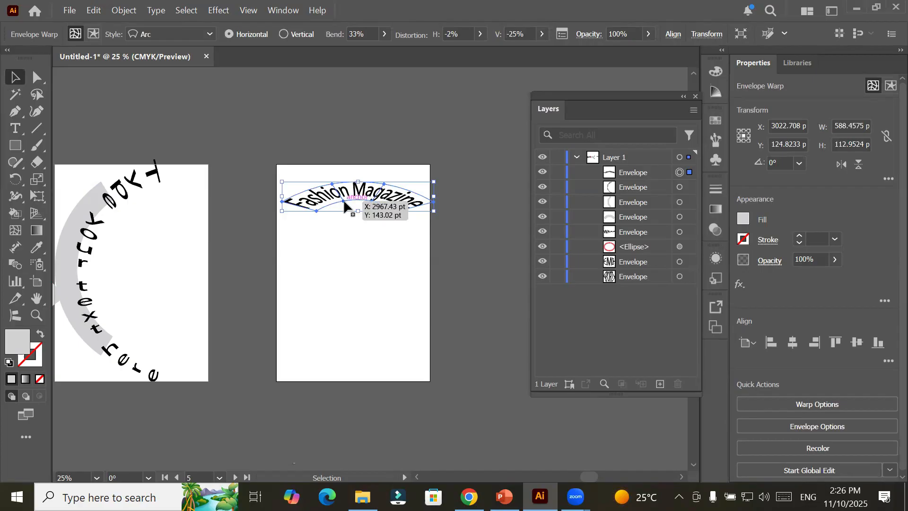
Step: Reshape the heading's envelope with Direct Selection, pulling its upper mesh points up and its lower outer mesh points down
left_click(30, 79)
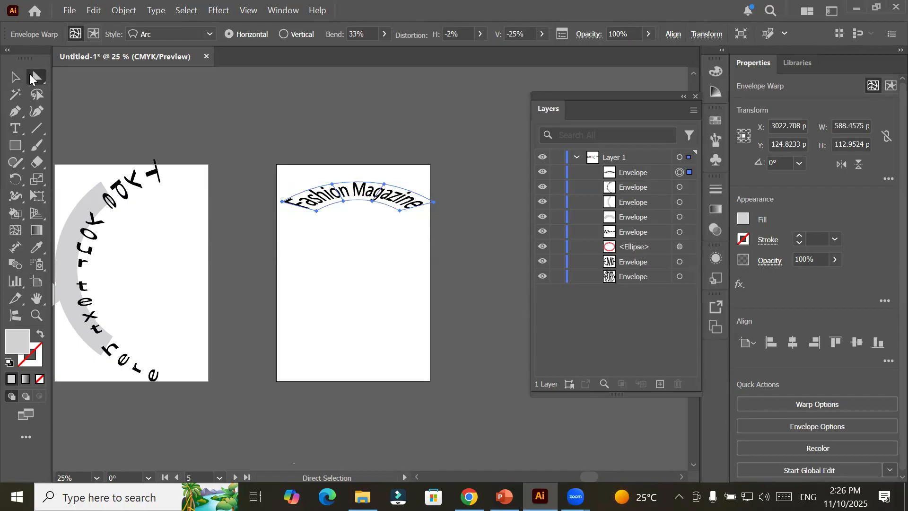
left_click(332, 184)
left_click_drag(332, 183, 329, 173)
left_click_drag(384, 185, 323, 179)
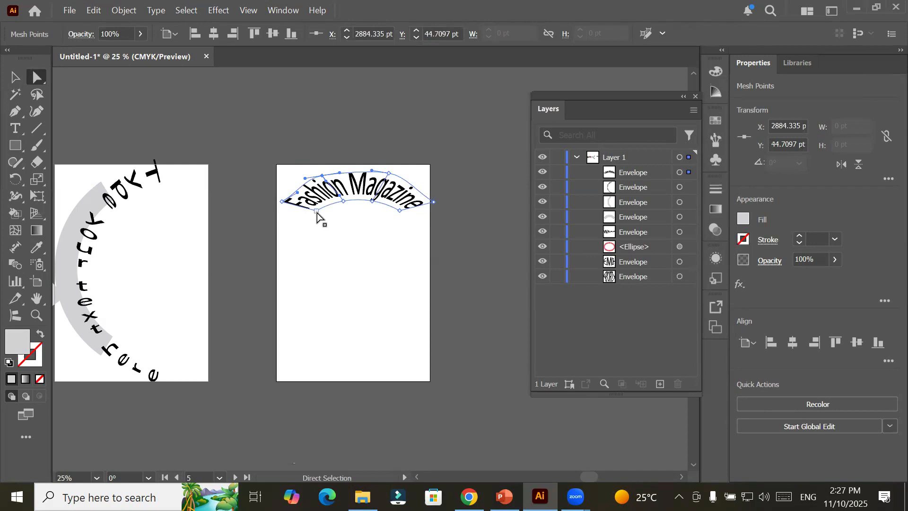
left_click_drag(314, 212, 313, 224)
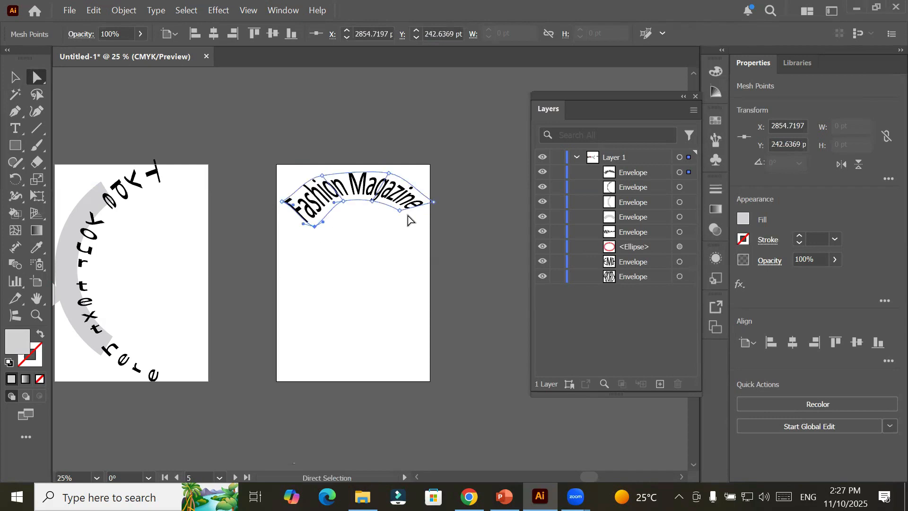
left_click_drag(395, 209, 403, 226)
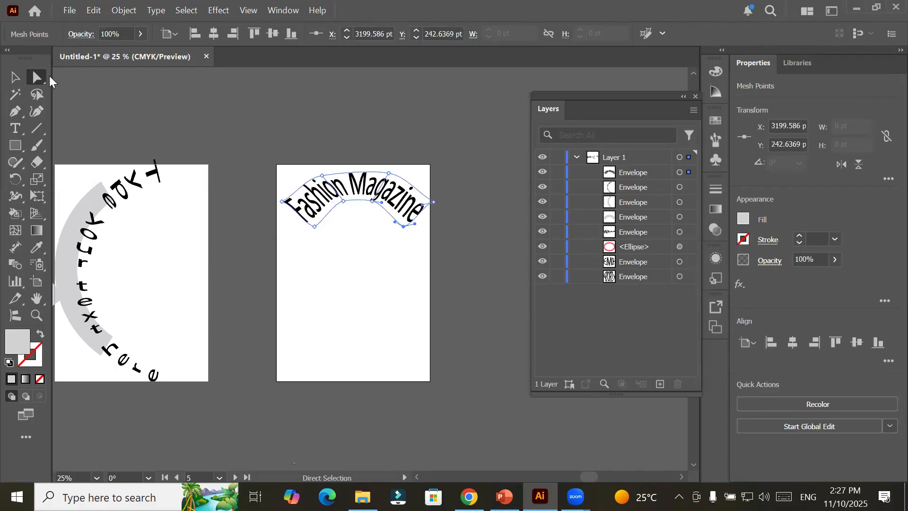
Step: Add two side-by-side placeholder text columns below the heading, about 264 by 503 pt and 215 by 517 pt
left_click(16, 76)
left_click_drag(20, 126, 95, 131)
left_click_drag(284, 235, 353, 365)
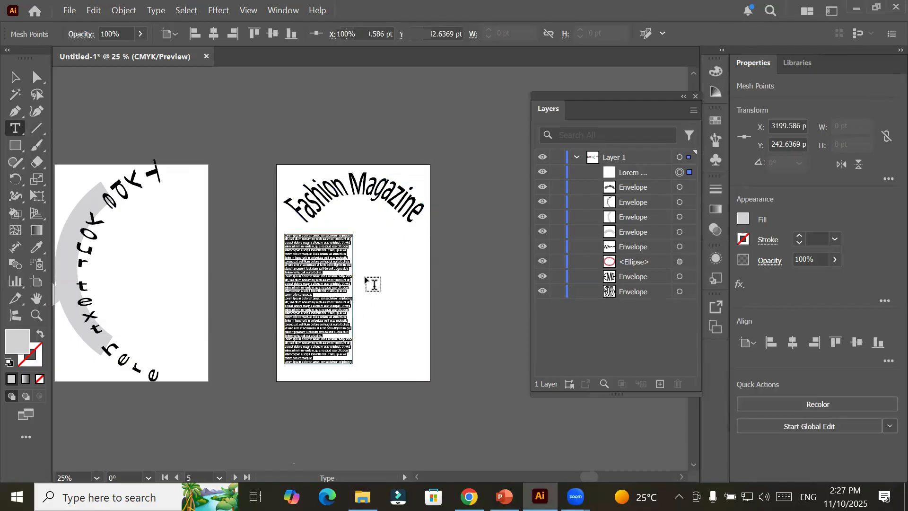
left_click_drag(368, 234, 423, 371)
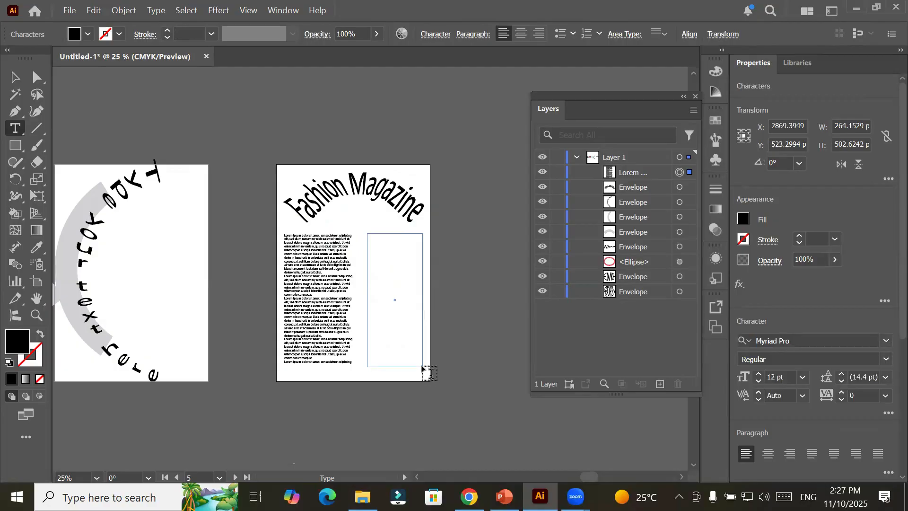
left_click(15, 77)
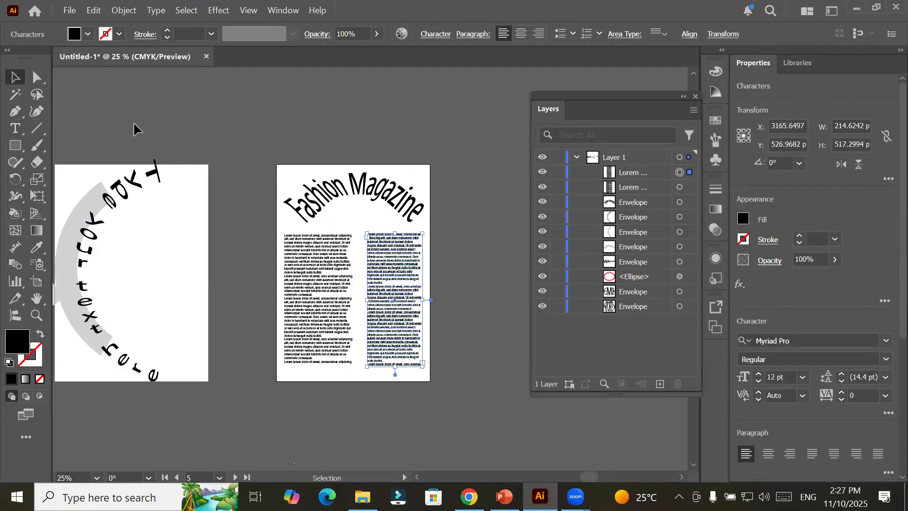
left_click(274, 162)
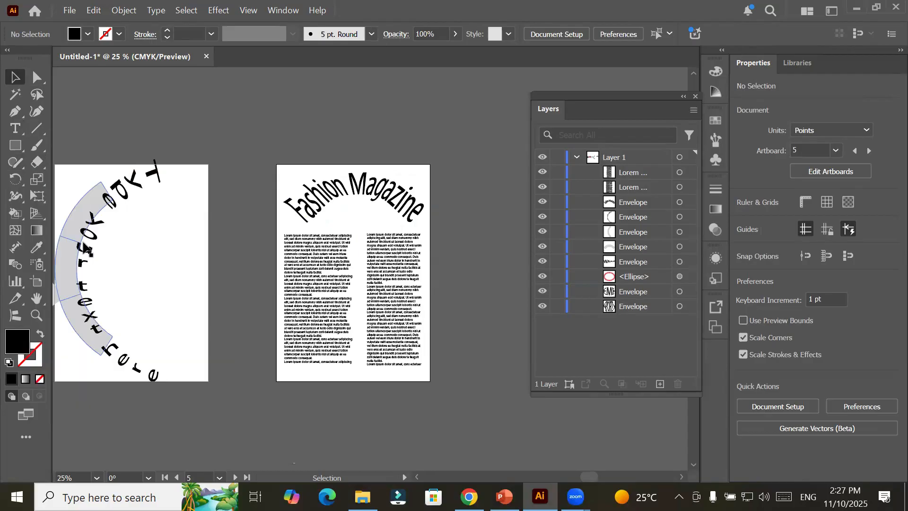
Step: Add a new A4 artboard beside the magazine page and place the text "Hadline" near its top
left_click(37, 283)
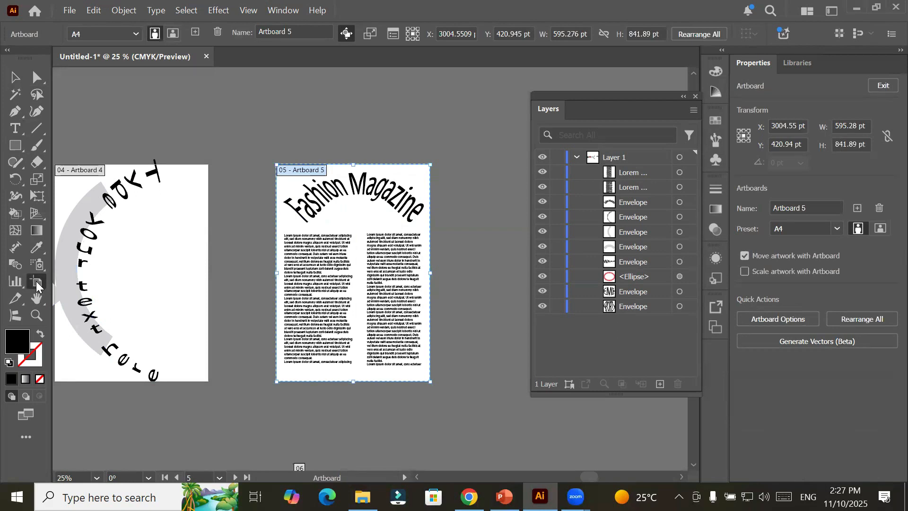
left_click(196, 33)
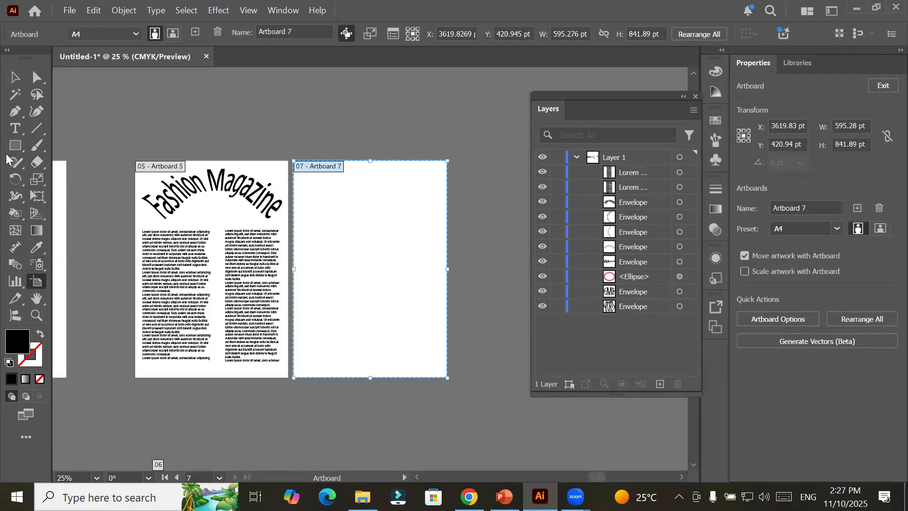
left_click(15, 128)
left_click(326, 190)
type("Heading")
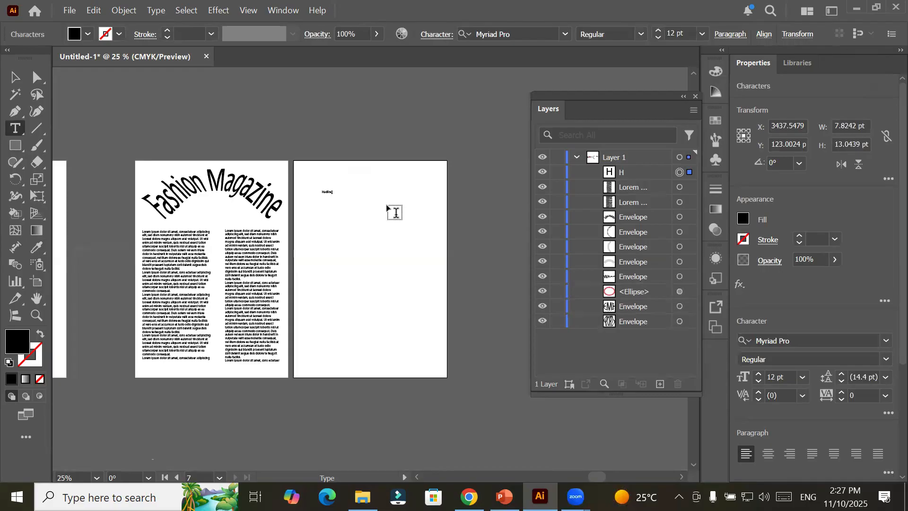
Step: Enlarge the new text to about 85 pt and correct its spelling to "Headline"
left_click(15, 77)
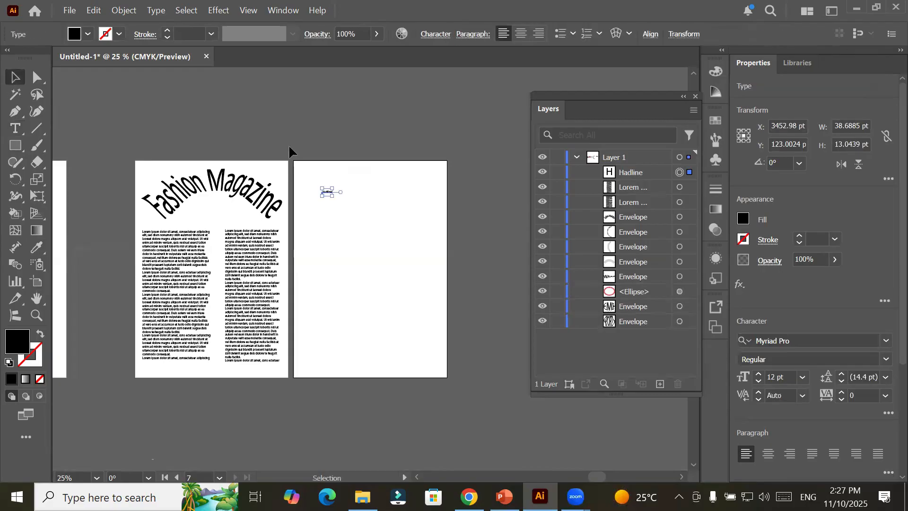
left_click_drag(332, 195, 437, 243)
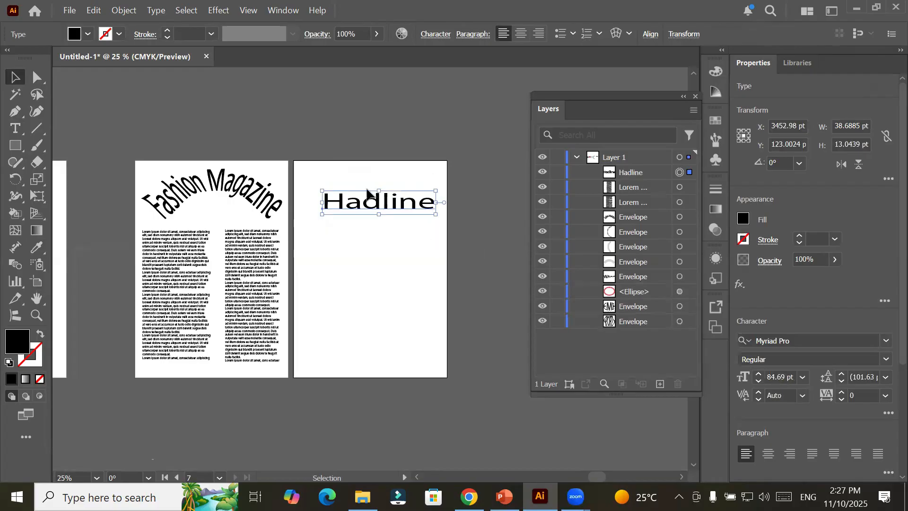
double_click(347, 204)
key("ctrl+a")
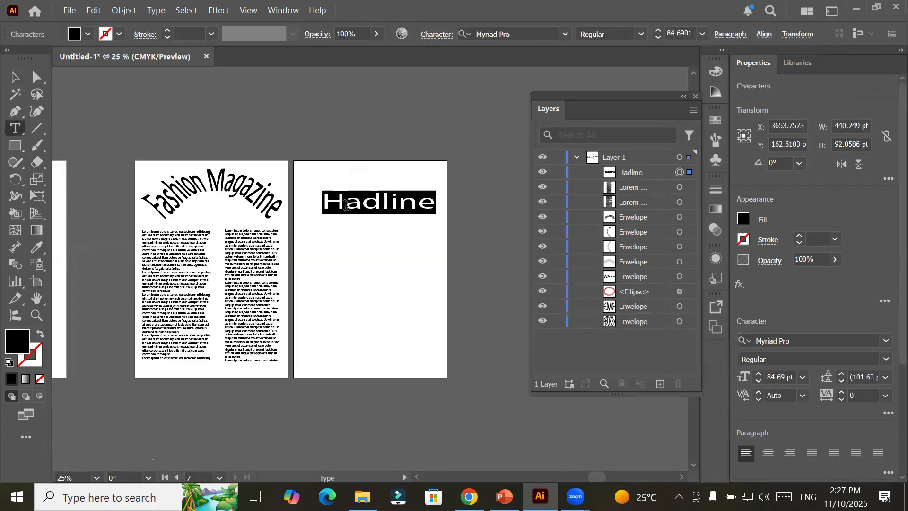
left_click(347, 204)
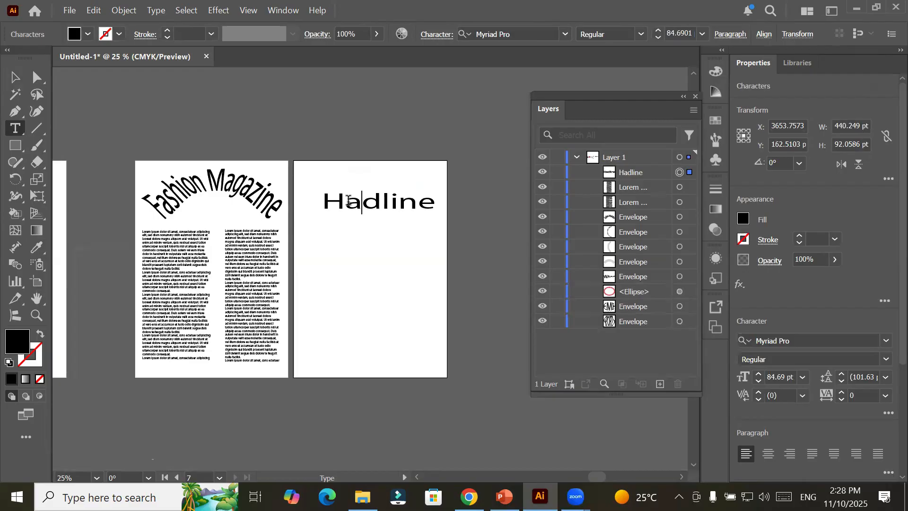
type("e")
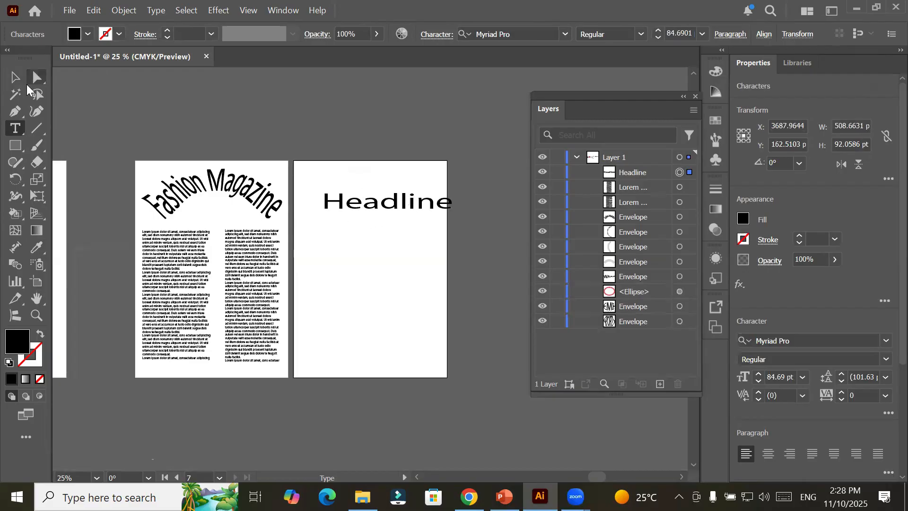
Step: Move the "Headline" text fully onto its artboard and apply an envelope mesh with 2 rows and 4 columns
left_click(15, 76)
left_click_drag(353, 211, 336, 195)
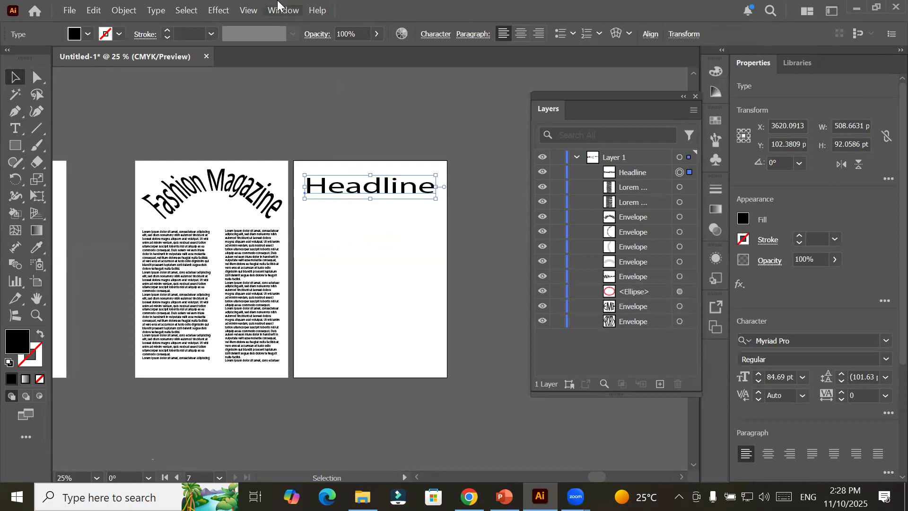
left_click(125, 11)
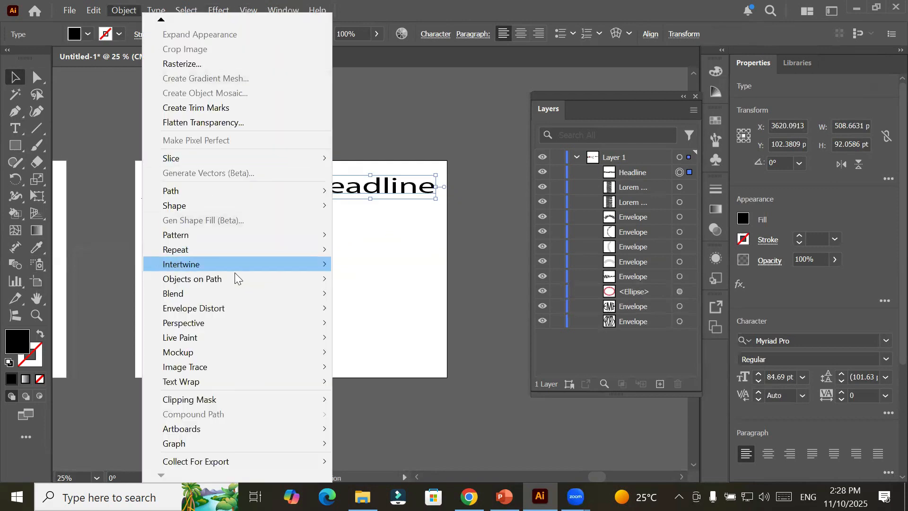
mouse_move(240, 311)
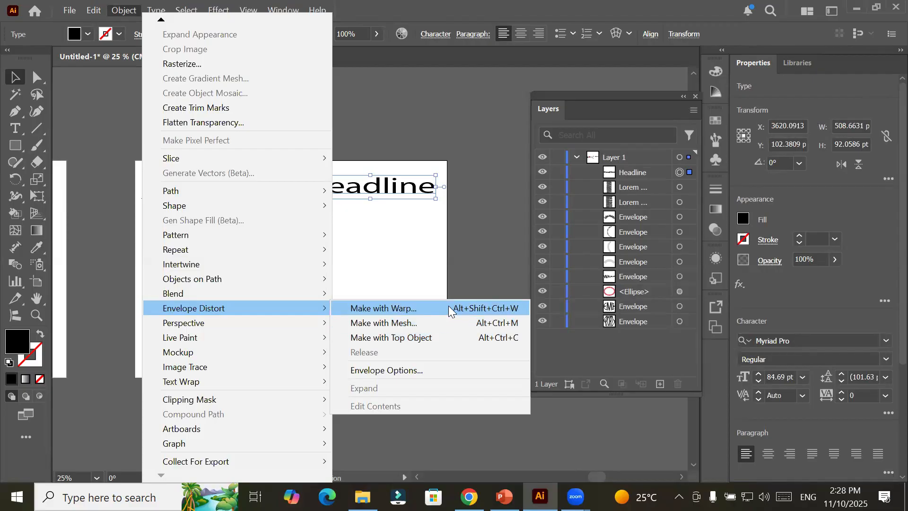
left_click(413, 328)
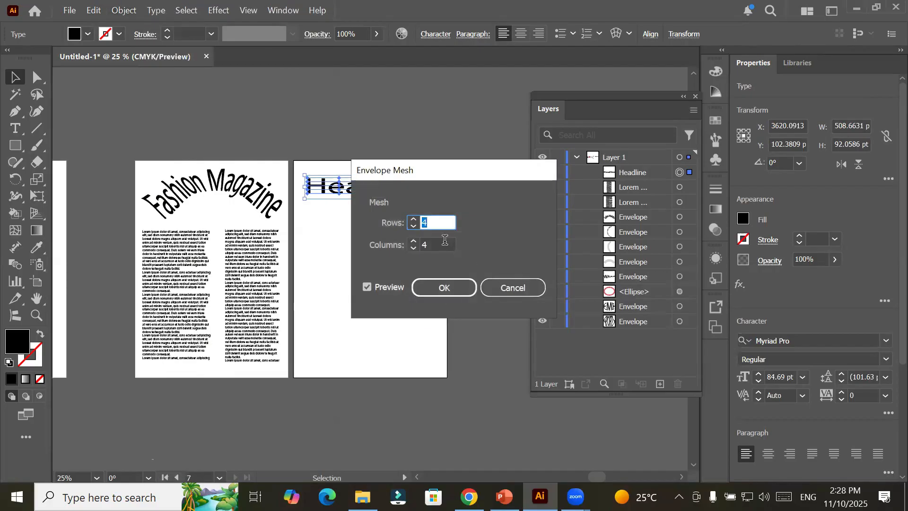
left_click_drag(415, 172, 218, 254)
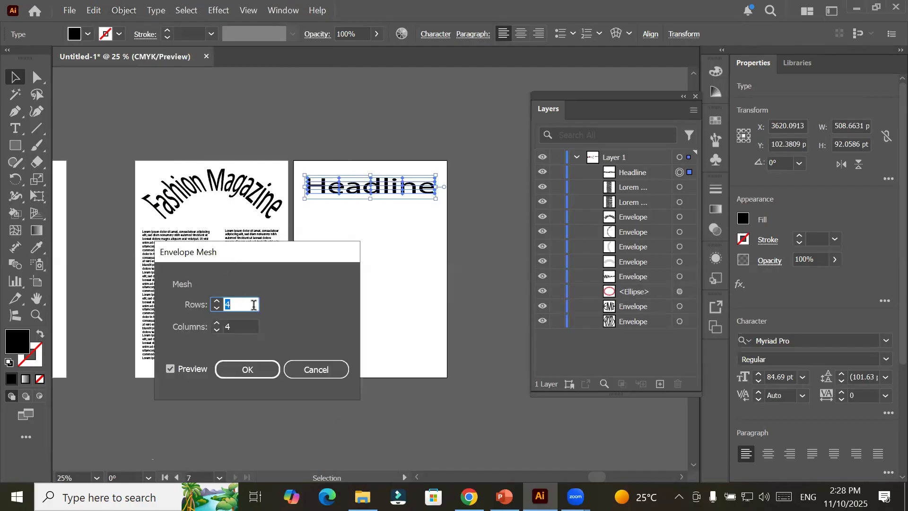
left_click(216, 309)
left_click(217, 310)
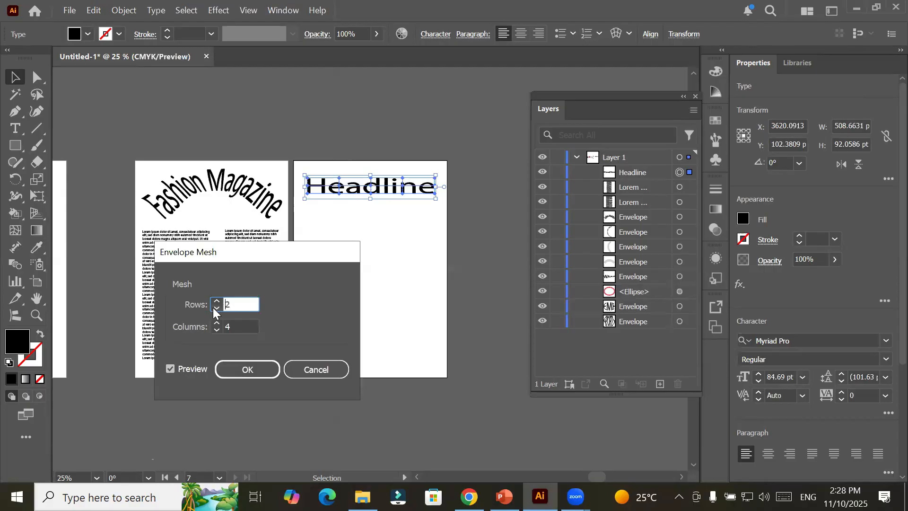
left_click(216, 309)
left_click(216, 302)
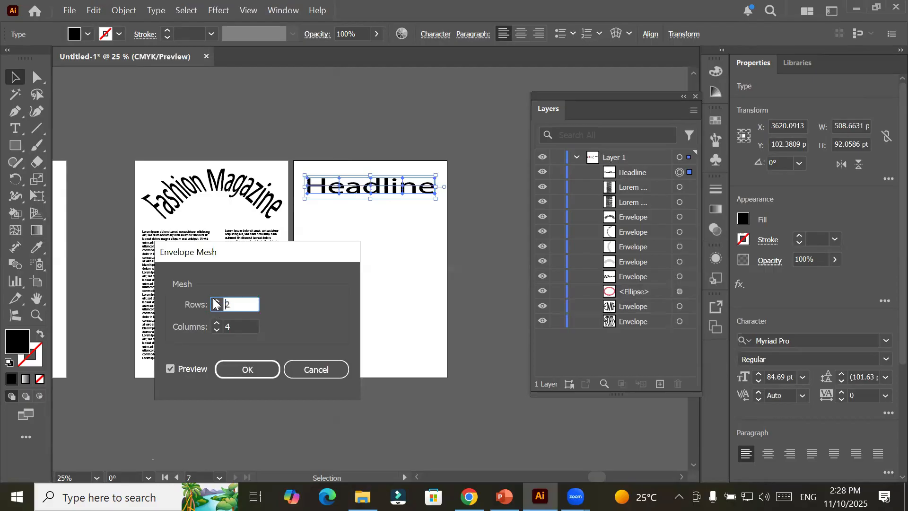
left_click(217, 324)
left_click(217, 324)
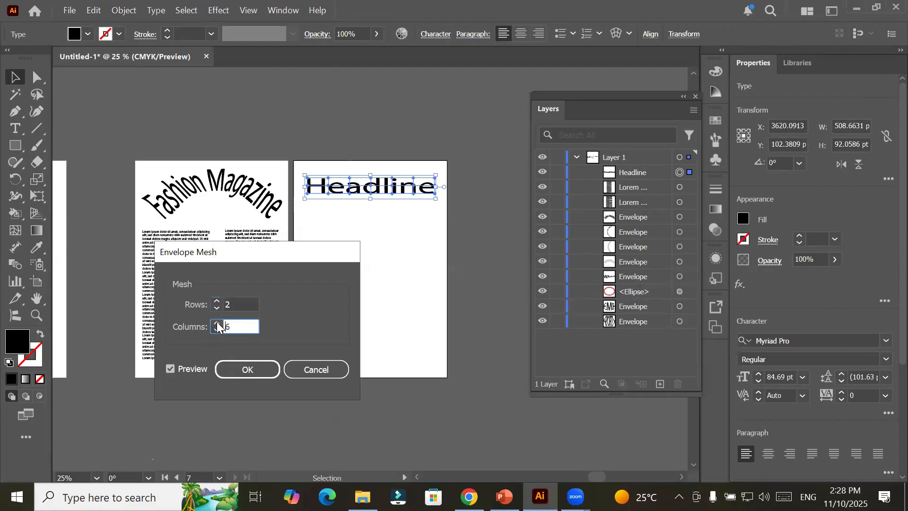
left_click(218, 330)
left_click(218, 331)
left_click(239, 369)
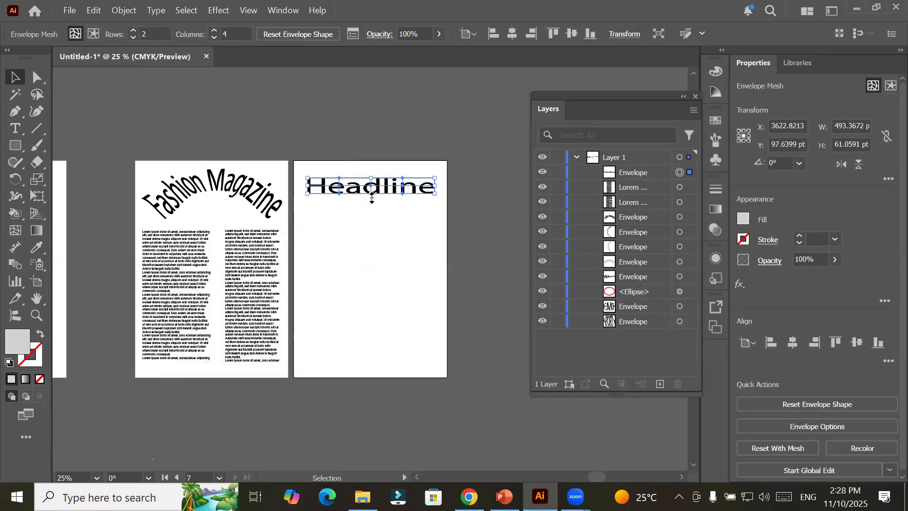
Step: Stretch the headline's envelope to about 239 pt tall and pull its second upper mesh point up and its lower corner and centre points down
left_click_drag(372, 194, 372, 239)
left_click(40, 80)
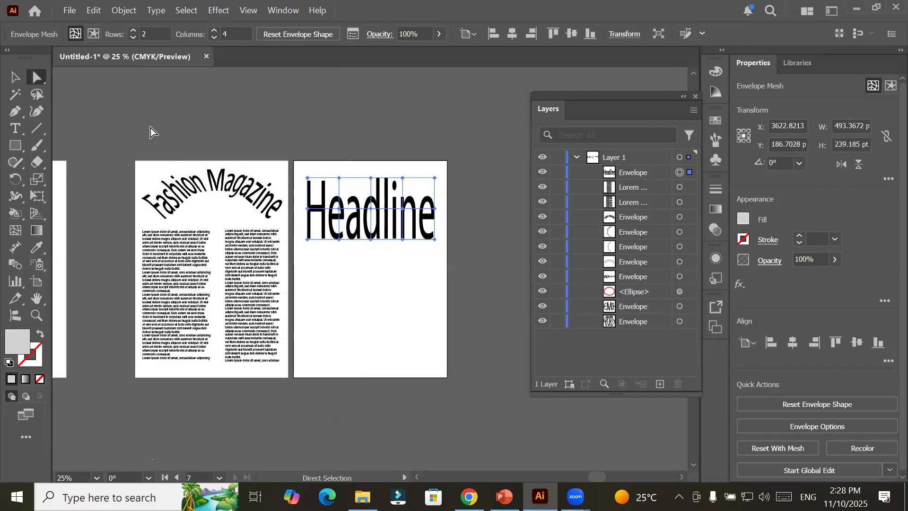
left_click(339, 179)
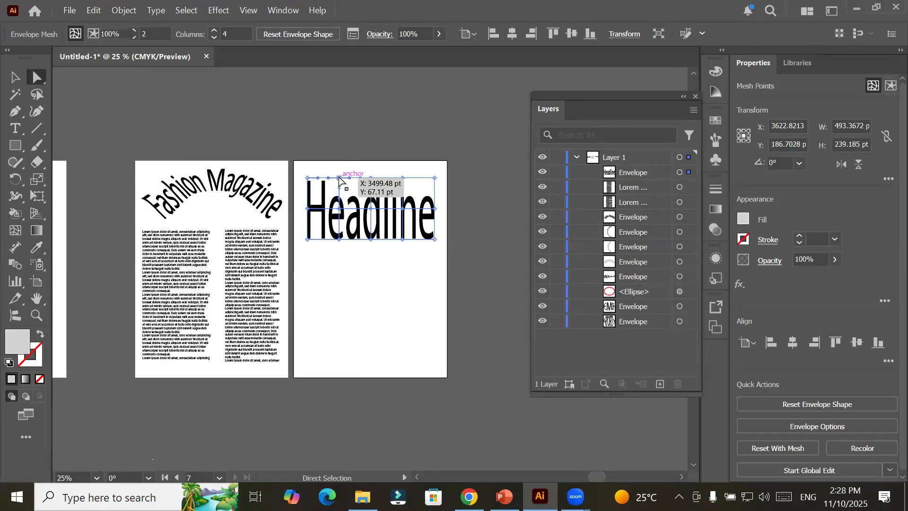
left_click_drag(338, 179, 340, 150)
left_click_drag(371, 240, 374, 266)
left_click_drag(308, 241, 308, 260)
left_click_drag(434, 243, 435, 266)
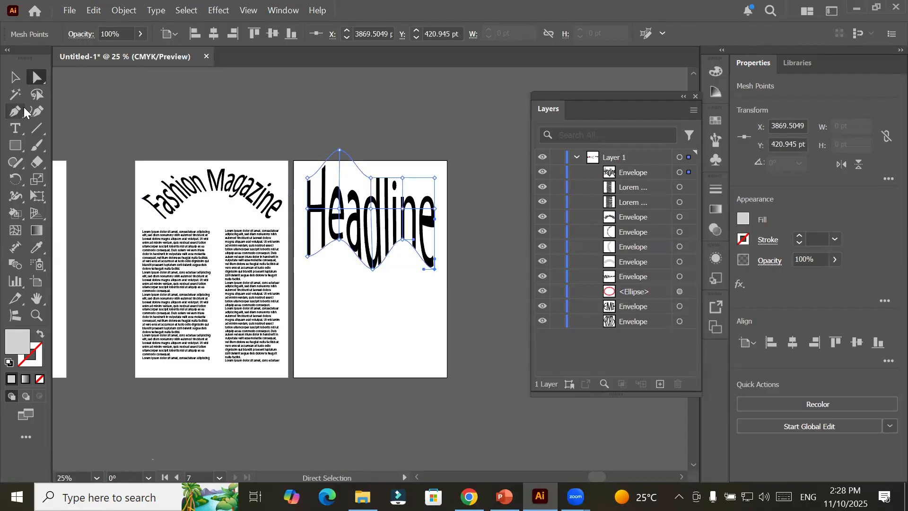
left_click(15, 78)
left_click(391, 308)
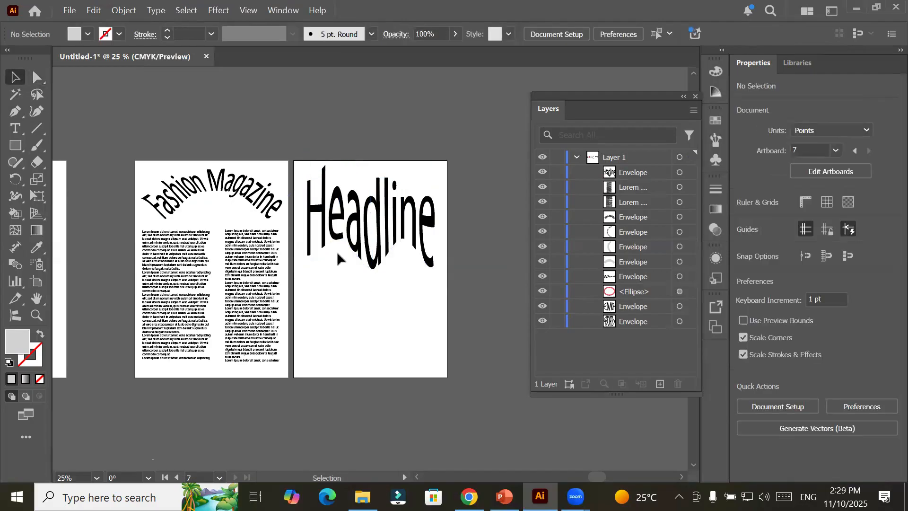
Step: Add a full-width placeholder text block below the warped headline, about 519 by 387 pt
left_click(13, 130)
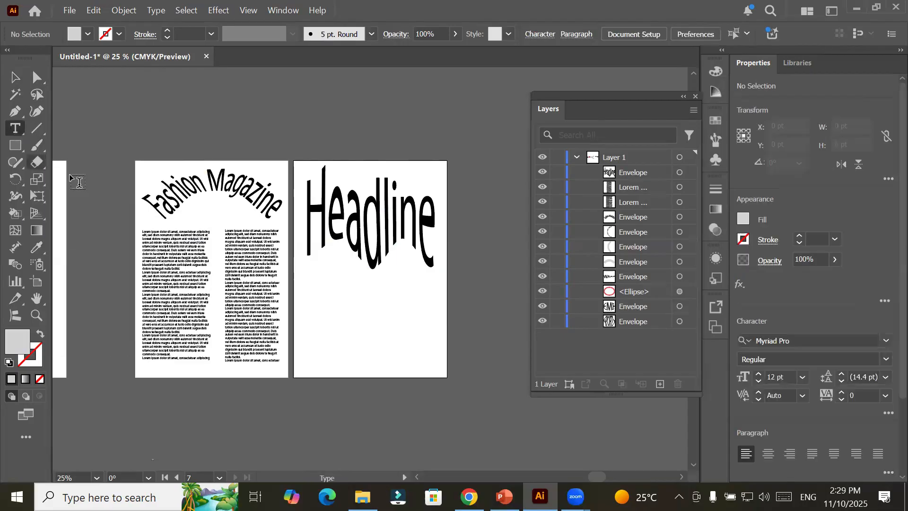
left_click_drag(304, 270, 439, 371)
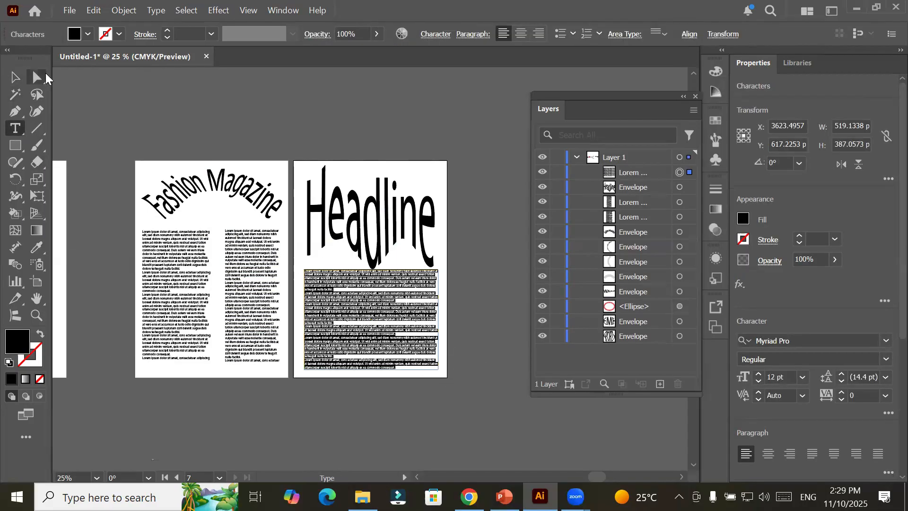
left_click(14, 77)
left_click(143, 100)
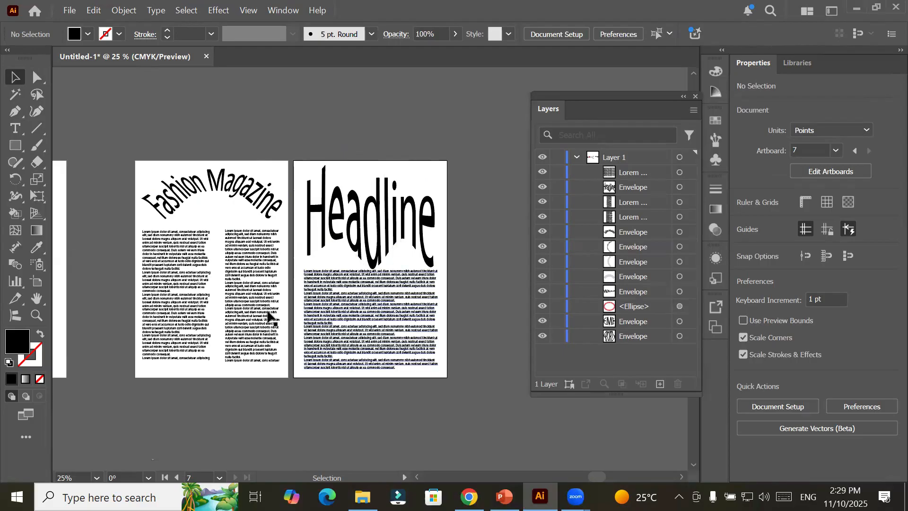
Step: Add another A4 artboard beside the headline page and place a hexagon about 350 by 306 pt near its centre
left_click(37, 281)
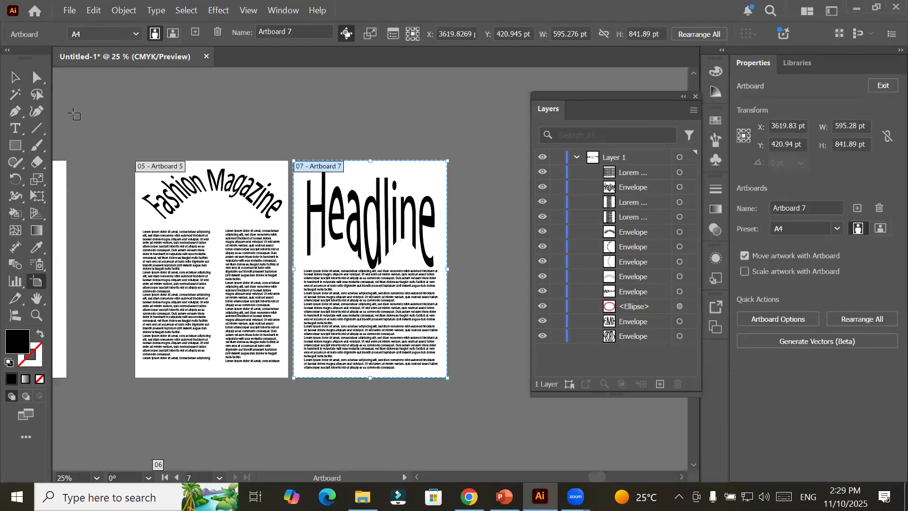
left_click(195, 32)
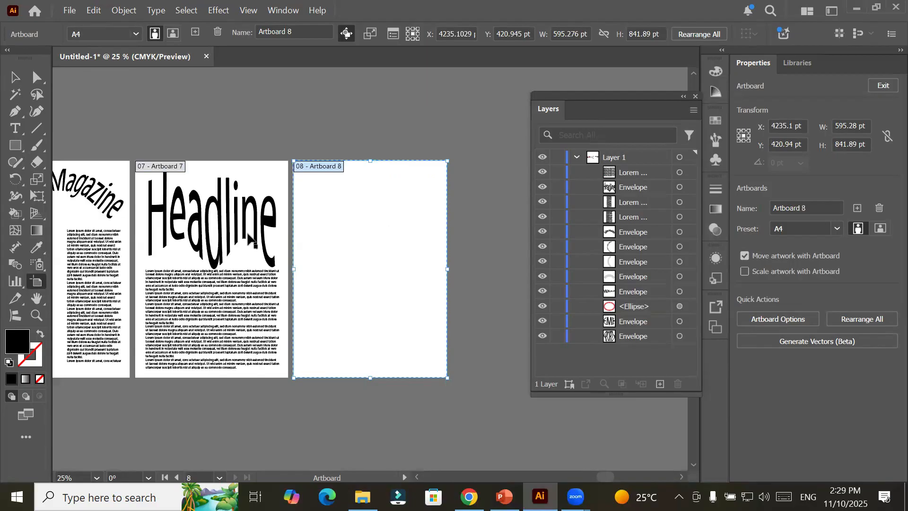
left_click(10, 148)
left_click_drag(9, 149, 58, 196)
left_click_drag(324, 216, 348, 255)
left_click(14, 78)
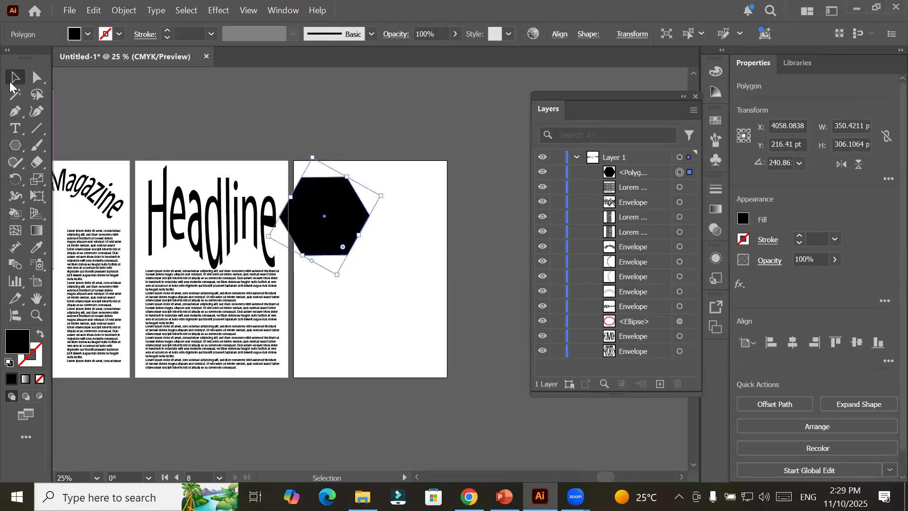
left_click_drag(329, 236, 376, 284)
Step: Remove the hexagon's fill and give it an 8 pt red stroke
left_click(88, 34)
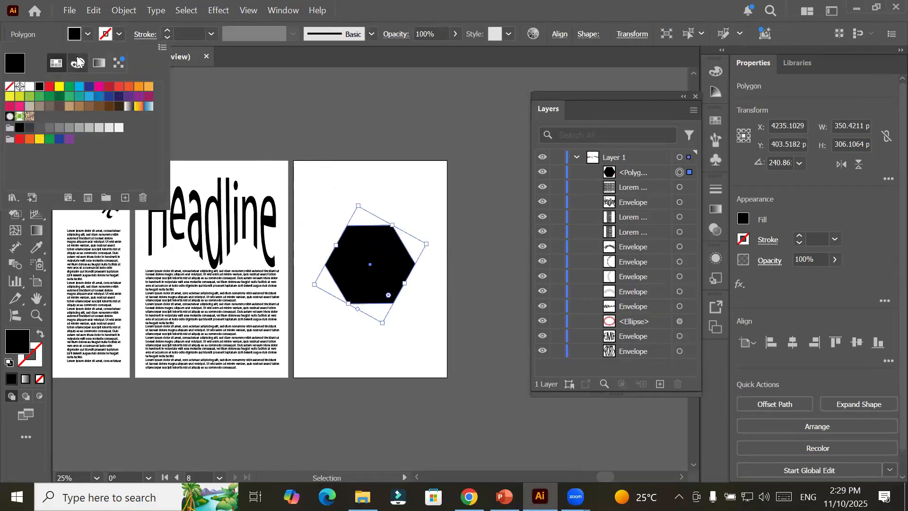
left_click(10, 88)
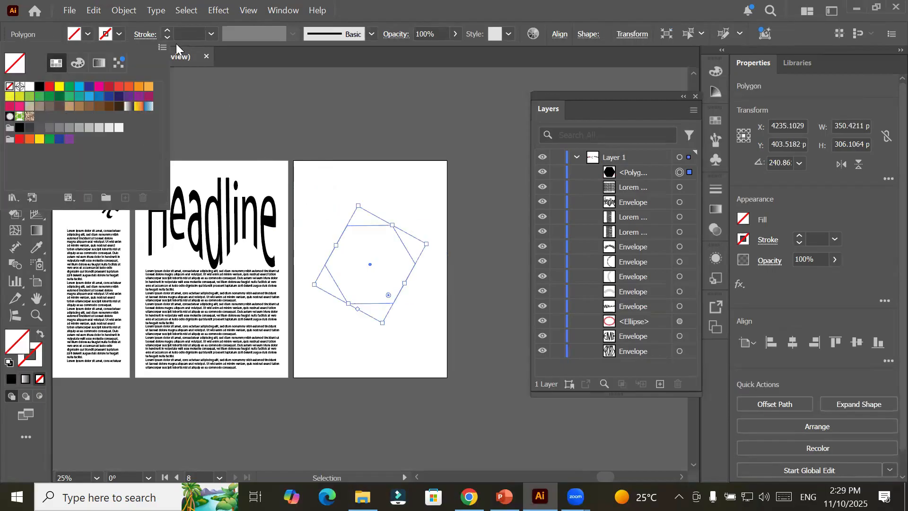
left_click(168, 31)
left_click(168, 30)
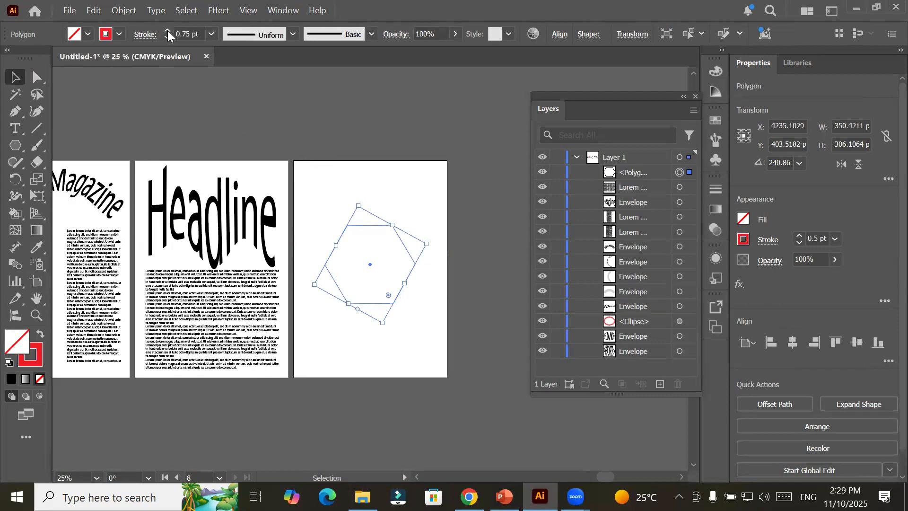
left_click(167, 30)
left_click(167, 30)
left_click(168, 30)
left_click(168, 30)
left_click(167, 30)
left_click(168, 30)
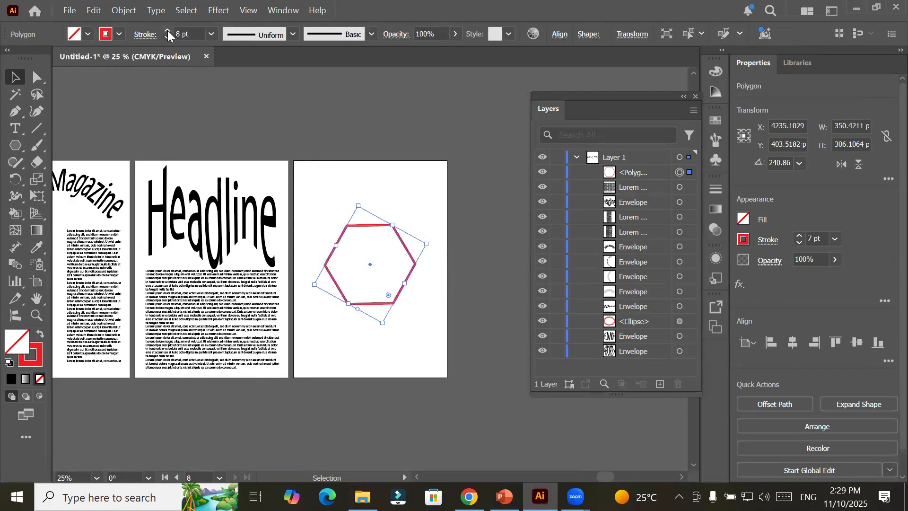
Step: Apply an envelope mesh with 4 rows and 5 columns to the hexagon
left_click(124, 10)
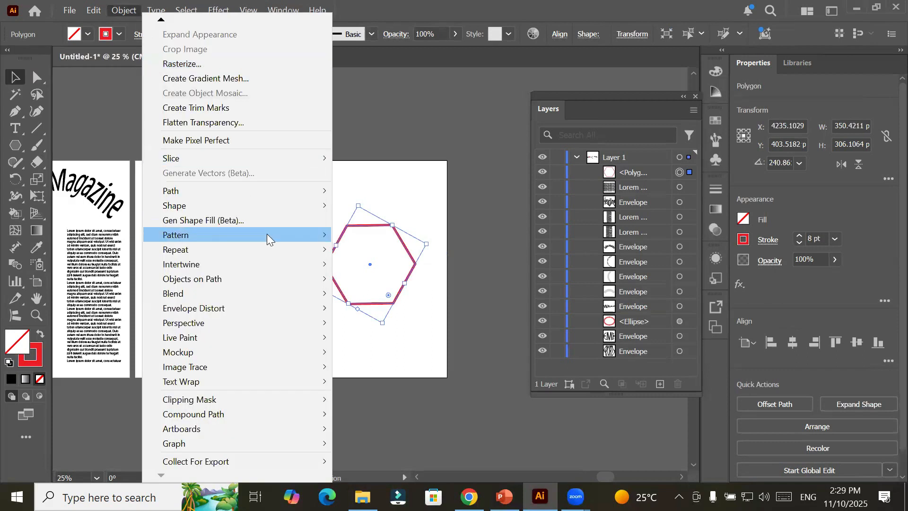
mouse_move(271, 308)
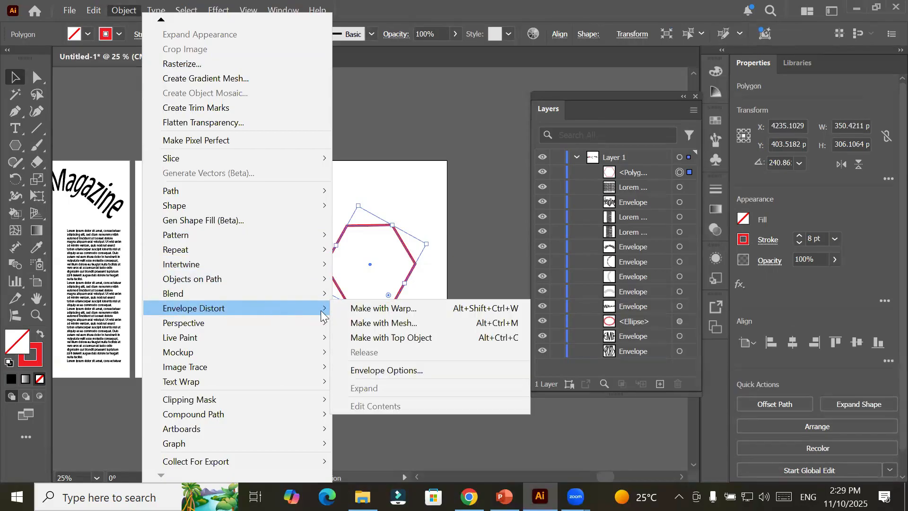
left_click(409, 324)
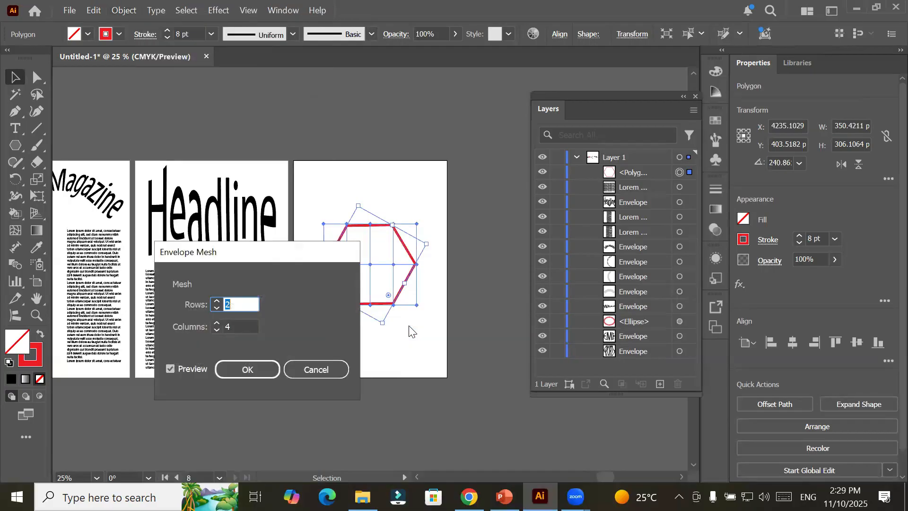
left_click_drag(269, 254, 188, 167)
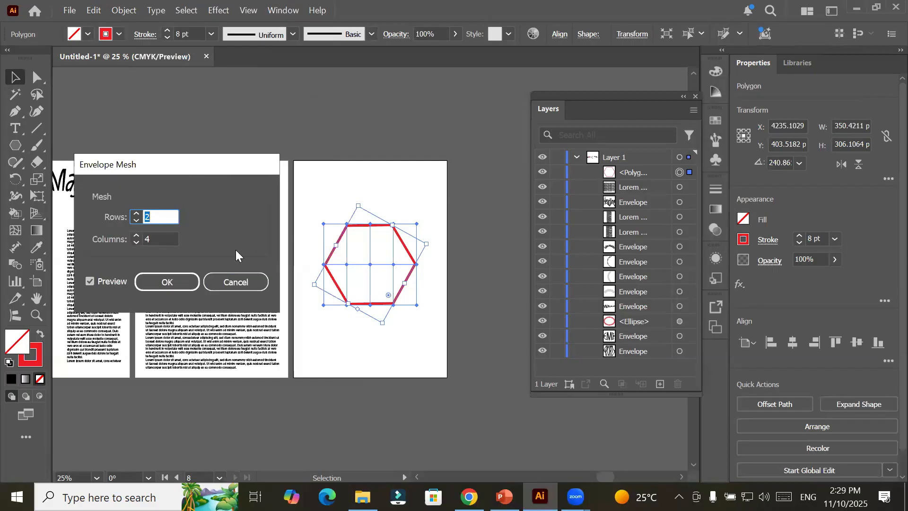
left_click(136, 213)
left_click(137, 214)
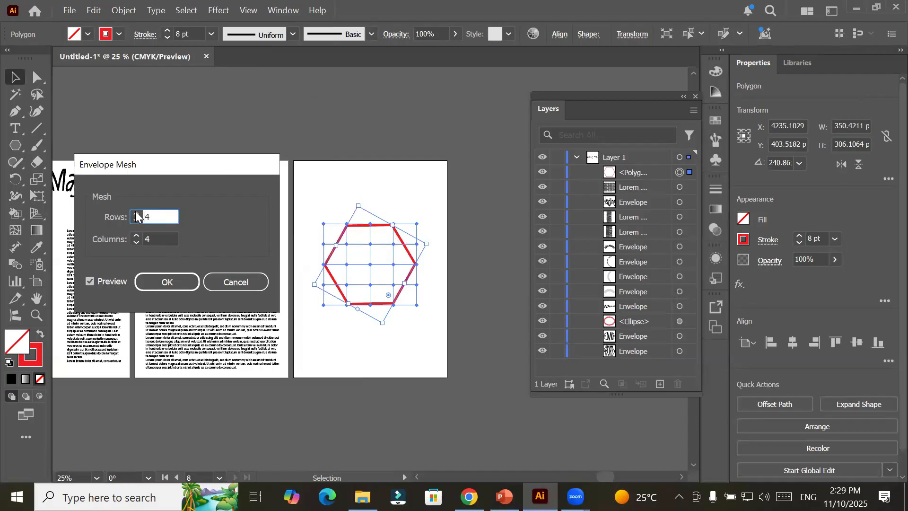
left_click(136, 235)
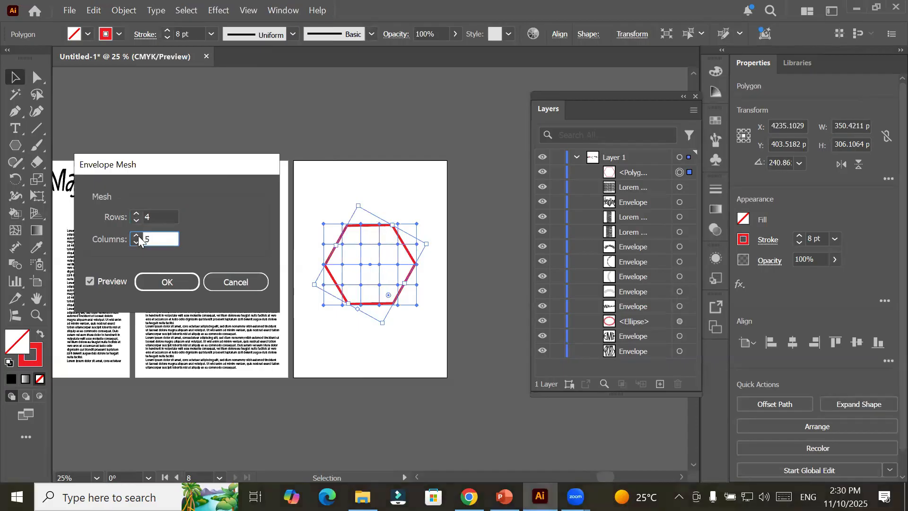
left_click(163, 282)
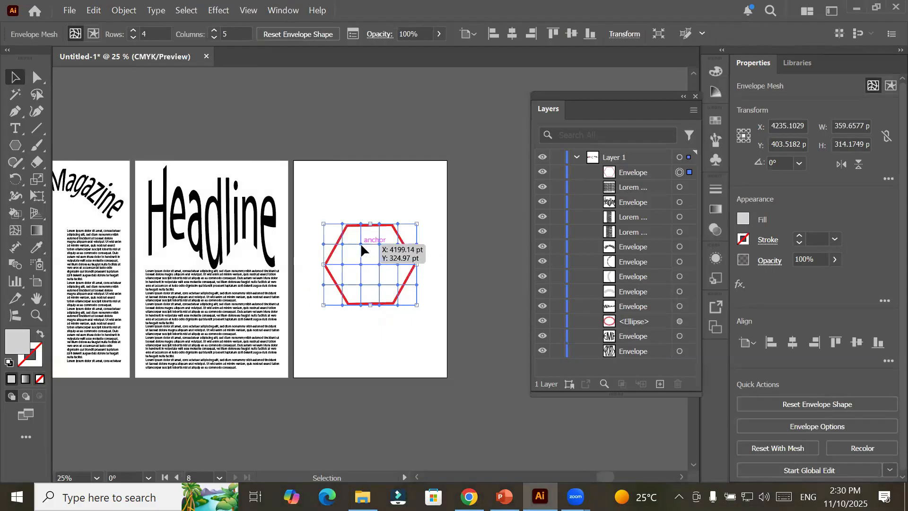
Step: Pull the hexagon envelope's top, right and bottom mesh points outward into long spikes
left_click_drag(361, 243, 364, 247)
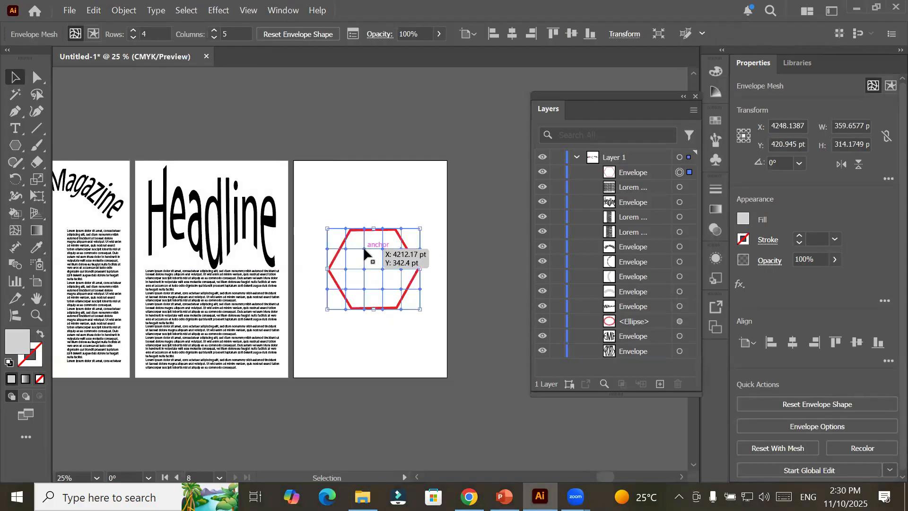
left_click(37, 77)
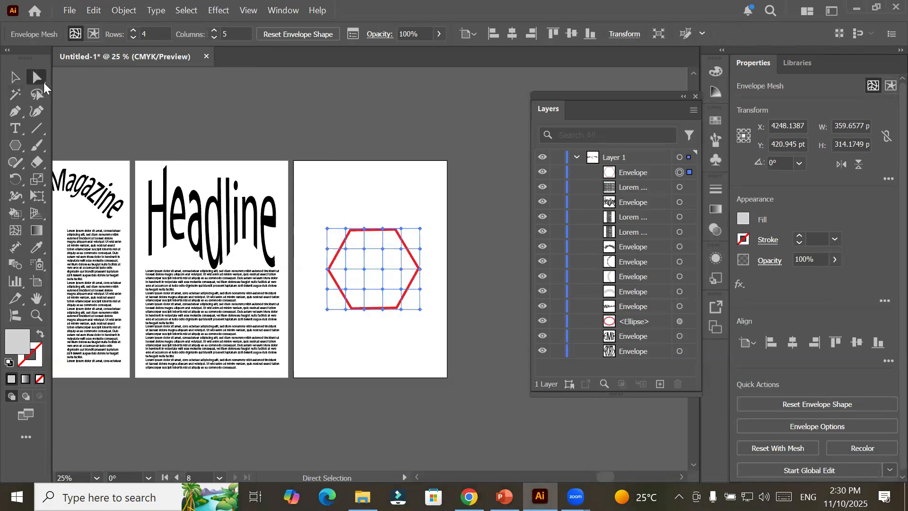
left_click_drag(364, 229, 365, 178)
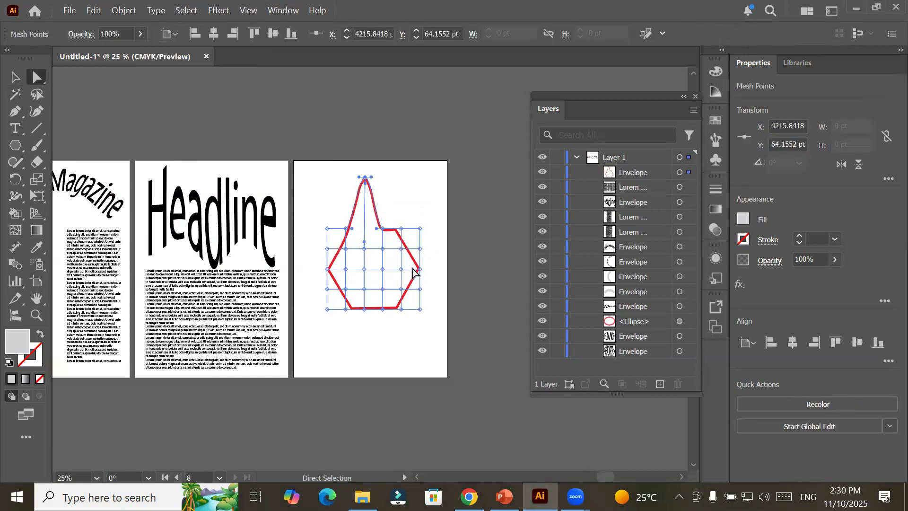
left_click(421, 272)
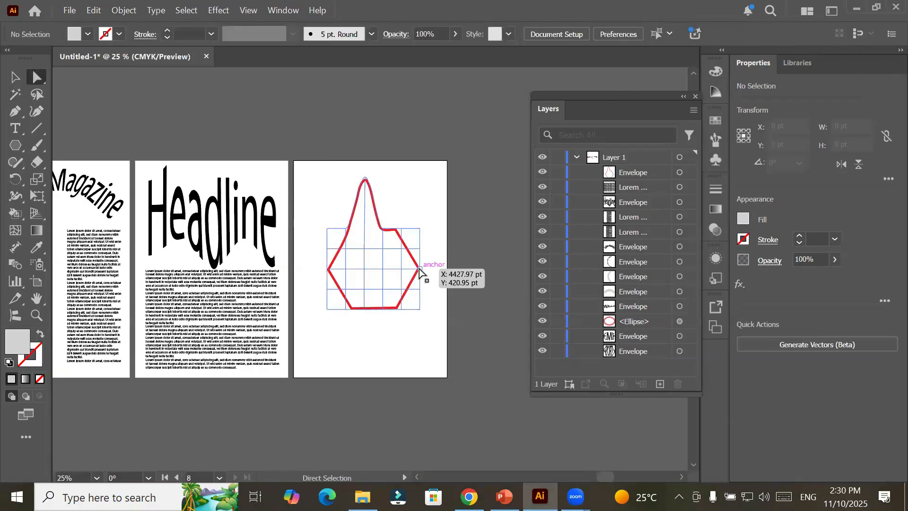
left_click_drag(421, 270, 447, 269)
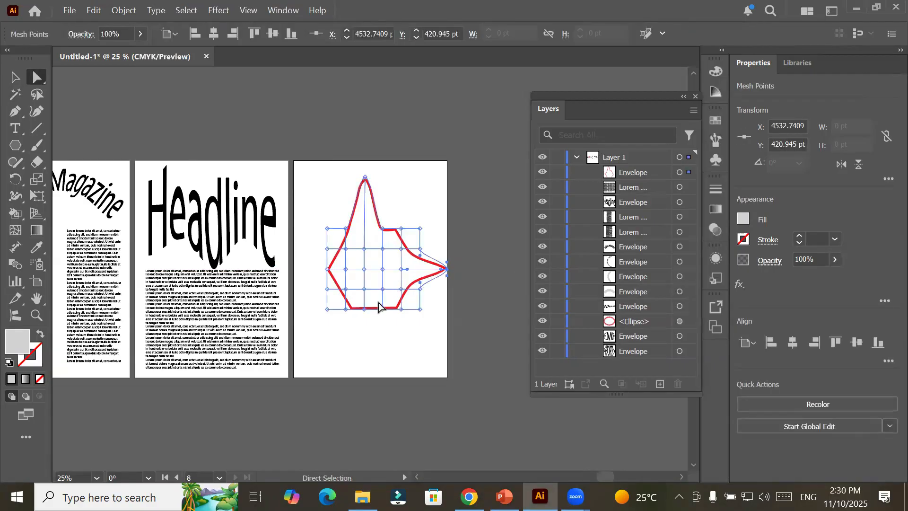
left_click_drag(383, 315, 385, 343)
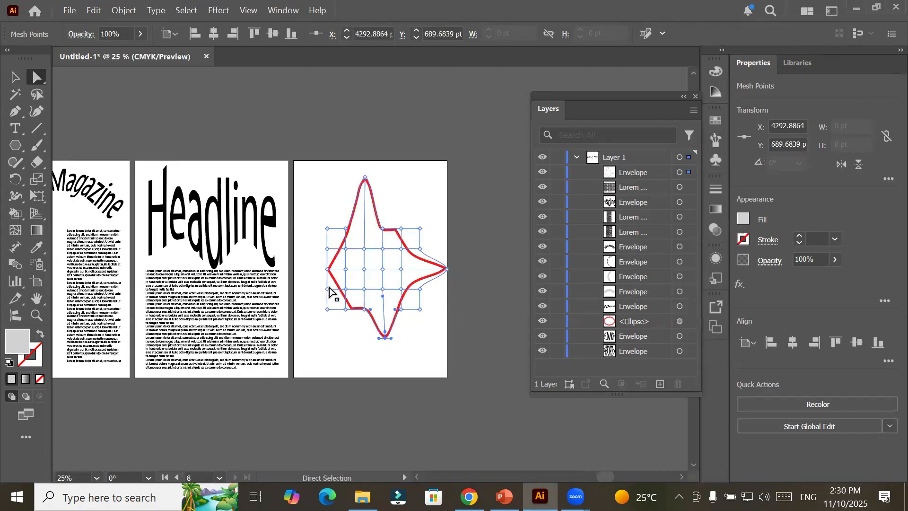
Step: Push mesh points at the envelope's lower left, right side and upper left inward to dent the outline between the spikes
mouse_move(347, 293)
left_mouse_down()
mouse_move(372, 275)
mouse_move(358, 279)
left_mouse_up()
left_click_drag(417, 260, 395, 258)
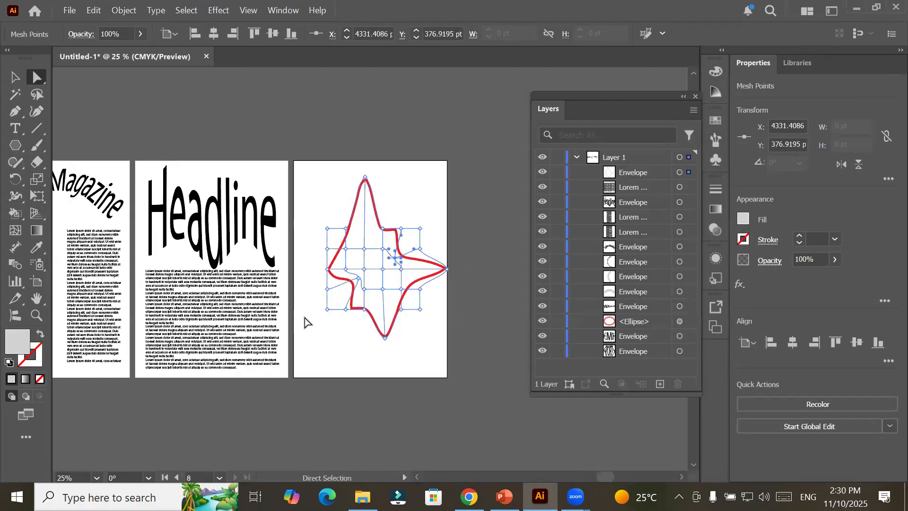
left_click(347, 230)
left_click_drag(346, 231, 357, 240)
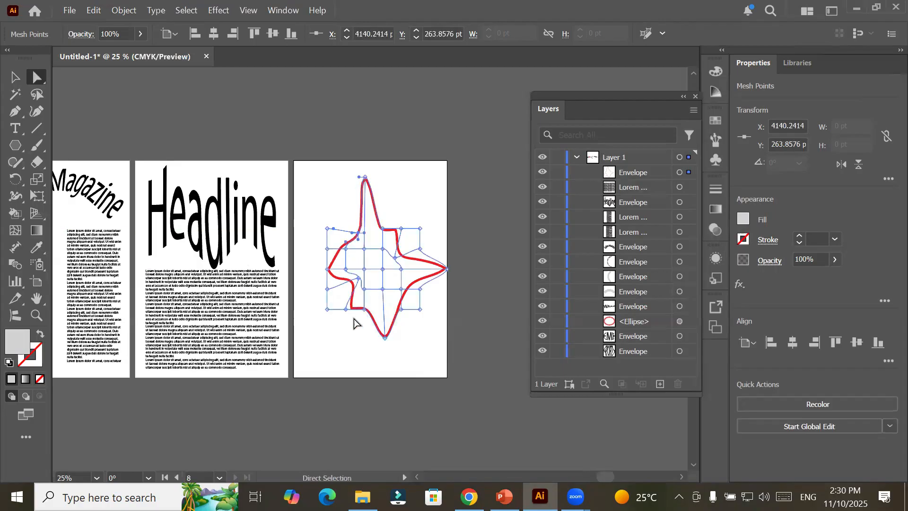
left_click(9, 78)
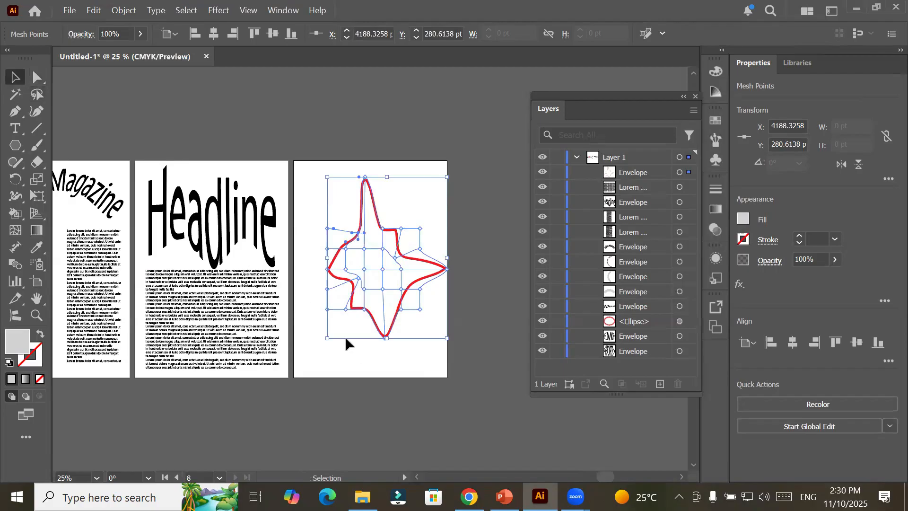
left_click(347, 352)
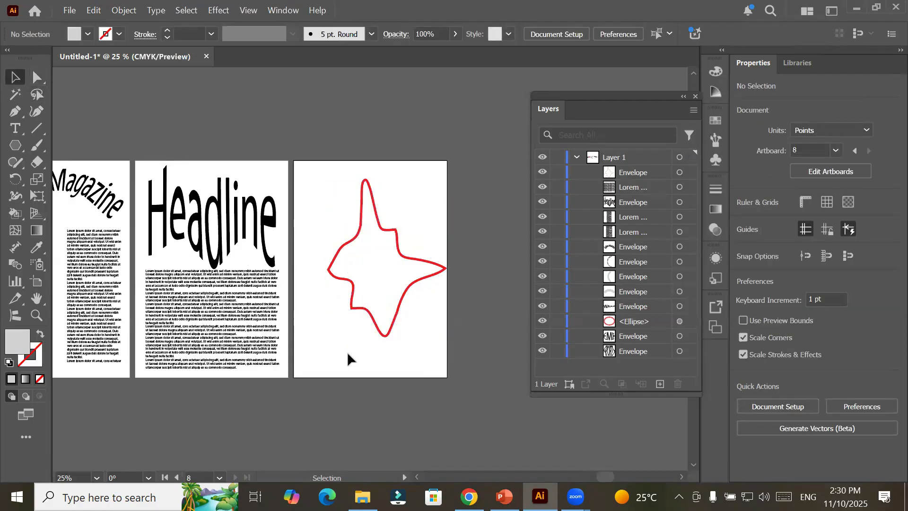
Step: Move the distorted shape slightly left on its artboard and release its envelope
left_click(352, 309)
left_click_drag(350, 308, 334, 303)
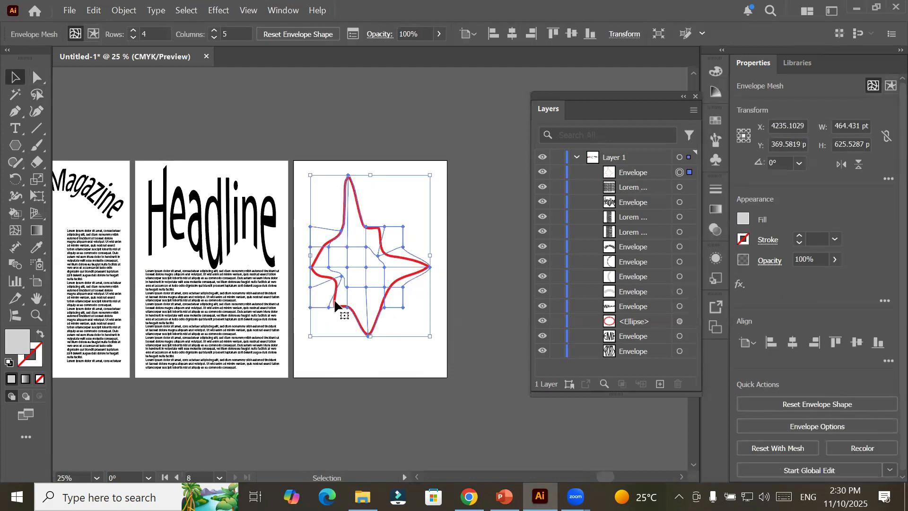
left_click(124, 11)
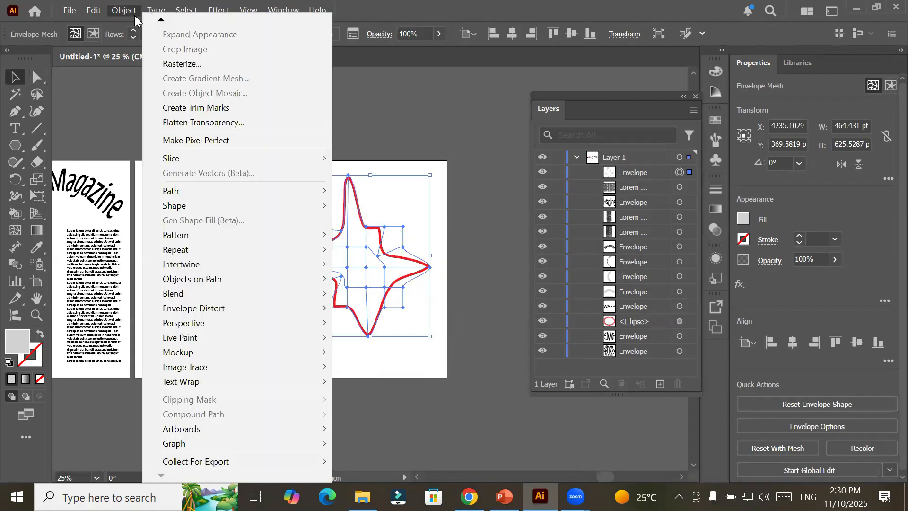
mouse_move(305, 304)
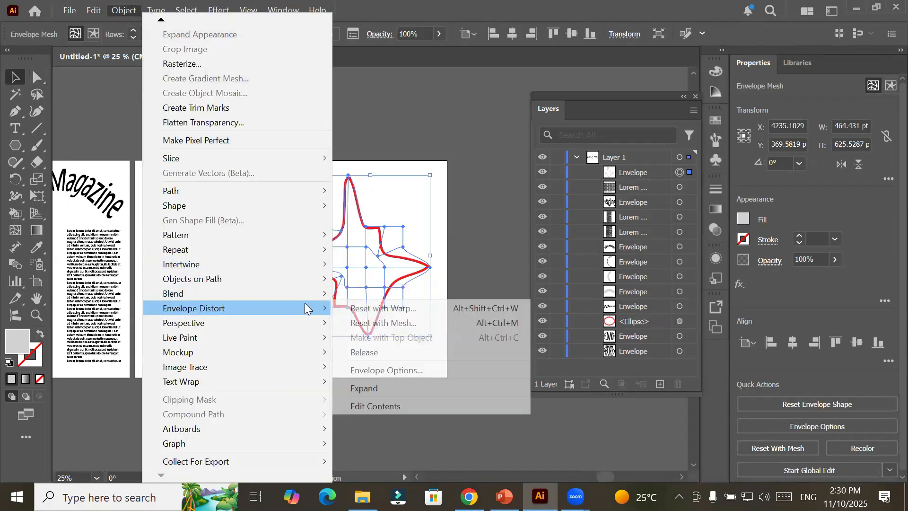
left_click(408, 352)
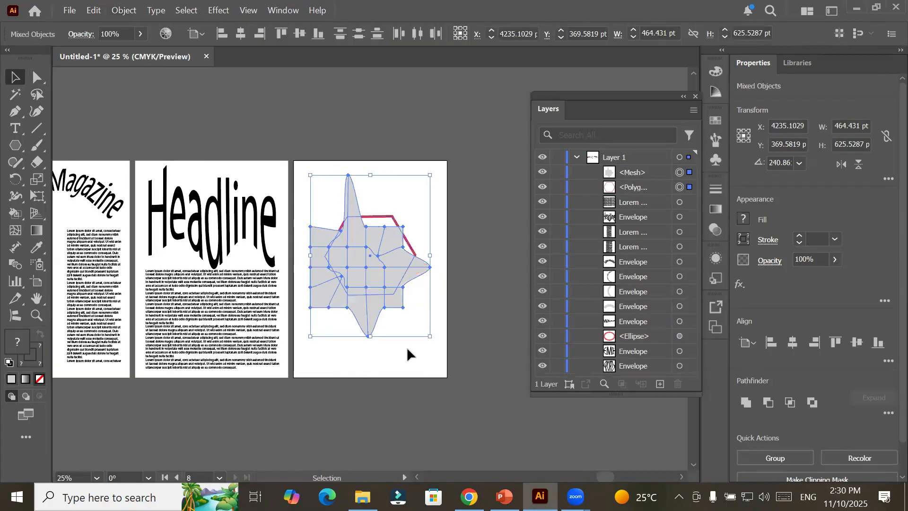
Step: Check the Envelope Options for the released shapes and close them without changes
left_click(84, 10)
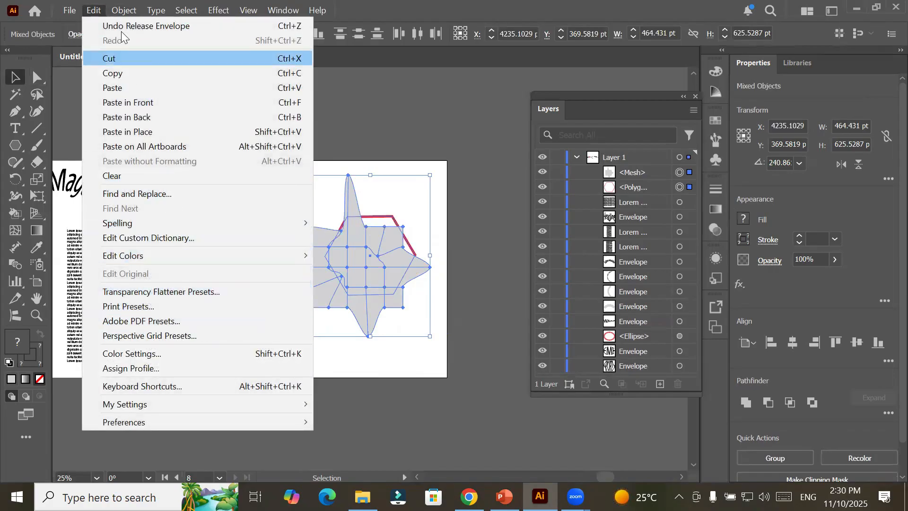
mouse_move(124, 10)
mouse_move(282, 399)
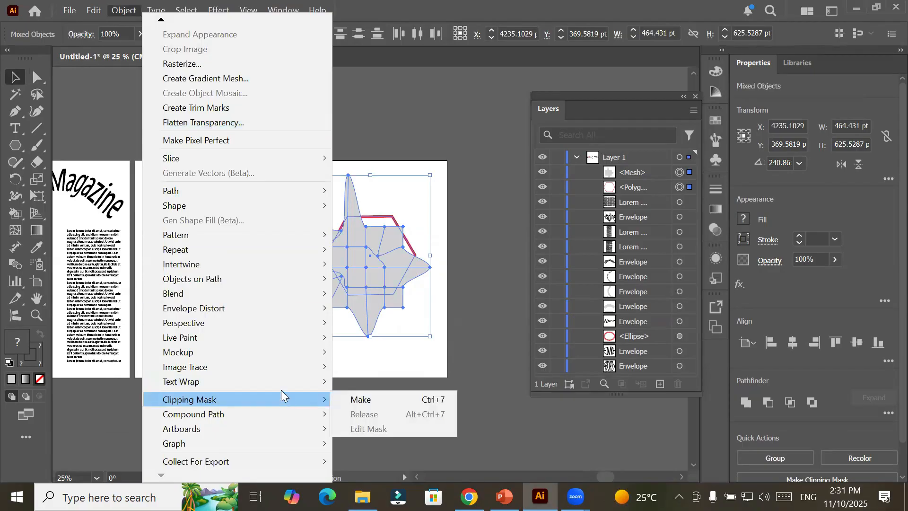
mouse_move(271, 308)
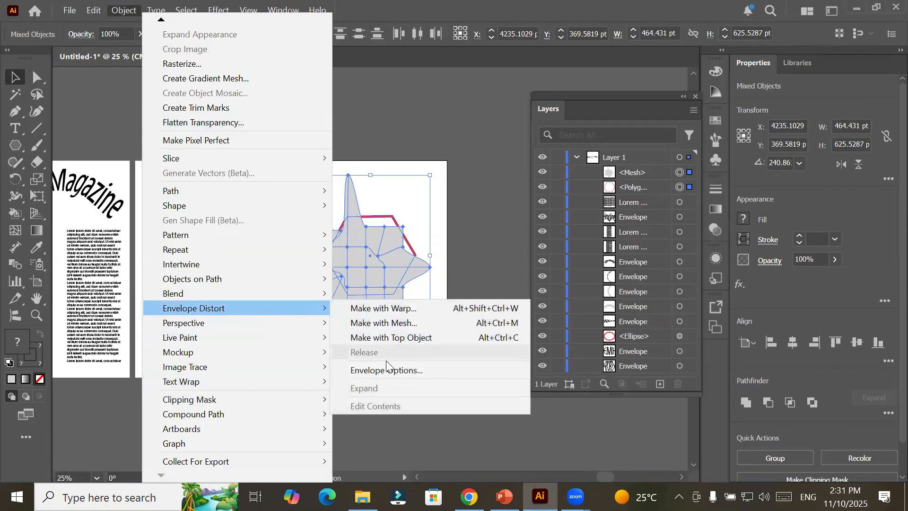
left_click(397, 373)
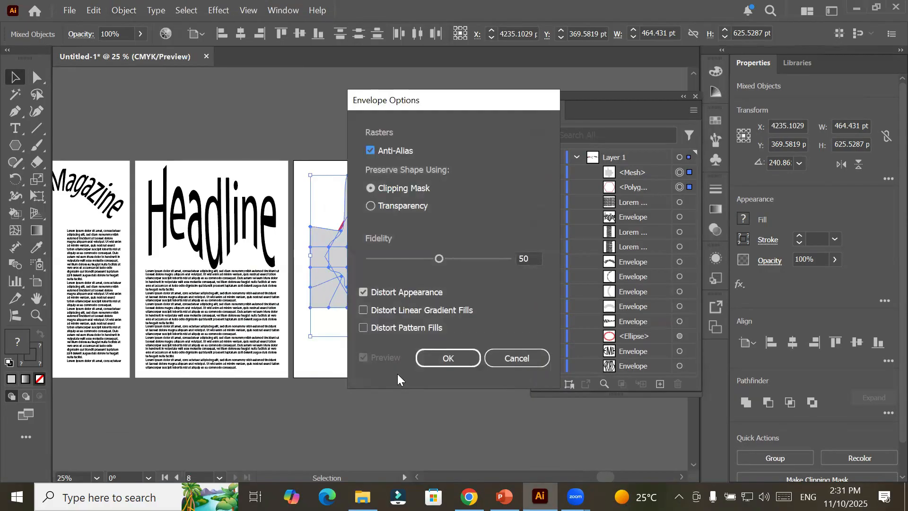
left_click(514, 358)
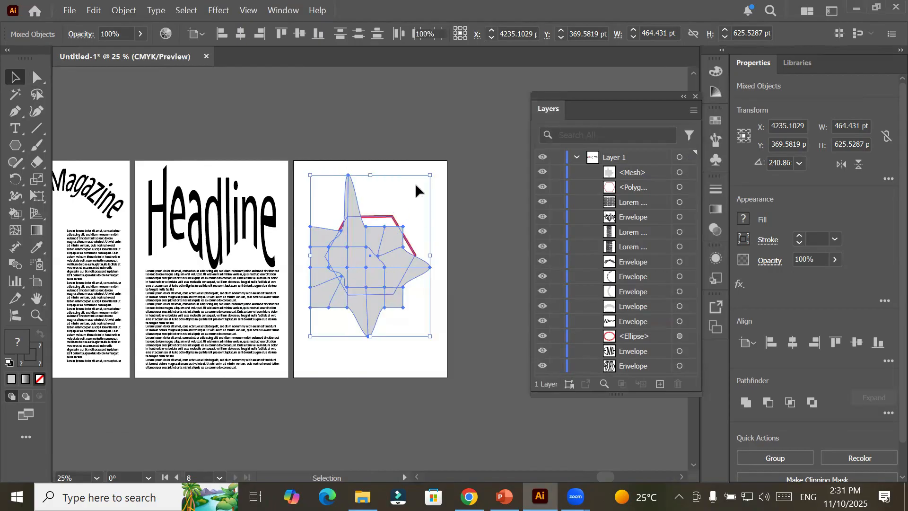
Step: Move the released grey mesh off the hexagon, onto the headline page
left_click(417, 186)
left_click_drag(360, 297, 360, 298)
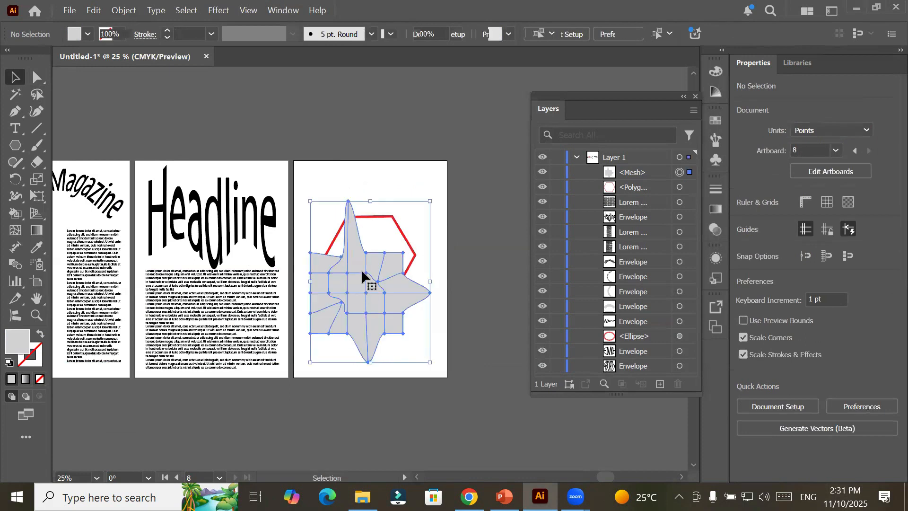
left_click(36, 77)
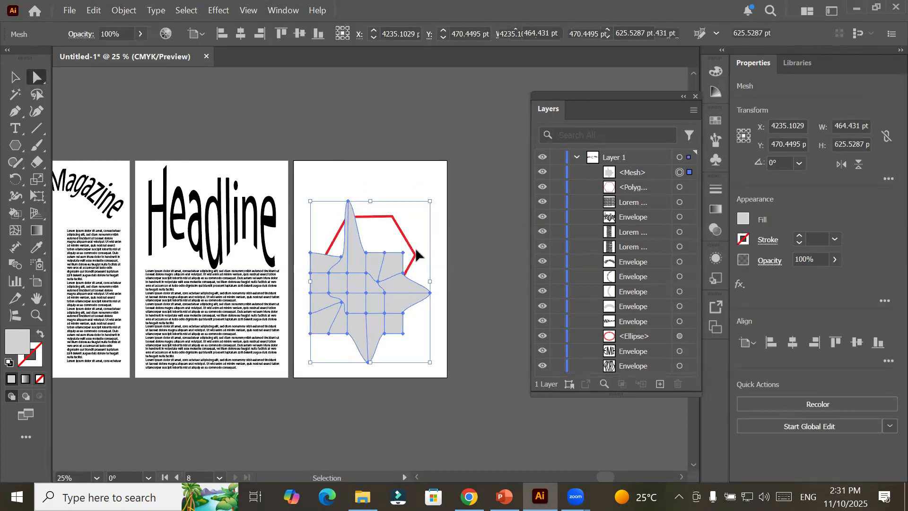
key("ctrl+z")
left_click_drag(360, 268, 250, 282)
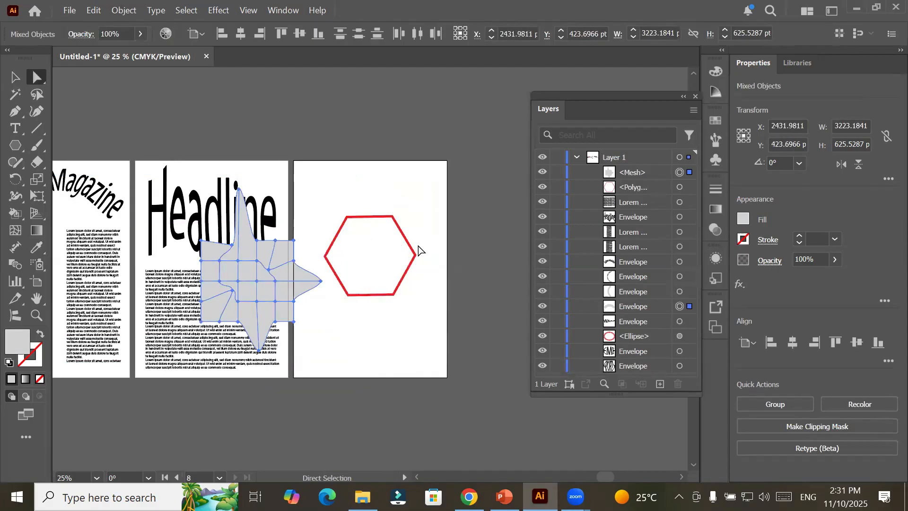
Step: Try to reshape the released hexagon by dragging its right side and its top edge directly
mouse_move(409, 245)
left_mouse_down()
mouse_move(436, 280)
mouse_move(425, 251)
left_mouse_up()
key("ctrl+z")
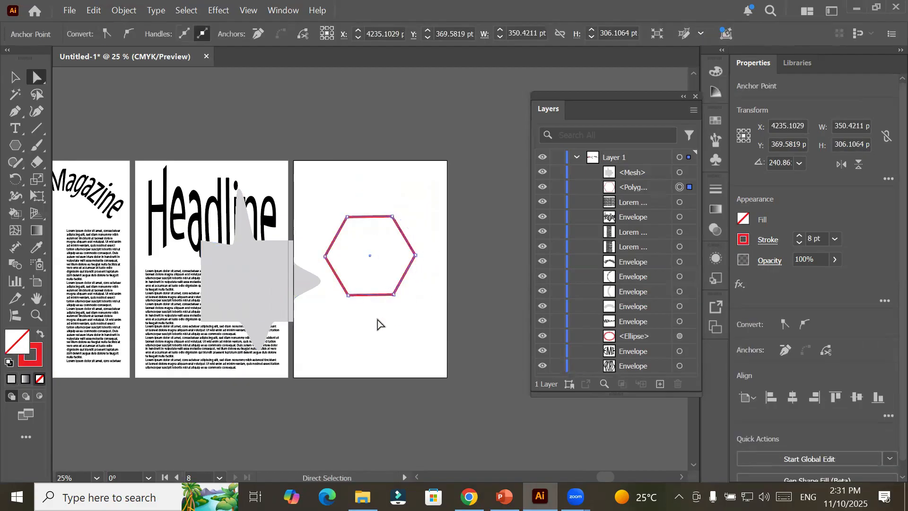
left_click(378, 325)
left_click_drag(364, 216, 372, 180)
key("ctrl+z")
left_click(16, 76)
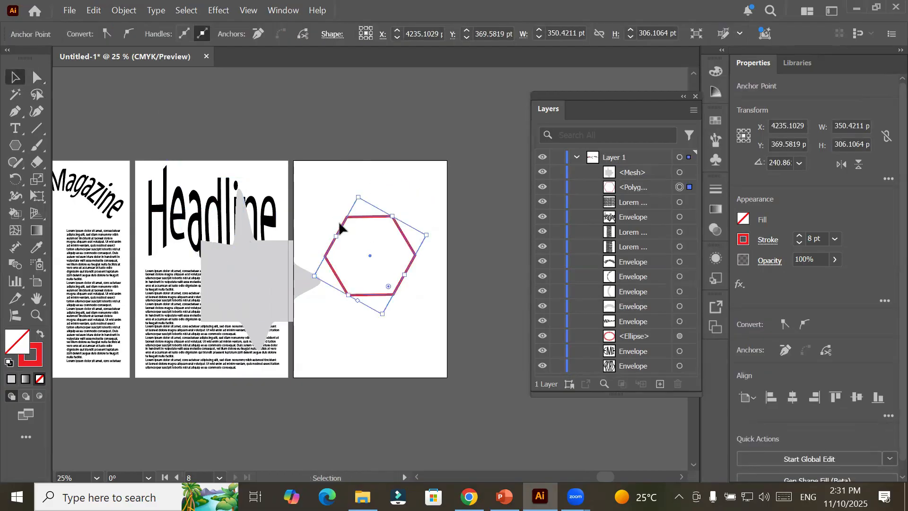
Step: Separate the hexagon from the grey mesh and delete both from the last artboard
left_click_drag(343, 229, 384, 189)
left_click_drag(227, 269, 339, 320)
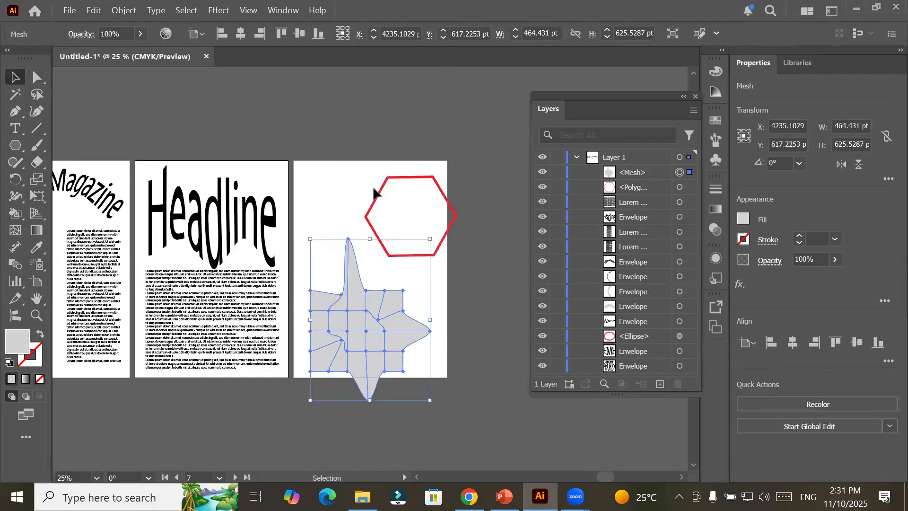
left_click(387, 182)
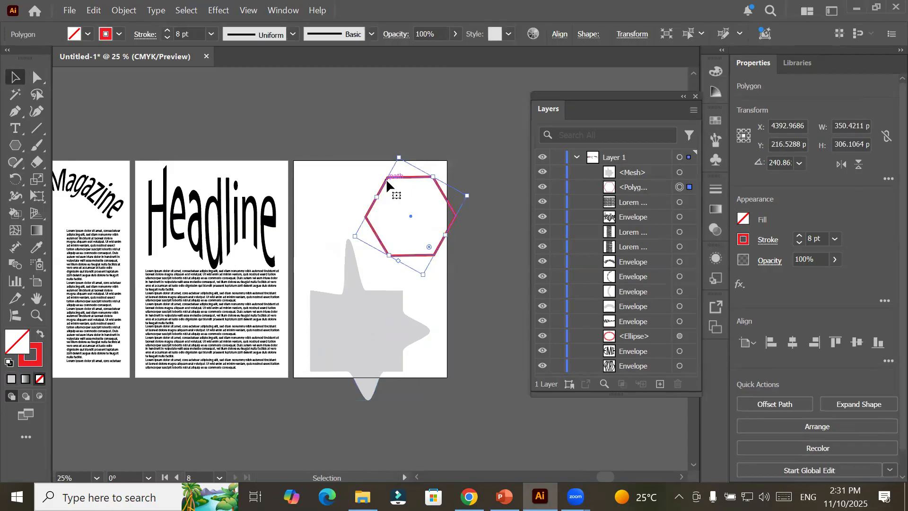
key("Delete")
left_click(353, 291)
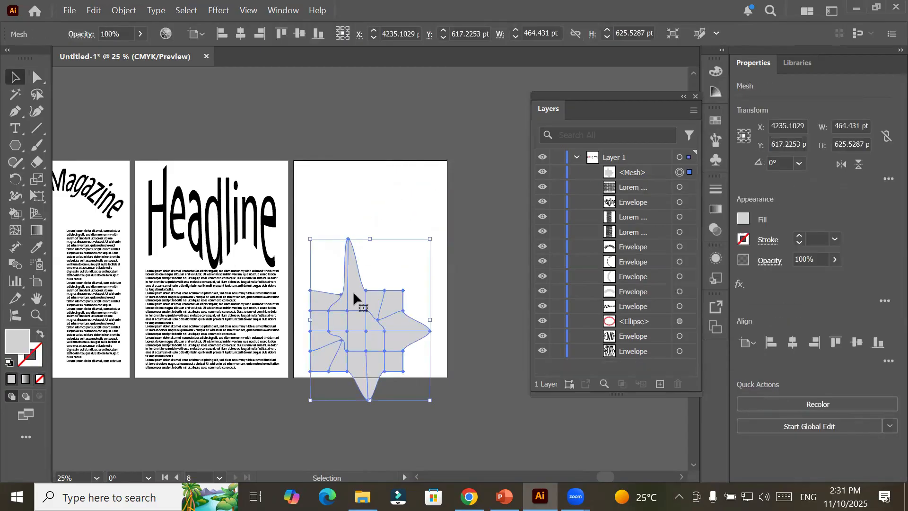
key("Delete")
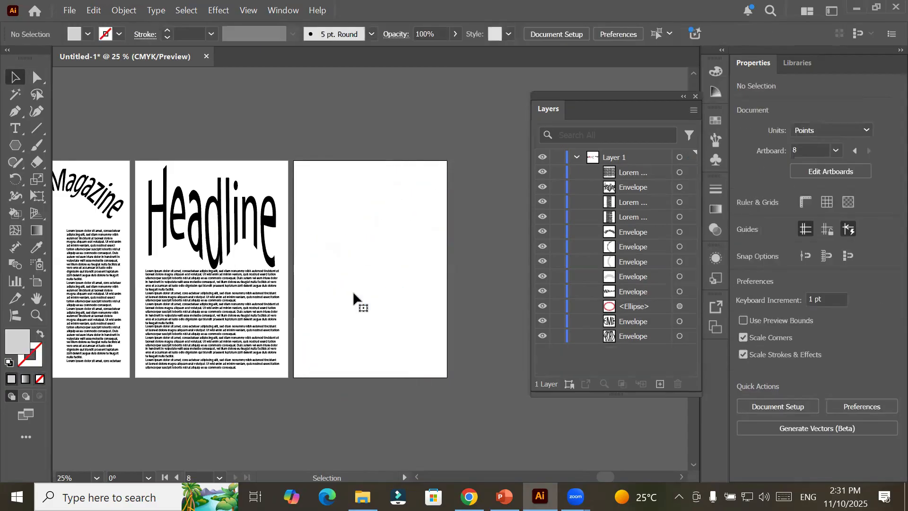
Step: Draw a grey hexagon about 482 by 425 pt and place it in the lower part of the empty artboard
left_click(17, 150)
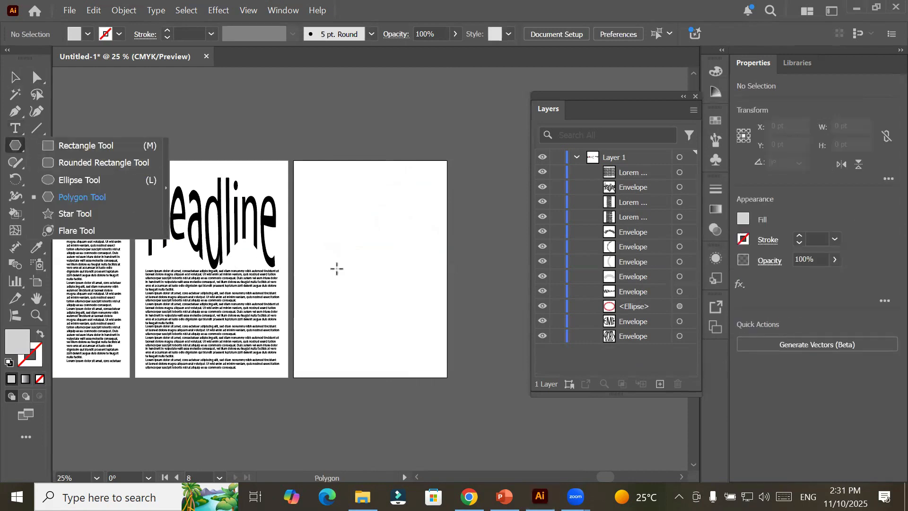
left_click_drag(327, 256, 357, 309)
left_click(14, 77)
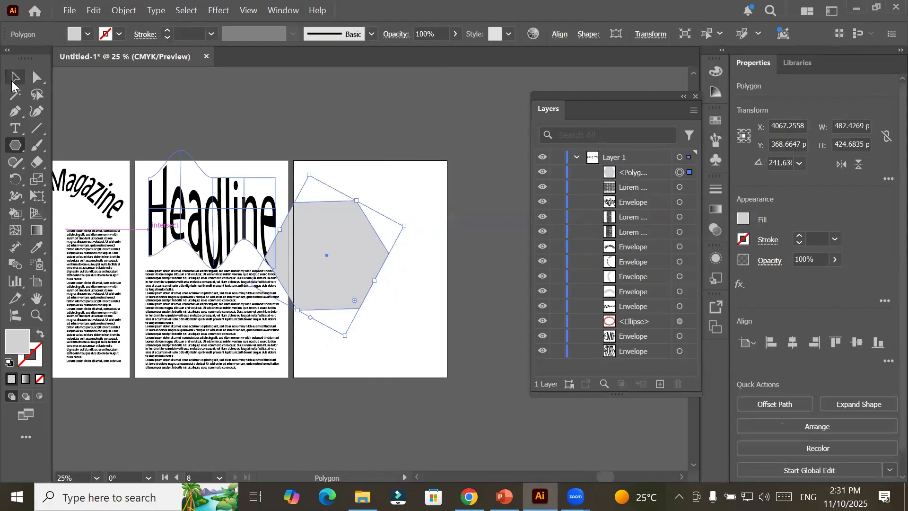
left_click_drag(335, 236, 382, 288)
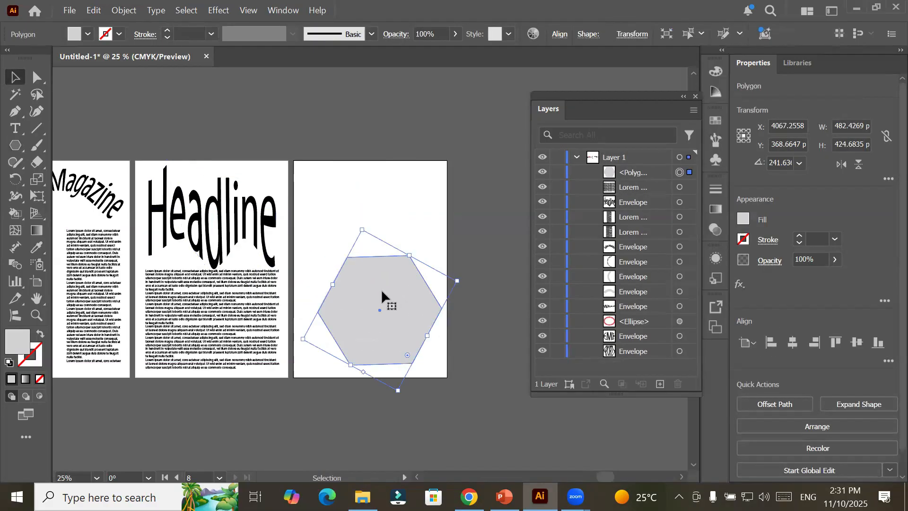
Step: Add the text "EME", enlarge it to about 573 by 289 pt and place it over the grey hexagon
left_click(15, 128)
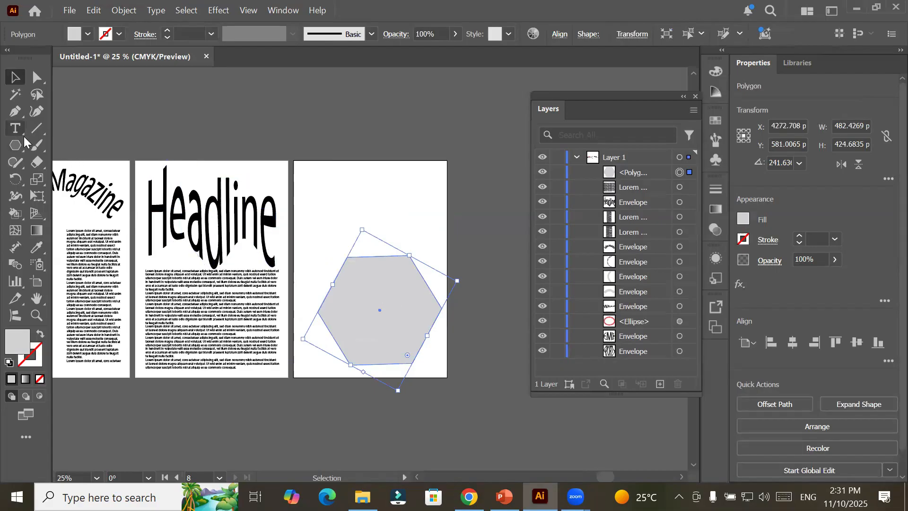
left_click(318, 196)
type("E")
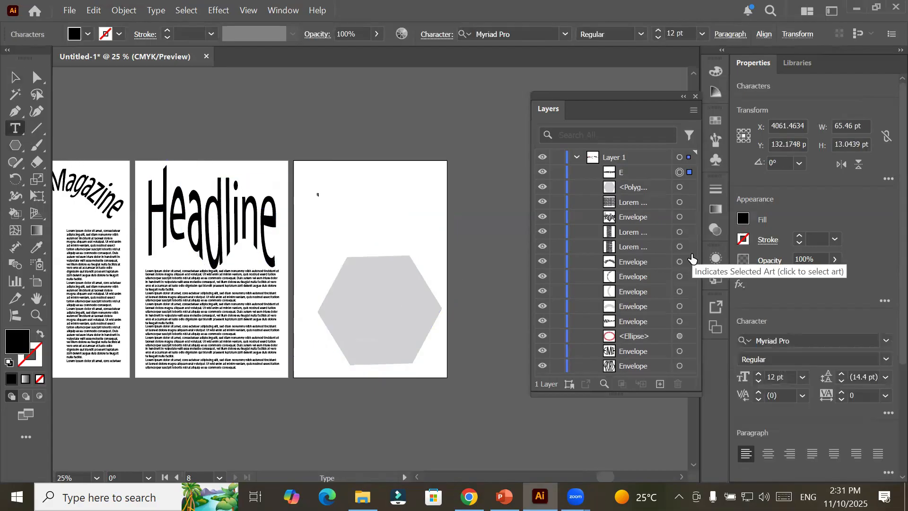
type("ME")
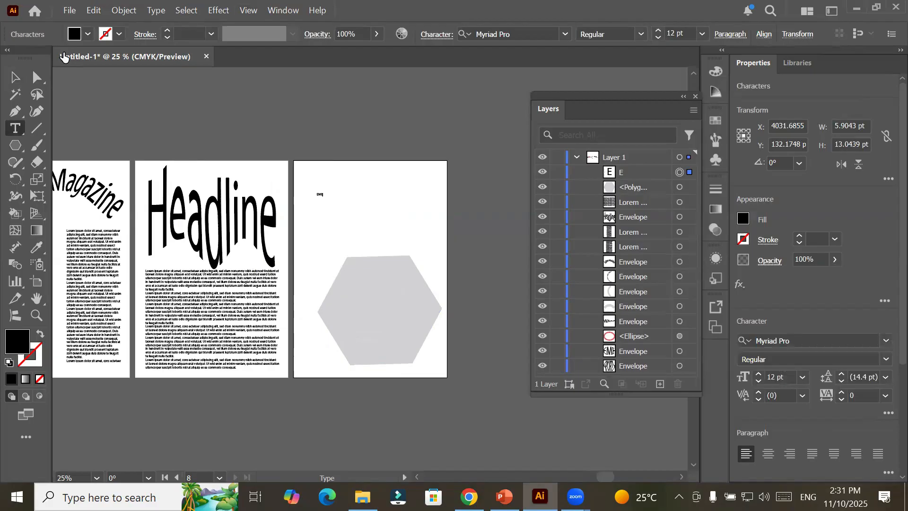
left_click(14, 77)
left_click_drag(326, 199, 379, 327)
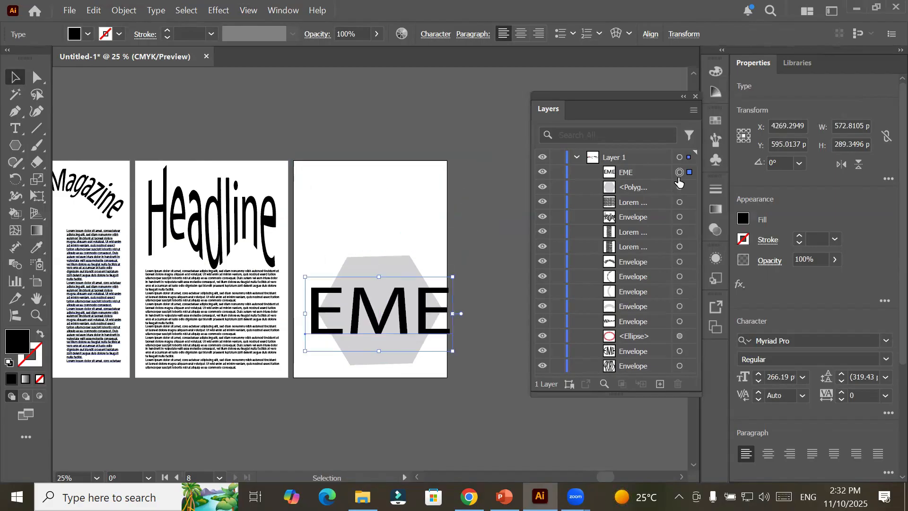
Step: Convert the "EME" text to outlines and stack the grey hexagon in front of the outlined letters
right_click(395, 299)
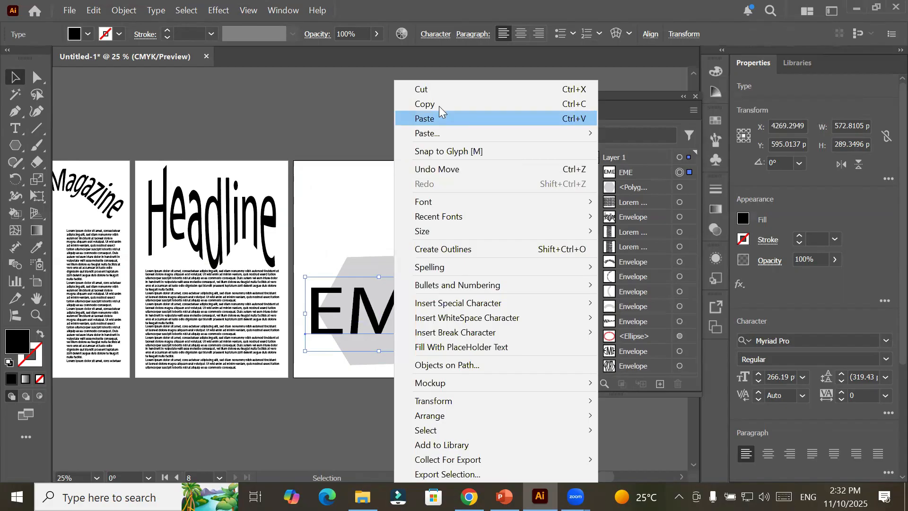
left_click(493, 249)
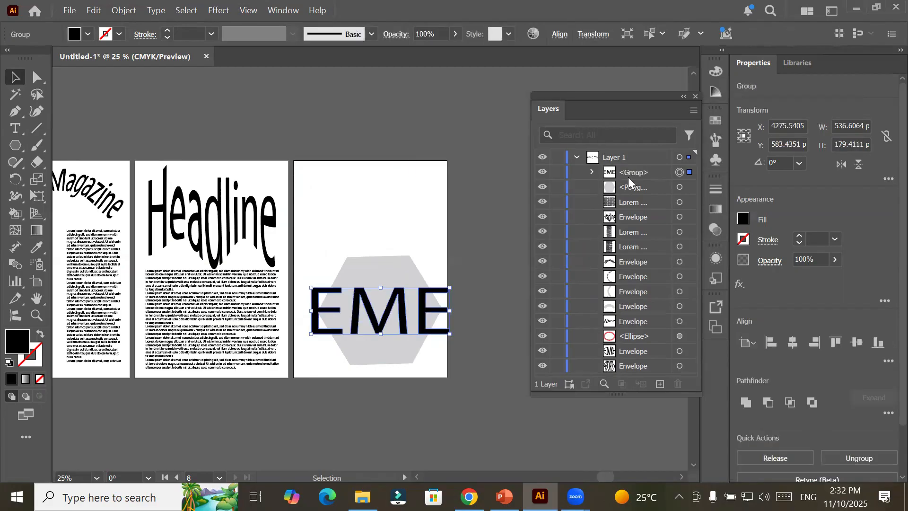
left_click(629, 189)
left_click_drag(631, 194, 635, 173)
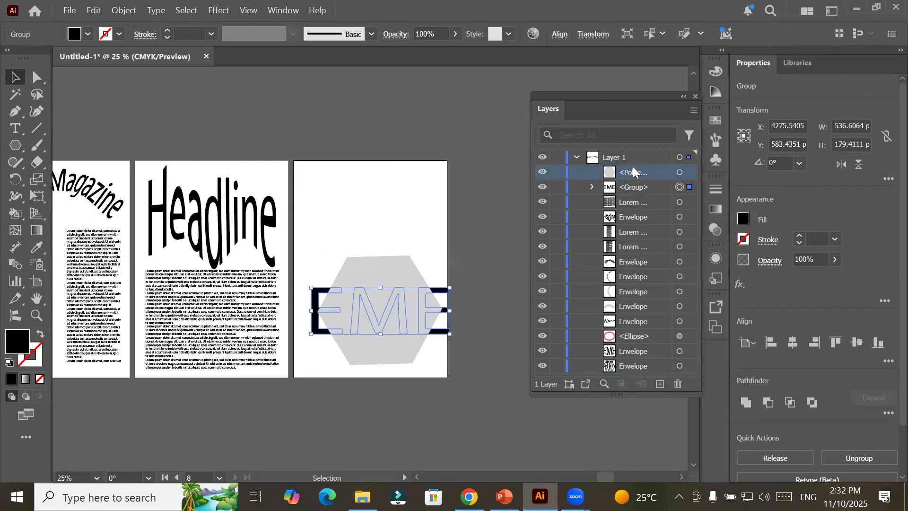
Step: Distort the outlined "EME" into the hexagon's shape with Envelope Distort, using the hexagon as the top object
left_click(680, 172, "shift")
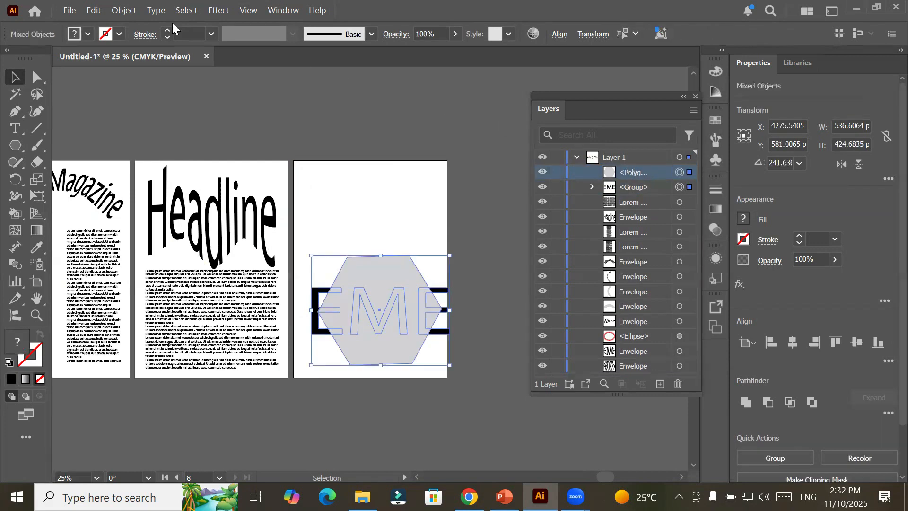
left_click(133, 13)
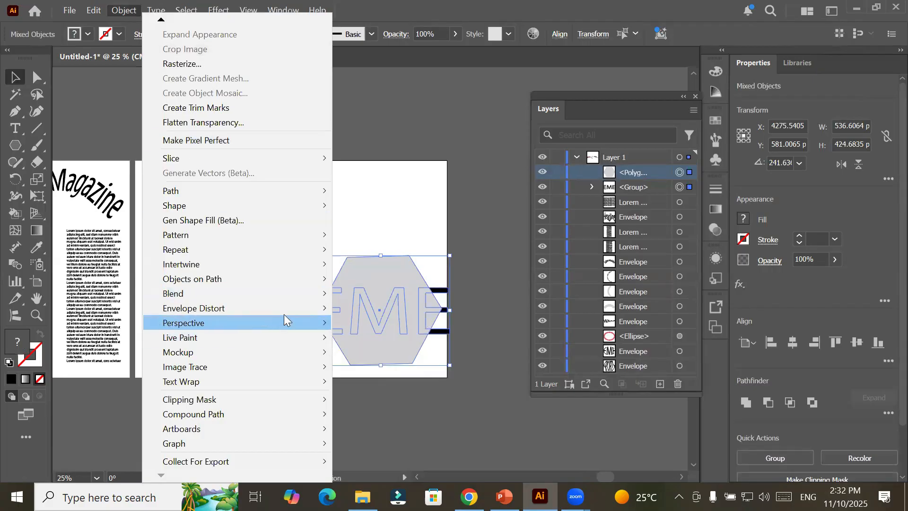
mouse_move(286, 310)
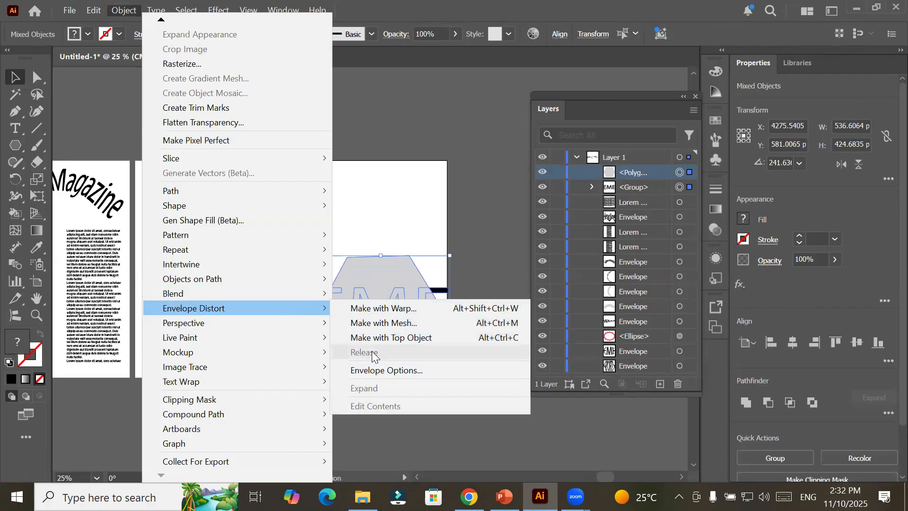
left_click(380, 327)
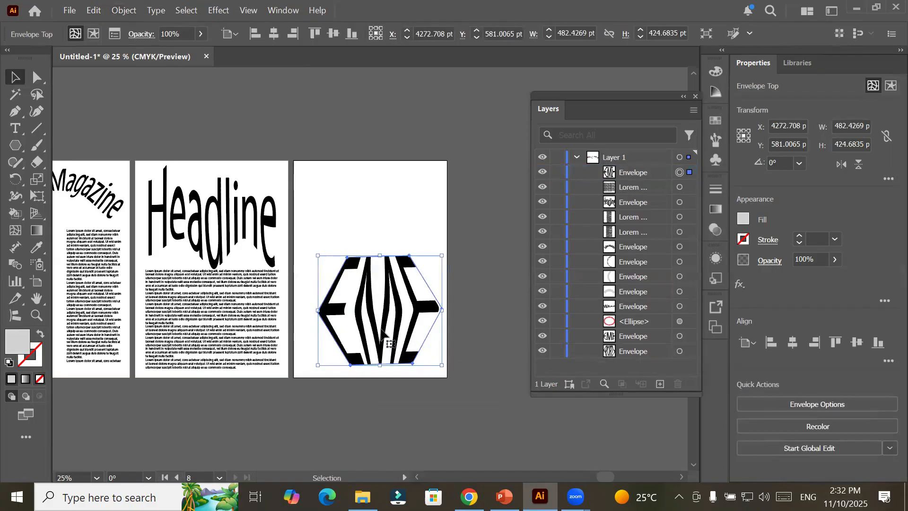
Step: Release the "EME" envelope and separate the pieces, with the grey hexagon mesh above the outlined letters
left_click(118, 8)
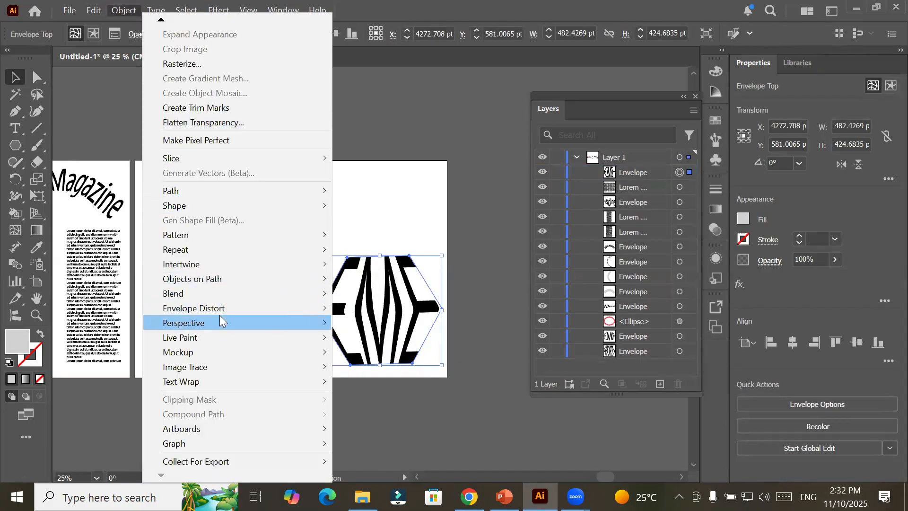
mouse_move(223, 308)
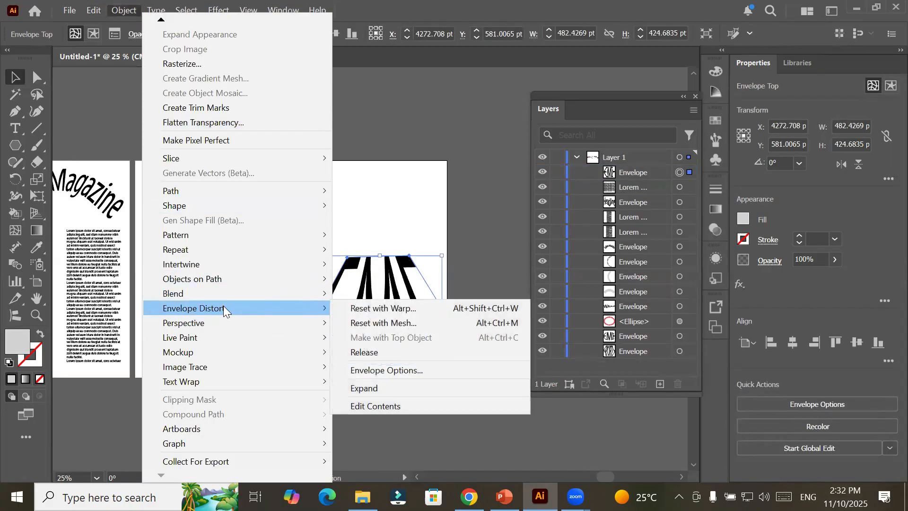
left_click(362, 350)
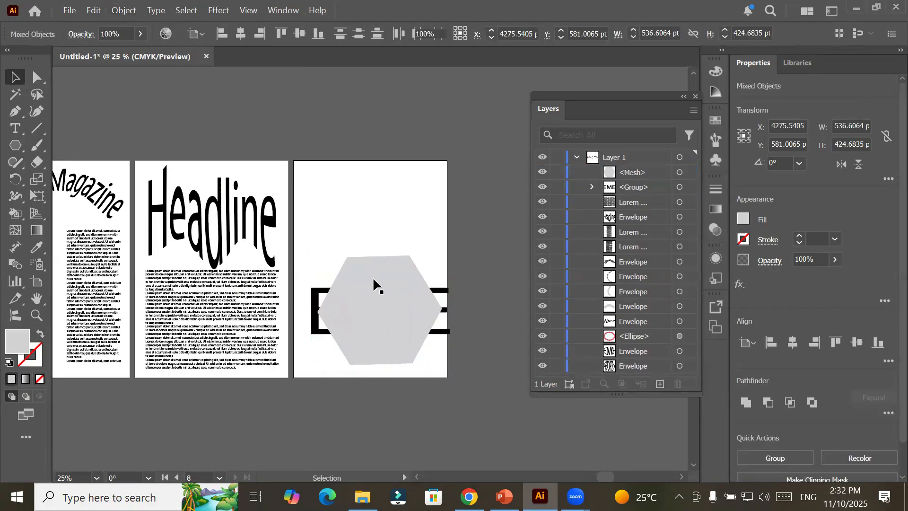
left_click_drag(373, 274, 377, 156)
left_click_drag(380, 289, 355, 267)
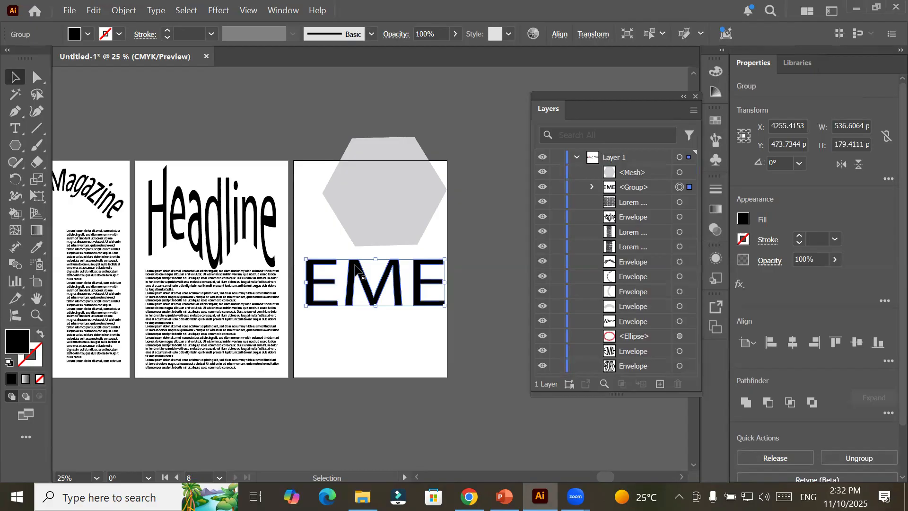
left_click(124, 10)
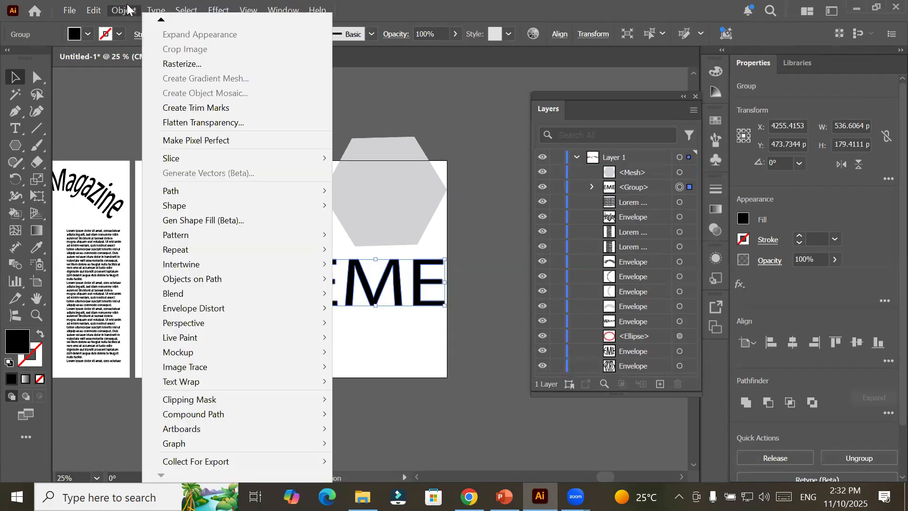
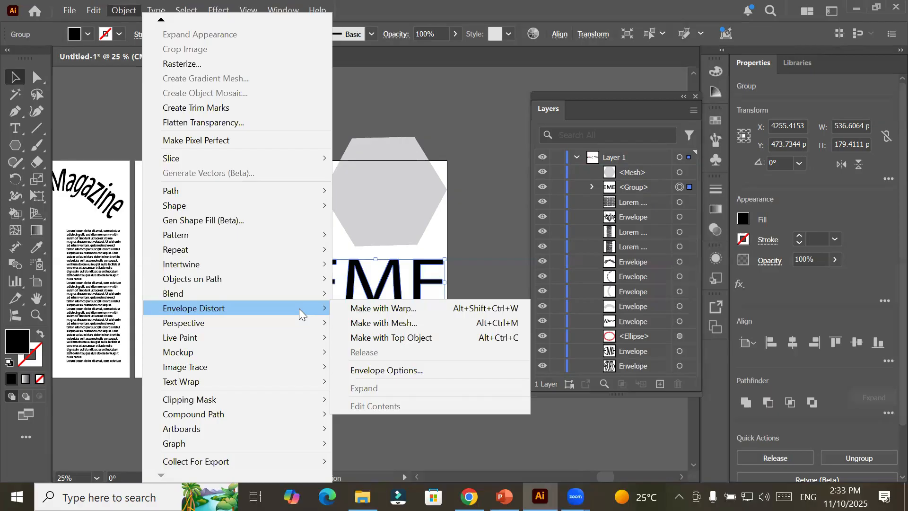
key("Escape")
key("Escape")
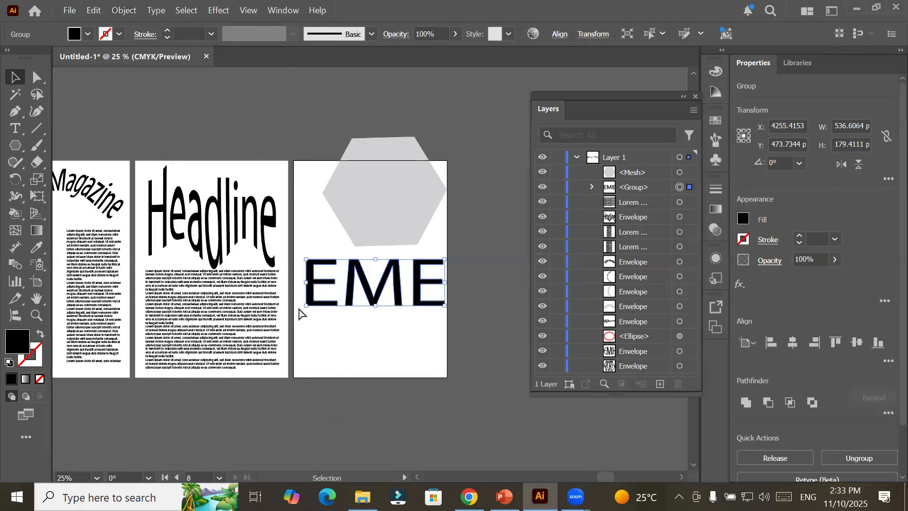
Step: Delete all artwork from every artboard
key("ctrl+a")
key("Delete")
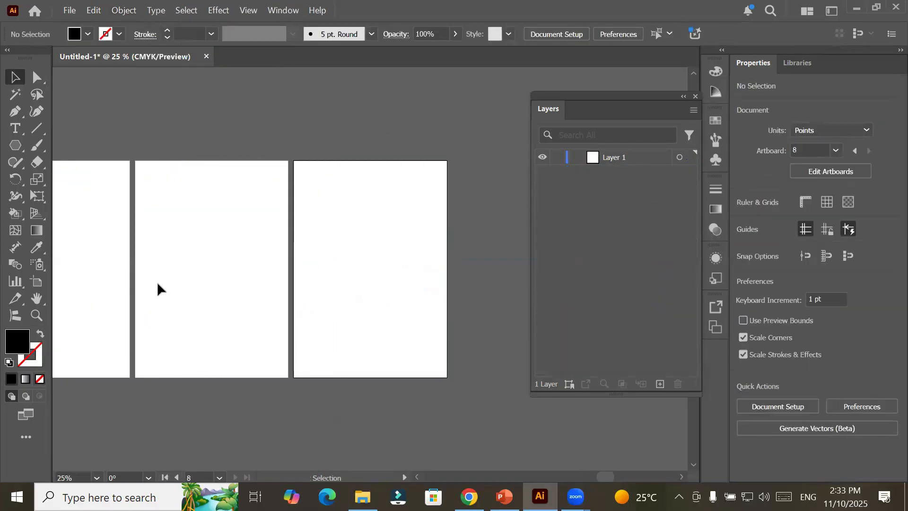
Step: Draw a flat black rectangle about 376 by 61 pt on the first artboard
left_click_drag(105, 268, 396, 239)
mouse_move(175, 245)
left_mouse_down()
mouse_move(351, 270)
mouse_move(410, 233)
left_mouse_up()
left_click_drag(354, 230, 375, 223)
left_click_drag(137, 199, 218, 232)
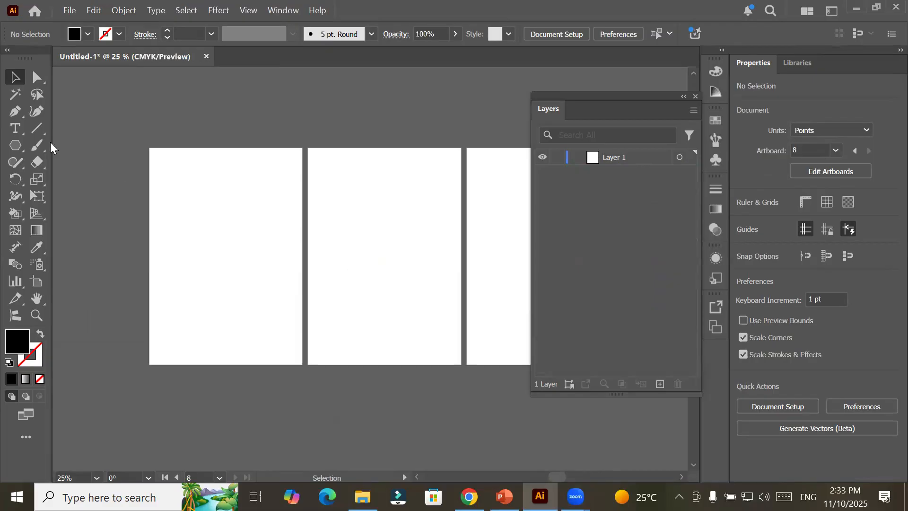
left_click(28, 149)
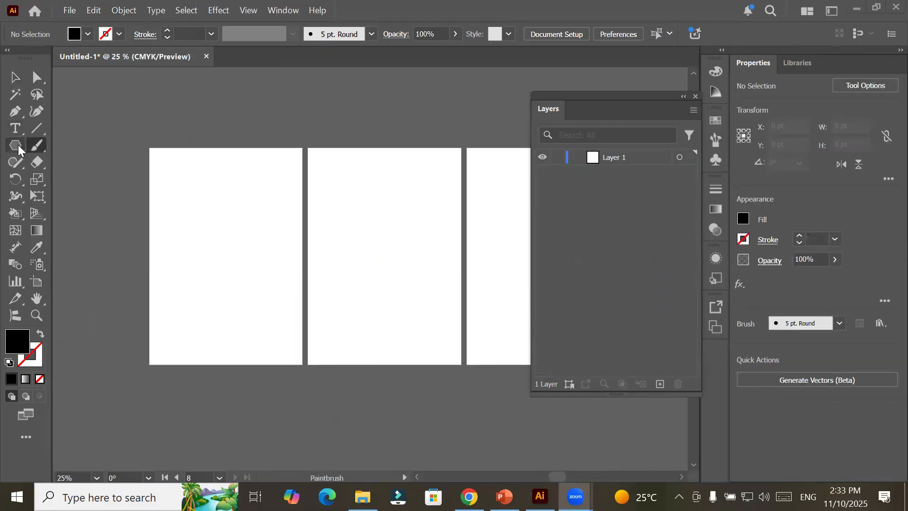
left_click(18, 145)
left_click(99, 148)
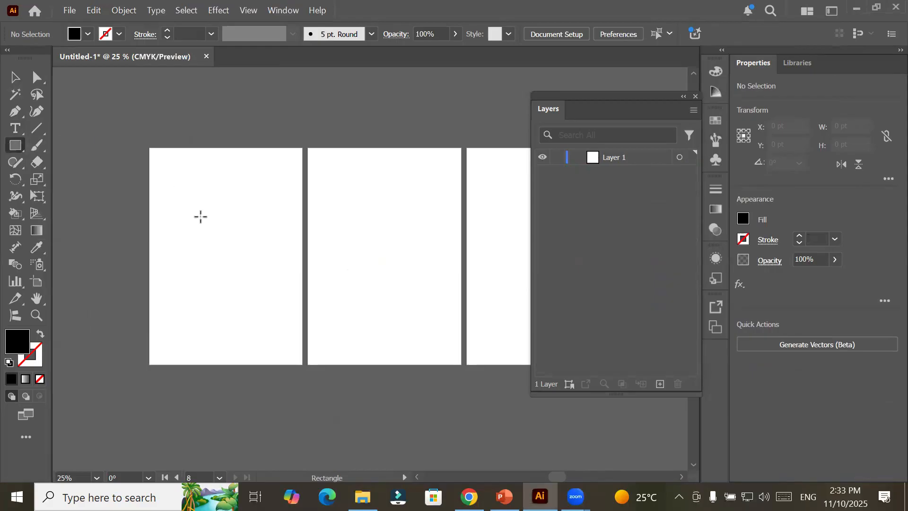
left_click_drag(184, 227, 281, 242)
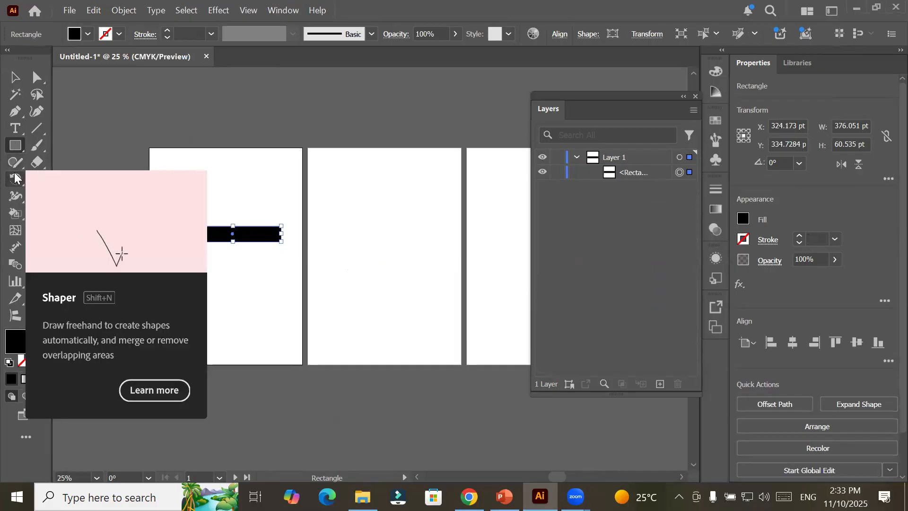
Step: Create a copy of the rectangle rotated 20° about its lower-left corner with the Rotate tool
left_click(16, 179)
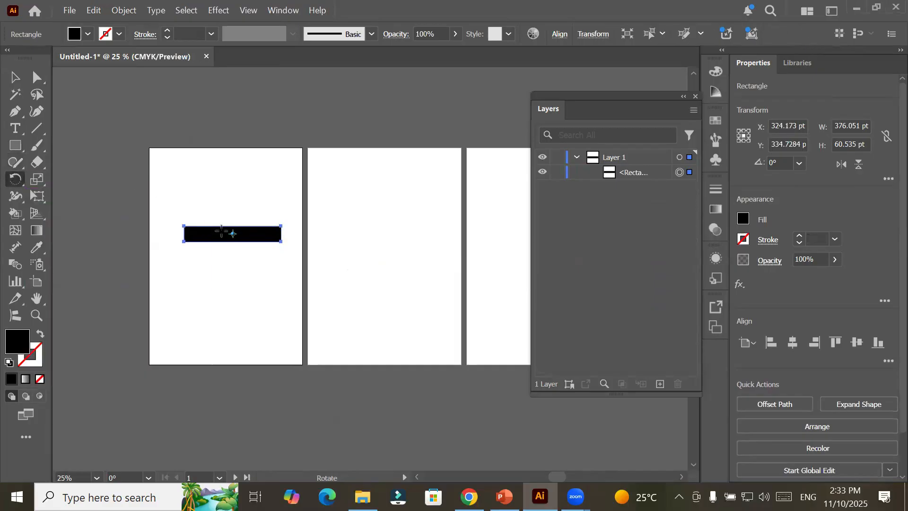
left_click(184, 242, "alt")
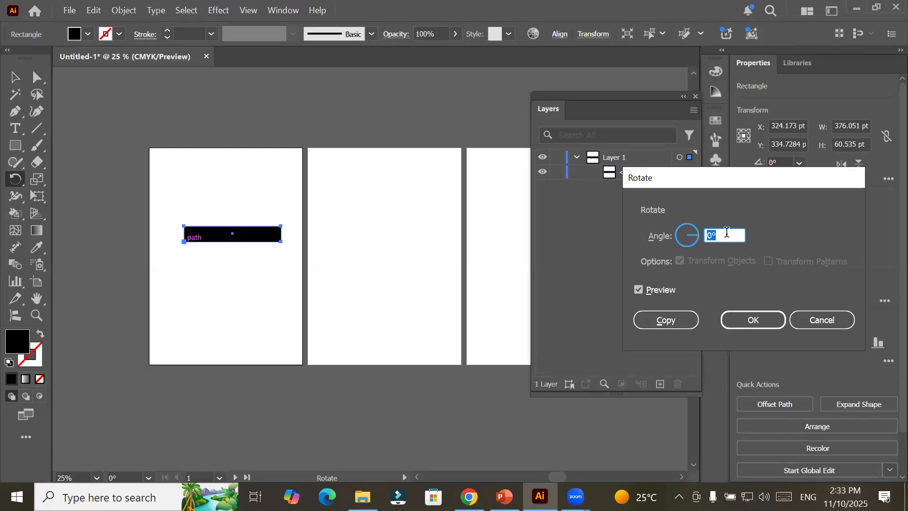
scroll(728, 233, "up", 19)
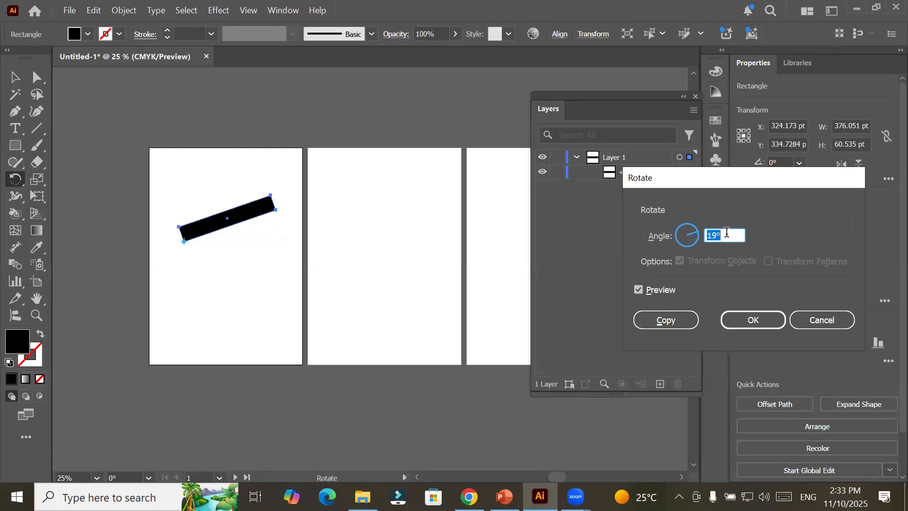
scroll(727, 233, "up", 1)
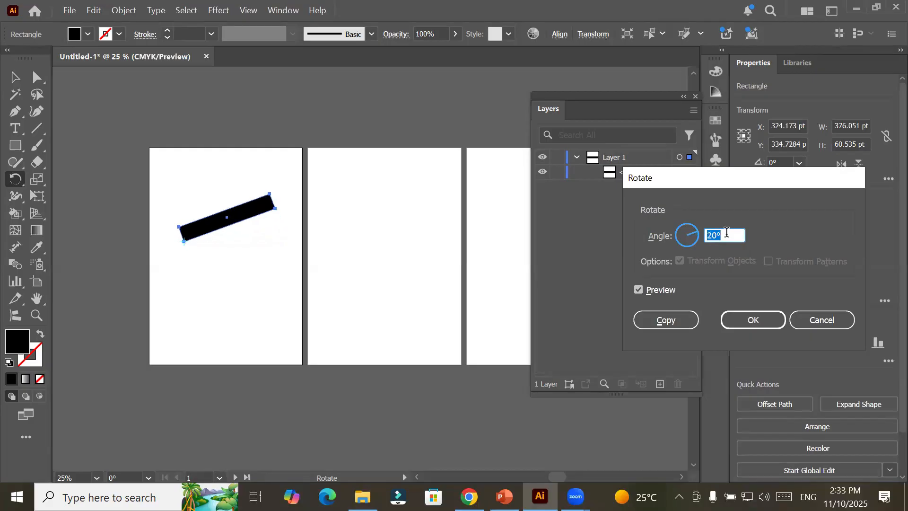
left_click(665, 322)
Step: Repeat the 20° rotated copy around the same corner until the bars fan round to 280°
key("ctrl+d")
key("ctrl+d")
key("ctrl+d")
key("ctrl+d")
key("ctrl+d")
key("ctrl+d")
key("ctrl+d")
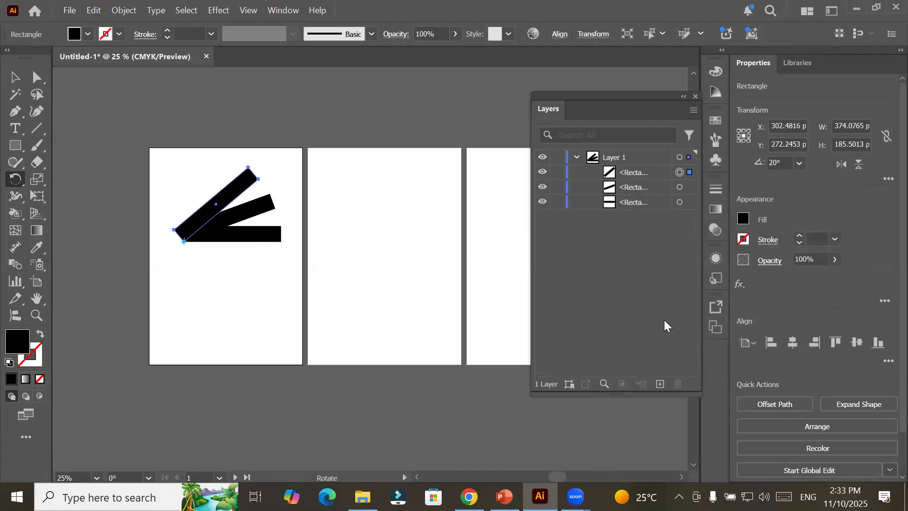
key("ctrl+d")
key("ctrl+d")
key("ctrl+d")
key("ctrl+d")
key("ctrl+d")
key("ctrl+d")
key("ctrl+d")
key("ctrl+d")
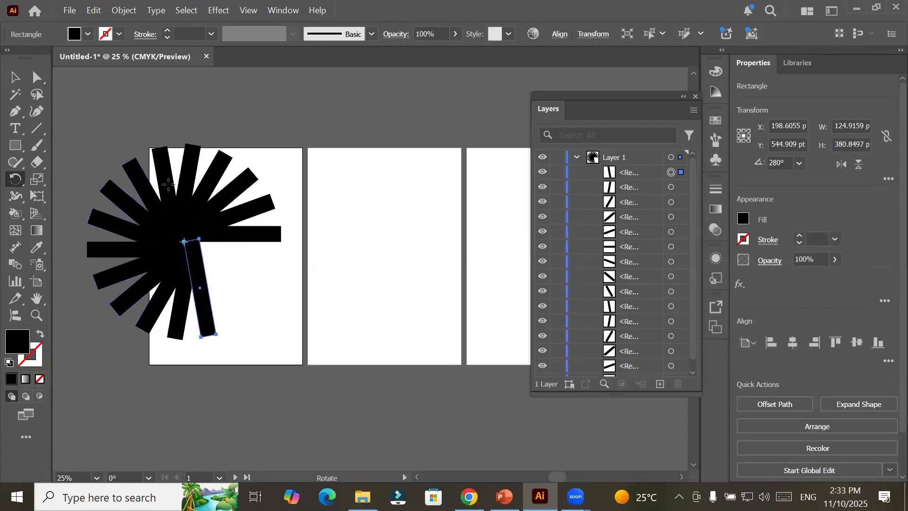
Step: Undo all the rotated copies, leaving only the original horizontal rectangle
left_click(14, 77)
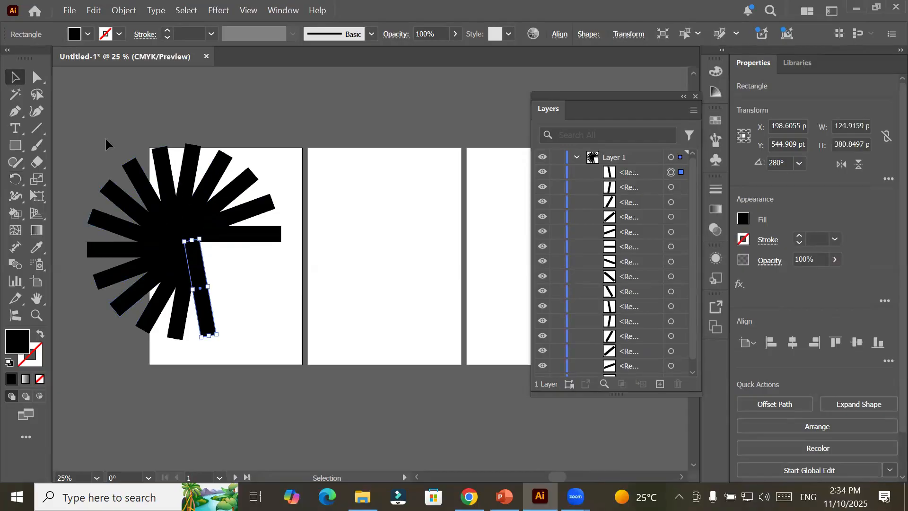
key("ctrl+z")
key("ctrl+z")
key("ctrl+z")
key("ctrl+z")
key("ctrl+z")
key("ctrl+z")
key("ctrl+z")
key("ctrl+z")
key("ctrl+z")
key("ctrl+z")
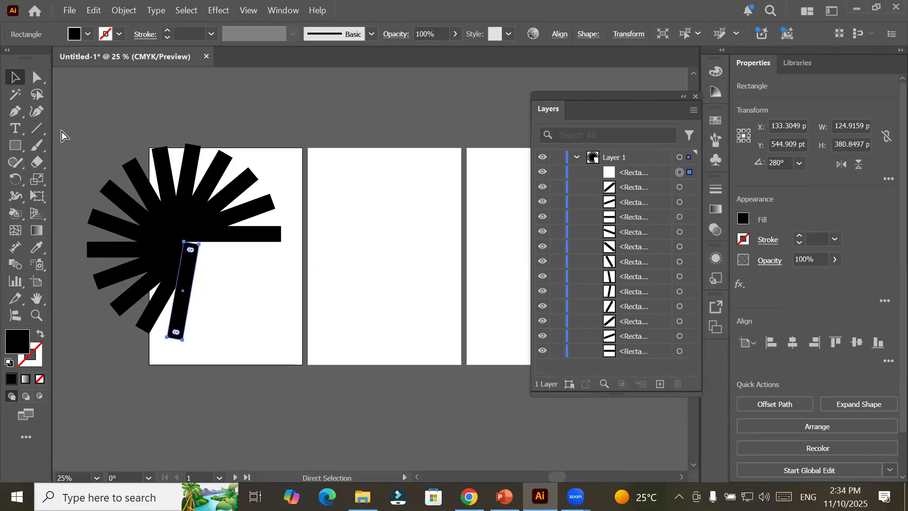
key("ctrl+z")
key("ctrl+z")
key("ctrl+z")
key("ctrl+z")
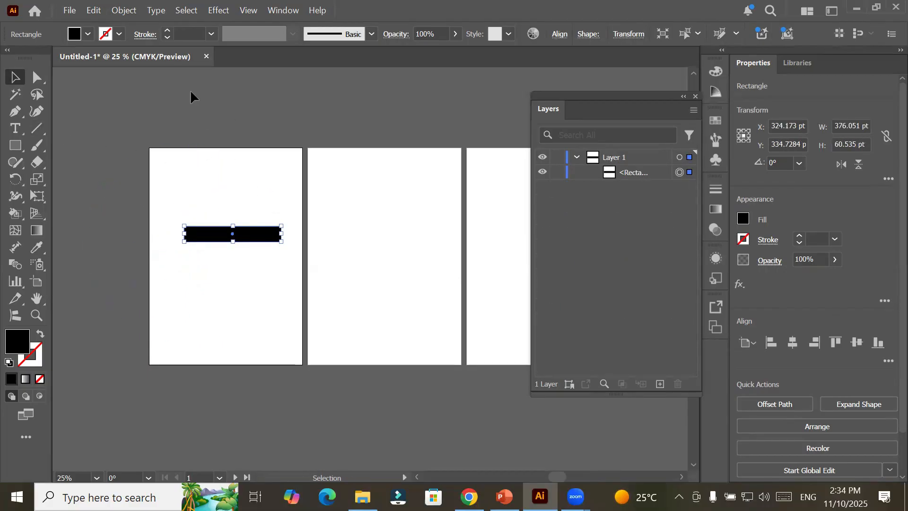
Step: Create a copy of the black rectangle rotated 35° about its centre with the Rotate transform
left_click(134, 15)
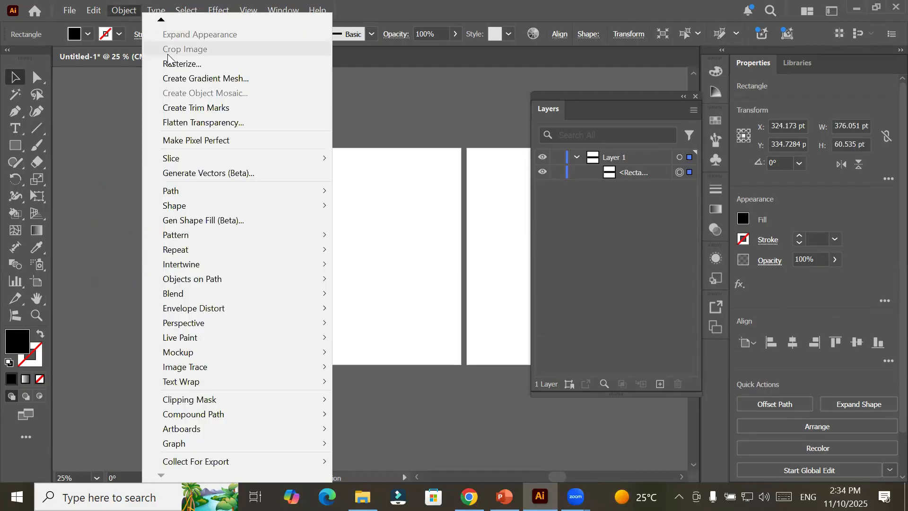
left_click(413, 258)
left_click(234, 237)
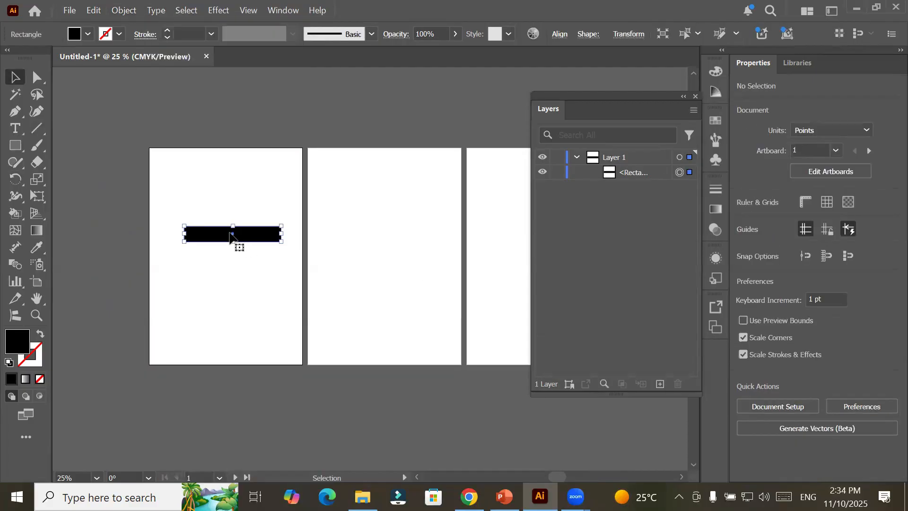
left_click(120, 10)
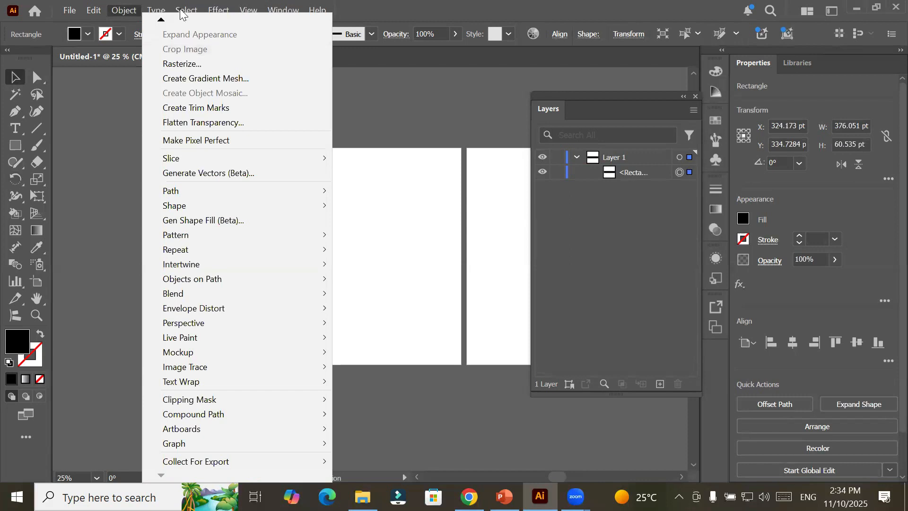
mouse_move(145, 13)
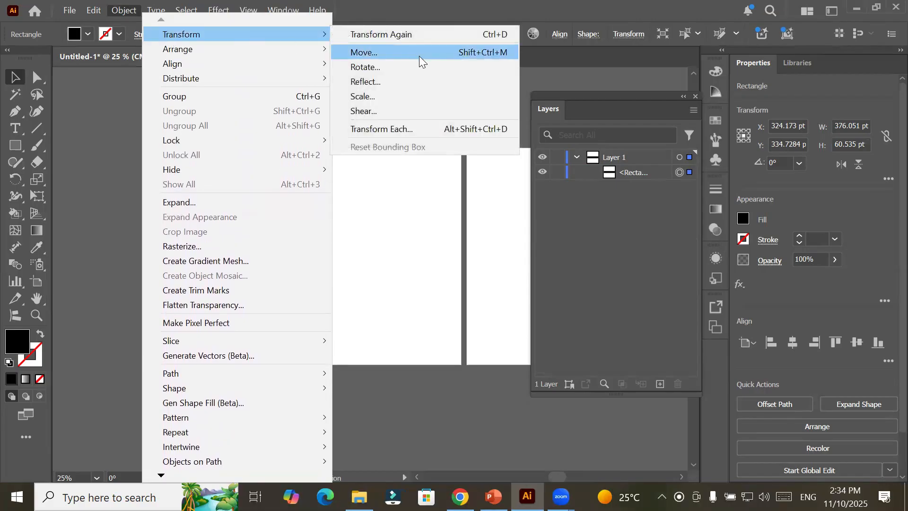
left_click(364, 67)
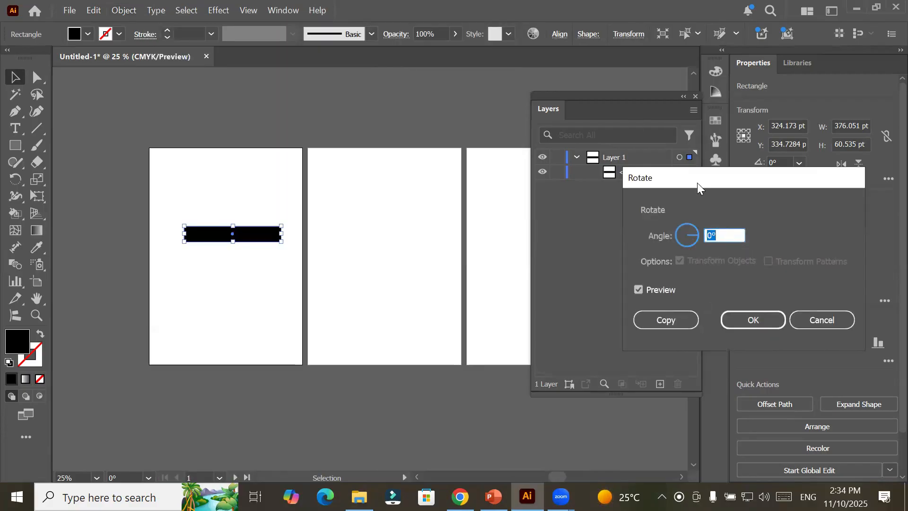
left_click_drag(697, 183, 418, 91)
scroll(442, 143, "up", 17)
scroll(444, 143, "up", 18)
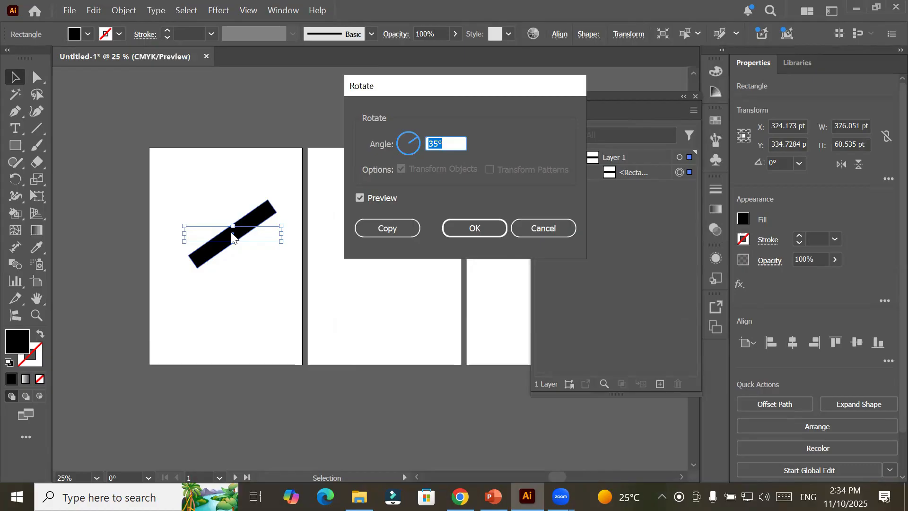
left_click(395, 234)
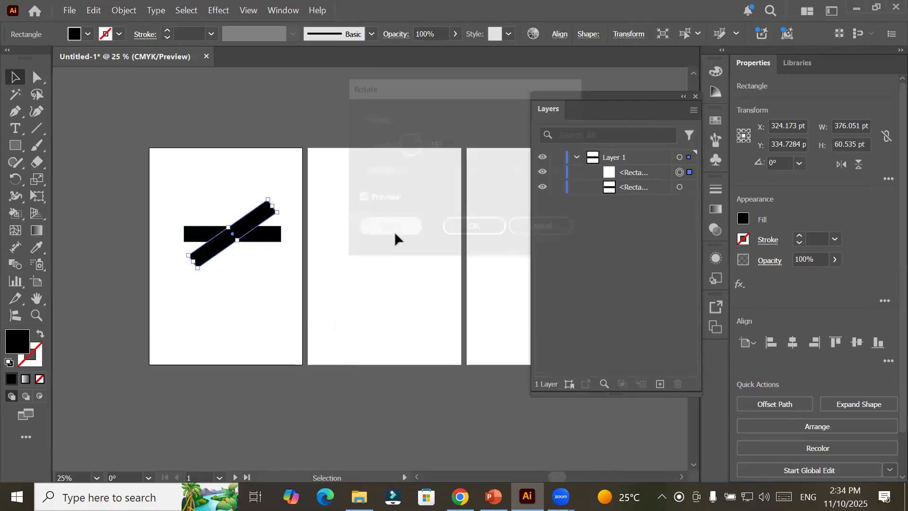
Step: Repeat the 35° rotated copy about the rectangle's centre three more times, until the bars fan round to 140°
key("ctrl+d")
key("ctrl+d")
key("ctrl+d")
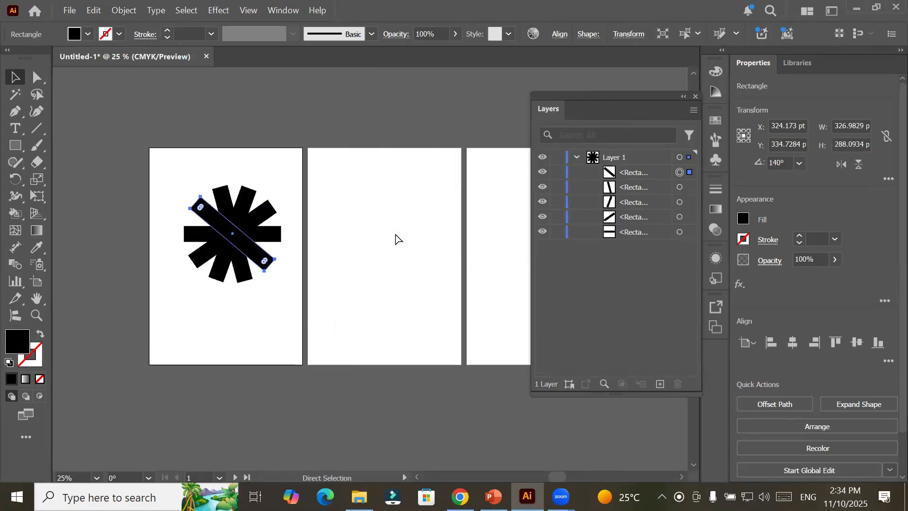
Step: Delete all the overlapping rotated bars from the first artboard
left_click(233, 304)
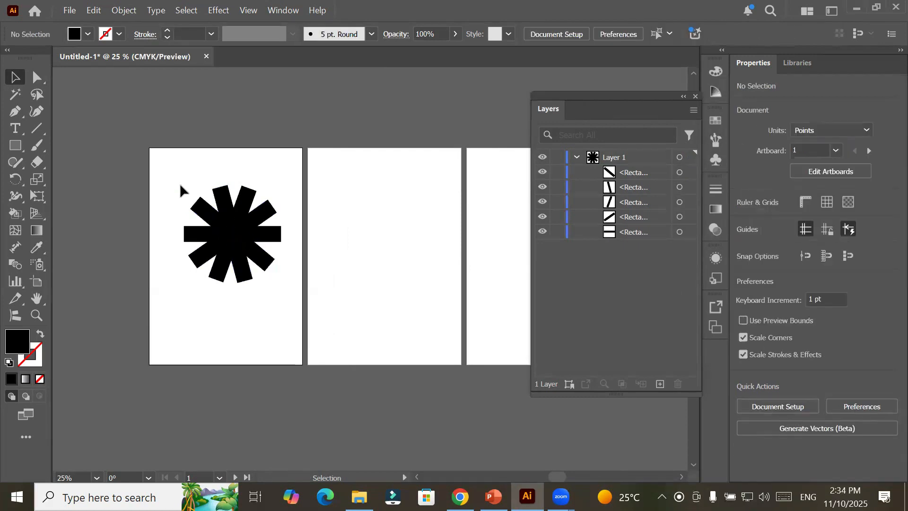
left_click_drag(176, 181, 298, 334)
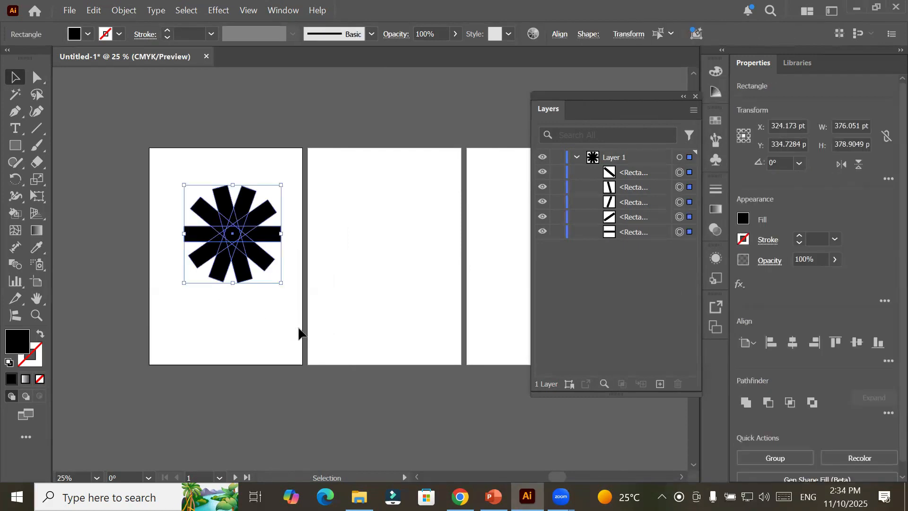
key("Delete")
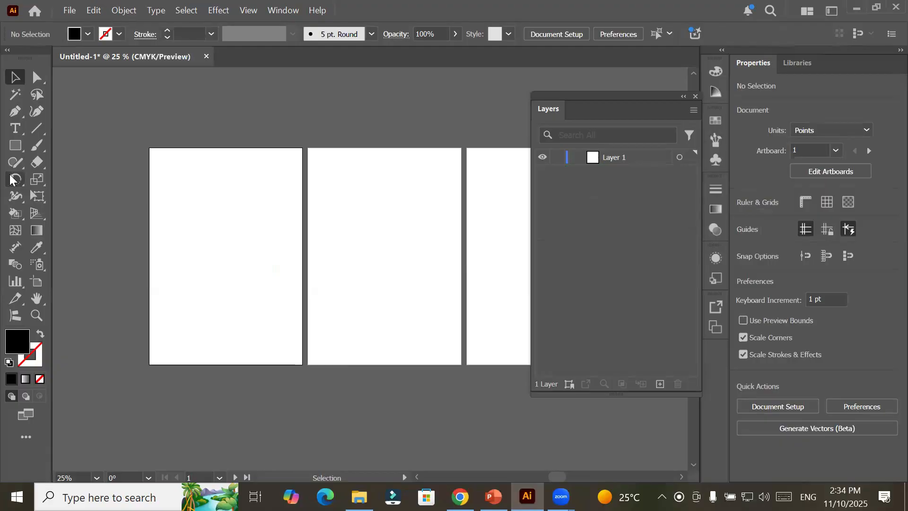
Step: Draw a thin horizontal rectangle about 309 by 39 pt near the lower-right corner of the first artboard
left_click(11, 147)
left_click(51, 144)
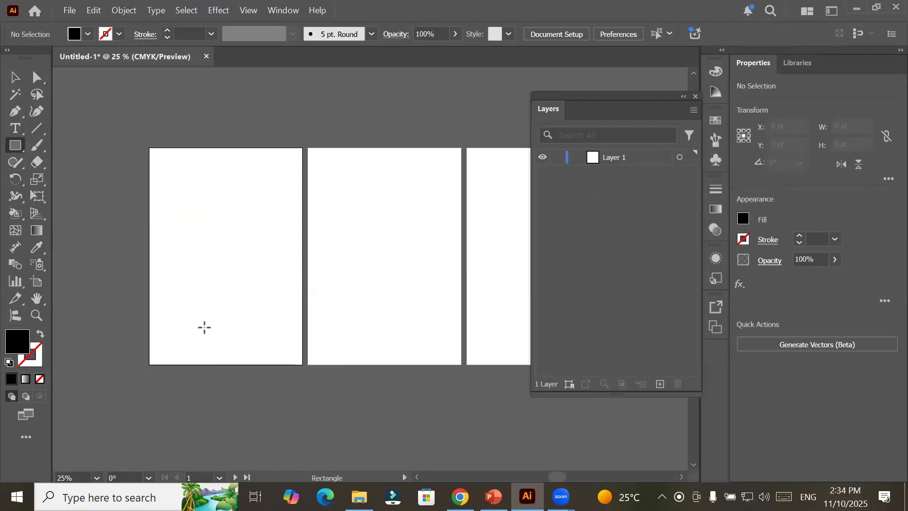
left_click_drag(223, 337, 304, 348)
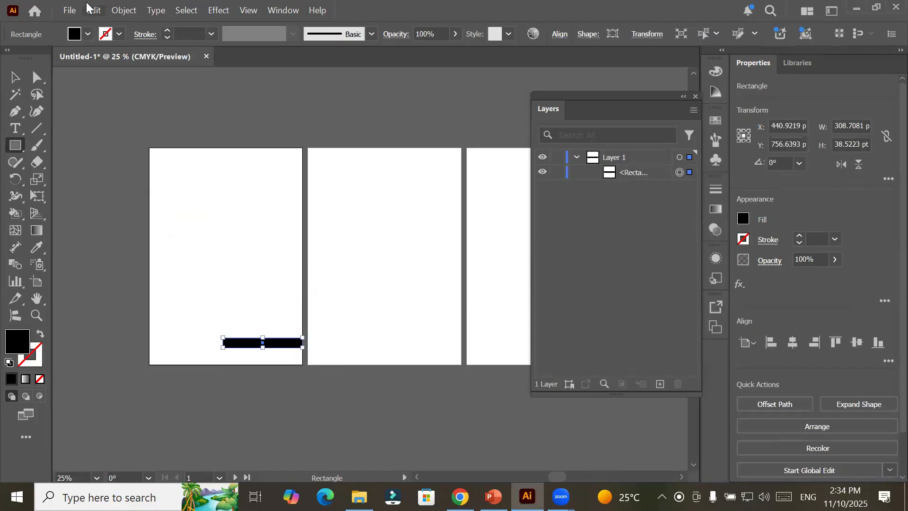
Step: Remove the rectangle's fill and give it a 5 pt red stroke
left_click(88, 34)
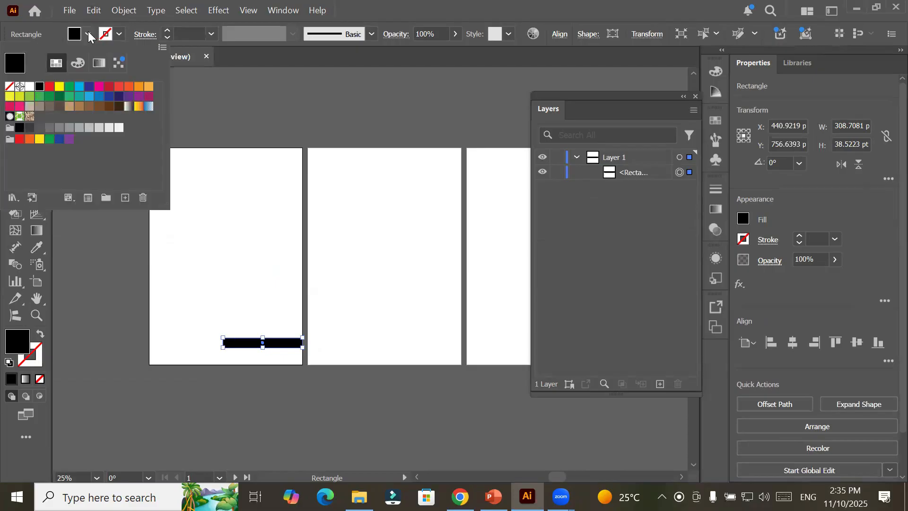
left_click(11, 89)
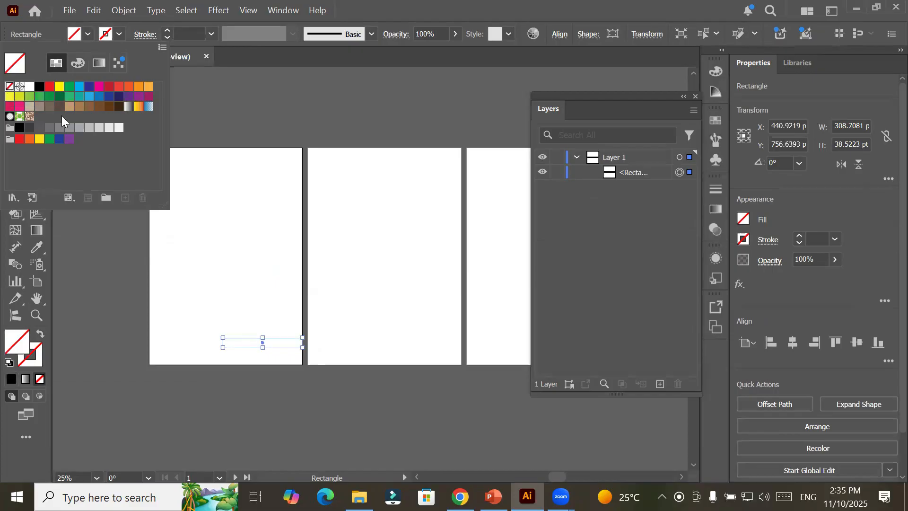
left_click(164, 30)
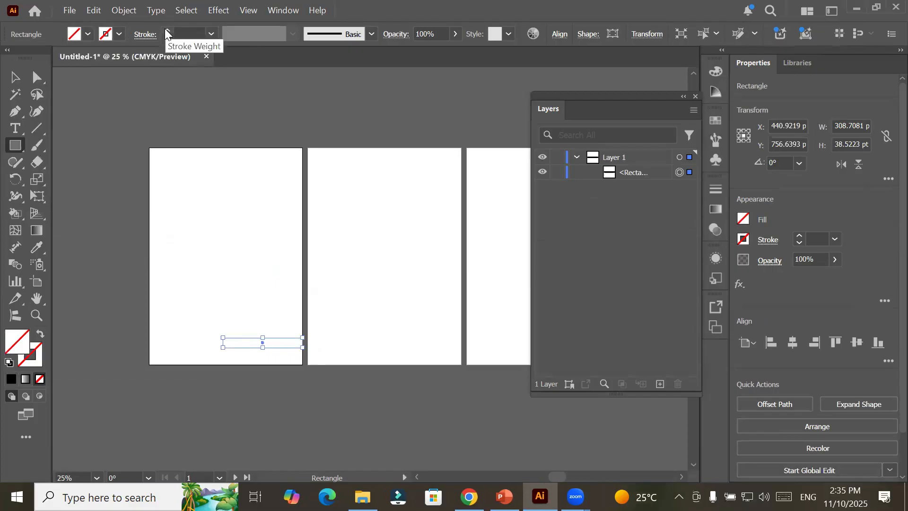
left_click(165, 29)
left_click(164, 29)
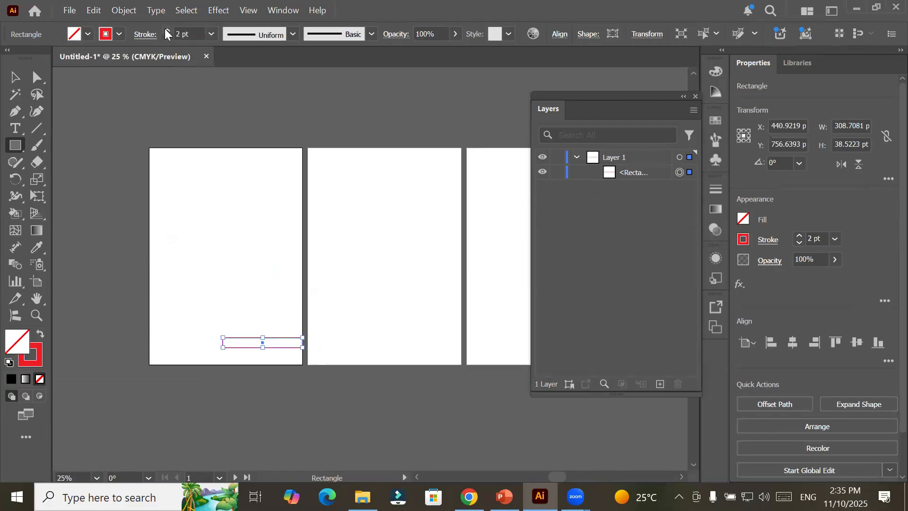
left_click(165, 29)
left_click(165, 30)
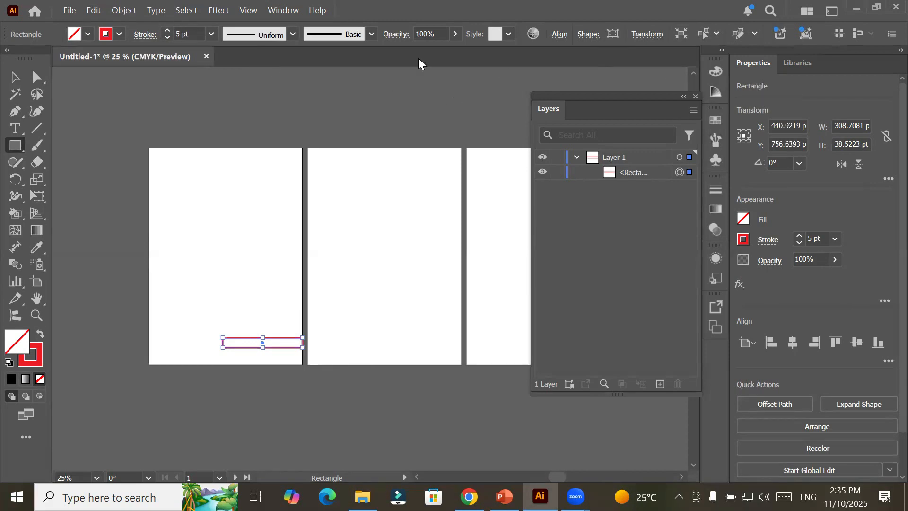
Step: Show the rectangle's appearance attributes in a floating Appearance panel placed over the middle artboard, and look through them
left_click(283, 10)
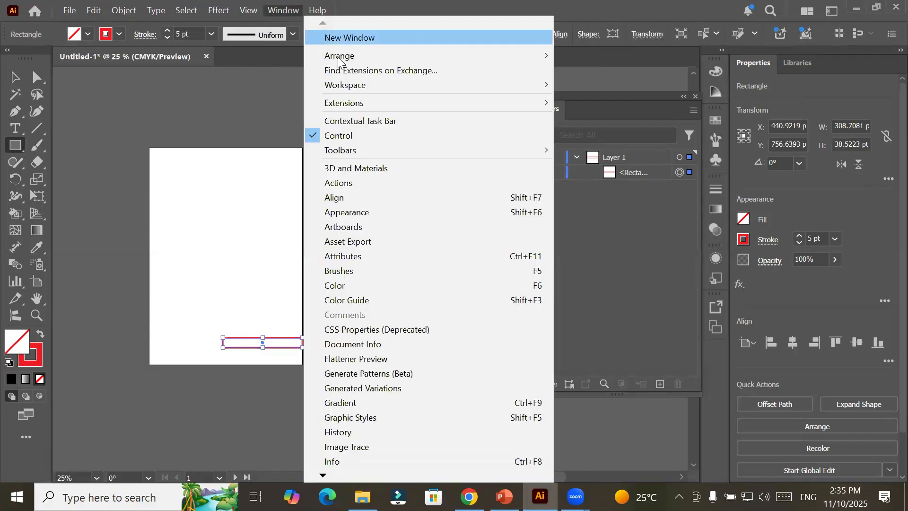
left_click(360, 212)
left_click_drag(570, 248, 381, 122)
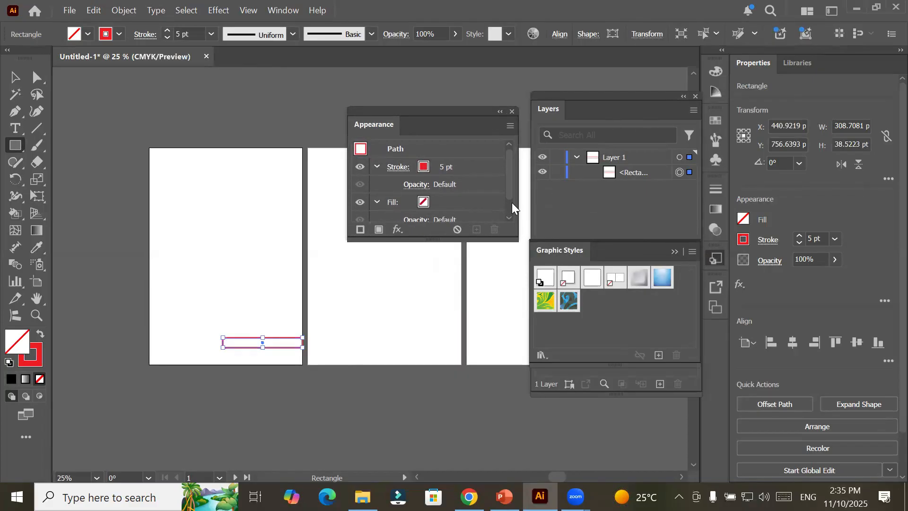
scroll(512, 202, "down", 2)
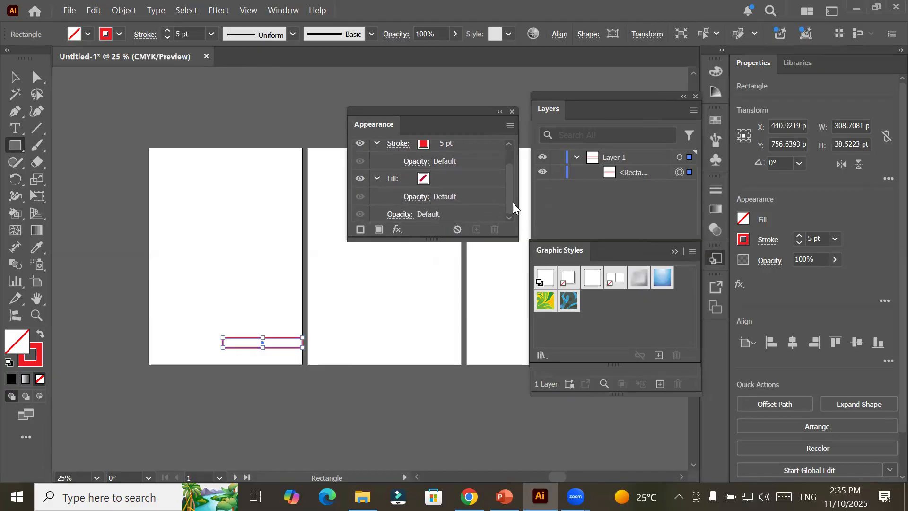
left_click_drag(511, 201, 509, 120)
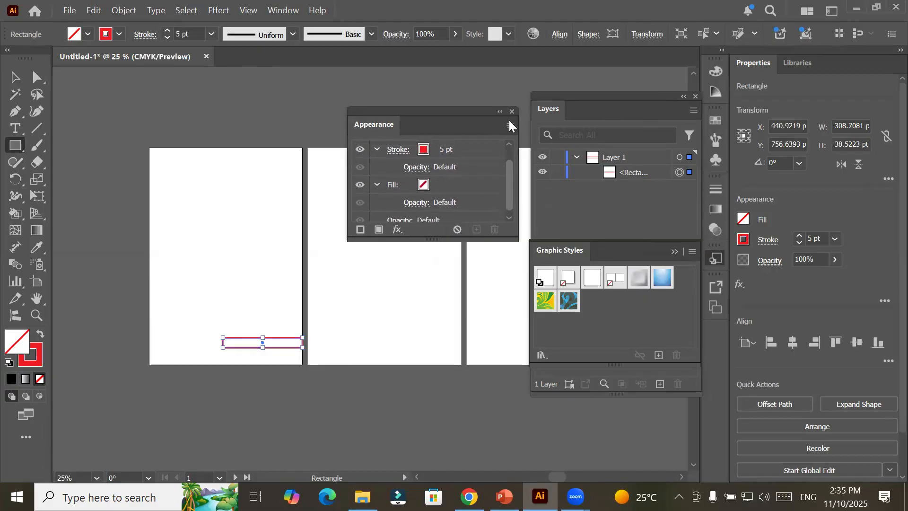
Step: Examine the effect categories available for the rectangle and view the Free Distort dialog without applying it
left_click(398, 230)
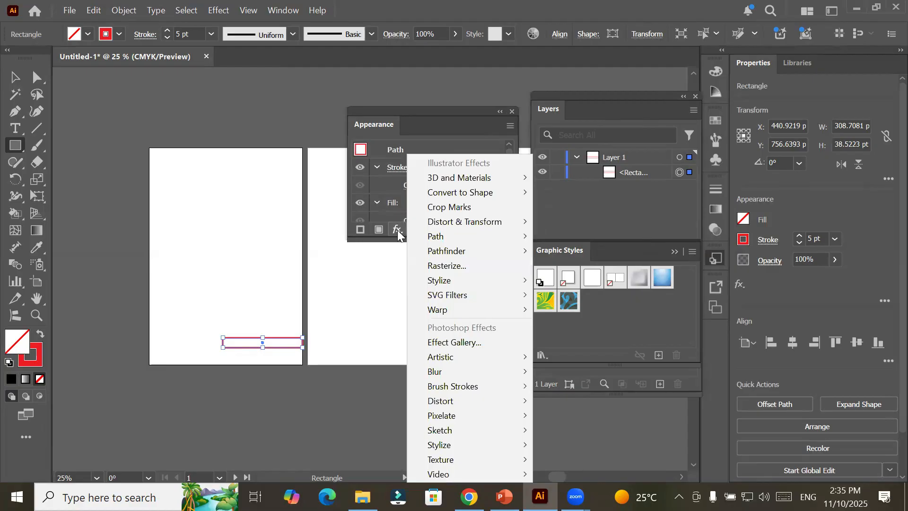
mouse_move(459, 226)
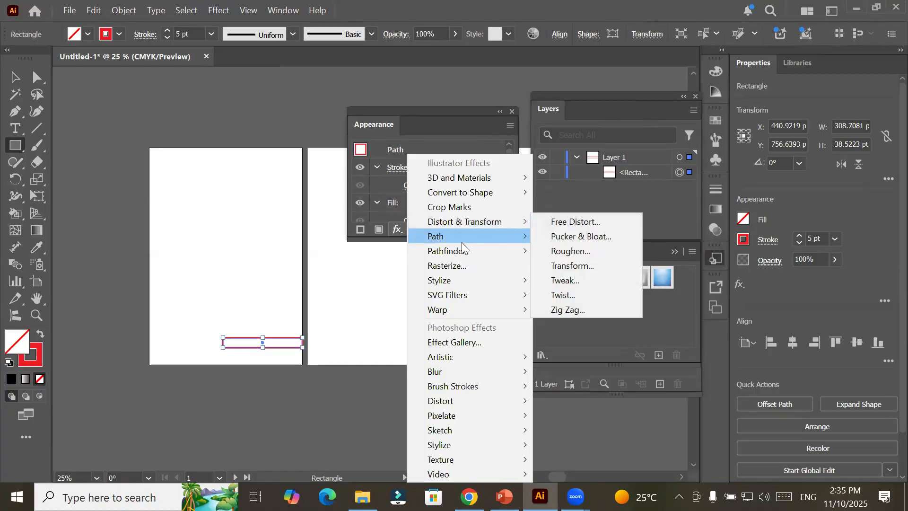
mouse_move(462, 242)
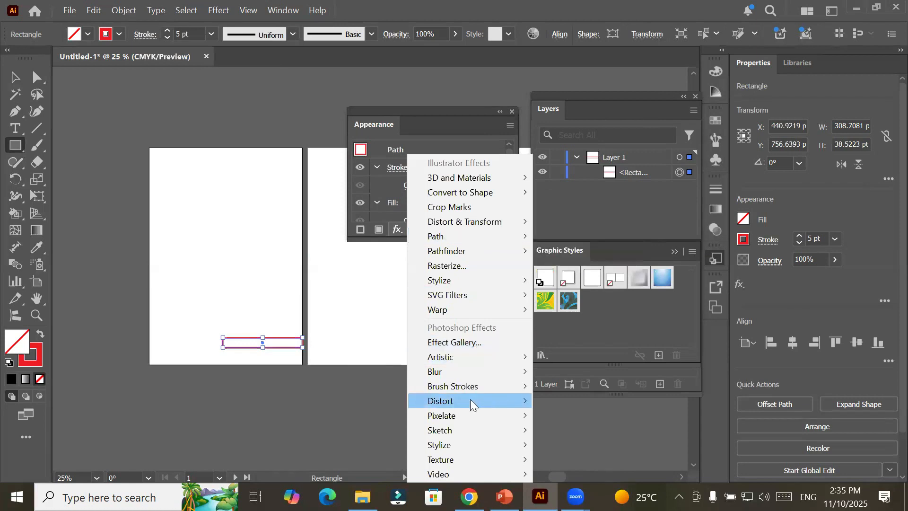
mouse_move(471, 402)
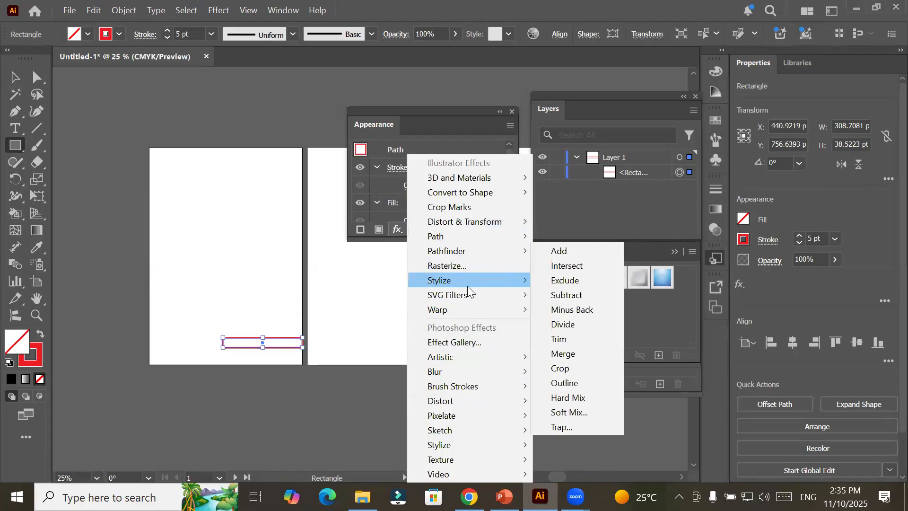
mouse_move(463, 363)
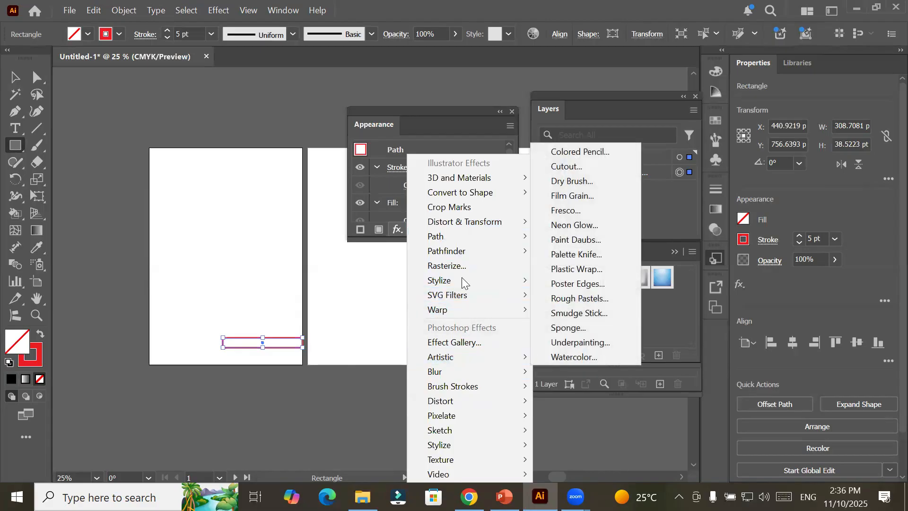
mouse_move(463, 196)
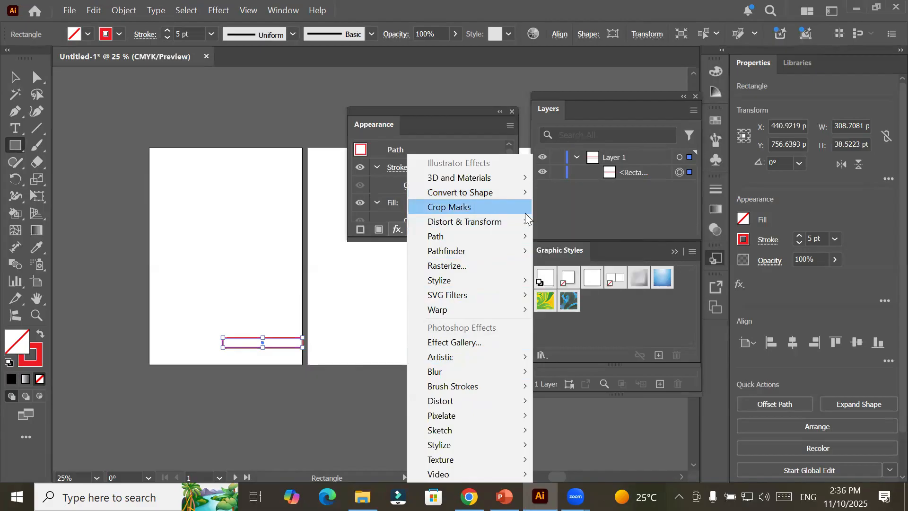
left_click(541, 225)
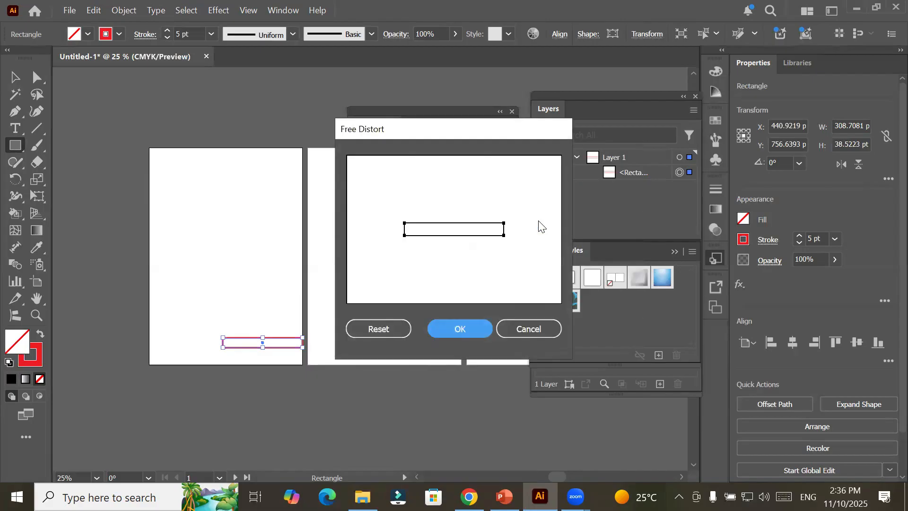
left_click(529, 329)
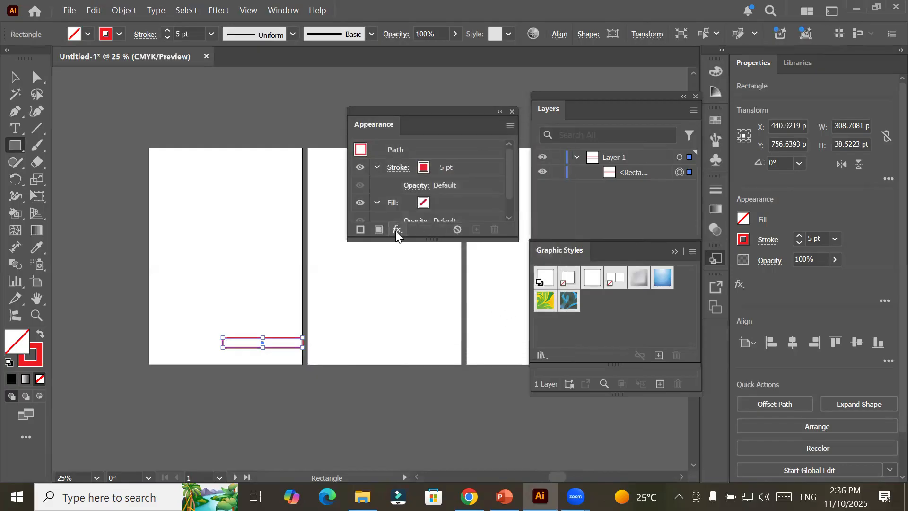
Step: Review the options of the Distort & Transform group's Transform effect for the rectangle without applying it
left_click(396, 230)
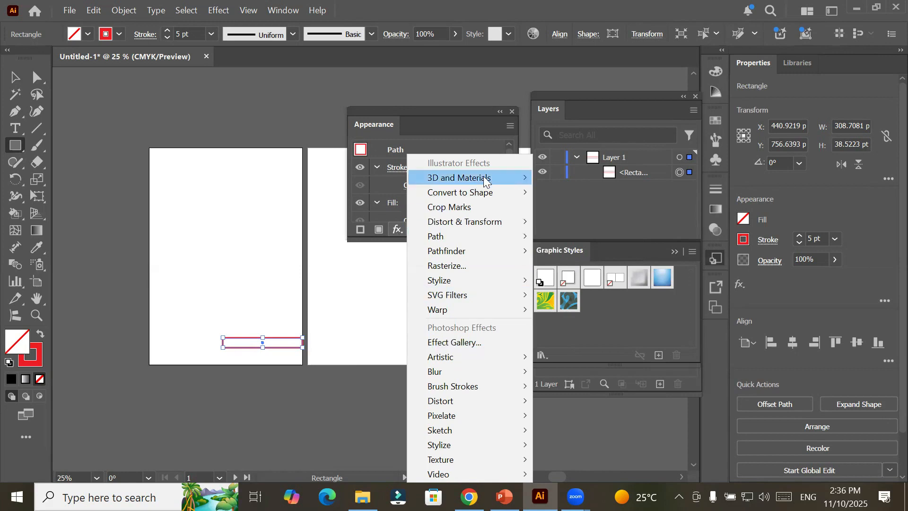
mouse_move(486, 182)
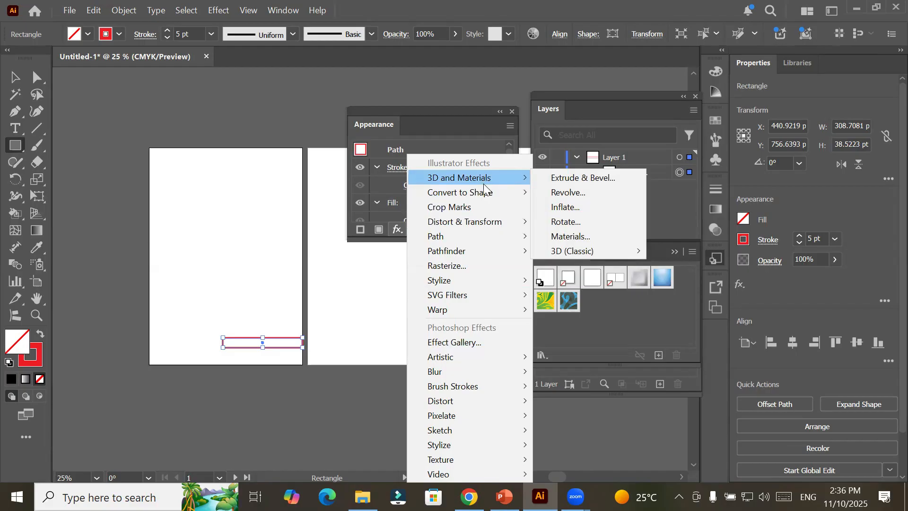
mouse_move(483, 222)
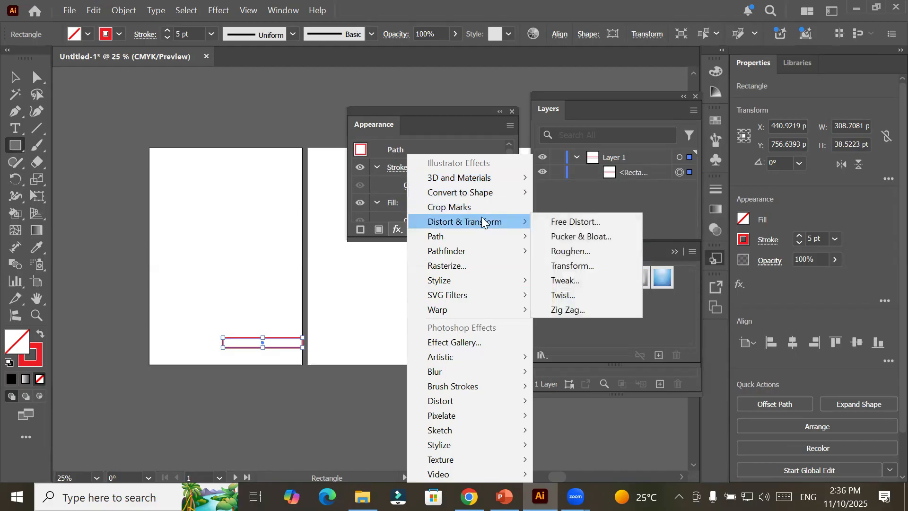
left_click(575, 266)
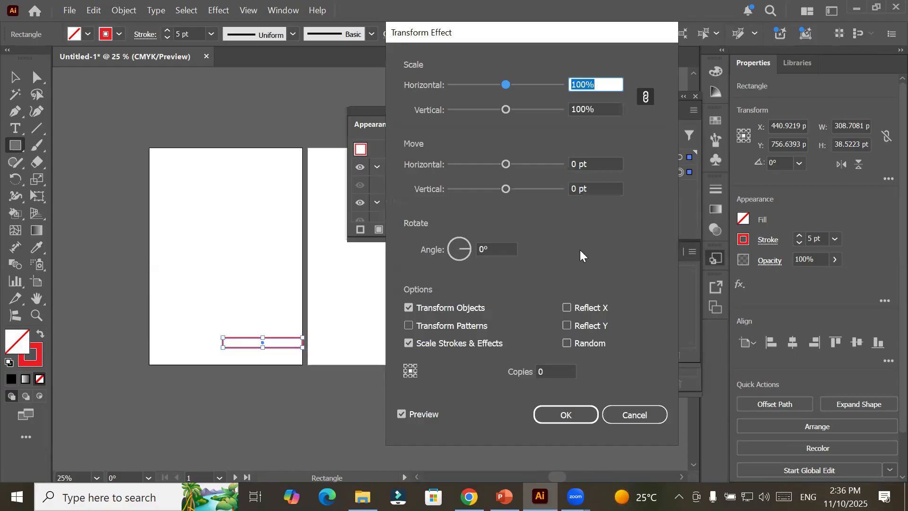
left_click(646, 418)
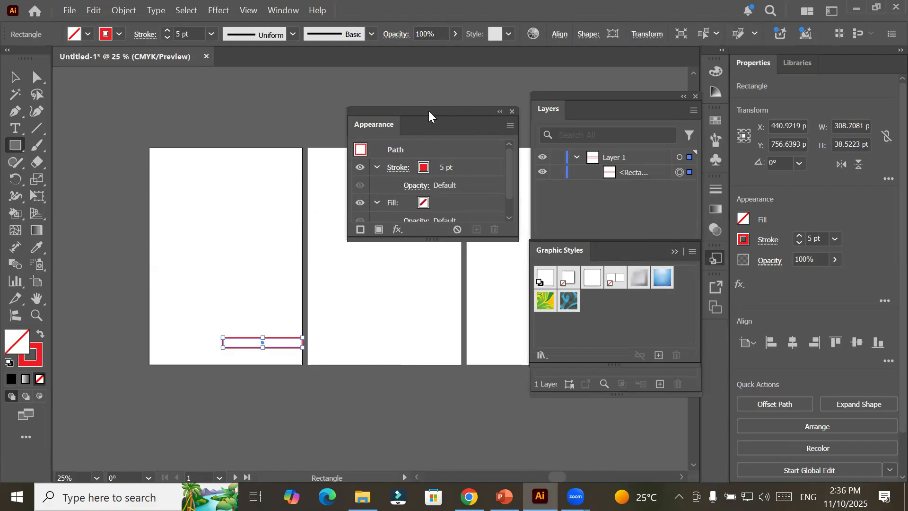
Step: Enlarge the rectangle to about 57 pt high and move it to the lower middle of the first artboard
left_click_drag(428, 111, 430, 72)
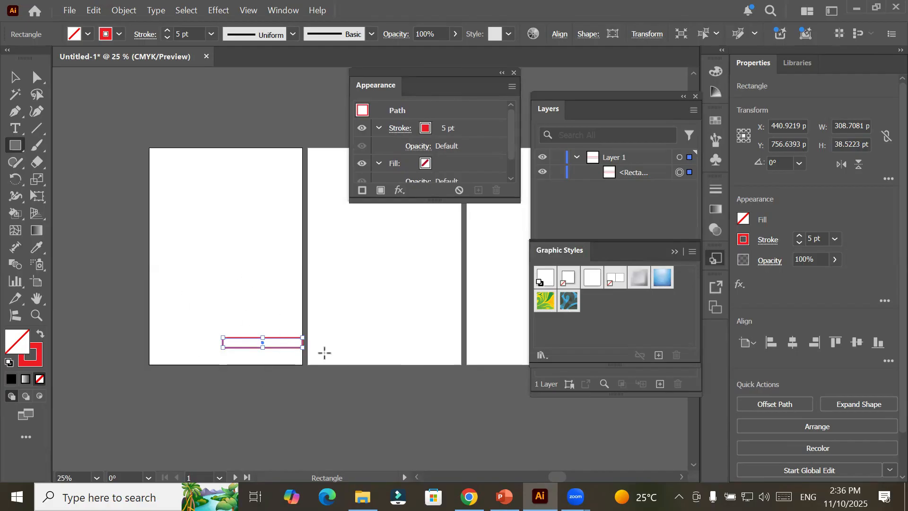
left_click(14, 77)
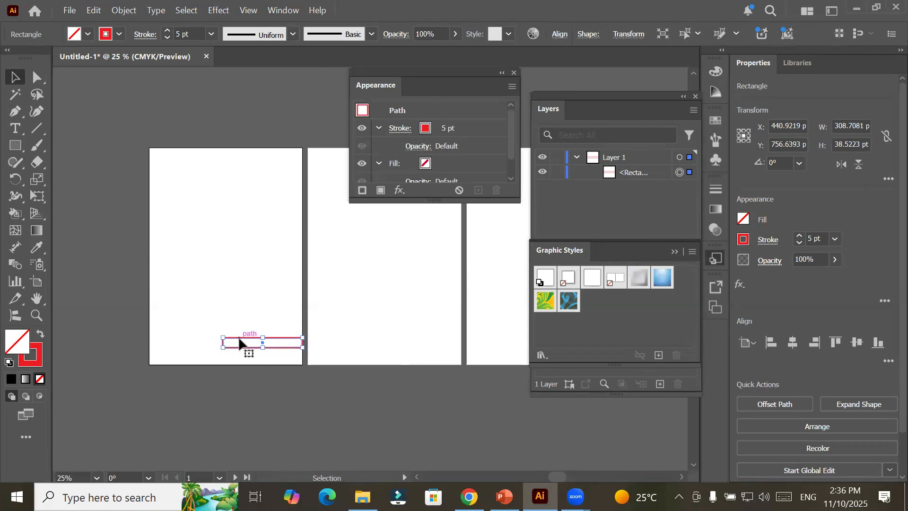
mouse_move(241, 337)
left_mouse_down()
mouse_move(204, 242)
mouse_move(225, 298)
mouse_move(225, 259)
mouse_move(273, 166)
mouse_move(208, 226)
mouse_move(252, 268)
mouse_move(204, 251)
mouse_move(247, 266)
mouse_move(180, 202)
mouse_move(321, 293)
mouse_move(239, 172)
mouse_move(297, 273)
left_mouse_up()
key("ctrl+z")
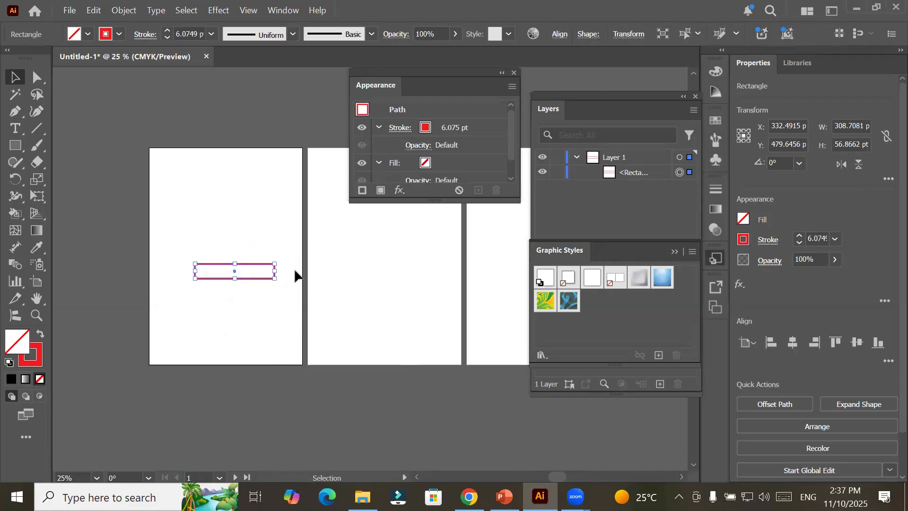
left_click_drag(223, 281, 221, 349)
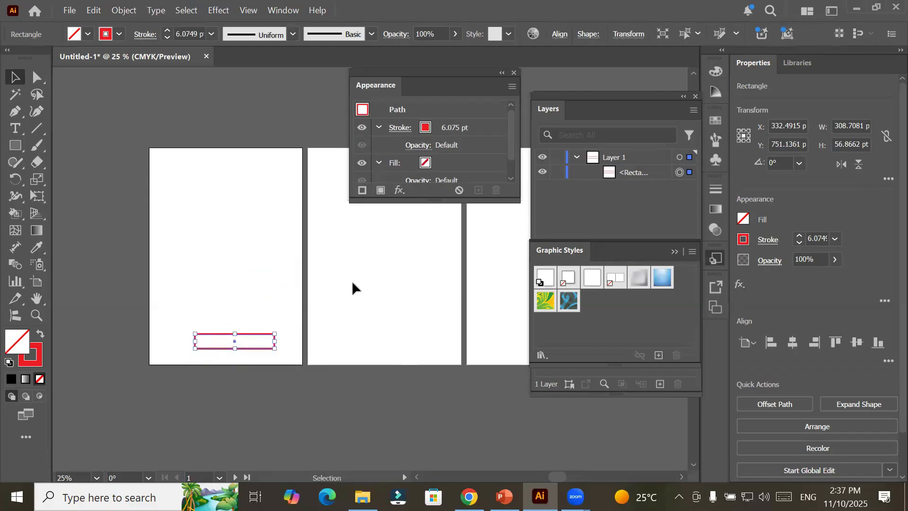
Step: Change the rectangle's stroke colour to CMYK Blue
left_click(400, 194)
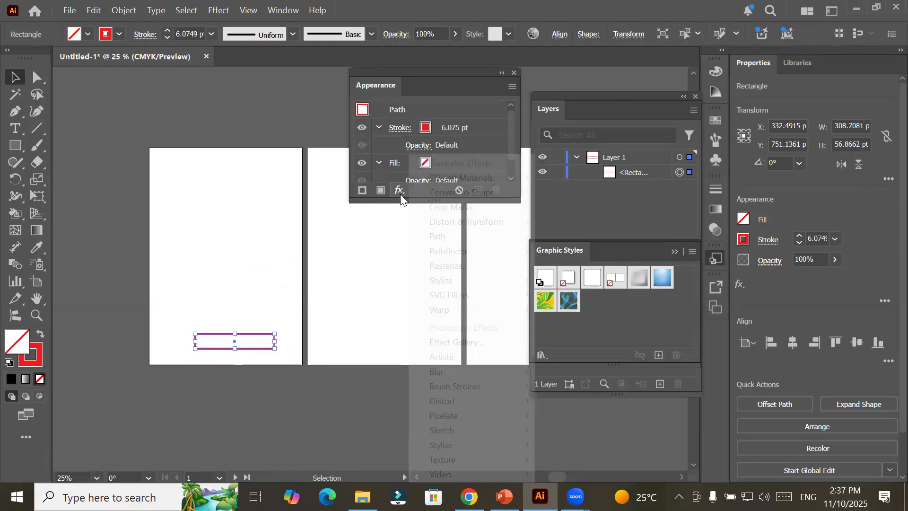
left_click(428, 129)
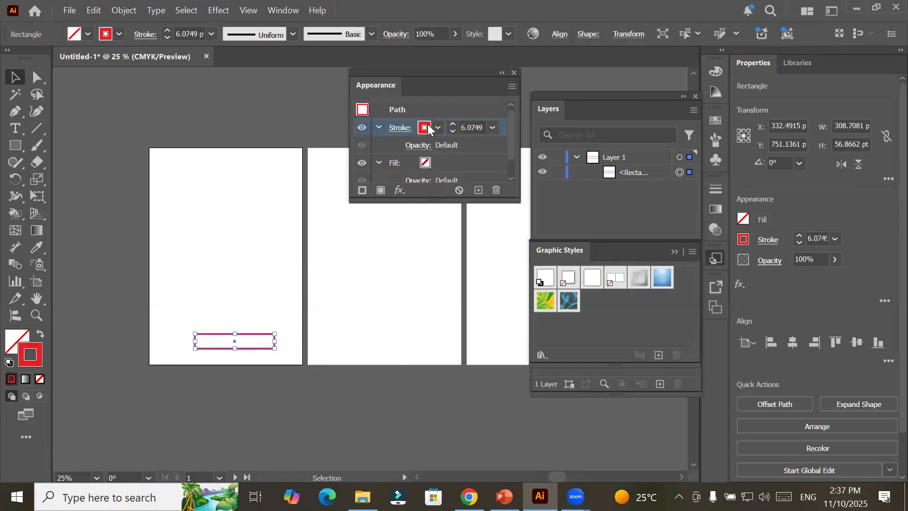
left_click(438, 128)
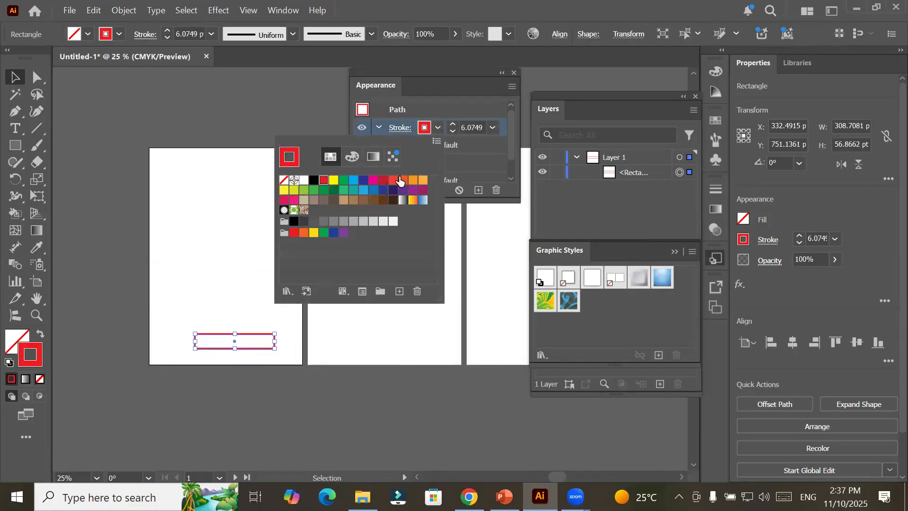
left_click(363, 181)
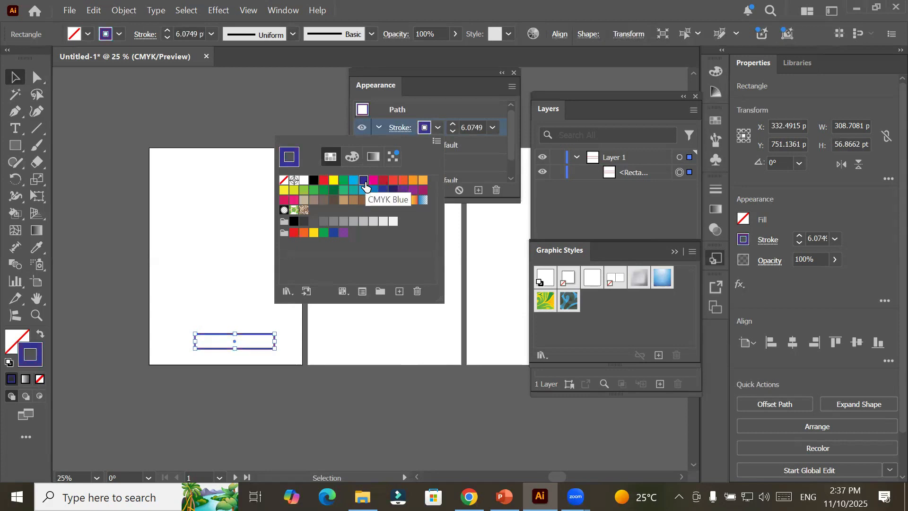
Step: Set the rectangle's stroke weight to 8 pt
left_click(452, 125)
left_click(451, 125)
left_click(452, 124)
left_click(451, 125)
left_click(452, 125)
left_click(452, 124)
left_click(451, 129)
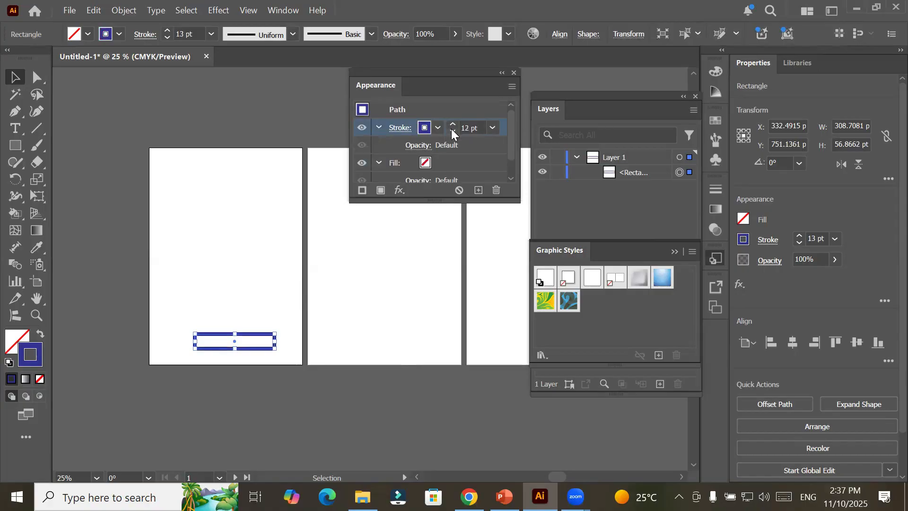
left_click(451, 129)
left_click(451, 129)
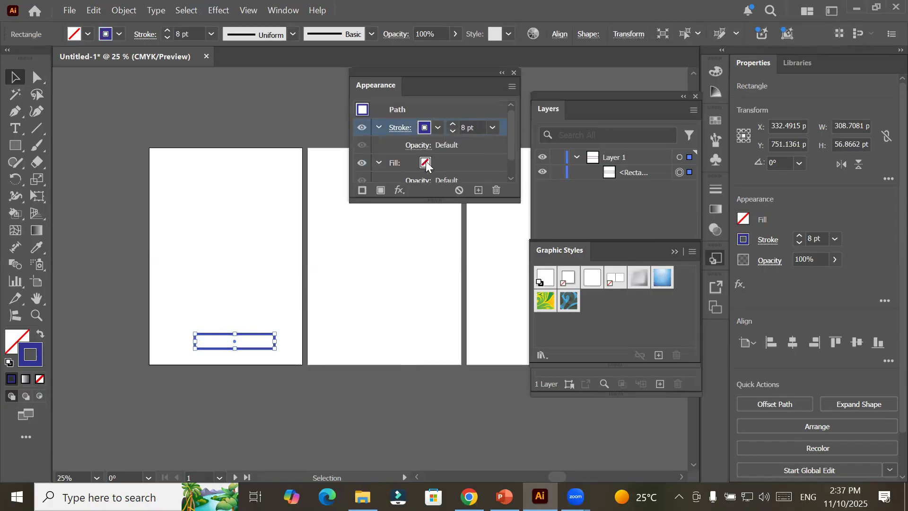
Step: Try a cyan fill on the rectangle and return the fill to None
left_click(425, 161)
left_click(433, 160)
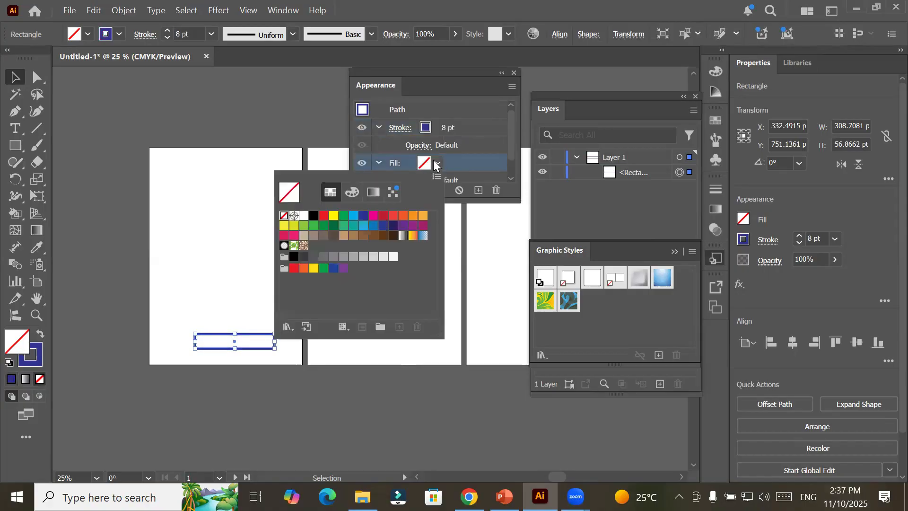
left_click(363, 217)
left_click(354, 216)
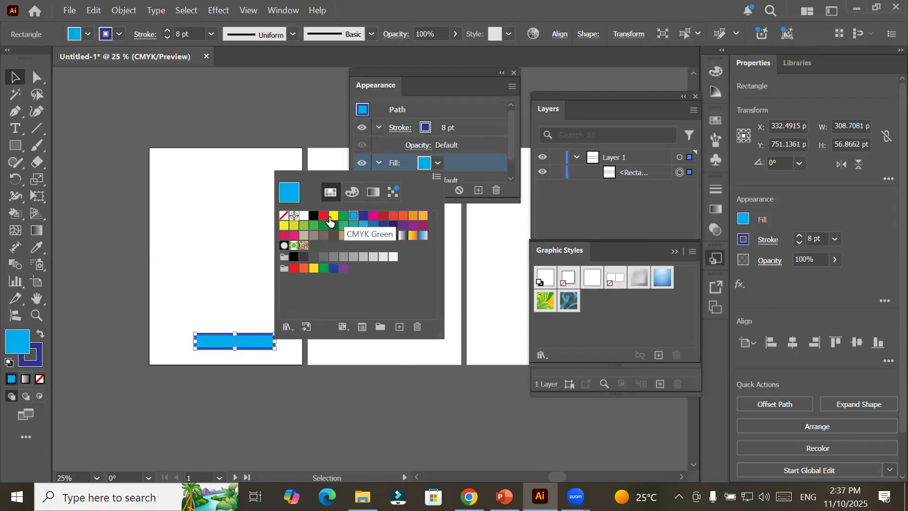
left_click(284, 216)
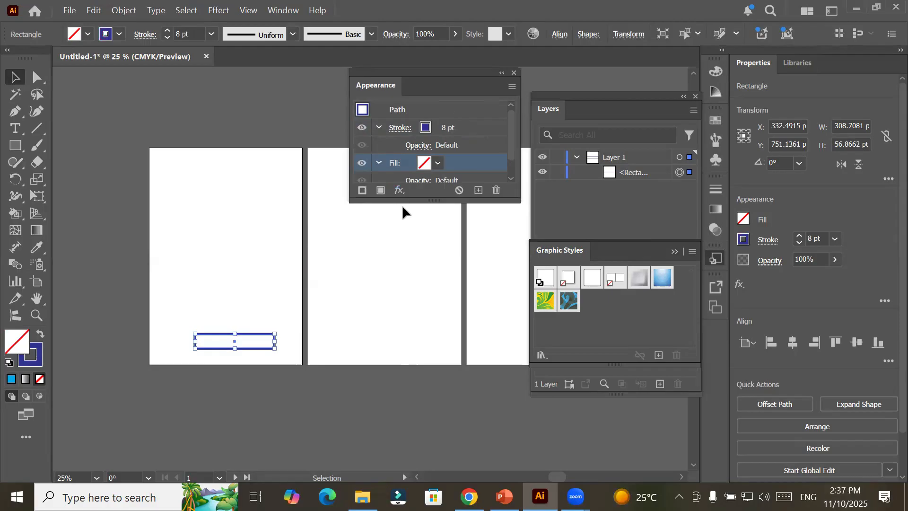
Step: Make the Appearance panel taller and start a Transform effect on the rectangle's fill with a 15° rotation angle
left_click_drag(408, 199, 419, 269)
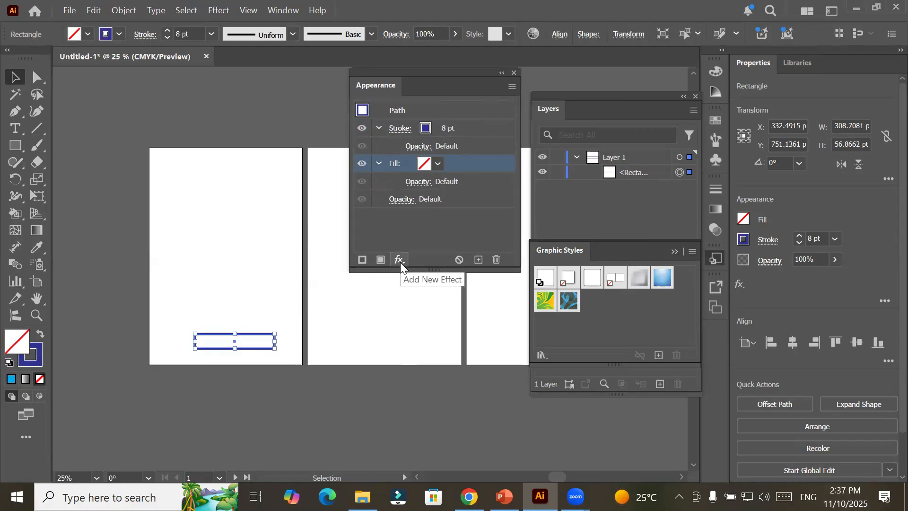
left_click(399, 260)
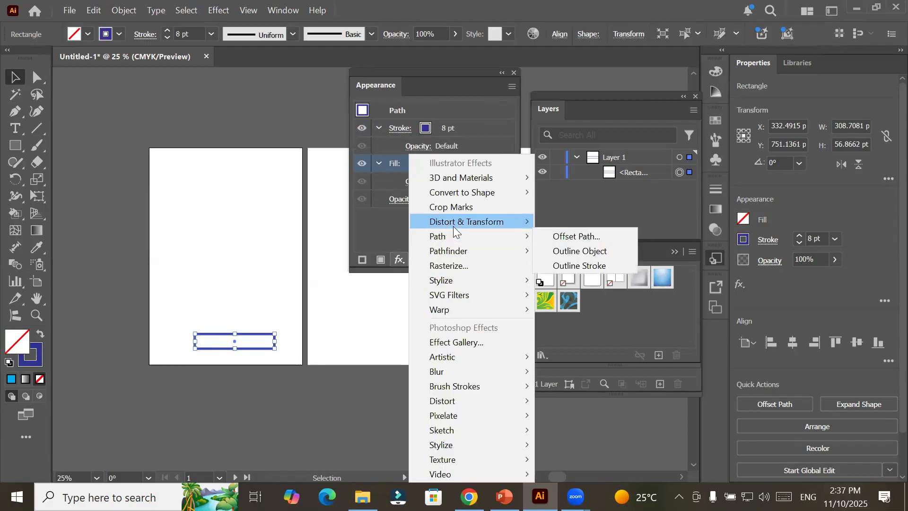
mouse_move(453, 226)
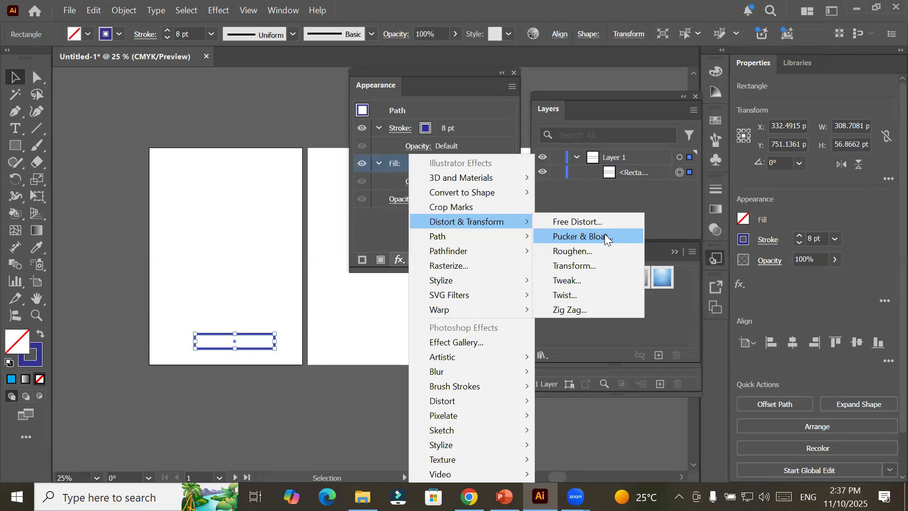
left_click(605, 265)
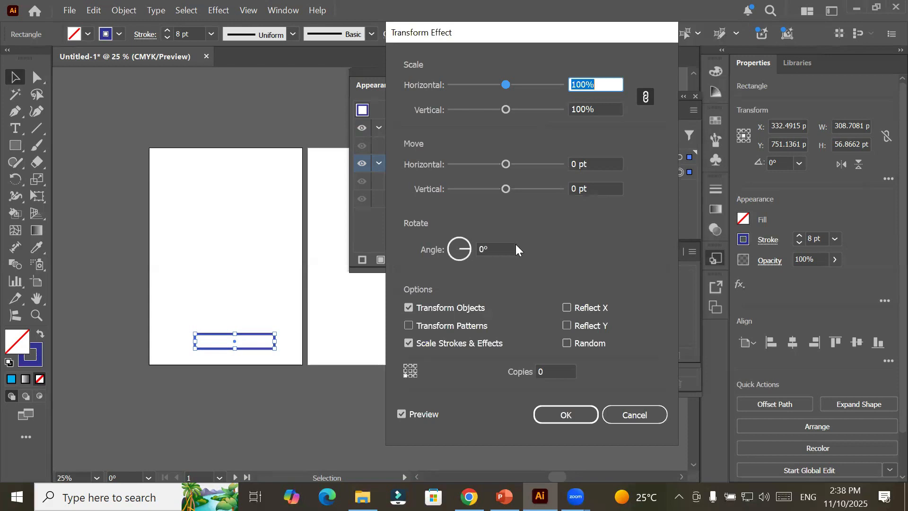
left_click(501, 249)
key("Up")
key("Up")
key("Up")
key("Up")
key("Up")
key("Up")
key("Up")
key("Up")
key("Up")
key("Up")
key("Up")
key("Up")
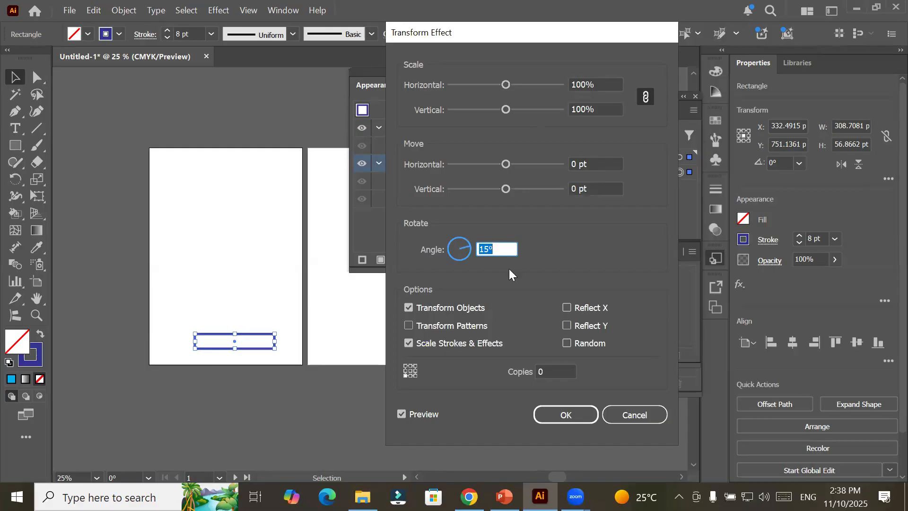
Step: Apply the Transform effect with 10 copies and shift the rectangle about 20 pt to the left
left_click(546, 370)
key("Up")
key("Up")
key("Up")
key("Up")
key("Up")
key("Up")
key("Up")
key("Up")
key("Up")
key("Up")
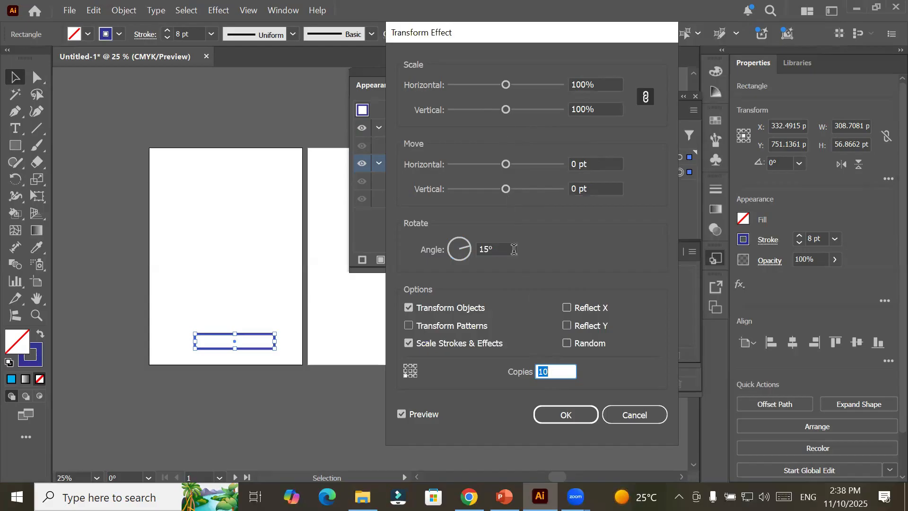
left_click(559, 417)
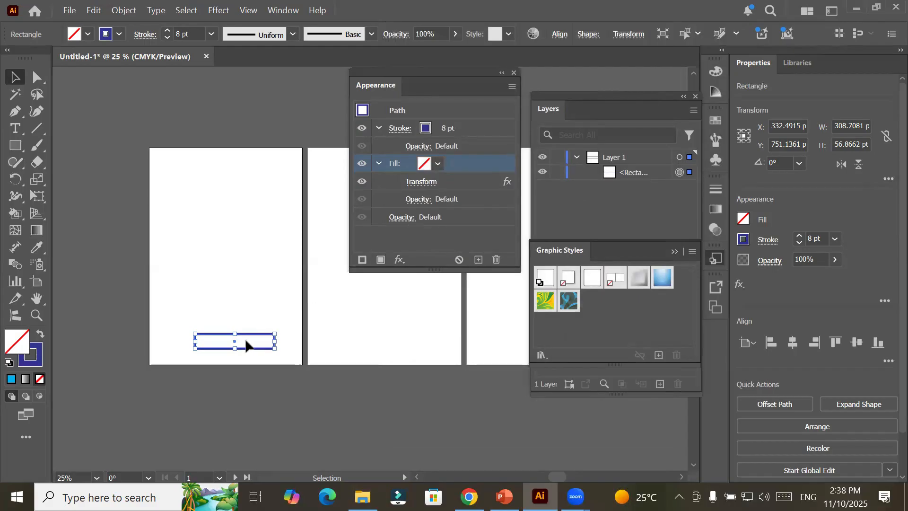
mouse_move(250, 337)
left_mouse_down()
mouse_move(263, 239)
mouse_move(253, 349)
mouse_move(246, 340)
left_mouse_up()
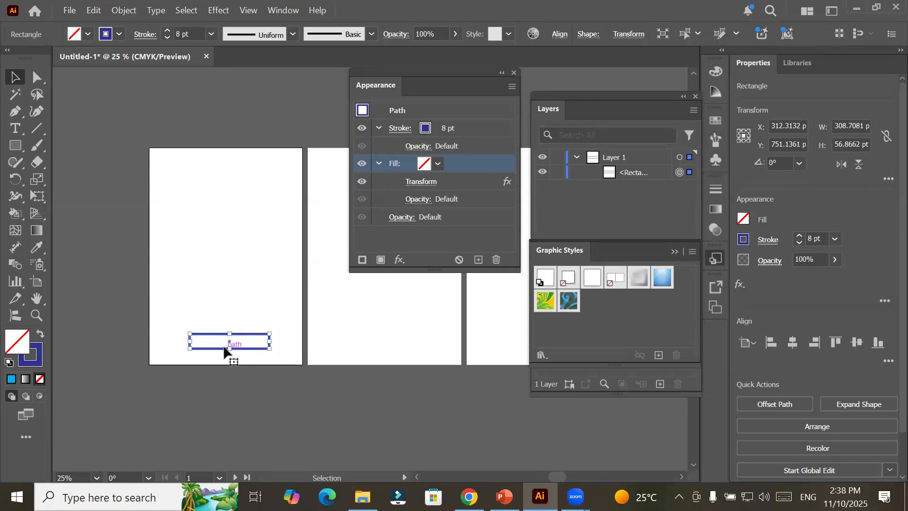
Step: Edit the rectangle's Transform effect to a centre reference point, 21 copies, 129% scale, and a move of 58 pt horizontally and 27 pt vertically
left_click(430, 185)
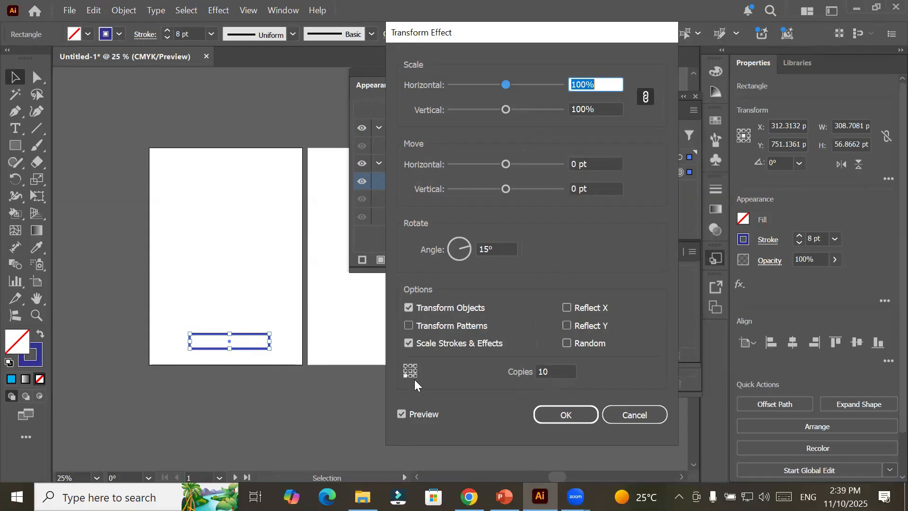
left_click(559, 373)
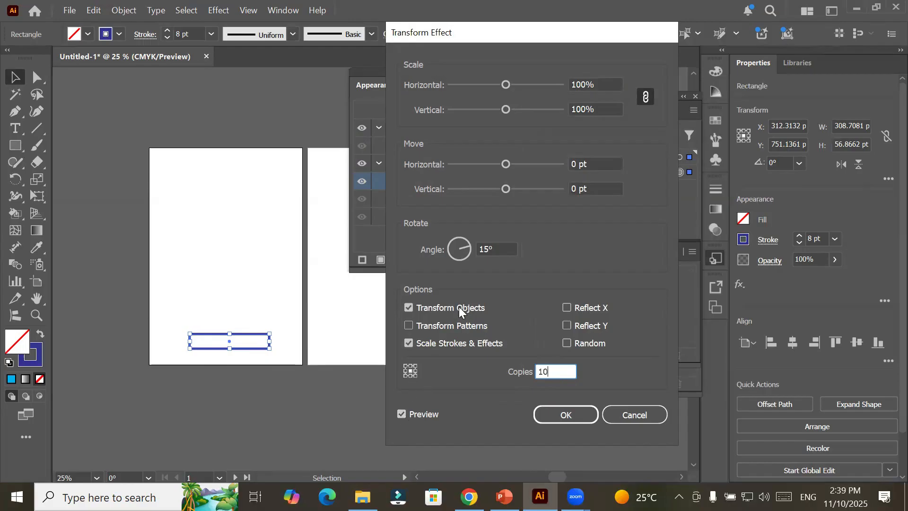
key("Up")
key("Up")
key("Up")
key("Up")
key("Up")
key("Up")
left_click_drag(506, 164, 522, 190)
left_click_drag(507, 110, 511, 98)
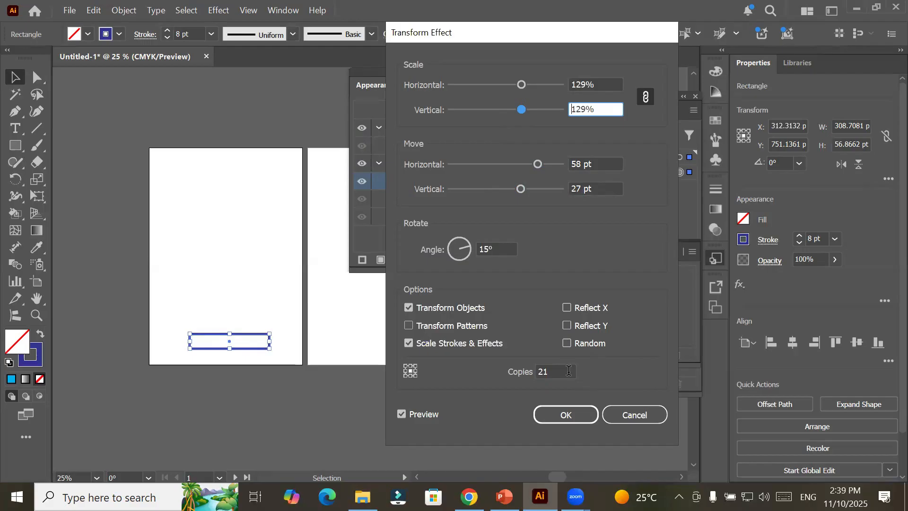
left_click(573, 420)
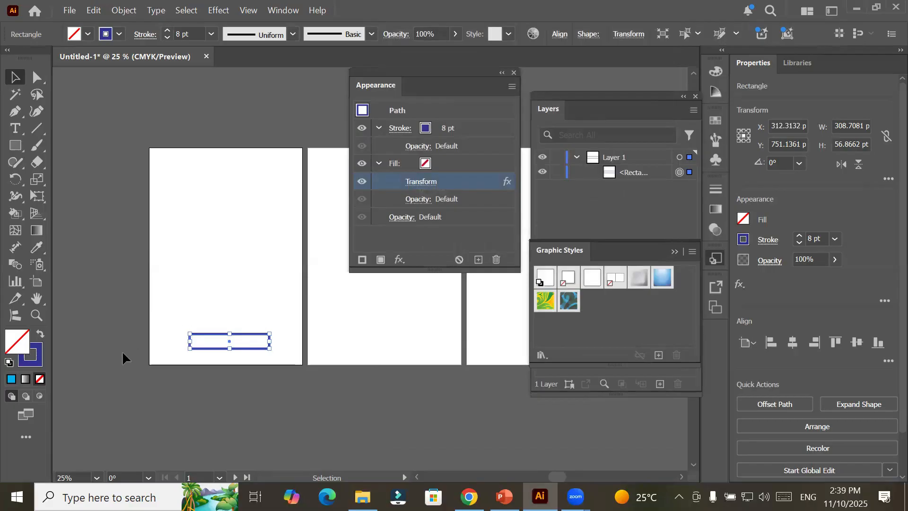
Step: Delete the rectangle and draw a nearly horizontal line about 266 pt long from the first artboard's centre towards its right edge
left_click_drag(215, 335, 215, 254)
key("Delete")
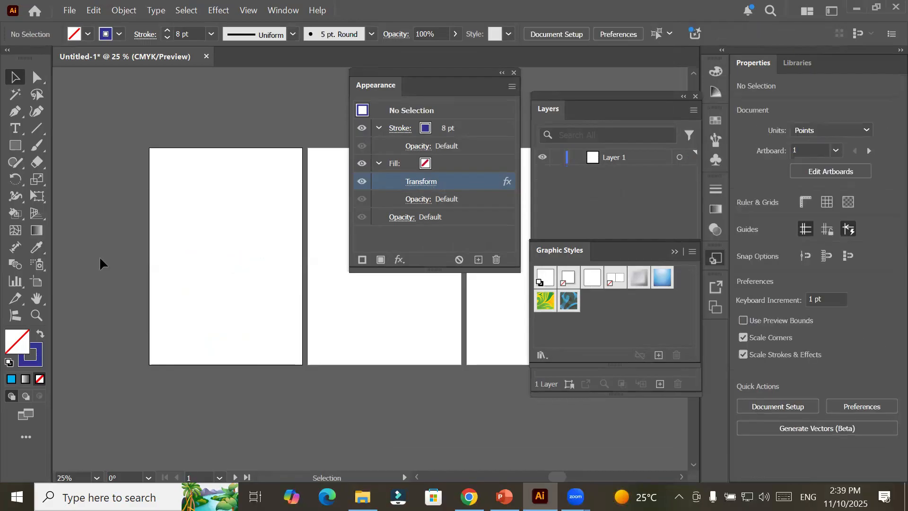
left_click(37, 131)
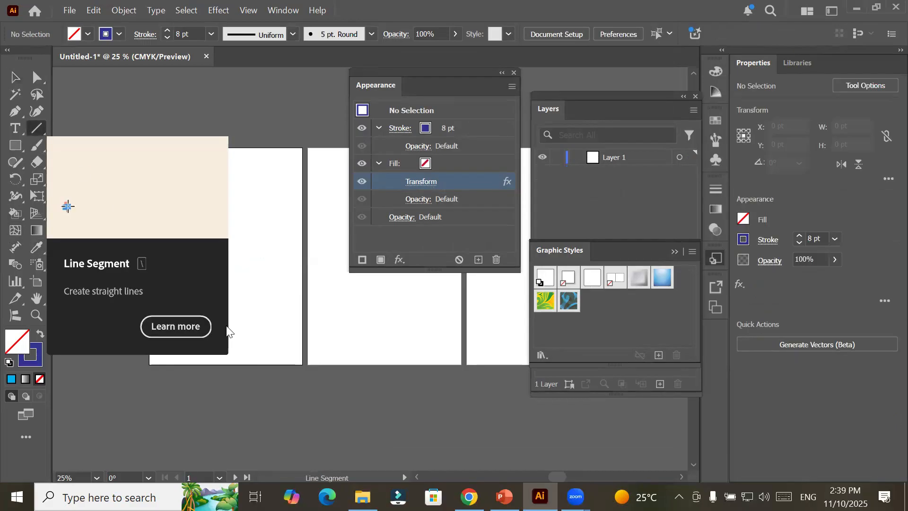
left_click_drag(229, 244, 299, 246)
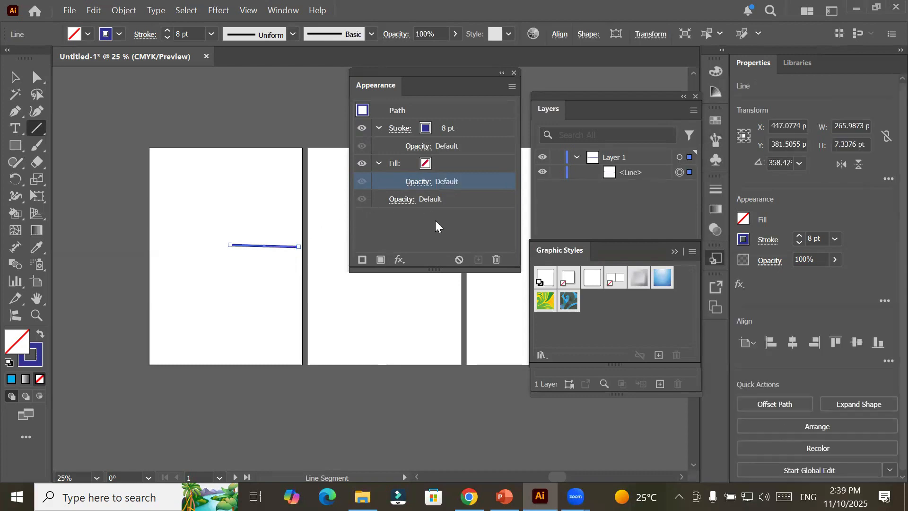
Step: Start a Transform effect for the line with preview on and 10 copies
left_click(399, 260)
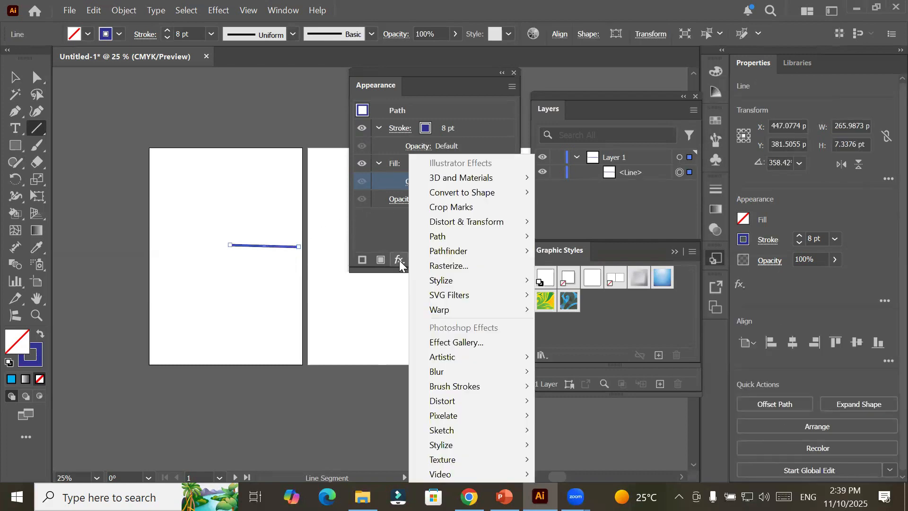
mouse_move(474, 220)
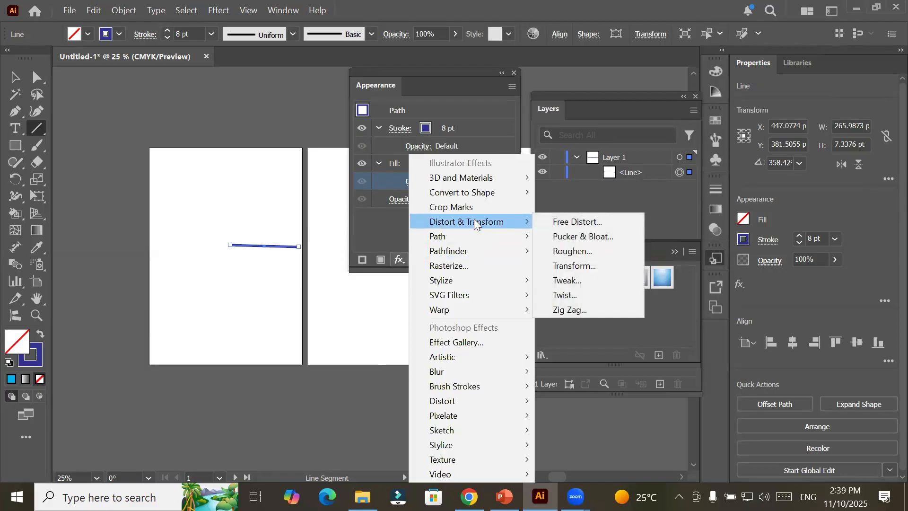
left_click(602, 268)
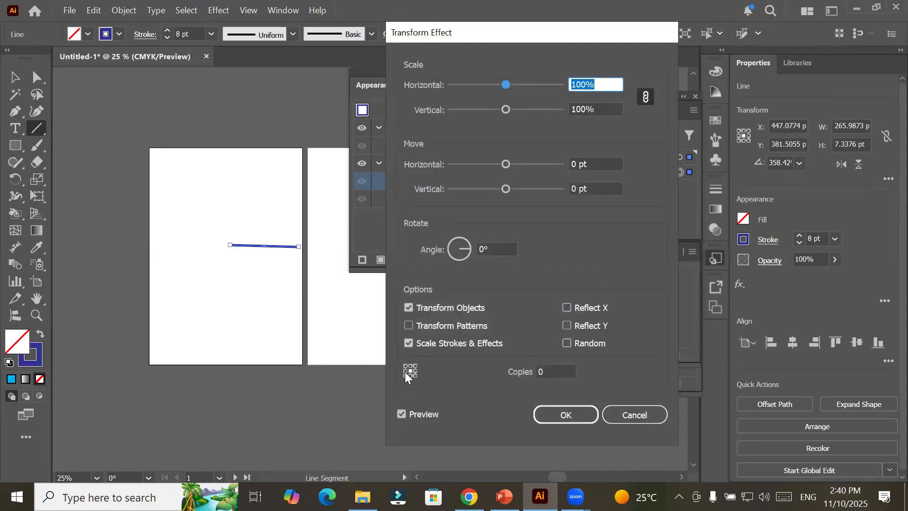
left_click(552, 370)
type("2")
key("Up")
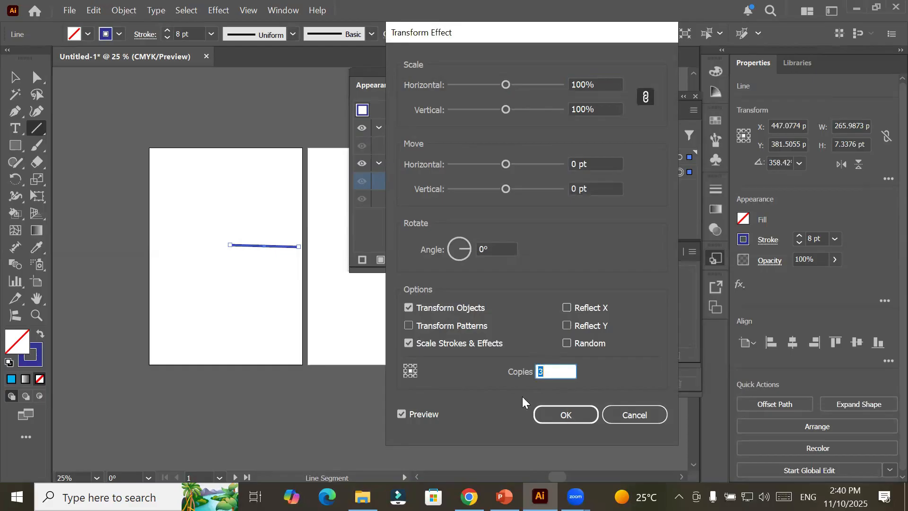
left_click(399, 415)
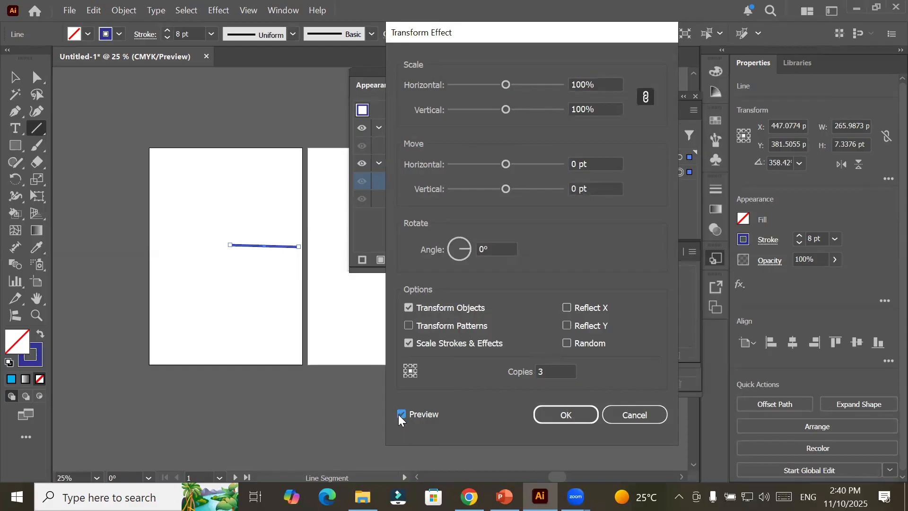
left_click(545, 368)
type("10")
double_click(547, 369)
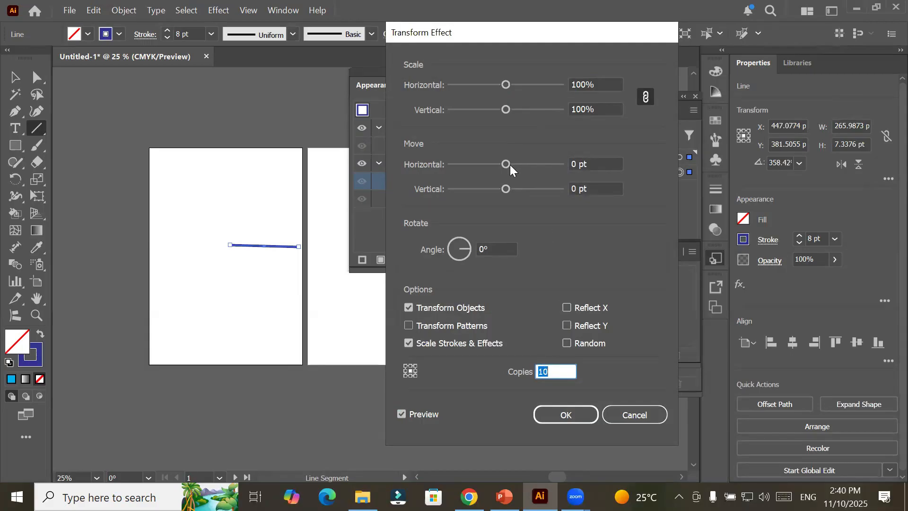
Step: Set the effect's horizontal move to 16 pt, adjust the rotation angle, and apply the Transform effect to the line
left_click_drag(507, 164, 516, 163)
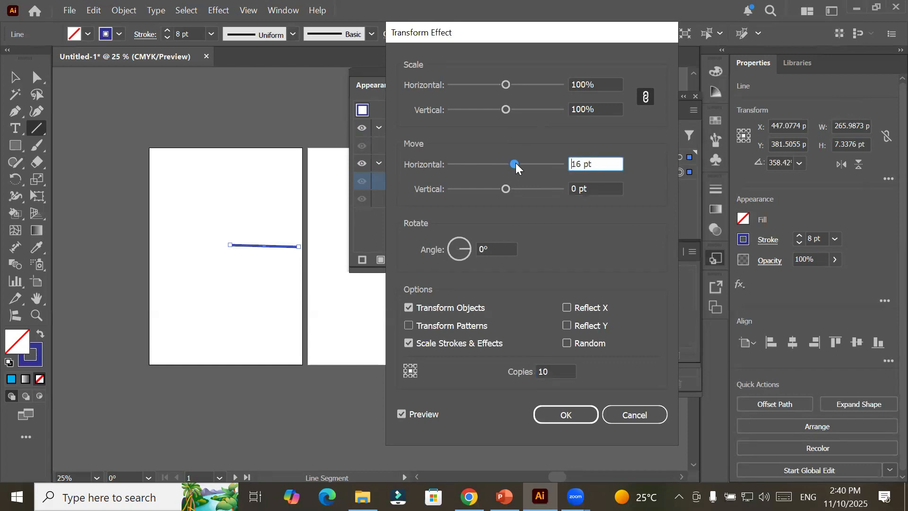
left_click(498, 251)
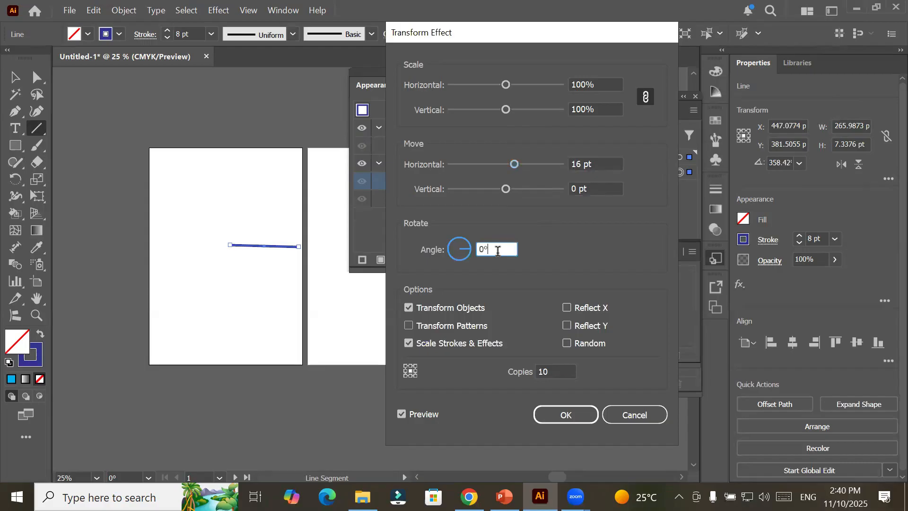
scroll(498, 251, "up", 8)
left_click(539, 411)
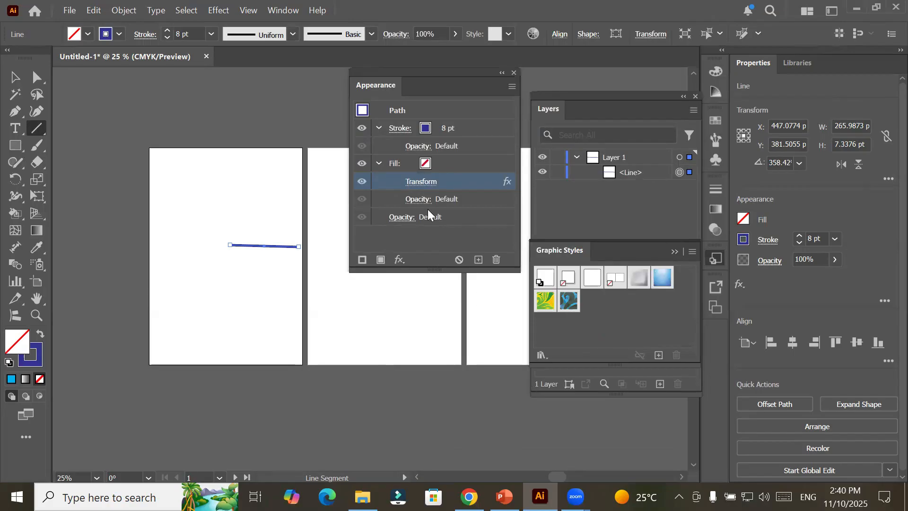
Step: Close the practice document without saving its changes
left_click(70, 10)
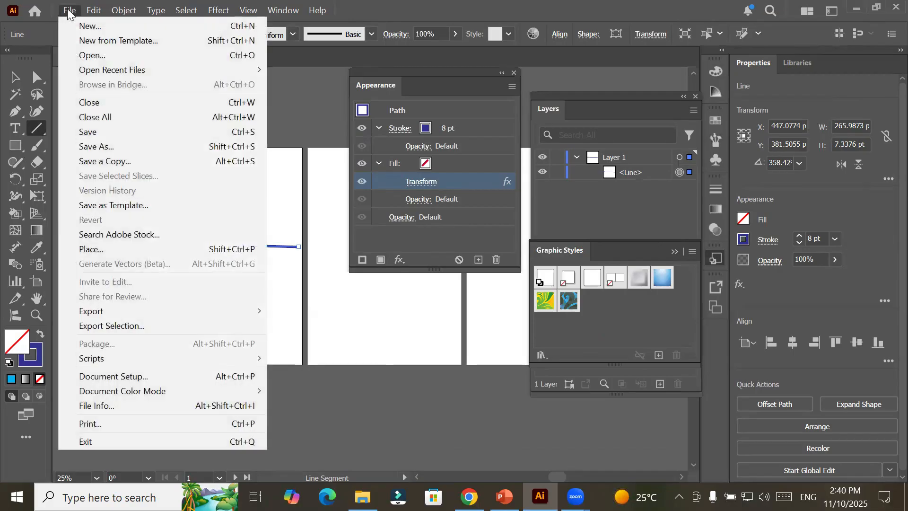
left_click(102, 103)
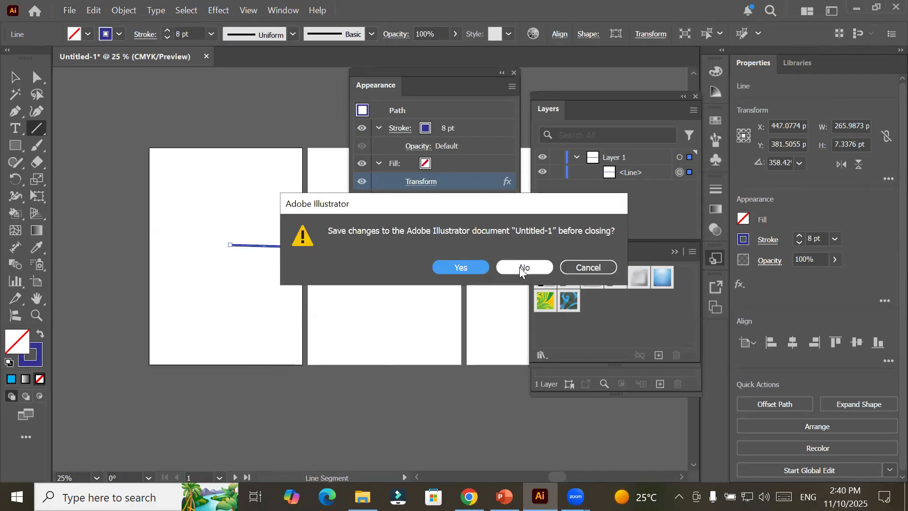
left_click(520, 267)
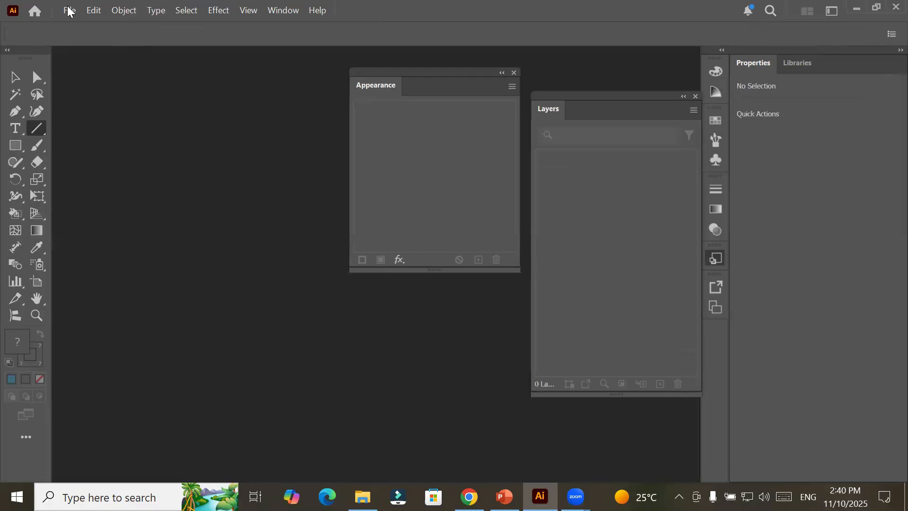
Step: Create a new document from the recent A4 preset, 210 x 297 mm
left_click(72, 14)
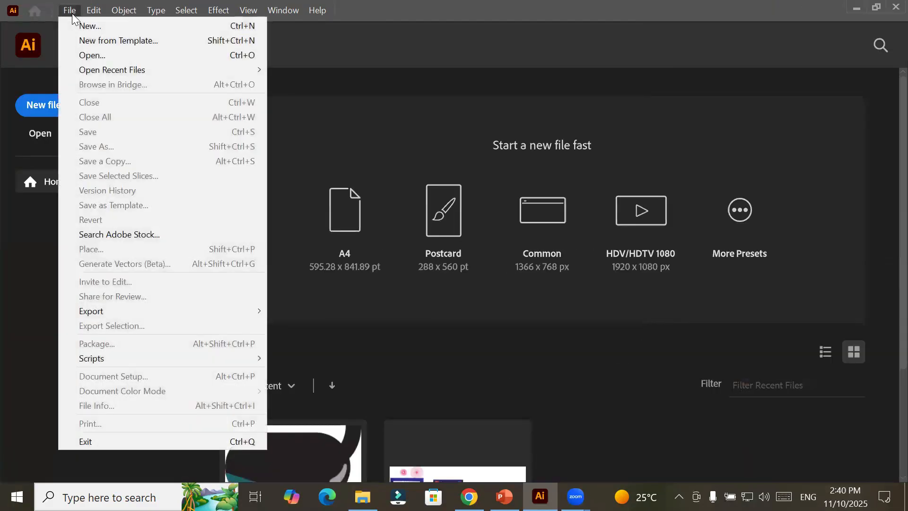
left_click(88, 26)
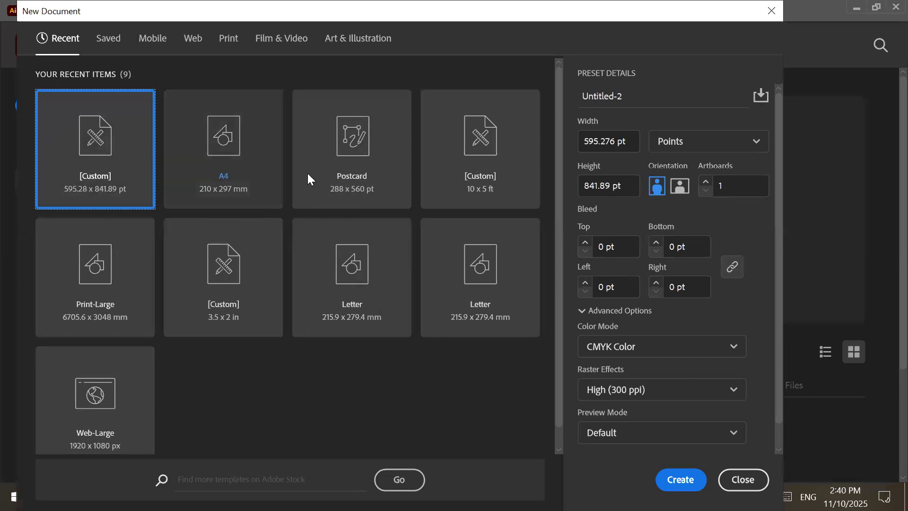
left_click(255, 156)
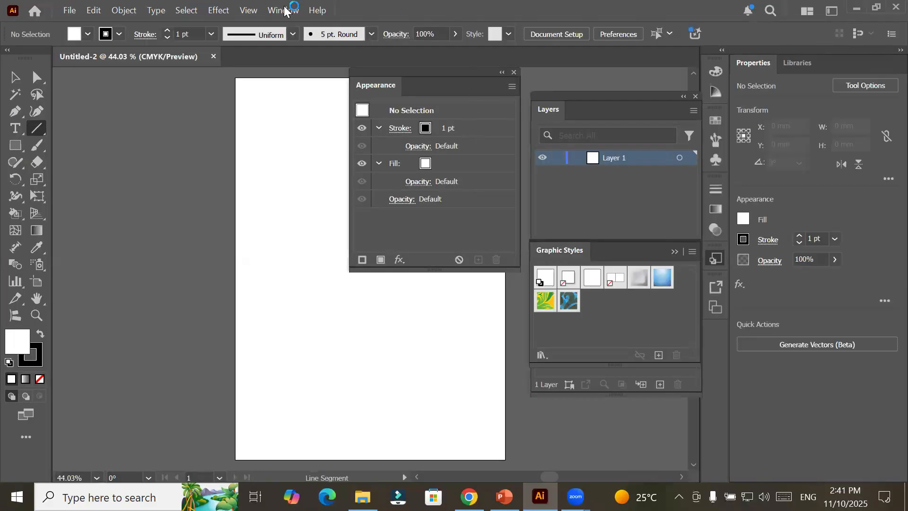
Step: Reset the Essentials Classic workspace to its default layout
left_click(281, 10)
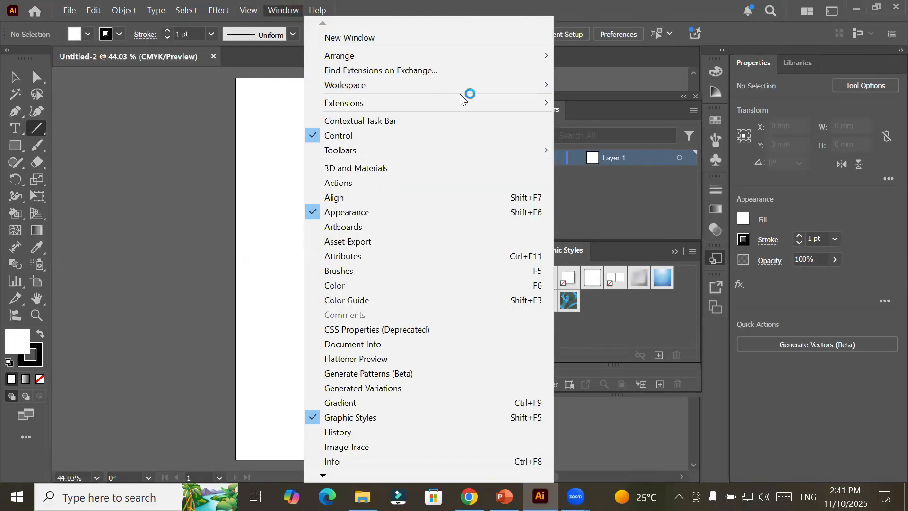
mouse_move(507, 93)
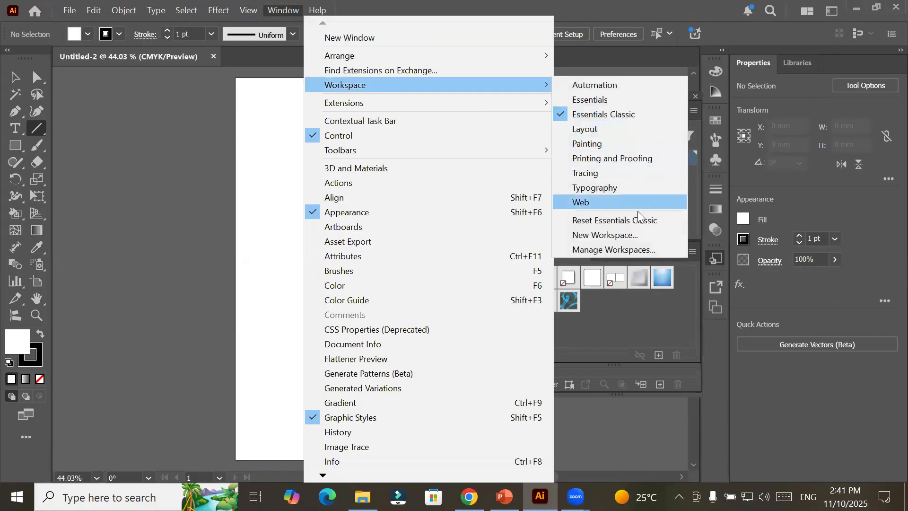
left_click(633, 225)
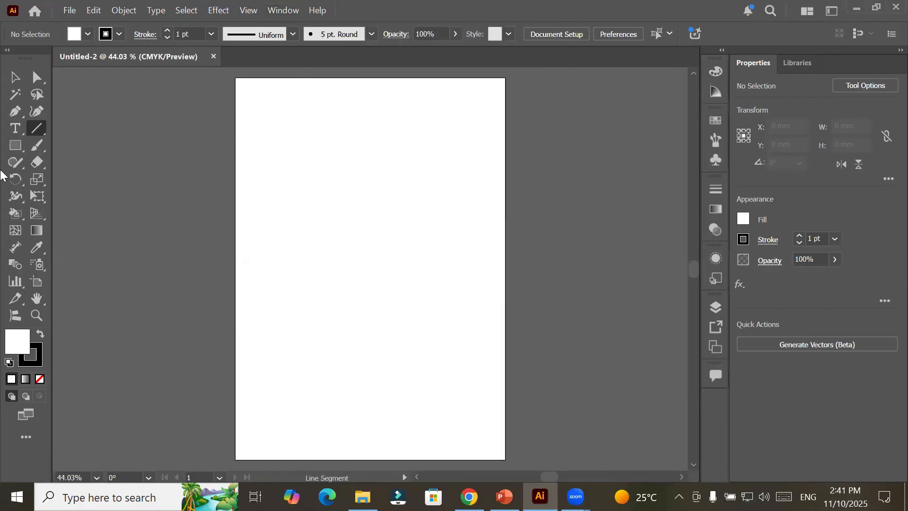
Step: Draw a rectangle about 83 mm wide and 13 mm high on the lower part of the artboard, with no fill
left_click(15, 146)
left_click_drag(333, 364, 441, 381)
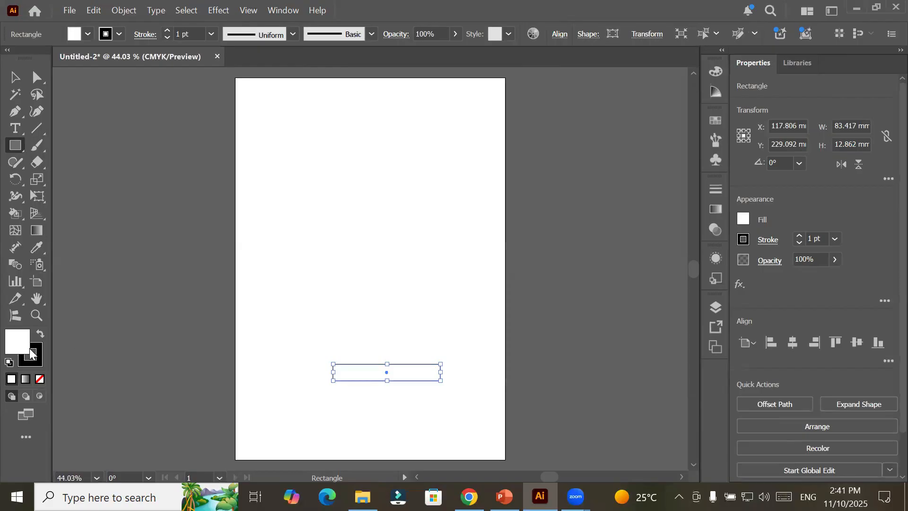
left_click(87, 33)
left_click(9, 86)
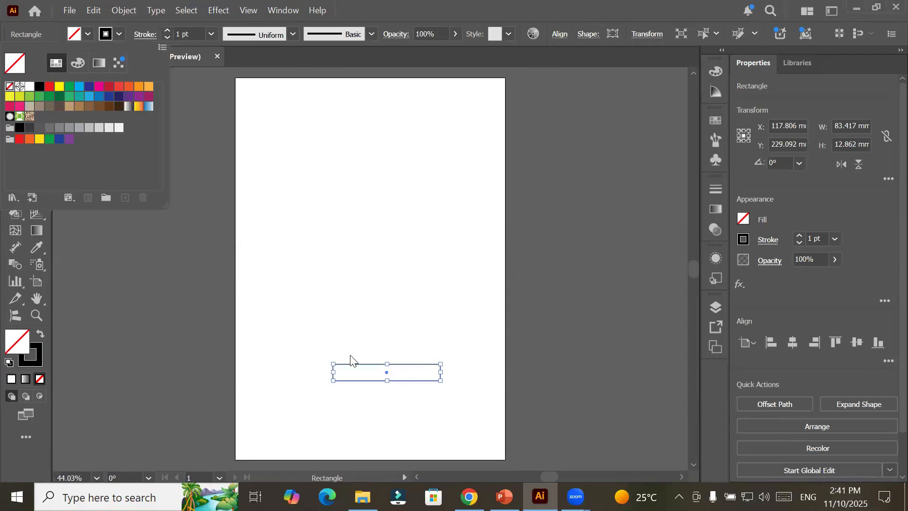
Step: Start a Transform effect for the rectangle with the reference point at its bottom-left corner
left_click(136, 12)
left_click(135, 12)
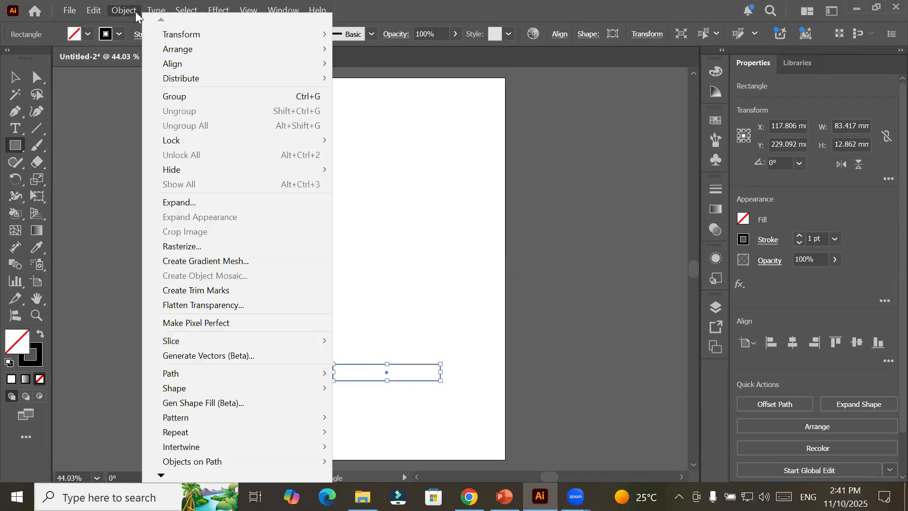
left_click(134, 14)
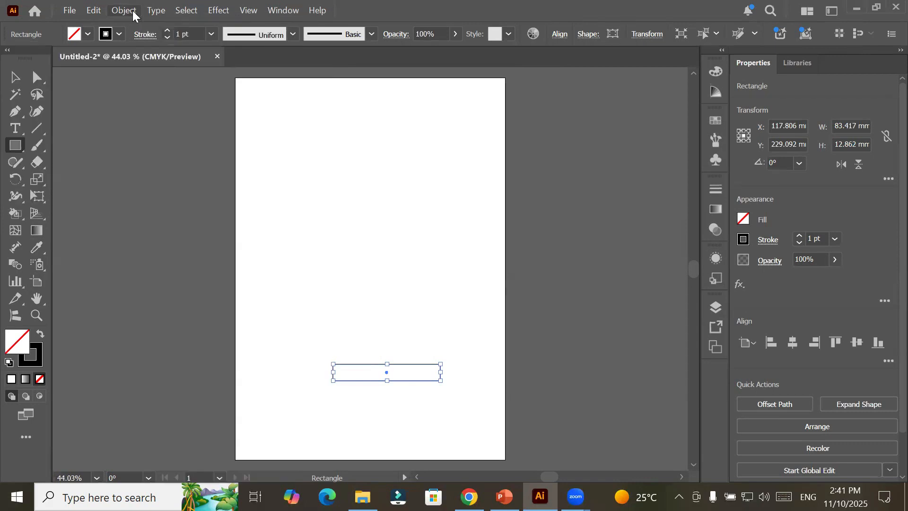
left_click(211, 13)
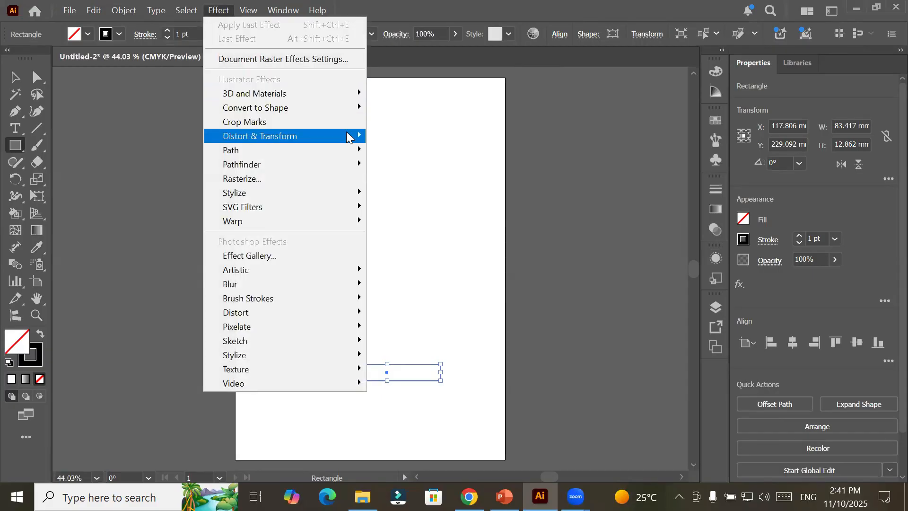
mouse_move(348, 137)
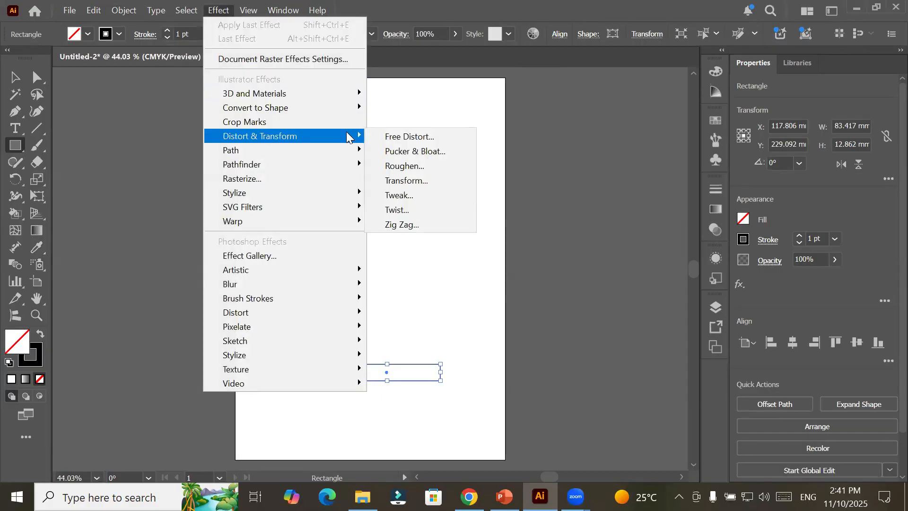
left_click(435, 181)
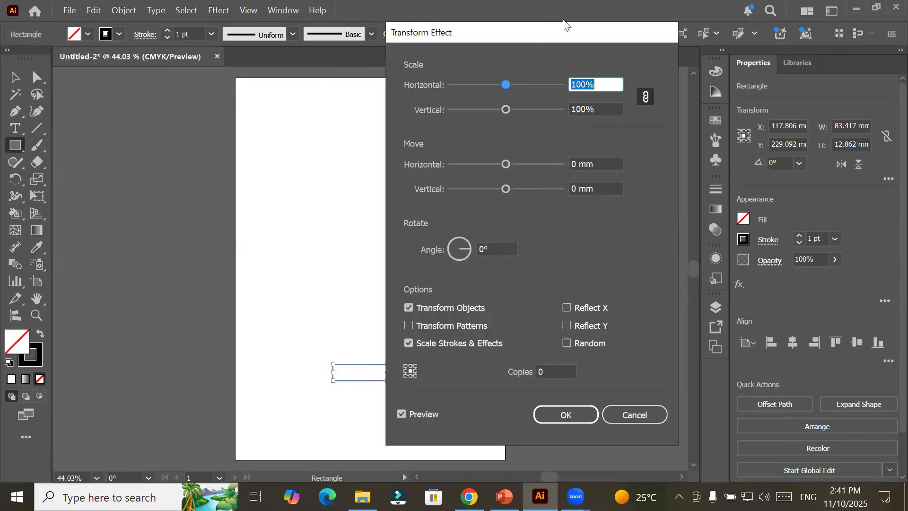
left_click_drag(529, 35, 627, 13)
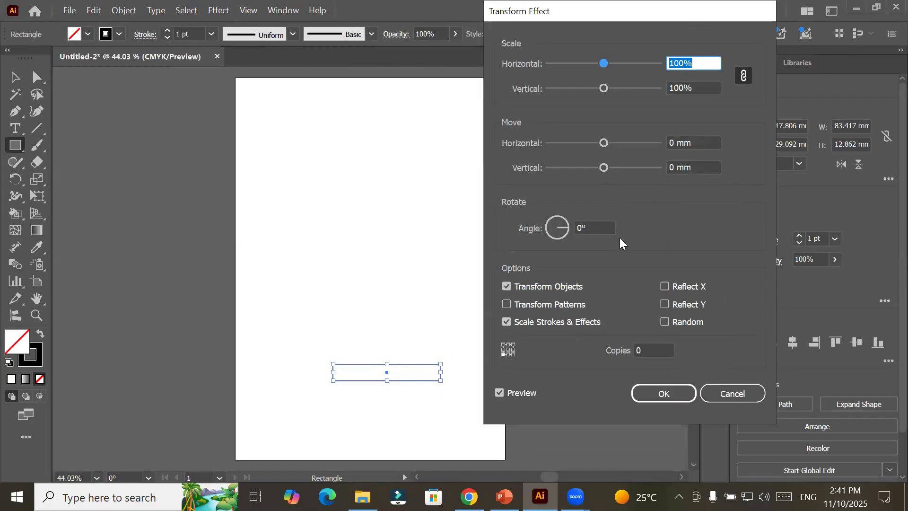
Step: Set the Transform effect to 10 copies, a horizontal move of about 6 mm, and a linked scale of 123%
left_click(643, 349)
type("3")
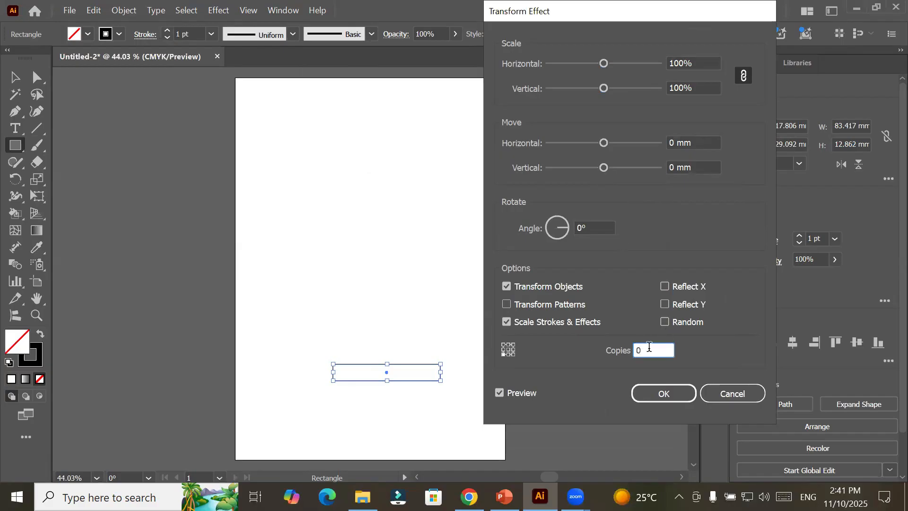
type("6")
key("Up")
key("Up")
key("Up")
key("Down")
key("Down")
left_click(654, 349)
key("Up")
left_click_drag(605, 143, 614, 142)
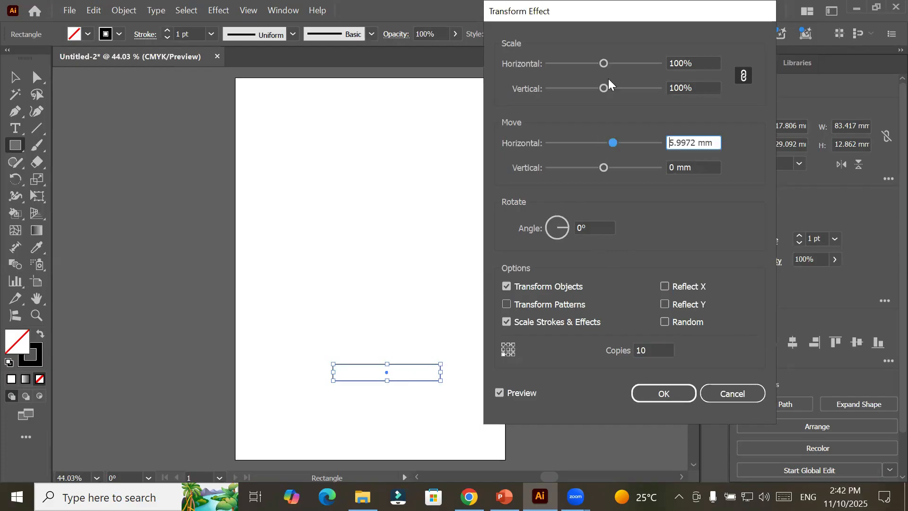
left_click_drag(604, 63, 617, 63)
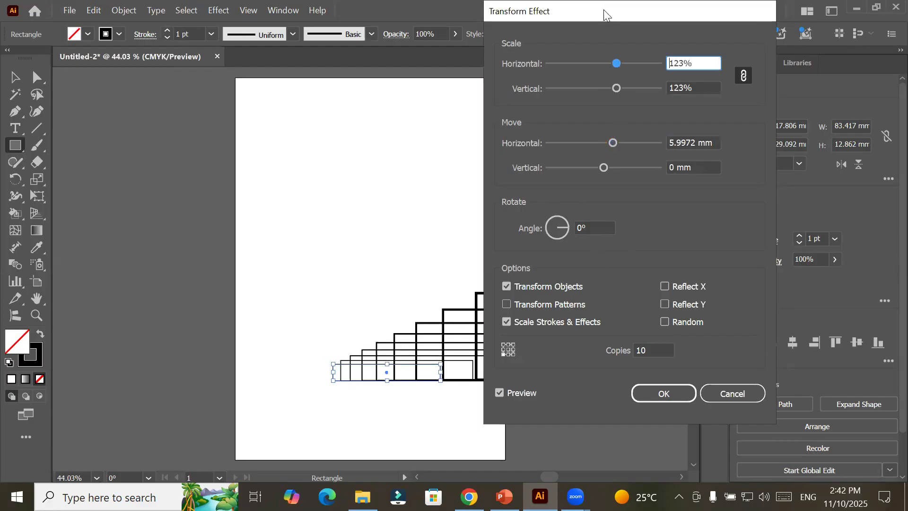
Step: Reduce the Transform effect's number of copies to 5, keeping the artwork preview uncovered
left_click_drag(604, 10, 656, 35)
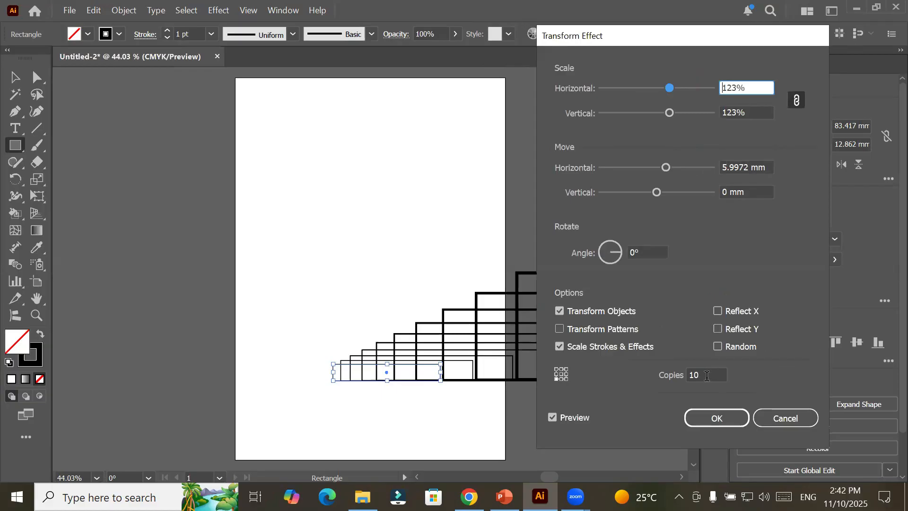
left_click(706, 376)
key("BackSpace")
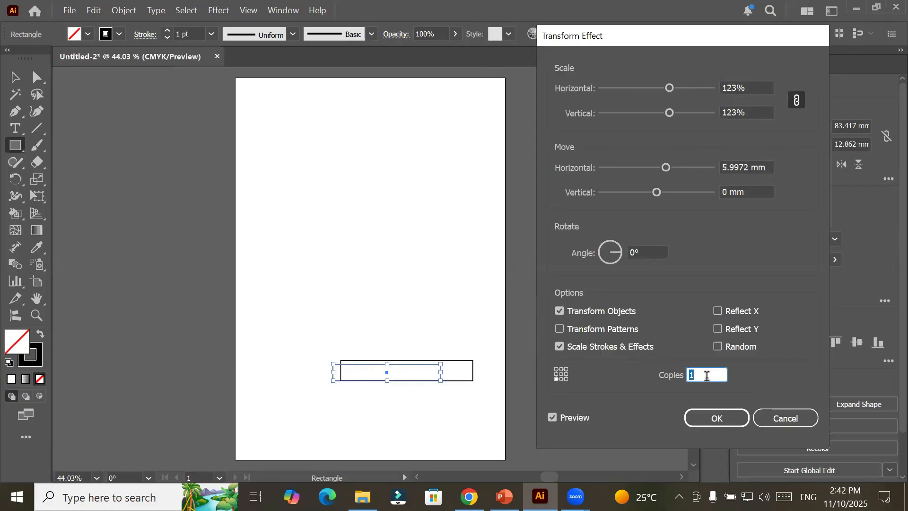
type("0")
key("Up")
key("Up")
key("Up")
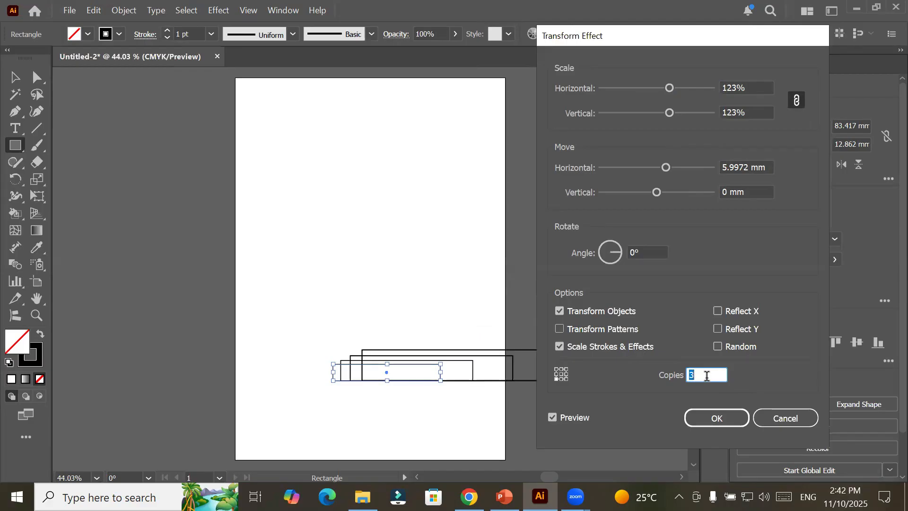
key("Up")
key("Up")
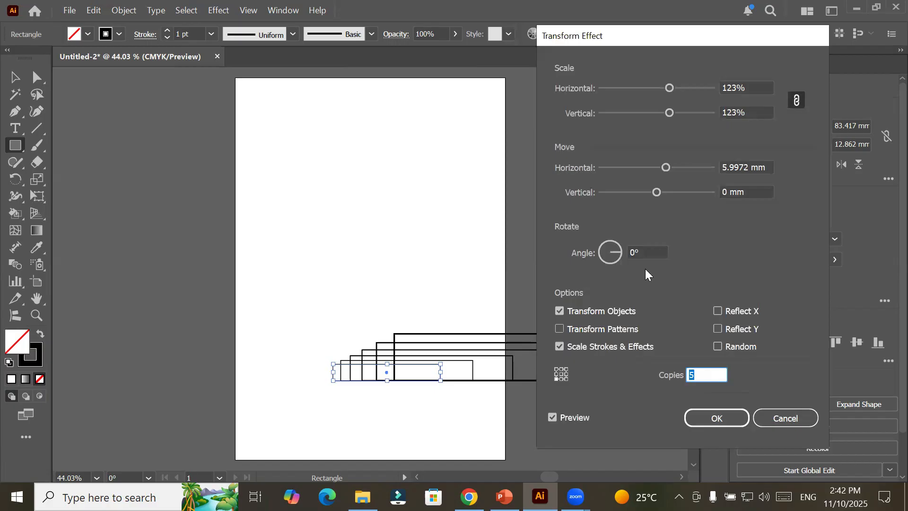
Step: Raise the Transform effect's rotation angle step by step to 18°
left_click(652, 252)
key("Up")
key("Up")
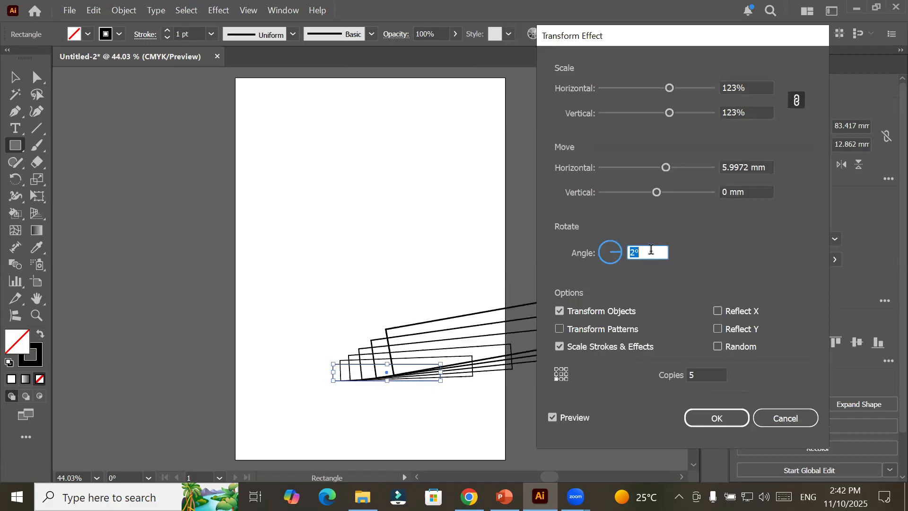
key("Up")
key("Up")
key("Up")
key("Up")
key("Up")
key("Up")
key("Up")
key("Up")
key("Up")
key("Up")
key("Up")
key("Up")
key("Up")
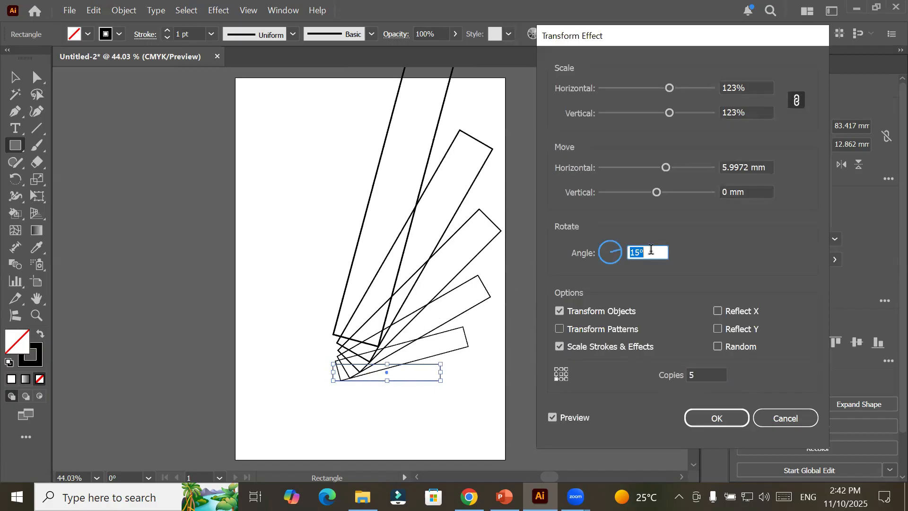
key("Up")
key("Up")
key("Up")
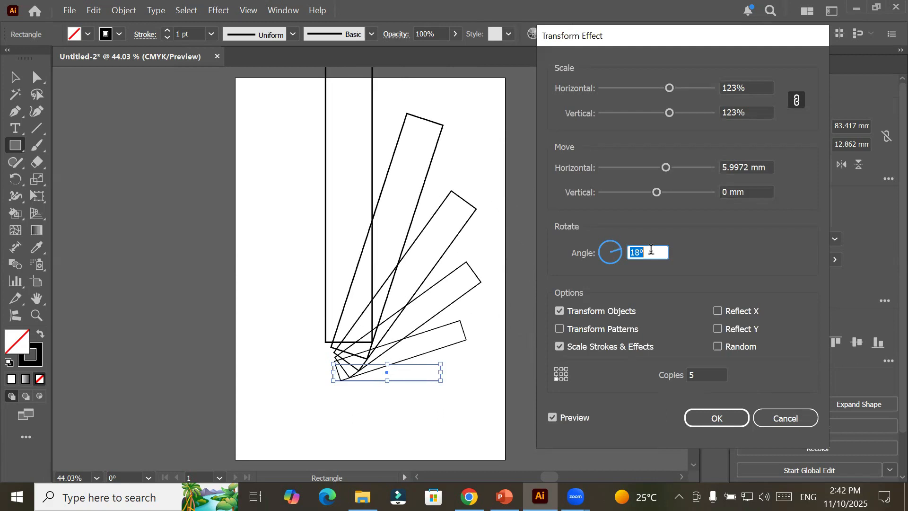
Step: Lower the effect's linked scale to 108% and increase its rotation angle to 36°
left_click_drag(669, 86, 662, 88)
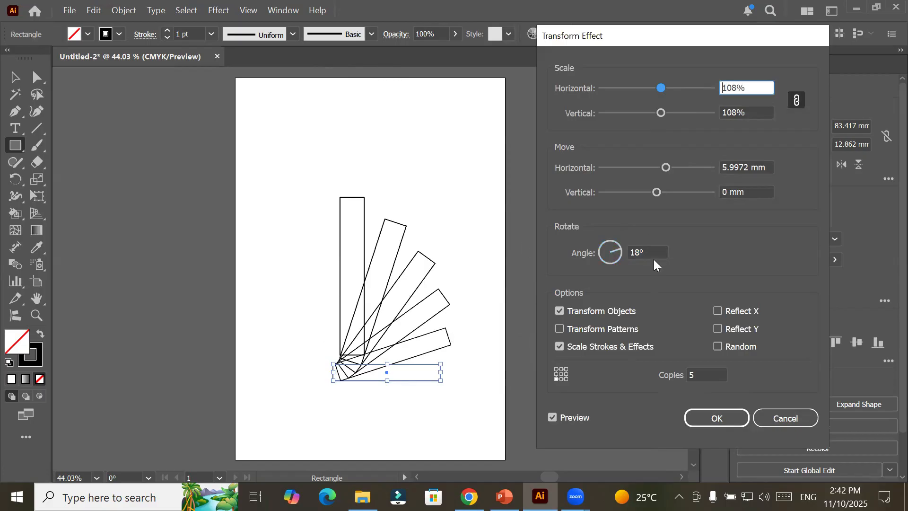
scroll(655, 251, "up", 3)
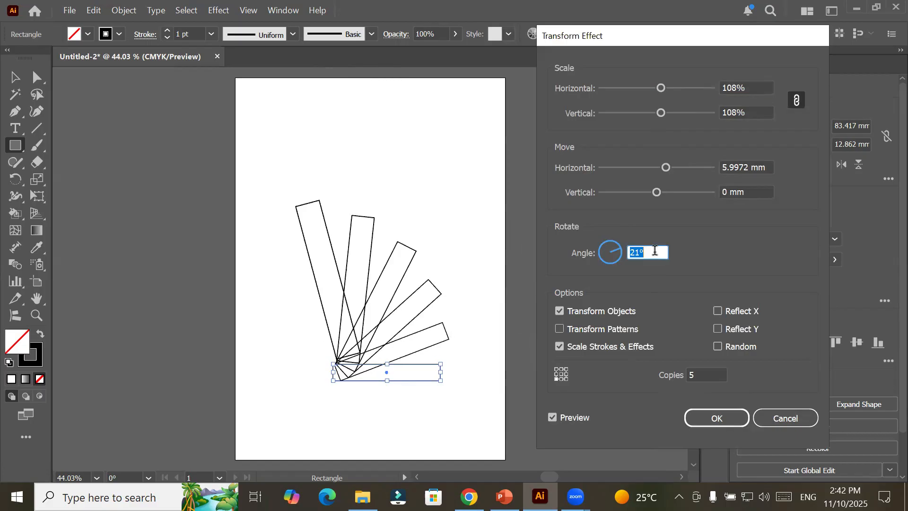
scroll(656, 251, "up", 4)
scroll(655, 250, "up", 10)
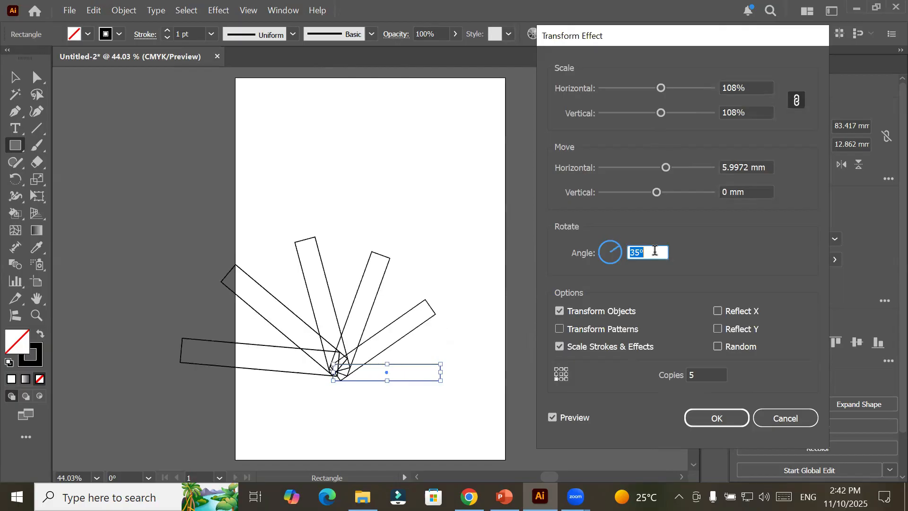
scroll(656, 250, "up", 1)
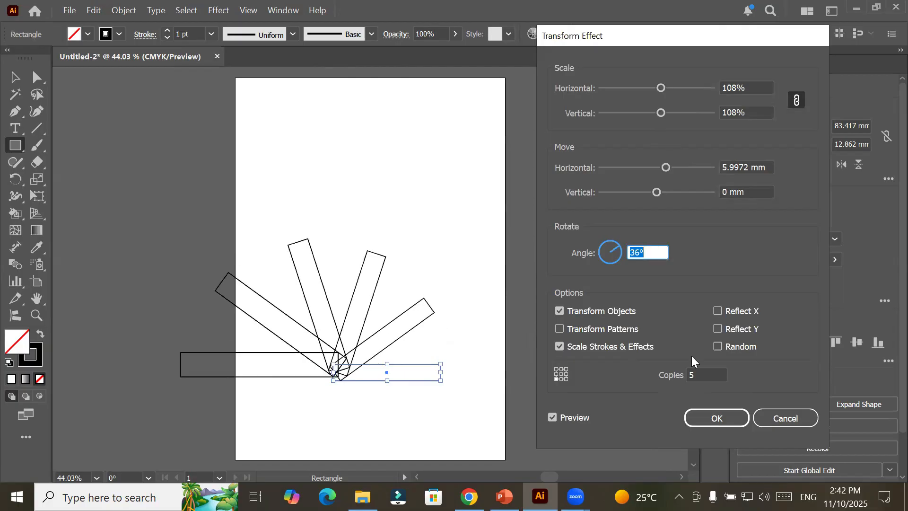
Step: Try the Transform effect with up to 36 copies, lower the copies to 0, and cancel the effect
scroll(705, 372, "up", 2)
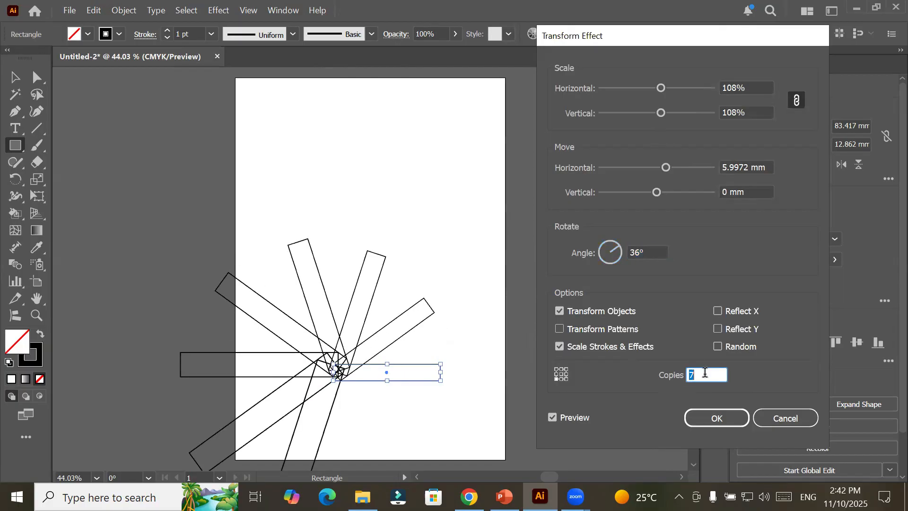
scroll(706, 372, "up", 13)
scroll(705, 373, "up", 13)
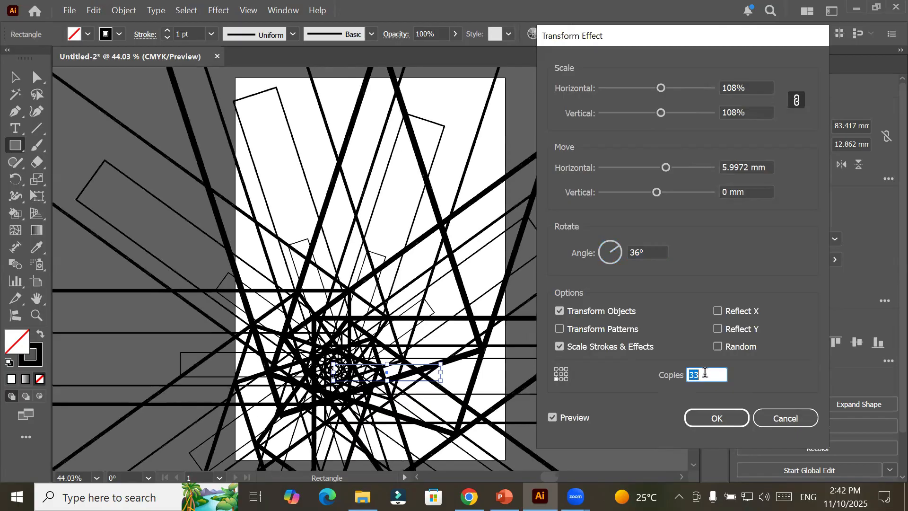
scroll(705, 373, "up", 10)
scroll(706, 373, "down", 7)
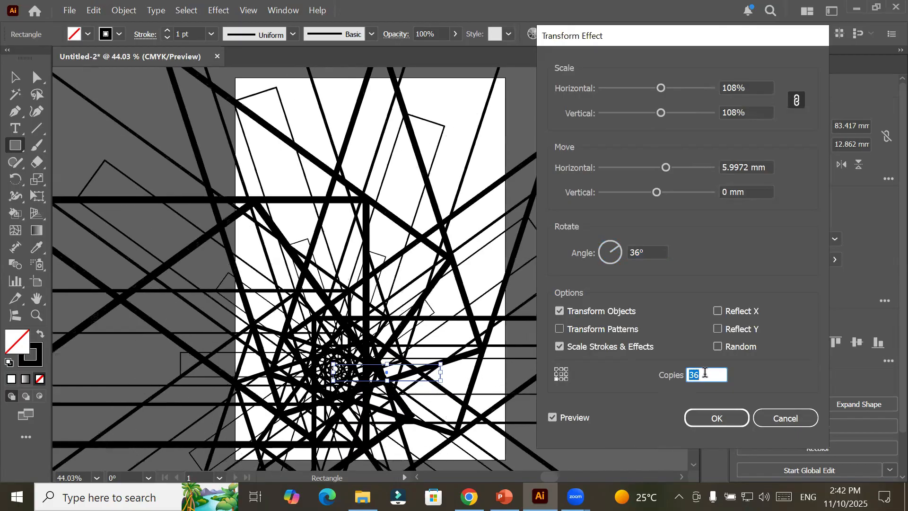
scroll(705, 373, "down", 20)
scroll(705, 373, "down", 13)
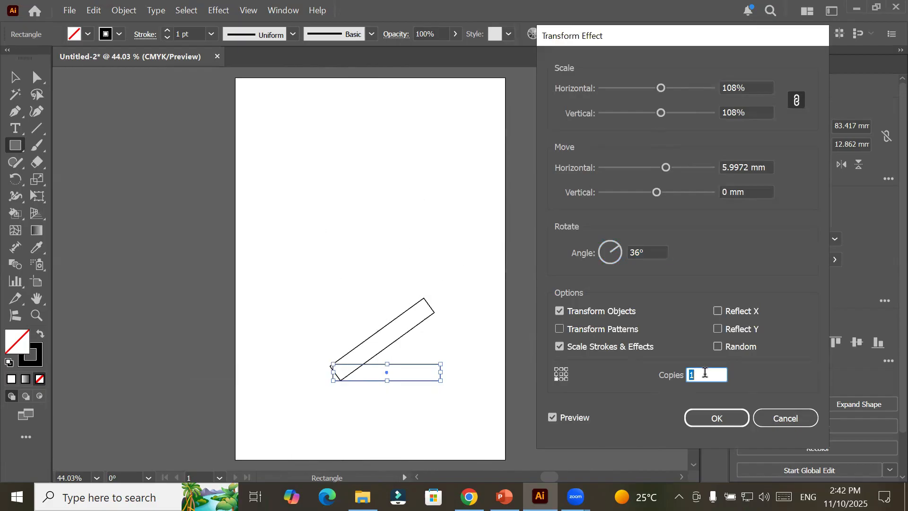
scroll(706, 372, "down", 1)
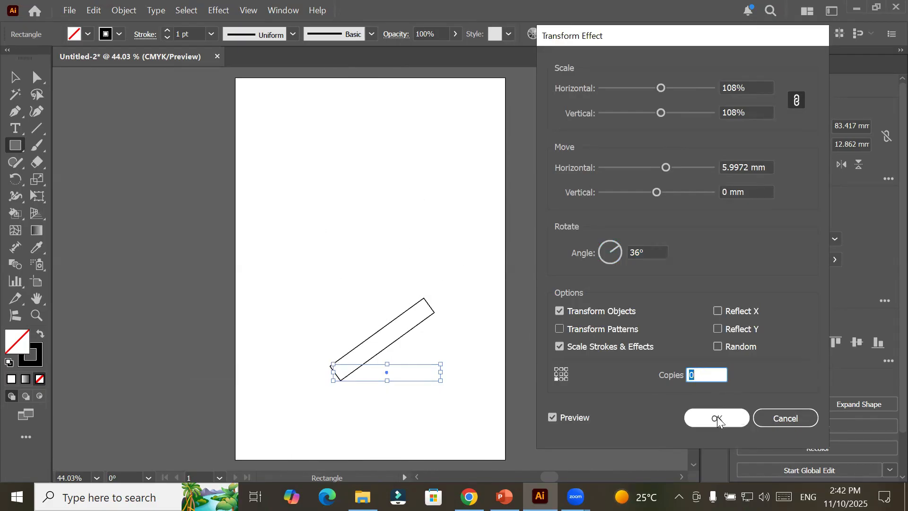
left_click(785, 419)
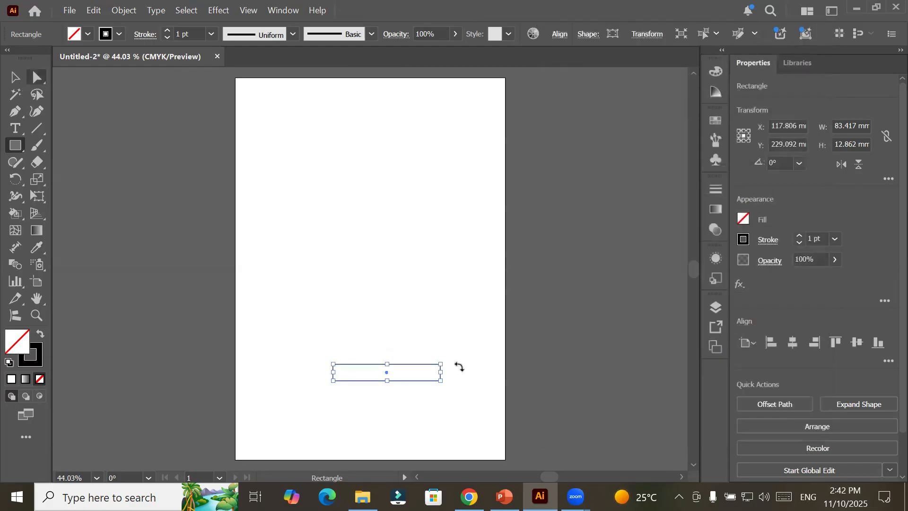
Step: Reduce the rectangle's height to about 5.5 mm and move it to the artboard's right edge at mid-height
left_click_drag(388, 363, 387, 375)
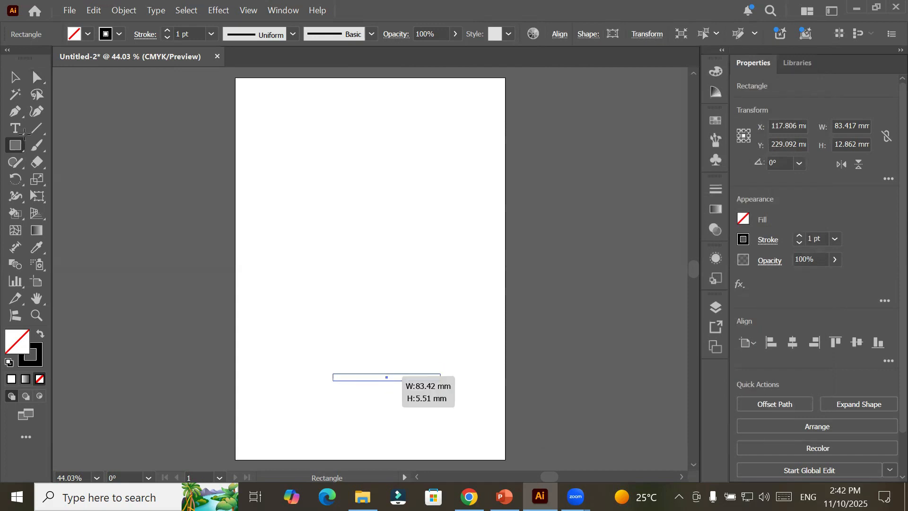
left_click(17, 77)
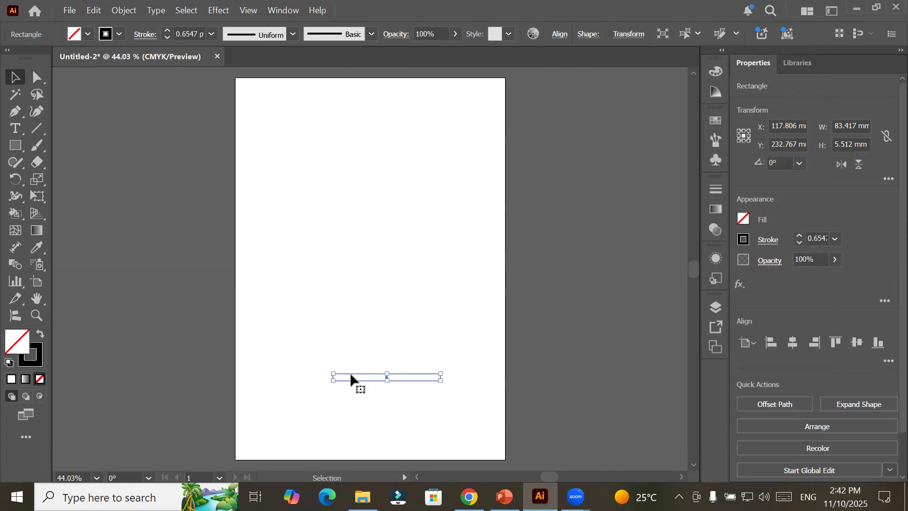
left_click_drag(351, 378, 418, 265)
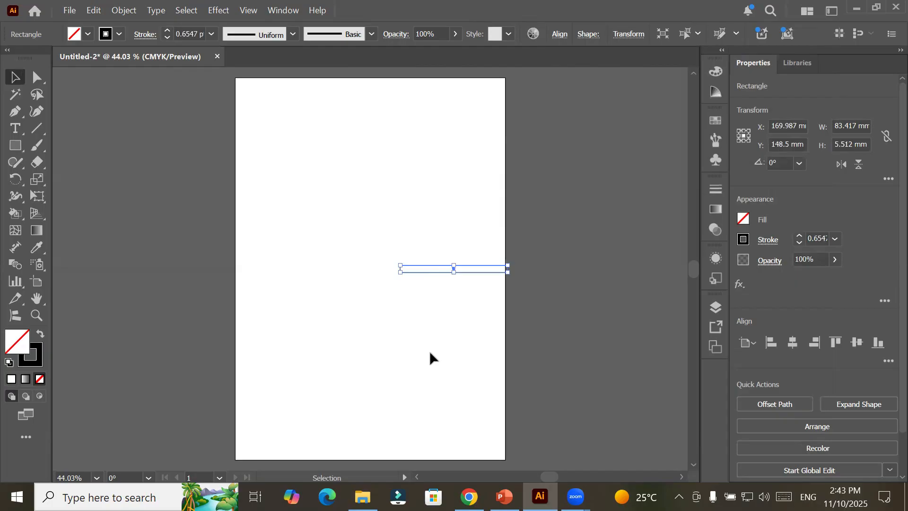
Step: Try a Transform effect on the thin rectangle with 10 copies
left_click(217, 10)
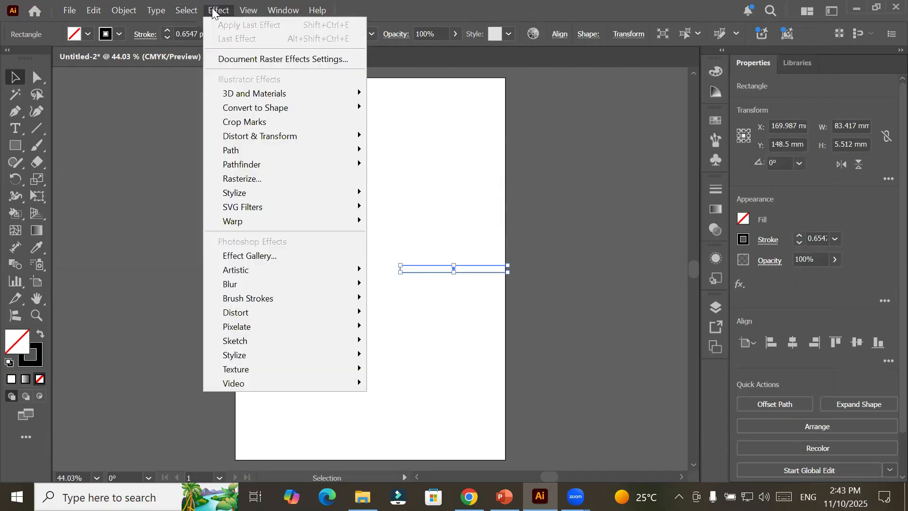
mouse_move(292, 142)
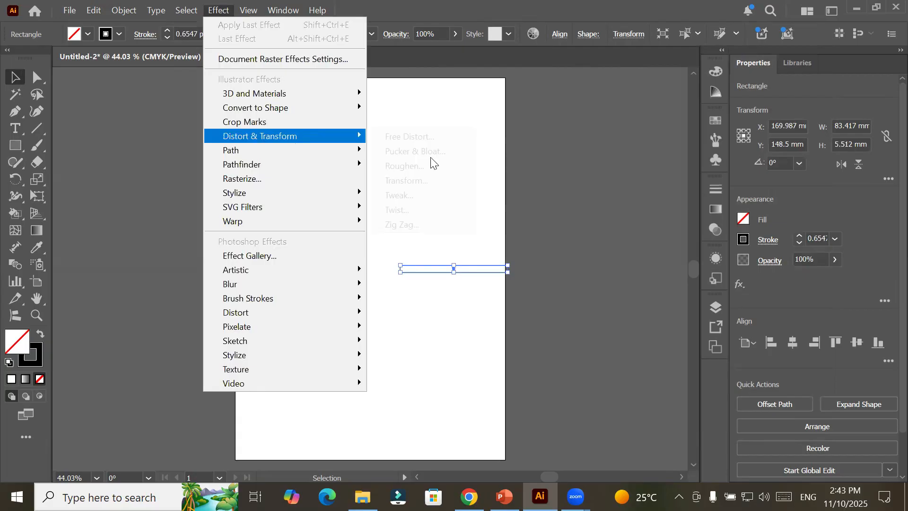
left_click(468, 185)
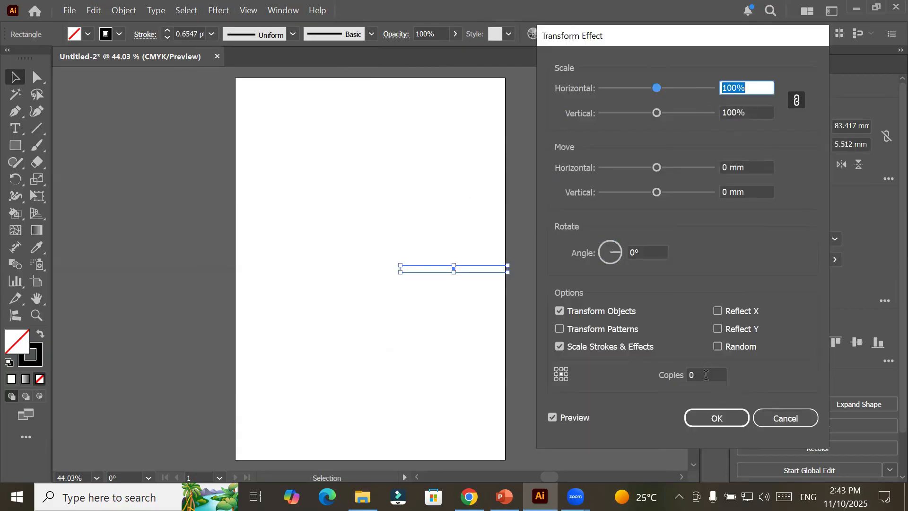
left_click(707, 374)
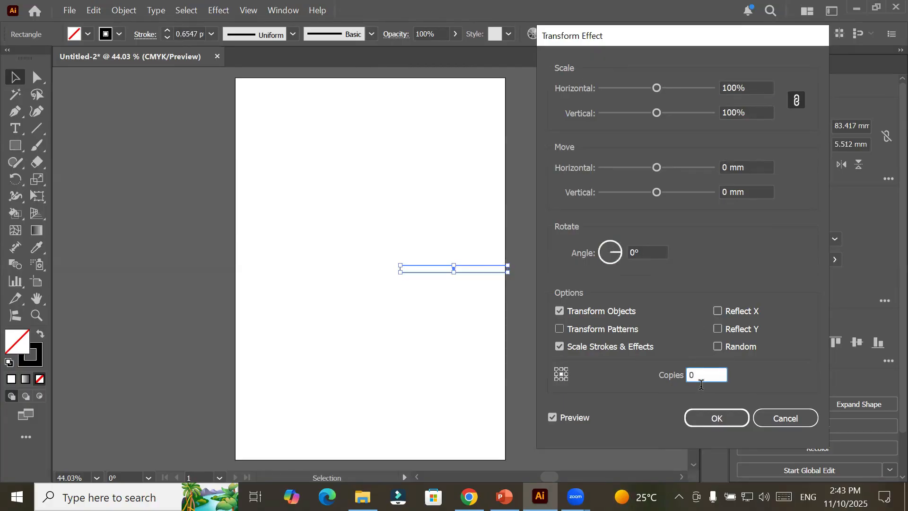
key("Up")
key("Up")
scroll(709, 377, "up", 9)
scroll(709, 377, "down", 2)
scroll(710, 377, "up", 1)
Step: Try a 1 mm horizontal move for the copies, reset it to 0 mm, and raise the vertical move to 13 mm
left_click(753, 167)
key("Up")
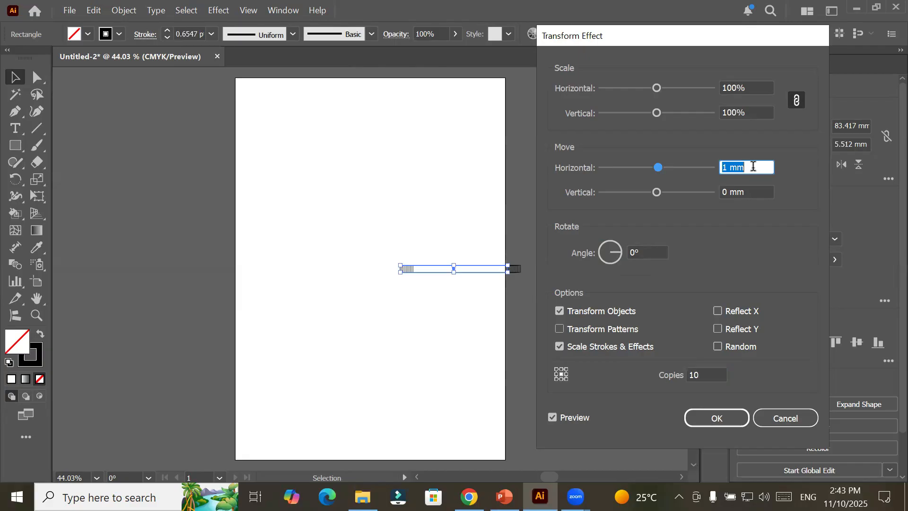
key("Down")
left_click(758, 188)
key("Up")
key("Up")
key("Up")
key("Up")
key("Up")
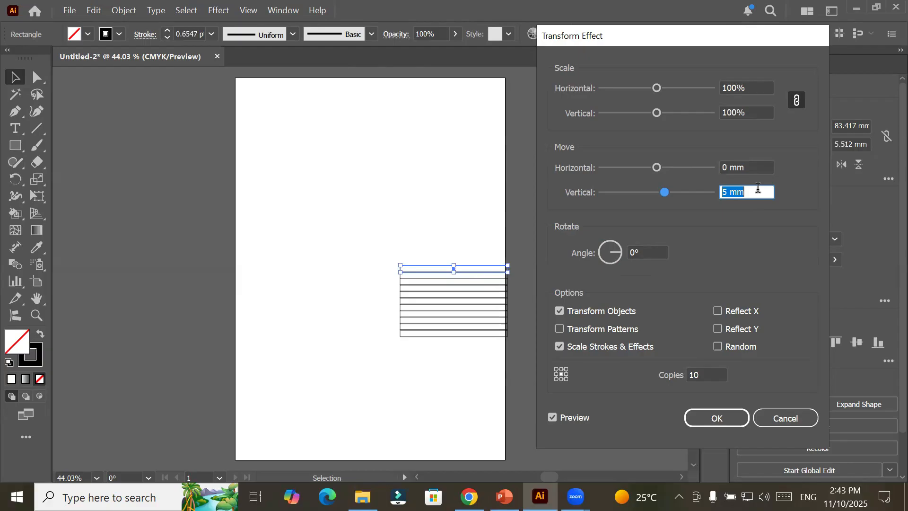
key("Up")
key("Up")
key("Up")
key("Up")
key("Up")
key("Up")
key("Up")
key("Up")
Step: Lower the Transform effect's vertical move to -18 mm so the copies stack upward
key("shift+Down")
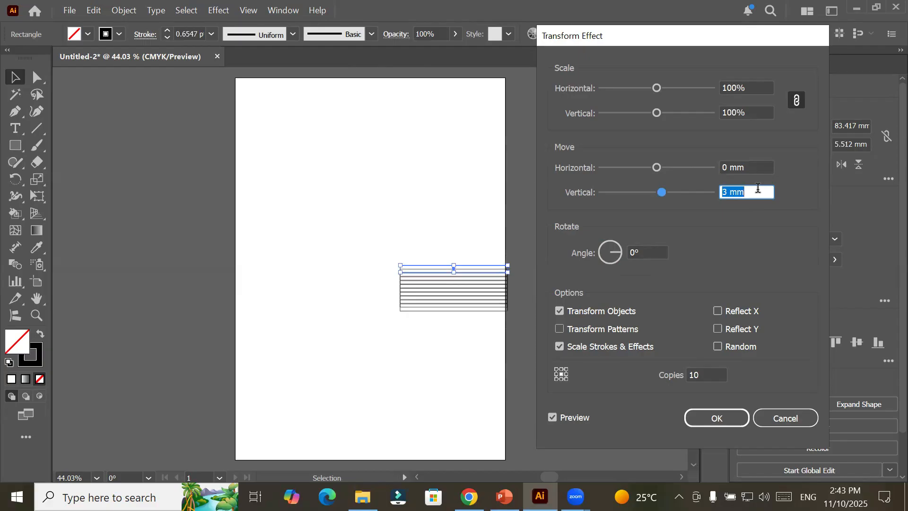
key("shift+Down")
key("Down")
key("Down")
key("Down")
key("Down")
key("Down")
key("Down")
key("Down")
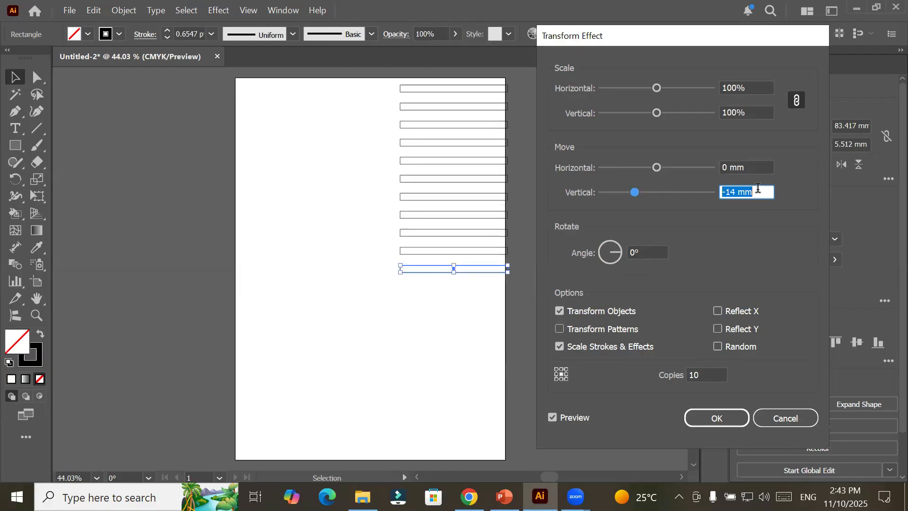
key("Down")
key("Down")
key("Down")
key("Down")
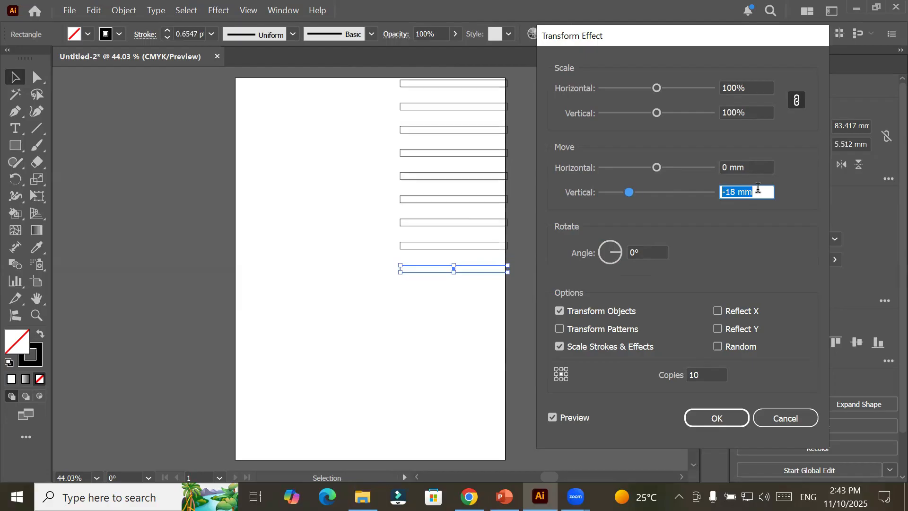
Step: Adjust the spacing of the stacked copies to a vertical move of -13 mm
key("Up")
key("Up")
key("Up")
key("Up")
key("Up")
key("Up")
key("Up")
key("Up")
key("Down")
key("Down")
key("Down")
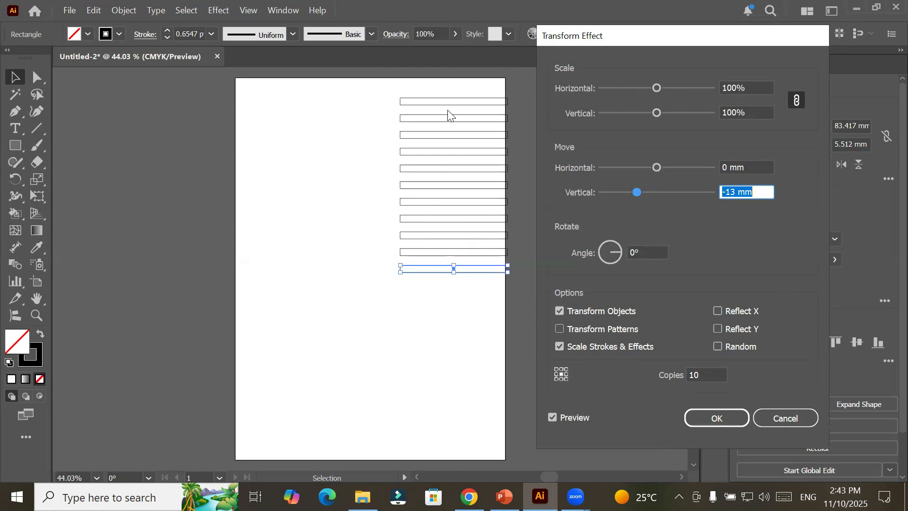
Step: Try 7 copies in the Transform effect, return to 10 copies, and cancel the effect
left_click(715, 374)
key("Down")
key("Down")
key("Down")
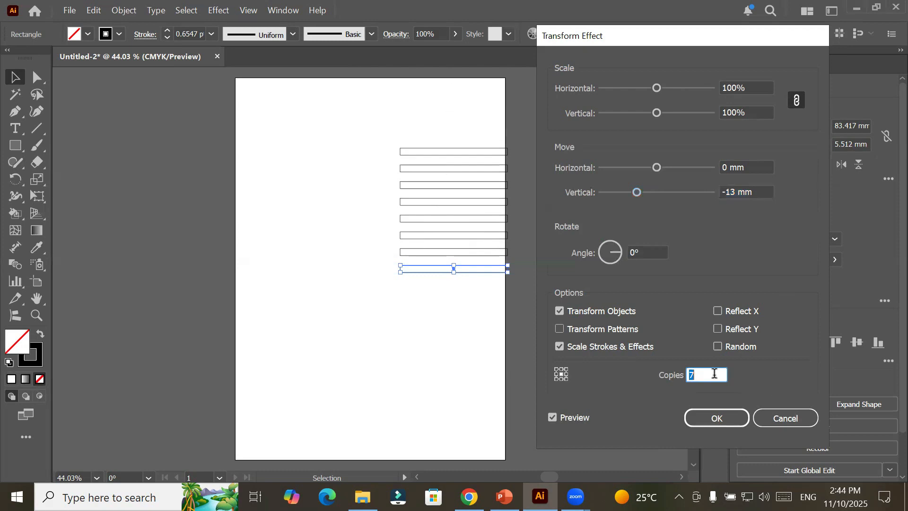
key("Up")
key("Up")
key("Up")
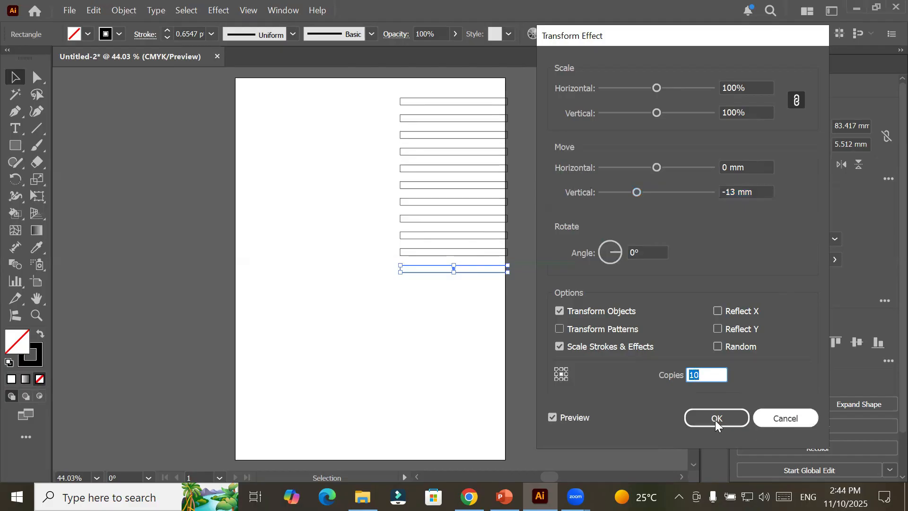
key("Escape")
Step: Move the rectangle to the artboard's left edge near the bottom and shorten its width to 49 mm
left_click_drag(427, 272, 303, 444)
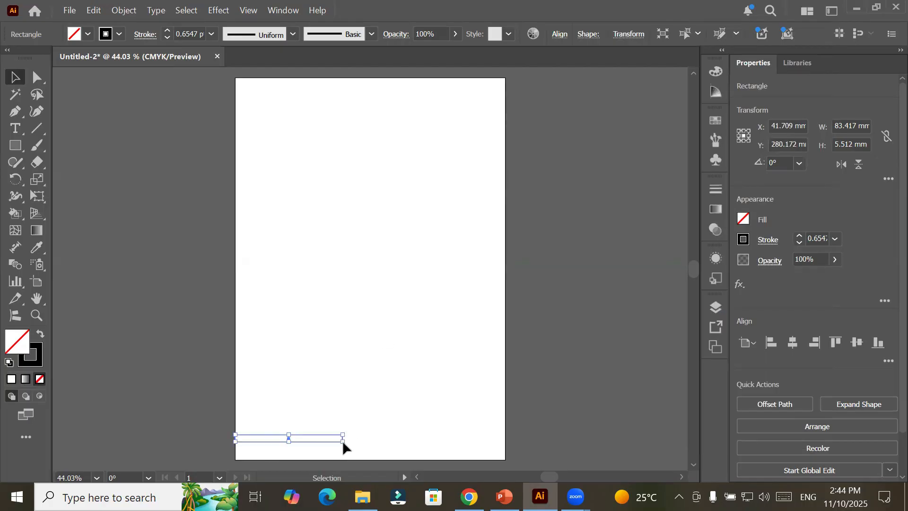
scroll(344, 439, "down", 2)
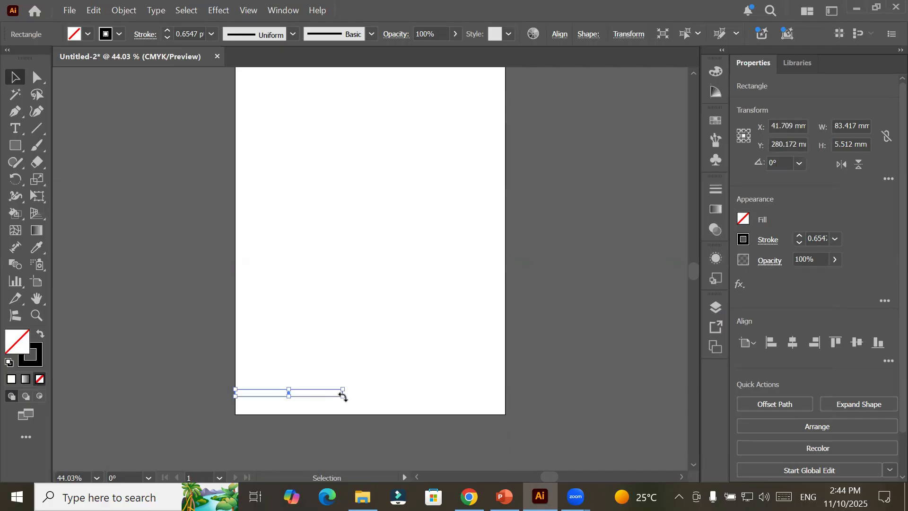
key("ctrl+1")
left_click_drag(335, 380, 234, 379)
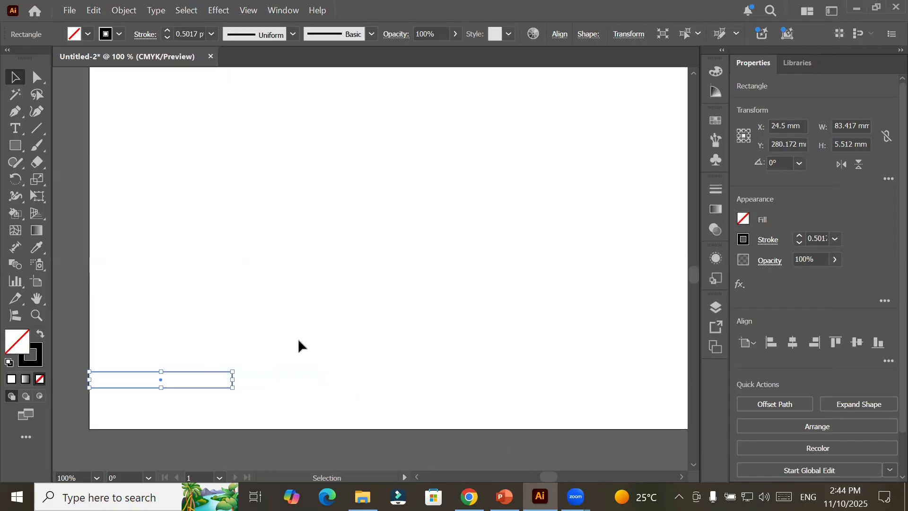
Step: Fill the shortened rectangle with the red swatch
scroll(299, 341, "down", 3)
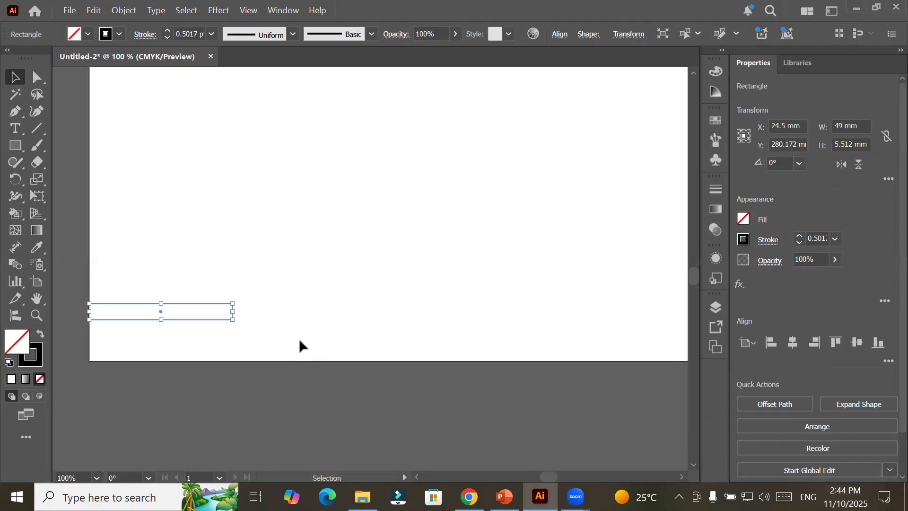
scroll(301, 336, "down", 4)
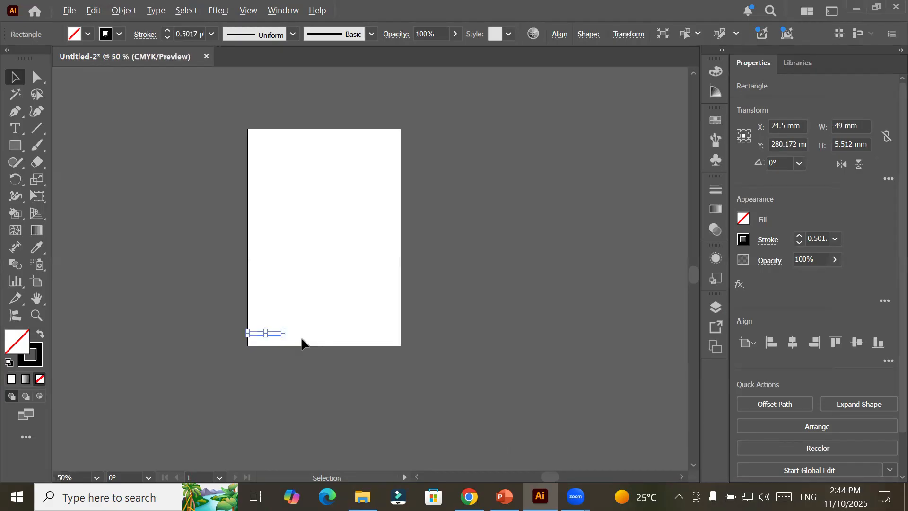
left_click(88, 33)
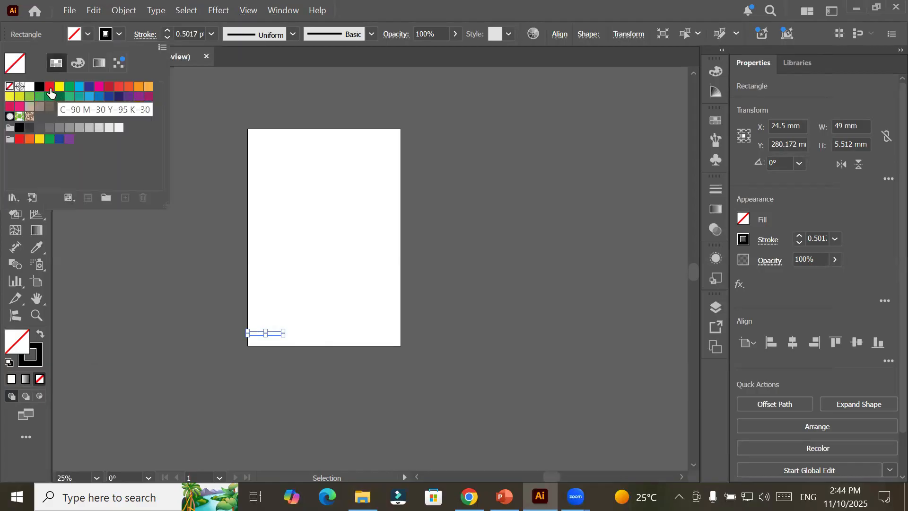
left_click(50, 88)
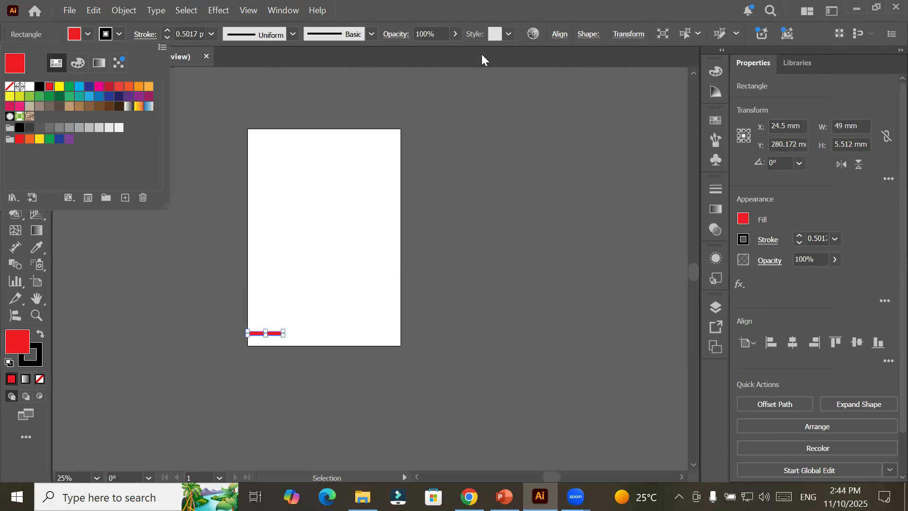
Step: Start a Transform effect on the red rectangle with 10 copies
left_click(132, 11)
left_click(124, 10)
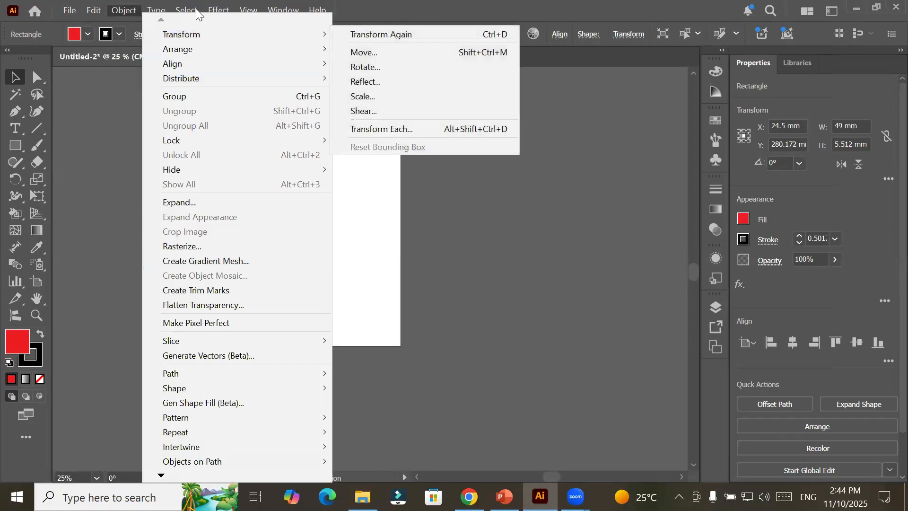
mouse_move(224, 16)
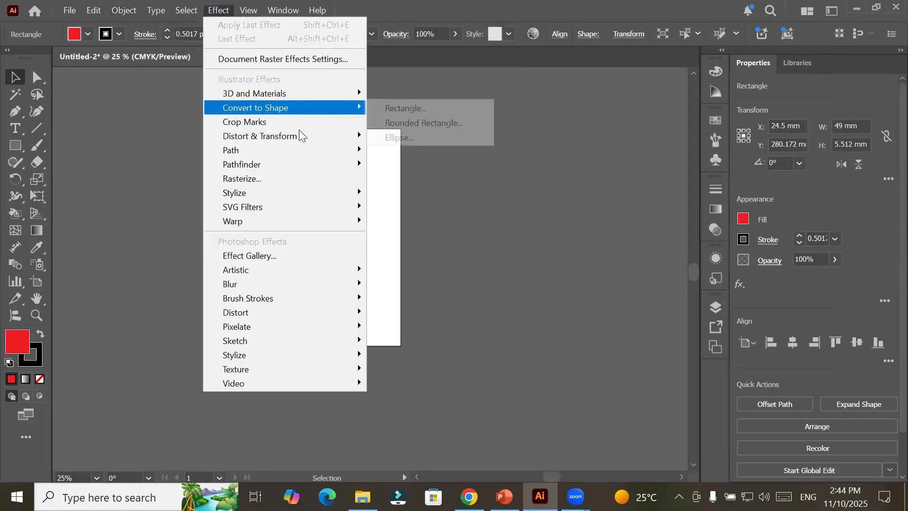
mouse_move(303, 136)
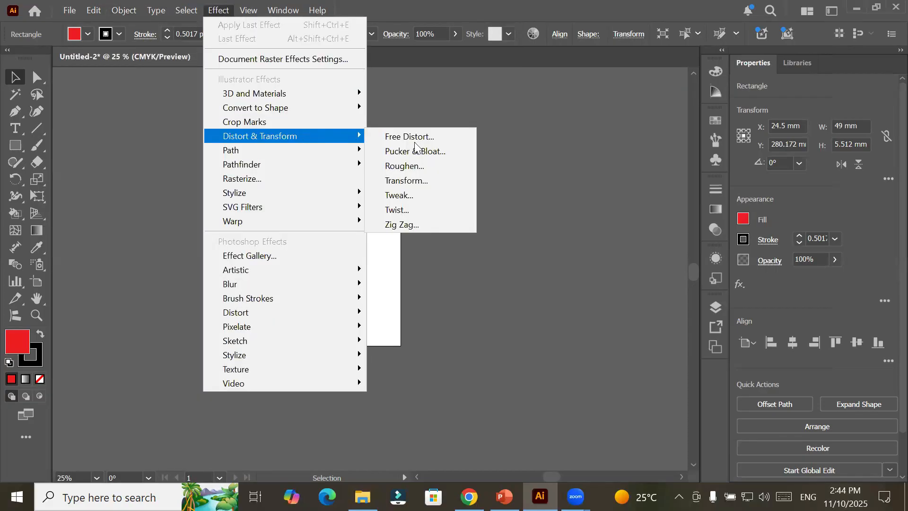
left_click(433, 183)
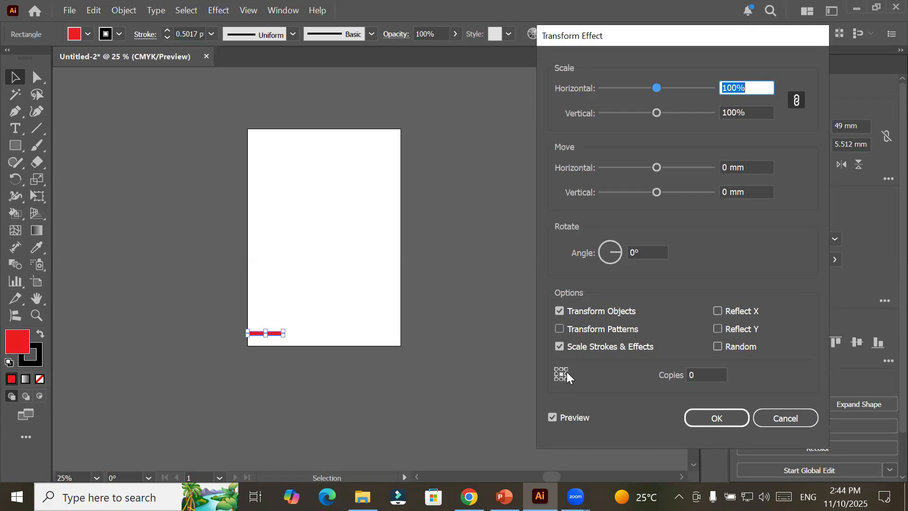
left_click(755, 191)
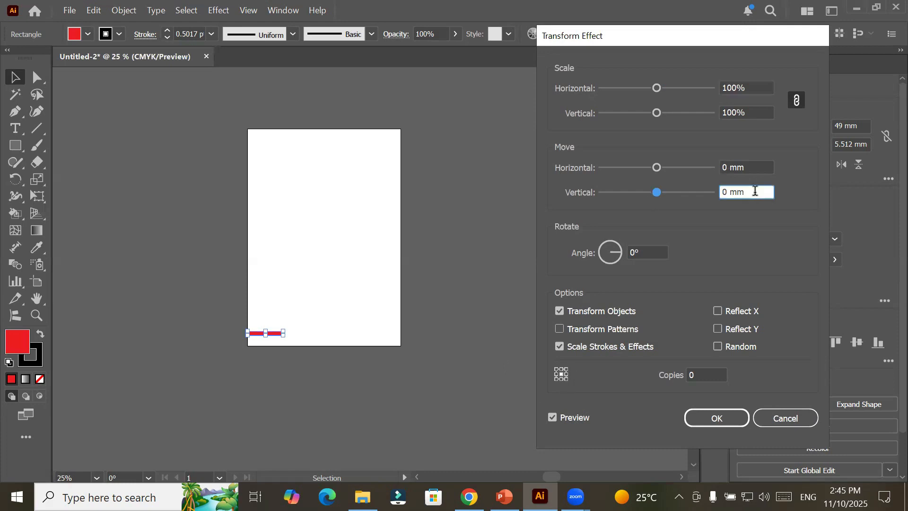
left_click(716, 374)
key("Up")
key("Up")
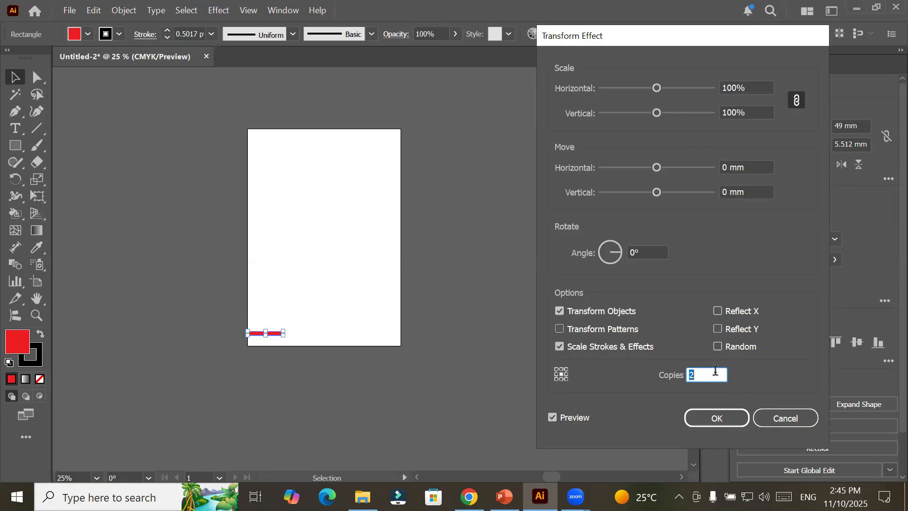
key("Up")
key("Up")
key("Up")
key("Up")
key("Up")
key("Up")
key("Up")
key("Up")
key("Up")
key("Down")
Step: Try vertical moves up to -27 mm for the rectangle's copies in the Transform effect, and cancel the effect
left_click(752, 193)
key("Up")
key("Up")
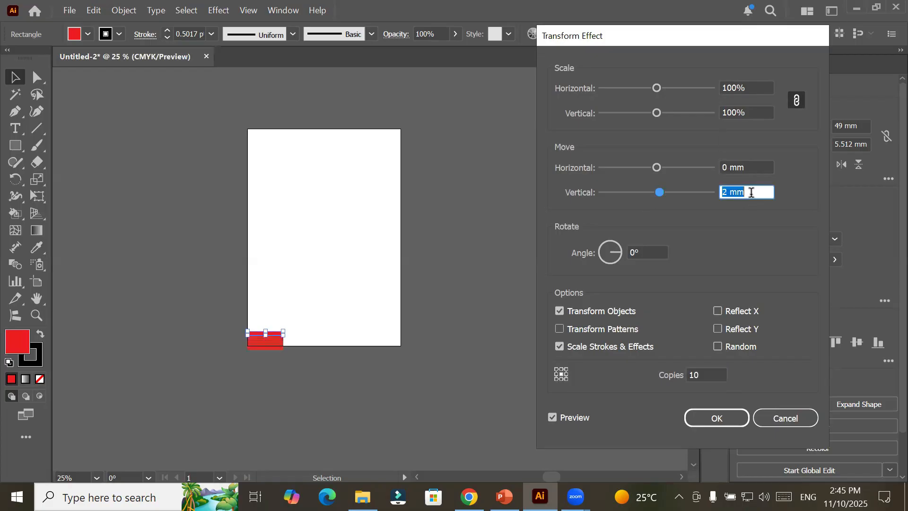
key("Down")
key("Down")
key("Down")
key("Down")
key("Down")
key("Down")
key("Down")
key("Down")
key("Down")
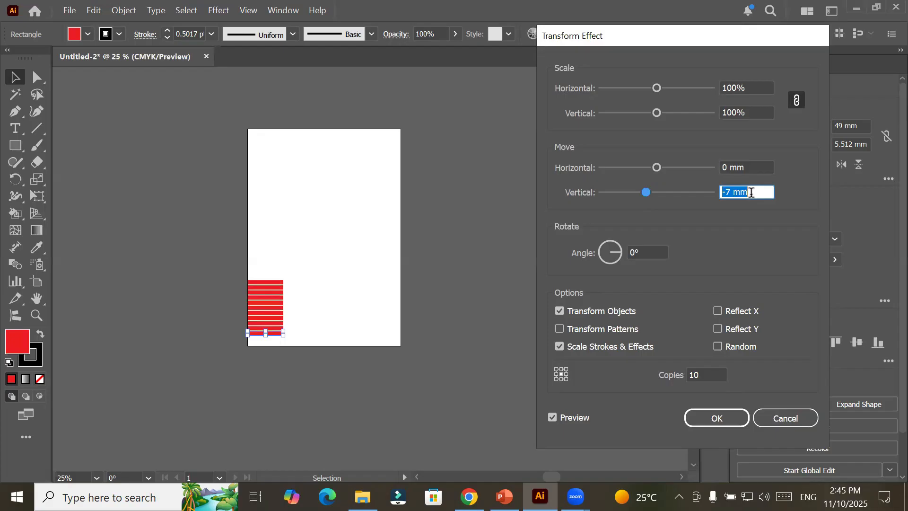
key("Down")
key("Down")
key("Down")
key("Down")
key("Down")
key("Down")
key("Down")
key("Down")
key("Down")
key("Down")
key("Down")
key("Down")
key("Down")
key("Down")
key("Down")
key("Down")
key("Down")
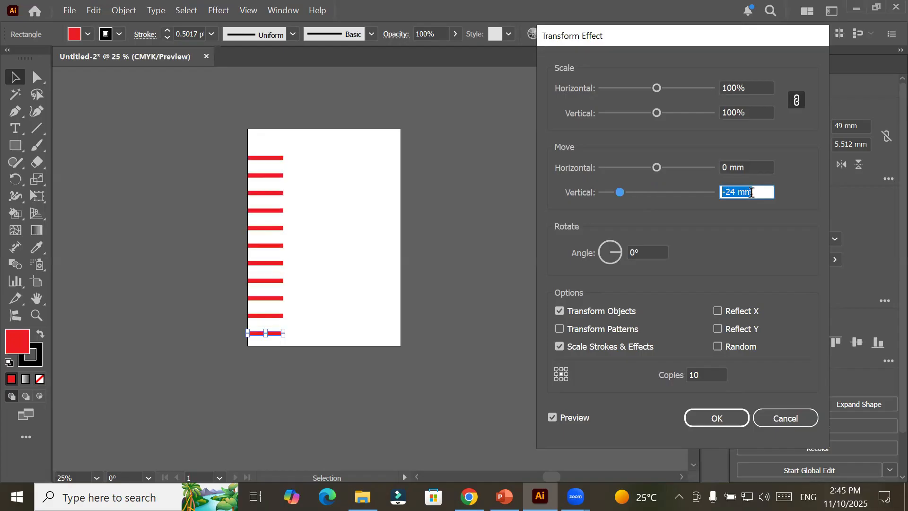
key("Down")
key("Down")
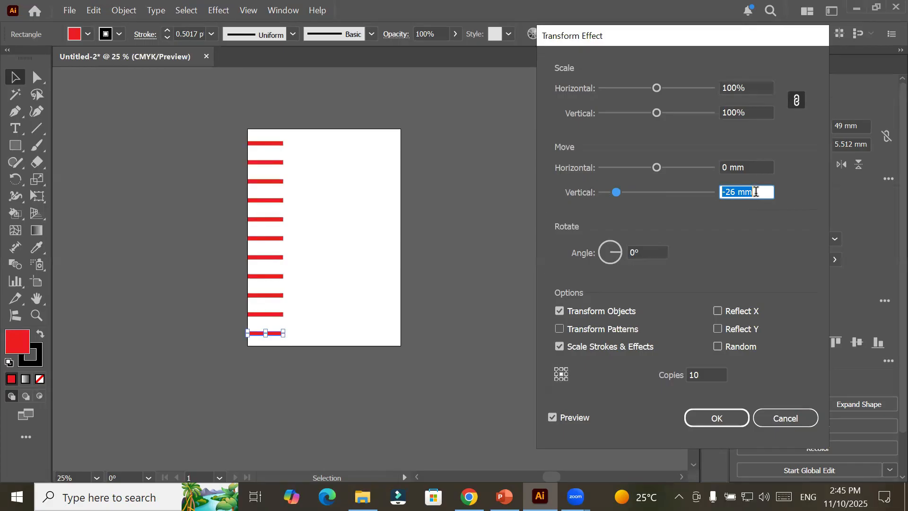
key("Up")
key("Up")
key("Up")
key("Down")
key("Down")
key("Down")
key("Down")
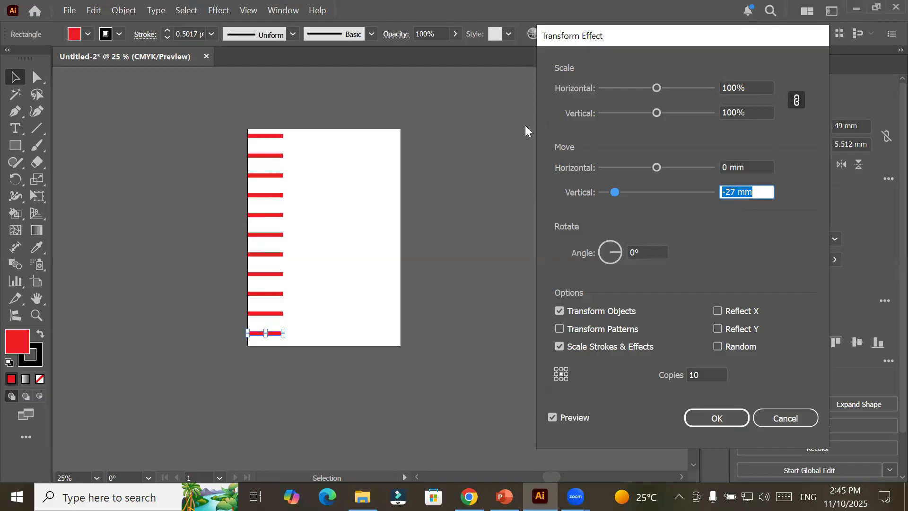
key("Escape")
Step: Move the red rectangle down into the artboard's bottom-left corner and start a Transform effect on it with 15 copies
left_click_drag(261, 335, 260, 349)
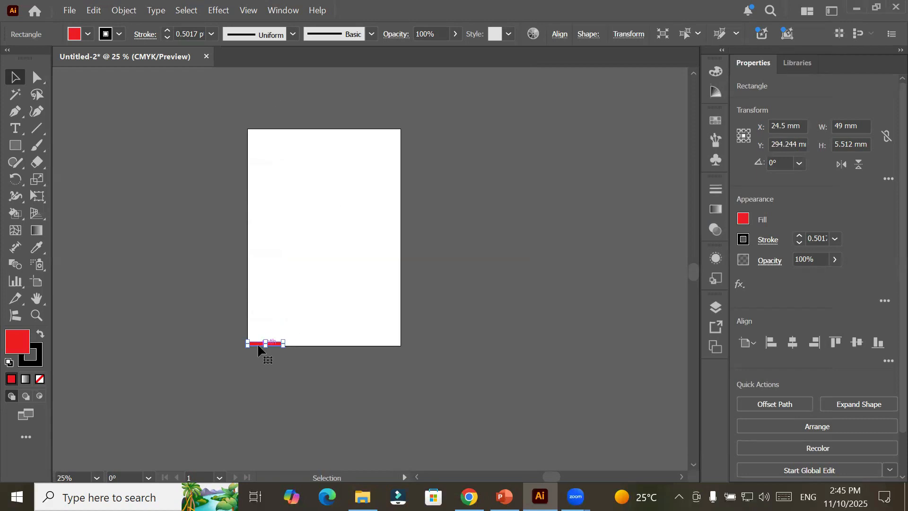
left_click(216, 10)
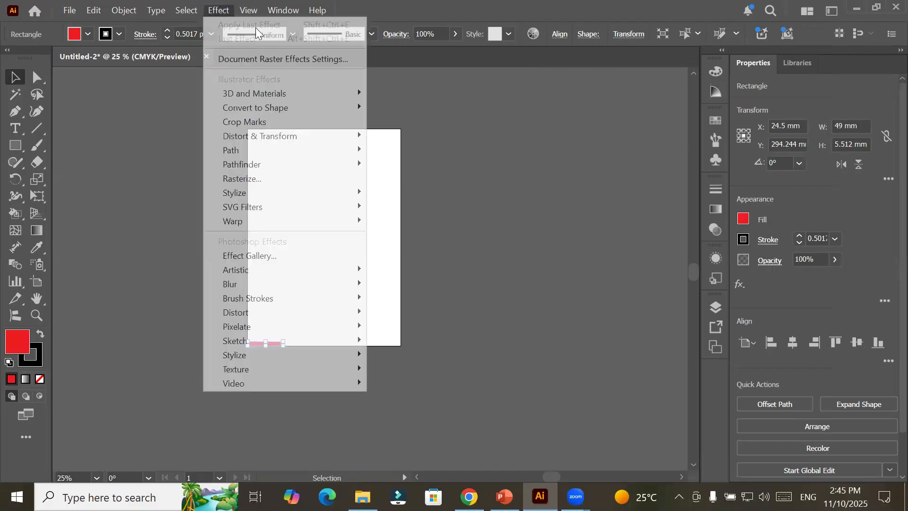
mouse_move(328, 136)
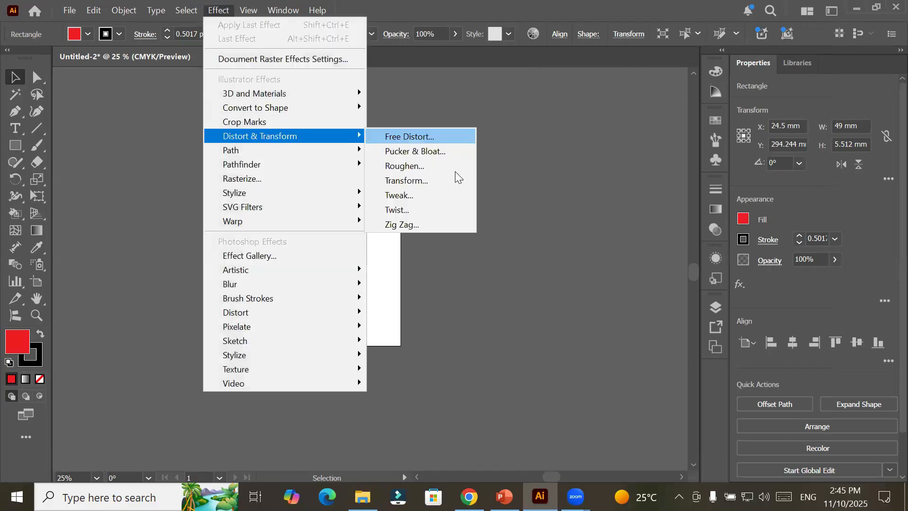
left_click(456, 180)
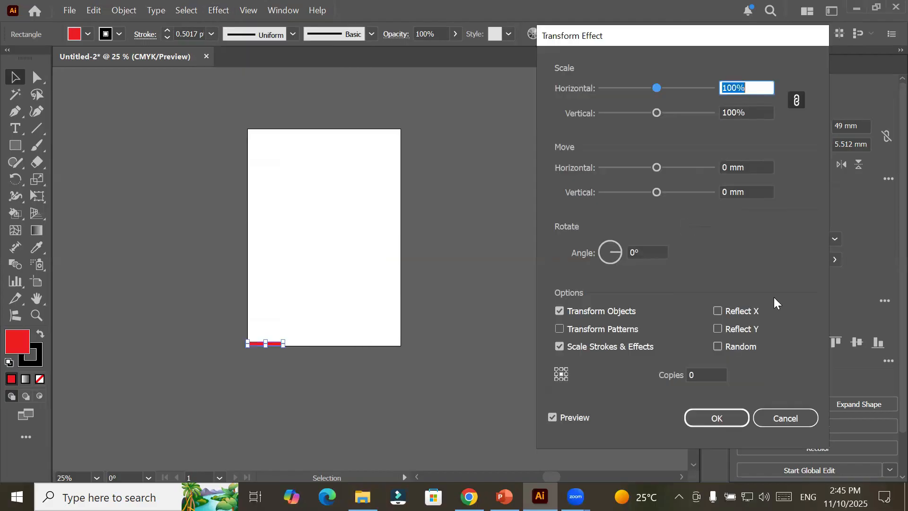
left_click(706, 375)
type("5")
type("10")
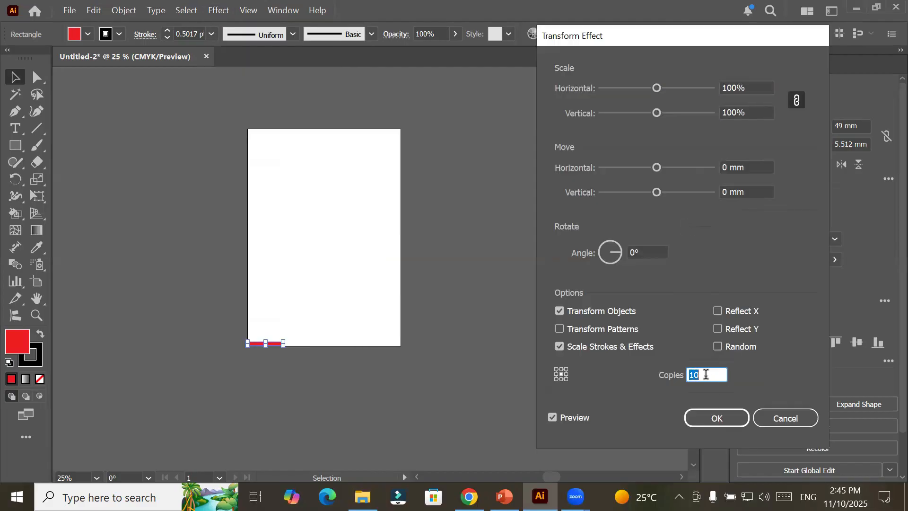
Step: Set the Transform effect's vertical move to -19 mm to stack the copies up the artboard's full height
left_click(751, 192)
key("Down")
key("Down")
key("Down")
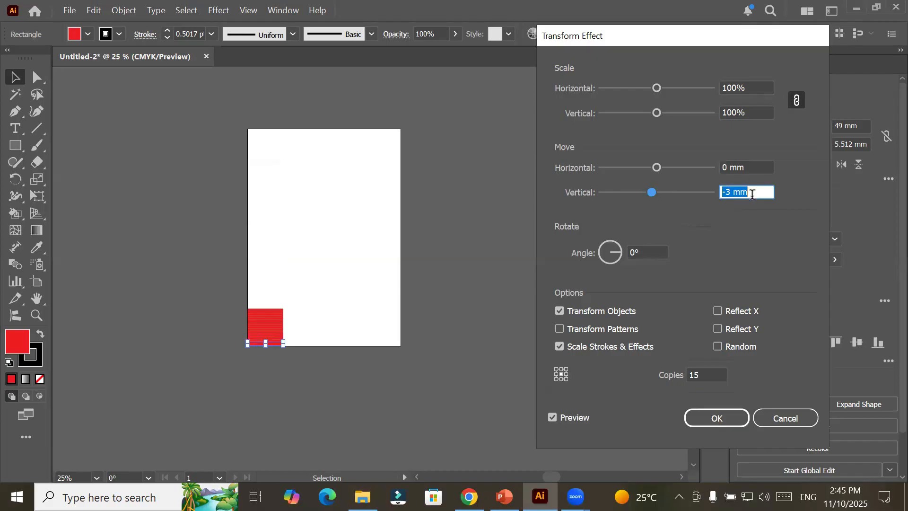
key("Down")
key("Down")
key("Down")
key("Down")
key("Down")
key("Down")
key("Down")
key("Down")
key("Down")
key("Down")
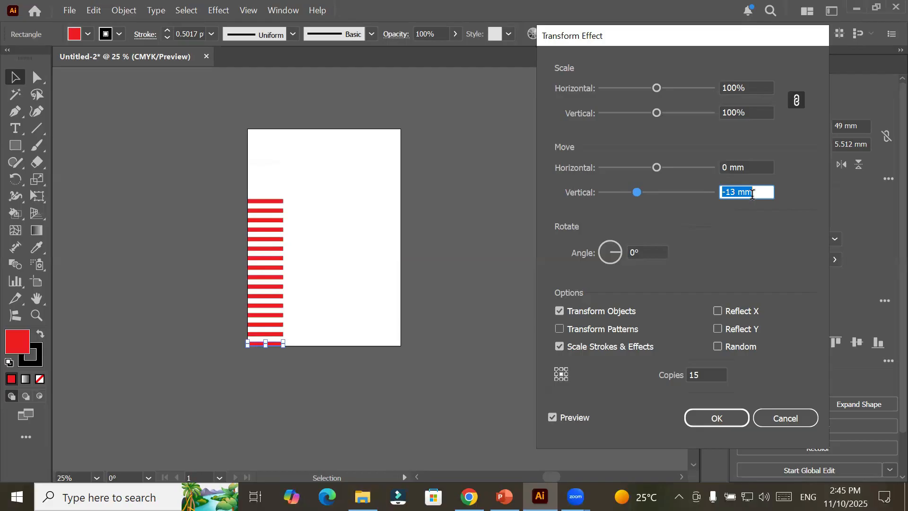
key("Down")
key("Down")
key("Down")
key("Down")
key("Down")
key("Down")
key("Down")
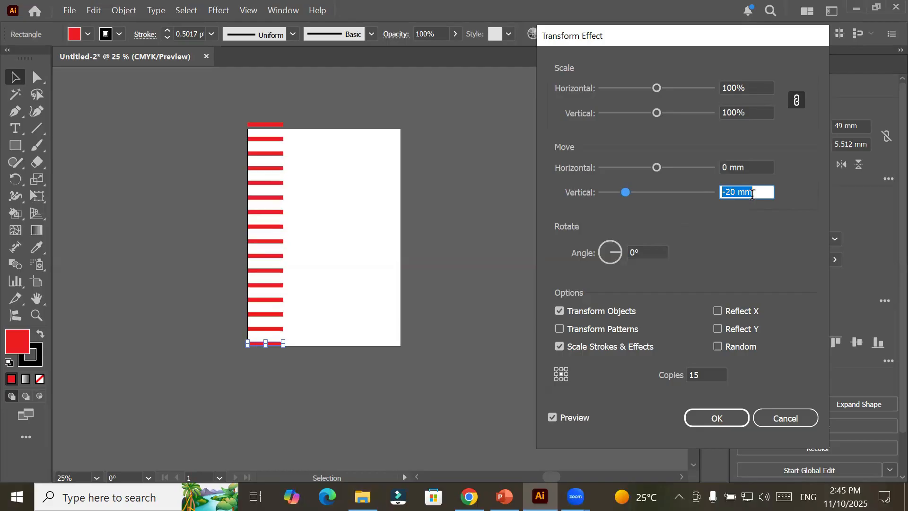
key("Up")
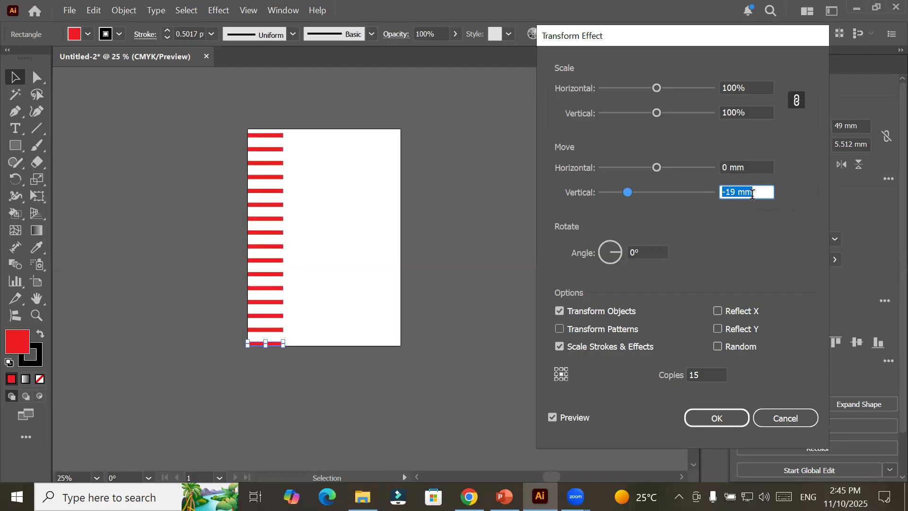
key("Down")
key("Up")
Step: Try positive and negative horizontal moves for the copies, and set the horizontal move to 10 mm for a diagonal staircase
left_click(756, 165)
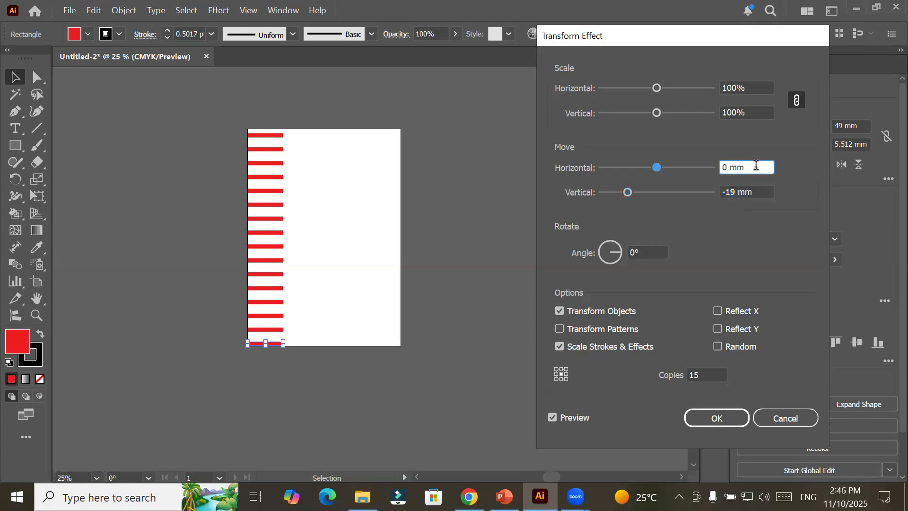
key("Up")
key("Up")
key("Up")
key("Up")
key("Up")
key("Up")
key("Up")
key("Up")
key("Up")
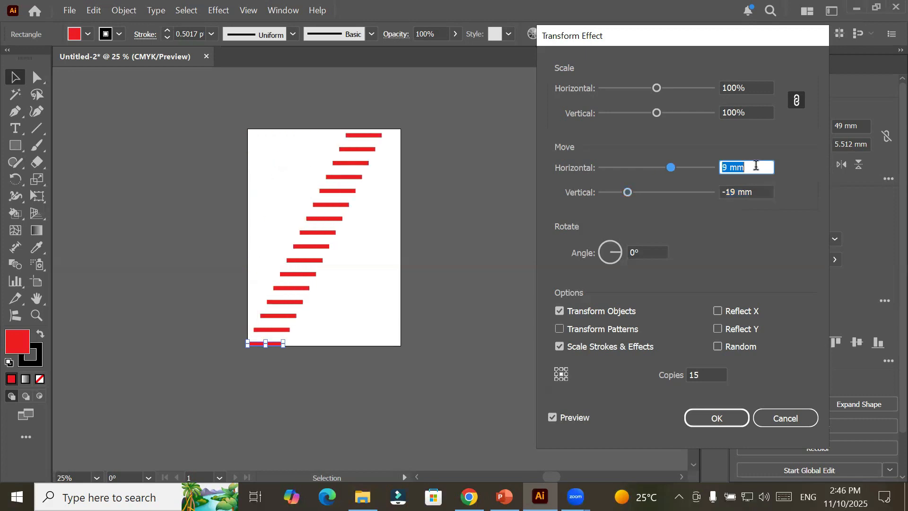
key("Up")
key("Up")
key("Down")
key("Down")
key("Down")
key("Down")
key("Down")
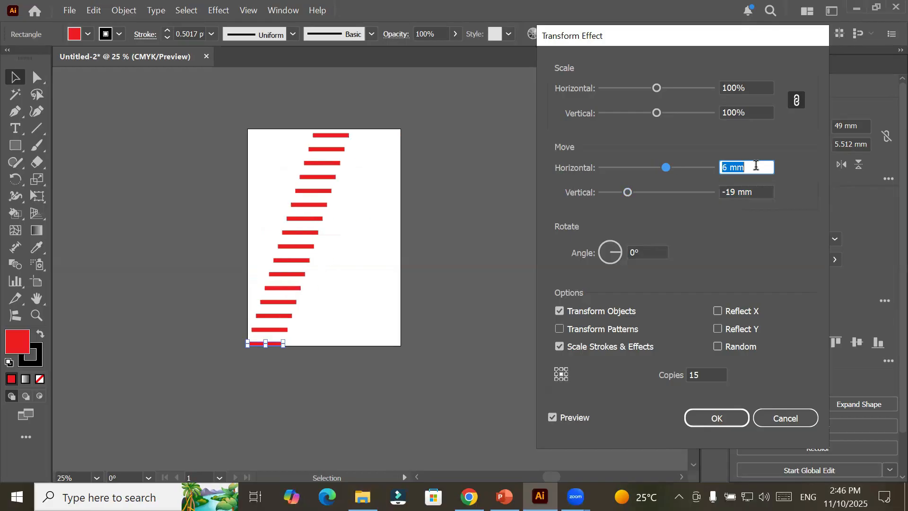
key("Down")
key("Down")
key("Down")
key("Down")
key("Down")
key("Down")
key("Down")
key("Down")
key("Down")
key("Down")
key("Down")
key("Down")
key("Down")
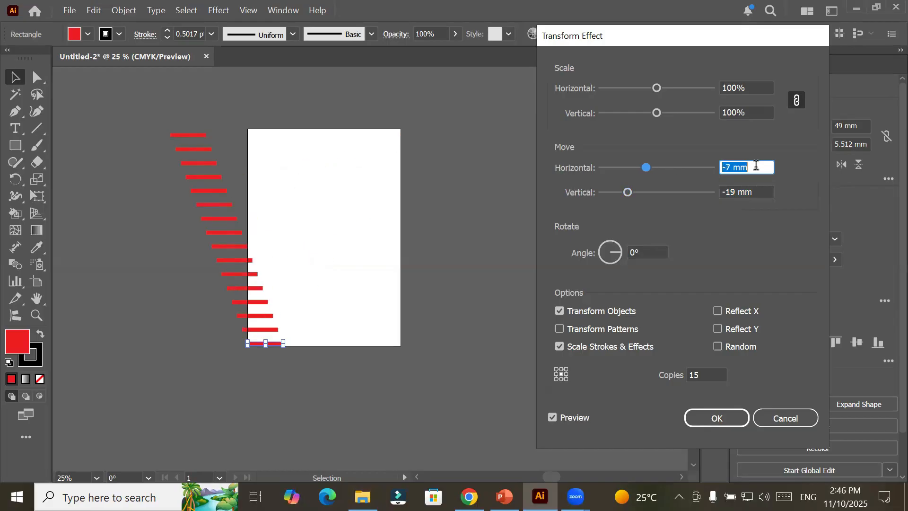
key("Up")
key("Up")
key("Up")
key("Up")
key("Up")
key("Up")
key("Up")
key("Up")
key("Up")
key("Up")
key("Up")
key("Up")
key("Up")
key("Up")
key("Up")
key("Up")
key("Up")
key("Up")
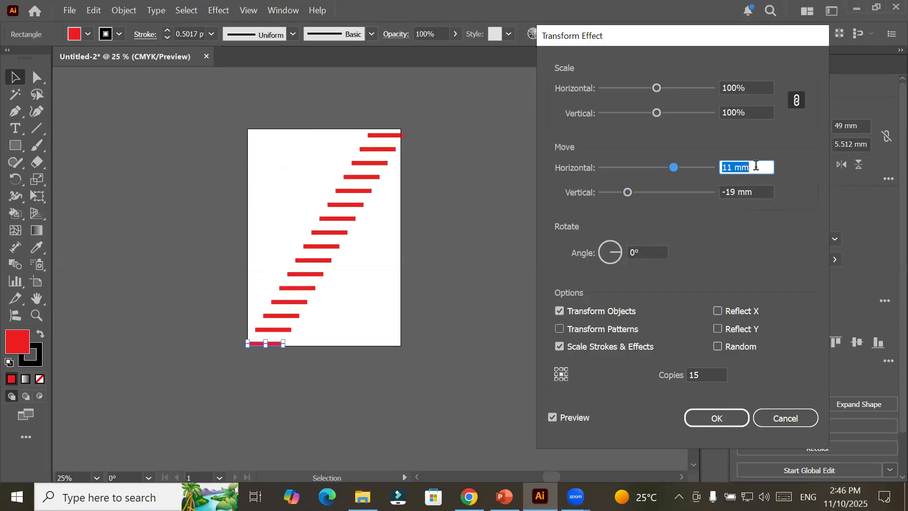
key("Down")
key("Up")
key("Up")
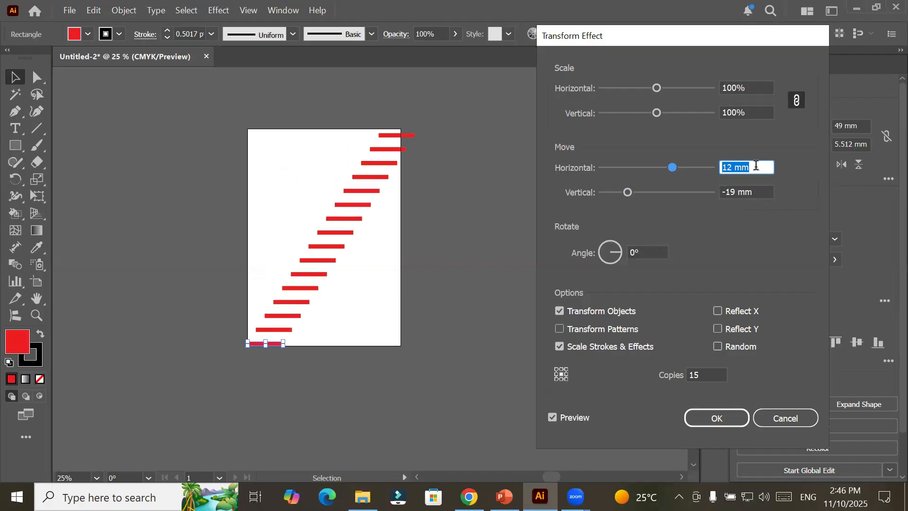
key("Down")
key("Down")
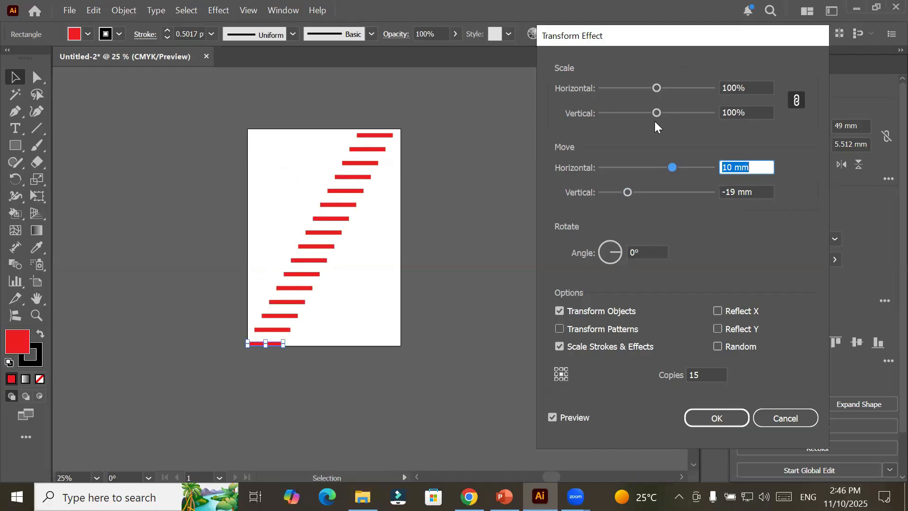
Step: Enlarge the copies progressively by raising the Transform effect's linked scale, bringing the horizontal scale to about 137%
mouse_move(655, 87)
left_mouse_down()
mouse_move(677, 89)
mouse_move(661, 90)
left_mouse_up()
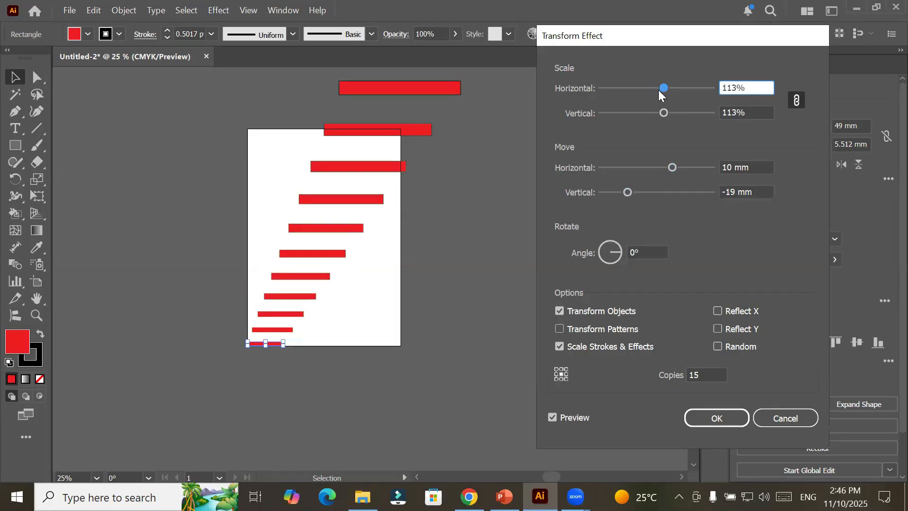
left_click_drag(659, 90, 676, 91)
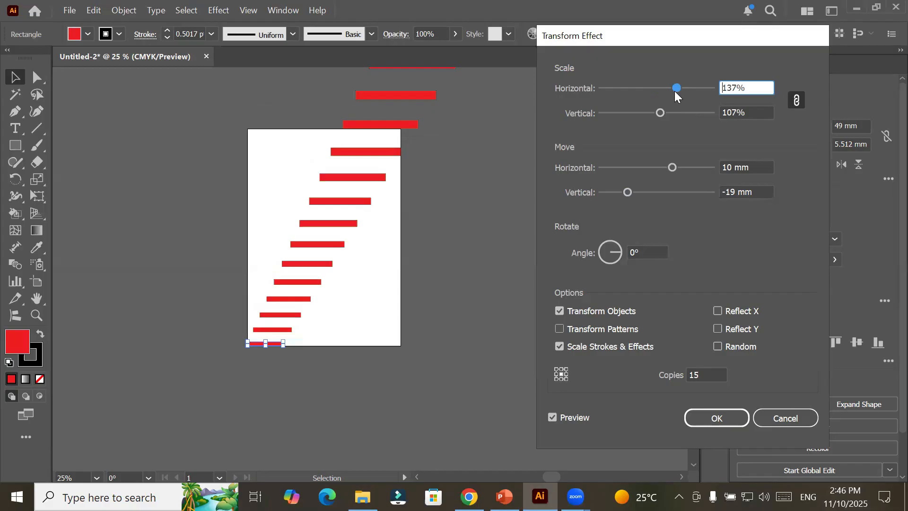
Step: Set the Transform effect's vertical move to -8 mm for the red bar's copies
left_click(712, 376)
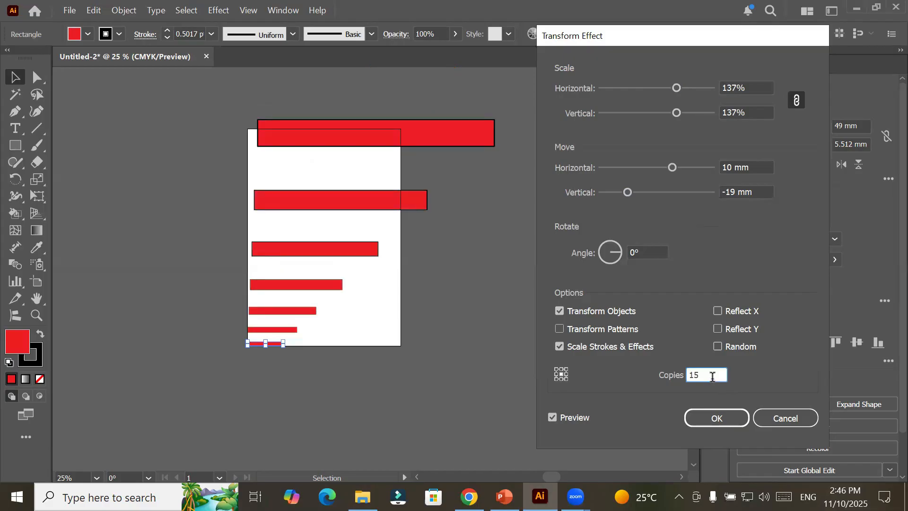
left_click(754, 194)
key("Down")
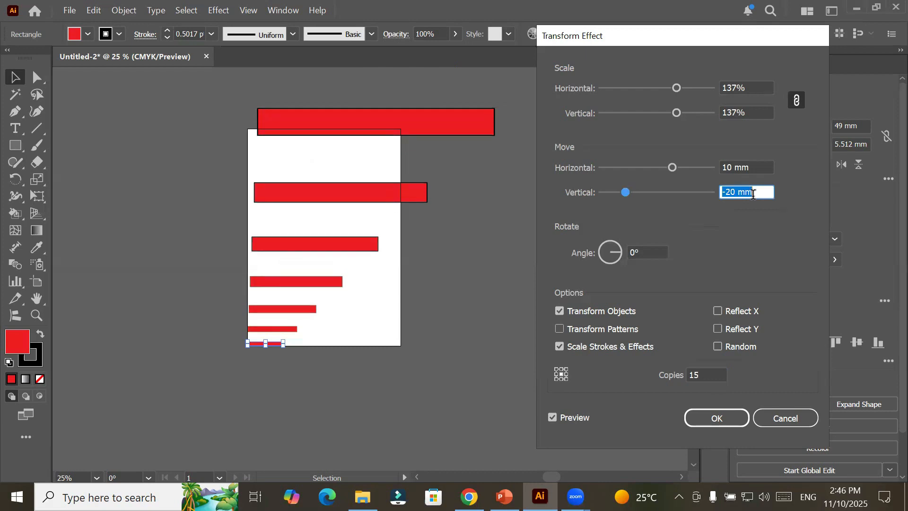
key("Up")
key("Up")
key("Up")
key("Up")
key("Up")
key("Up")
key("Up")
key("Up")
key("Up")
key("Up")
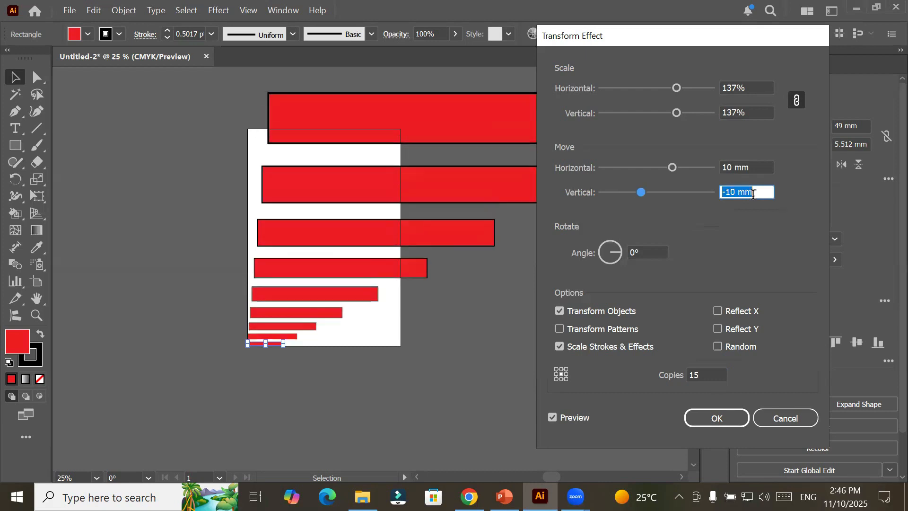
key("Up")
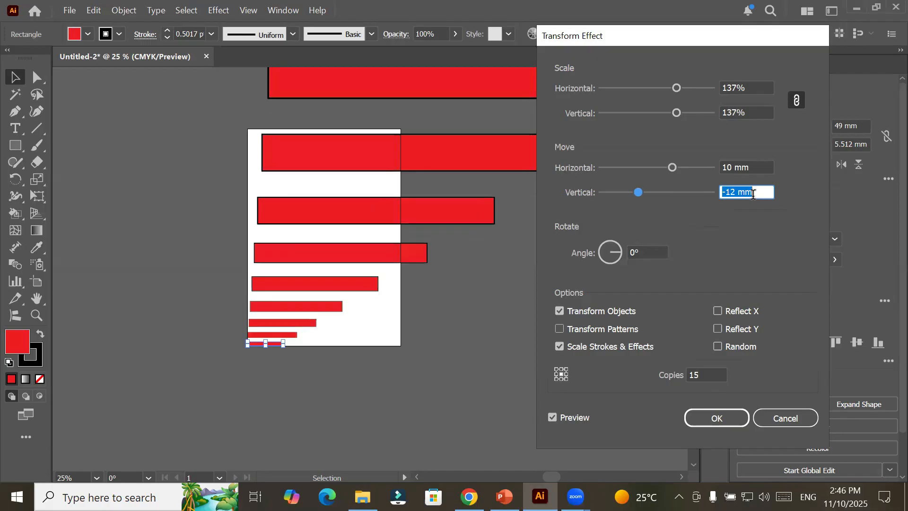
key("Up")
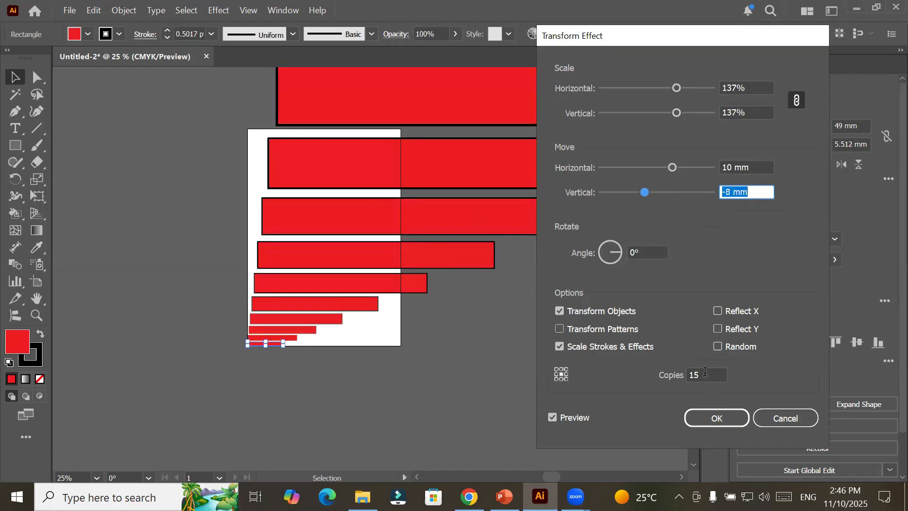
Step: Set the number of copies in the Transform effect to 7
scroll(707, 370, "down", 6)
scroll(706, 370, "down", 4)
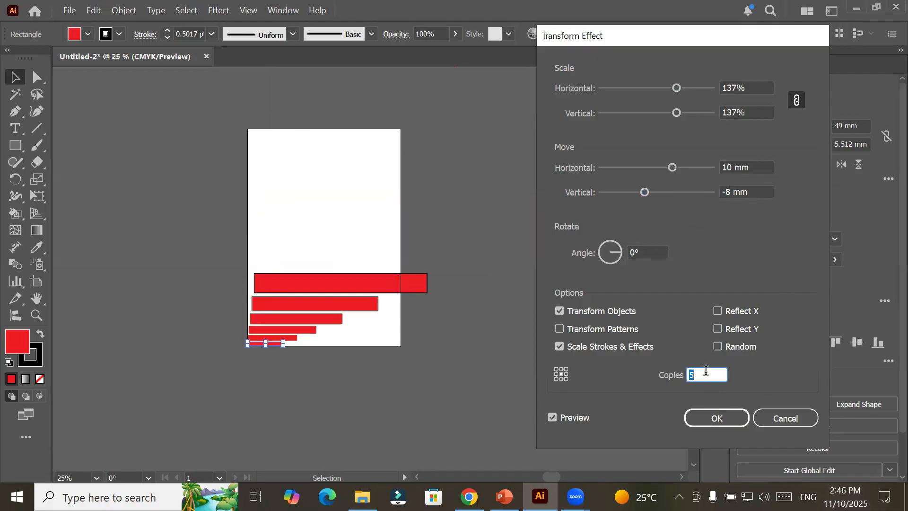
scroll(706, 371, "up", 2)
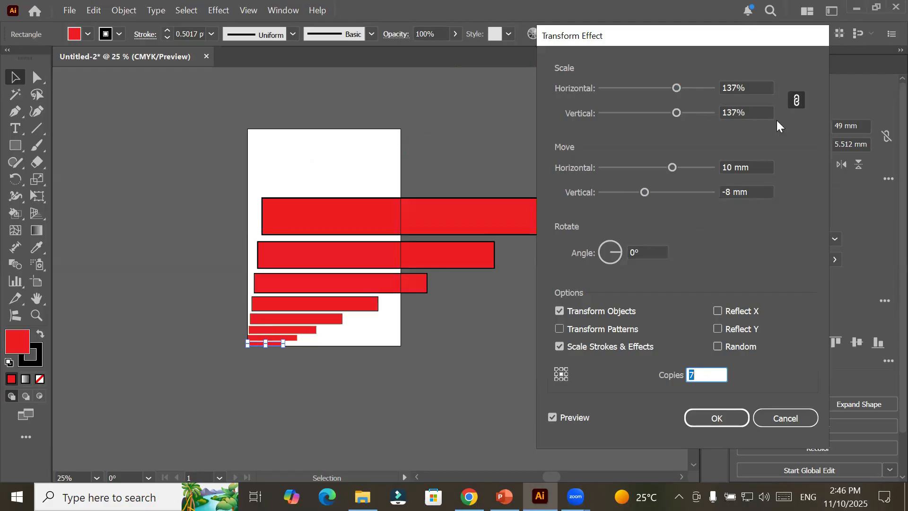
Step: Unlink the horizontal and vertical scale of the Transform effect and set the vertical scale to 100%
left_click(796, 101)
left_click(761, 112)
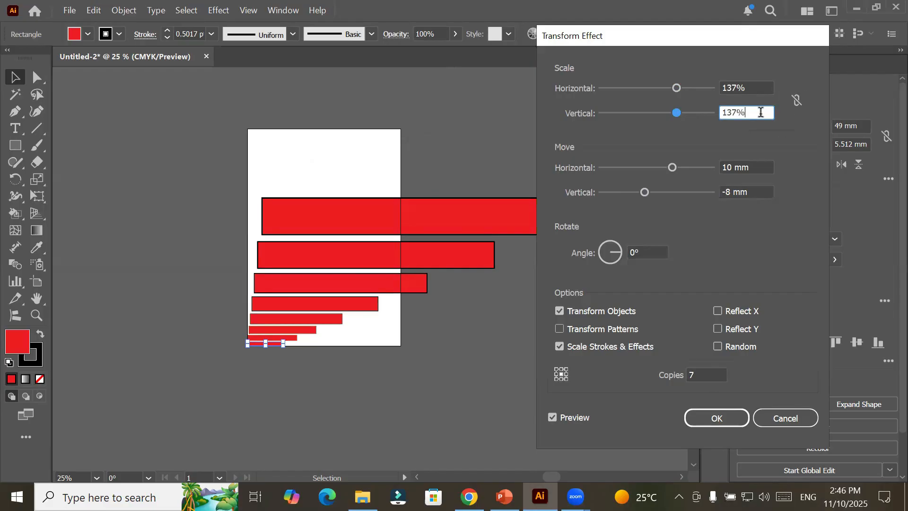
scroll(761, 112, "down", 9)
scroll(762, 112, "down", 11)
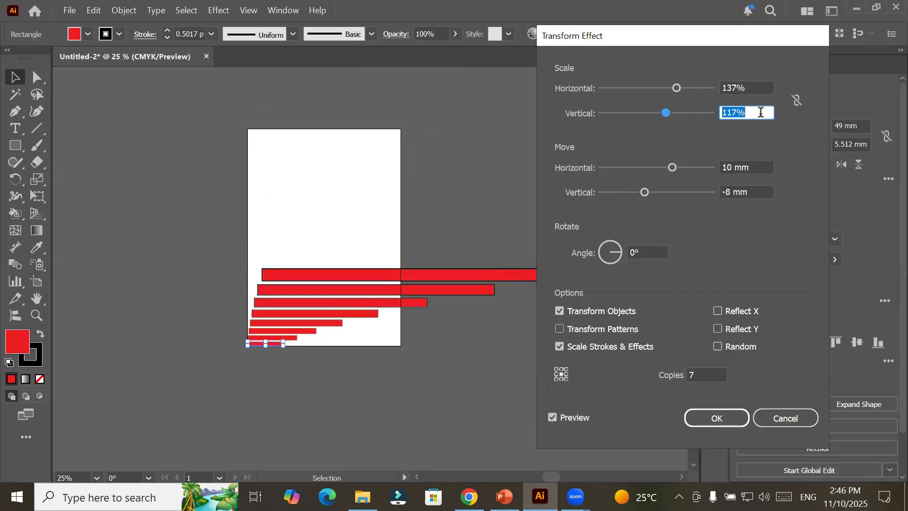
scroll(762, 112, "down", 5)
scroll(761, 112, "down", 5)
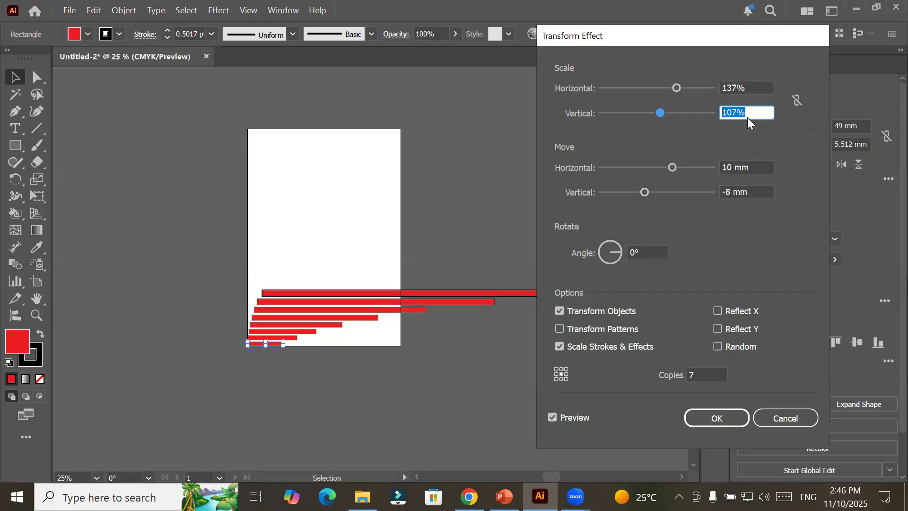
scroll(752, 110, "down", 7)
Step: Set the horizontal scale of the Transform effect to 116%
left_click(755, 87)
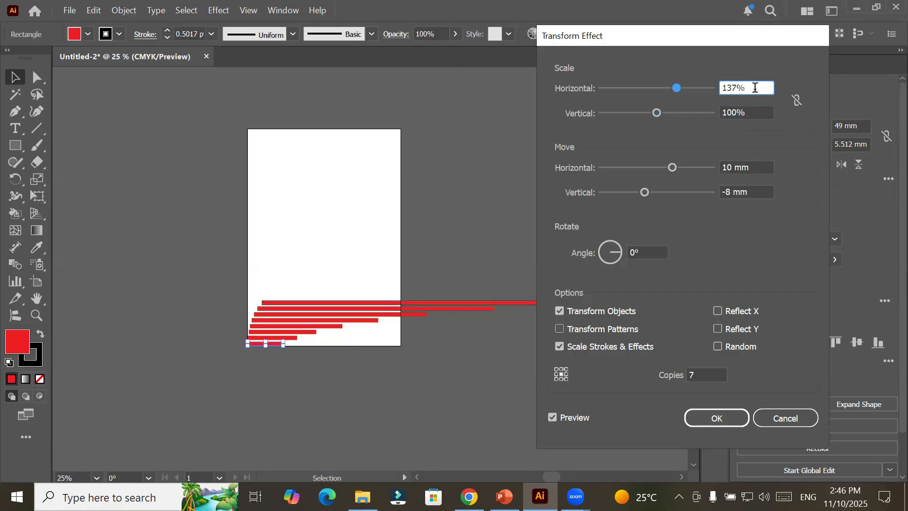
scroll(755, 88, "down", 5)
scroll(756, 88, "down", 9)
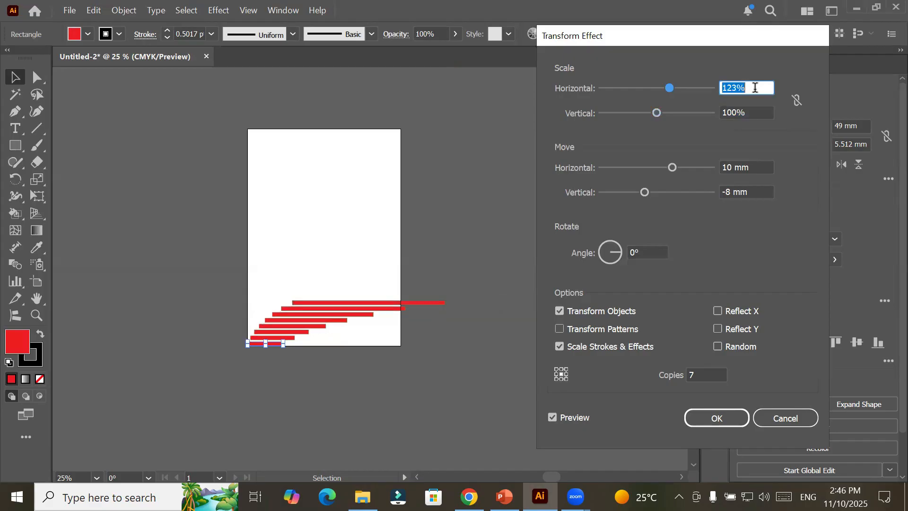
scroll(755, 87, "down", 5)
scroll(756, 88, "down", 2)
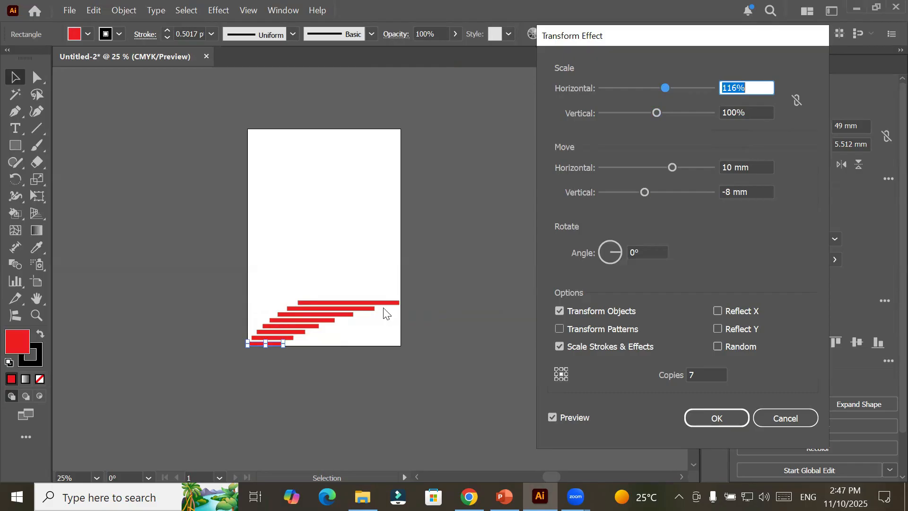
Step: Try a rotation angle of 32° for the copies in the Transform effect
left_click(654, 252)
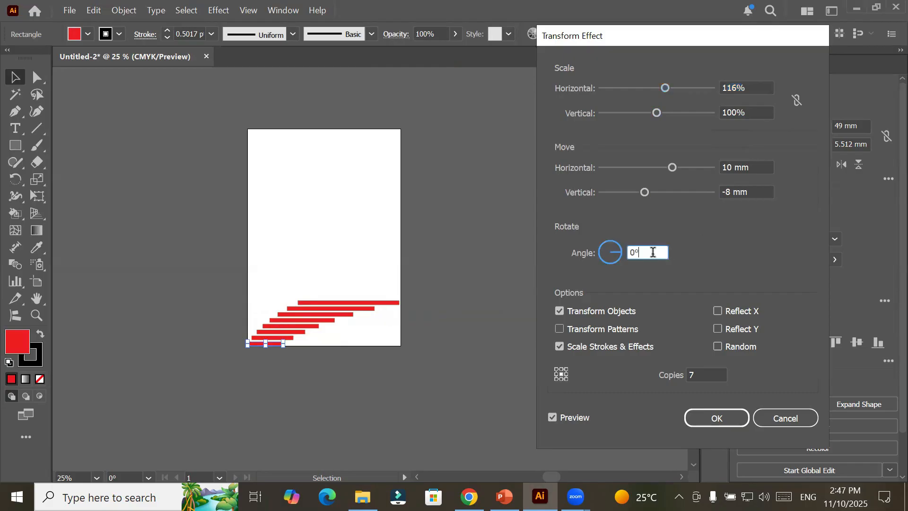
key("Up")
key("Up")
key("Up")
key("Up")
key("Up")
key("Up")
key("Up")
key("Up")
key("Up")
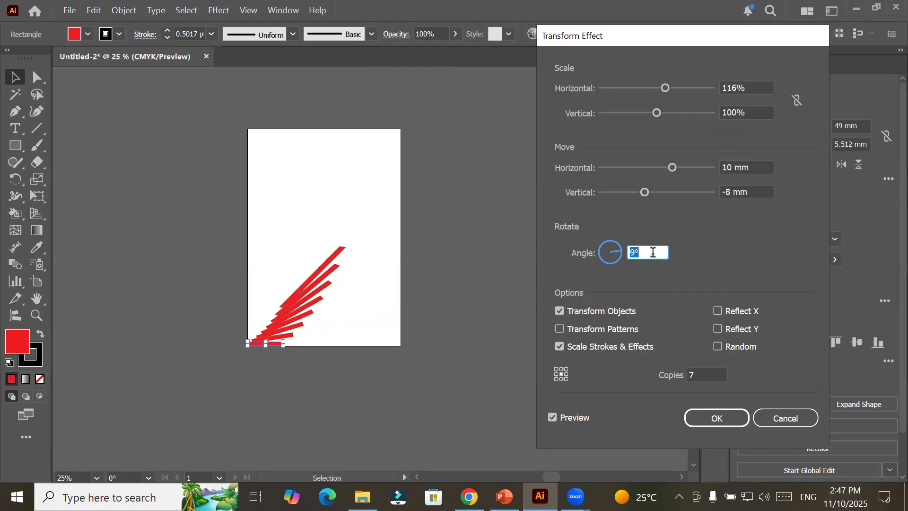
key("Up")
key("Up")
key("Up")
key("Up")
key("Up")
key("Up")
key("Up")
key("Up")
key("Up")
key("Up")
key("Up")
key("Up")
key("Up")
key("Up")
key("Up")
key("Up")
key("Up")
key("Up")
key("Up")
key("Up")
key("Up")
key("Up")
key("Up")
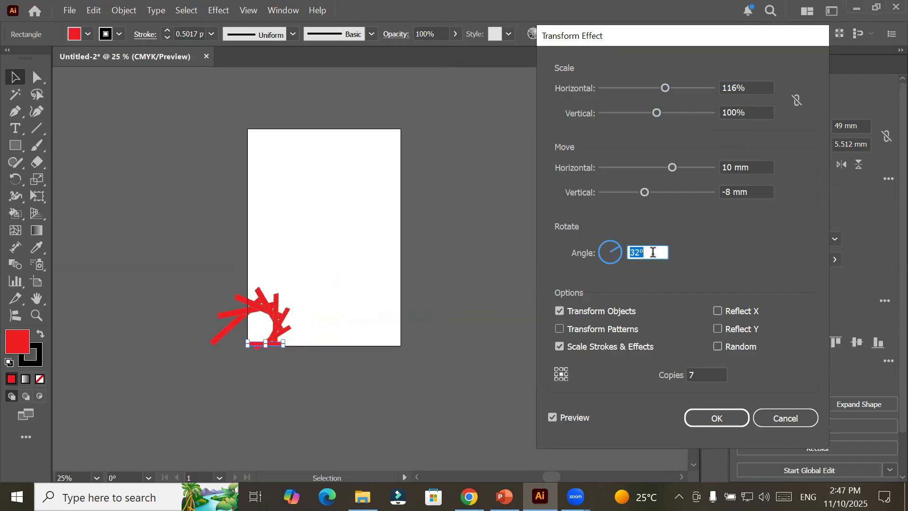
Step: Lower the rotation angle of the copies to -4° in the Transform effect
key("Down")
key("Down")
key("Down")
key("Down")
key("Down")
key("Down")
key("Down")
key("Down")
key("Down")
key("Down")
key("Down")
key("Down")
key("Down")
key("Down")
key("Down")
key("Down")
key("Down")
key("Down")
key("Down")
key("Down")
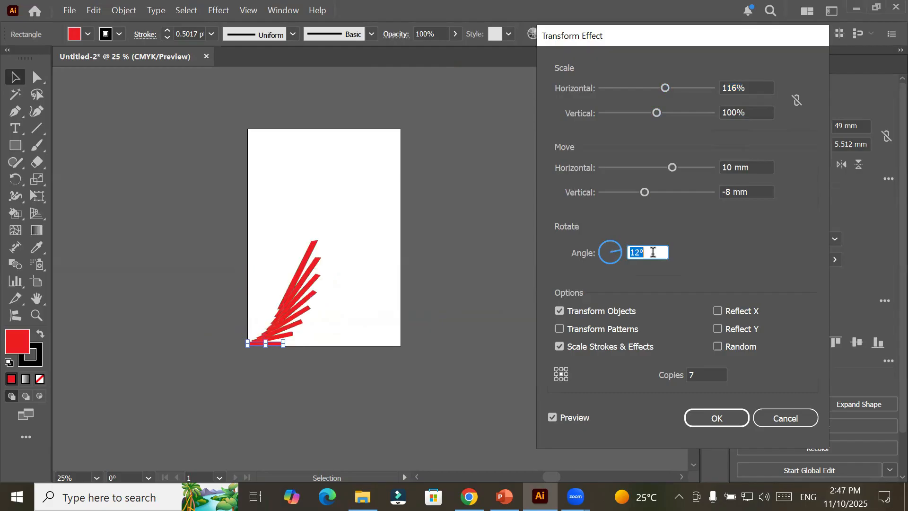
key("Down")
key("Down")
key("Down")
key("Down")
key("Down")
key("Down")
key("Down")
key("Down")
key("Down")
key("Down")
key("Down")
key("Down")
key("Down")
key("Down")
key("Down")
key("Down")
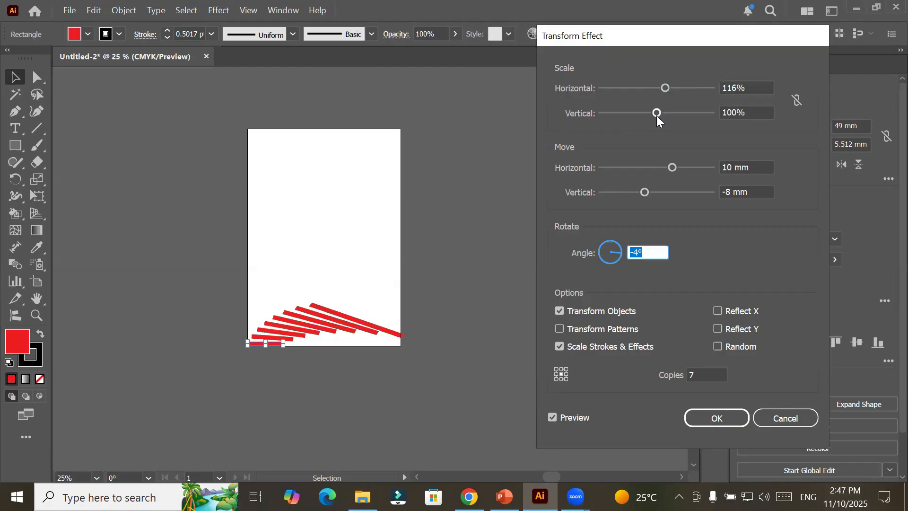
Step: Spread the copies further apart by setting the vertical move to -43 mm
left_click(797, 98)
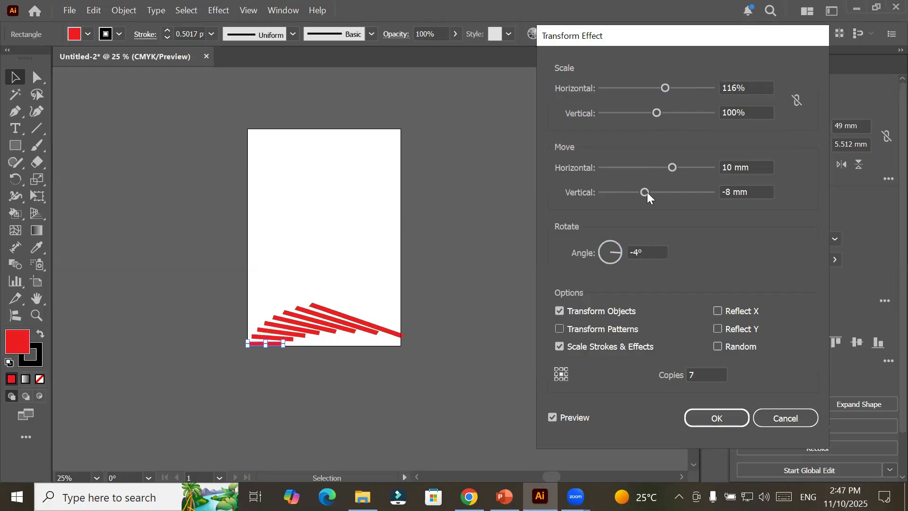
left_click(757, 191)
scroll(756, 190, "up", 1)
scroll(756, 191, "down", 6)
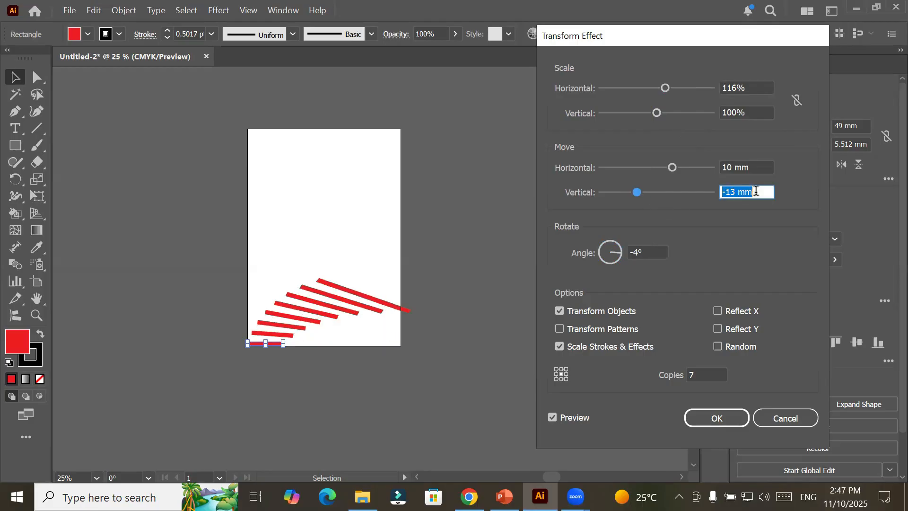
scroll(757, 190, "down", 8)
scroll(756, 191, "down", 4)
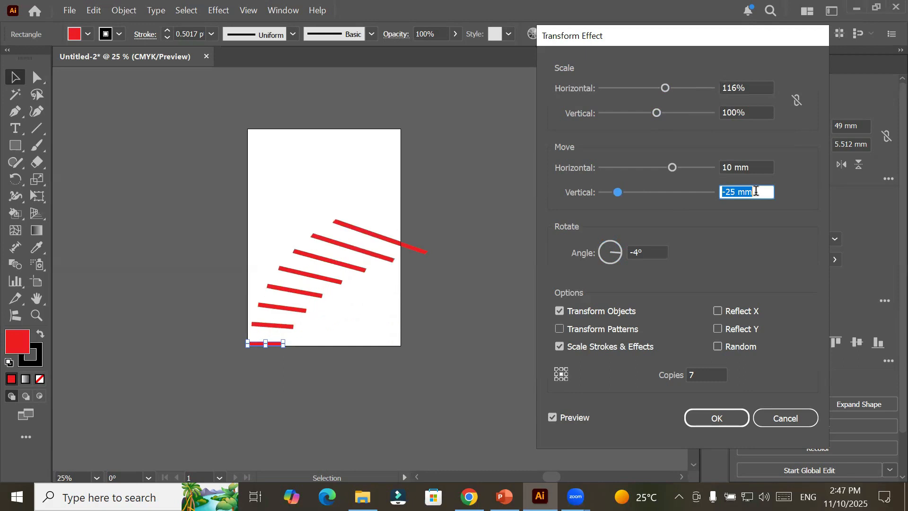
scroll(757, 191, "down", 8)
scroll(756, 191, "down", 10)
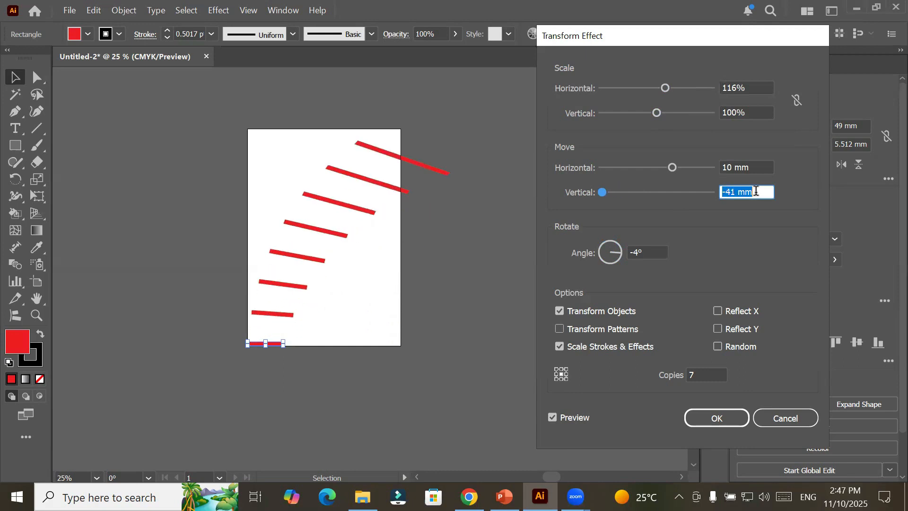
Step: Set the rotation angle to -104° and apply the Transform effect to the red bar
left_click(658, 252)
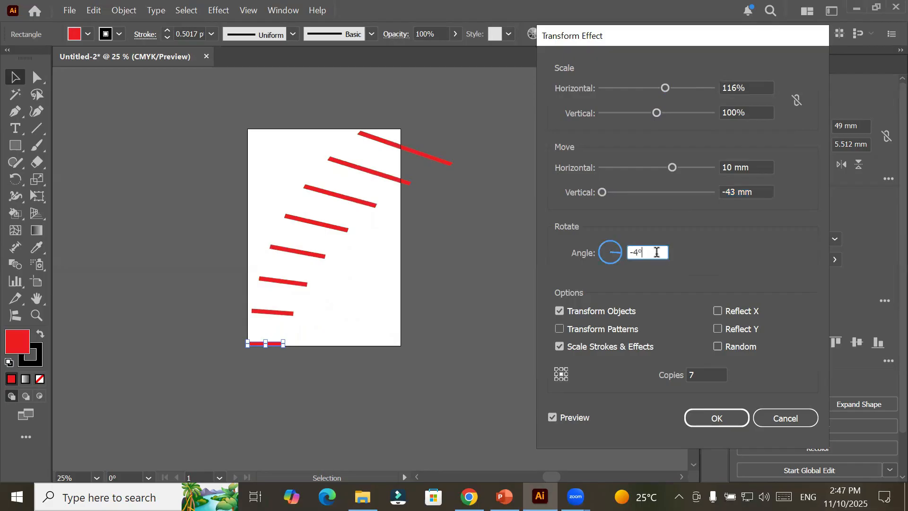
scroll(658, 252, "up", 1)
scroll(657, 252, "up", 5)
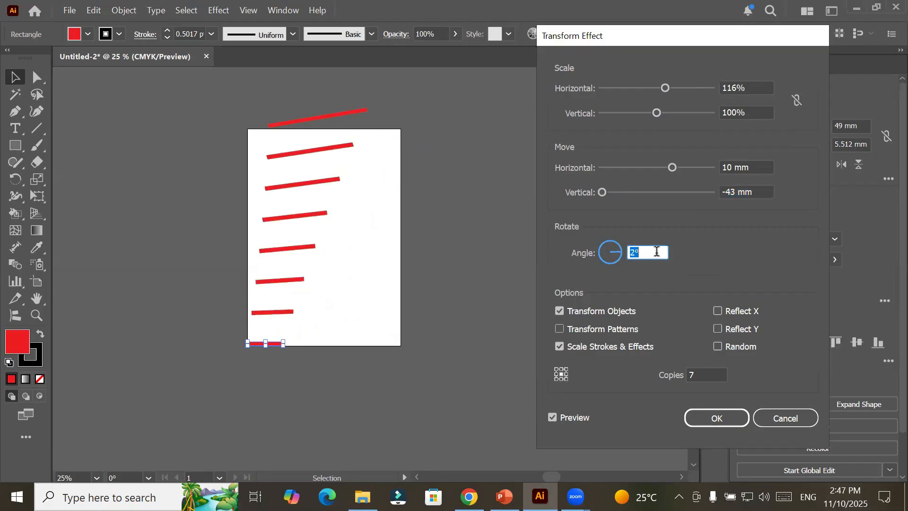
scroll(657, 253, "up", 1)
scroll(657, 252, "down", 8)
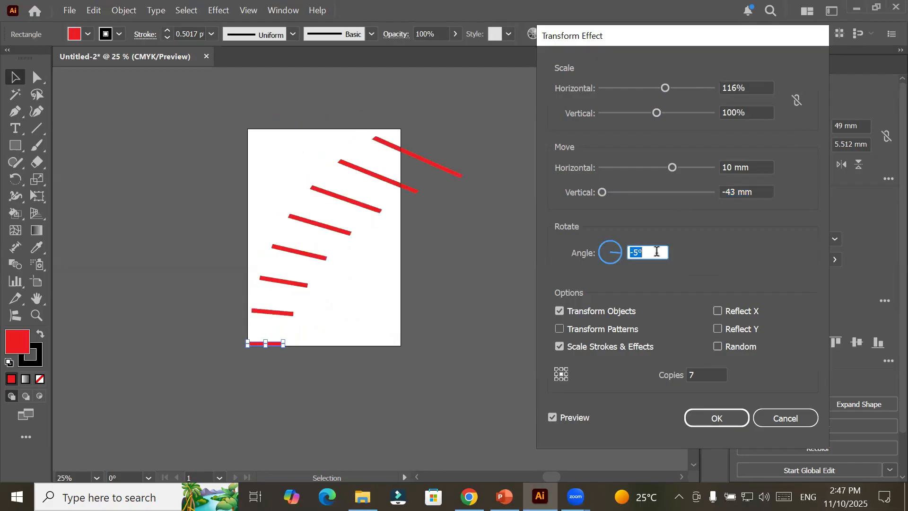
scroll(657, 251, "down", 13)
scroll(657, 252, "down", 16)
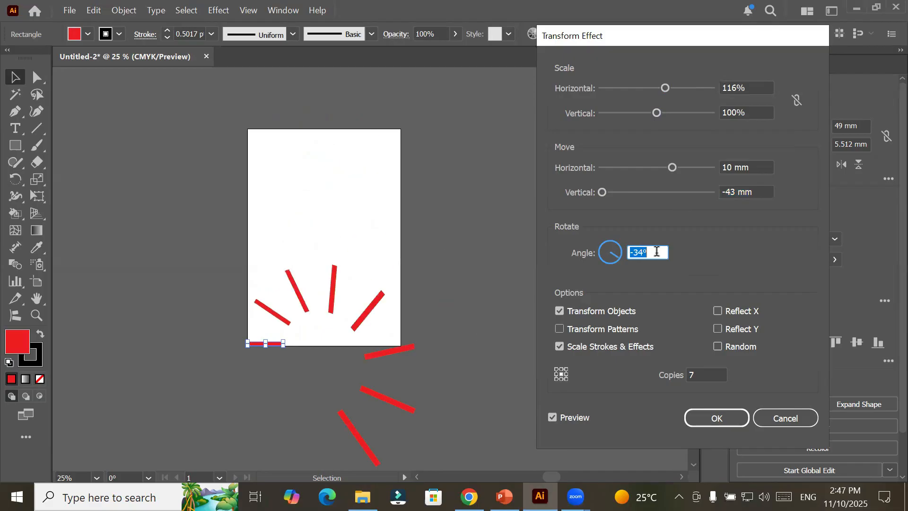
scroll(657, 251, "down", 13)
scroll(658, 252, "down", 13)
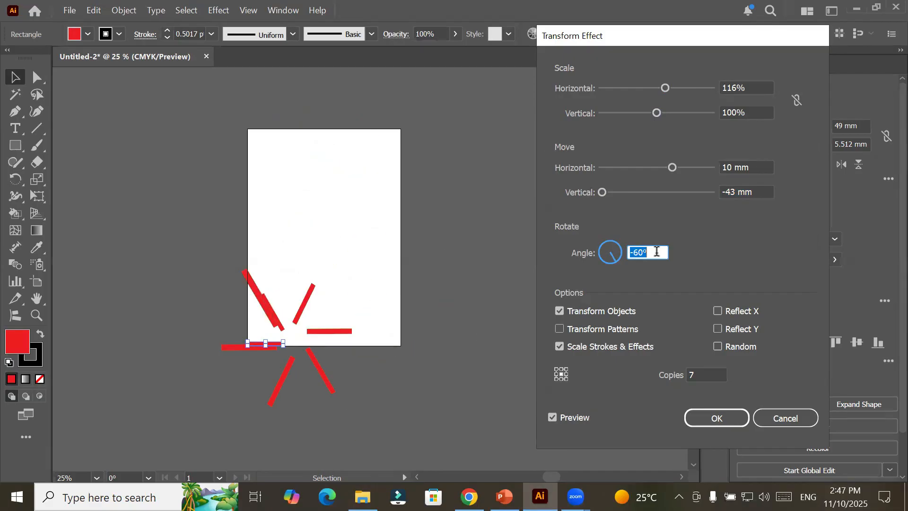
scroll(658, 252, "down", 16)
scroll(657, 251, "down", 10)
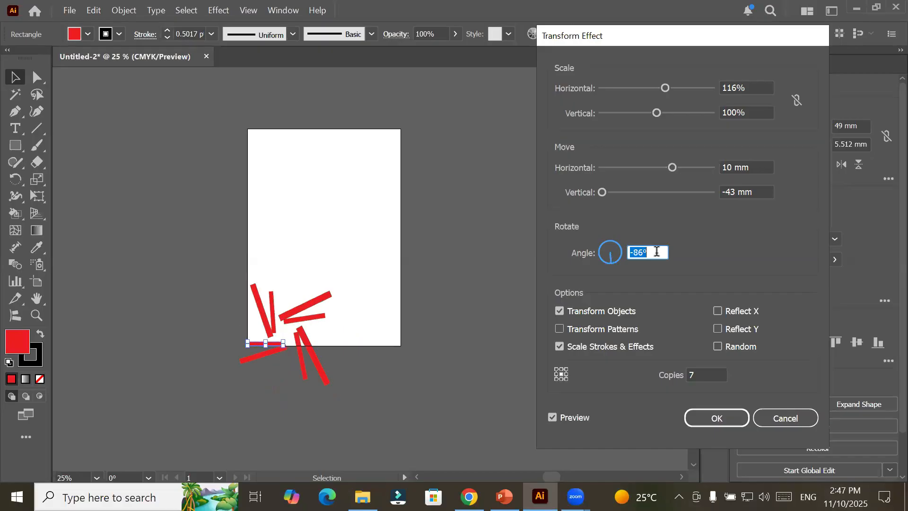
scroll(657, 251, "down", 13)
key("Down")
key("Down")
key("Down")
key("Down")
key("Down")
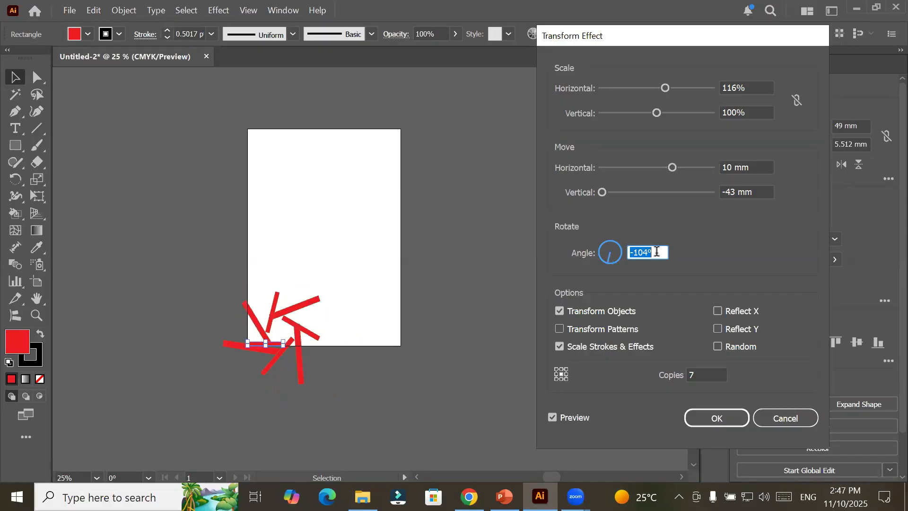
left_click(723, 419)
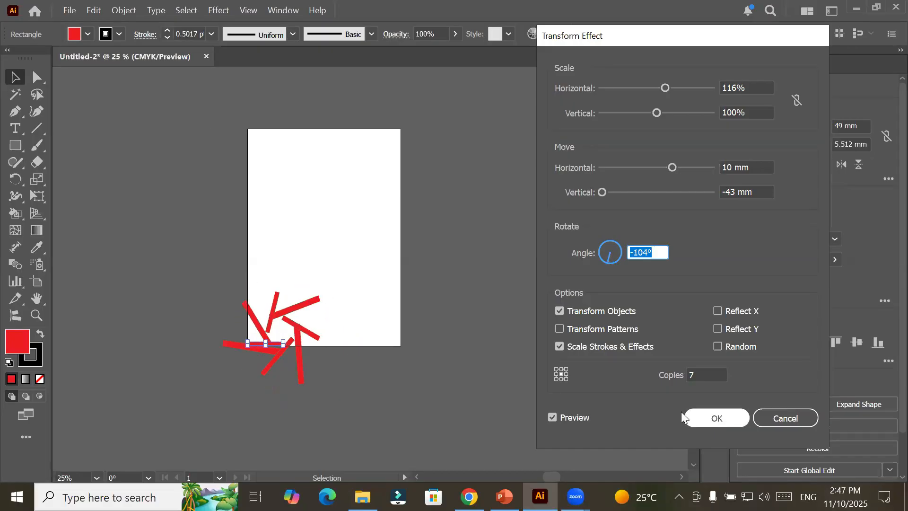
Step: Move the transformed red artwork to the middle of the artboard and deselect it
left_click_drag(309, 331, 362, 220)
left_click(343, 326)
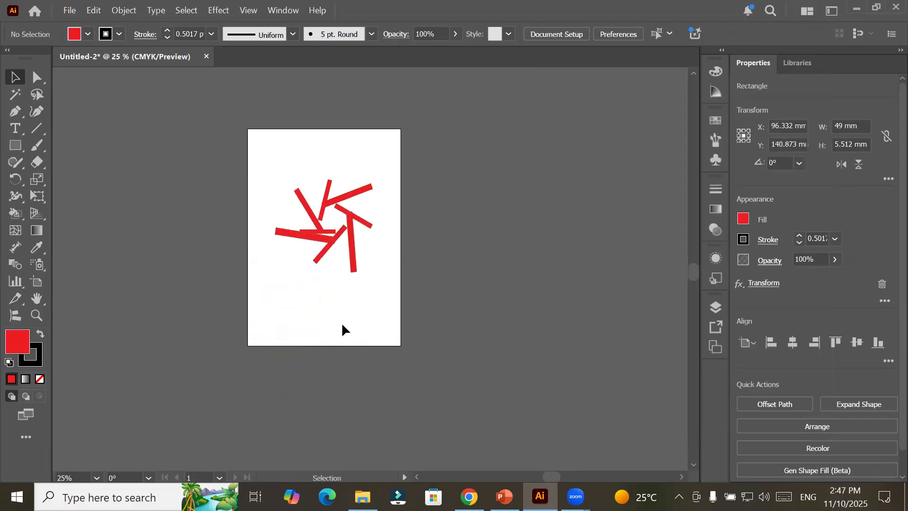
Step: Show the red bar's appearance attributes in an enlarged floating view and hide its Transform effect
left_click(330, 235)
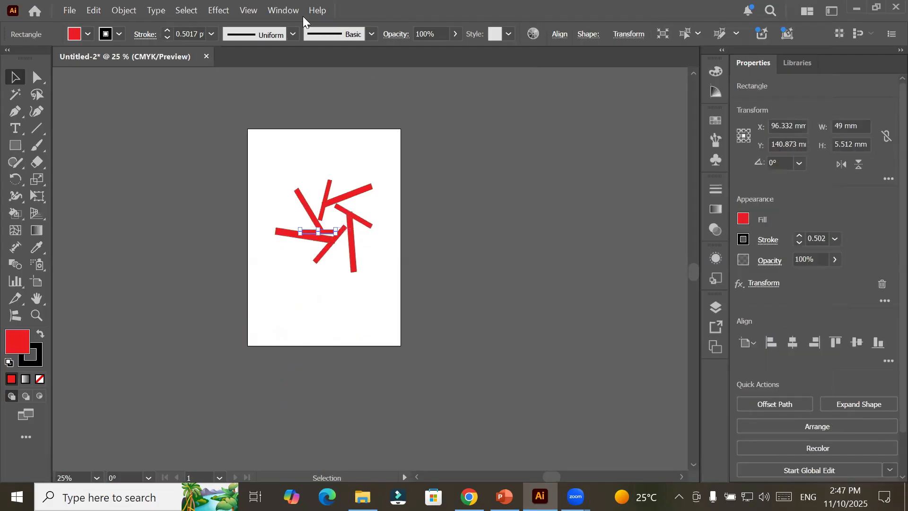
left_click(281, 9)
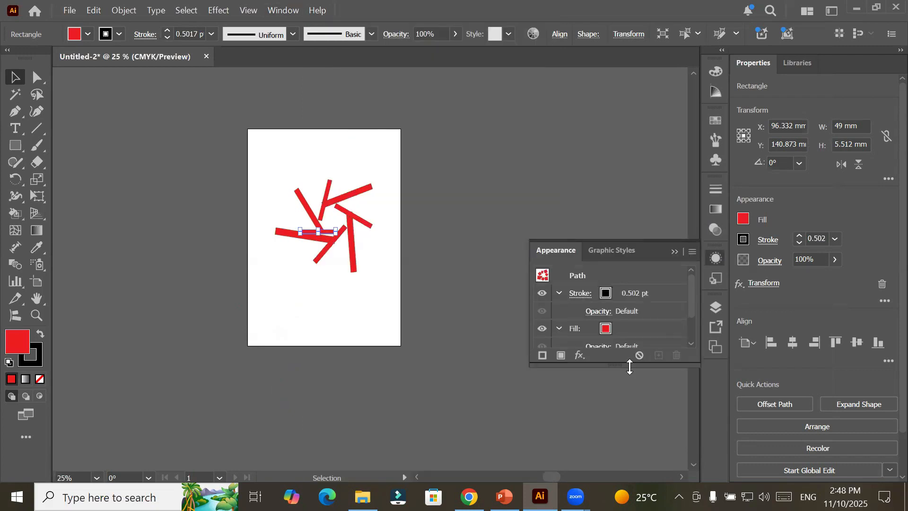
left_click_drag(630, 367, 630, 406)
left_click_drag(615, 250, 615, 114)
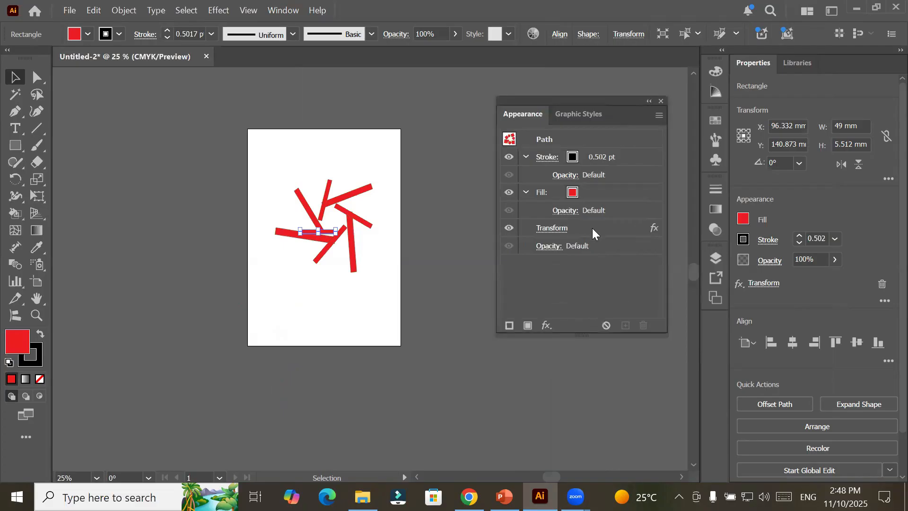
left_click(510, 229)
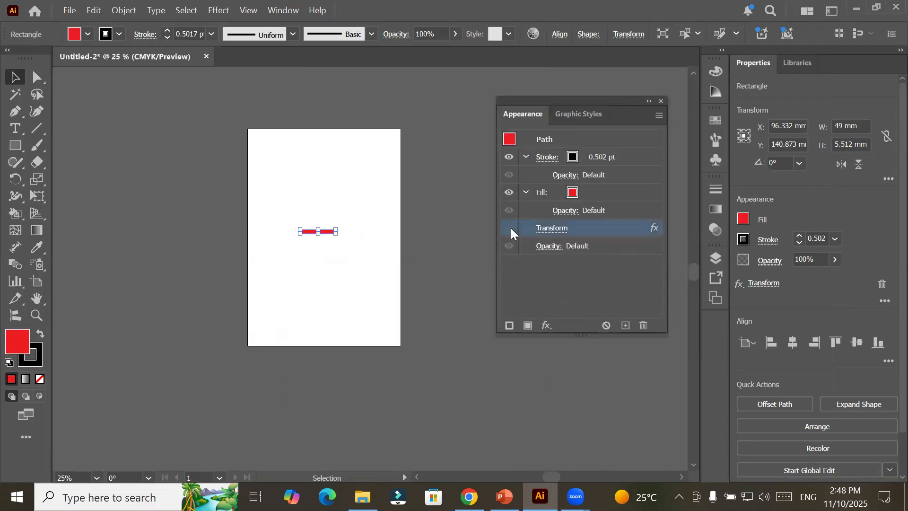
Step: Toggle the visibility of the red bar's Transform effect on and off, leaving the effect shown
left_click(511, 228)
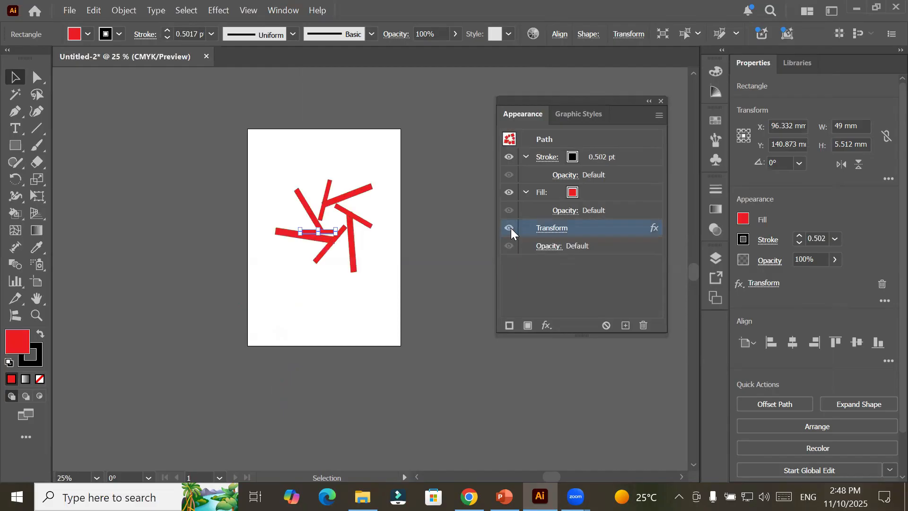
left_click(511, 228)
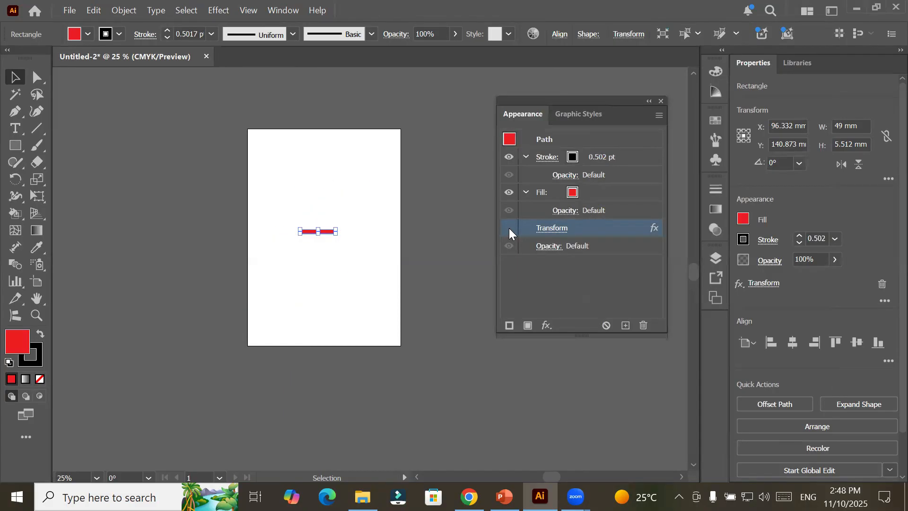
left_click(509, 228)
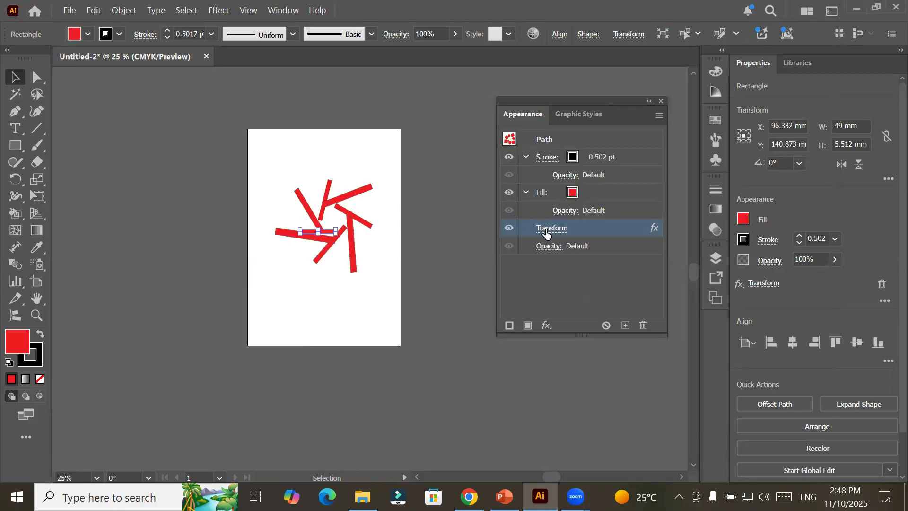
left_click(215, 10)
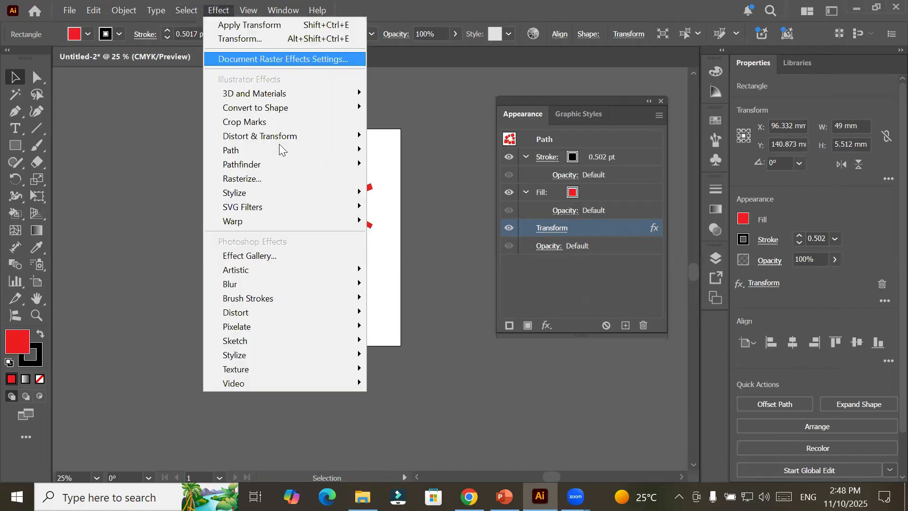
mouse_move(282, 138)
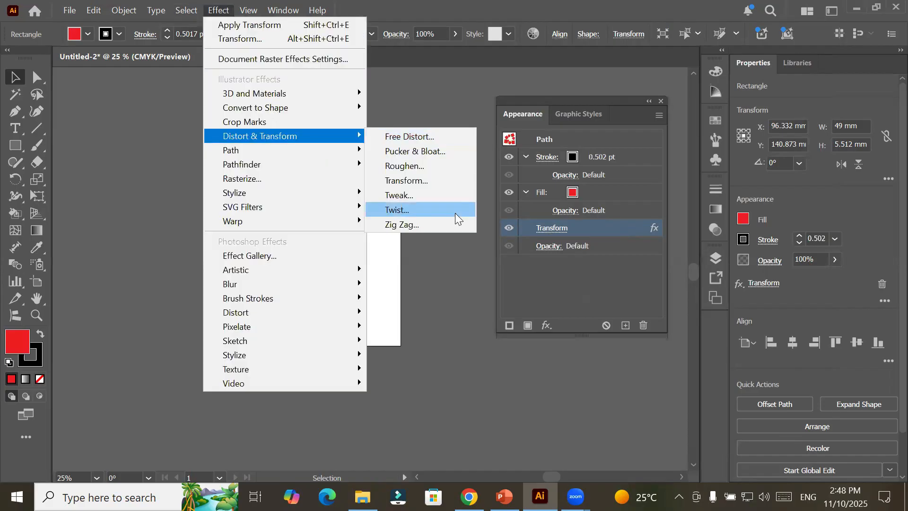
left_click(583, 226)
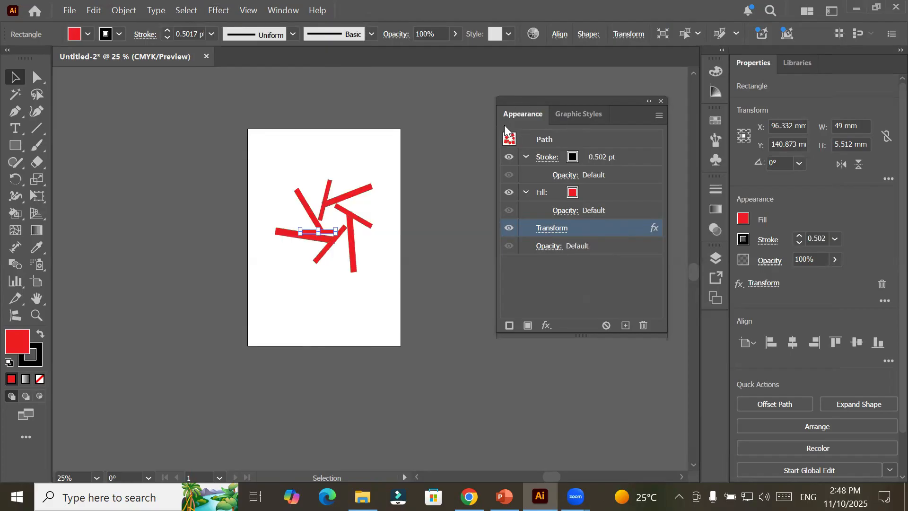
Step: Reopen the red bar's existing Transform effect for editing and set its horizontal scale to 123%
left_click(546, 229)
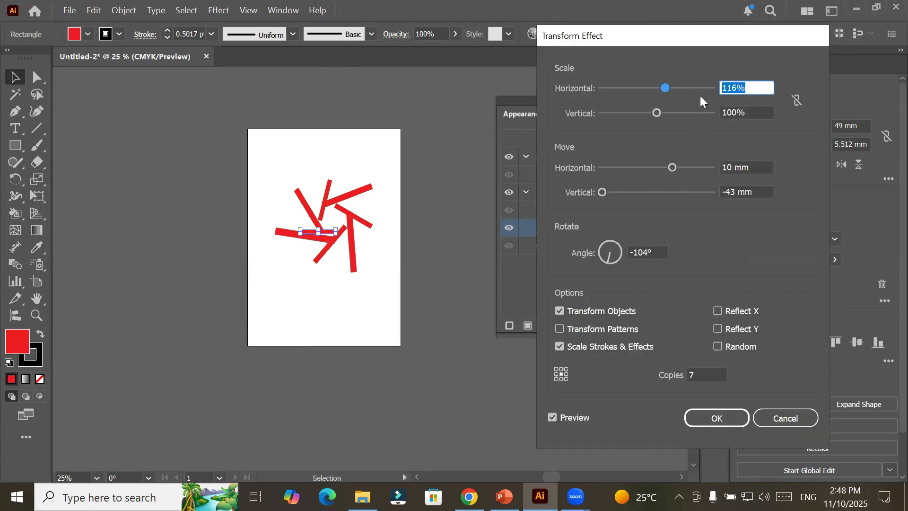
key("Up")
key("Up")
key("Up")
key("Up")
key("Up")
key("Up")
key("Up")
key("Up")
key("Up")
key("Up")
key("Up")
key("Up")
key("Up")
key("Up")
key("Up")
key("Up")
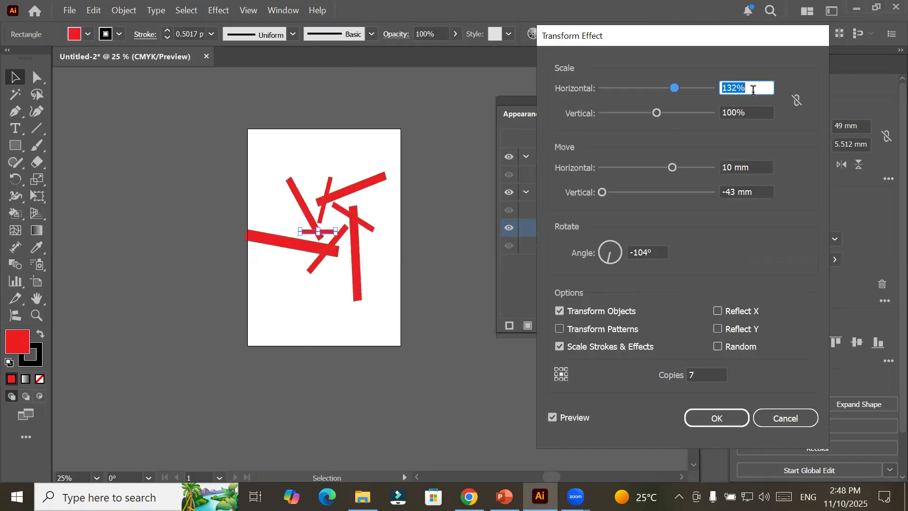
key("Up")
key("Up")
key("Up")
key("Up")
key("Up")
key("Up")
key("Up")
key("Up")
key("Up")
key("Up")
key("Up")
key("Up")
key("Up")
key("Up")
key("Up")
key("Up")
key("Up")
key("Up")
key("Up")
key("Up")
key("Up")
key("Up")
key("Up")
key("Up")
key("Up")
key("Up")
key("Up")
key("Up")
key("Up")
key("Up")
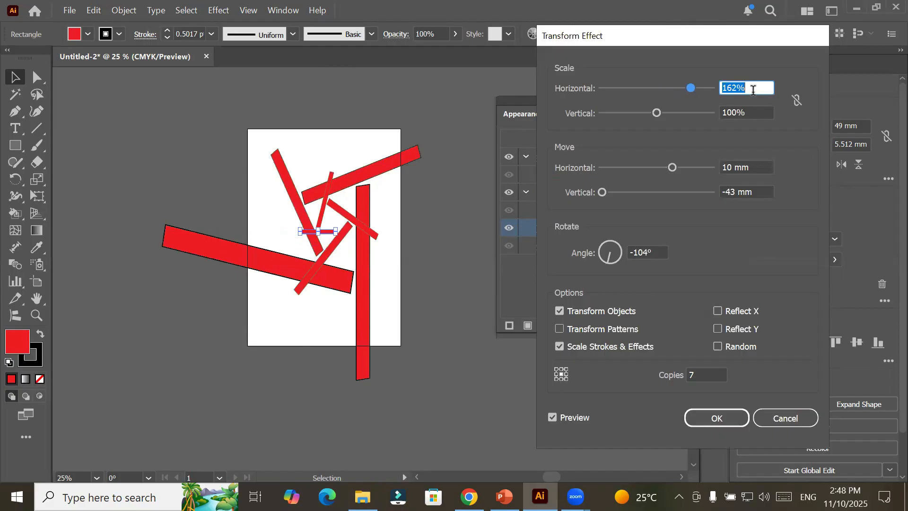
key("Down")
key("Down")
key("Down")
key("Down")
key("Down")
key("Down")
key("Down")
key("Down")
key("Down")
key("Down")
key("Down")
key("Down")
key("Down")
key("Down")
key("Down")
key("Down")
key("Down")
key("Down")
key("Down")
key("Down")
key("Down")
key("Down")
key("Down")
key("Down")
key("Down")
key("Down")
key("Down")
key("Down")
key("Down")
key("Down")
key("Down")
key("Down")
key("Down")
key("Down")
key("Down")
key("Down")
key("Down")
key("Down")
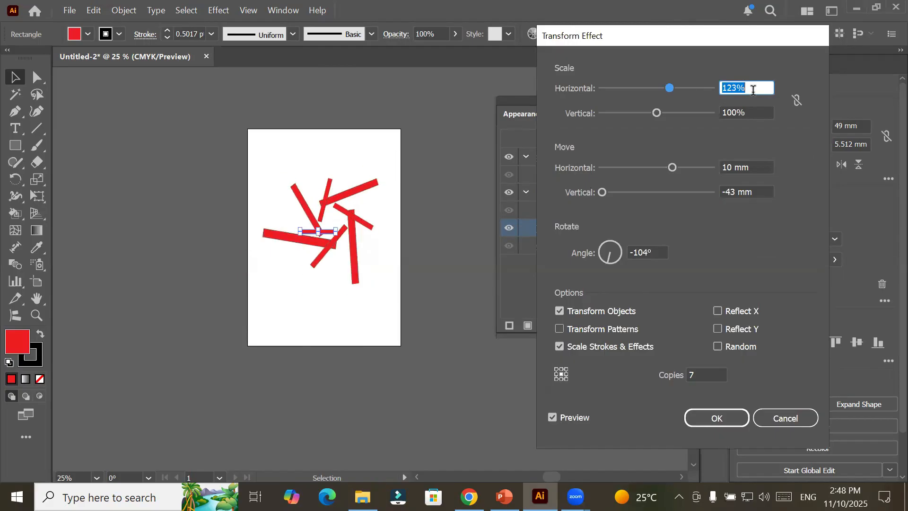
Step: Set the vertical scale of the Transform effect's copies to 102%
left_click(756, 113)
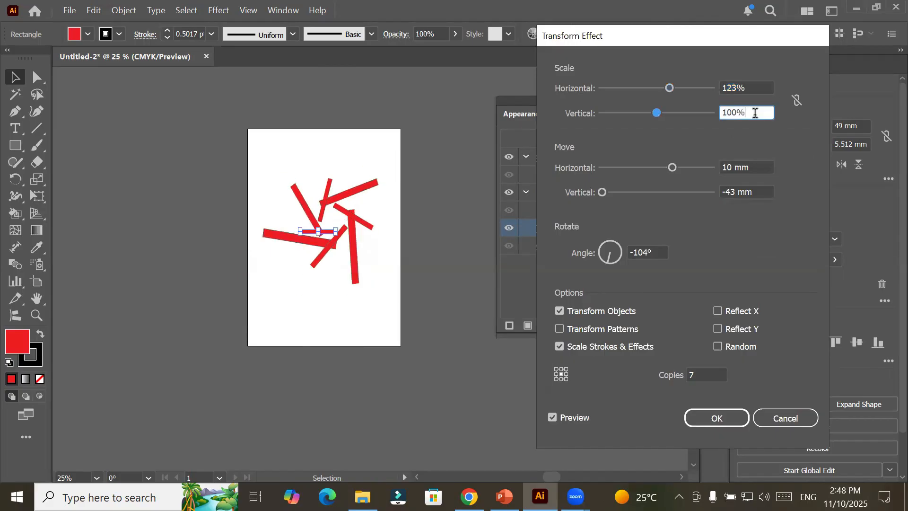
key("Up")
key("Up")
key("Up")
key("Up")
key("Up")
key("Up")
key("Up")
key("Up")
key("Up")
key("Up")
key("Up")
key("Up")
key("Up")
key("Up")
key("Down")
key("Down")
key("Down")
key("Down")
key("Down")
key("Down")
key("Down")
key("Down")
key("Down")
key("Down")
key("Down")
key("Down")
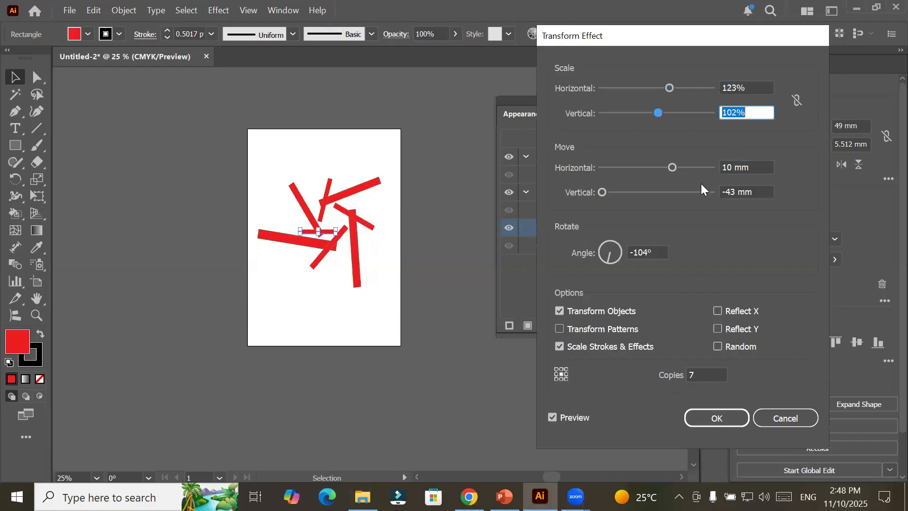
Step: Set the horizontal move of the Transform effect's copies to 27 mm
left_click(753, 169)
key("Up")
key("Up")
key("Up")
key("Up")
key("Up")
key("Up")
key("Up")
key("Up")
key("Up")
key("Up")
key("Up")
key("Up")
key("Up")
key("Up")
key("Up")
key("Up")
key("Up")
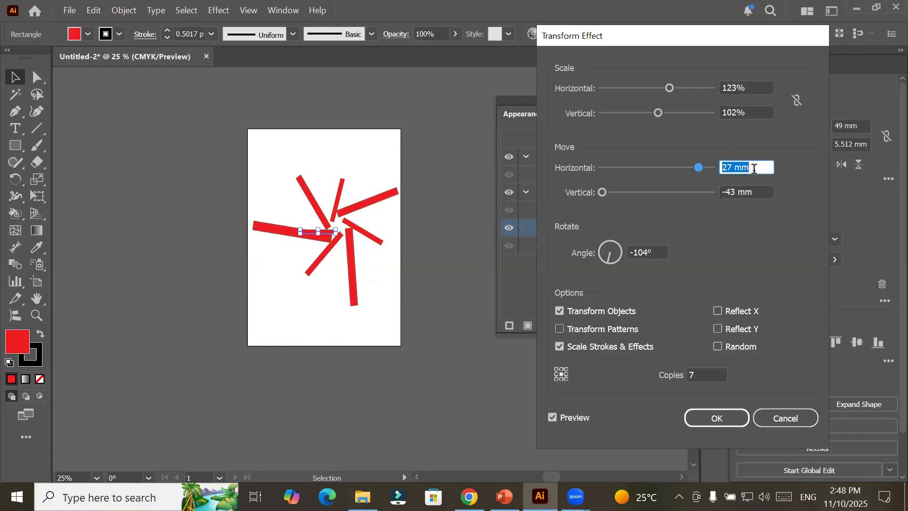
Step: Try larger horizontal offsets for the Transform effect's copies, up to 62 mm, and settle on a horizontal move of 16 mm
key("Up")
key("Up")
key("Up")
key("Up")
key("Up")
key("Up")
key("Up")
key("Up")
key("Up")
key("Up")
key("Up")
key("Up")
key("Up")
key("Up")
key("Up")
key("Up")
key("Up")
key("Up")
key("Up")
key("Up")
key("Up")
key("Up")
key("Up")
key("Up")
key("Up")
key("Up")
key("Up")
key("Up")
key("Up")
key("Up")
key("Up")
key("Up")
key("Up")
key("Up")
key("Up")
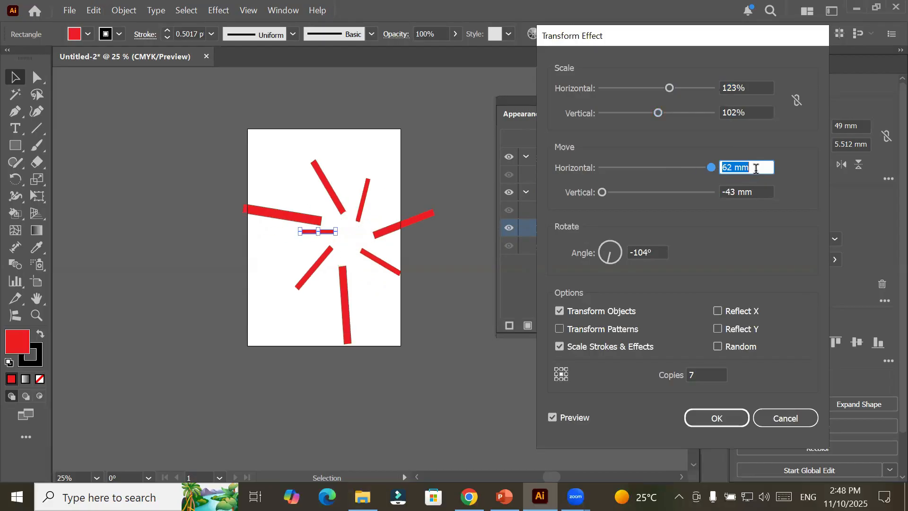
key("Down")
key("Down")
key("Down")
key("Down")
key("Down")
key("Down")
key("Down")
key("Down")
key("Down")
key("Down")
key("Down")
key("Down")
key("Down")
key("Down")
key("Down")
key("Down")
key("Down")
key("Down")
key("Down")
key("Down")
key("Down")
key("Down")
key("Down")
key("Down")
key("Down")
key("Down")
key("Down")
key("Down")
key("Down")
key("Down")
key("Down")
key("Down")
key("Down")
key("Down")
key("Down")
key("Down")
key("Down")
key("Down")
key("Down")
key("Down")
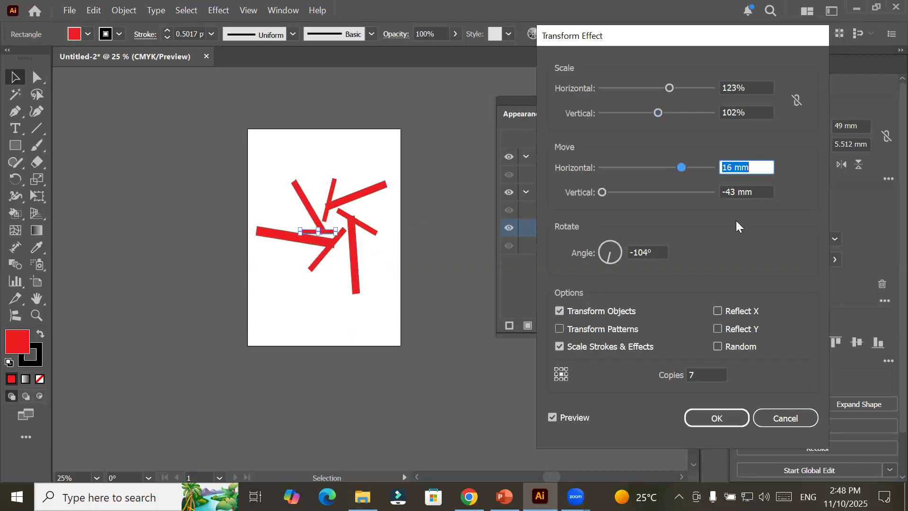
Step: Vary the vertical move of the Transform effect's copies up through 73 mm and settle on 51 mm
scroll(763, 191, "up", 11)
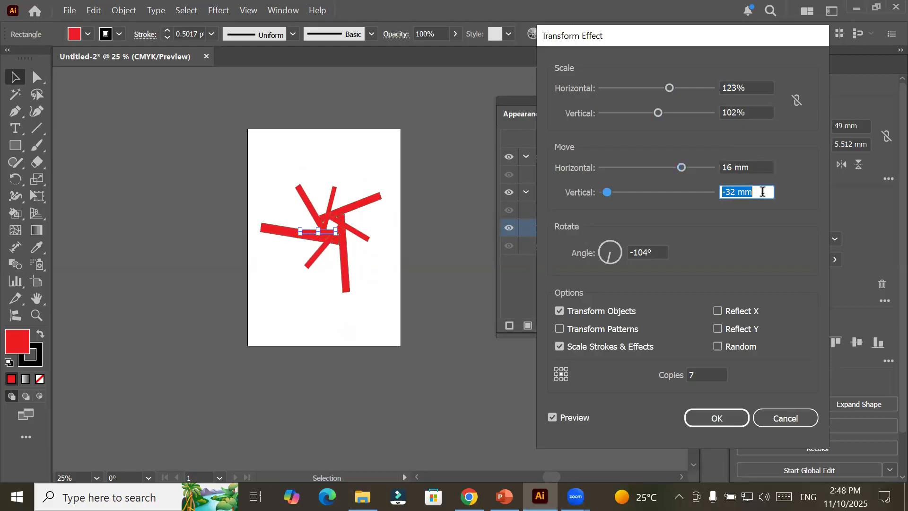
scroll(763, 191, "up", 14)
scroll(763, 192, "up", 12)
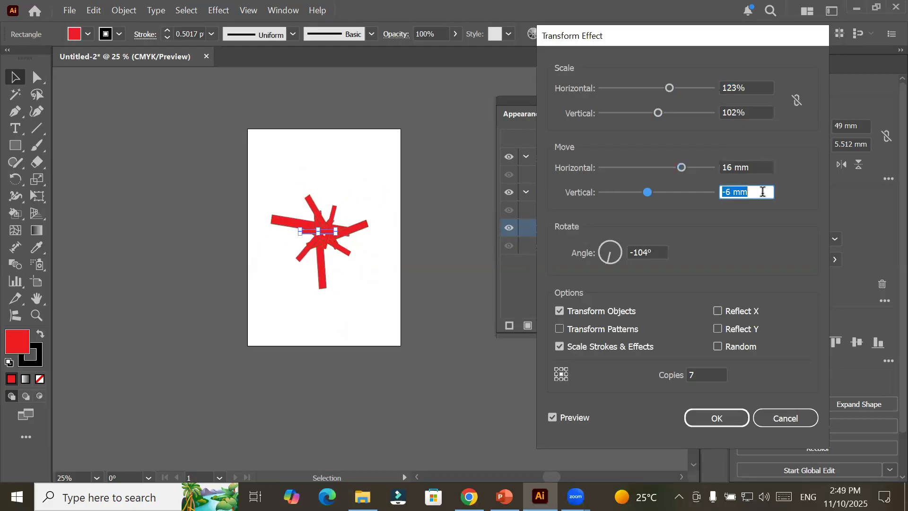
scroll(763, 191, "up", 20)
scroll(762, 191, "up", 19)
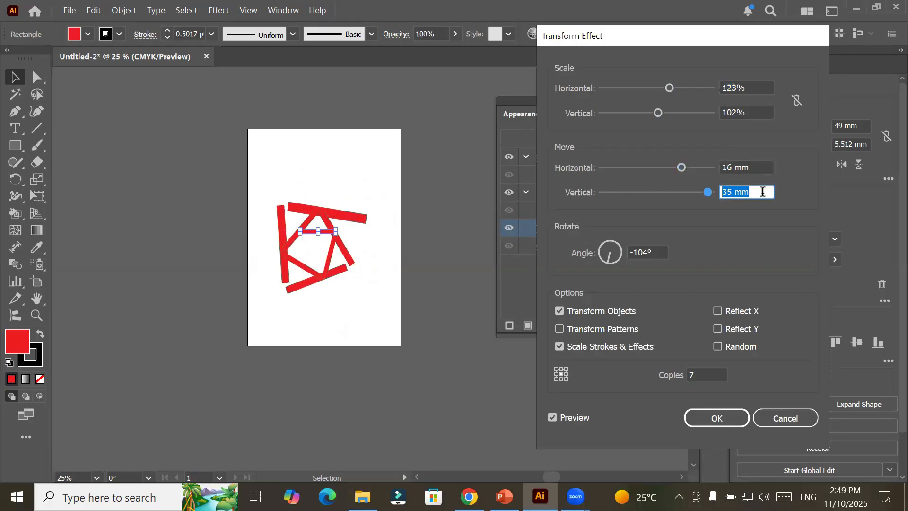
scroll(763, 191, "up", 20)
scroll(762, 192, "up", 13)
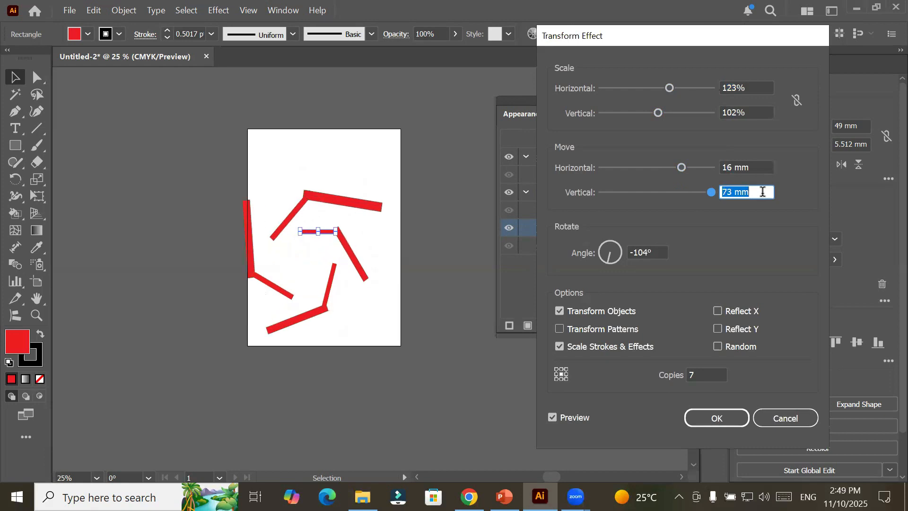
scroll(763, 192, "up", 1)
scroll(762, 192, "down", 20)
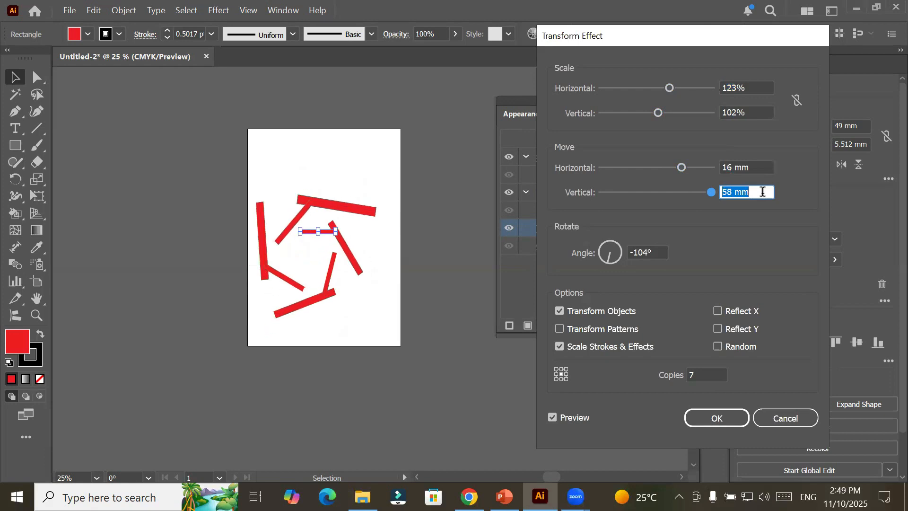
Step: Set the rotation angle of the Transform effect's copies to -53°
left_click(665, 250)
scroll(665, 251, "up", 4)
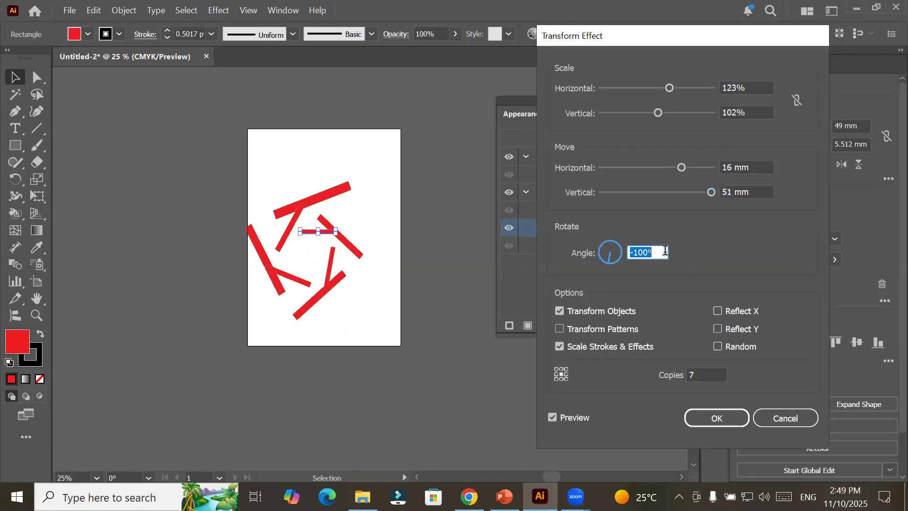
scroll(666, 251, "up", 16)
scroll(667, 250, "up", 15)
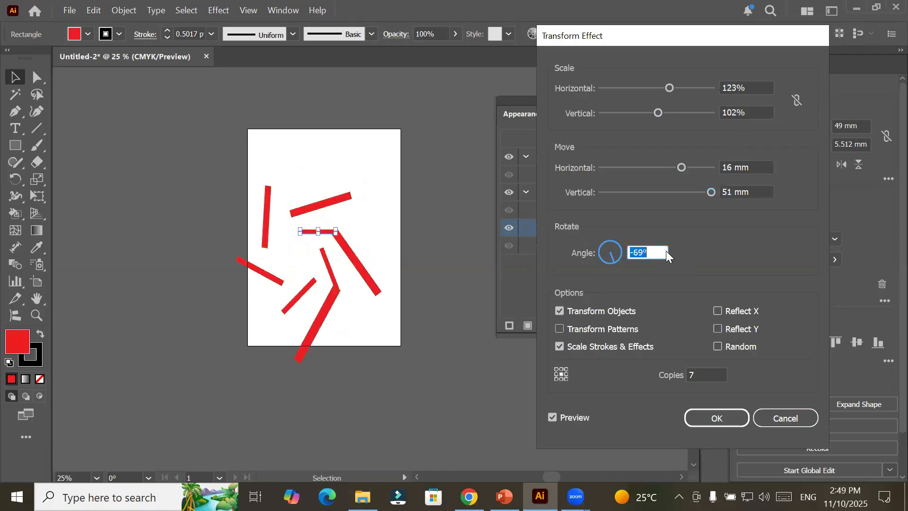
scroll(667, 251, "up", 16)
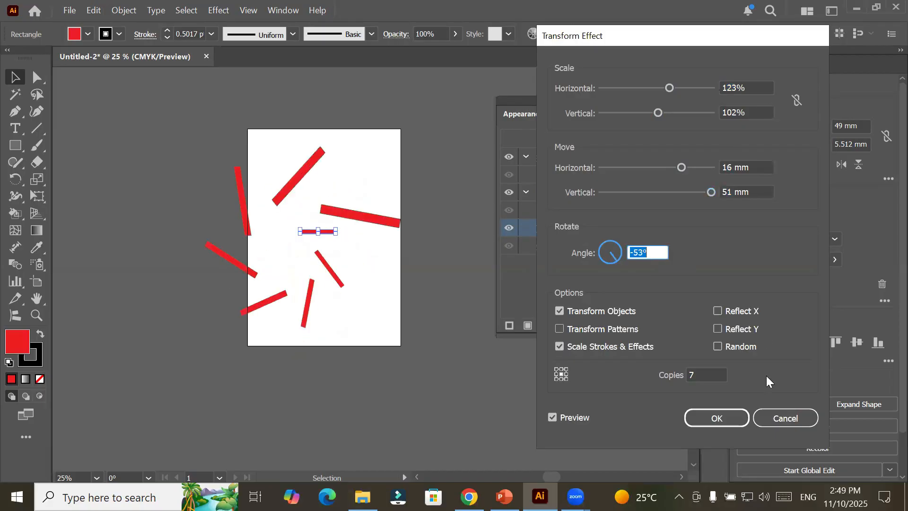
Step: Raise the number of copies in the Transform effect to 20
left_click(723, 372)
scroll(723, 373, "up", 4)
scroll(723, 372, "up", 5)
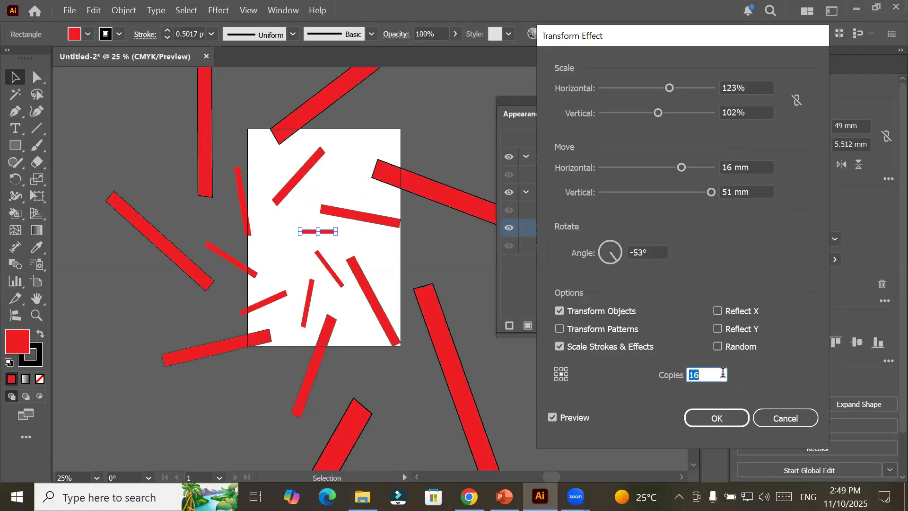
scroll(723, 373, "up", 4)
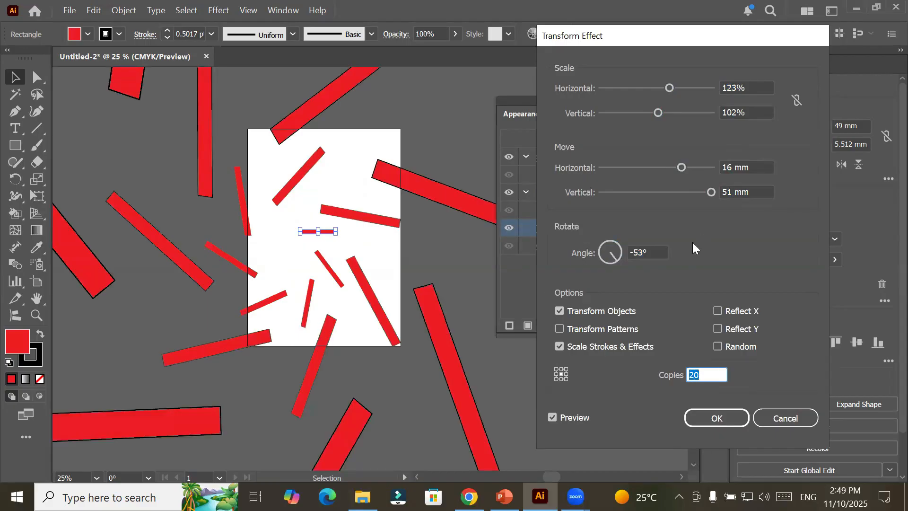
Step: Scale the Transform effect's copies to 84% vertically and 113% horizontally
left_click(759, 115)
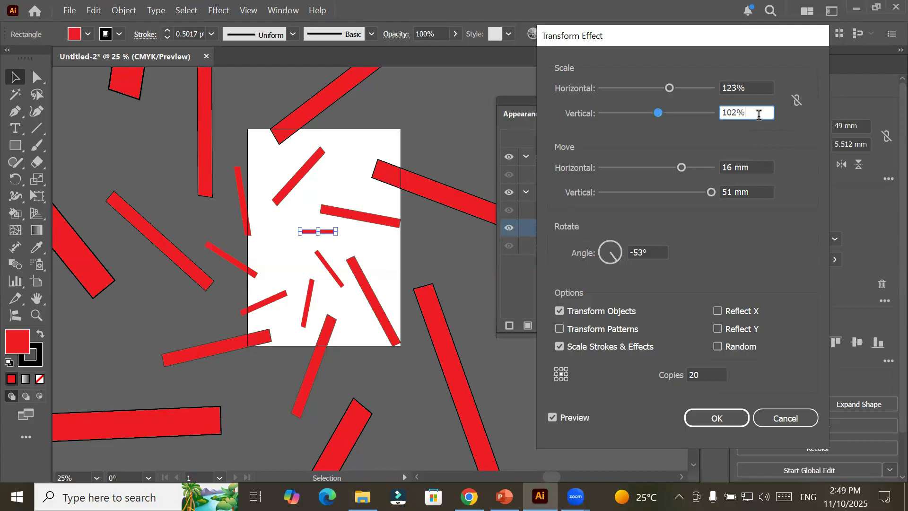
scroll(759, 115, "down", 16)
scroll(759, 115, "down", 2)
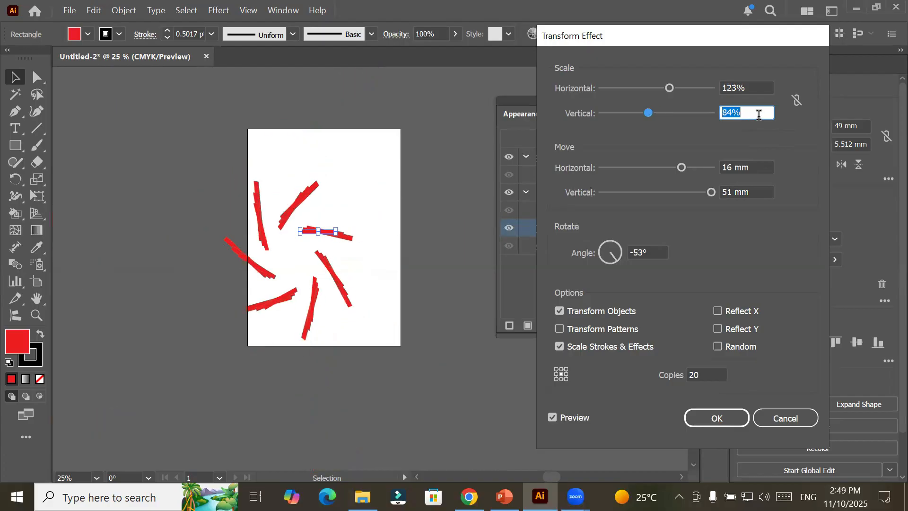
left_click(760, 85)
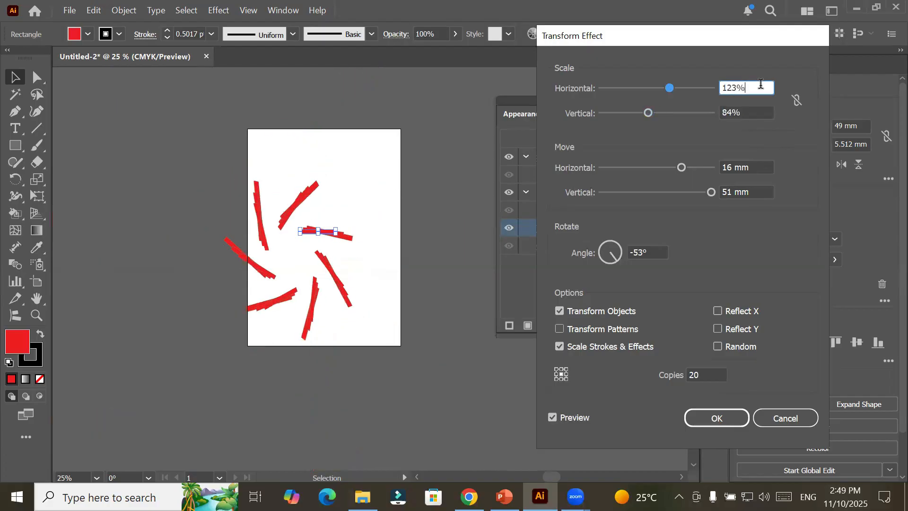
scroll(760, 83, "down", 6)
scroll(761, 84, "down", 3)
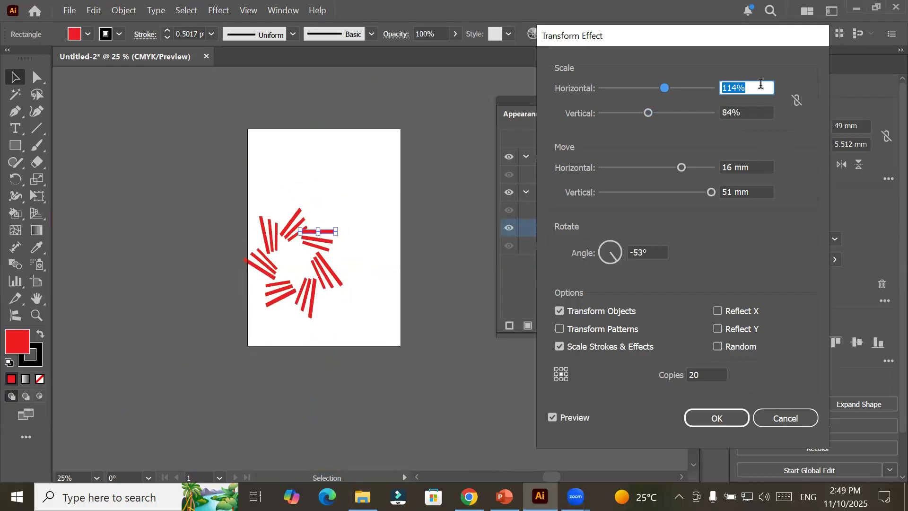
scroll(761, 84, "down", 1)
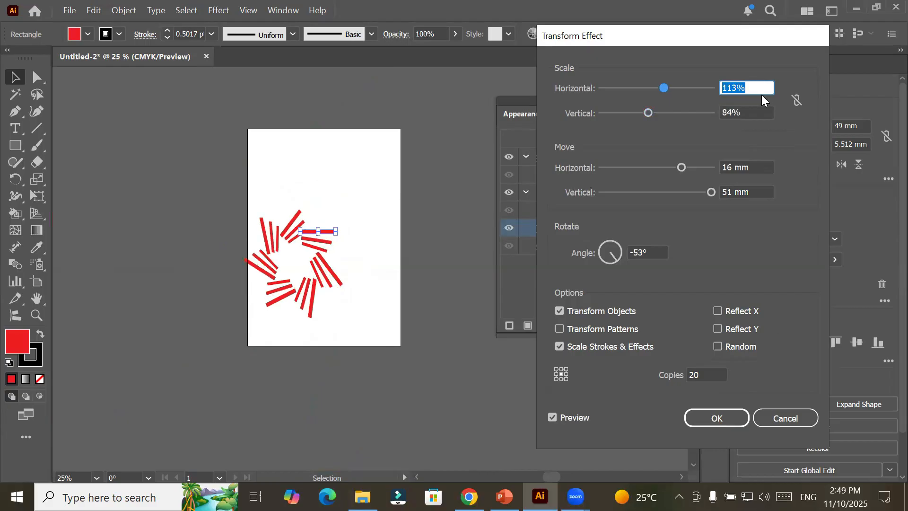
Step: Increase the number of copies in the Transform effect to 116
left_click(718, 371)
scroll(718, 371, "up", 2)
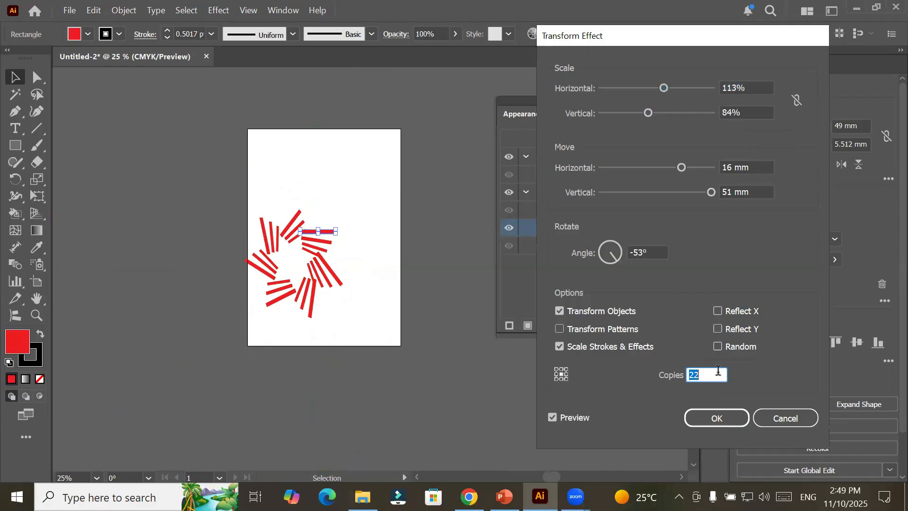
scroll(718, 370, "up", 6)
scroll(718, 371, "up", 15)
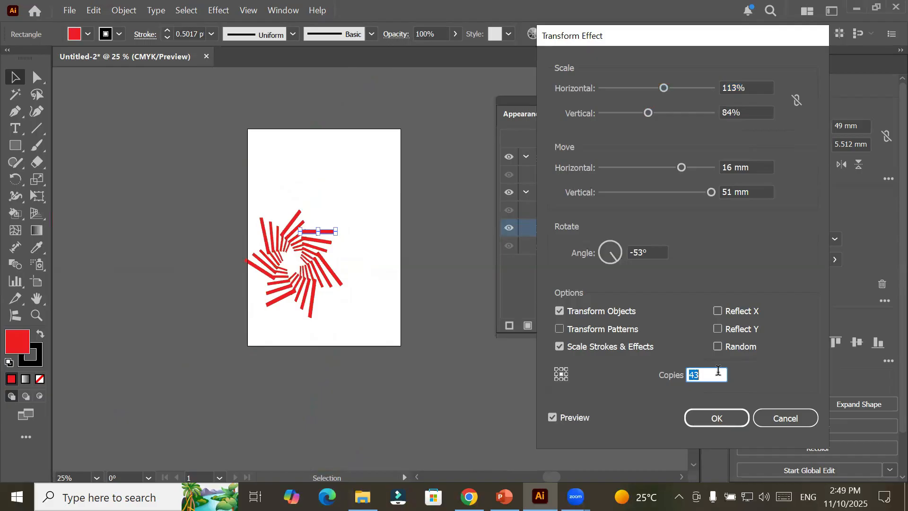
scroll(718, 370, "up", 15)
scroll(718, 371, "up", 16)
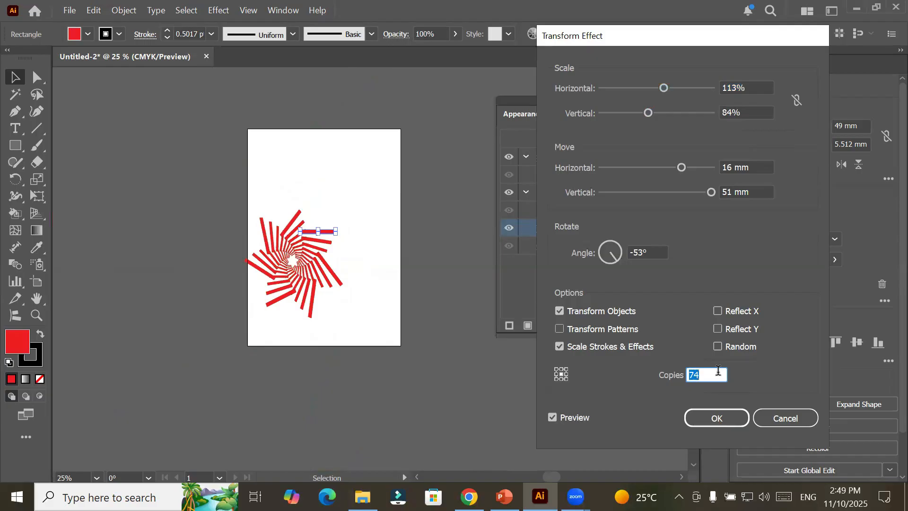
scroll(718, 371, "up", 20)
scroll(718, 370, "up", 16)
Step: Set the Transform effect's move to 77 mm horizontally and 70 mm vertically
left_click(764, 168)
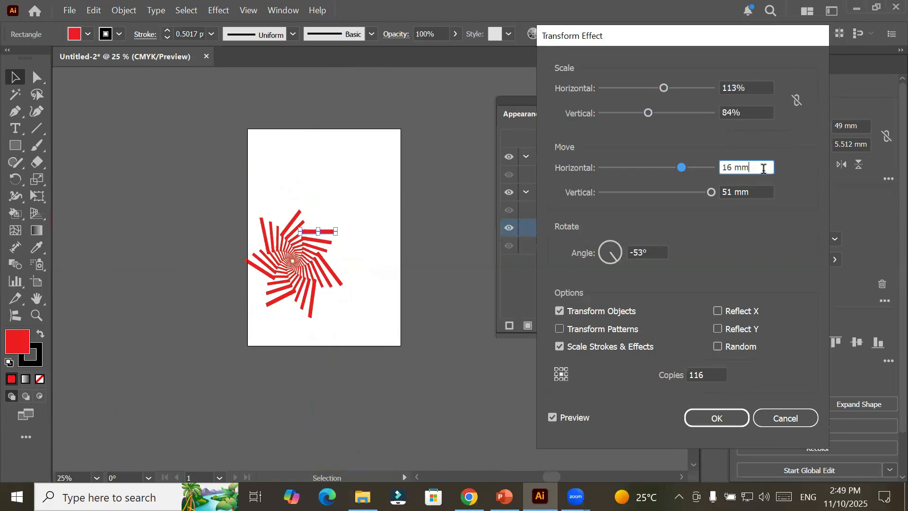
scroll(763, 168, "up", 13)
scroll(764, 168, "up", 20)
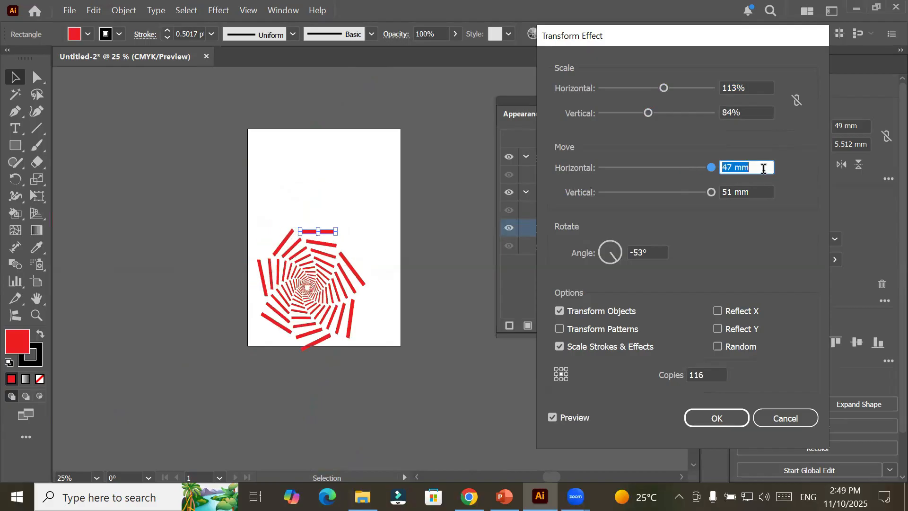
scroll(763, 169, "up", 10)
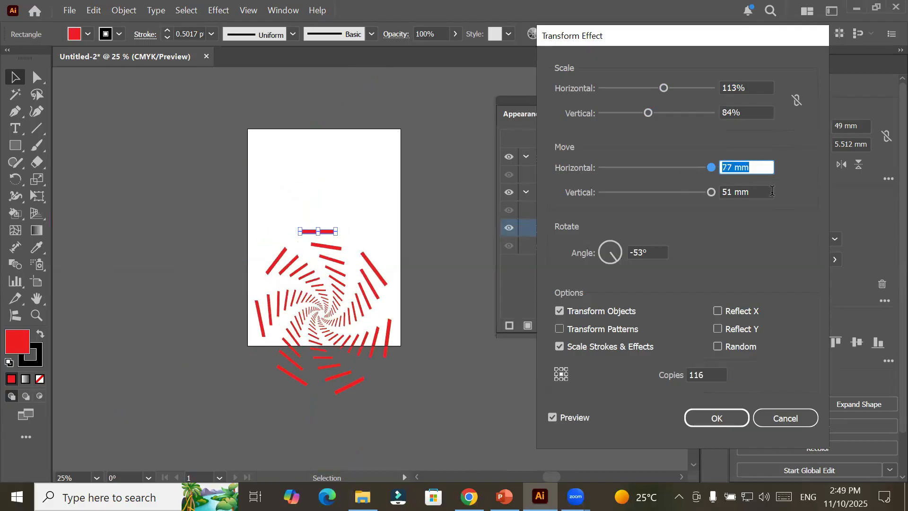
left_click(771, 191)
scroll(771, 192, "up", 19)
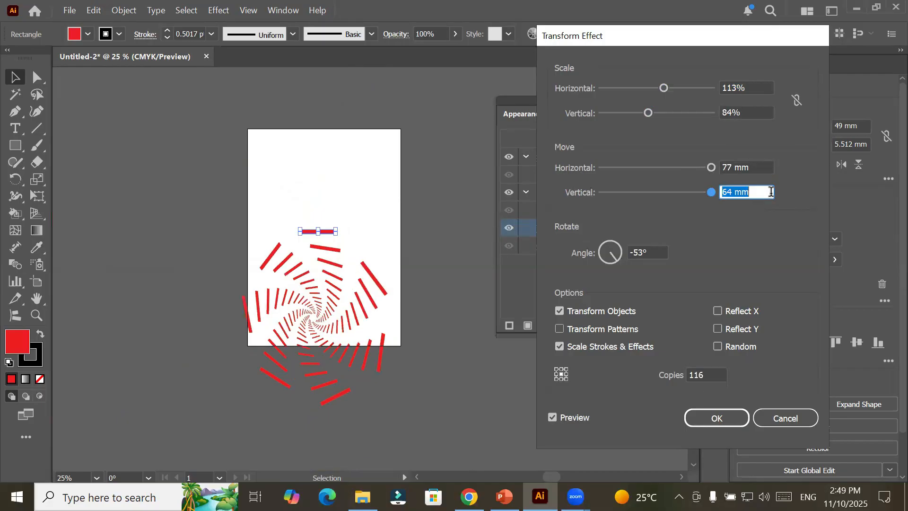
Step: Try several rotation angles for the copies, settle on -68° for the spiral, and apply the Transform effect
left_click(656, 250)
scroll(656, 250, "up", 3)
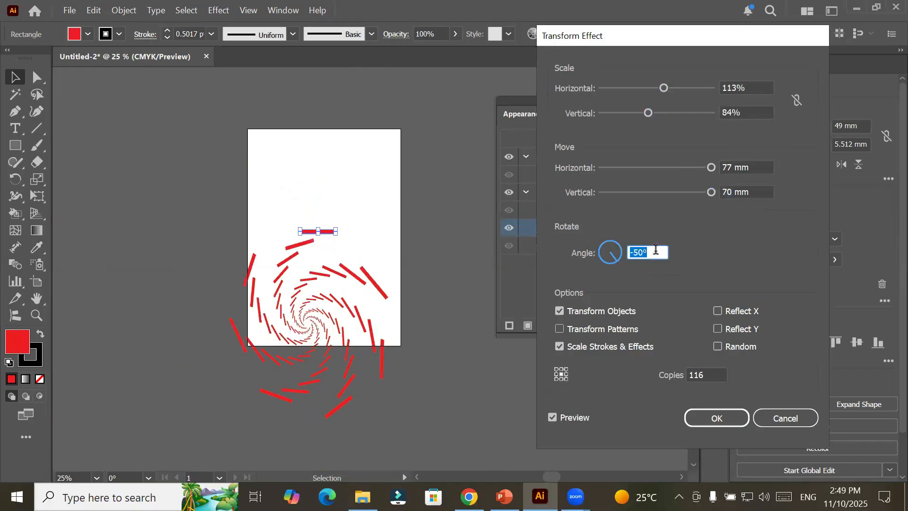
scroll(656, 250, "up", 7)
scroll(656, 249, "up", 1)
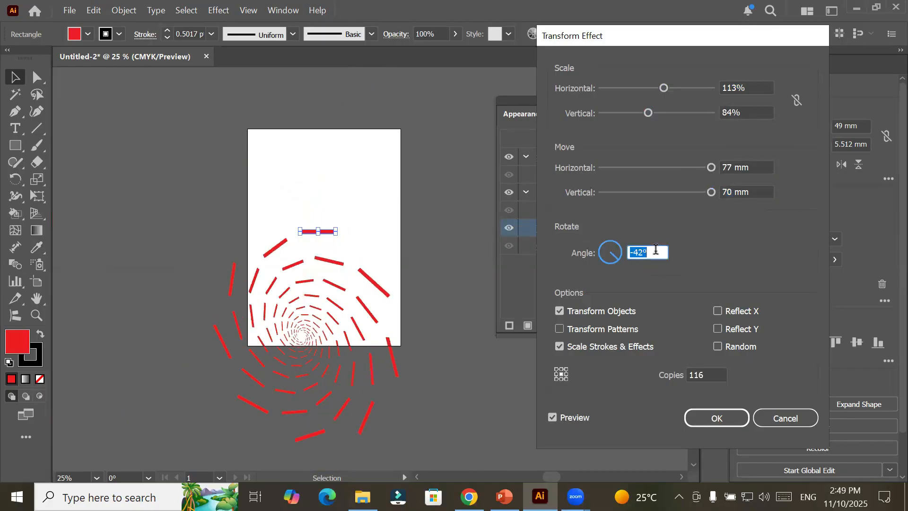
scroll(656, 250, "down", 15)
scroll(656, 249, "down", 4)
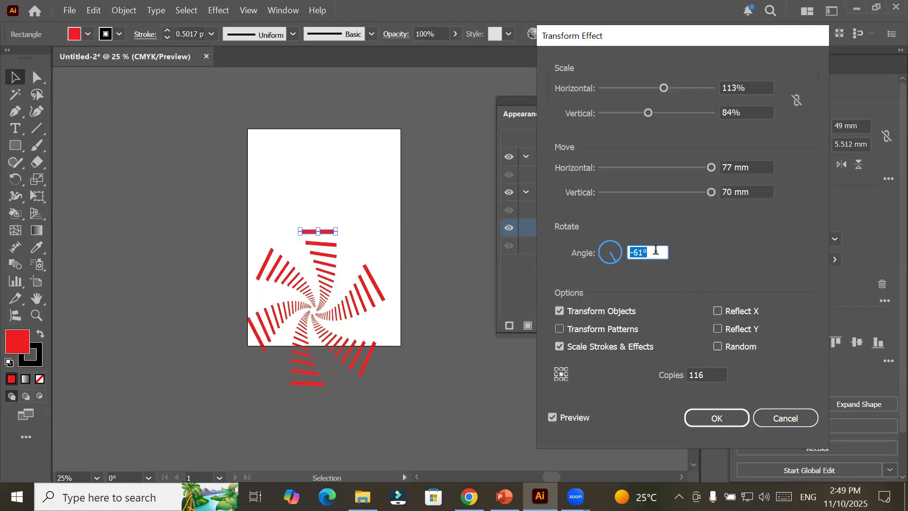
scroll(656, 249, "down", 7)
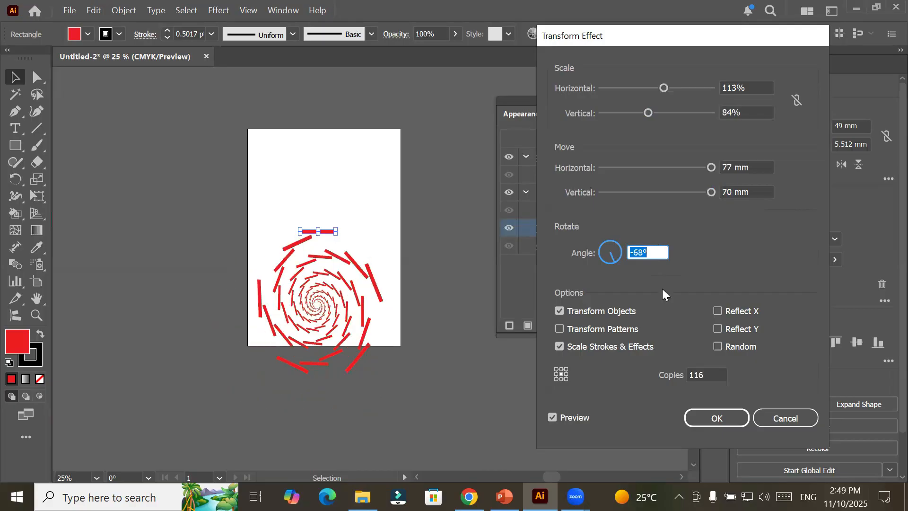
left_click(705, 418)
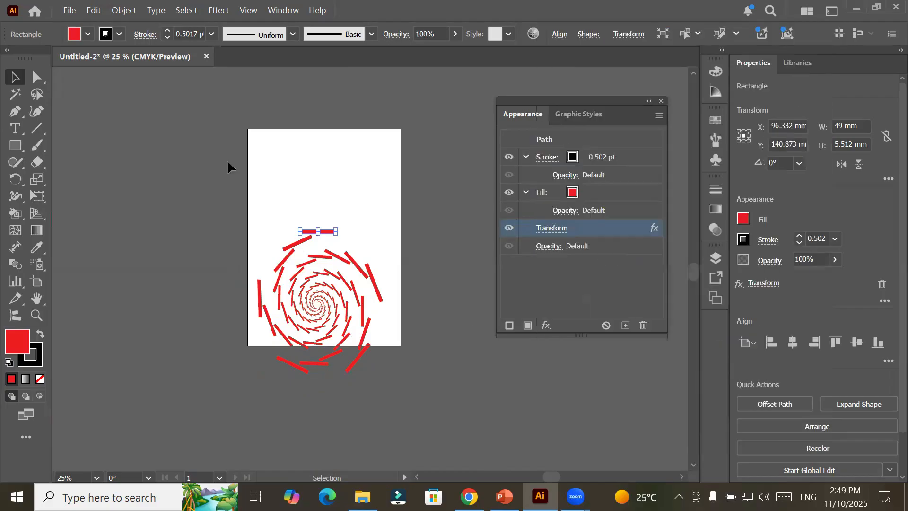
Step: Move the red bar with its spiral up about 94 mm to centre it on the artboard, and toggle its Transform effect off and on
left_click_drag(326, 232, 409, 313)
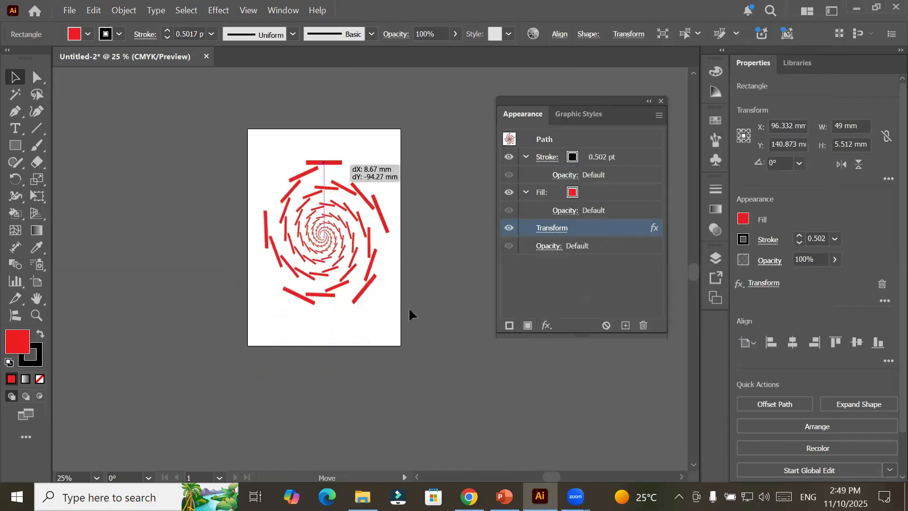
left_click_drag(291, 241, 292, 241)
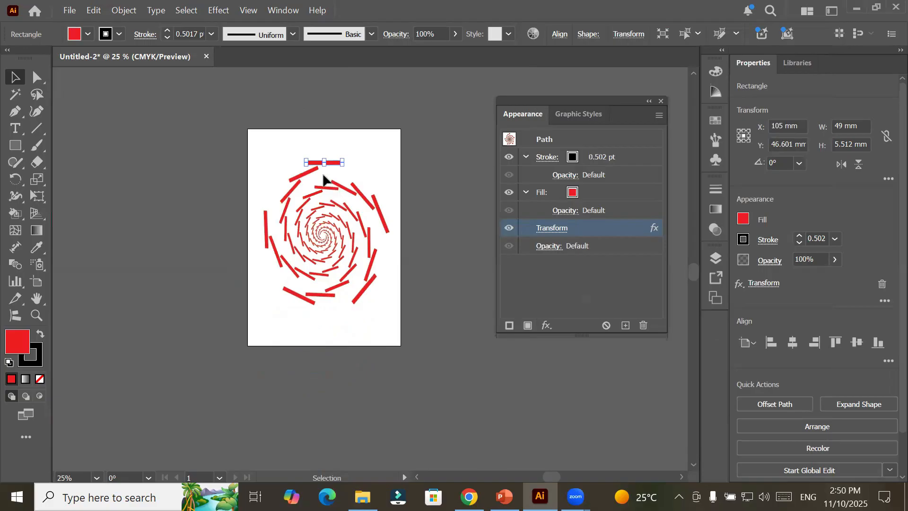
left_click(509, 227)
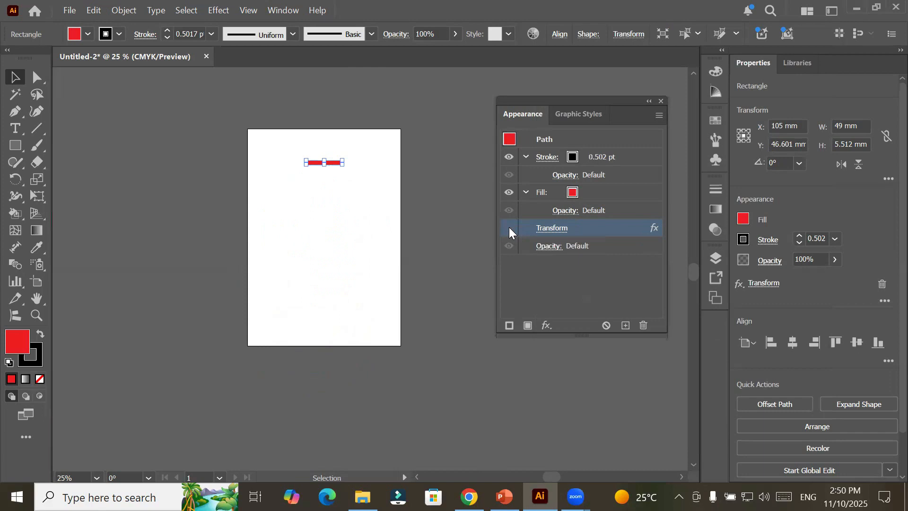
left_click(509, 228)
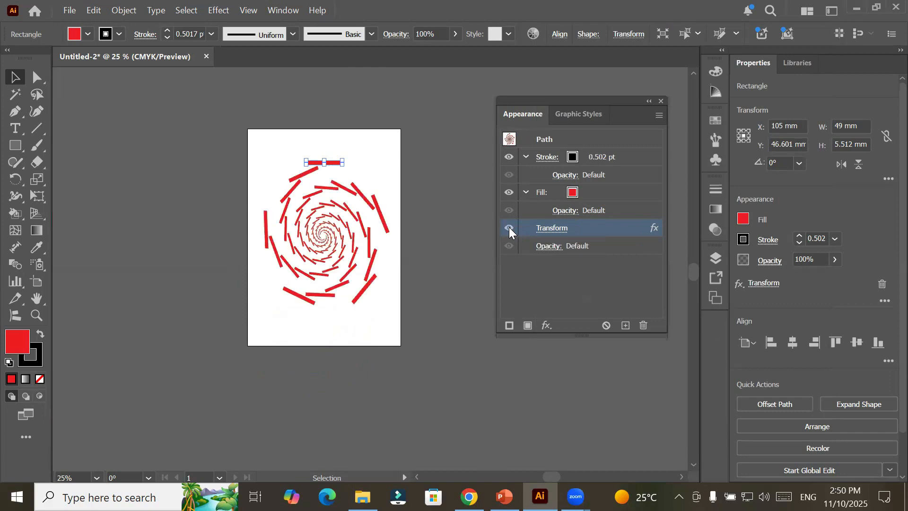
Step: Review the red bar's Transform effect settings without changing them, and lower the spiral's opacity to 30%
left_click(551, 229)
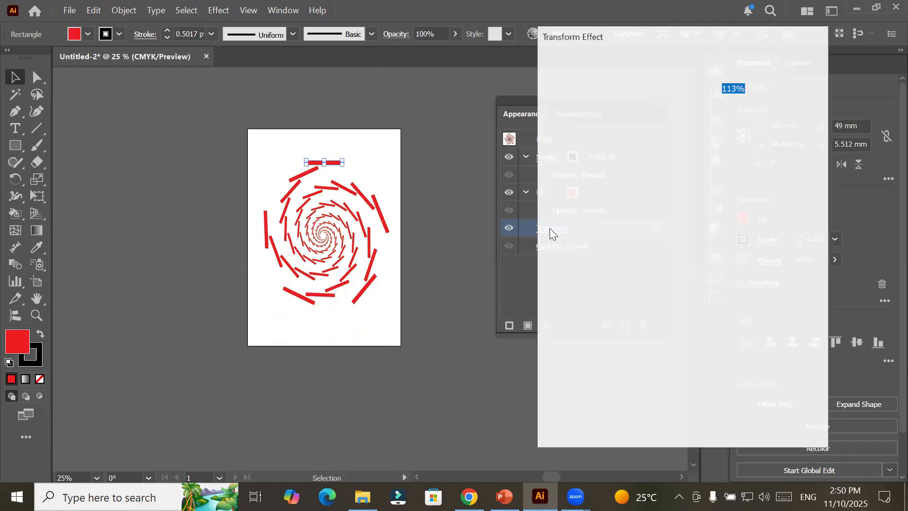
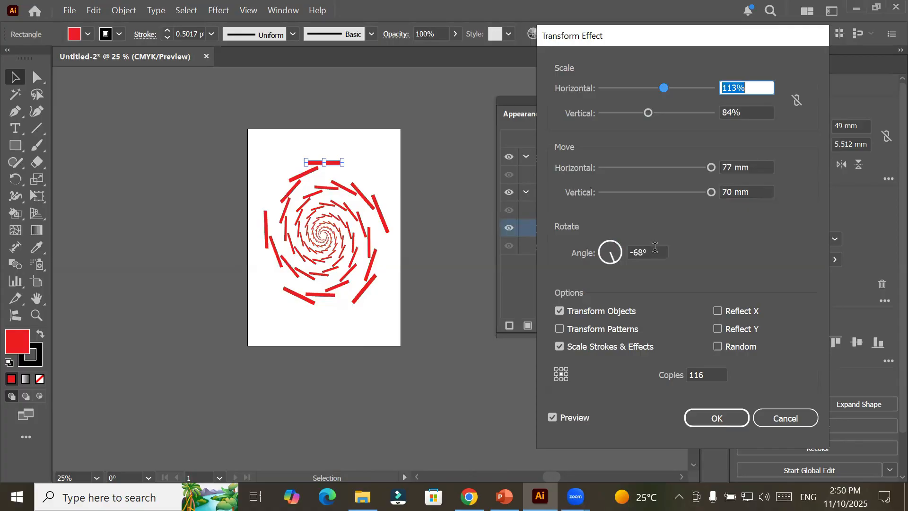
left_click(687, 414)
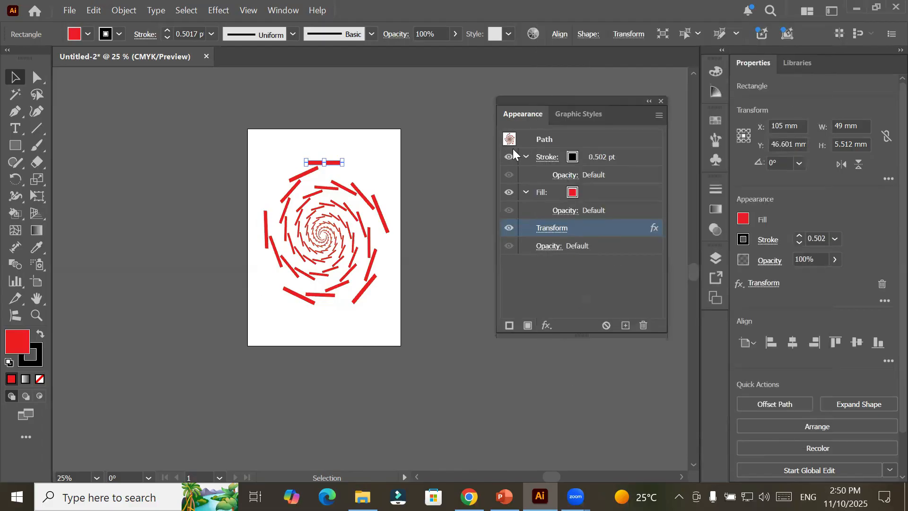
left_click(457, 34)
left_click_drag(450, 51, 428, 52)
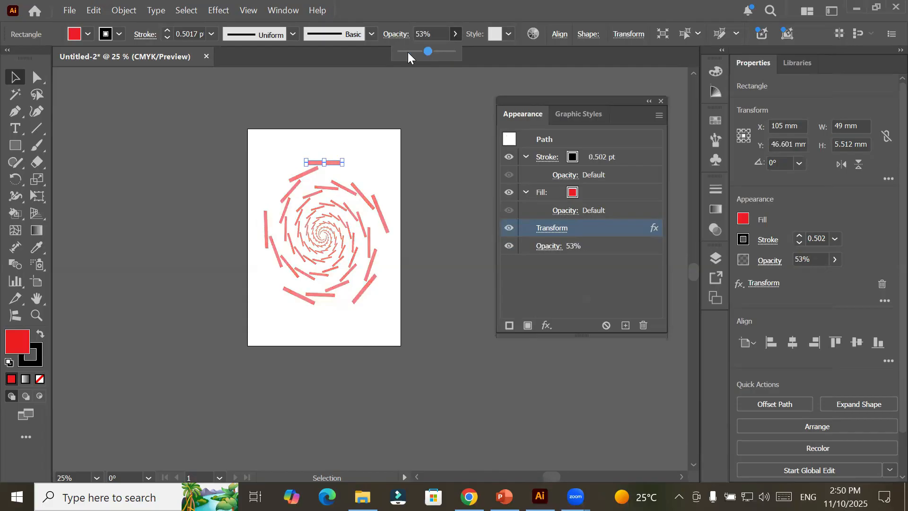
left_click(408, 52)
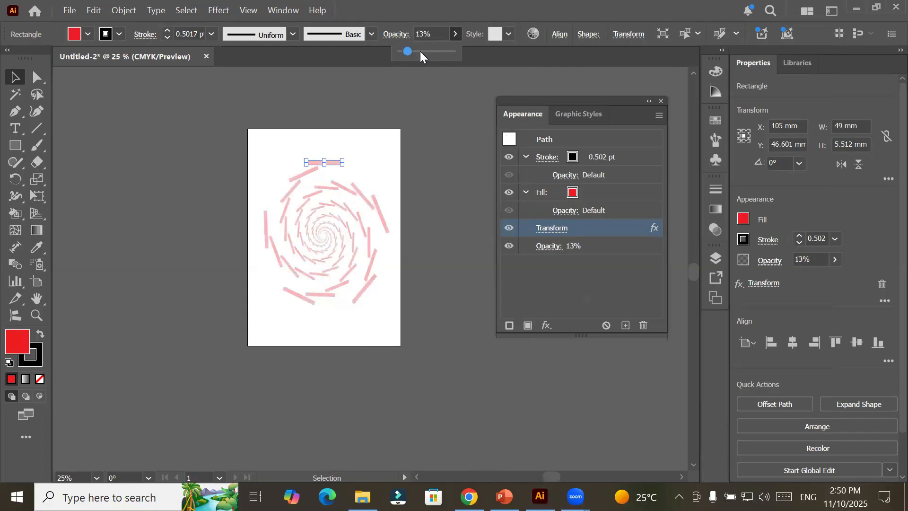
left_click(416, 52)
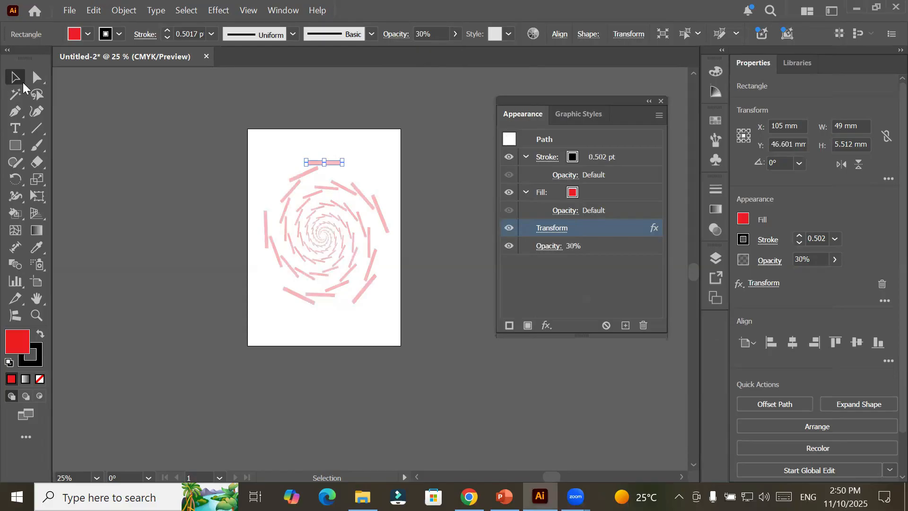
Step: Create a text area with placeholder text over the faded spiral, covering most of the artboard
left_click(21, 132)
left_click_drag(264, 150, 382, 329)
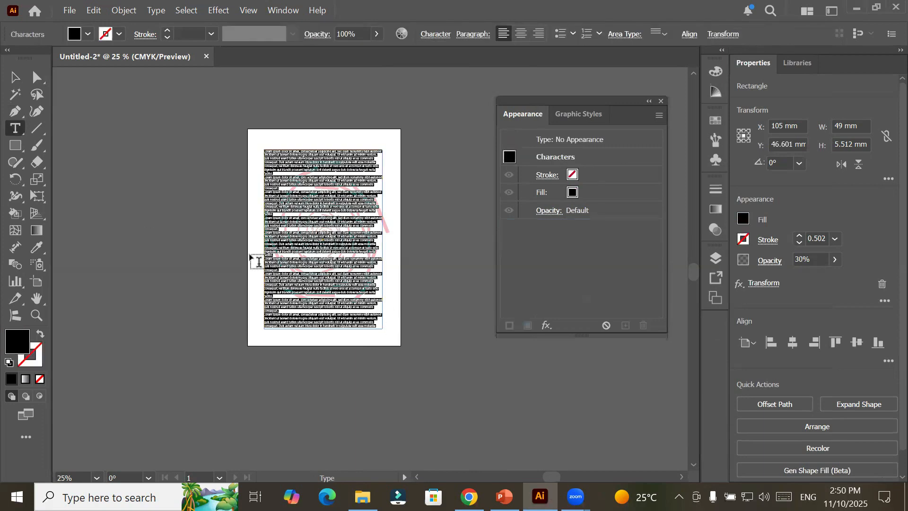
left_click(329, 362)
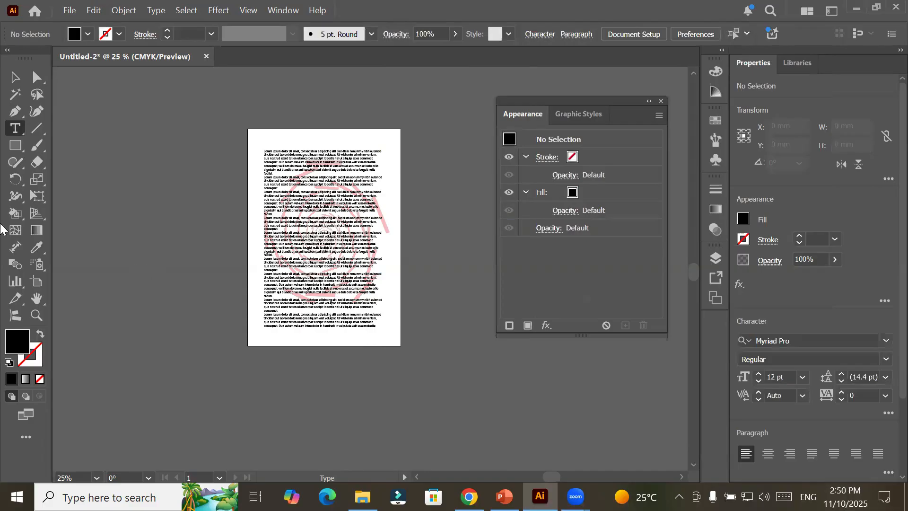
Step: Add a second A4 artboard beside the first and draw a flat ellipse about 85 mm wide and 20 mm high on it
left_click(37, 281)
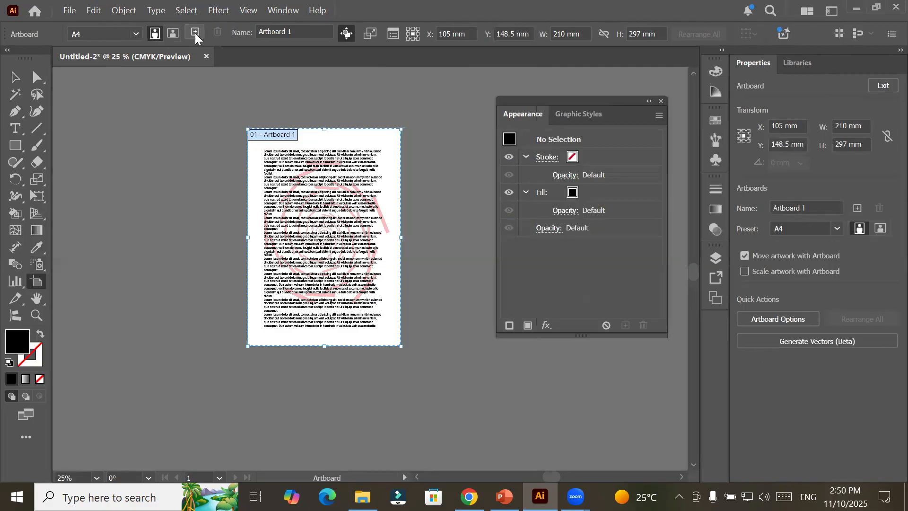
left_click(195, 33)
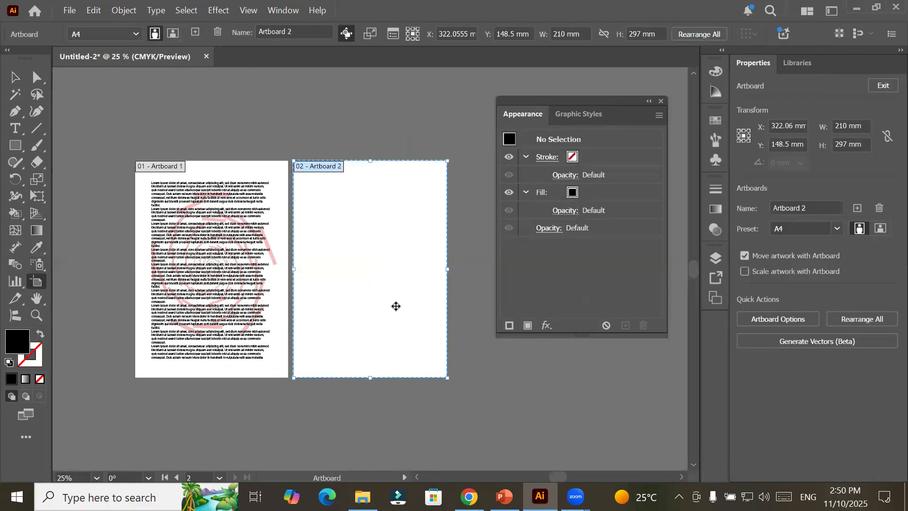
scroll(440, 370, "up", 1)
scroll(450, 390, "up", 2)
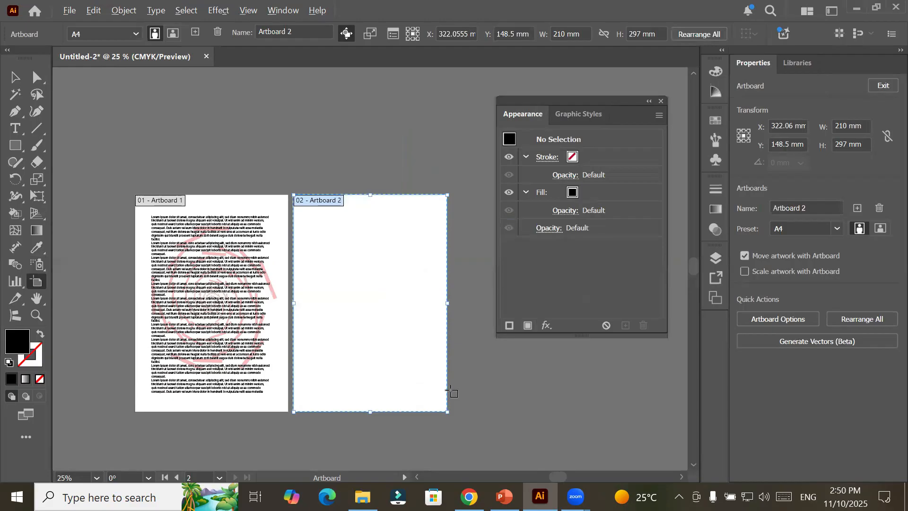
scroll(450, 390, "up", 3)
scroll(451, 390, "down", 2)
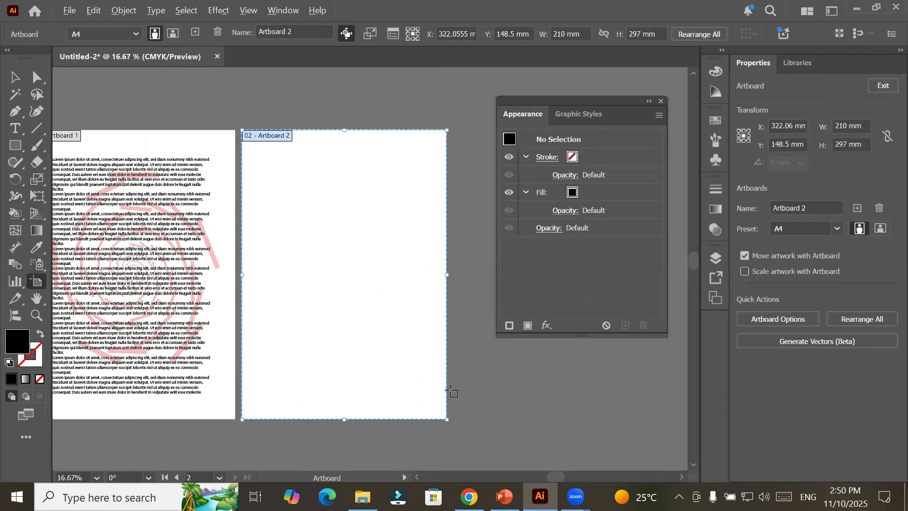
left_click(15, 145)
left_click(9, 149)
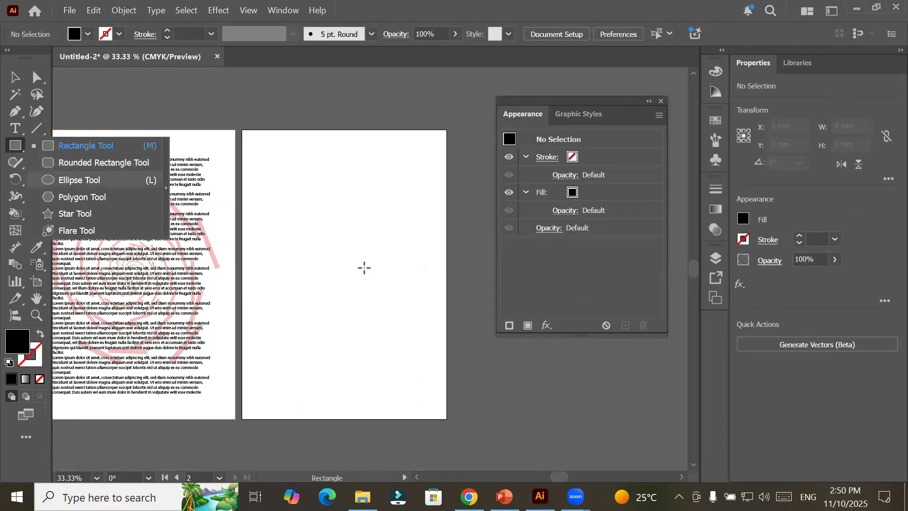
left_click_drag(353, 266, 436, 285)
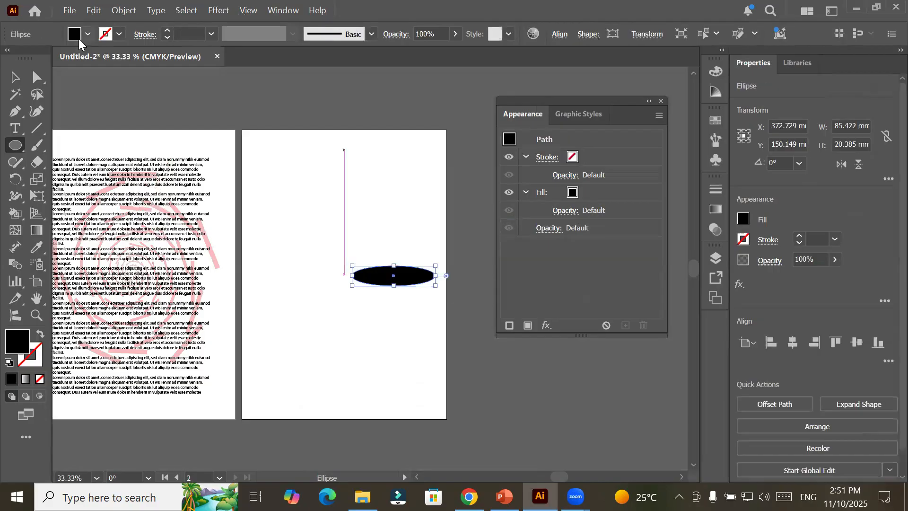
Step: Remove the ellipse's fill and give it a 1 pt black stroke
left_click(86, 35)
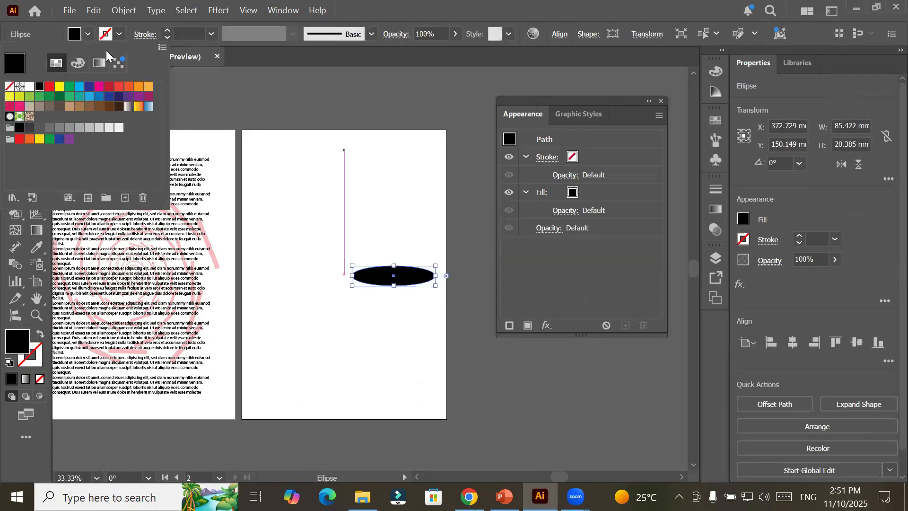
key("/")
key("Escape")
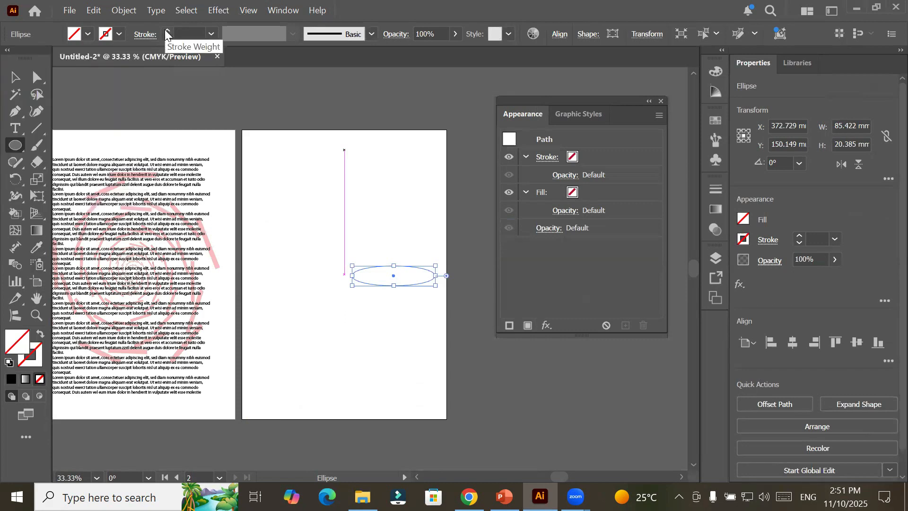
left_click(166, 32)
left_click(167, 31)
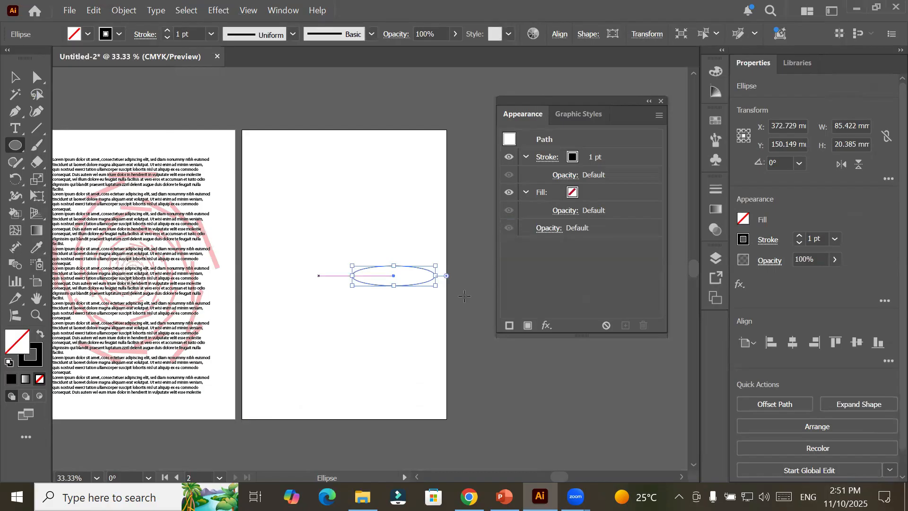
Step: Add a Distort & Transform > Transform effect to the ellipse with 15 copies
left_click(546, 326)
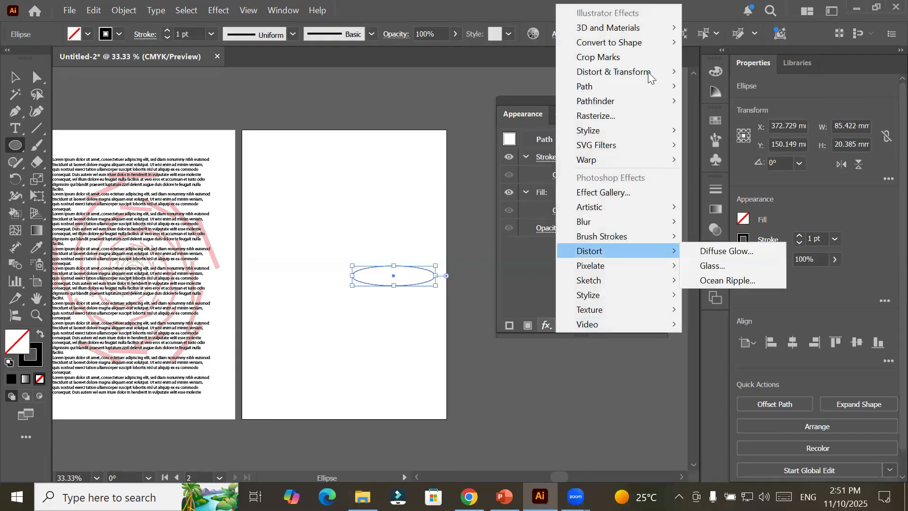
mouse_move(731, 117)
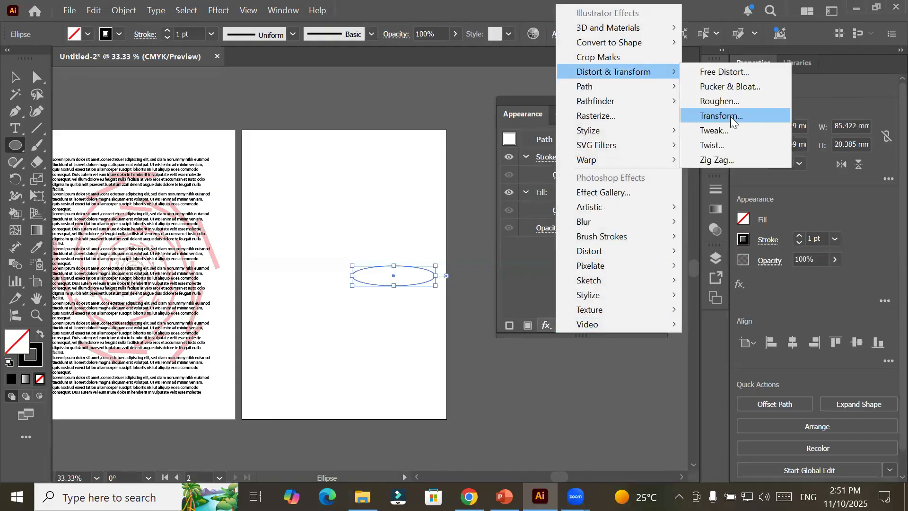
left_click(730, 116)
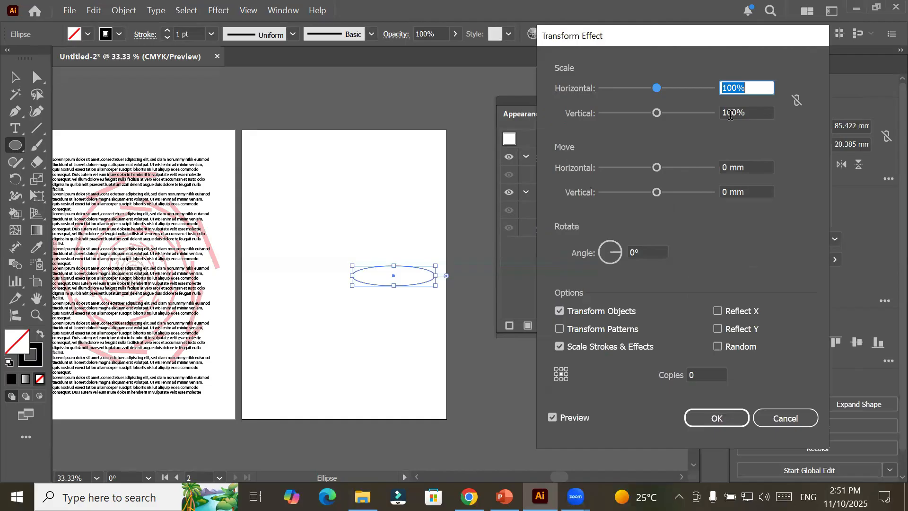
left_click(708, 375)
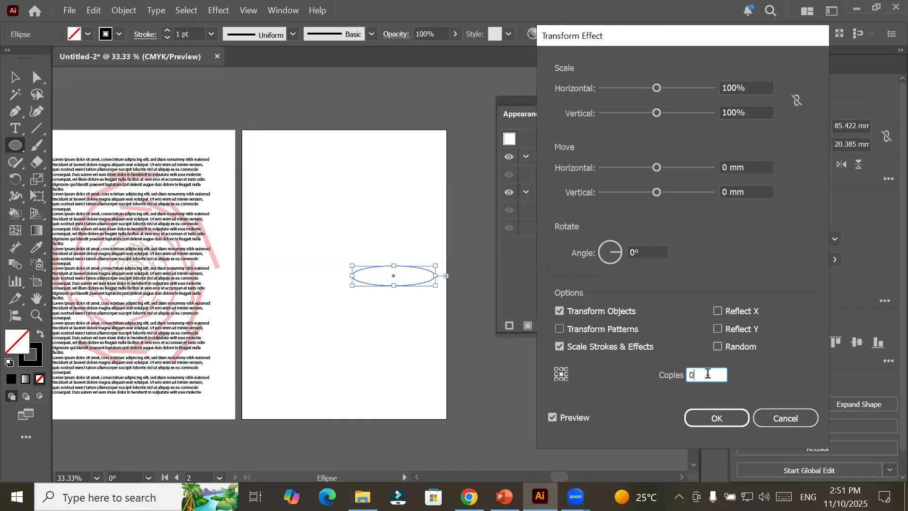
key("shift+Up")
Step: Try positive and negative horizontal moves for the ellipse copies and settle on 4 mm
left_click(751, 170)
key("Up")
key("Up")
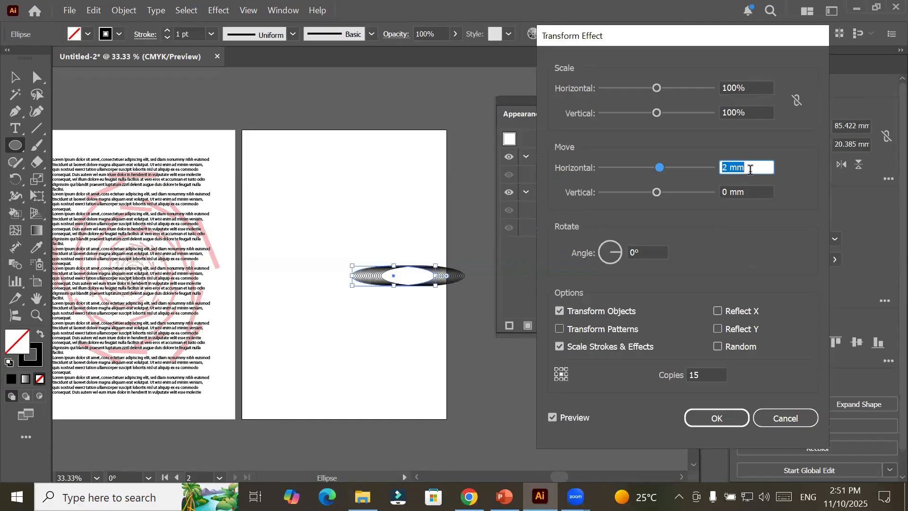
key("Up")
key("Up")
key("Up")
key("Down")
key("Down")
key("Down")
key("Down")
key("Down")
key("Down")
key("Down")
key("Down")
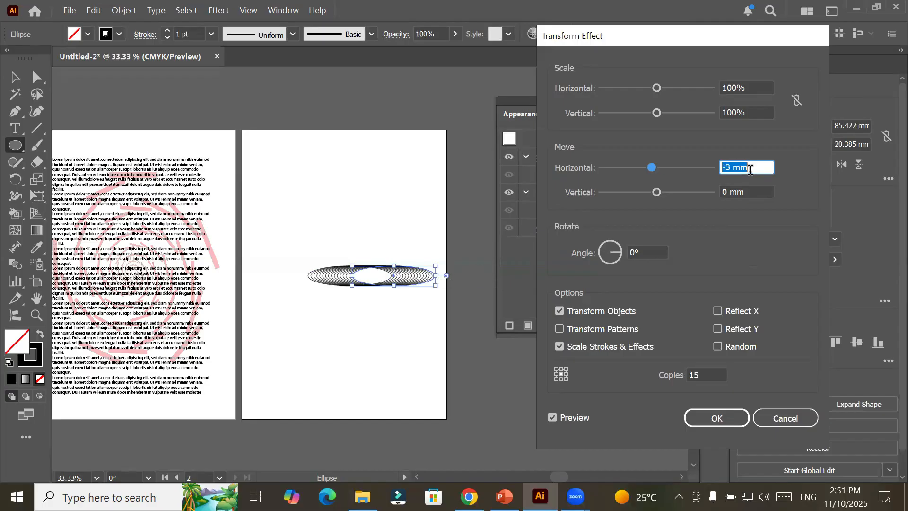
key("Down")
key("Down")
key("Down")
key("Down")
key("Down")
key("Up")
key("Up")
key("Up")
key("Up")
key("Up")
key("Up")
key("Up")
key("Up")
key("Up")
key("Up")
key("Up")
key("Up")
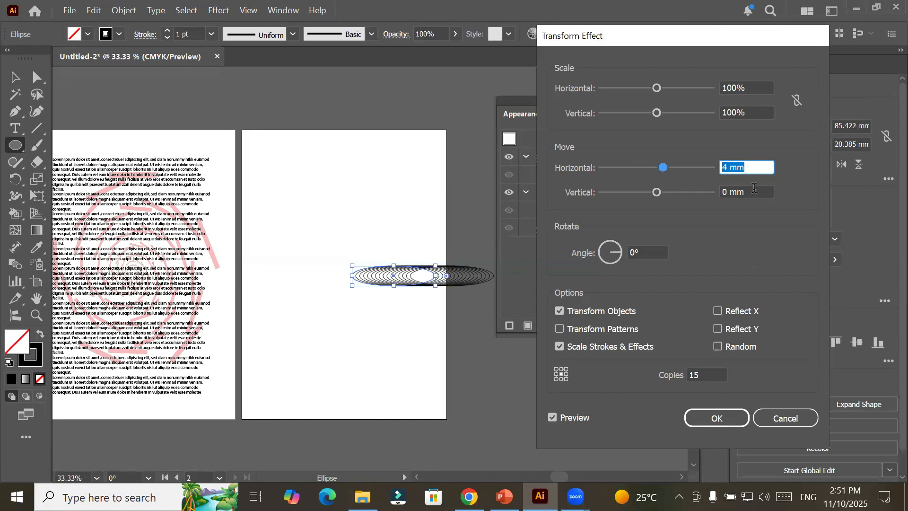
Step: Try different vertical moves for the ellipse copies and settle on -7 mm
key("Tab")
key("Up")
key("Up")
key("Up")
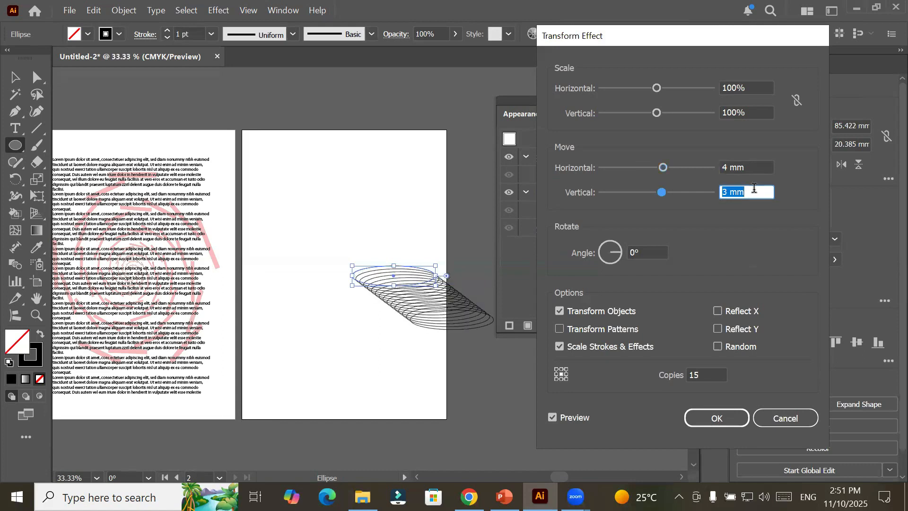
key("shift+Down")
key("Down")
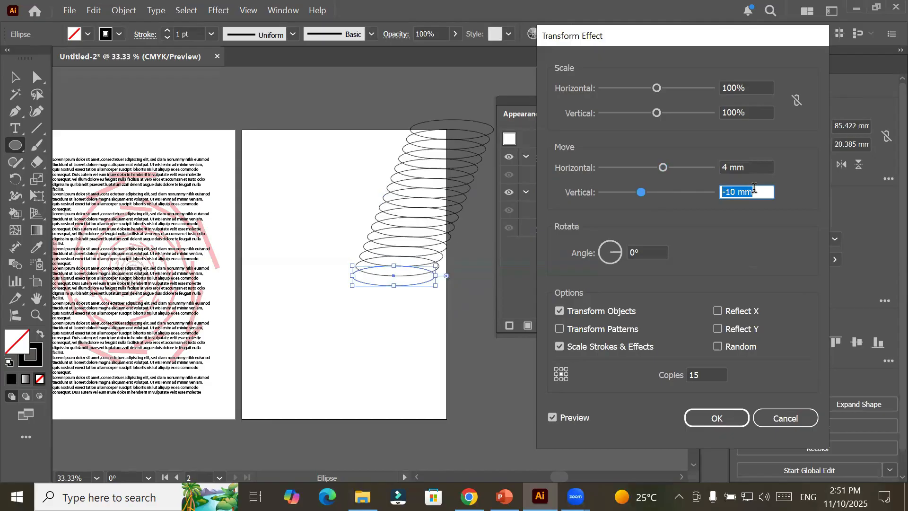
key("Up")
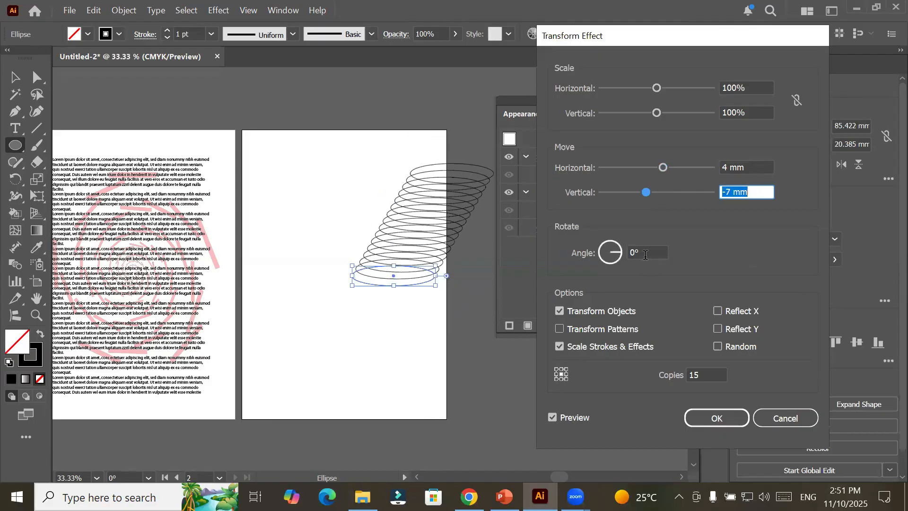
Step: Try increasing rotation angles for the ellipse copies and settle on 12°
left_click(645, 255)
key("Up")
key("Up")
key("Up")
key("Up")
key("Up")
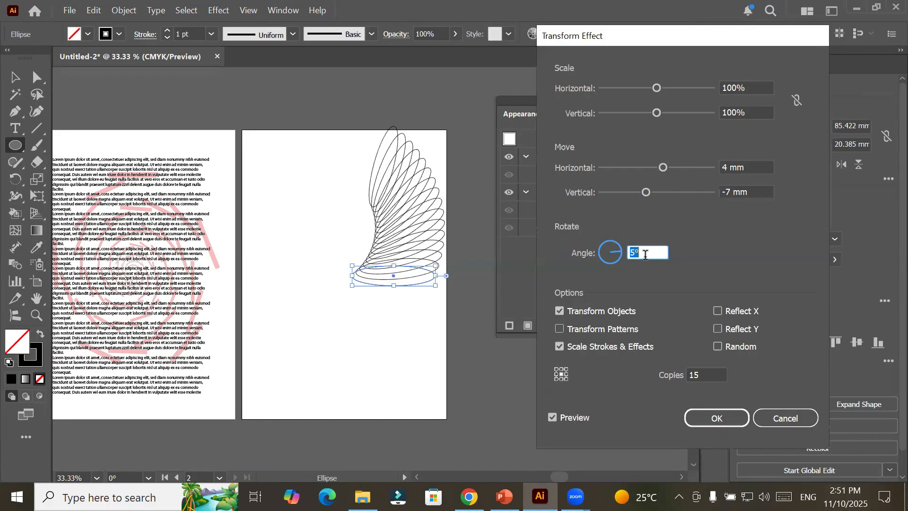
key("Up")
key("Up")
key("Up")
key("Up")
key("Up")
key("Up")
key("Up")
key("Up")
key("Up")
key("Up")
key("Up")
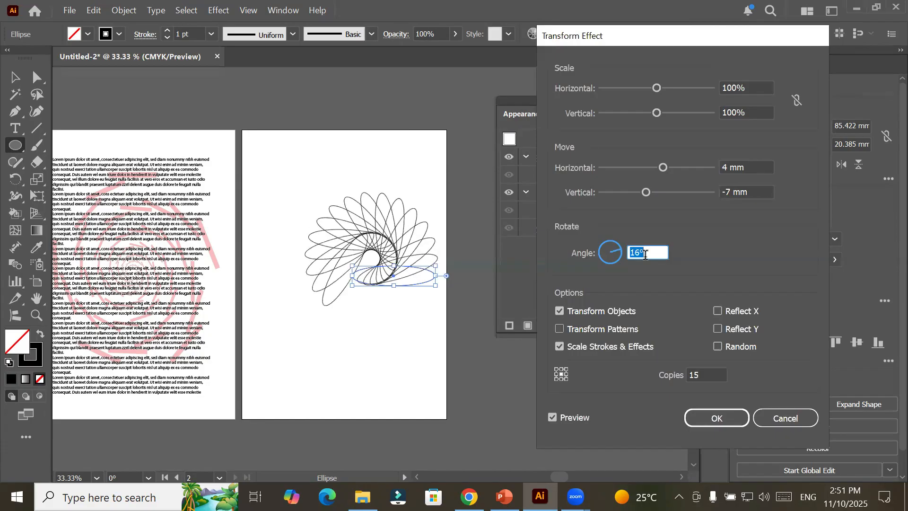
key("Up")
key("Up")
key("Up")
key("Up")
key("Up")
key("Up")
key("Up")
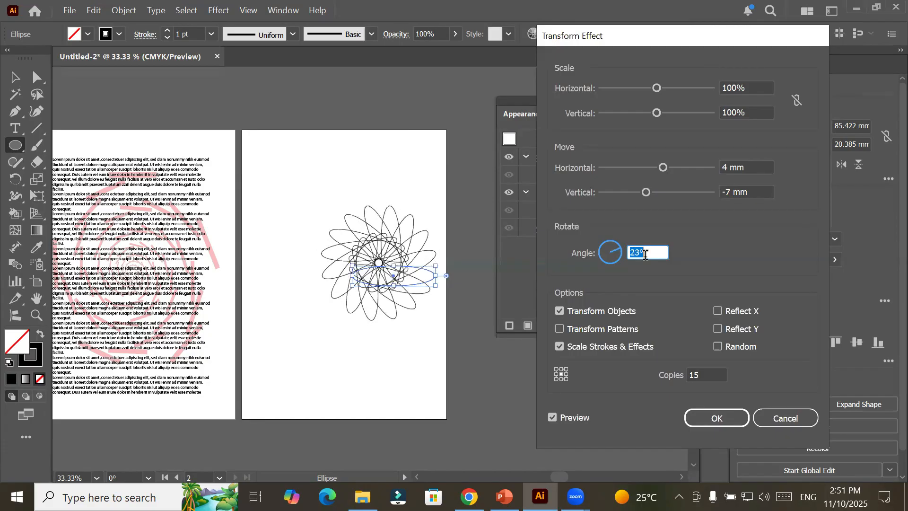
key("Up")
key("Up")
key("Up")
key("shift+Down")
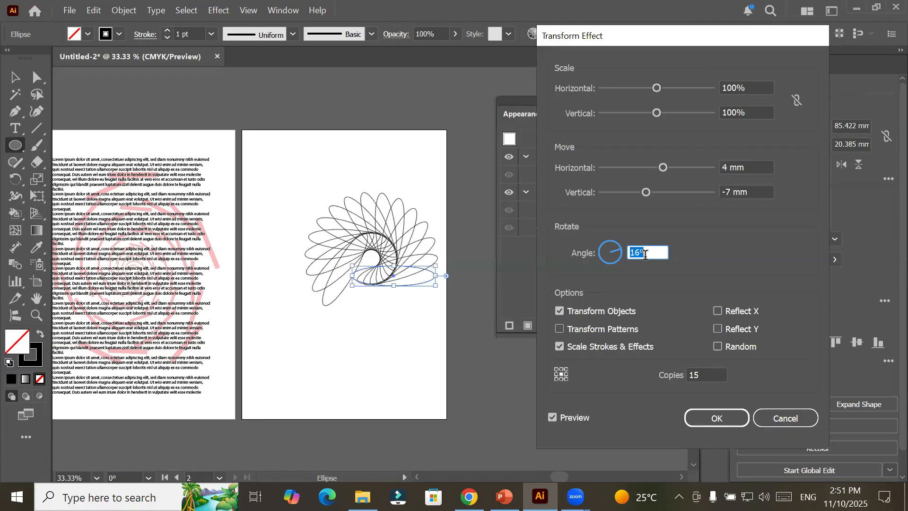
key("Down")
key("Down")
key("Down")
key("Down")
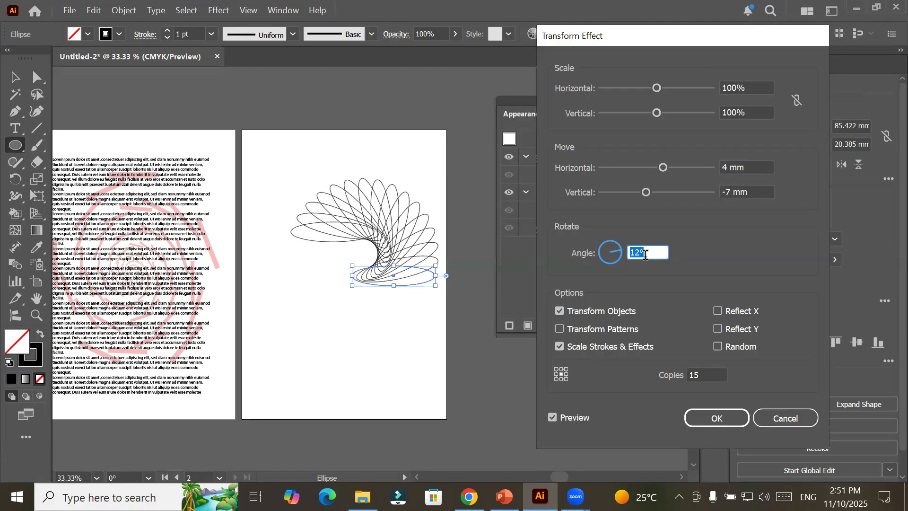
Step: Try different reference points for the ellipse's Transform effect and settle on the bottom-left one
left_click(556, 379)
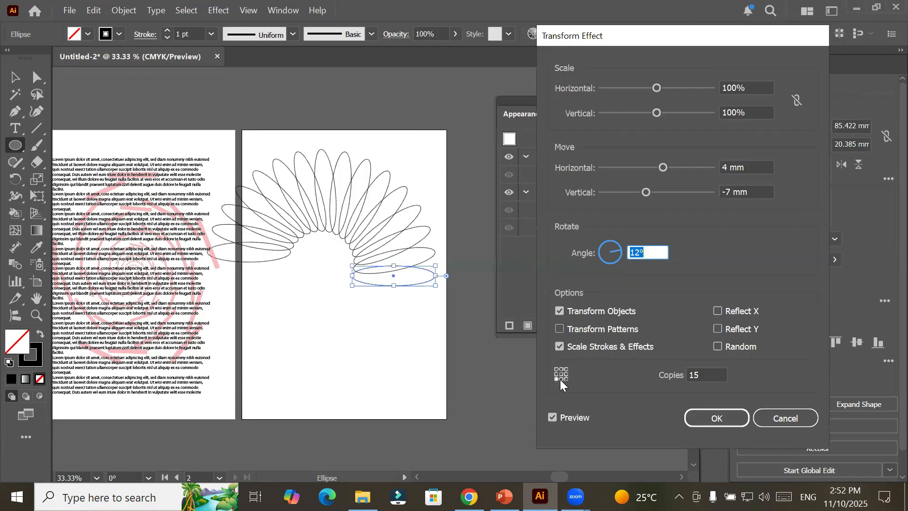
left_click(562, 379)
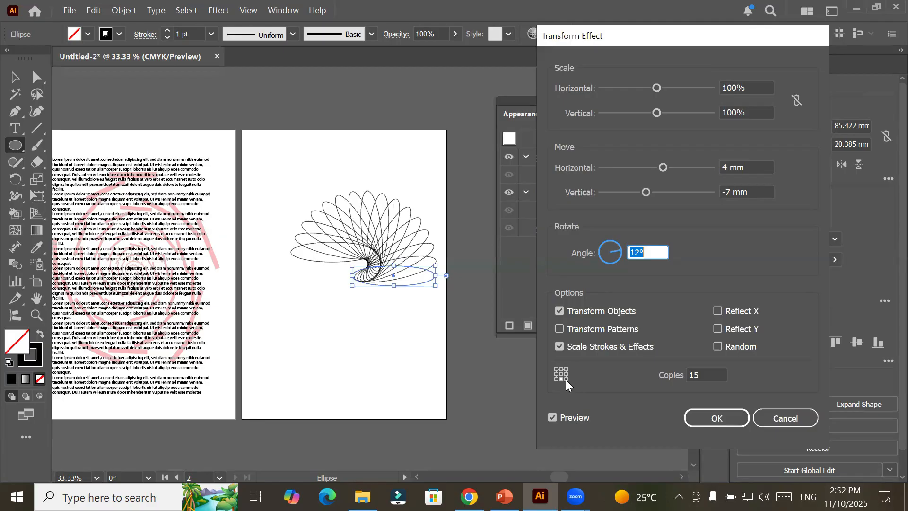
left_click(564, 373)
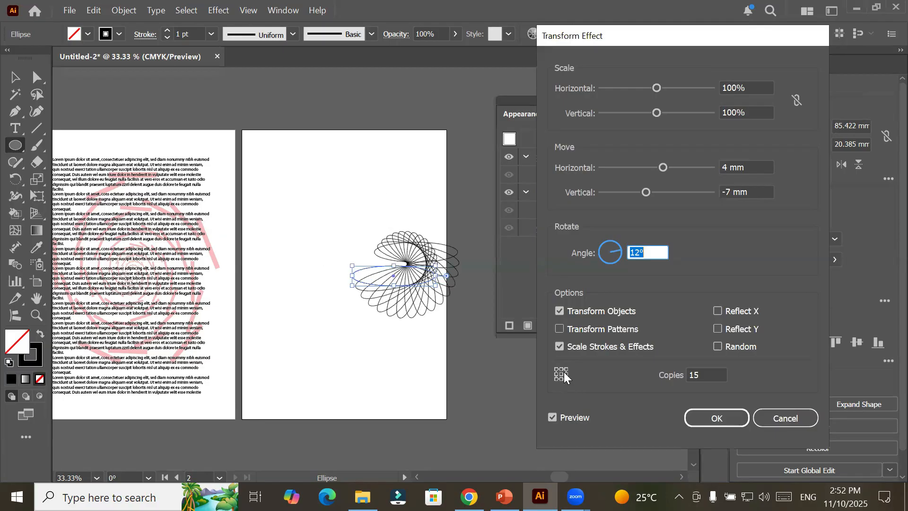
left_click(567, 373)
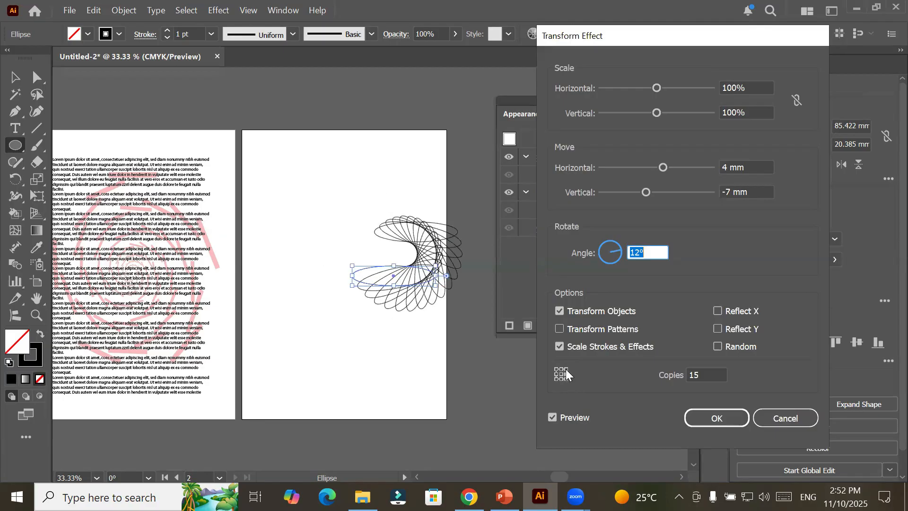
left_click(566, 369)
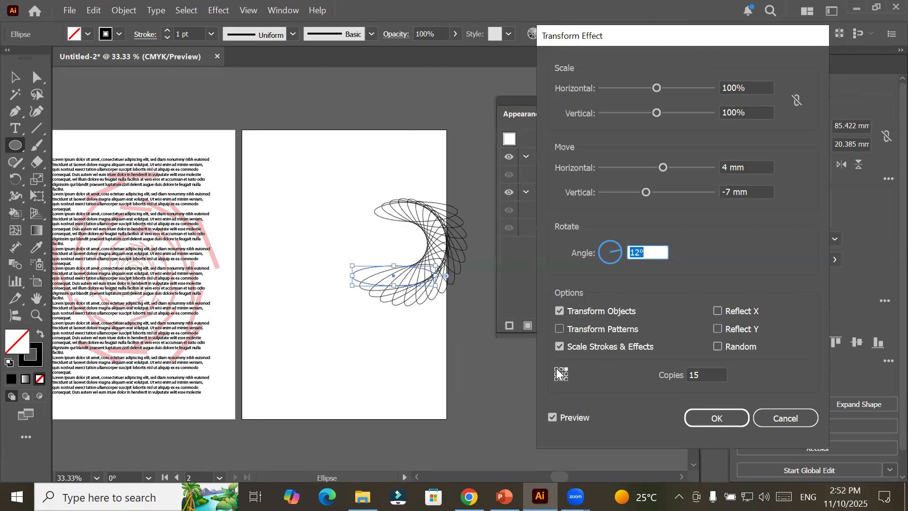
left_click(559, 375)
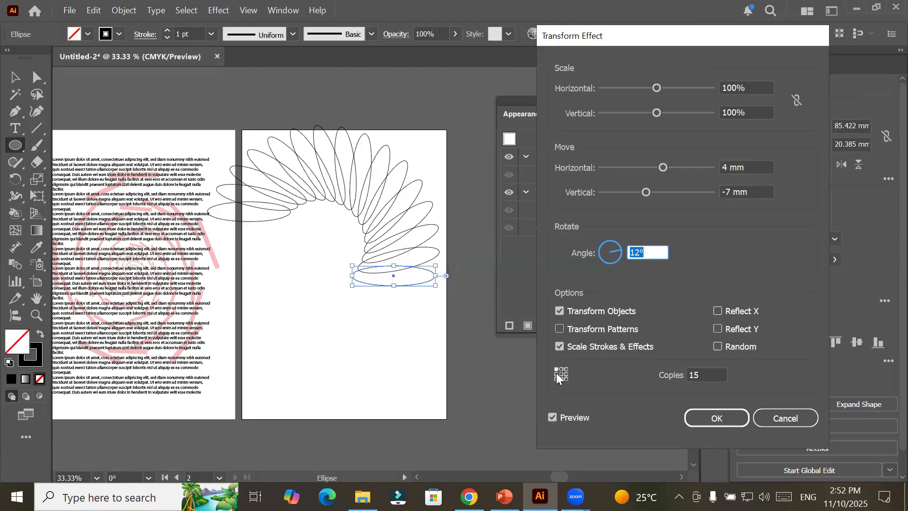
left_click(558, 374)
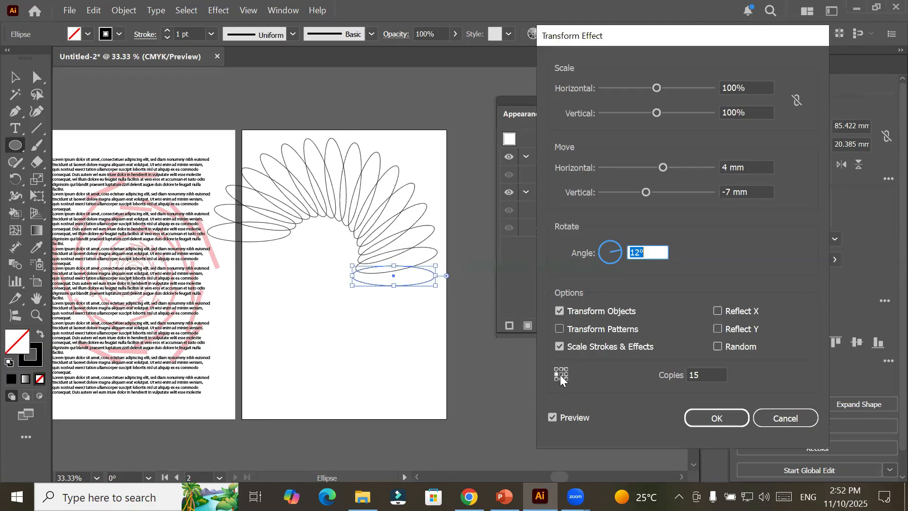
left_click(561, 374)
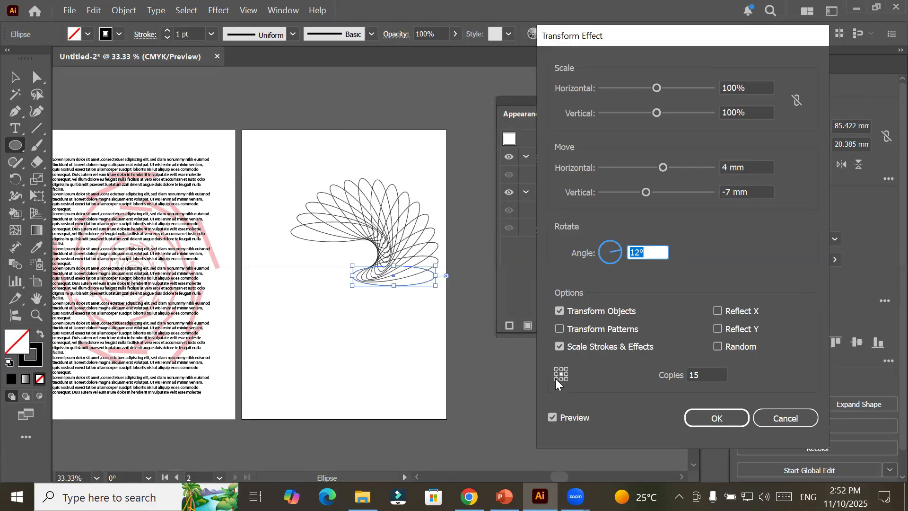
left_click(563, 380)
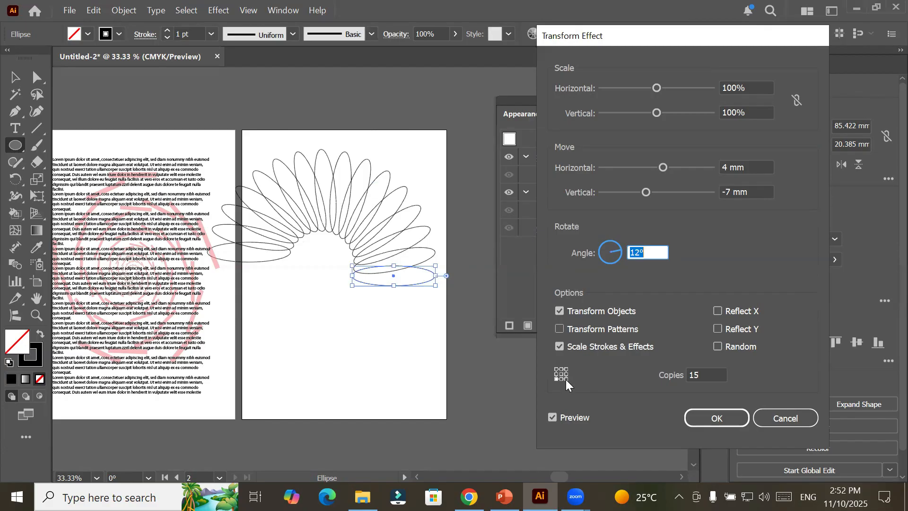
left_click(565, 379)
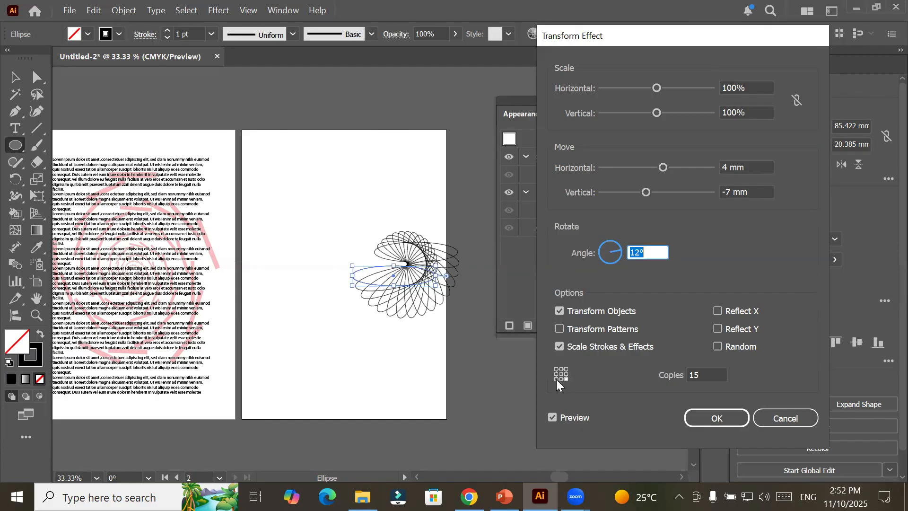
left_click(555, 378)
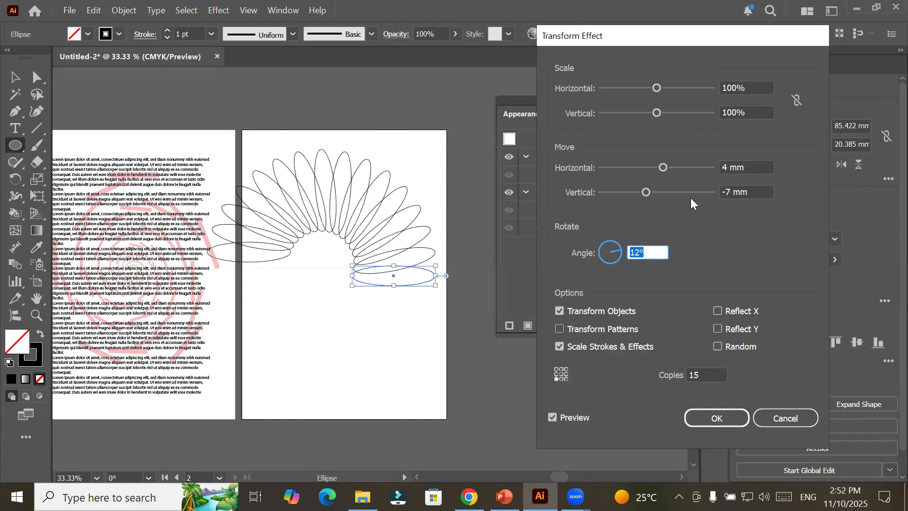
Step: Try larger and negative horizontal moves for the ellipse copies and settle on -13 mm
left_click(745, 173)
key("Up")
key("Up")
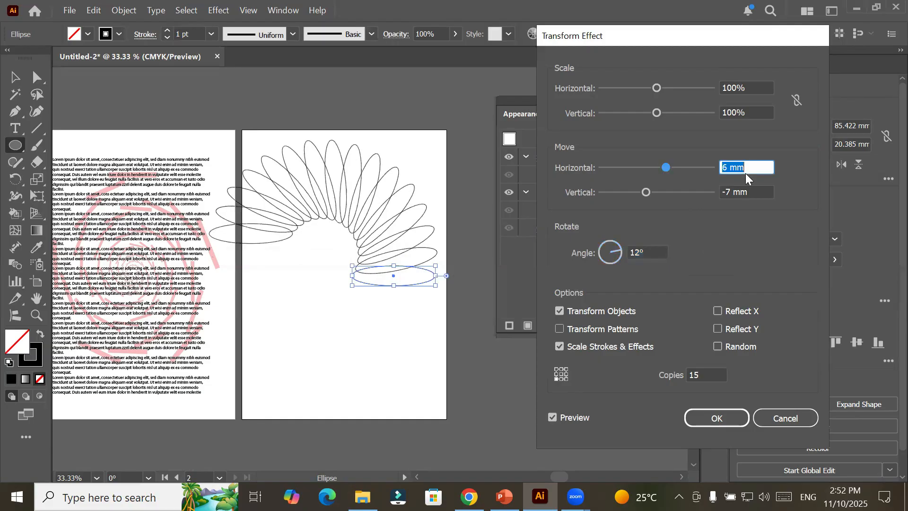
key("Up")
key("Up")
key("Down")
key("Down")
key("Down")
key("Down")
key("Down")
key("Down")
key("Down")
key("Down")
key("Down")
key("Down")
key("Down")
key("Down")
key("Down")
key("Down")
key("Down")
key("Down")
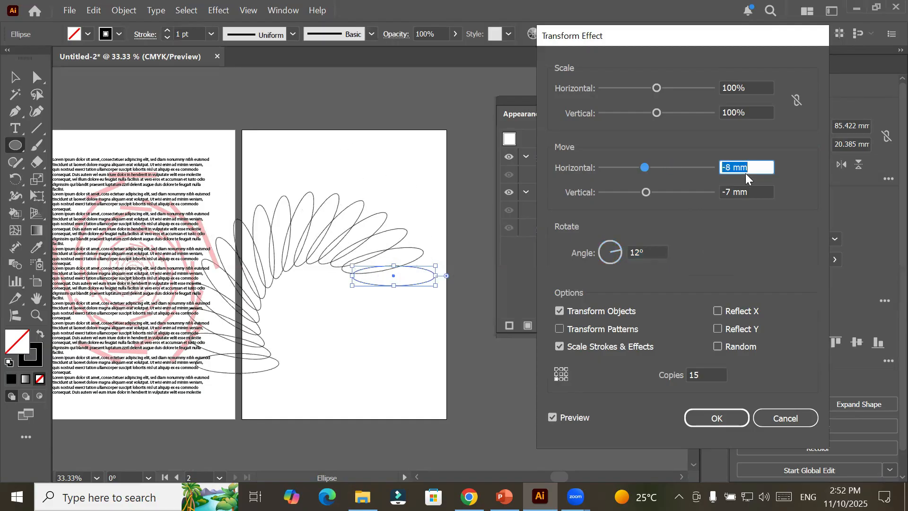
key("Down")
key("Down")
key("Down")
key("Down")
key("Down")
Step: Try a range of negative and positive vertical moves for the ellipse copies and settle on 1 mm
left_click(756, 192)
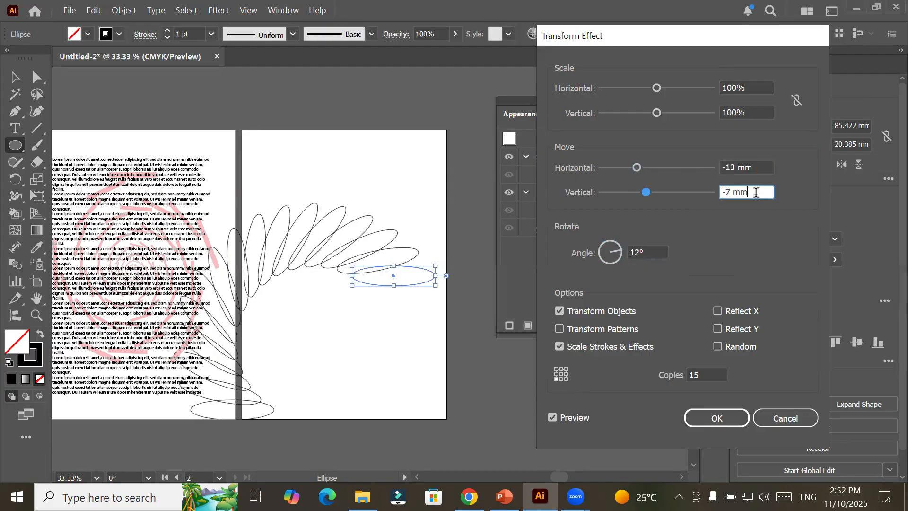
key("Down")
key("Down")
key("Up")
key("Up")
key("Up")
key("Up")
key("Up")
key("Up")
key("Up")
key("Up")
key("Up")
key("Up")
key("Up")
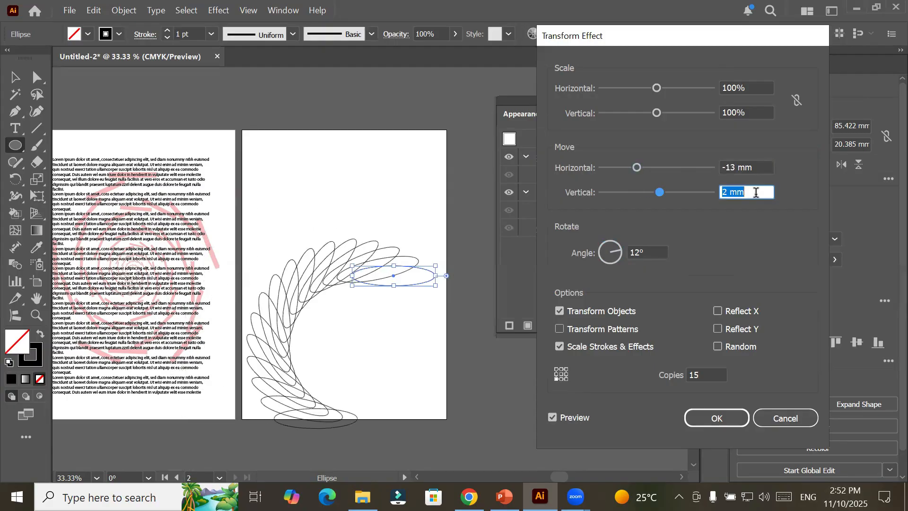
key("Up")
key("Up")
key("Up")
key("Up")
key("Up")
key("Up")
key("Up")
key("Up")
key("Up")
key("Up")
key("Up")
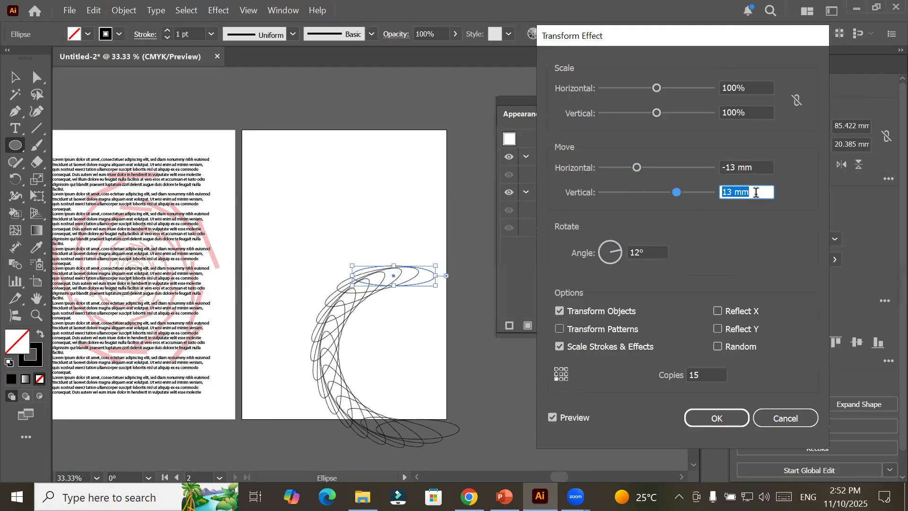
key("Up")
key("Up")
key("Up")
key("Up")
key("Up")
key("Up")
key("Up")
key("Up")
key("Up")
key("Up")
key("Up")
key("Up")
key("Up")
key("Up")
key("Up")
key("Down")
key("Down")
key("Down")
key("Down")
key("Down")
key("Down")
key("Down")
key("Down")
key("Down")
key("Down")
key("Down")
key("Down")
key("Down")
key("Down")
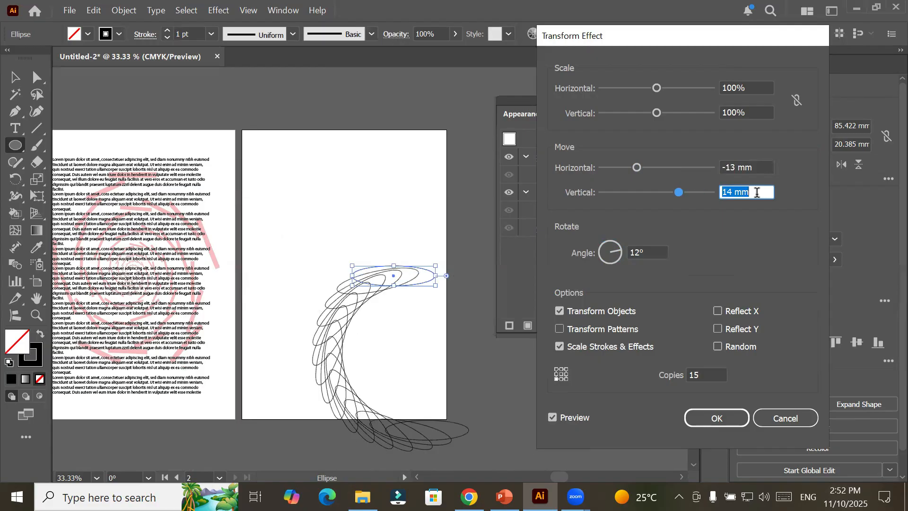
key("Down")
key("Down")
key("Down")
key("Down")
key("Down")
key("Down")
key("Down")
key("Down")
key("Down")
key("Down")
key("Down")
key("Down")
key("Down")
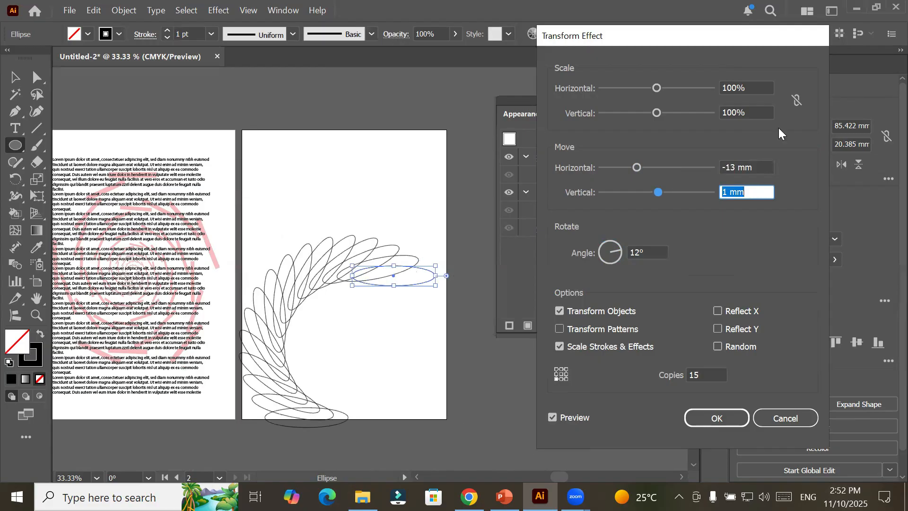
Step: Try enlarging the horizontal scale of the ellipse copies to 106%, and settle on 88%
left_click(758, 87)
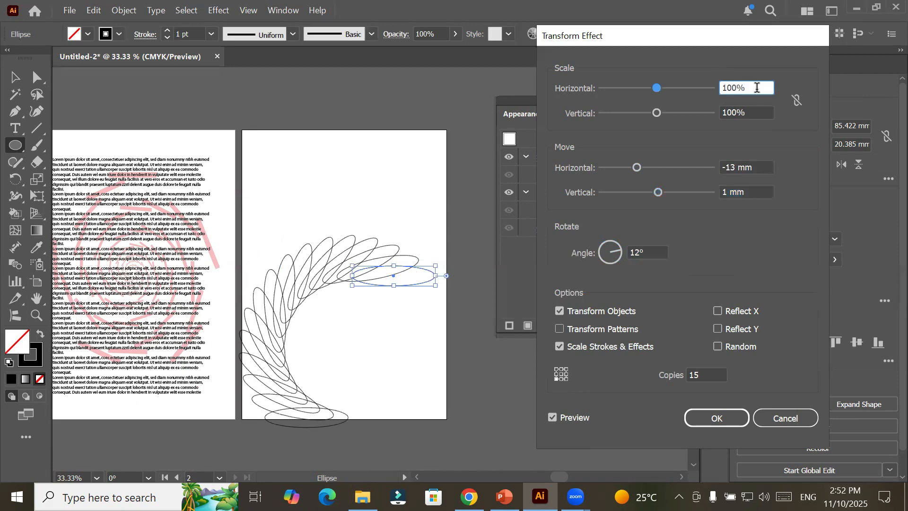
key("Up")
key("Up")
key("Up")
key("Up")
key("Up")
key("Up")
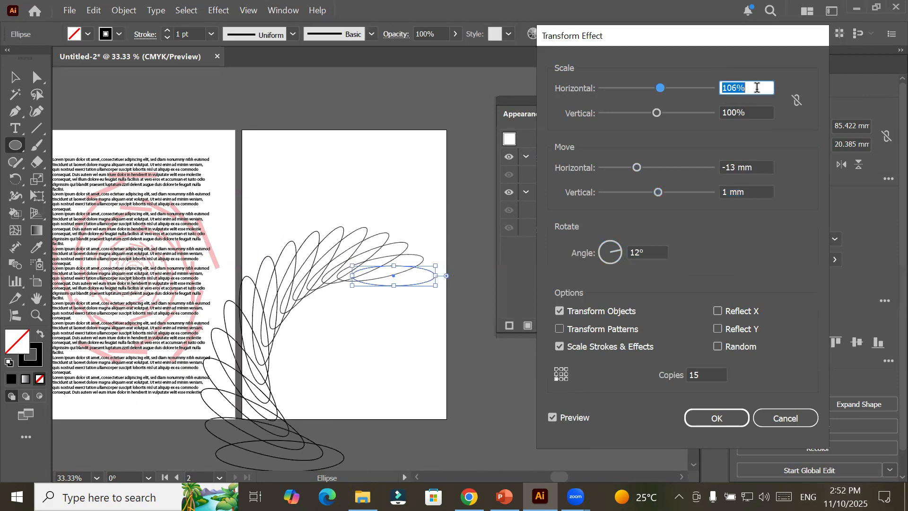
scroll(758, 88, "down", 6)
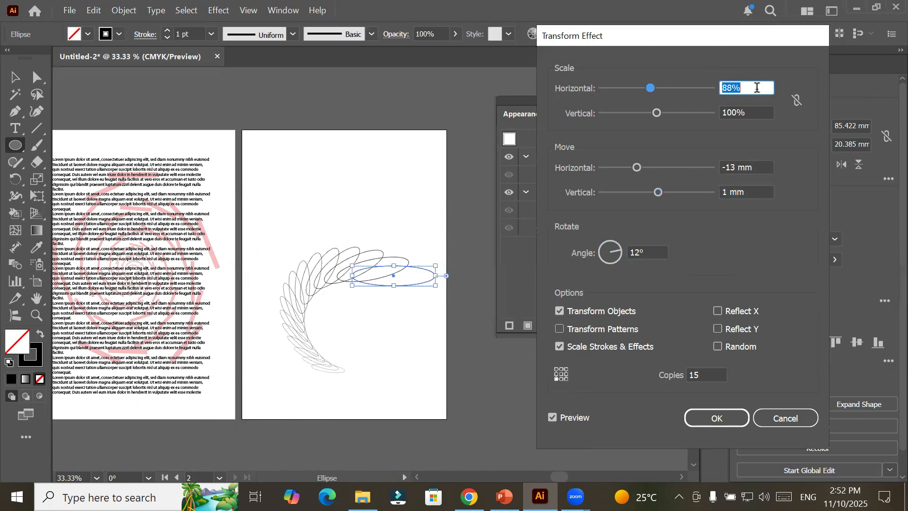
Step: Increase the number of ellipse copies to 57 and apply the Transform effect
left_click(706, 374)
scroll(706, 374, "up", 2)
scroll(706, 373, "up", 13)
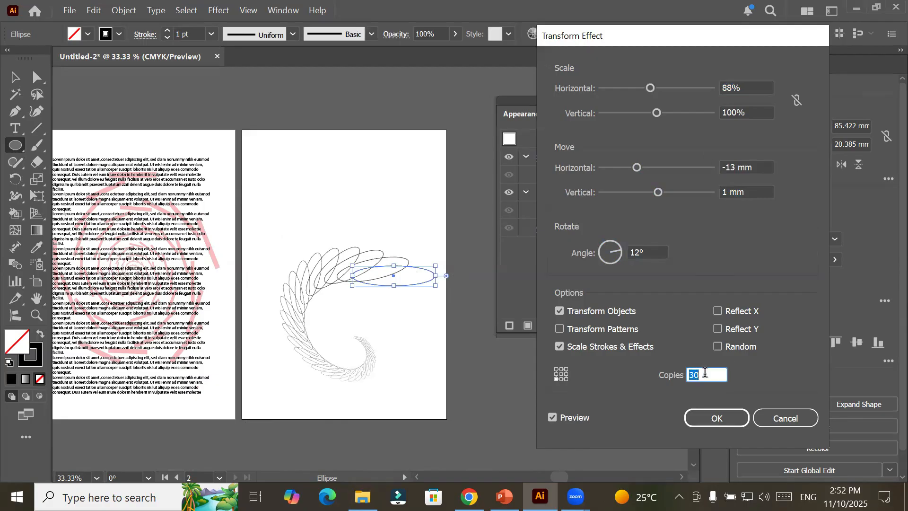
scroll(705, 373, "up", 17)
scroll(706, 373, "up", 10)
key("Return")
Step: Try red, blue and magenta fills on the ellipse spiral, settle on cyan, and reposition it around the middle of the second artboard
left_click(14, 78)
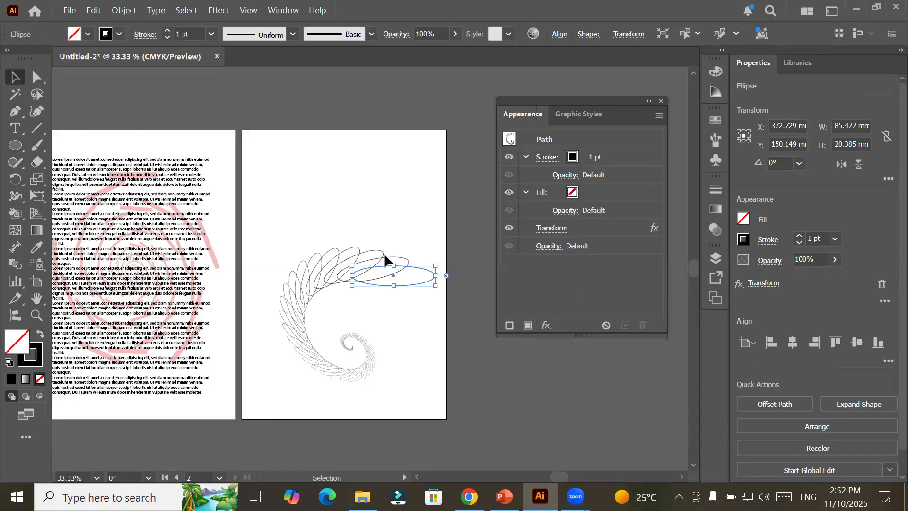
left_click_drag(377, 134, 389, 141)
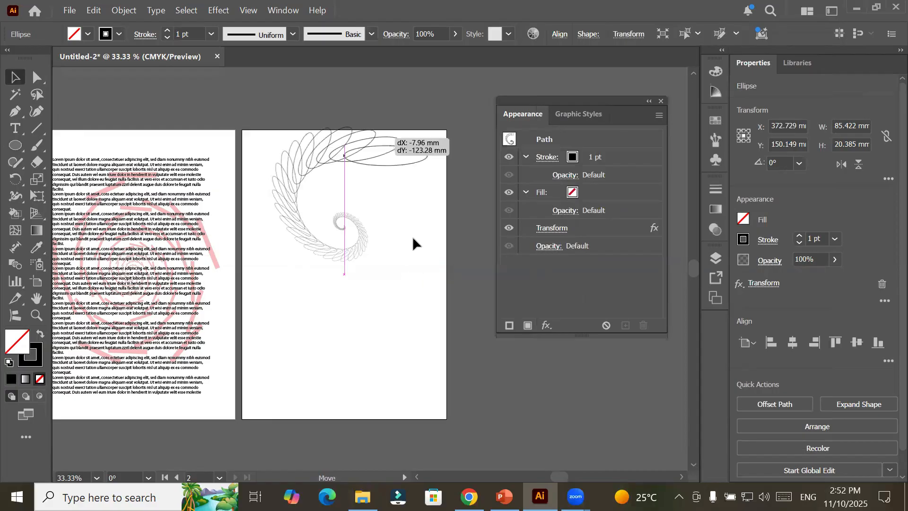
left_click(87, 36)
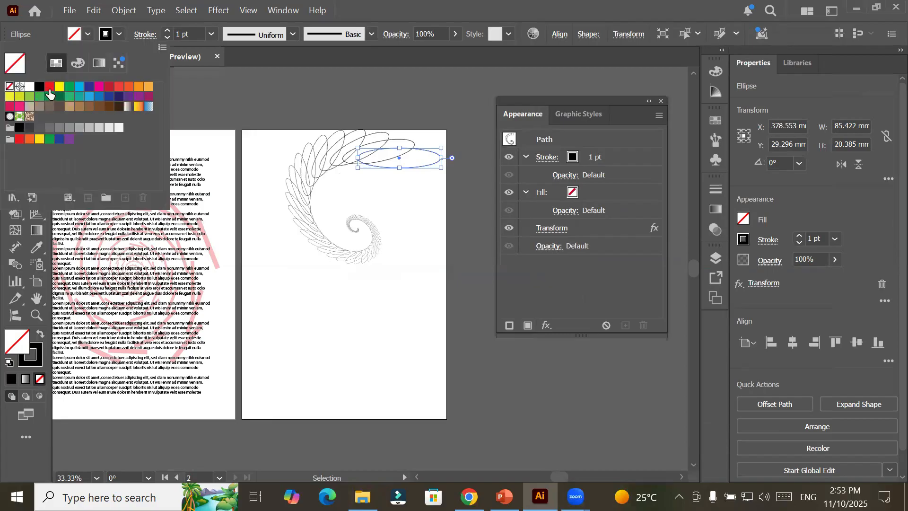
left_click(50, 88)
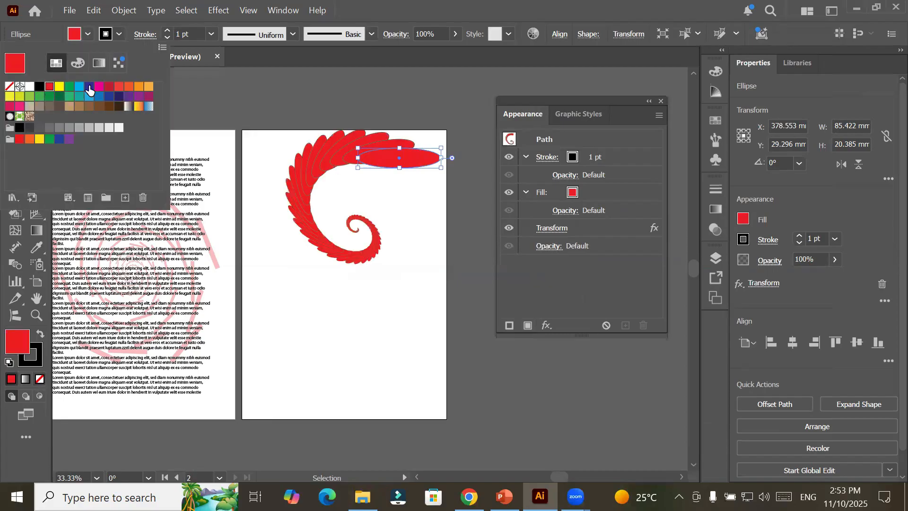
left_click(88, 87)
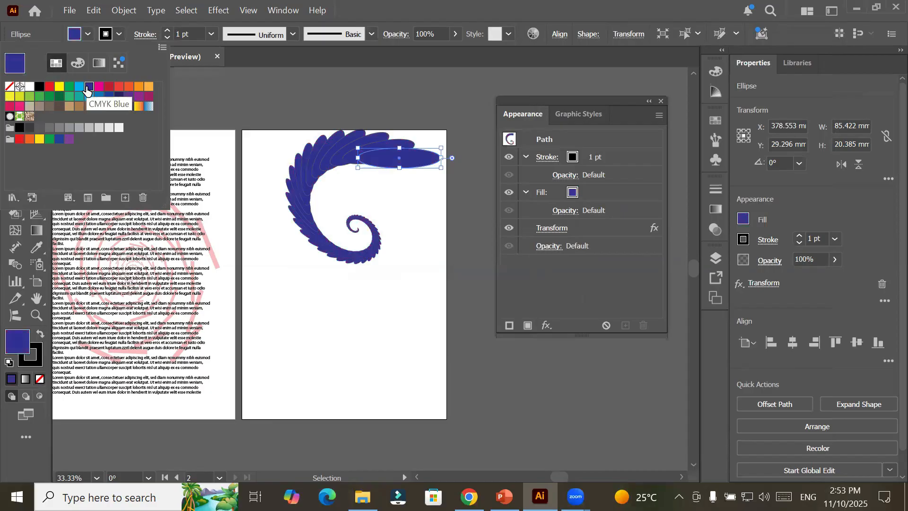
left_click(98, 88)
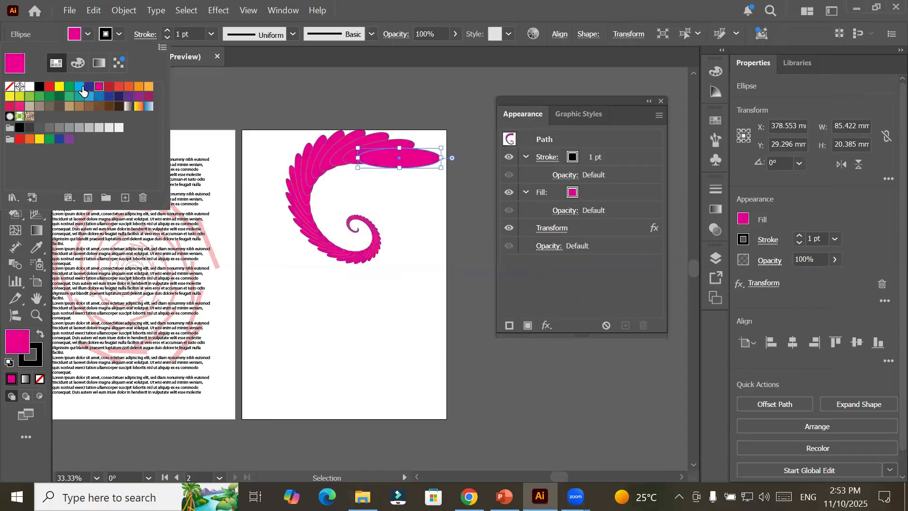
left_click(79, 88)
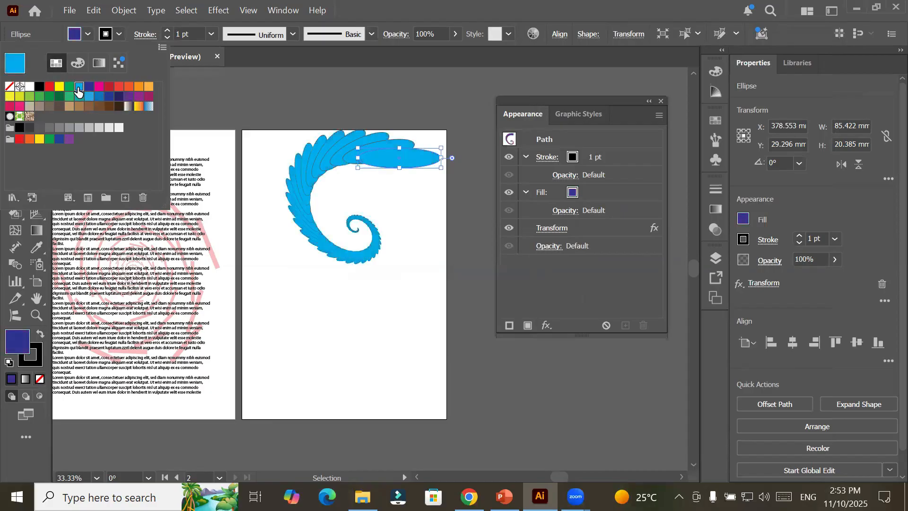
left_click_drag(332, 257, 361, 415)
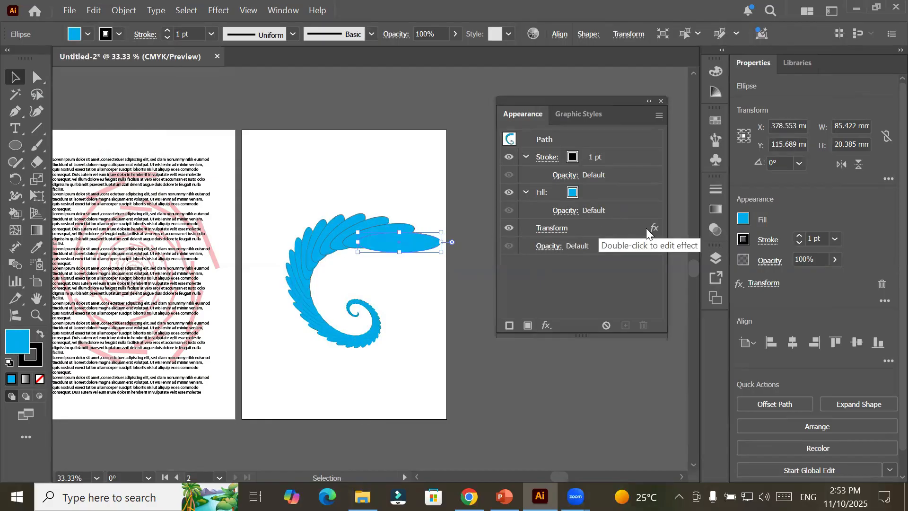
Step: Reopen the ellipse's Transform effect, try horizontal moves from -26 mm to 21 mm, and settle on 17 mm
double_click(557, 227)
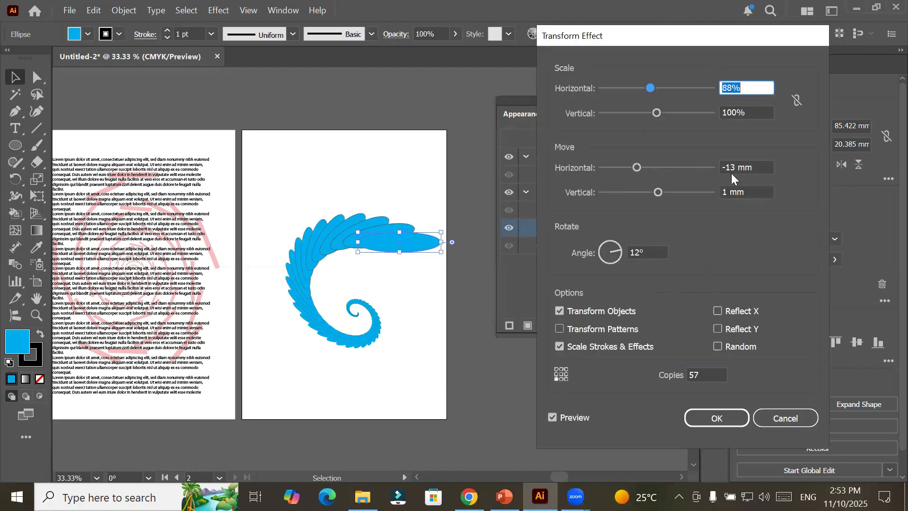
left_click(760, 169)
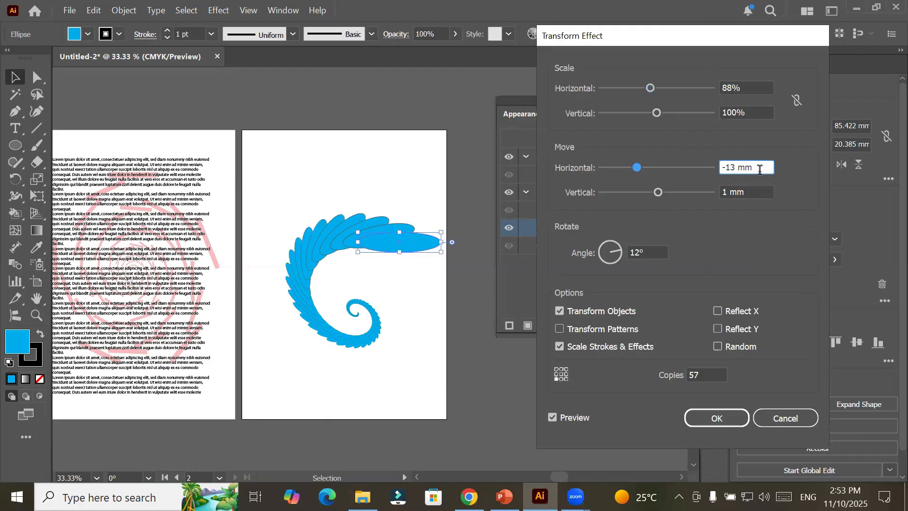
key("Down")
key("Down")
key("Down")
key("Down")
key("Down")
key("Down")
key("Down")
key("Down")
key("Down")
key("Down")
key("Down")
key("Down")
key("Down")
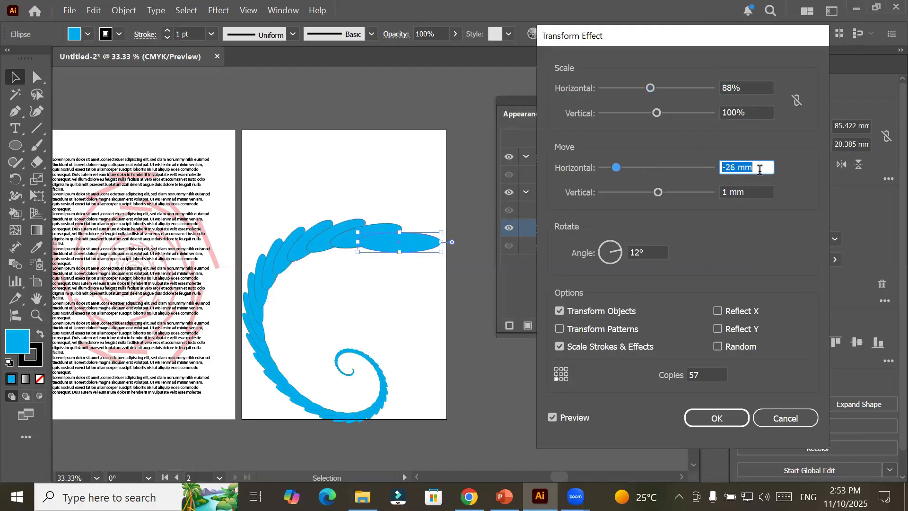
key("Up")
key("Up")
key("Up")
key("Up")
key("Up")
key("Up")
key("Up")
key("Up")
key("Up")
key("Up")
key("Up")
key("Up")
key("Up")
key("Up")
key("Up")
key("Up")
key("Up")
key("Up")
key("Up")
key("Up")
key("Up")
key("Up")
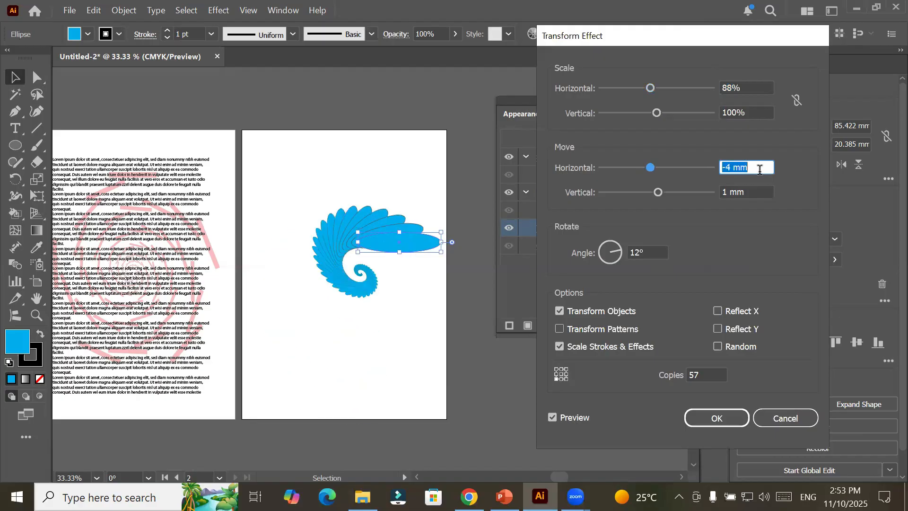
key("Up")
key("Up")
key("Up")
key("Up")
key("Up")
key("Up")
key("Up")
key("Up")
key("Up")
key("Up")
key("Up")
key("Up")
key("Up")
key("Up")
key("Up")
key("Up")
key("Up")
key("Up")
key("Up")
key("Up")
key("Up")
key("Up")
key("Up")
key("Up")
key("Up")
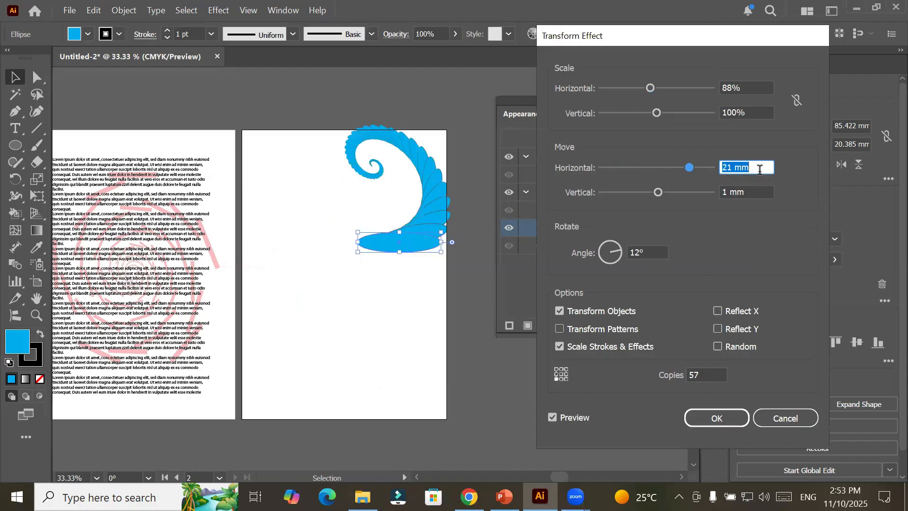
key("Down")
key("Down")
key("Down")
key("Down")
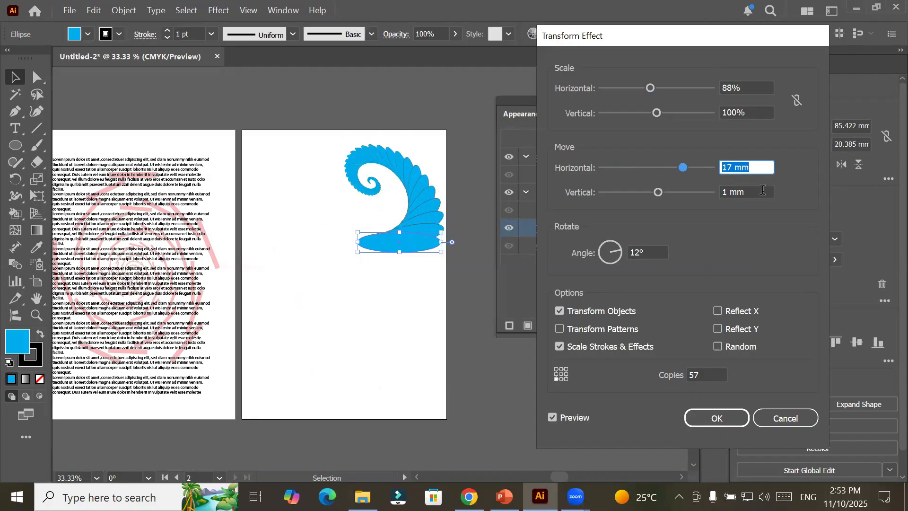
Step: Try vertical moves up to 19 mm for the ellipse copies and settle on -1 mm
left_click(763, 190)
key("Up")
key("Up")
key("Up")
key("Up")
key("Up")
key("Up")
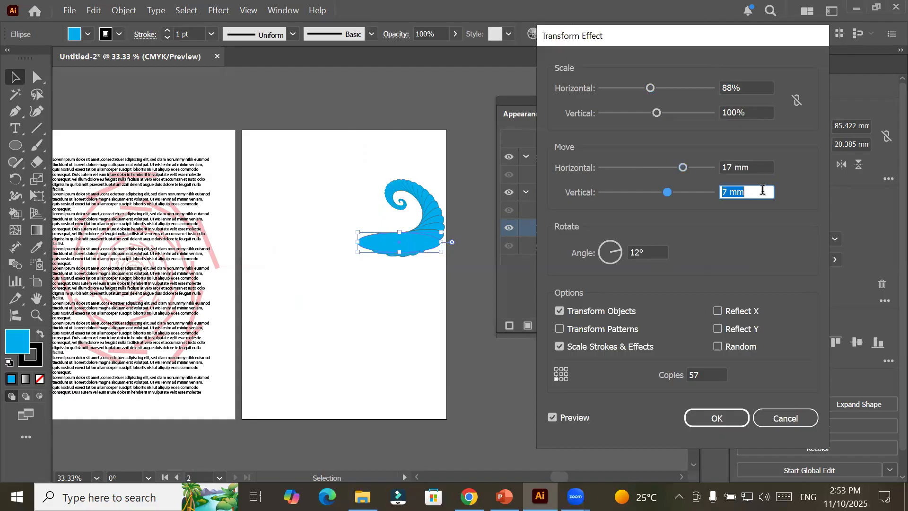
key("shift+Up")
key("Up")
key("Up")
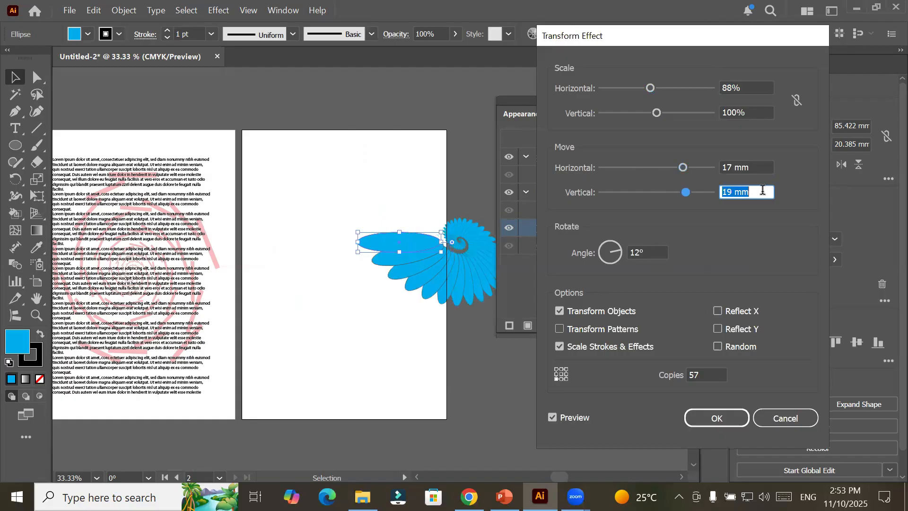
key("Down")
key("Down")
key("Down")
key("Down")
key("Down")
key("Down")
key("Down")
key("Down")
key("Down")
key("Down")
key("Down")
key("Down")
key("Down")
key("Down")
key("Down")
key("Down")
key("Down")
key("Down")
key("Down")
key("Down")
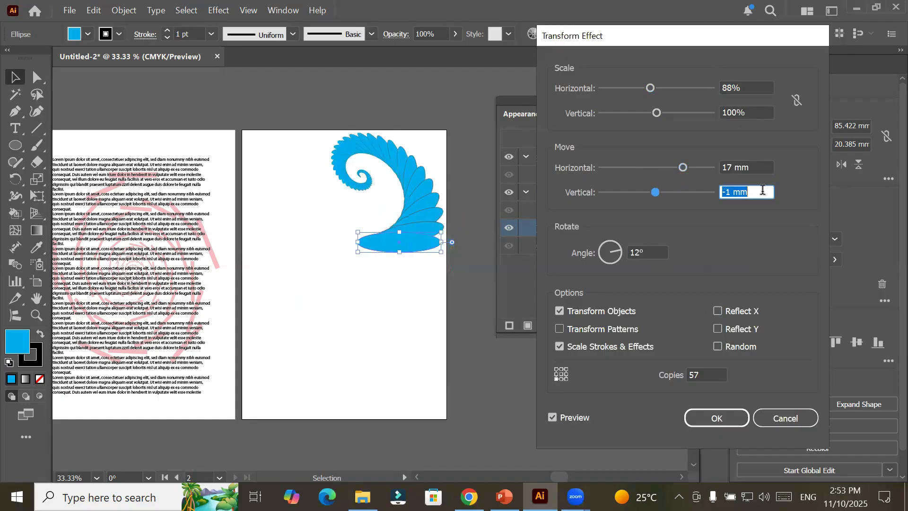
Step: Try enlarging the vertical scale of the ellipse copies and settle on 102%
left_click(761, 111)
key("Up")
key("Up")
key("Up")
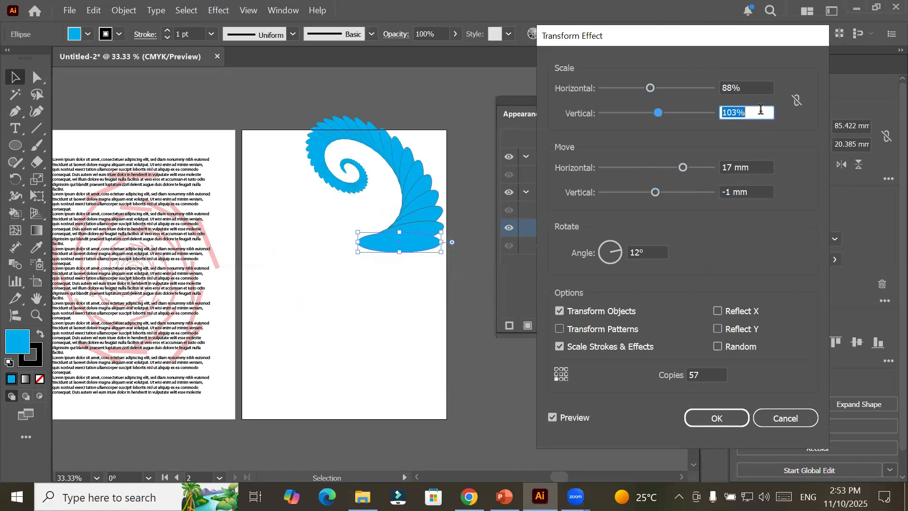
key("Up")
key("Up")
key("Up")
key("Up")
key("Up")
key("Up")
key("Up")
key("Up")
key("Up")
key("Down")
key("Down")
key("Down")
key("Down")
key("Down")
key("Down")
key("Down")
key("Down")
key("Down")
key("Down")
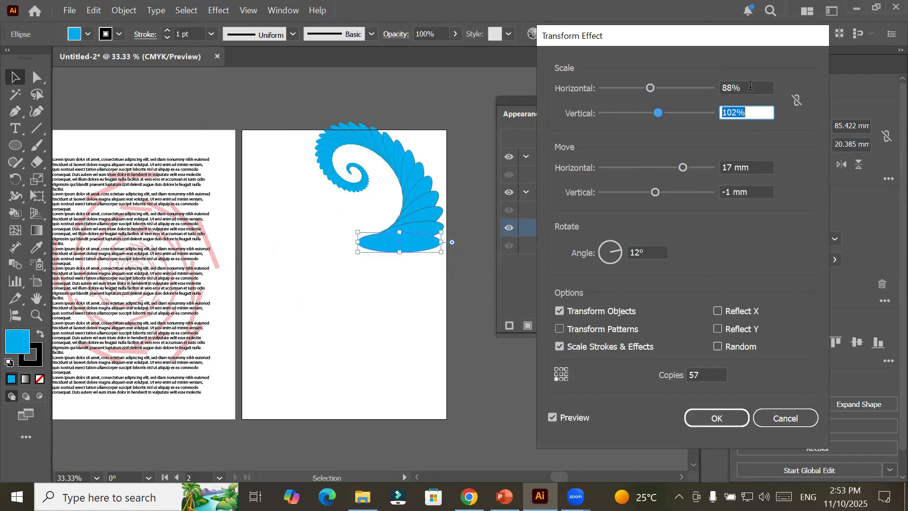
Step: Reduce the horizontal scale of the ellipse copies to 83%
left_click(750, 86)
key("Down")
key("Down")
key("Down")
key("Down")
key("Down")
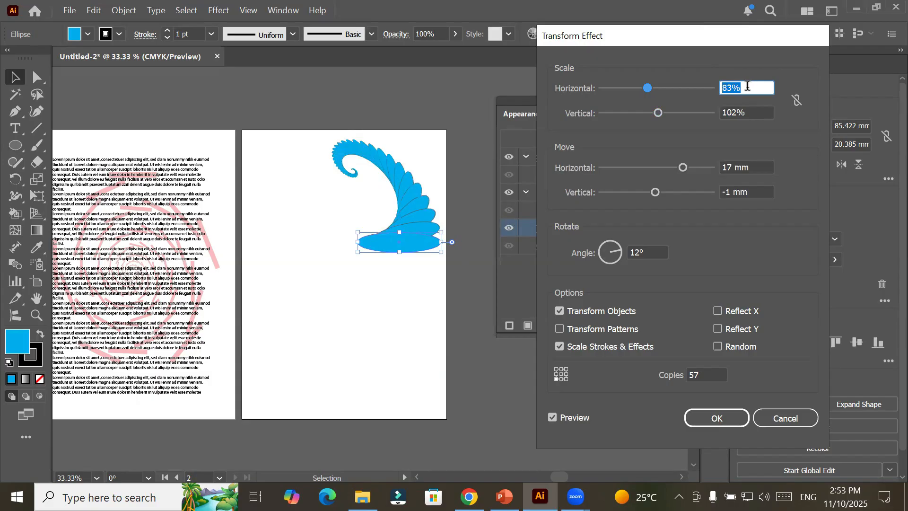
Step: Turn on Random for the copies, try Reflect X and Reflect Y separately and together, and leave both reflections off
left_click(718, 347)
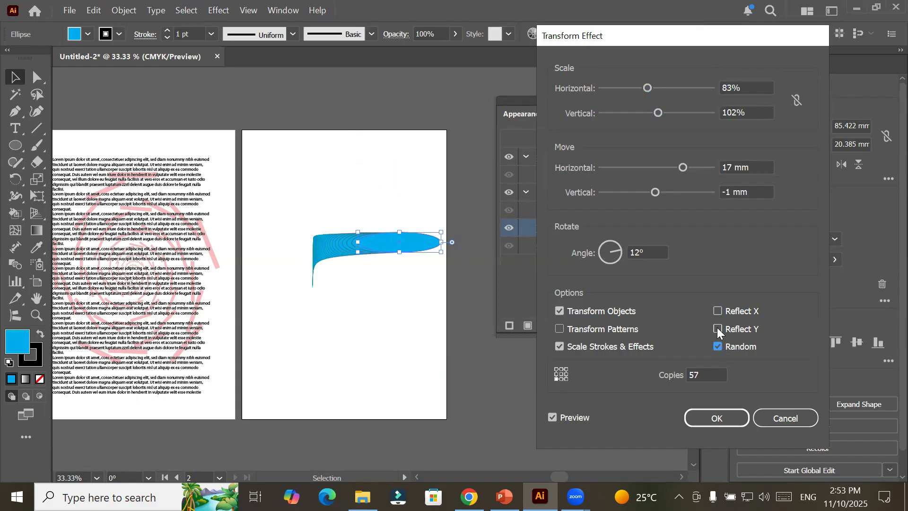
left_click(719, 329)
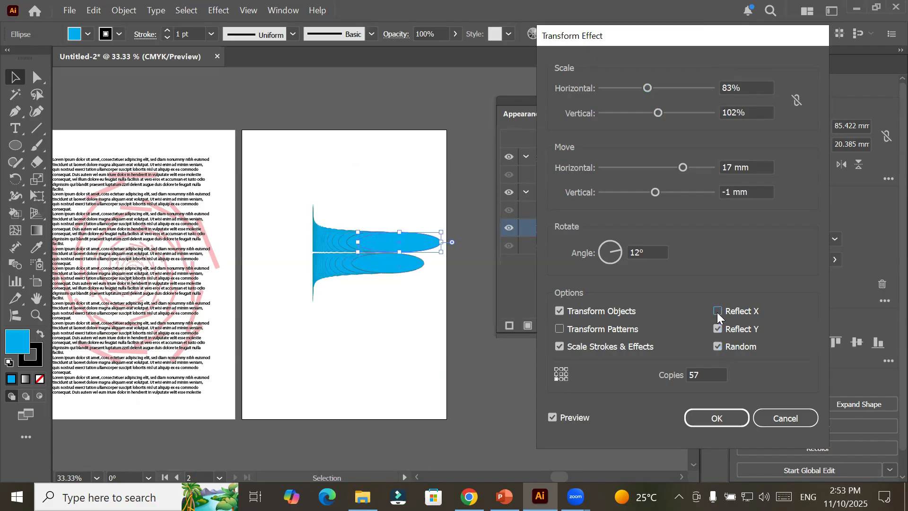
left_click(718, 313)
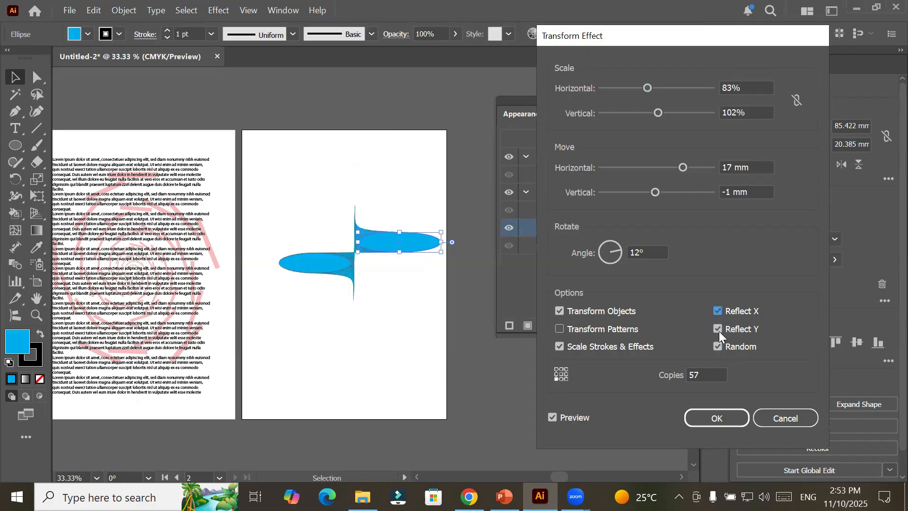
left_click(718, 330)
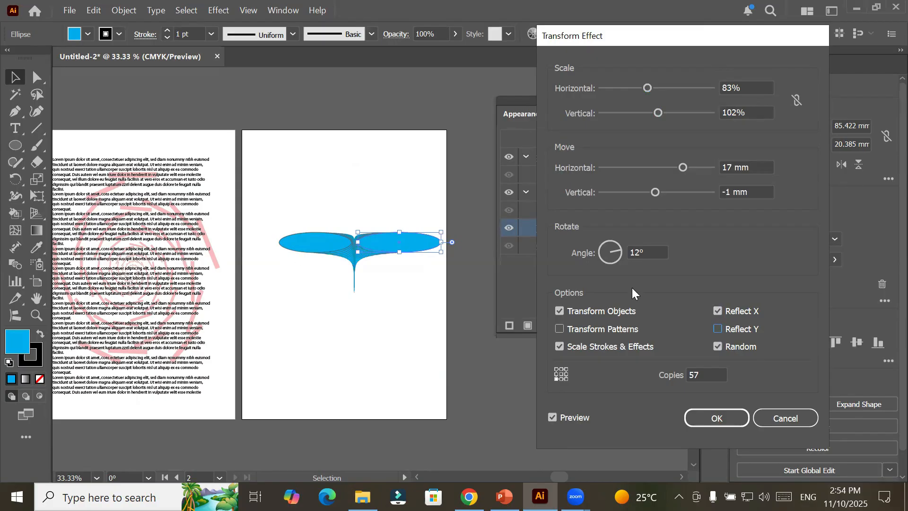
left_click(719, 311)
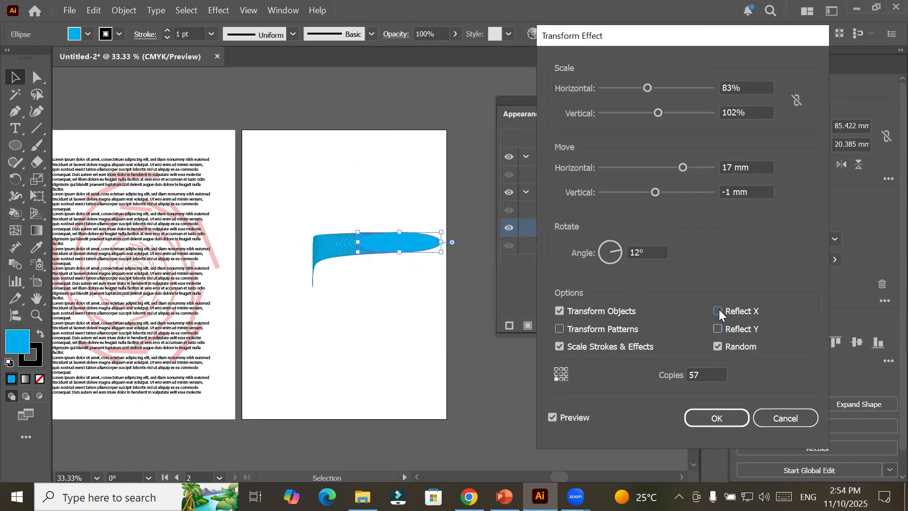
left_click(718, 311)
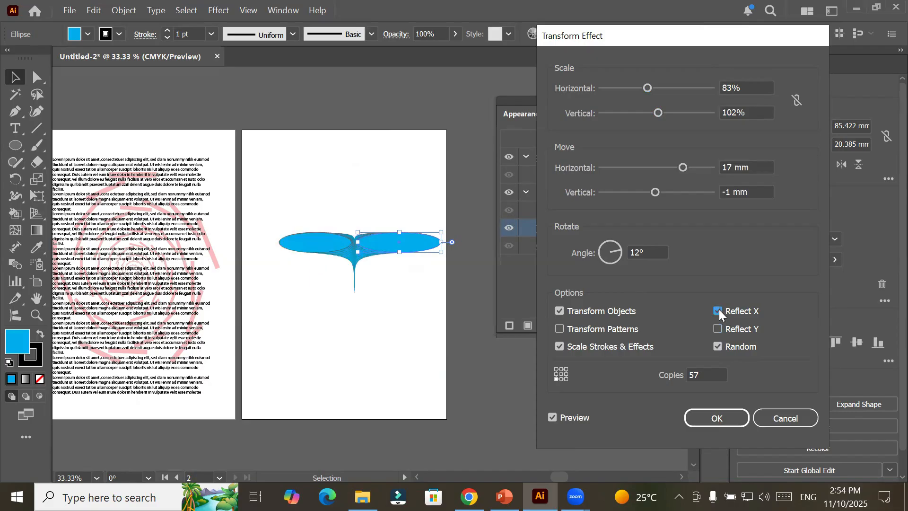
left_click(719, 311)
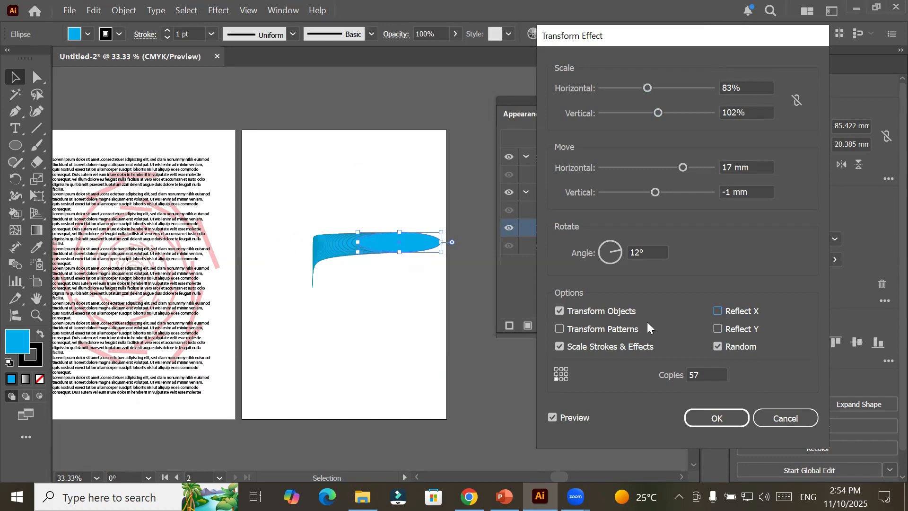
Step: Try the Transform Patterns, Scale Strokes & Effects and Transform Objects options, leaving all three on and Reflect X off
left_click(562, 327)
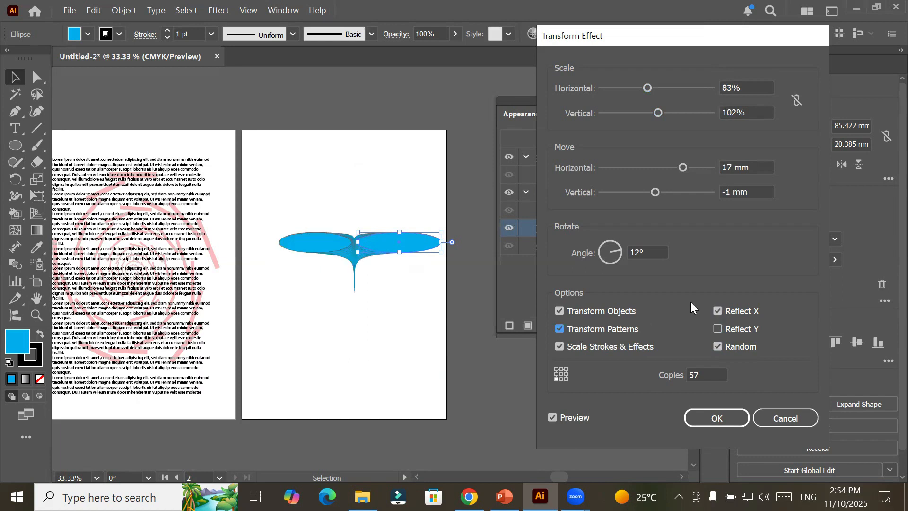
left_click(718, 311)
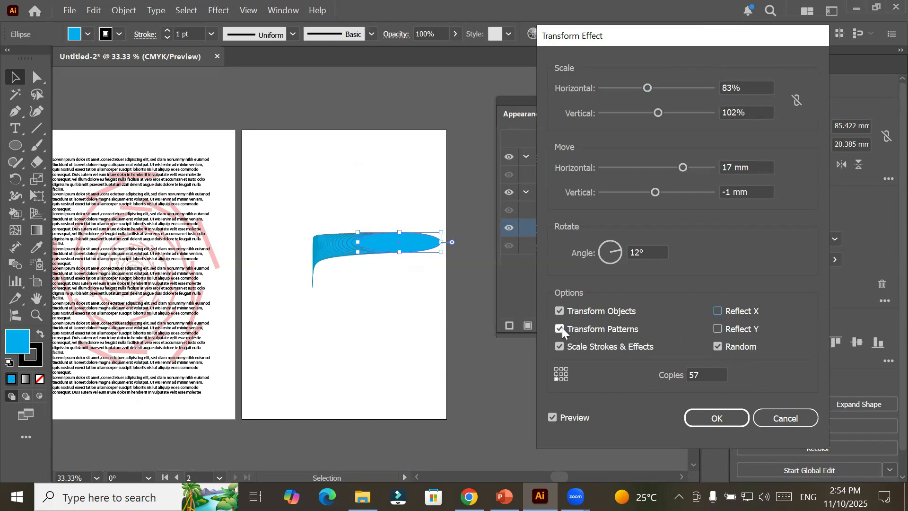
left_click(561, 329)
left_click(559, 347)
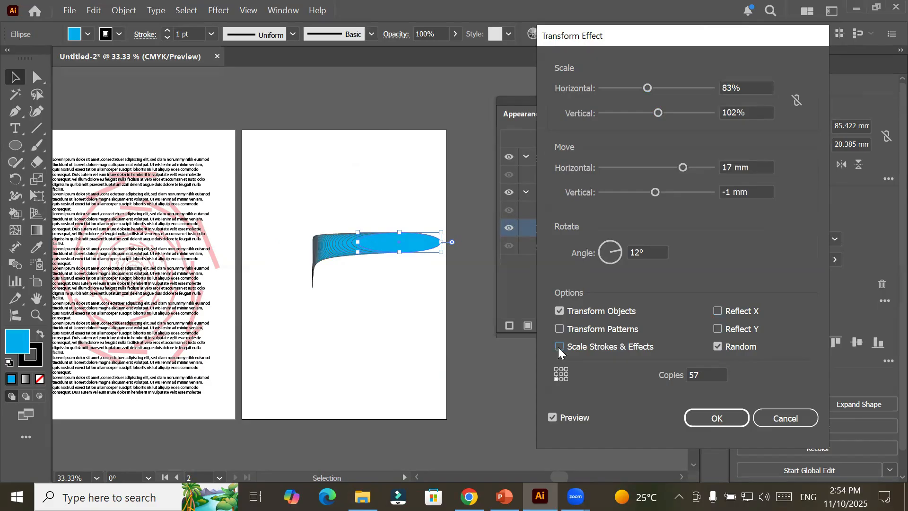
left_click(559, 347)
left_click(559, 311)
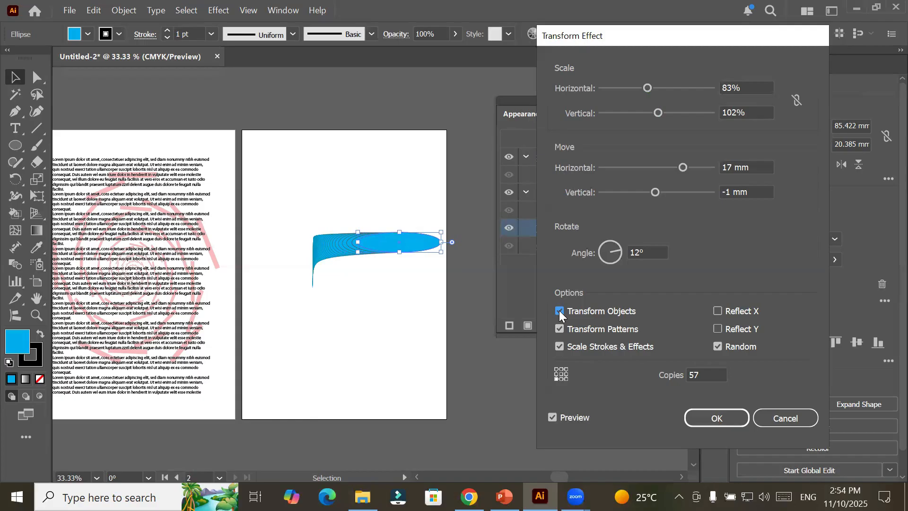
Step: Reflect the ellipse copies on X and increase them to 90 copies with a 22° rotation angle
left_click(717, 311)
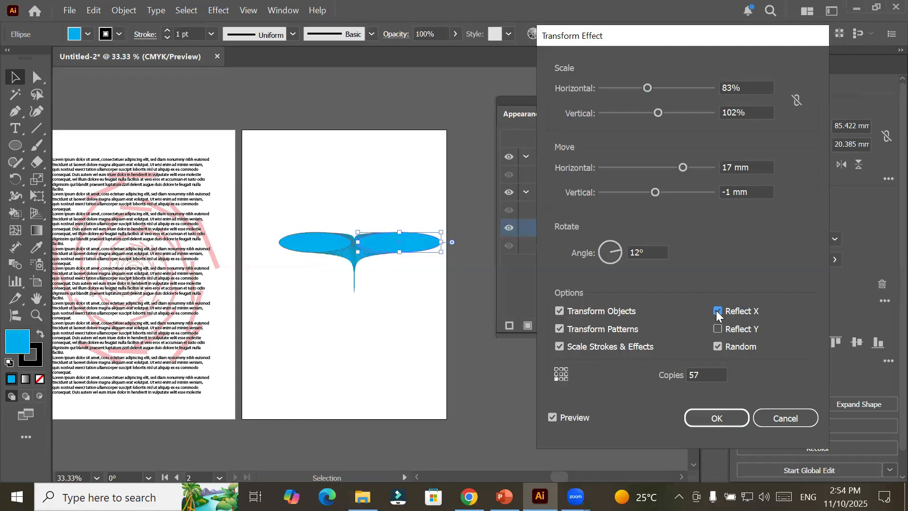
left_click(706, 374)
scroll(707, 374, "up", 17)
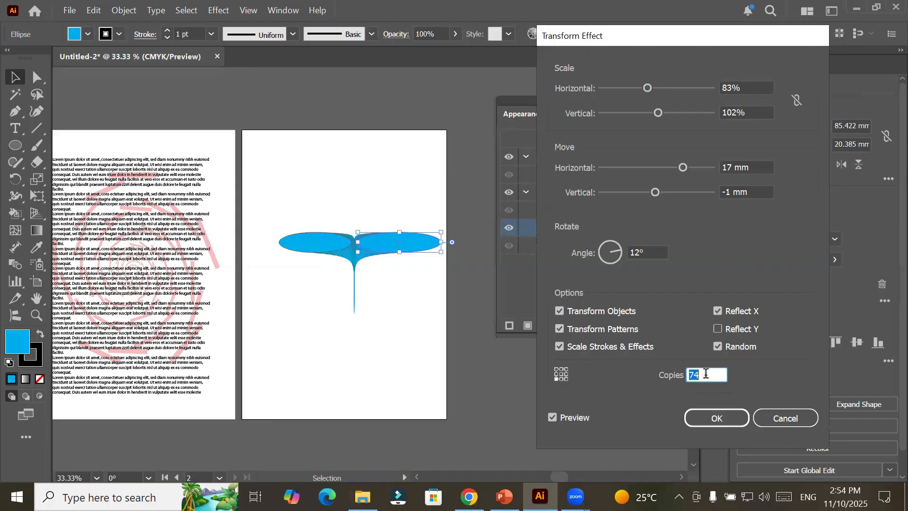
scroll(706, 374, "up", 16)
scroll(652, 250, "up", 10)
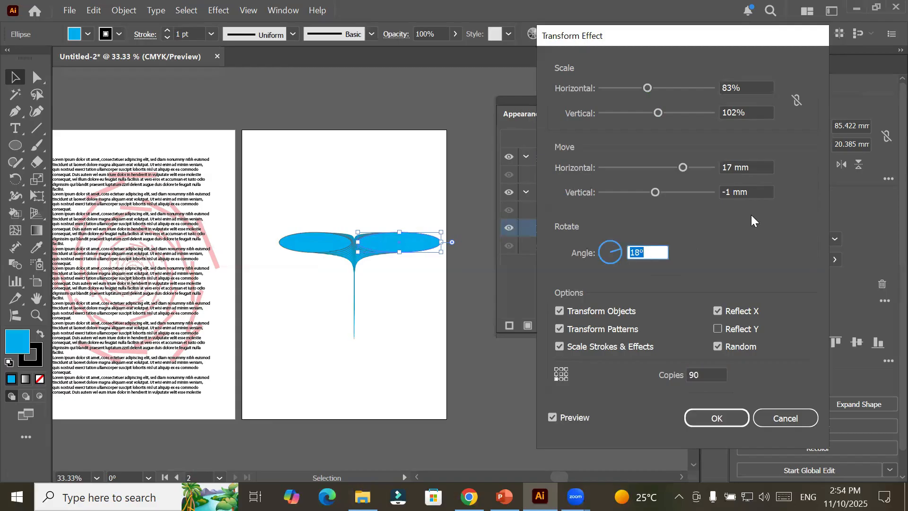
Step: Try vertical moves between 9 mm and -11 mm, settle on -5 mm, and compare the shape without Reflect X before turning it back on
left_click(763, 191)
scroll(762, 191, "up", 2)
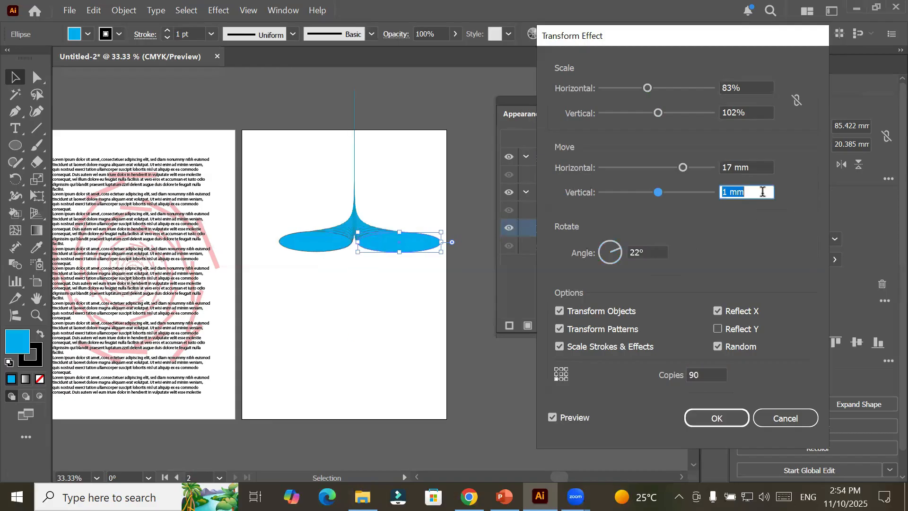
scroll(763, 192, "up", 8)
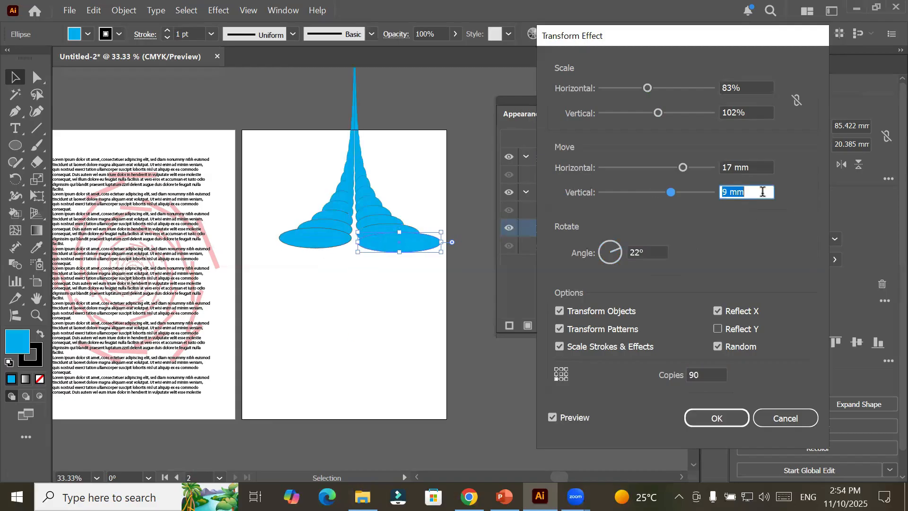
scroll(763, 191, "down", 16)
scroll(763, 191, "down", 4)
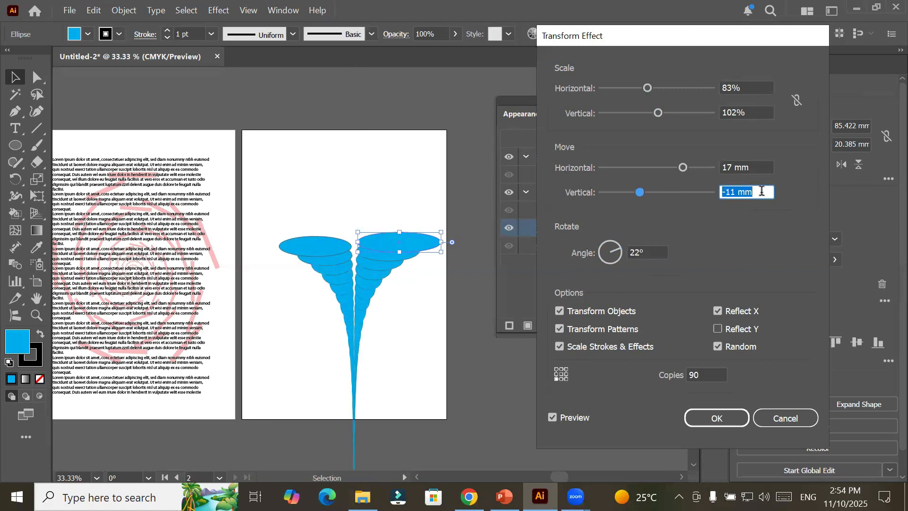
scroll(762, 190, "up", 6)
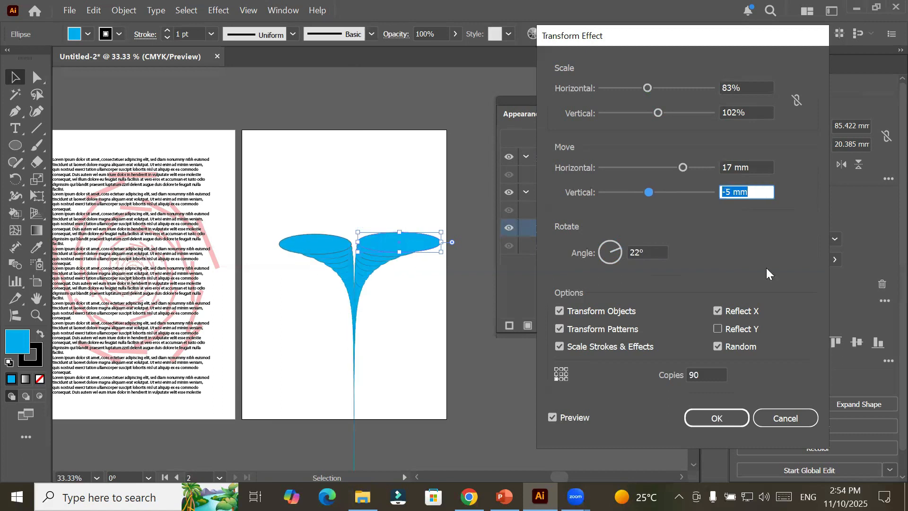
left_click(718, 311)
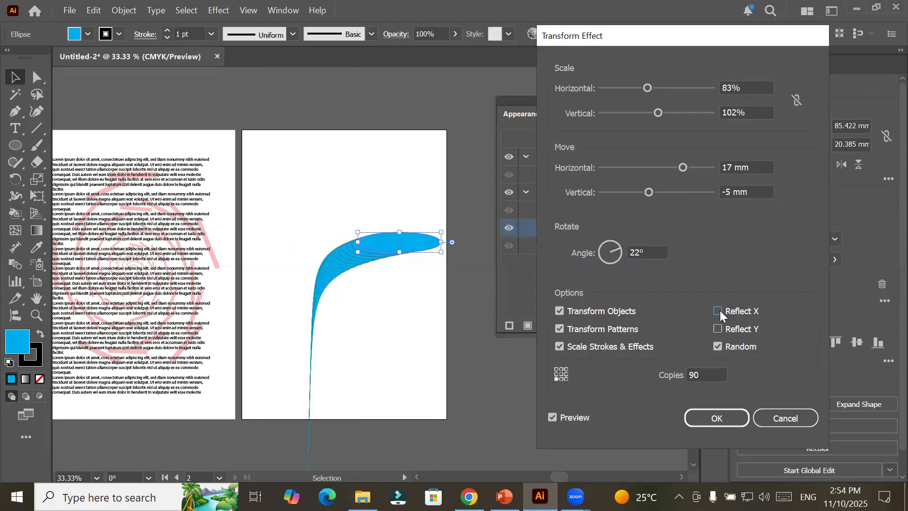
left_click(718, 311)
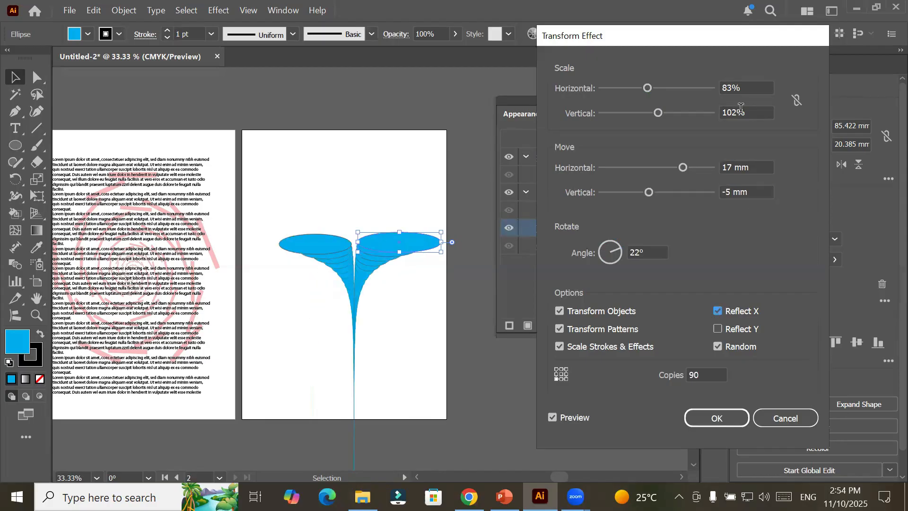
Step: Try enlarging the horizontal scale of the reflected copies to 107%, and bring it back to 94%
left_click(746, 90)
scroll(746, 90, "up", 9)
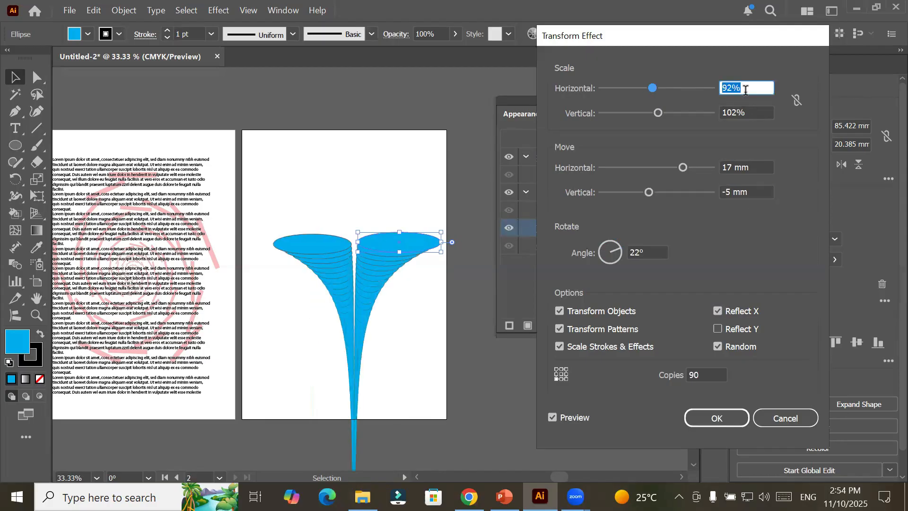
scroll(746, 90, "up", 7)
scroll(746, 90, "up", 8)
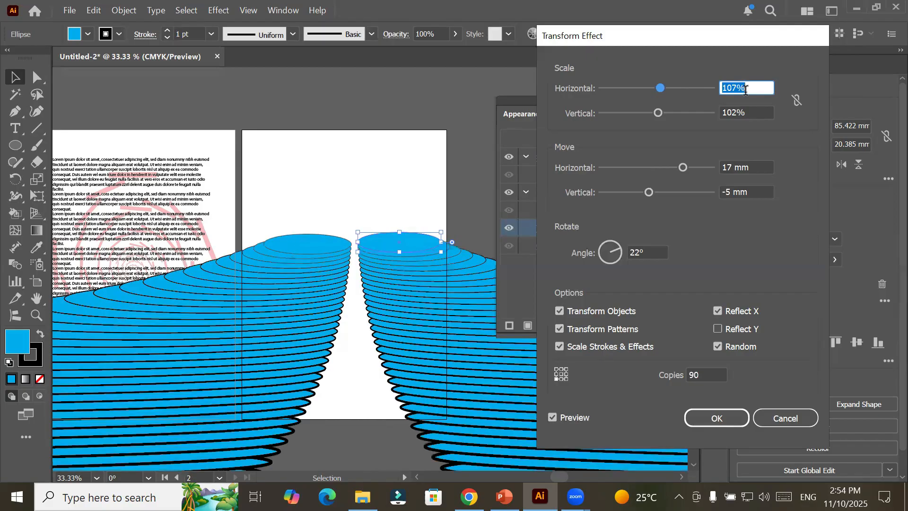
scroll(745, 90, "down", 9)
scroll(745, 90, "down", 4)
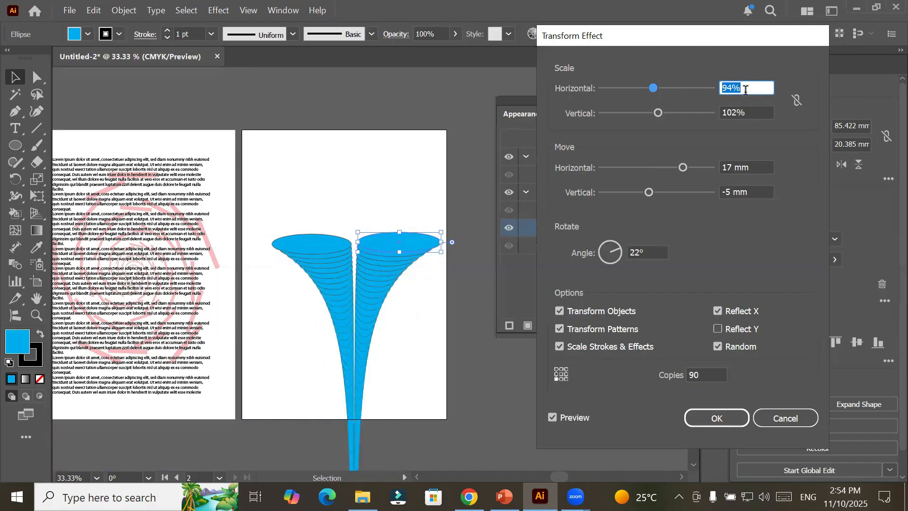
Step: Reduce the vertical scale of the reflected ellipse copies to 99% in the Transform effect
left_click(753, 114)
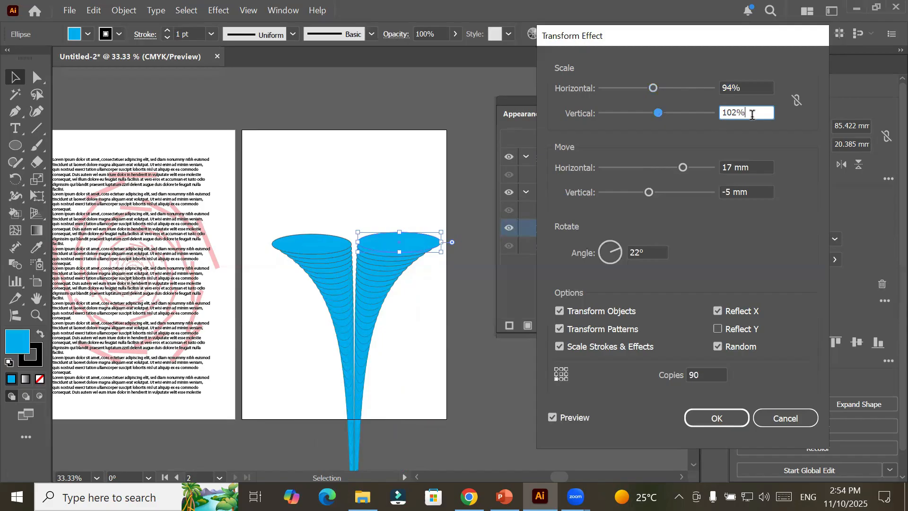
scroll(753, 114, "down", 5)
scroll(753, 114, "up", 4)
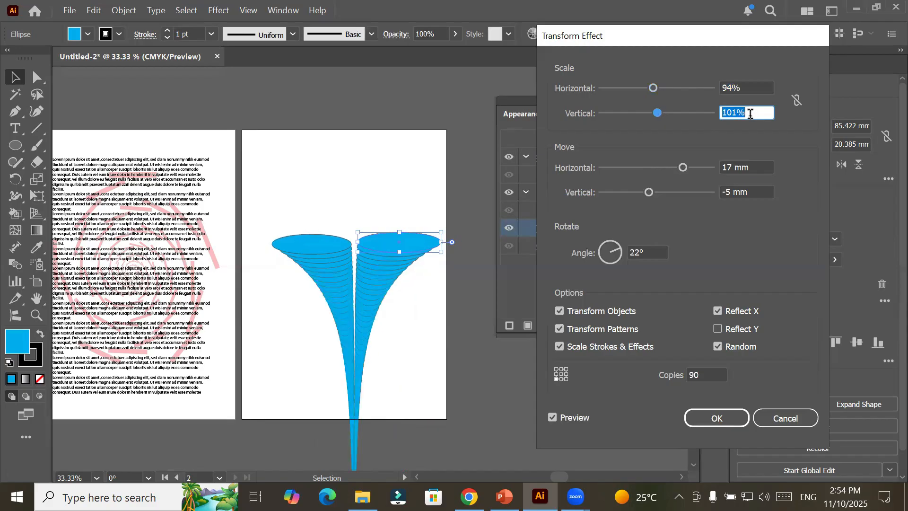
scroll(751, 114, "down", 4)
scroll(751, 114, "up", 2)
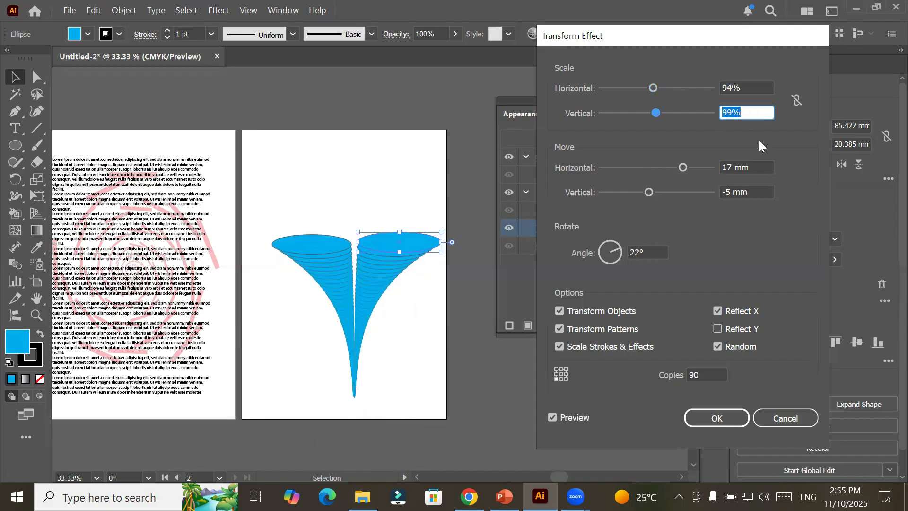
Step: Widen the gap between the two halves by raising the horizontal move to 85 mm
left_click(761, 164)
scroll(760, 164, "up", 4)
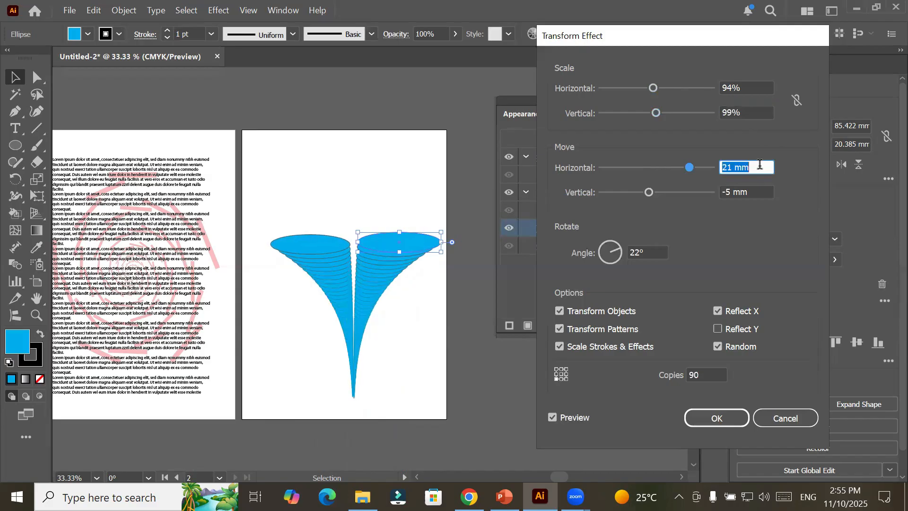
scroll(760, 164, "up", 16)
scroll(760, 164, "up", 14)
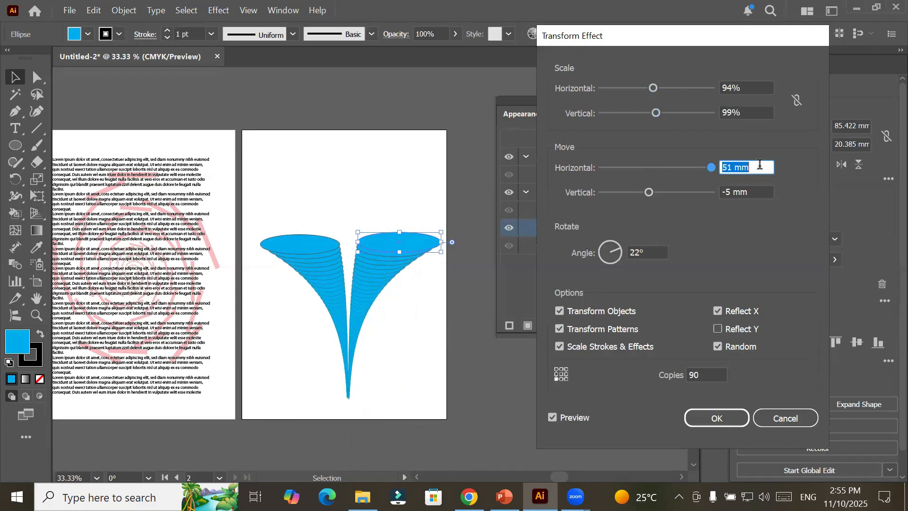
scroll(760, 165, "up", 14)
scroll(760, 165, "up", 17)
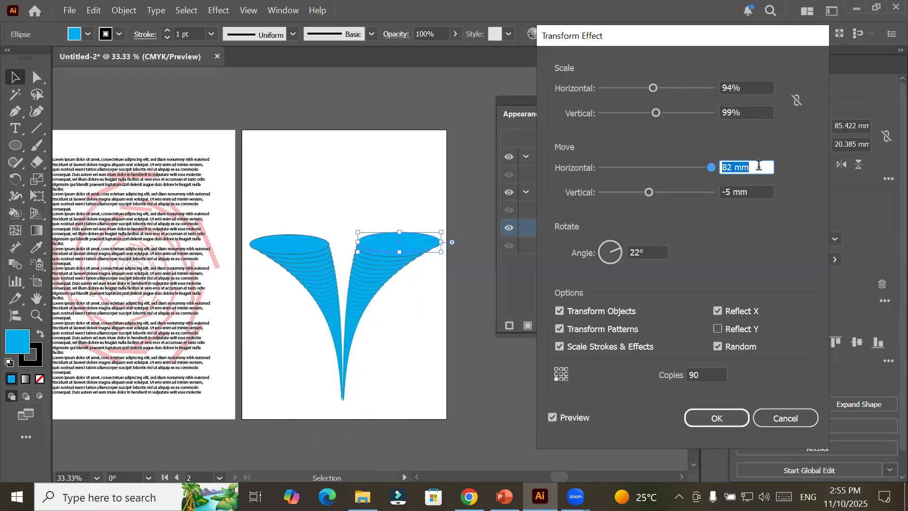
scroll(760, 165, "up", 3)
Step: Try vertical moves between 5 mm and -7 mm, settle on -4 mm, and apply the Transform effect
left_click(756, 190)
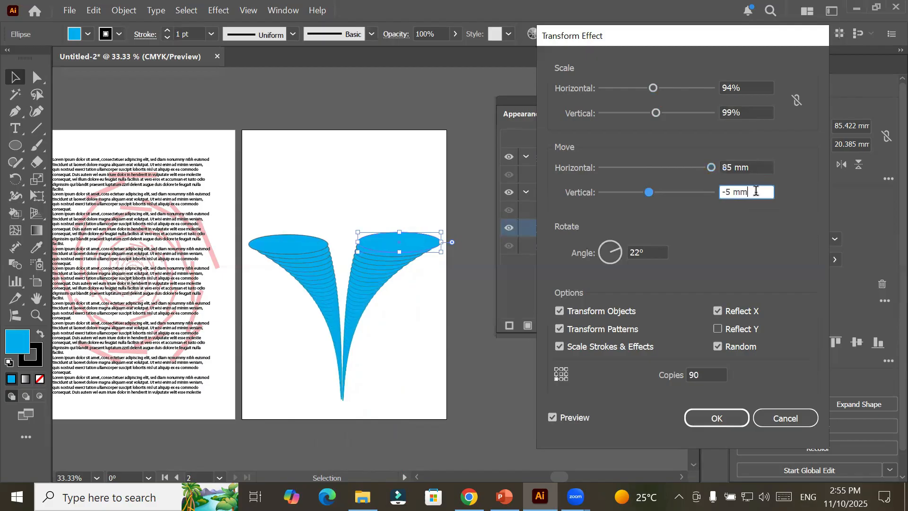
scroll(756, 191, "up", 9)
scroll(756, 191, "down", 9)
scroll(756, 191, "up", 8)
scroll(756, 190, "up", 2)
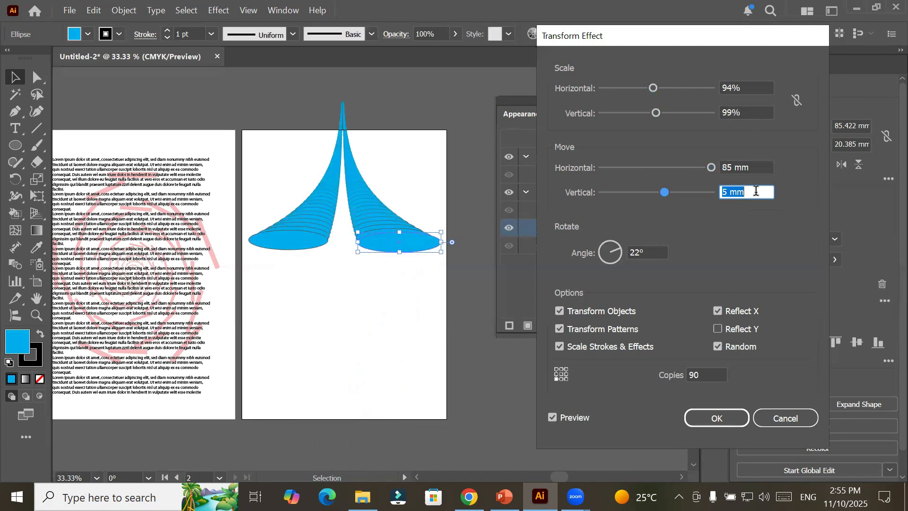
scroll(756, 190, "down", 9)
scroll(756, 190, "down", 3)
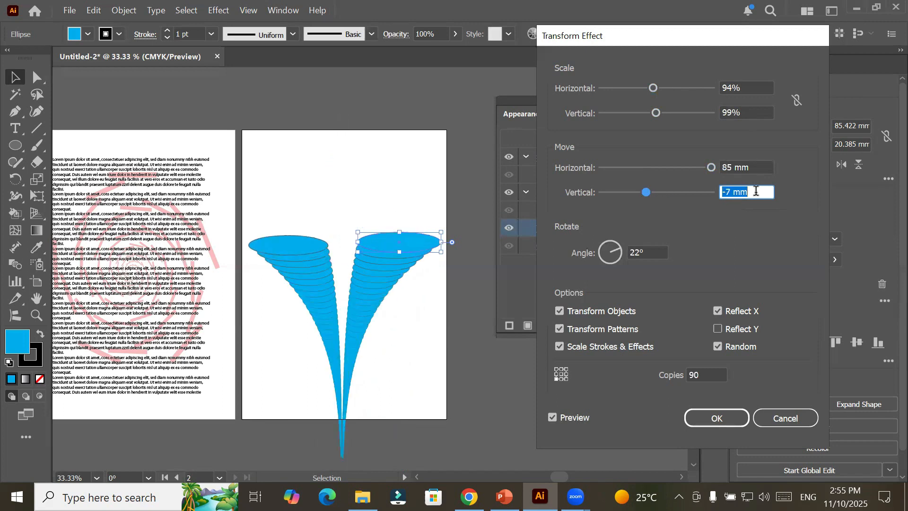
scroll(756, 191, "up", 3)
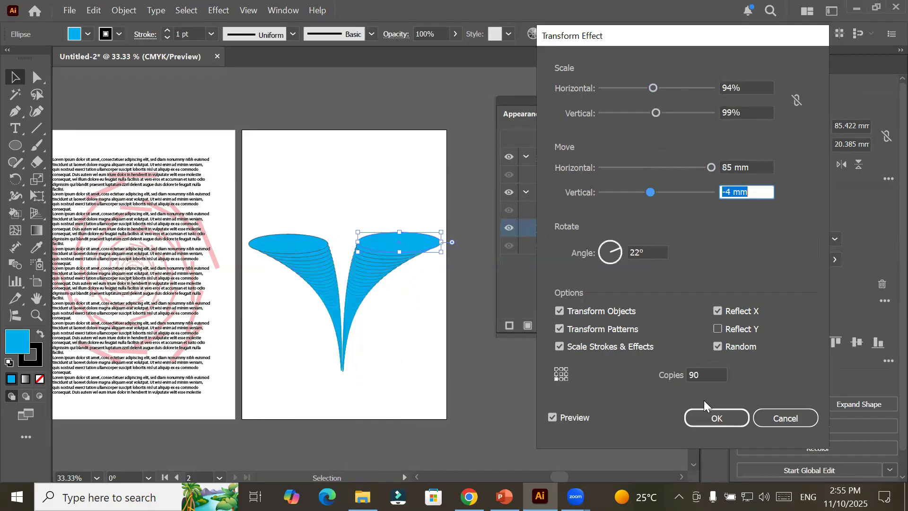
left_click(710, 415)
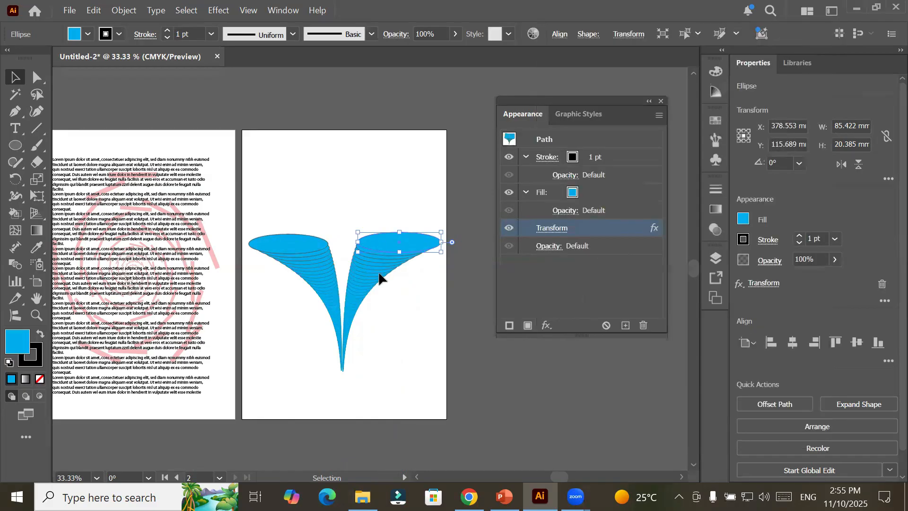
Step: Position the V-shaped artwork at the upper edge of the second artboard and place a copy of it directly below
left_click_drag(380, 256, 376, 398)
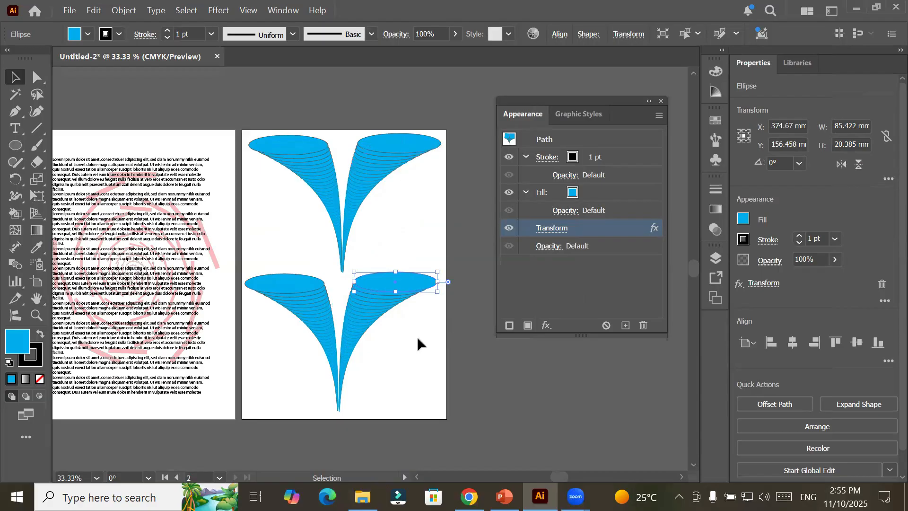
left_click(384, 320)
left_click(350, 329)
Step: Select both V-shaped artworks together and lower their opacity to 31%
left_click_drag(461, 392, 461, 392)
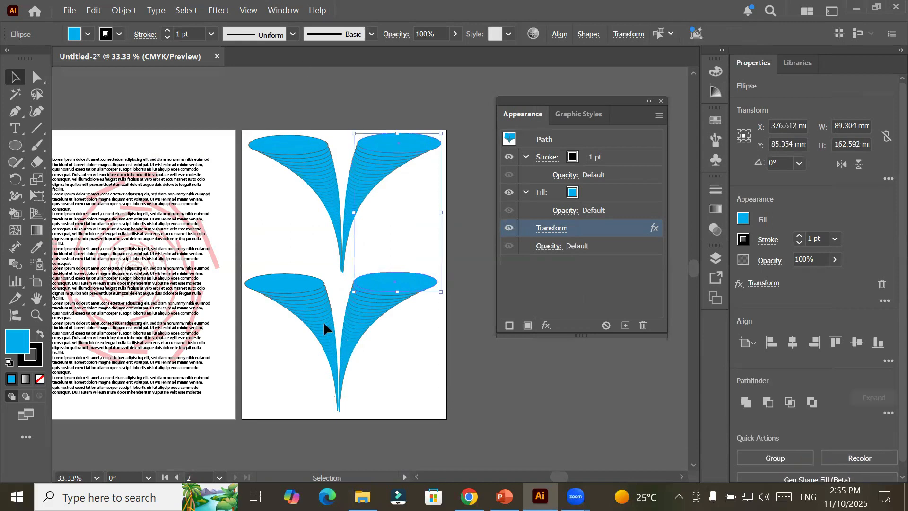
left_click(404, 307, "shift")
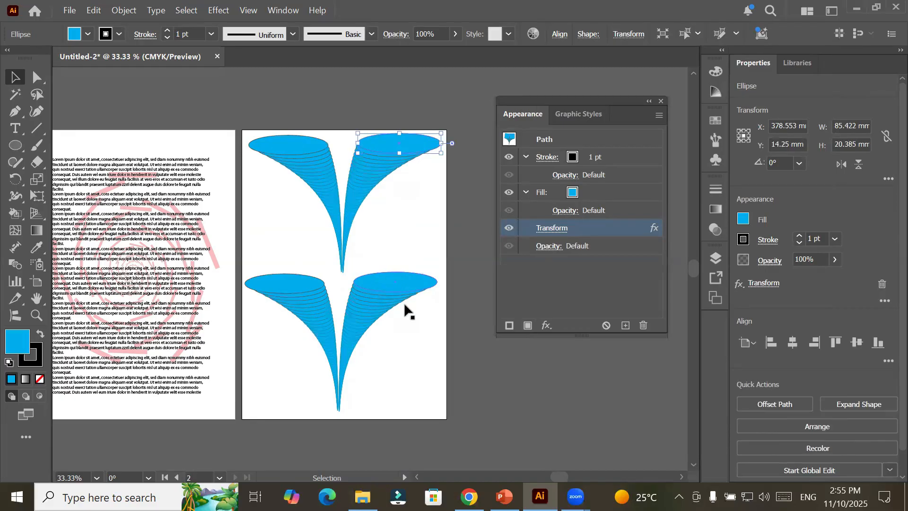
left_click(378, 294)
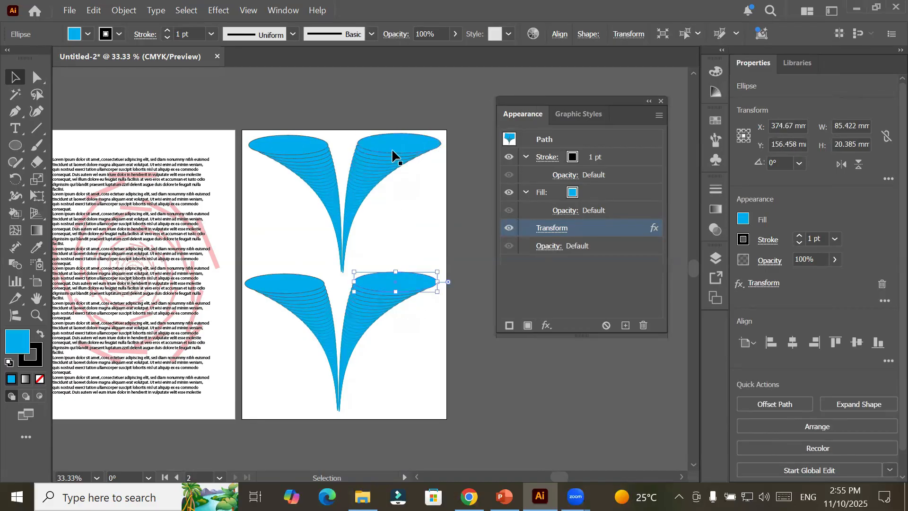
left_click(392, 148, "shift")
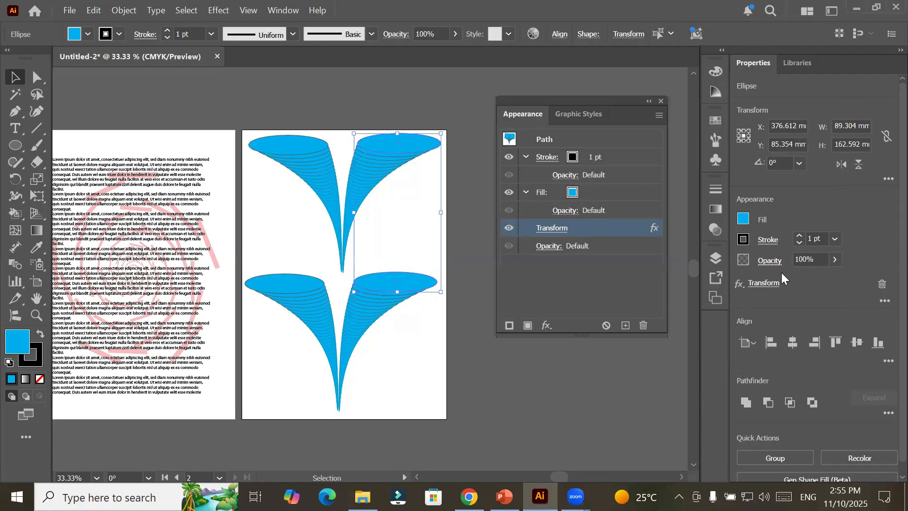
left_click(836, 259)
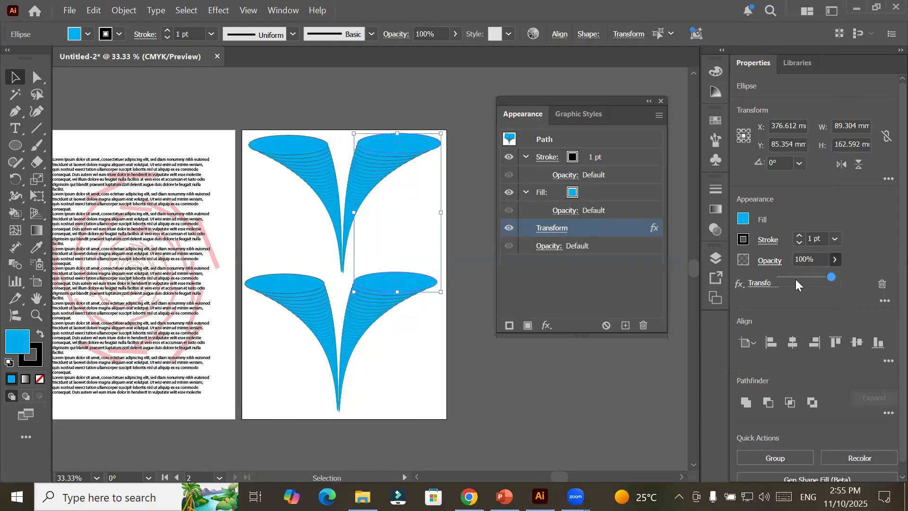
left_click(796, 278)
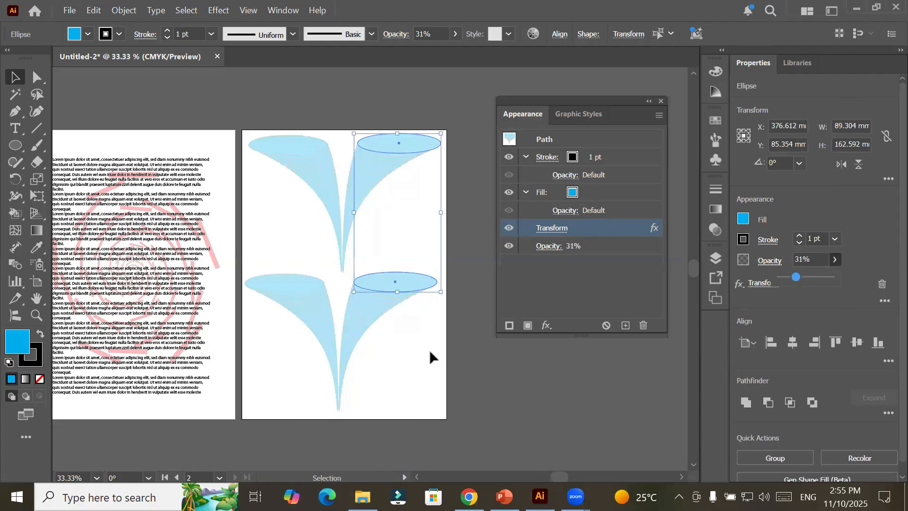
Step: Deselect the artwork and add an area text frame with placeholder text across the second artboard, over the pale shapes
key("ctrl+shift+a")
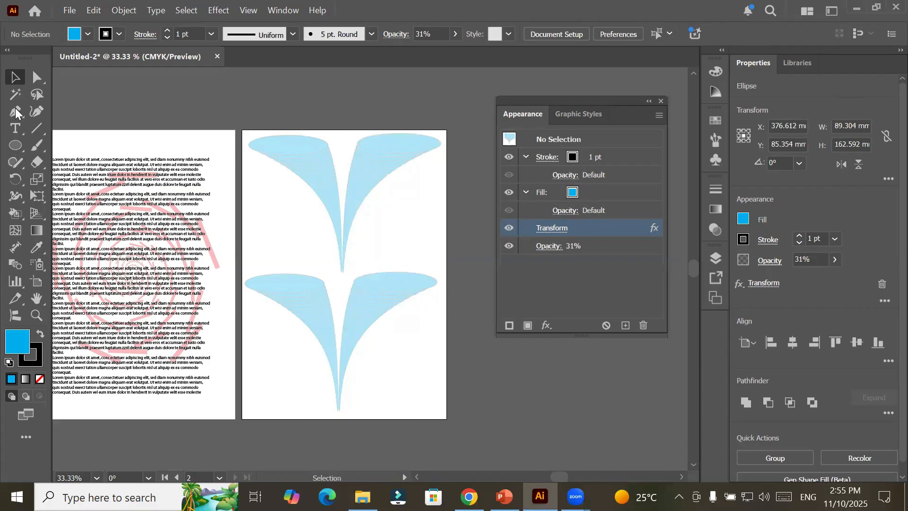
left_click(16, 130)
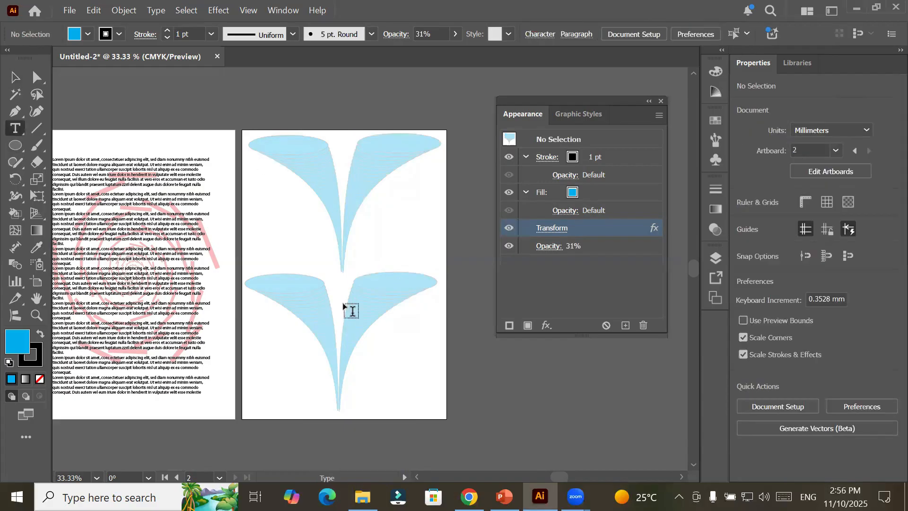
left_click_drag(400, 377, 412, 396)
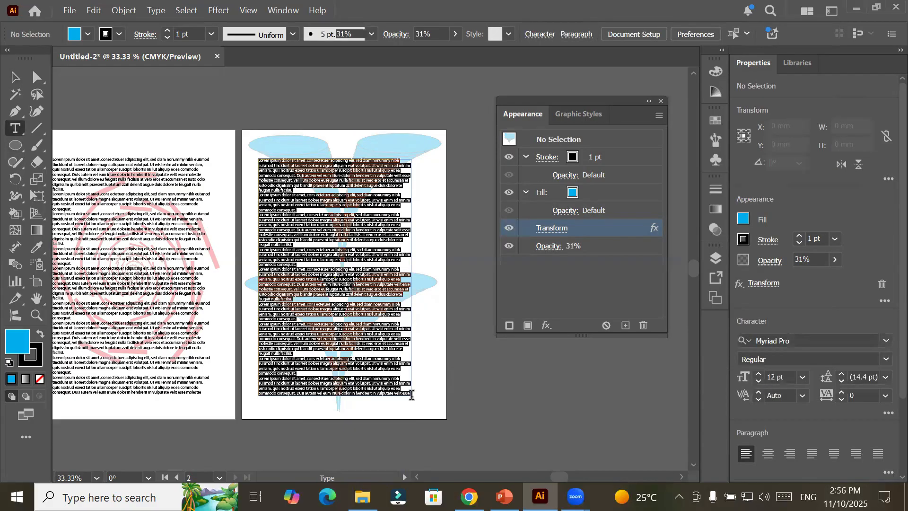
key("Escape")
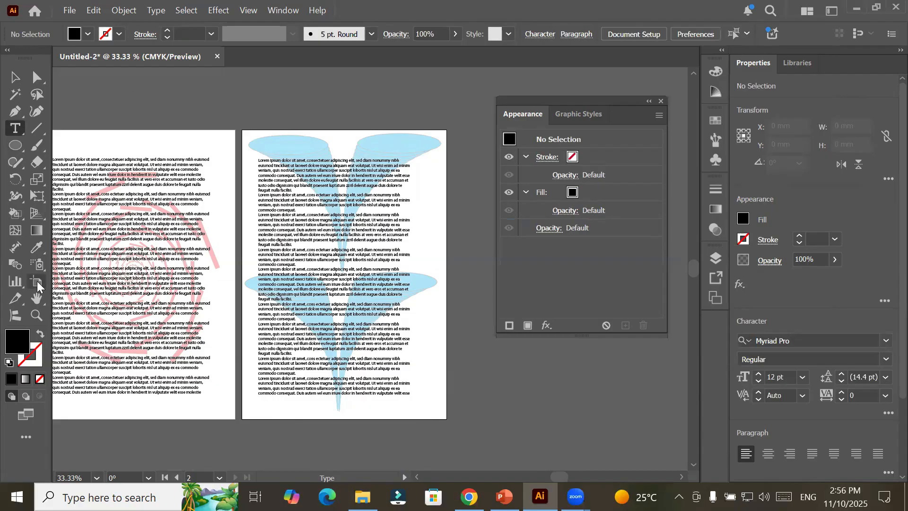
Step: Add a third A4 artboard beside the second and draw a black ellipse about 131 by 124 mm near its middle
left_click(195, 31)
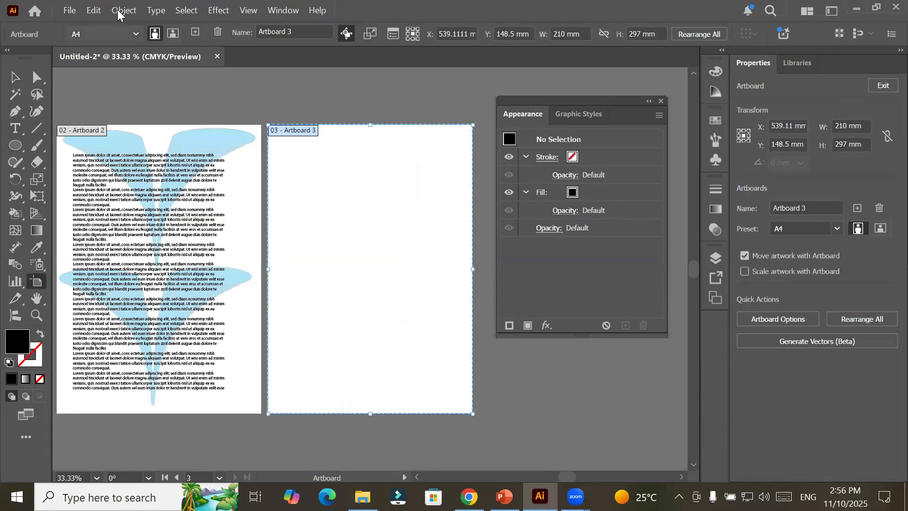
left_click(214, 10)
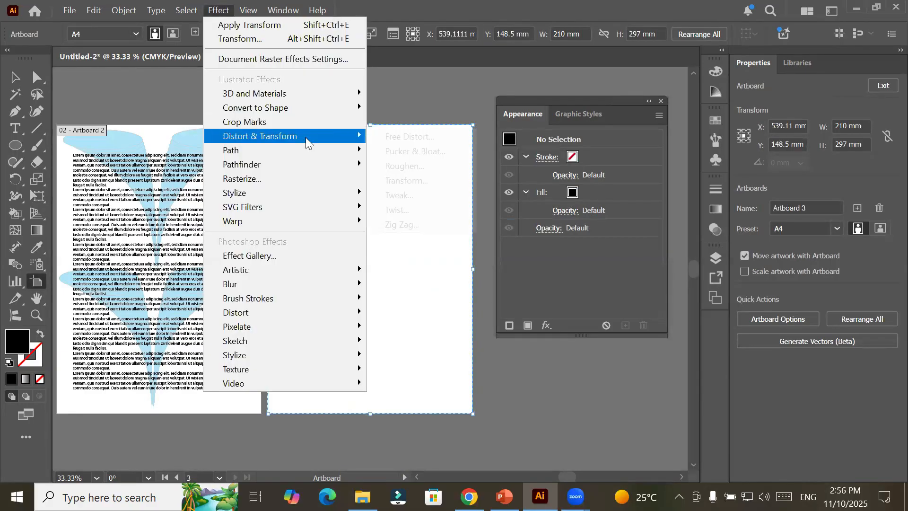
mouse_move(306, 139)
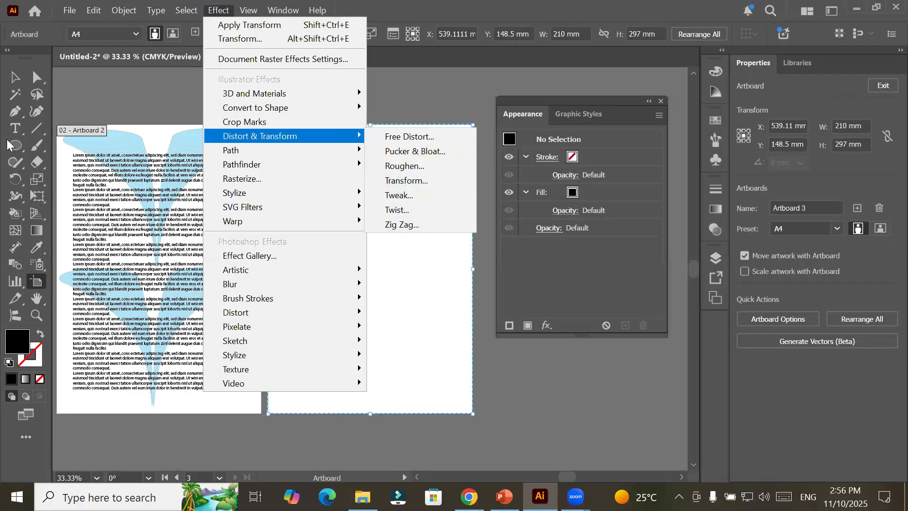
left_click(21, 150)
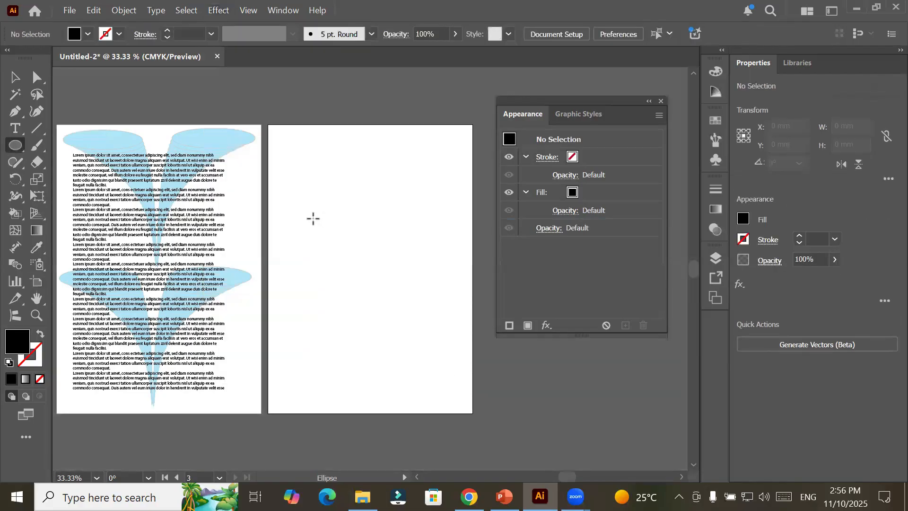
left_click_drag(313, 217, 441, 339)
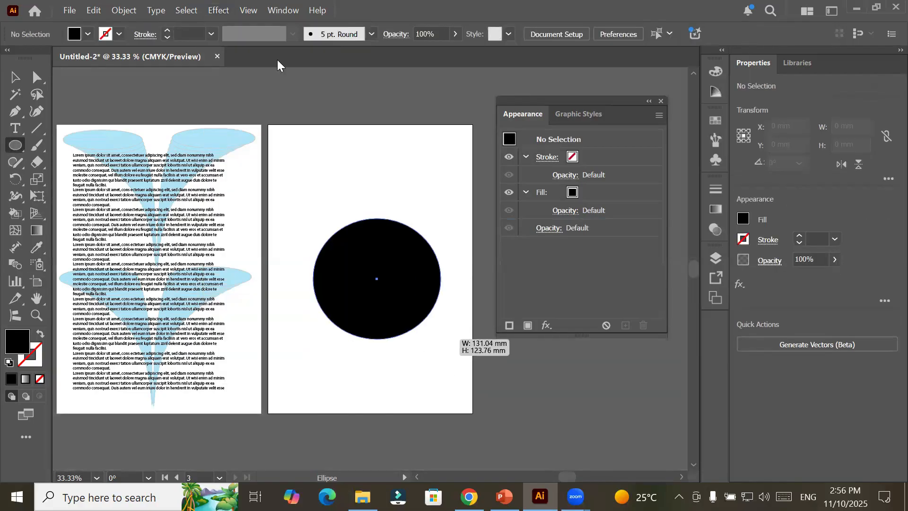
Step: Add a Roughen distortion effect to the black ellipse
left_click(215, 12)
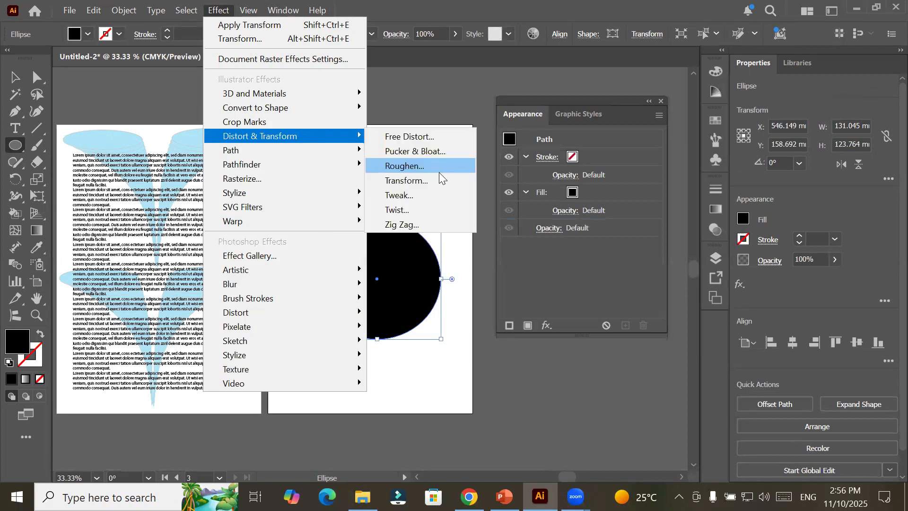
left_click(556, 251)
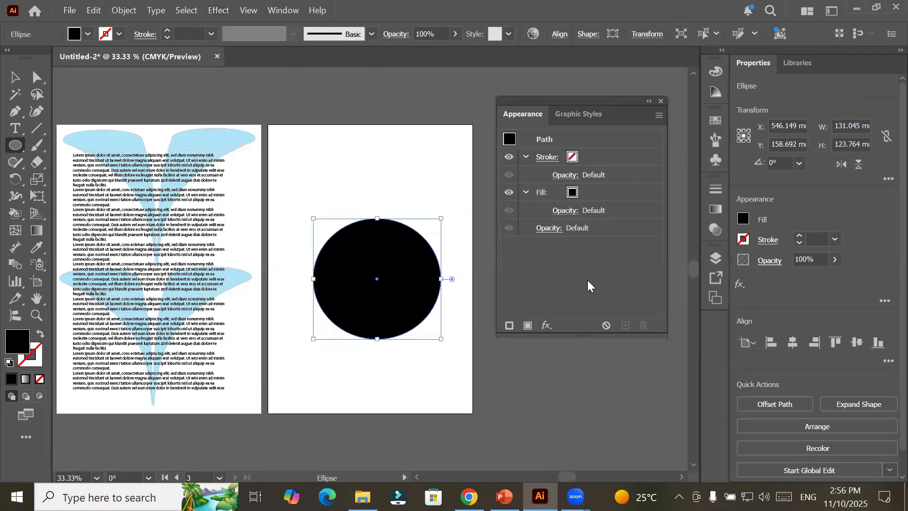
left_click(547, 325)
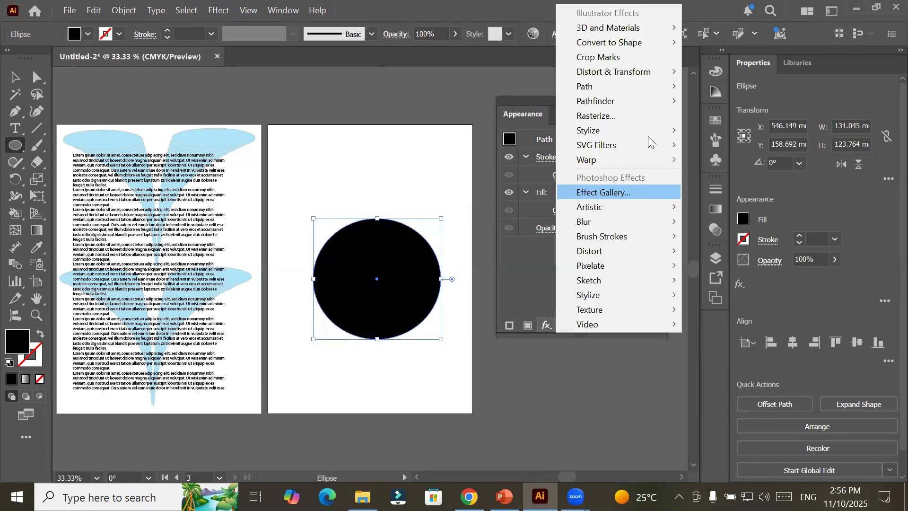
mouse_move(654, 72)
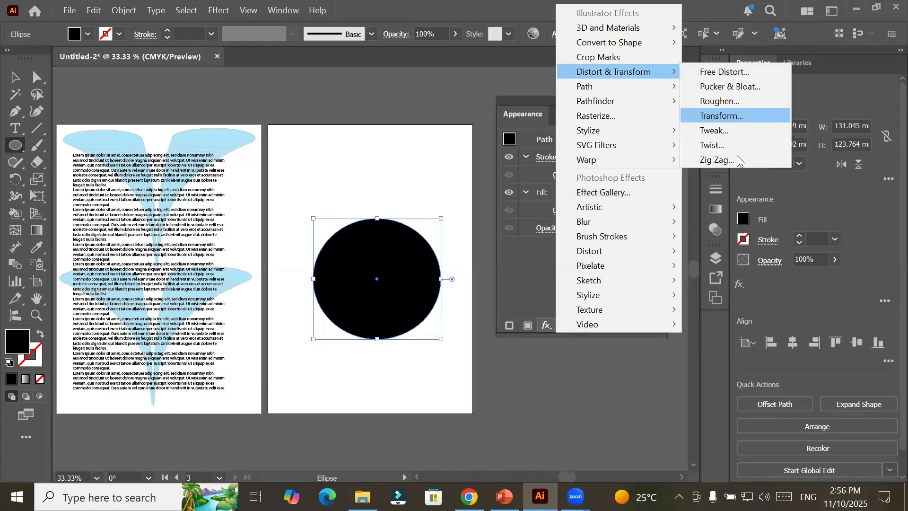
left_click(738, 100)
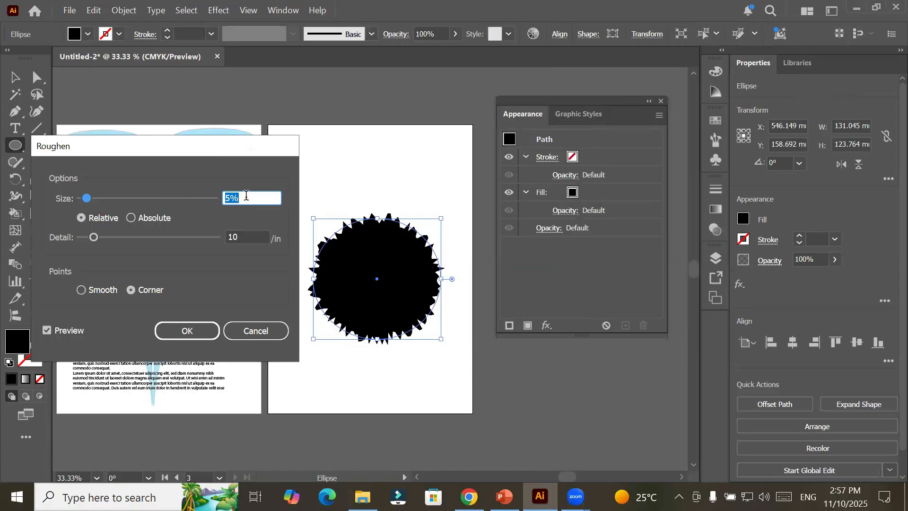
Step: Try raising the ellipse's Roughen size to 39% with the preview on
key("Up")
key("Up")
key("Up")
key("Up")
key("Up")
key("Up")
key("Up")
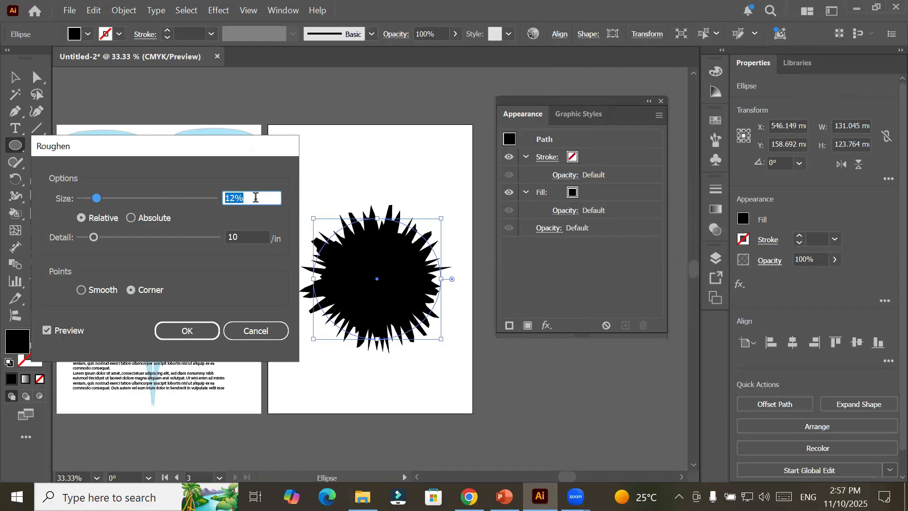
key("Up")
key("Up")
key("Up")
key("Up")
key("Up")
key("Up")
key("Up")
key("Up")
key("Up")
key("Up")
key("Up")
key("Up")
key("Up")
key("Up")
key("Up")
key("Up")
key("Up")
key("Up")
key("Up")
key("Up")
key("Up")
key("Up")
key("Up")
key("Up")
key("Up")
key("Up")
key("Up")
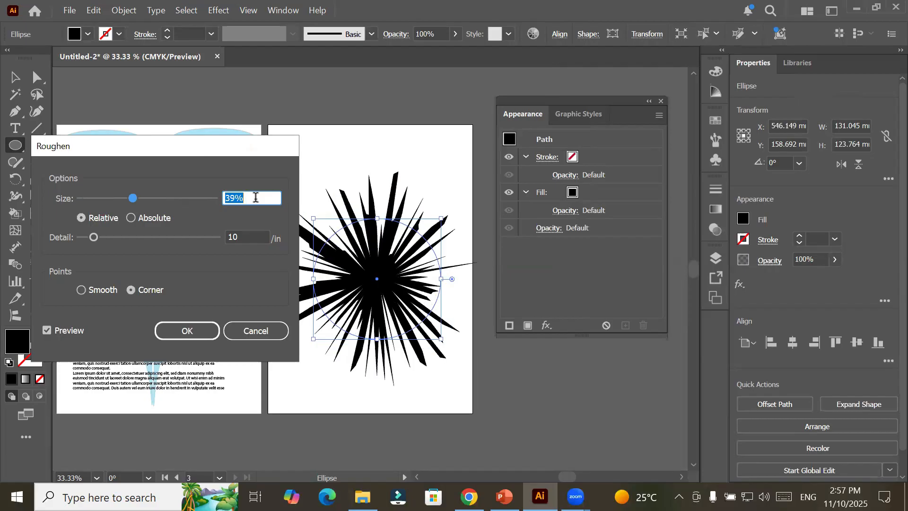
Step: Bring the Roughen size down to 3%, keeping it relative
key("Down")
key("Down")
key("Down")
key("Down")
key("Down")
key("Down")
key("Down")
key("Down")
key("Down")
key("Down")
key("Down")
key("Down")
key("Down")
key("Down")
key("Down")
key("Down")
key("Down")
key("Down")
key("Down")
key("Down")
key("Down")
key("Down")
key("Down")
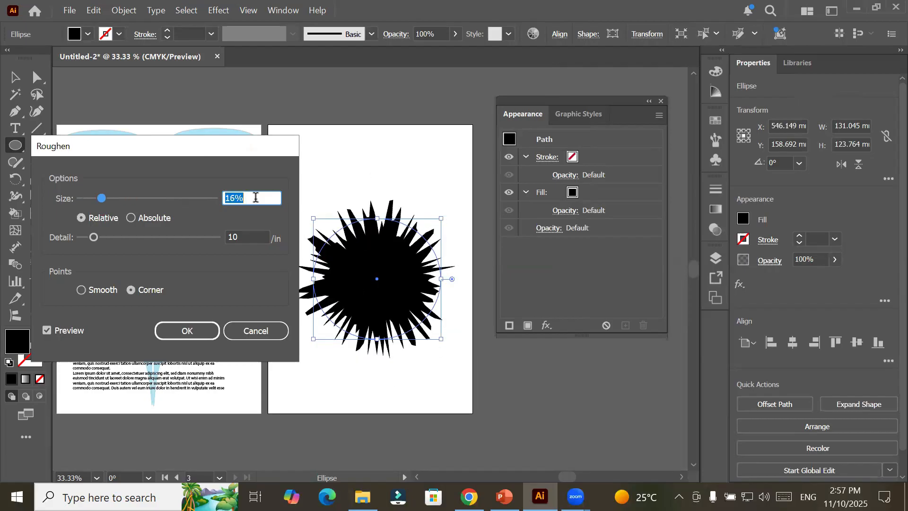
key("Down")
key("Down")
key("Down")
key("Down")
key("Down")
key("Down")
key("Down")
key("Down")
key("Down")
key("Down")
key("Down")
key("Down")
key("Down")
key("Down")
key("Down")
key("Down")
key("Up")
key("Up")
key("Up")
key("Up")
key("Up")
key("Up")
key("Up")
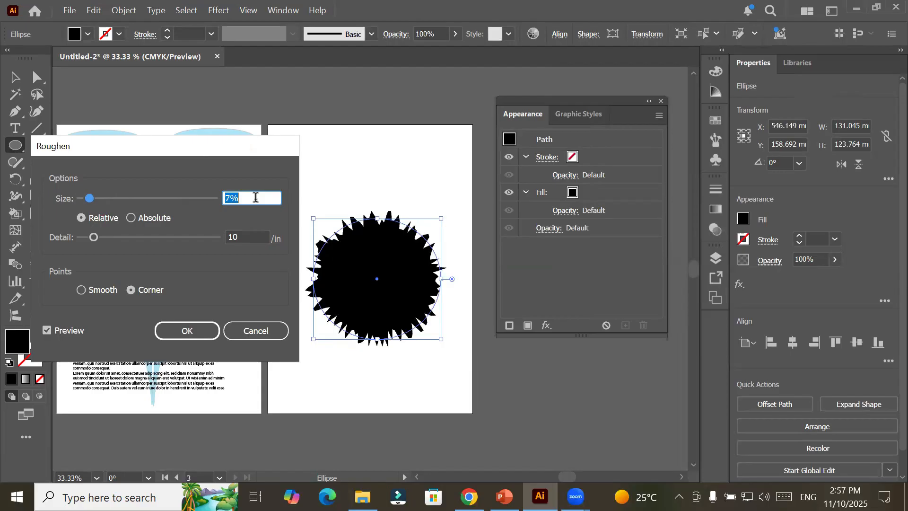
key("Up")
key("Up")
key("Up")
key("Down")
key("Down")
key("Down")
key("Down")
key("Down")
key("Down")
key("Down")
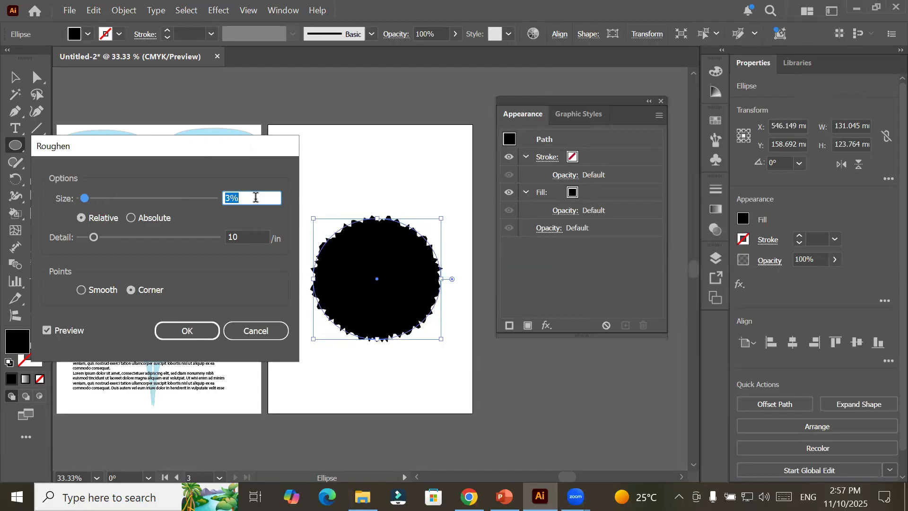
Step: Try increasing the Roughen detail beyond 35 per inch to preview much denser spikes on the ellipse
left_click(261, 238)
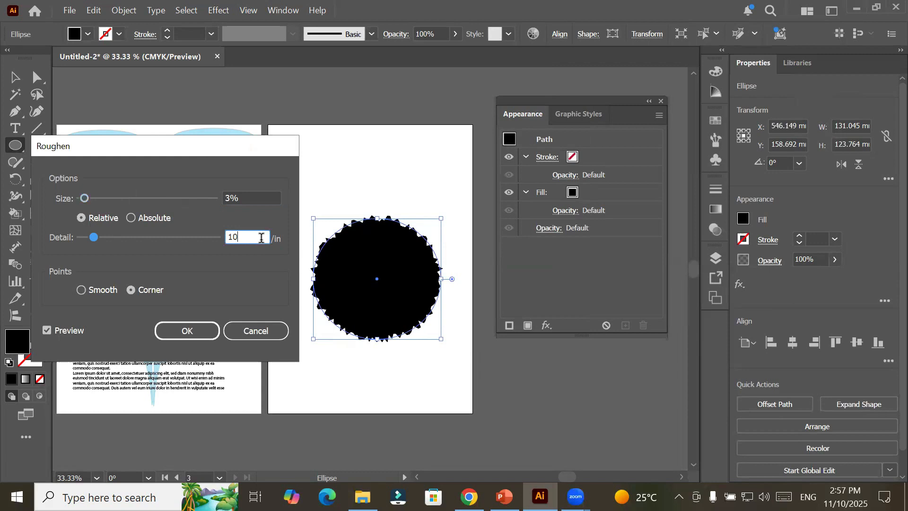
key("Up")
key("Up")
key("Up")
key("Up")
key("Up")
key("Up")
key("Up")
key("Up")
key("Up")
key("Up")
key("Up")
key("Up")
key("Up")
key("Up")
key("Up")
key("Up")
key("Up")
key("Up")
key("Up")
key("Up")
key("Up")
key("Up")
key("Up")
key("Up")
key("Up")
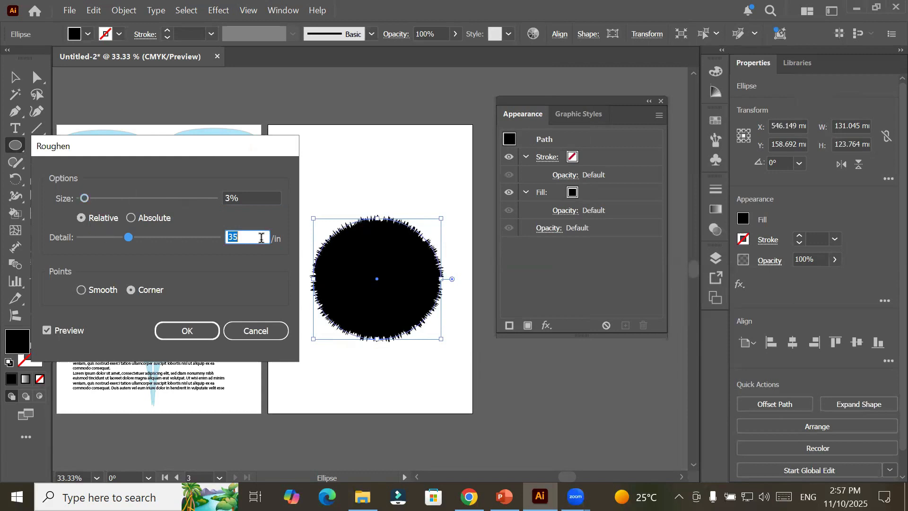
key("Up")
key("Up")
key("Up")
key("Up")
key("Up")
key("Up")
key("Up")
key("Up")
key("Up")
key("Up")
key("Up")
Step: Reduce the Roughen detail and settle on 15 per inch
key("shift+Down")
key("shift+Down")
key("shift+Down")
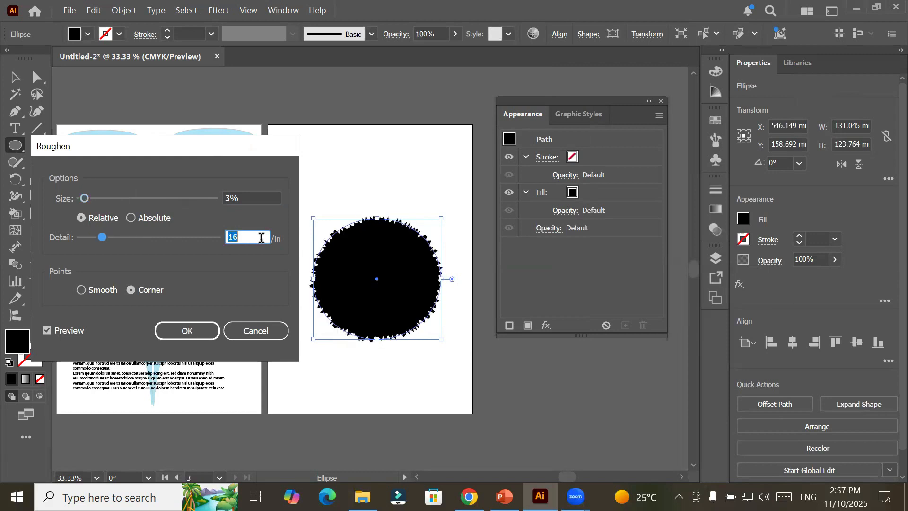
key("shift+Down")
key("shift+Down")
key("Up")
key("Up")
key("Up")
key("Up")
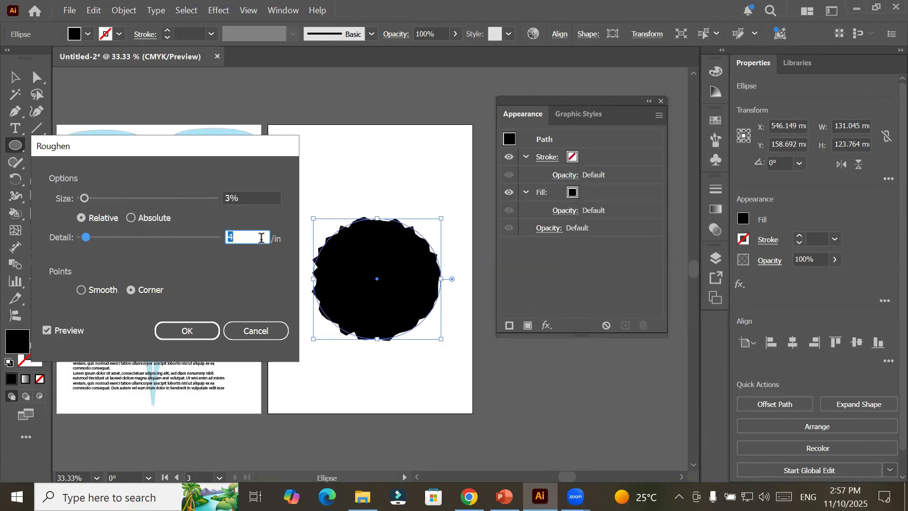
key("Up")
key("Up")
key("Up")
key("Up")
key("Up")
key("Up")
key("Up")
key("Up")
key("Up")
key("Up")
key("Up")
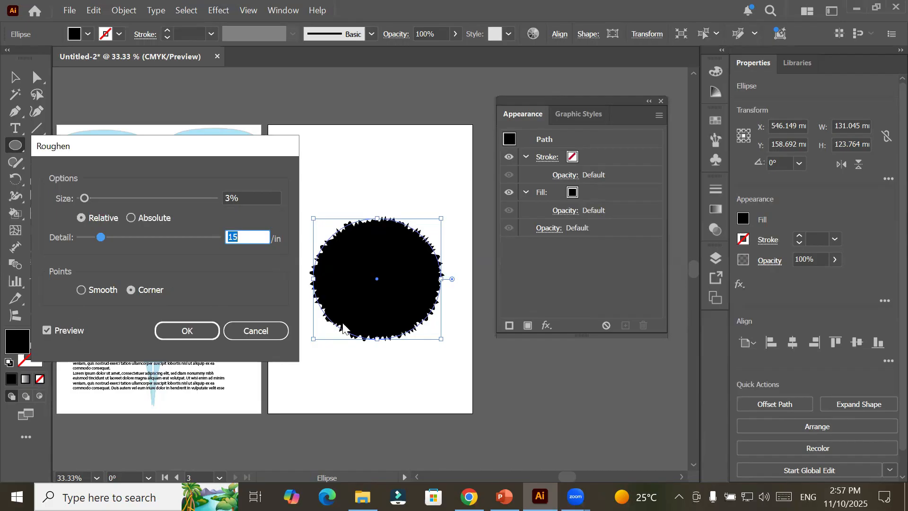
Step: Switch the Roughen points to Smooth, apply the effect, and inspect the ellipse's edge up close
left_click(98, 292)
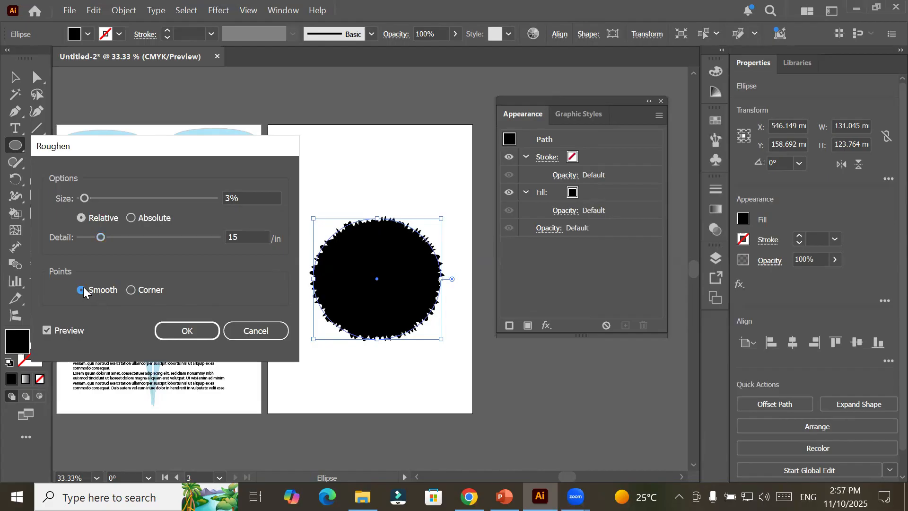
left_click(187, 331)
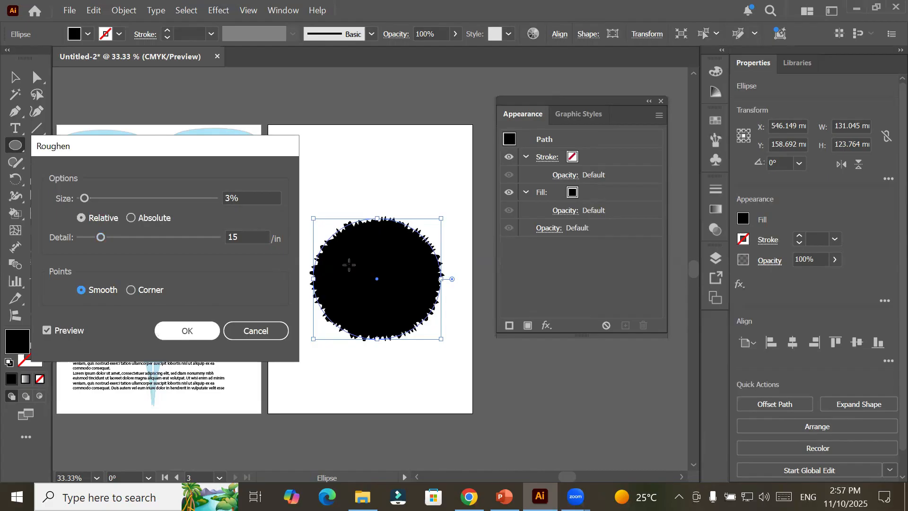
scroll(410, 249, "up", 2)
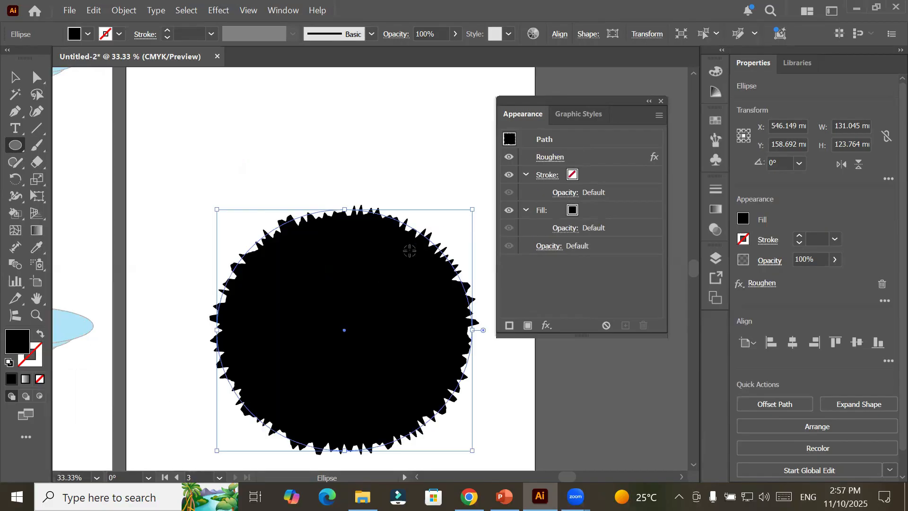
scroll(410, 250, "up", 4)
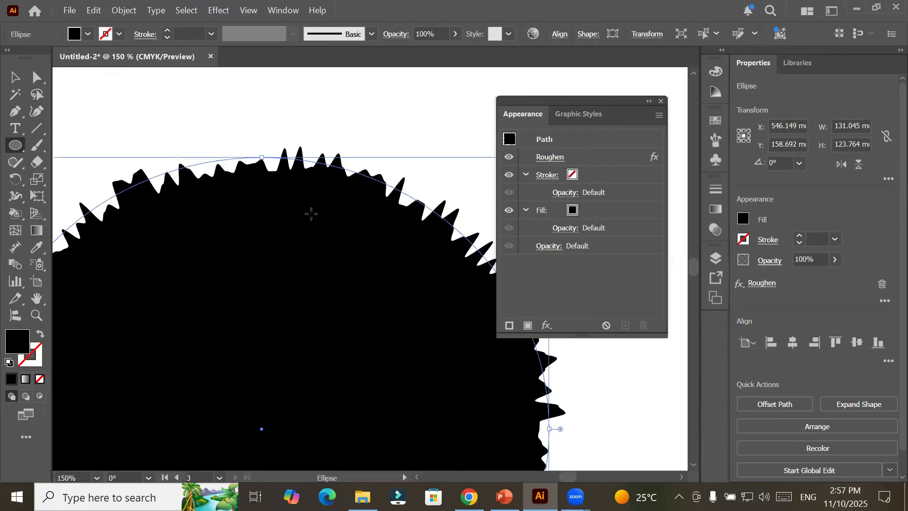
Step: Move the roughened ellipse about 87 mm down the third artboard to free the space above it
scroll(311, 214, "down", 2)
scroll(311, 214, "down", 2)
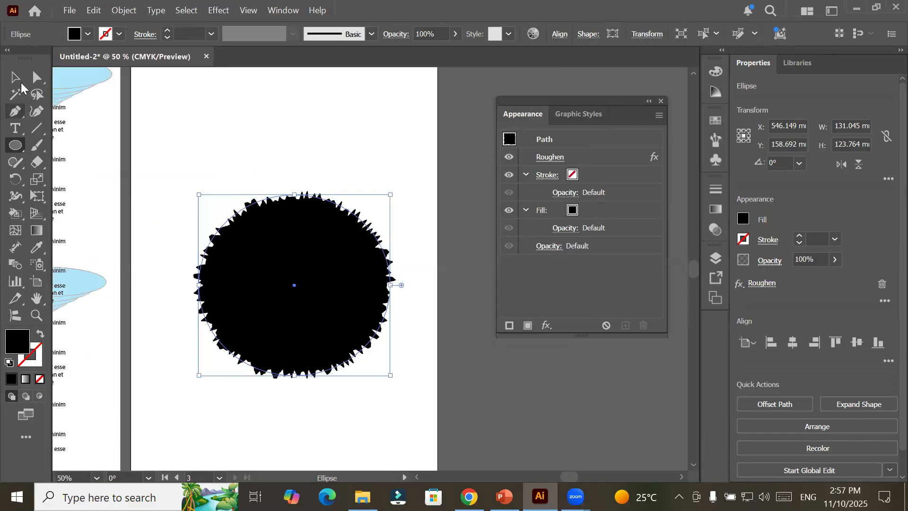
key("v")
left_click_drag(200, 266, 192, 398)
Step: Add a point text reading "Headline" in the empty area above the roughened ellipse
key("t")
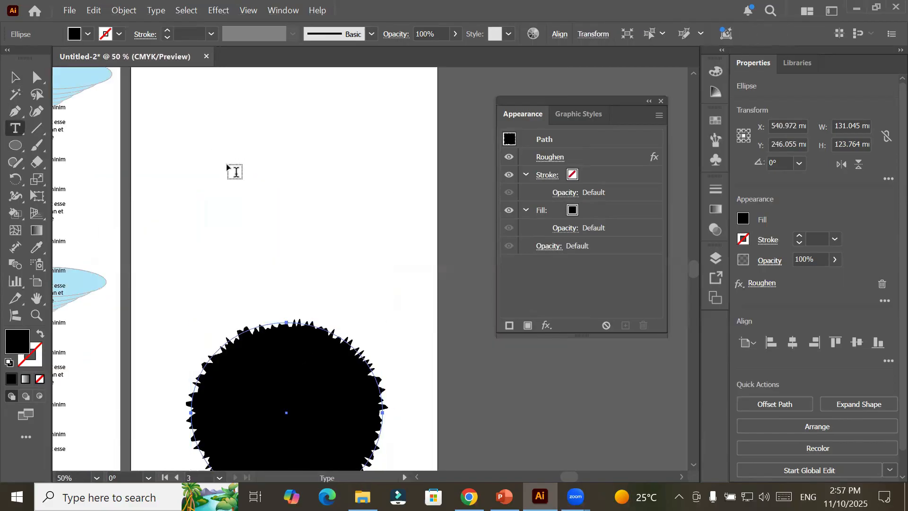
left_click(228, 163)
type("H")
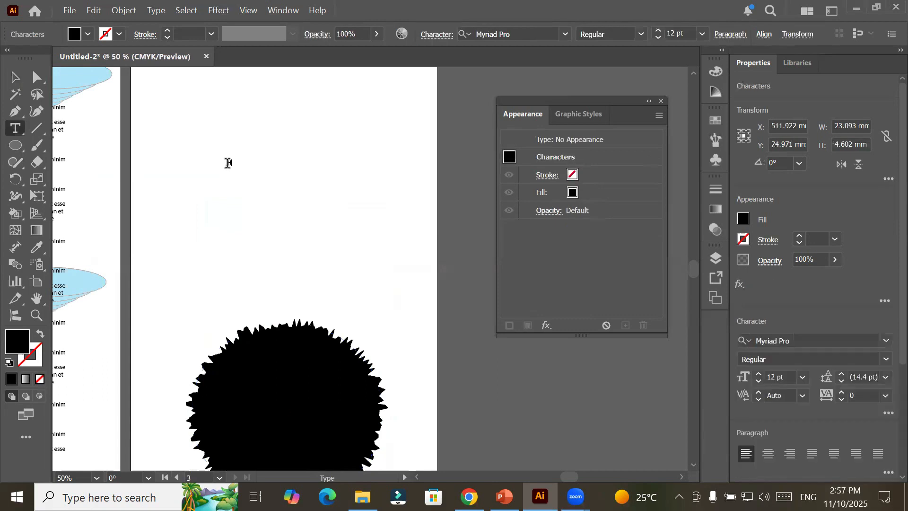
type("eadlin")
type("e")
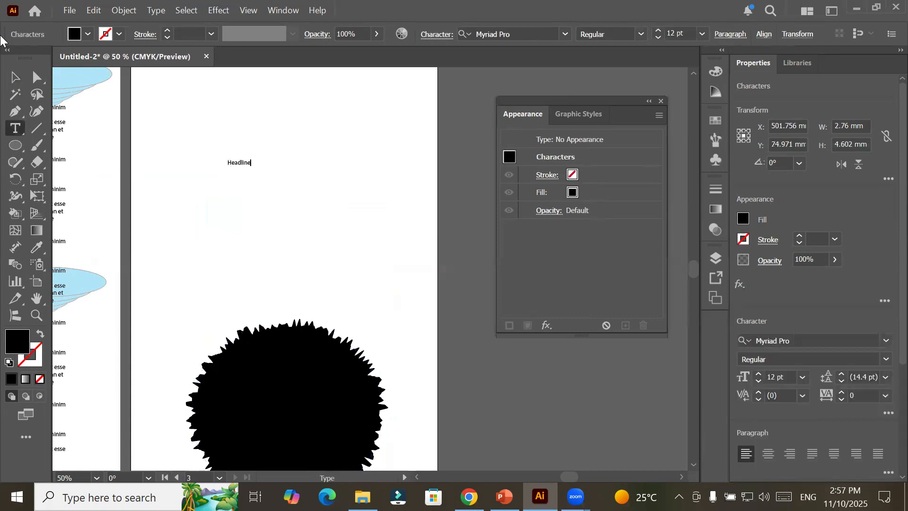
Step: Enlarge the headline text to about 125 mm wide, place it above the ellipse, and convert it to outlines
key("Escape")
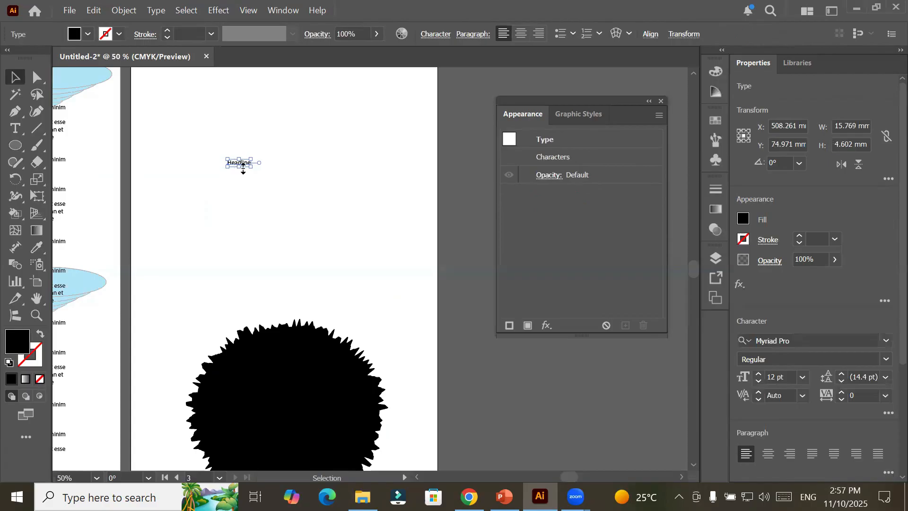
left_click_drag(412, 235, 410, 239)
left_click_drag(313, 177, 289, 163)
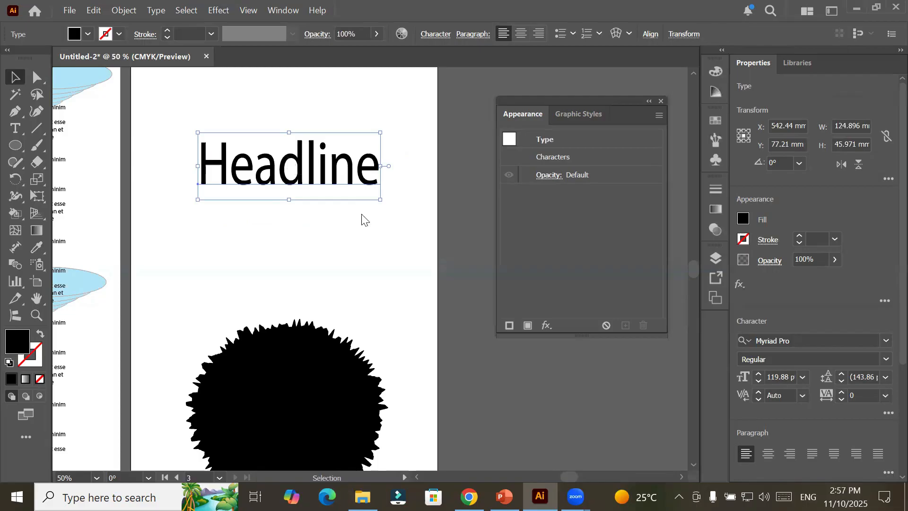
right_click(381, 284)
left_click(381, 250)
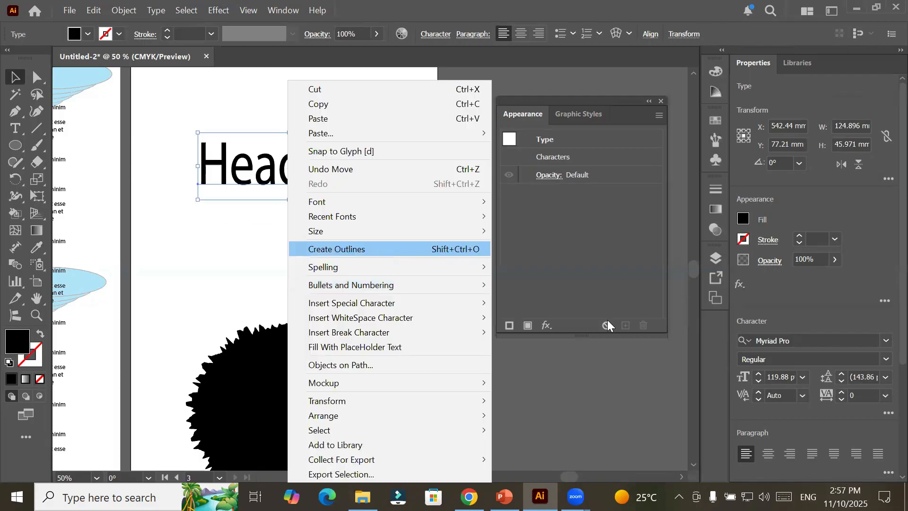
Step: Apply a Roughen effect to the outlined headline, trying sizes such as 18% and 9% before settling on 6%
left_click(548, 325)
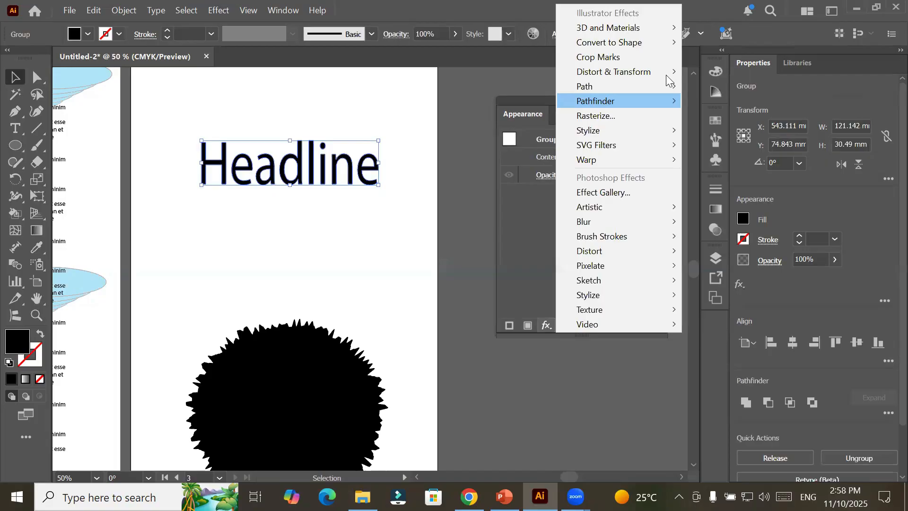
mouse_move(662, 72)
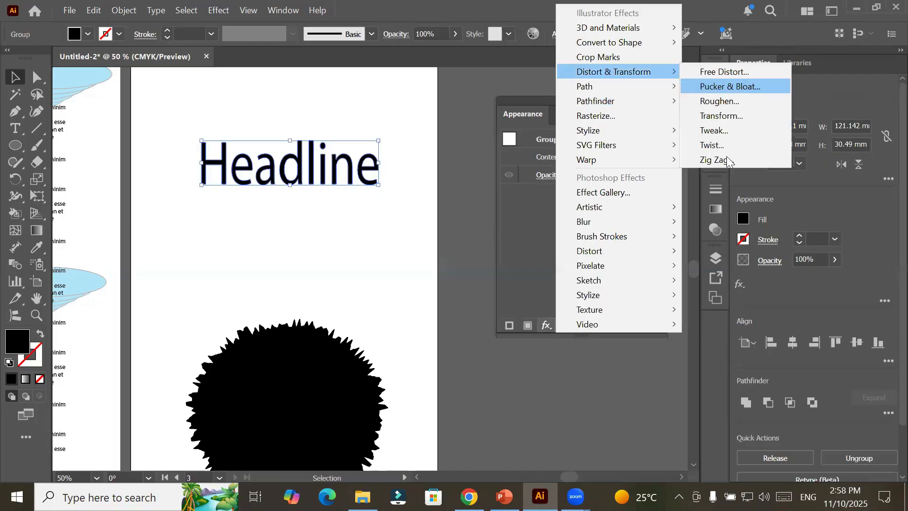
left_click(739, 105)
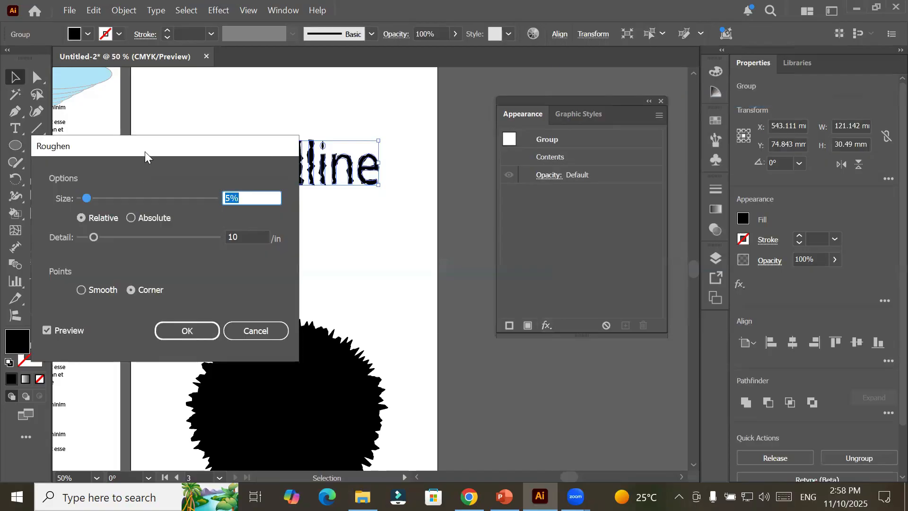
left_click_drag(145, 152, 382, 233)
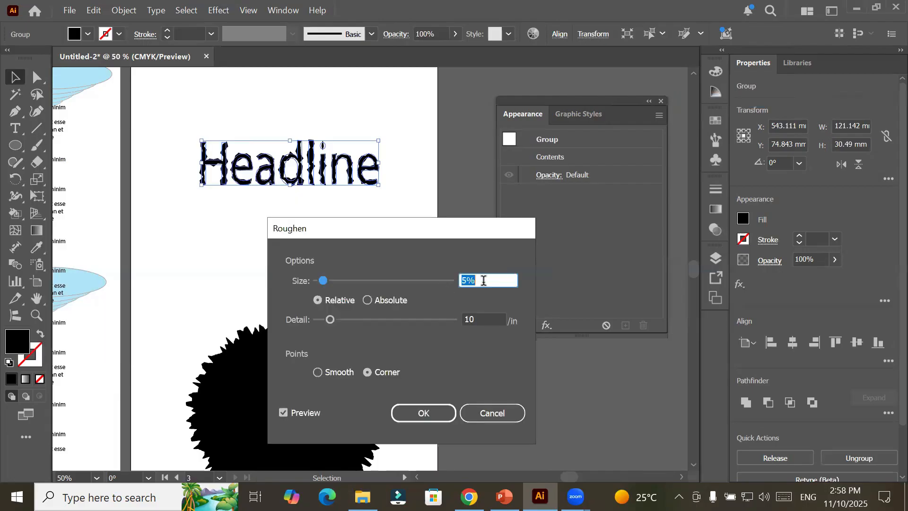
left_click(484, 281)
double_click(485, 280)
type("27")
type("18")
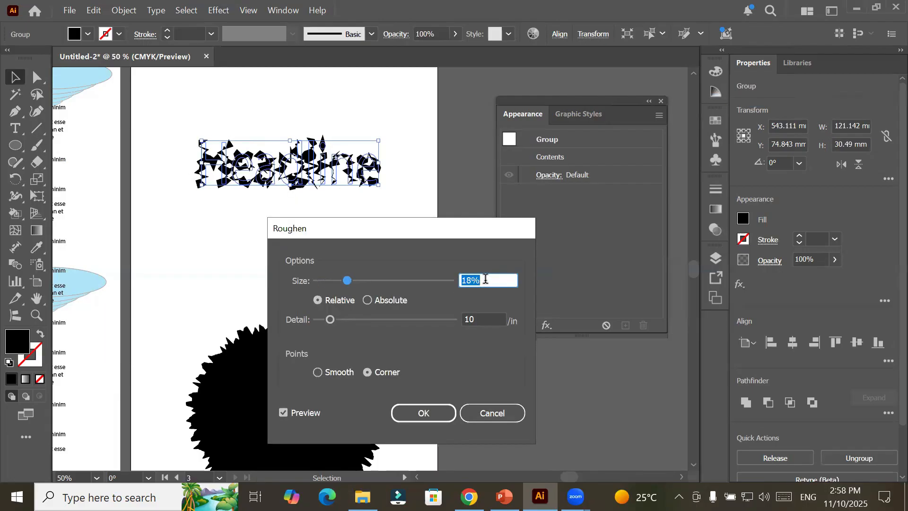
type("3")
type("9")
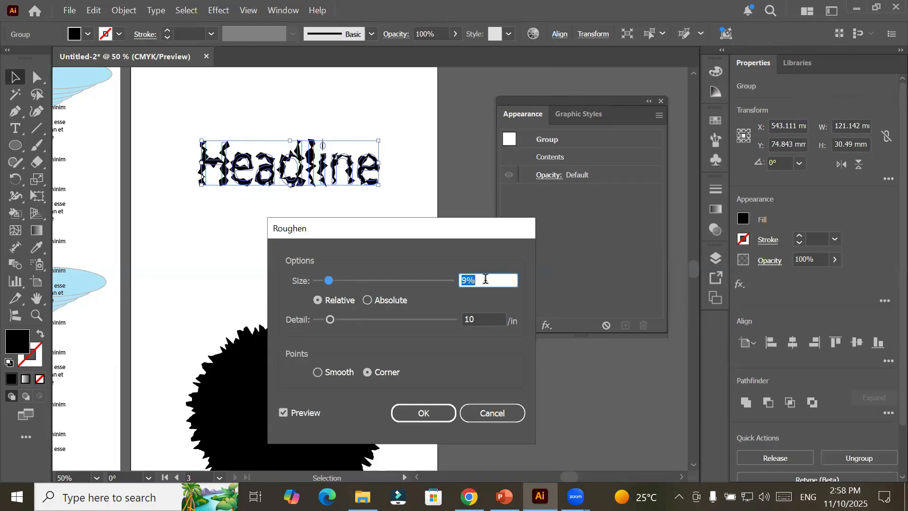
type("6")
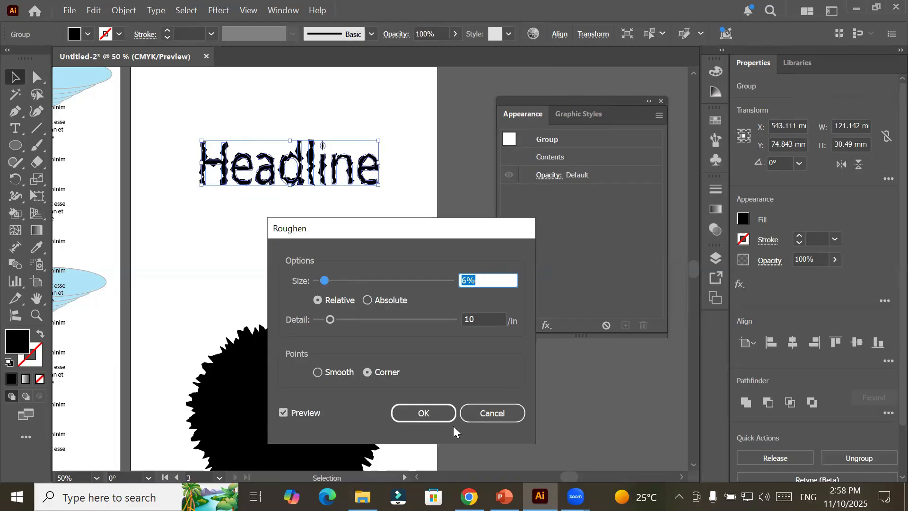
left_click(441, 418)
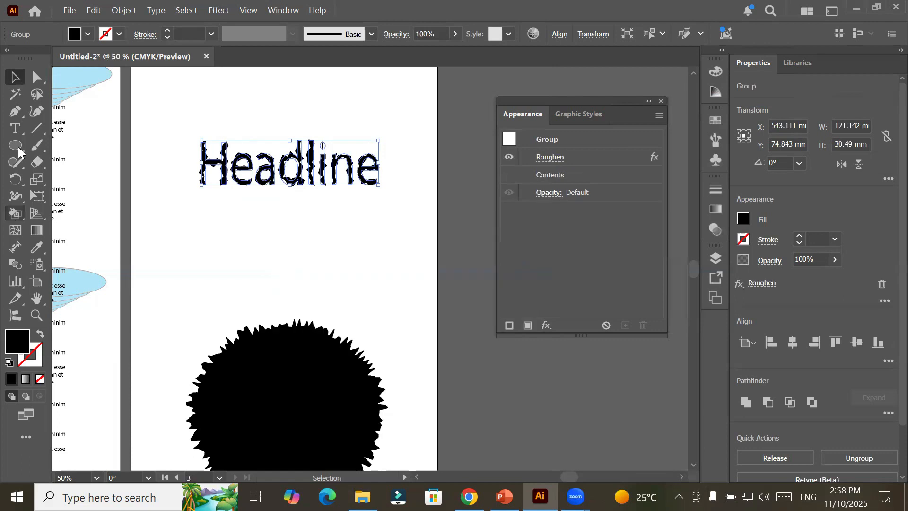
Step: Draw a hexagon about 98 mm wide and position it between the headline and the ellipse
left_click(18, 149)
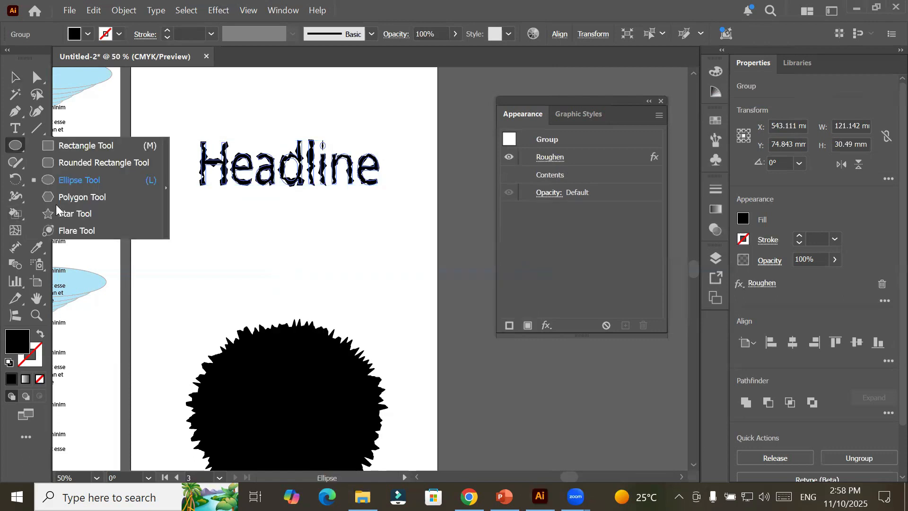
left_click(86, 197)
left_click_drag(221, 220, 257, 281)
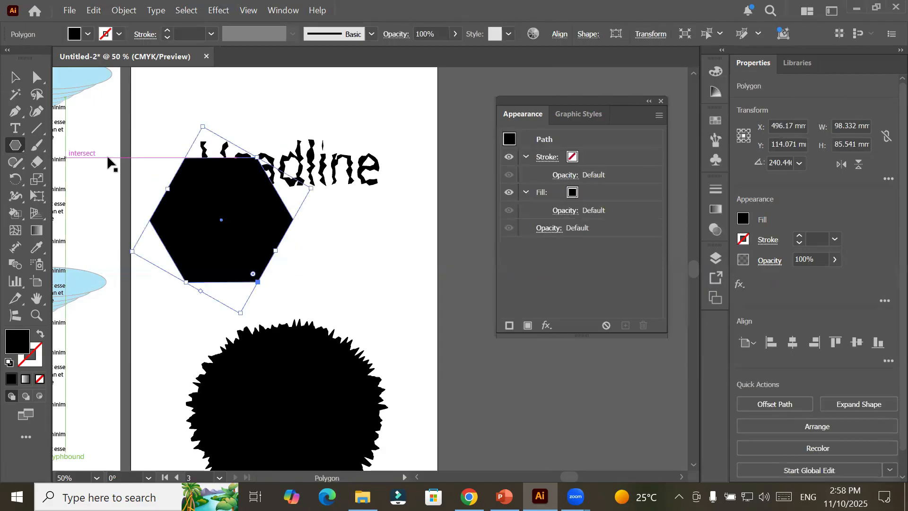
key("v")
left_click_drag(318, 257, 169, 70)
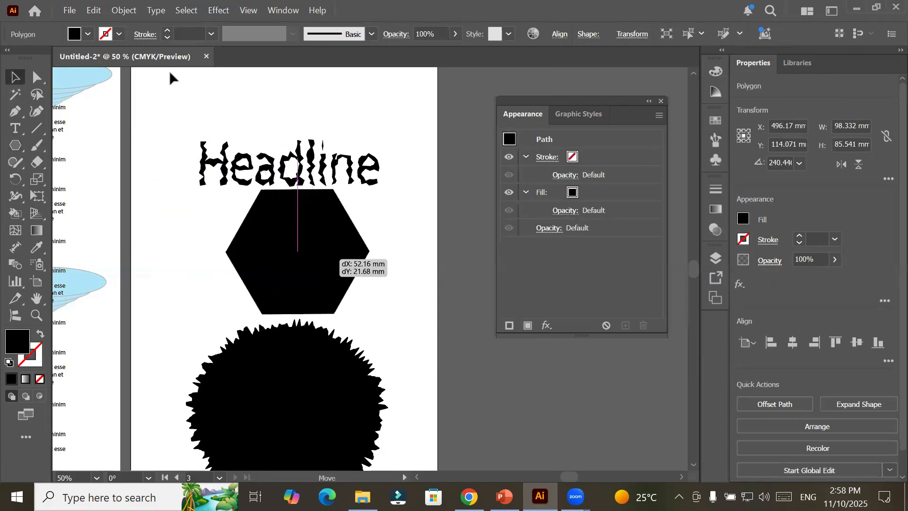
Step: Fill the hexagon with the bright cyan-blue swatch
left_click_drag(98, 38, 98, 38)
left_click(88, 34)
left_click(79, 86)
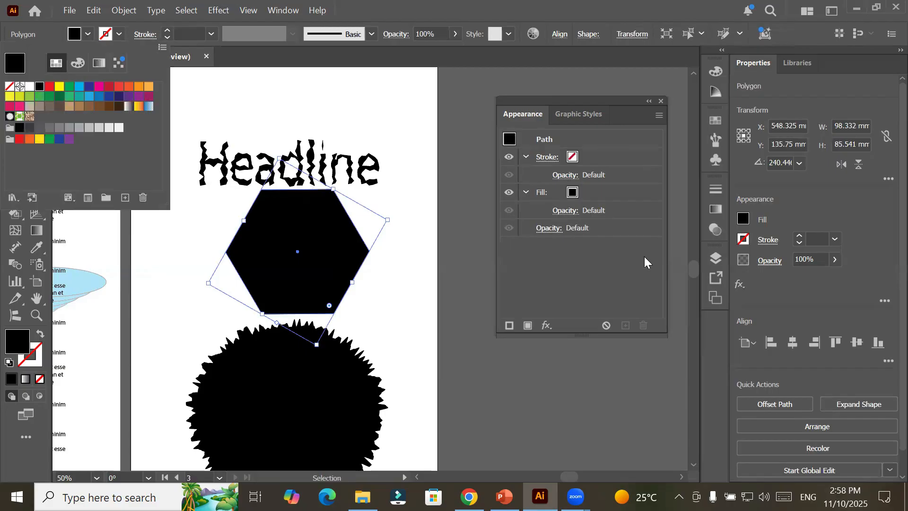
Step: Start a Roughen effect on the hexagon and compare Smooth with Corner points, leaving Corner selected
left_click(544, 325)
left_click(549, 324)
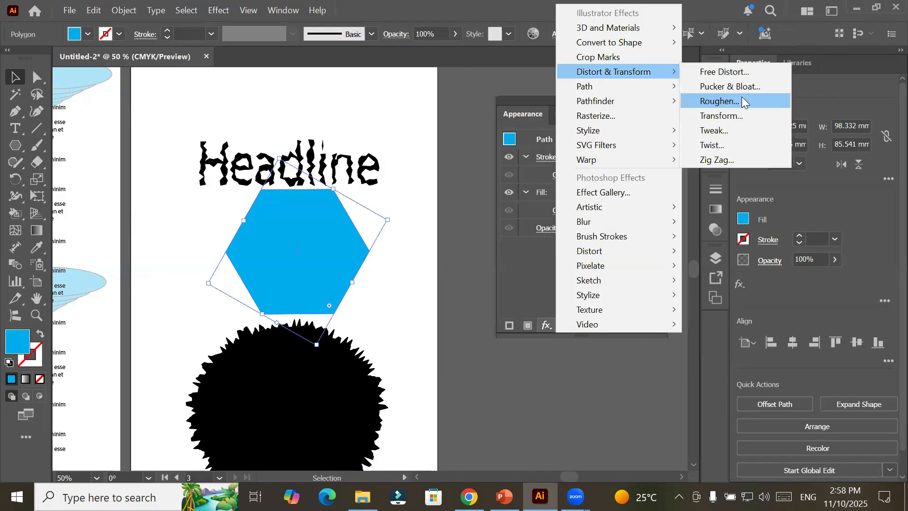
left_click(745, 100)
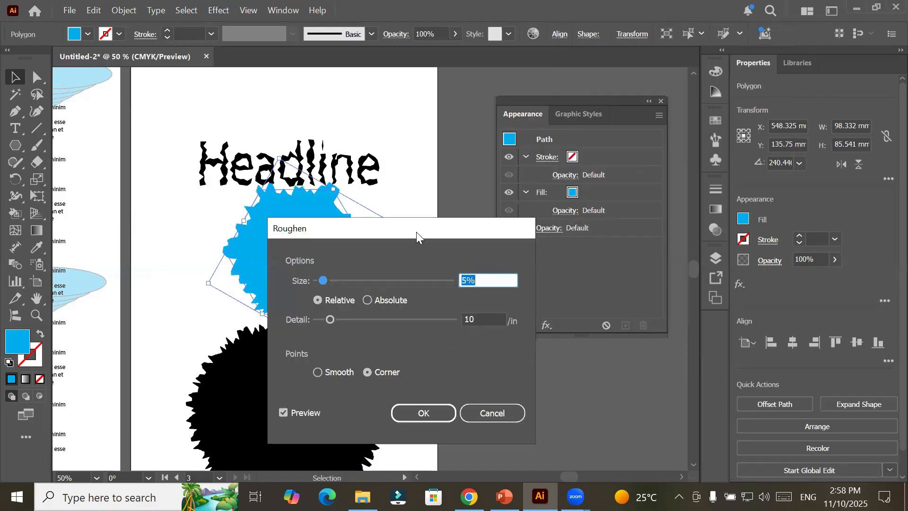
left_click_drag(416, 231, 550, 112)
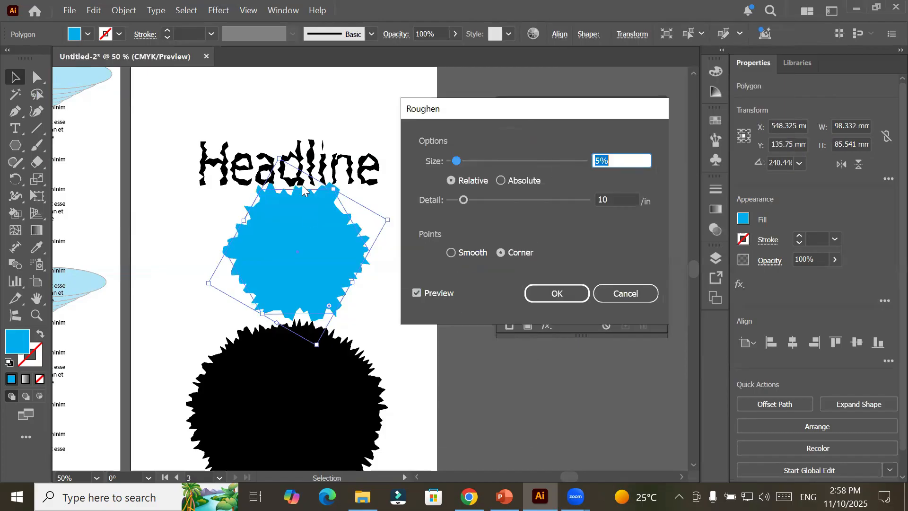
left_click(451, 252)
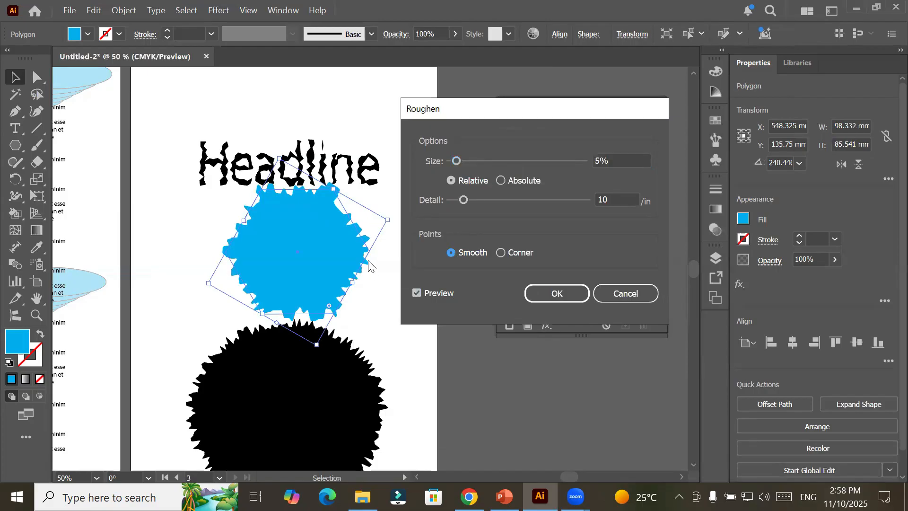
left_click(503, 254)
left_click(476, 254)
left_click(500, 252)
Step: Try larger and smaller Roughen sizes on the hexagon and settle on 4%
left_click(624, 162)
key("Up")
key("Up")
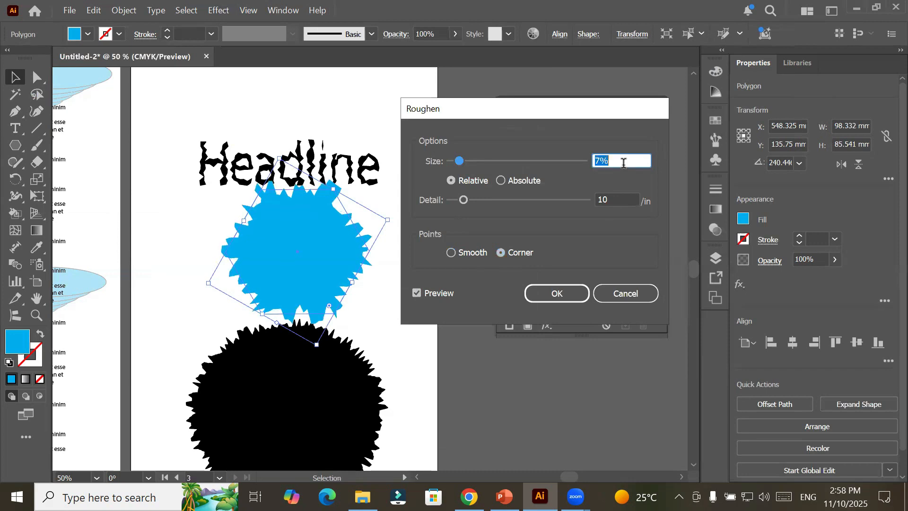
key("Up")
key("Up")
key("Up")
key("Up")
key("shift+Down")
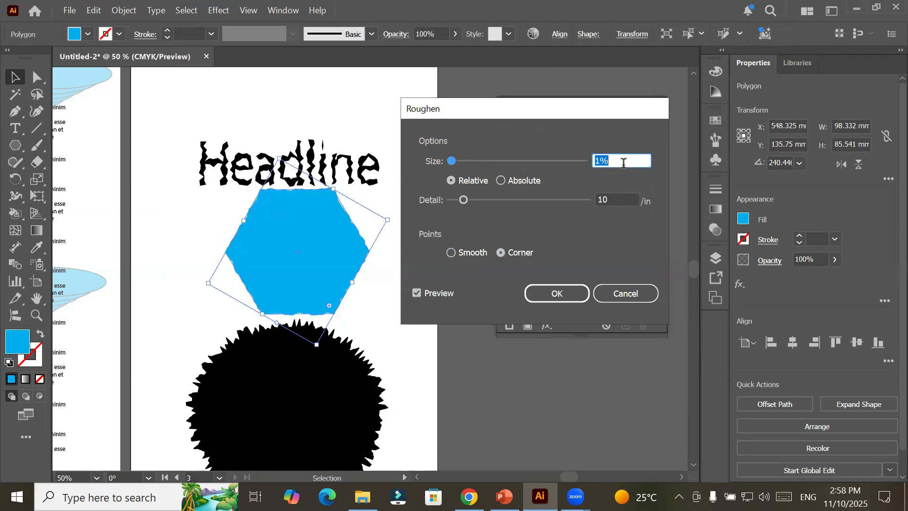
key("Up")
key("Up")
key("Up")
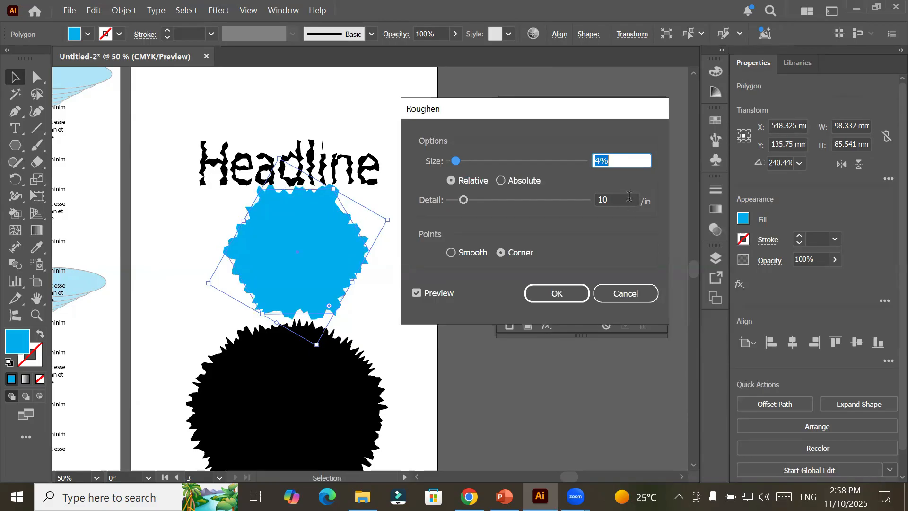
Step: Try a Roughen detail of 26 per inch on the hexagon, reduce it to 15, and apply the effect
left_click(630, 197)
key("Up")
key("shift+Up")
key("Up")
key("Up")
key("Up")
key("Up")
key("Up")
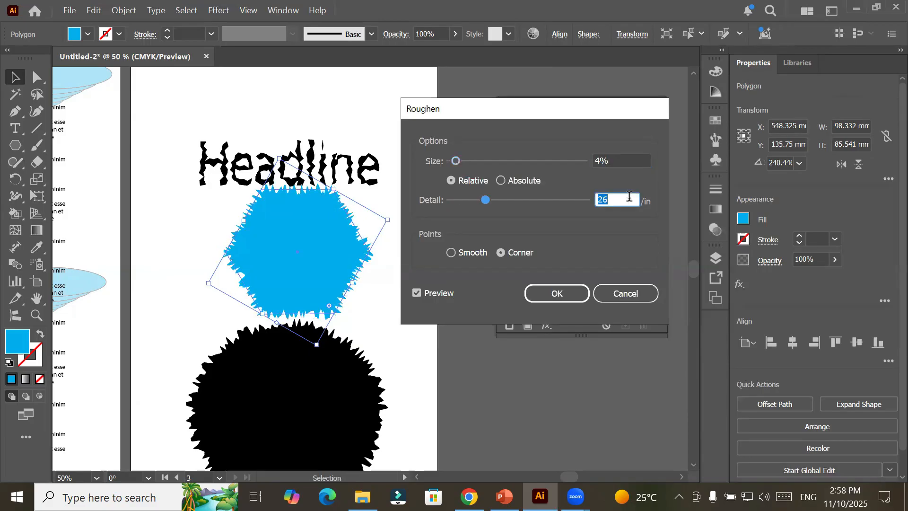
key("shift+Down")
key("Down")
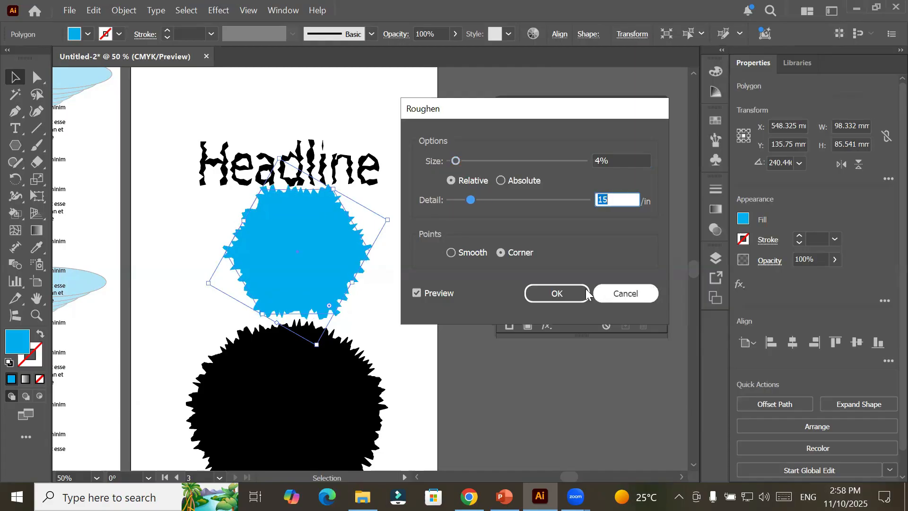
key("Return")
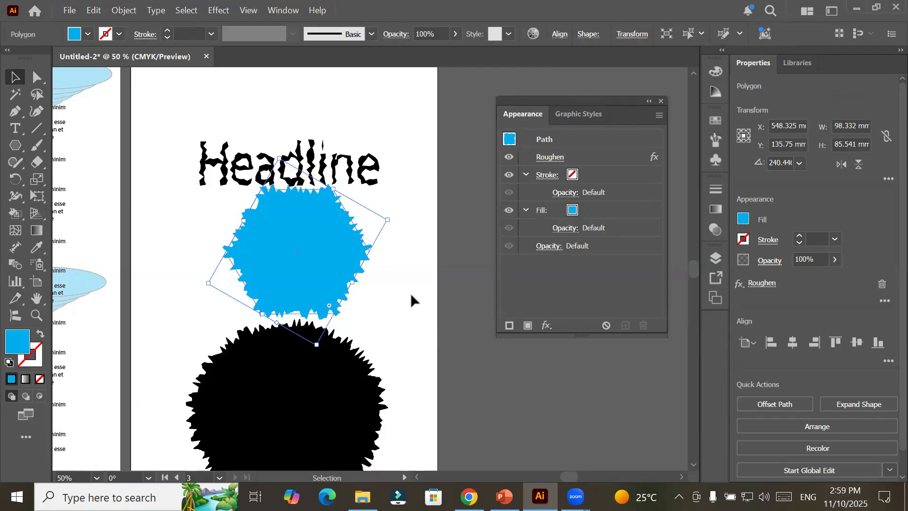
Step: Move the roughened hexagon about 9 mm left and 6 mm down, and review the Distort & Transform effects
left_click_drag(328, 241, 314, 248)
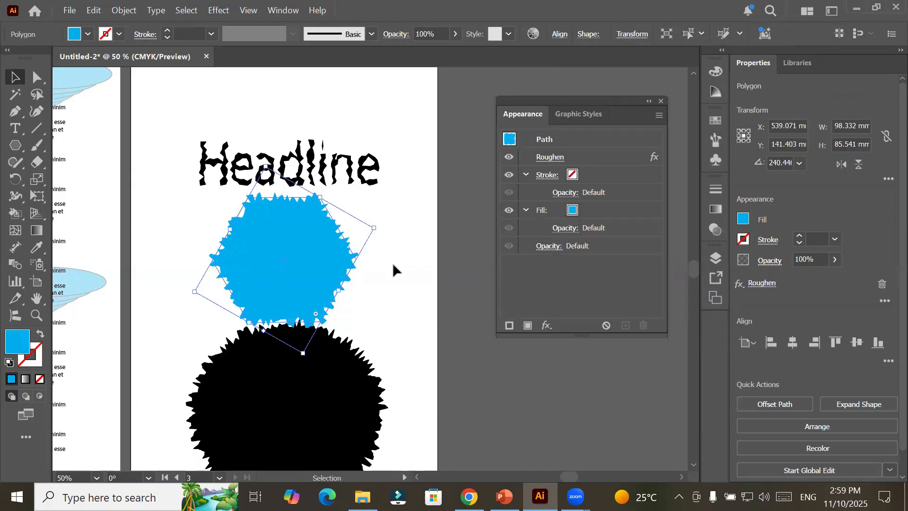
left_click(550, 327)
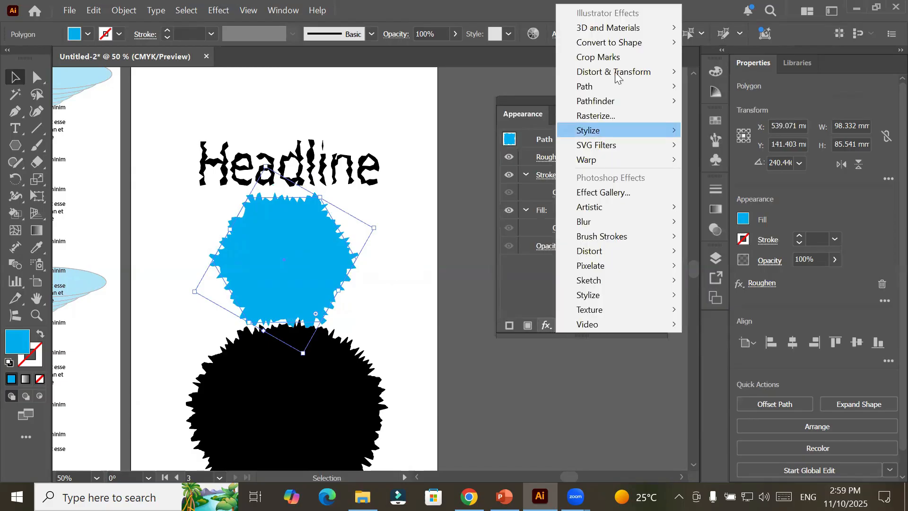
mouse_move(615, 72)
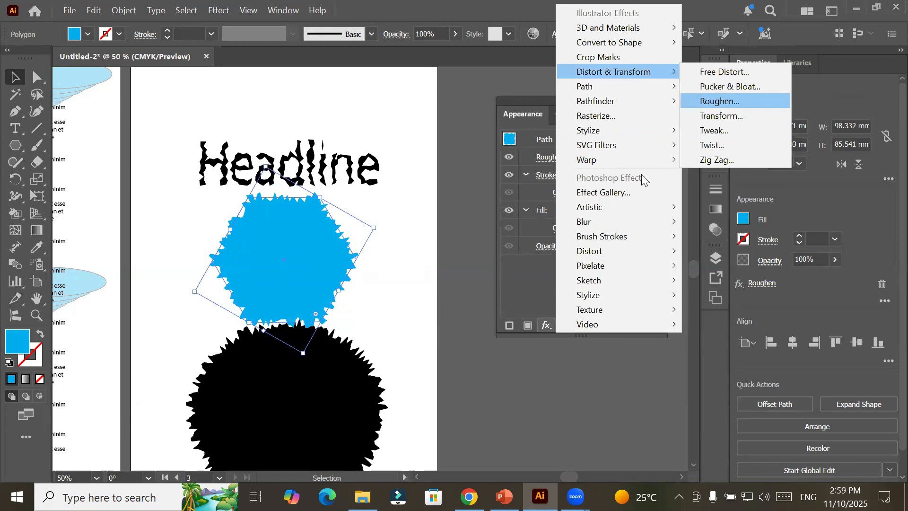
key("Return")
left_click(589, 275)
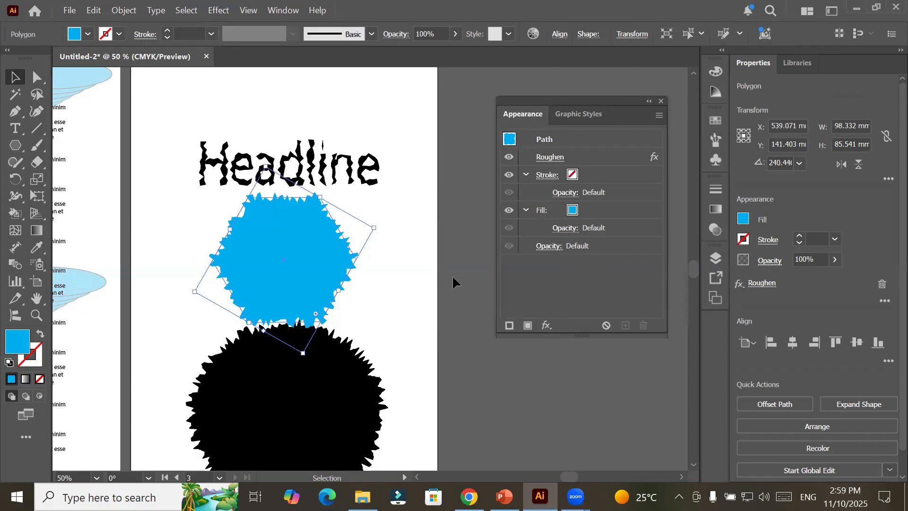
Step: Delete the hexagon, the ellipse and the outlined headline to clear the third artboard
key("Delete")
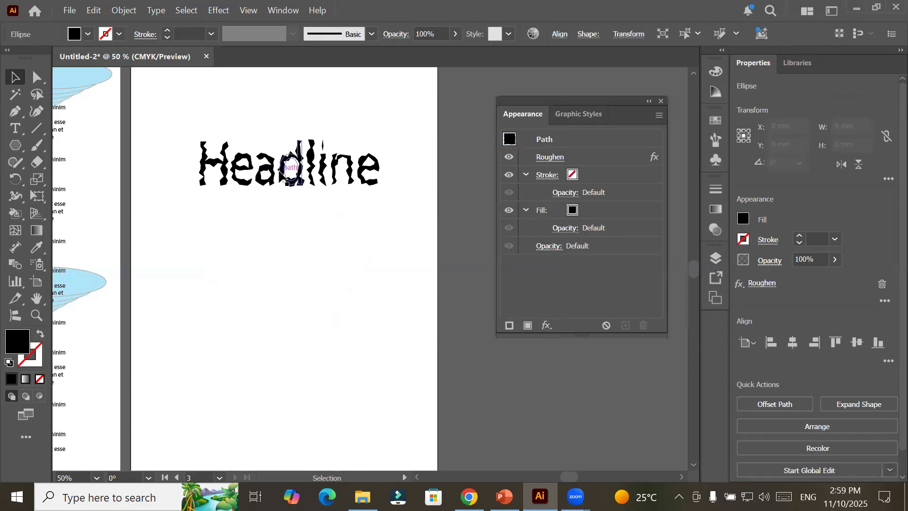
left_click(287, 185)
key("Delete")
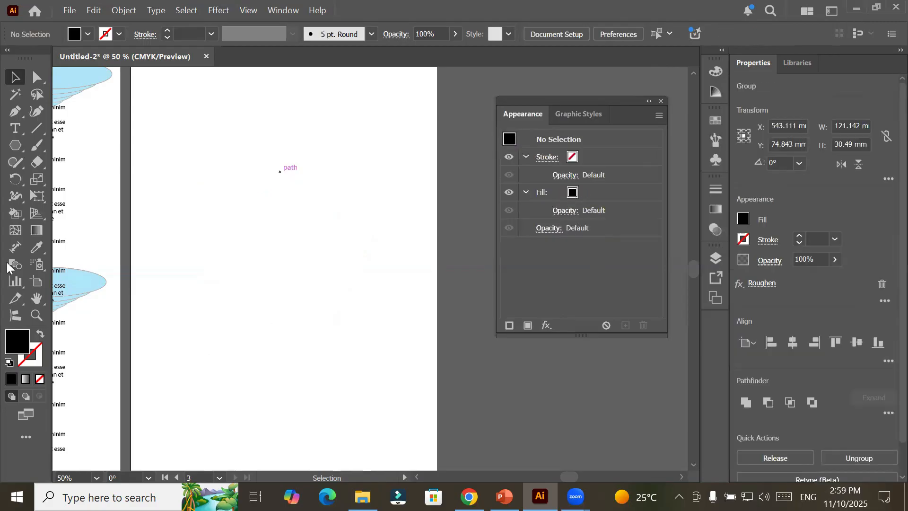
Step: Draw a black rectangle about 189 by 46 mm across the artboard and start a Zig Zag effect on it
left_click_drag(10, 151, 416, 294)
left_click_drag(419, 261, 420, 263)
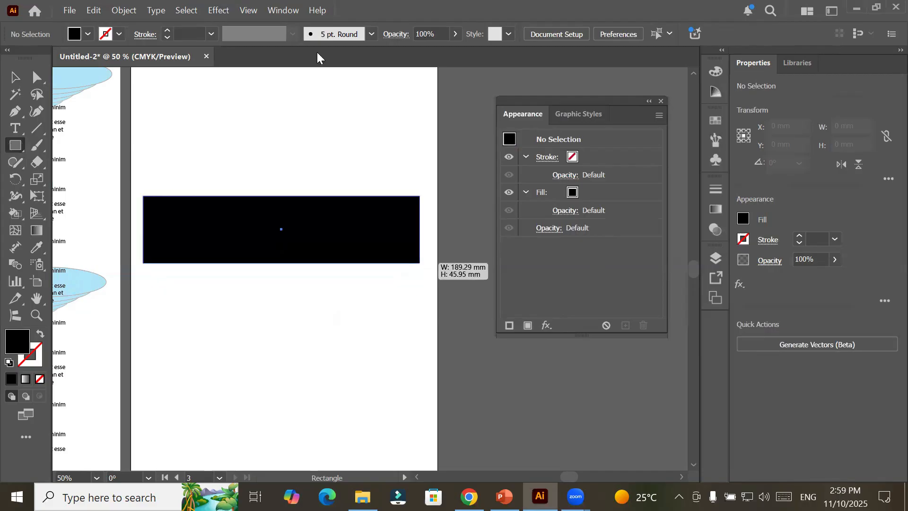
left_click(549, 324)
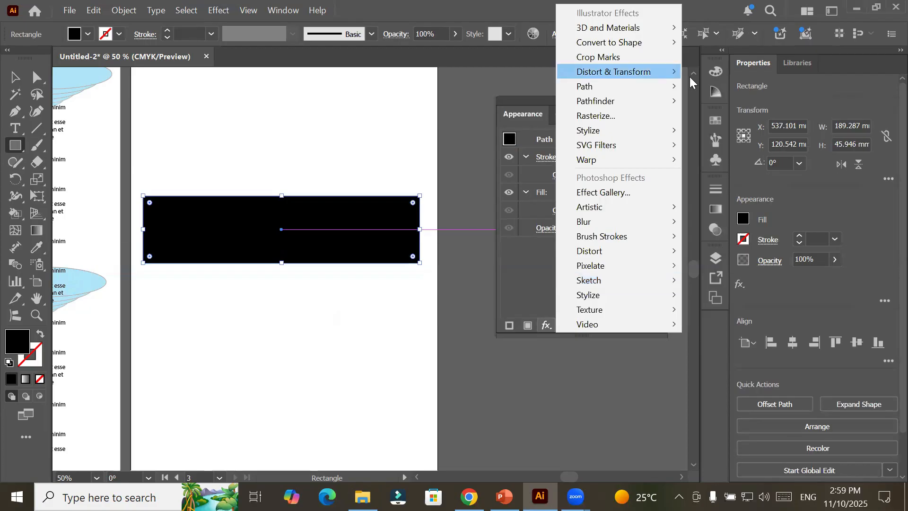
mouse_move(630, 75)
left_click(732, 159)
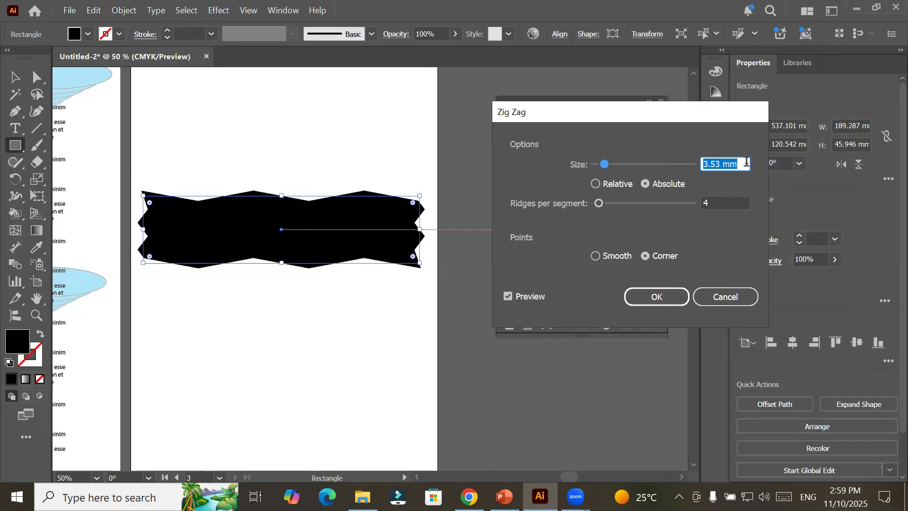
Step: Set the rectangle's Zig Zag size to 10 mm, trying smaller values for comparison
left_click(741, 164)
key("Up")
key("Up")
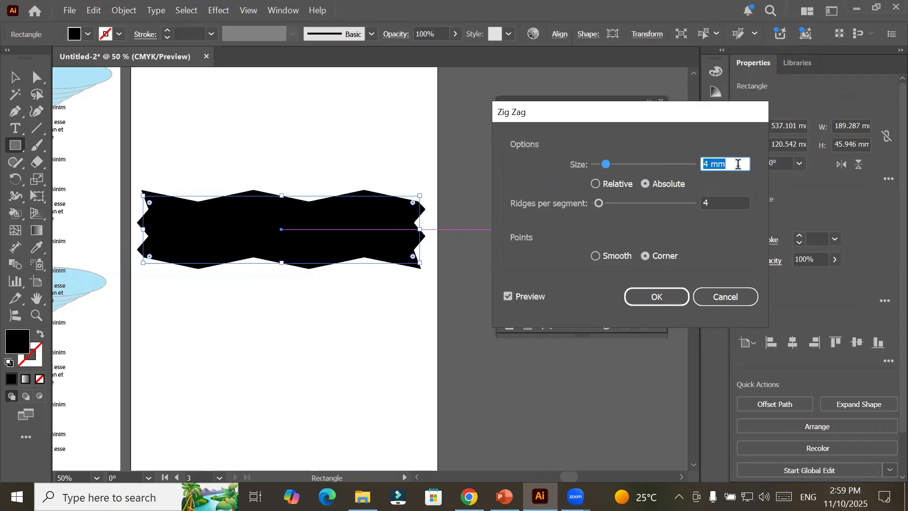
key("Up")
key("Up")
key("Up")
key("Up")
key("Up")
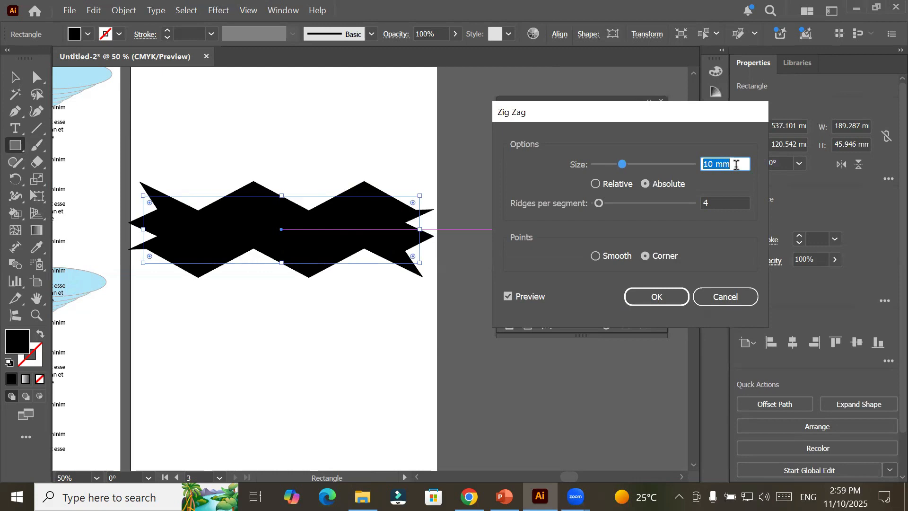
key("Down")
key("Down")
key("Down")
key("Up")
key("Up")
key("Up")
Step: Try different ridge counts, settle on 6 ridges per segment with smooth points, and apply the Zig Zag effect
left_click(717, 203)
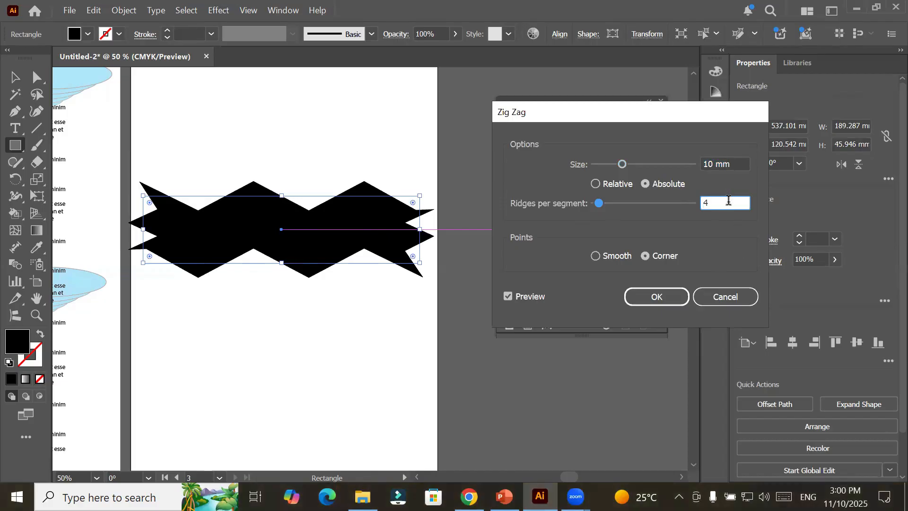
scroll(730, 202, "up", 1)
scroll(731, 202, "up", 2)
scroll(731, 202, "down", 3)
scroll(731, 201, "down", 4)
scroll(731, 202, "up", 3)
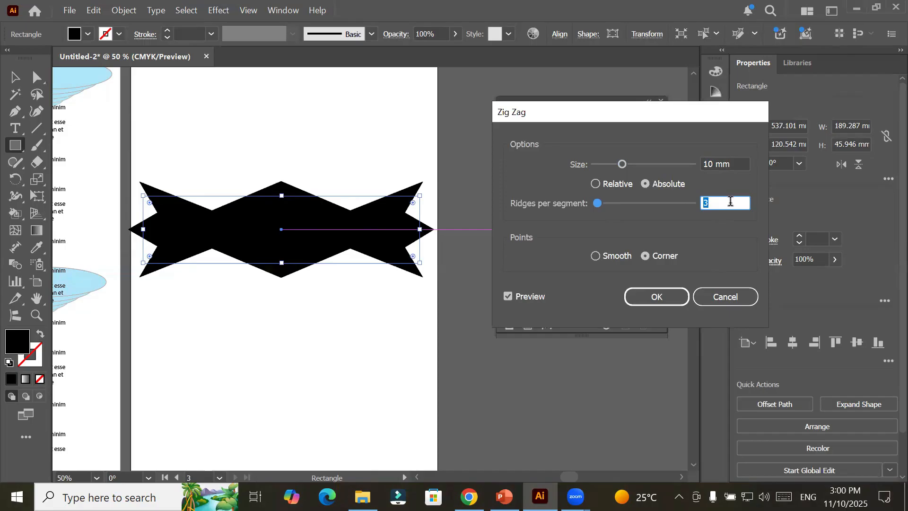
scroll(731, 201, "up", 1)
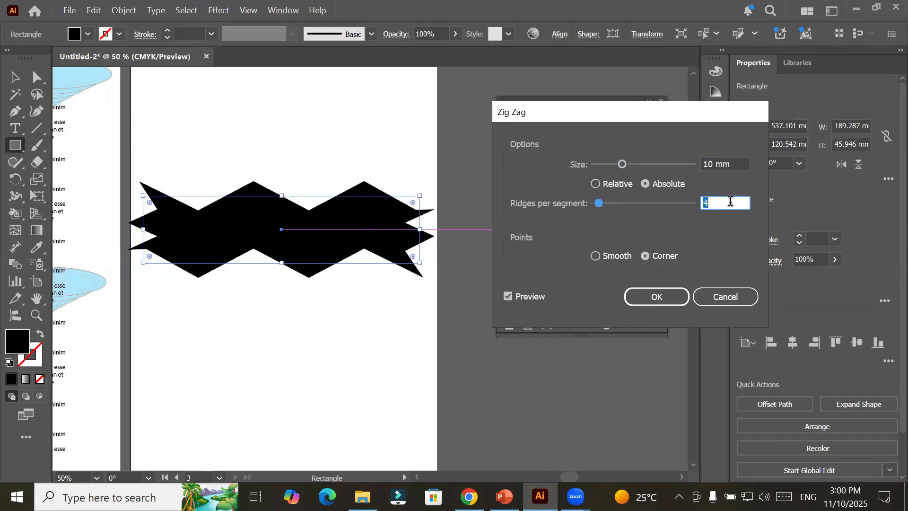
scroll(730, 202, "up", 2)
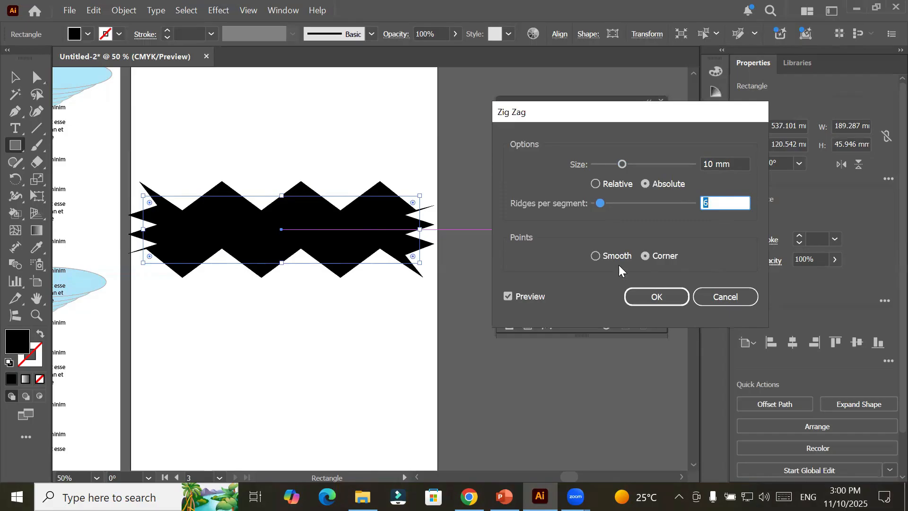
left_click(597, 258)
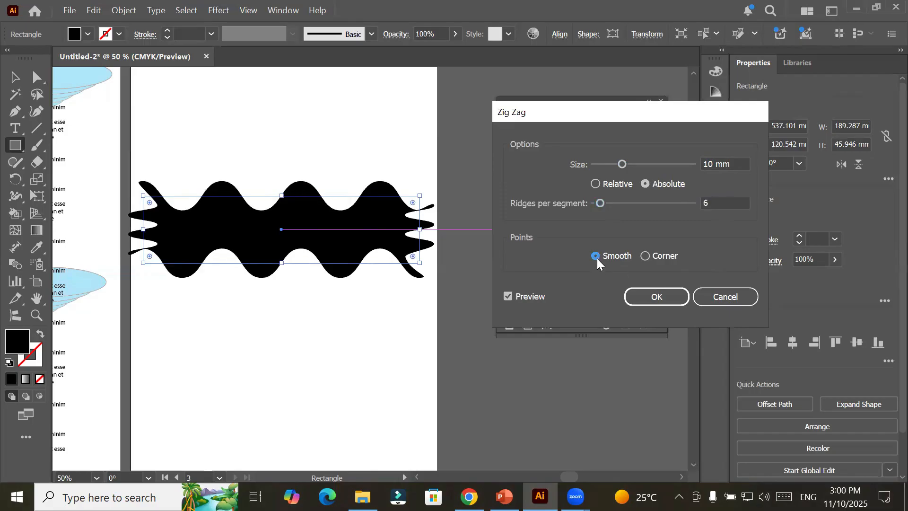
left_click(651, 301)
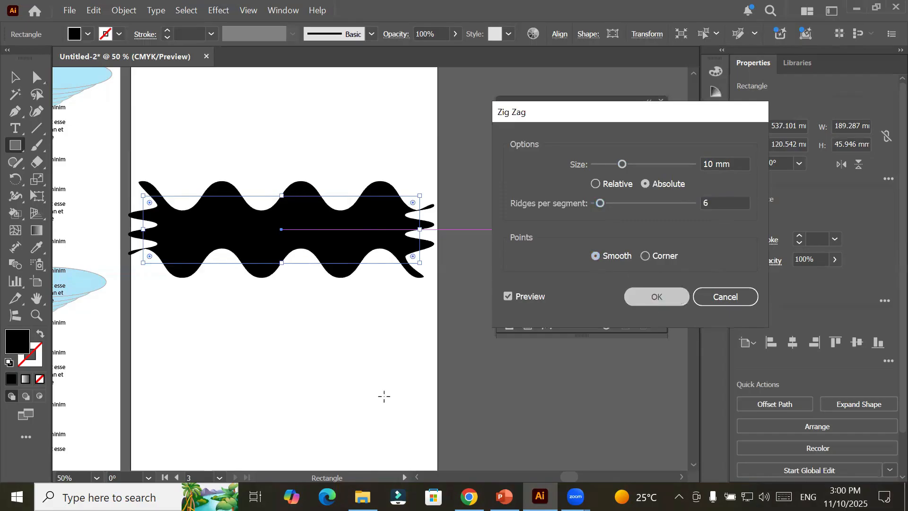
Step: Move the wavy rectangle about 62 mm up to the head of the artboard and fill it with dark blue
left_click(13, 78)
left_click_drag(242, 239, 237, 124)
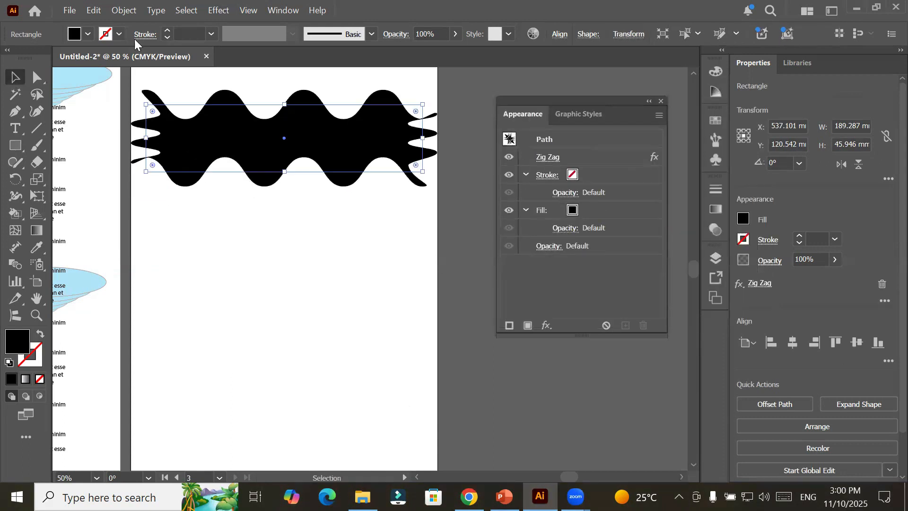
left_click(88, 36)
left_click(89, 86)
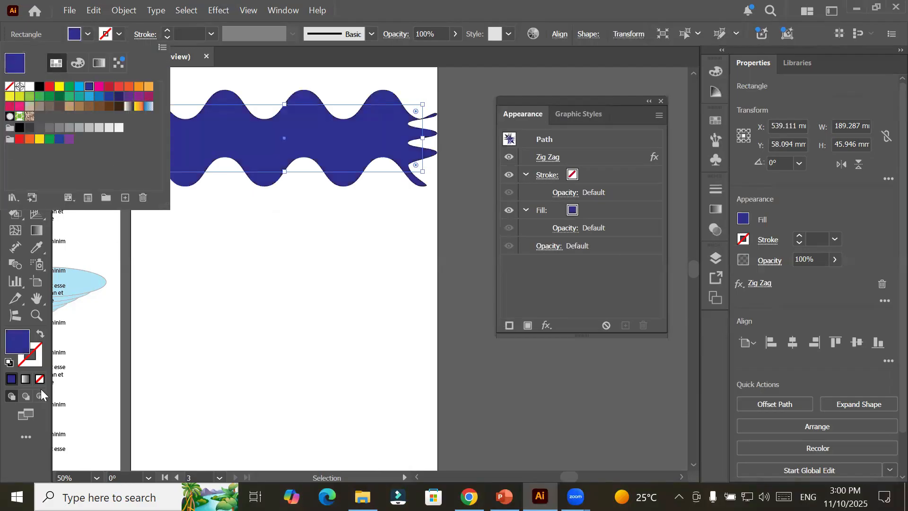
key("Escape")
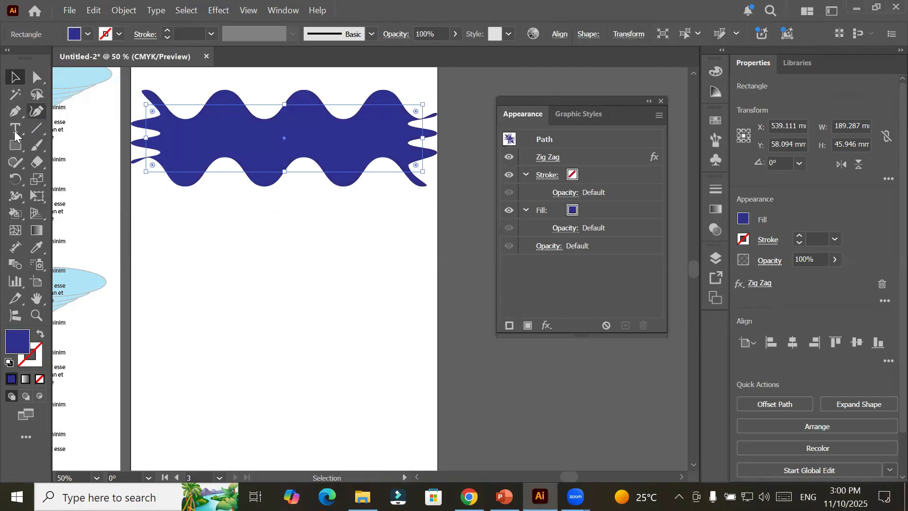
Step: Add the text "Admission Open", enlarge it to about 131 by 32 mm, and place it on the blue banner
left_click(15, 132)
left_click(213, 256)
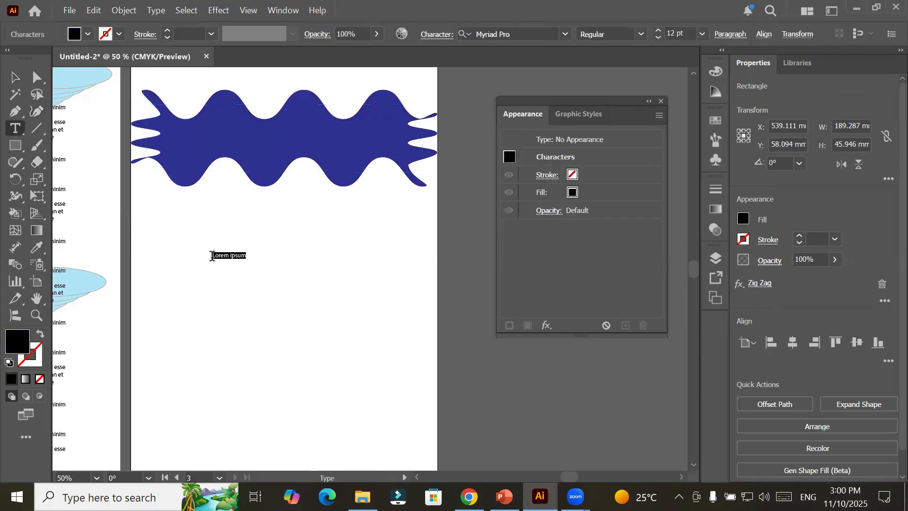
type("Ad")
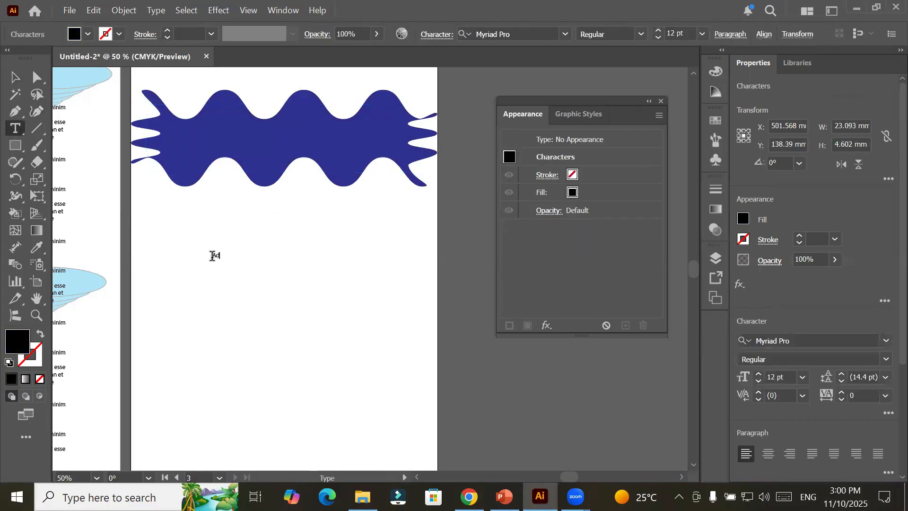
type("mission Open")
key("Escape")
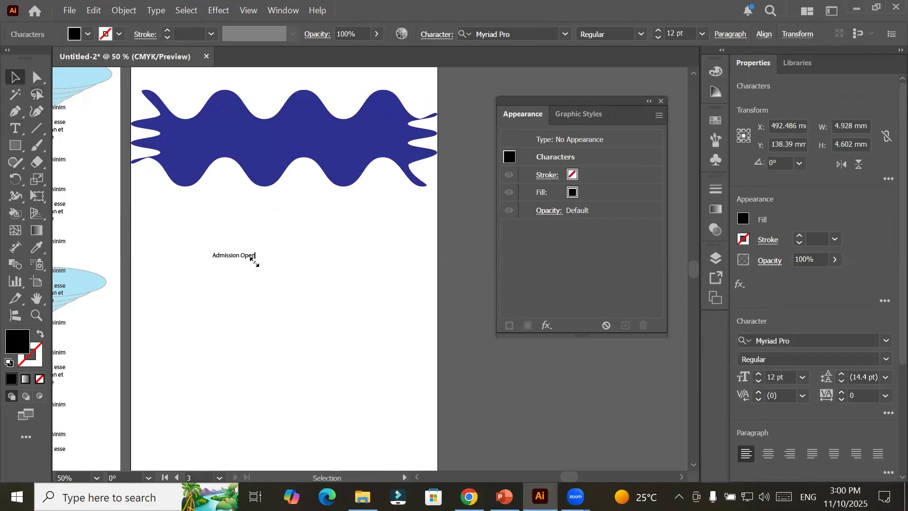
left_click_drag(395, 325, 331, 137)
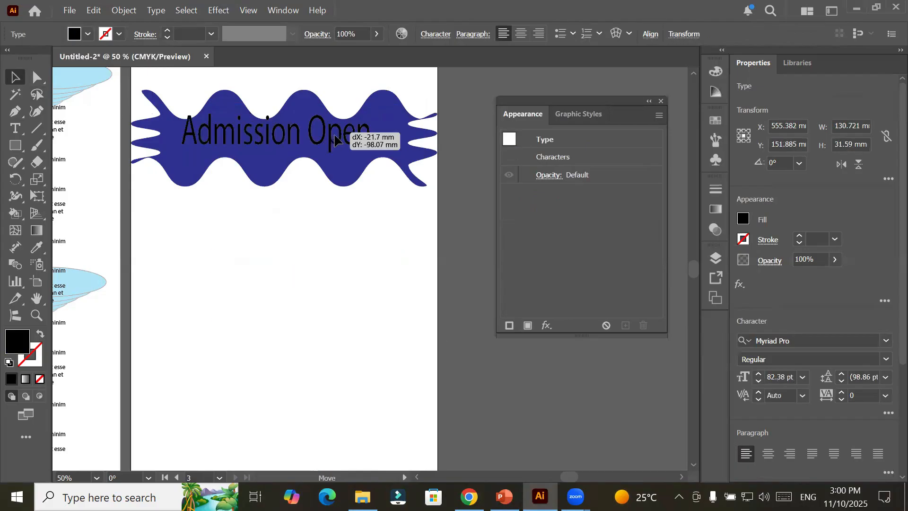
Step: Fill the "Admission Open" text with white and deselect it
left_click(87, 34)
left_click(29, 86)
left_click(304, 234)
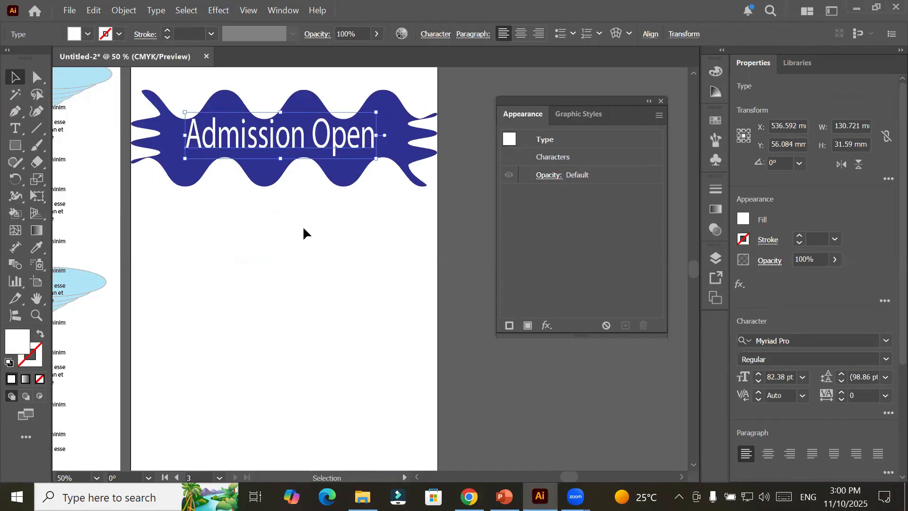
left_click(303, 233)
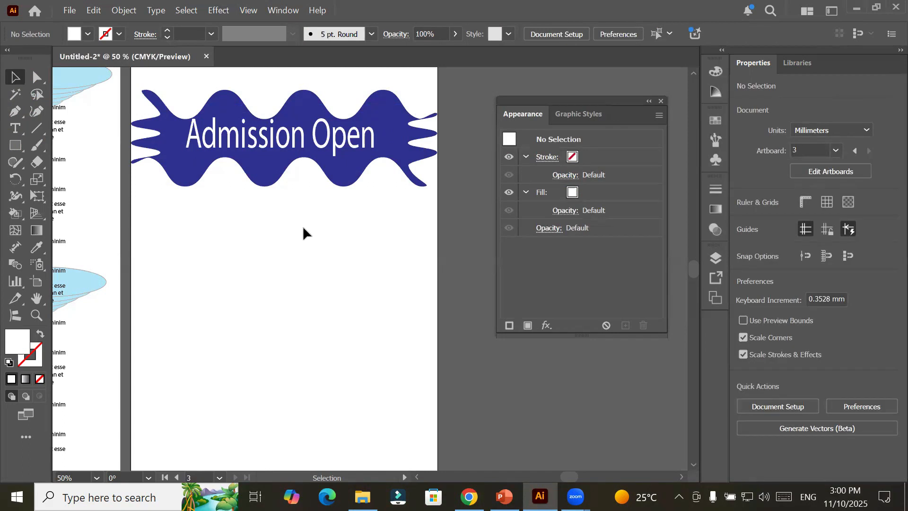
Step: Create a large area-type block of placeholder text below the banner, filling most of the remaining page
left_click(13, 132)
left_click_drag(153, 188, 403, 444)
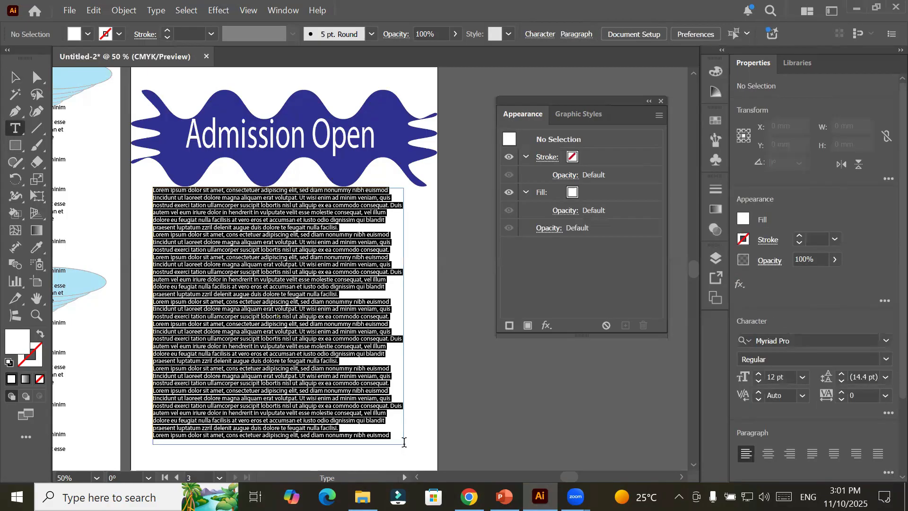
left_click(427, 292)
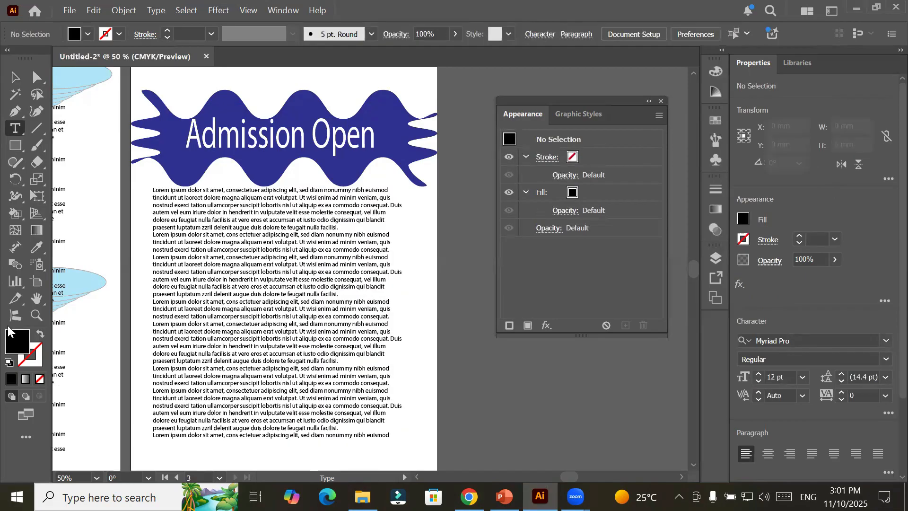
Step: Add a fourth A4 portrait artboard beside the third one
left_click(38, 280)
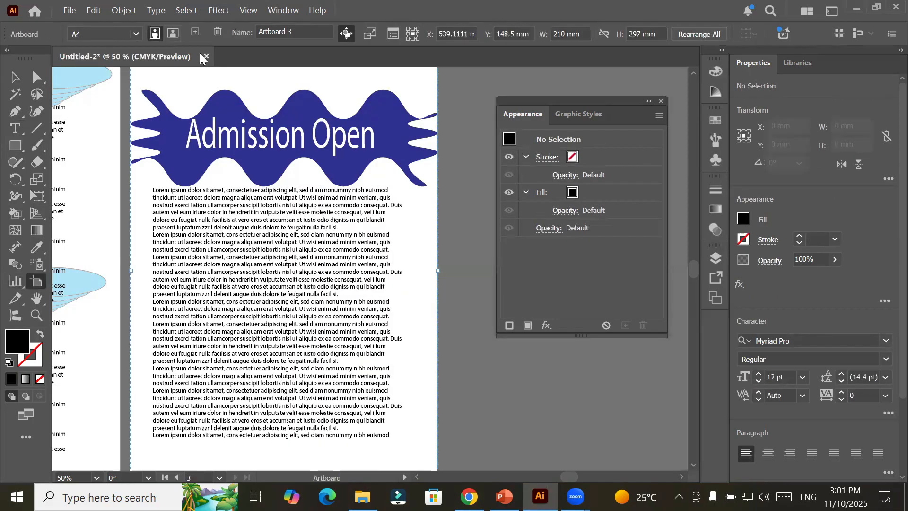
left_click(195, 33)
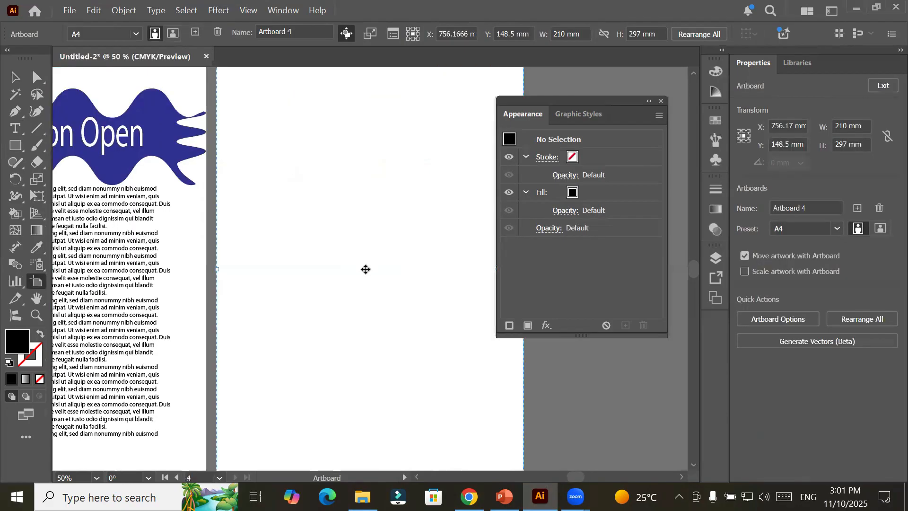
scroll(283, 269, "right", 3)
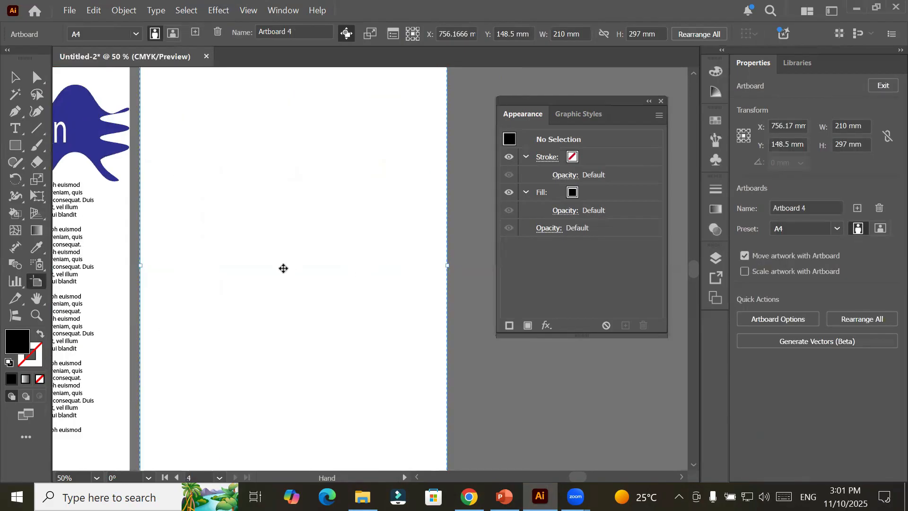
Step: Draw a black rectangle about 167 by 48 mm in the upper half of the fourth artboard
left_click(13, 151)
left_click_drag(179, 181, 235, 220)
left_click_drag(424, 251, 423, 251)
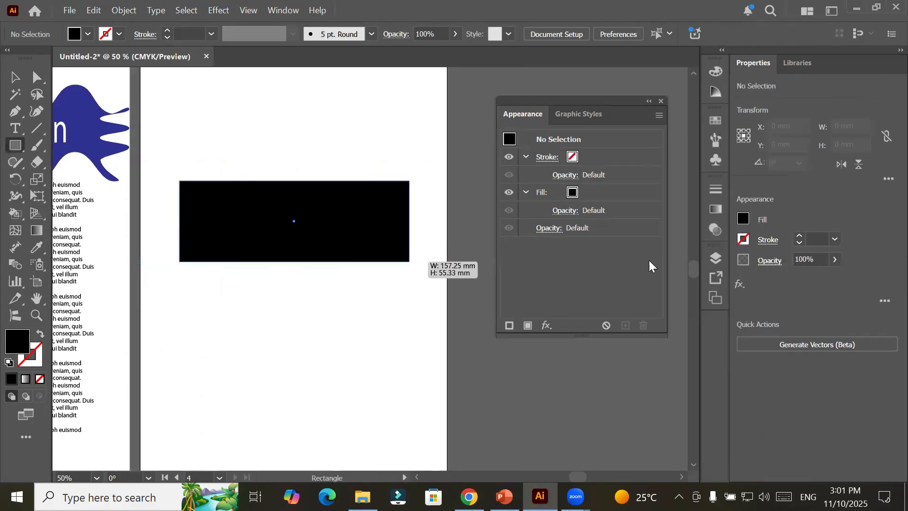
Step: Apply a Twist effect with a 5° angle to the black rectangle
left_click(547, 325)
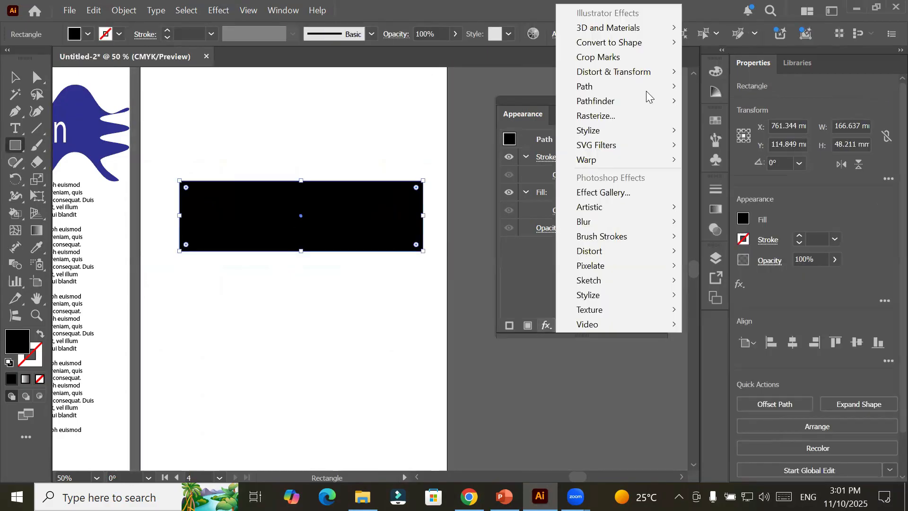
mouse_move(662, 71)
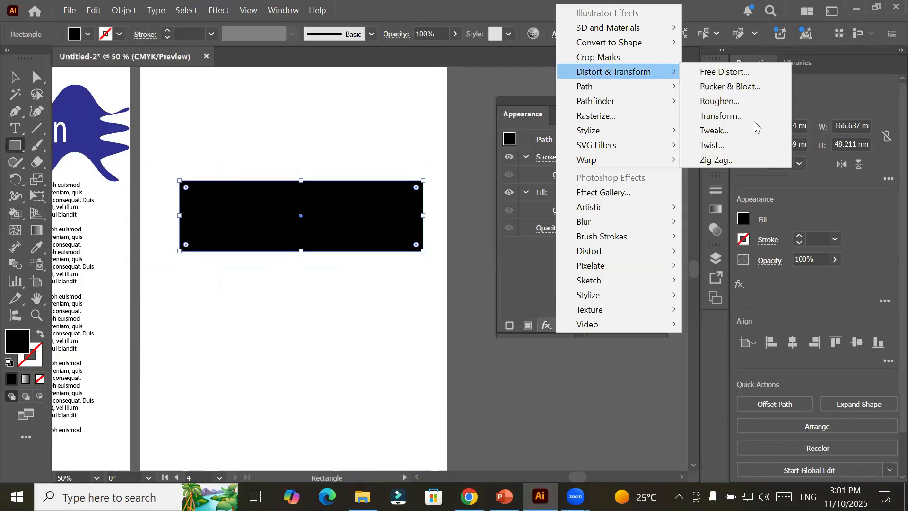
left_click(732, 145)
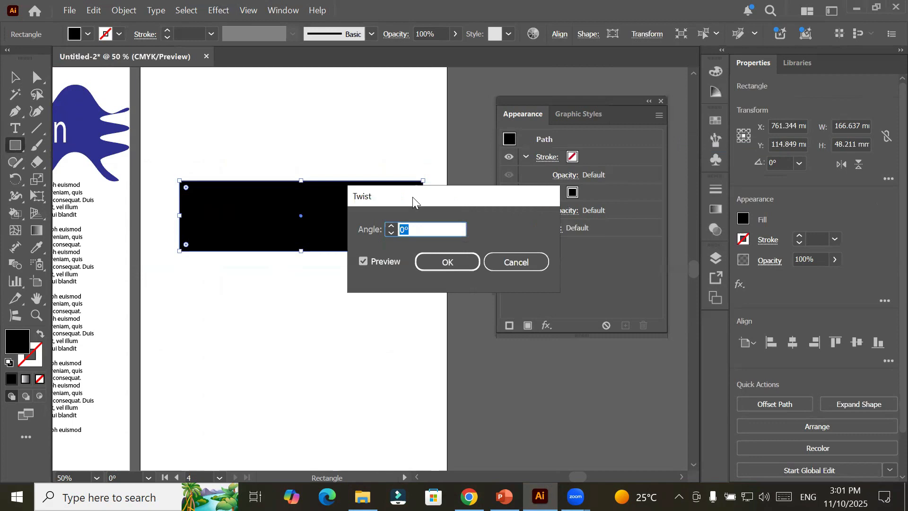
left_click_drag(412, 196, 491, 155)
left_click(498, 187)
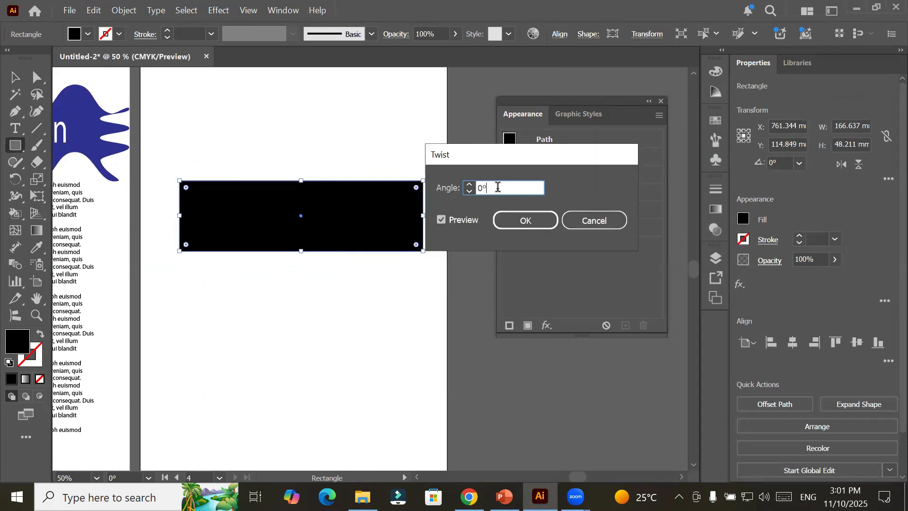
key("Up")
key("Up")
key("Up")
left_click(514, 224)
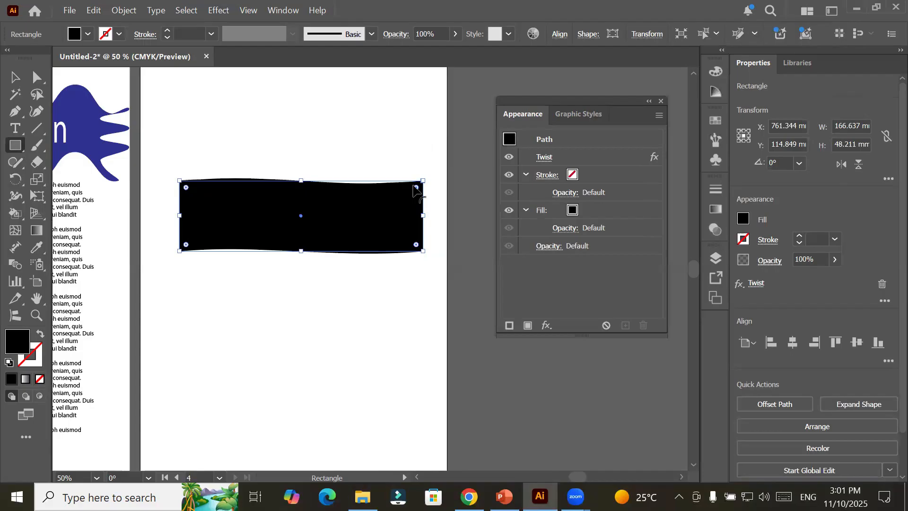
Step: Add the text "SPORTS" below the twisted rectangle and enlarge it to about 114 by 42 mm
left_click(15, 129)
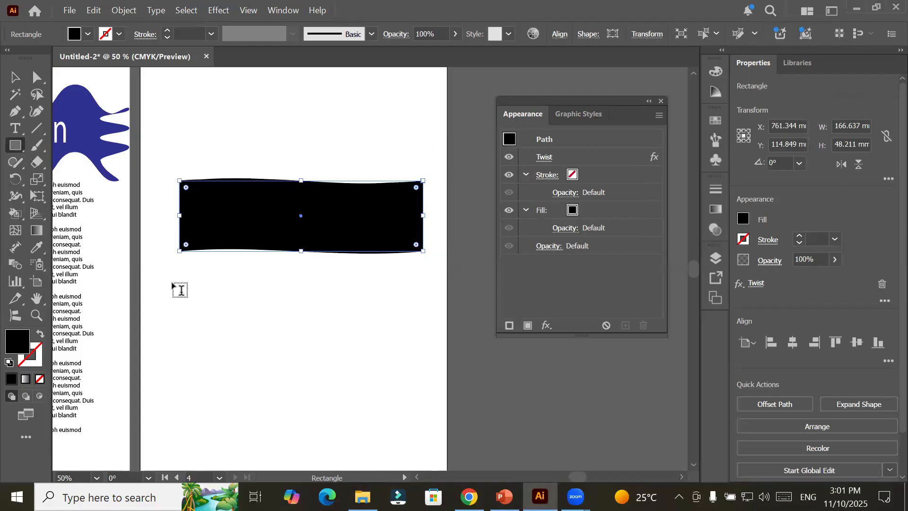
left_click(224, 318)
type("SPORTS")
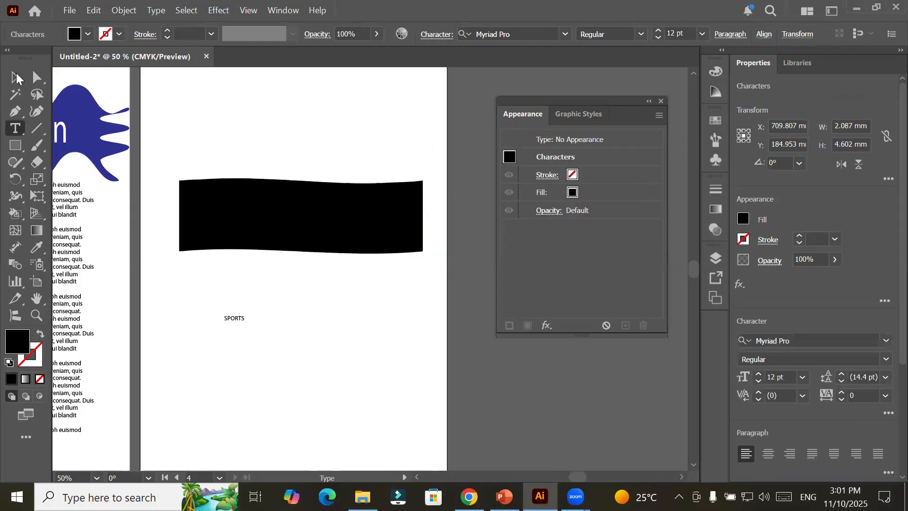
key("Escape")
left_click_drag(246, 326, 391, 384)
left_click_drag(334, 348, 335, 349)
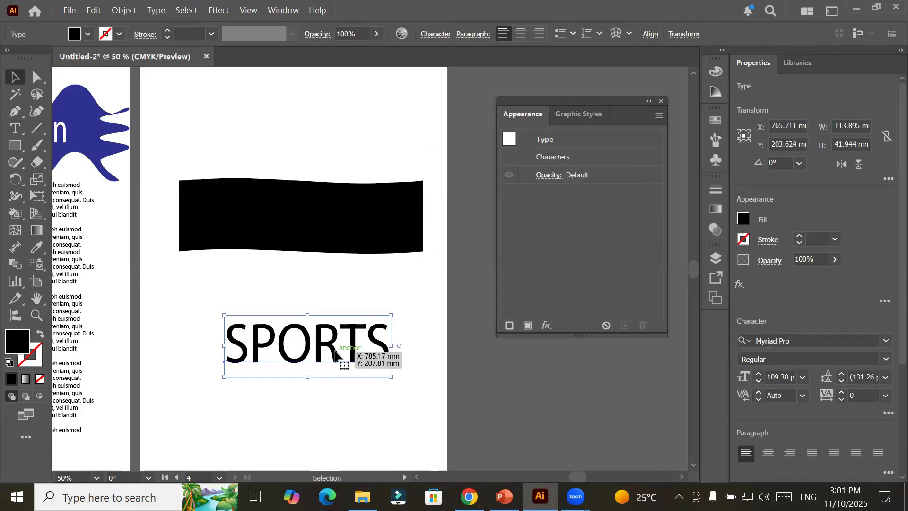
Step: Convert the "SPORTS" text to outlines and apply a Twist effect with a 25° angle
right_click(425, 194)
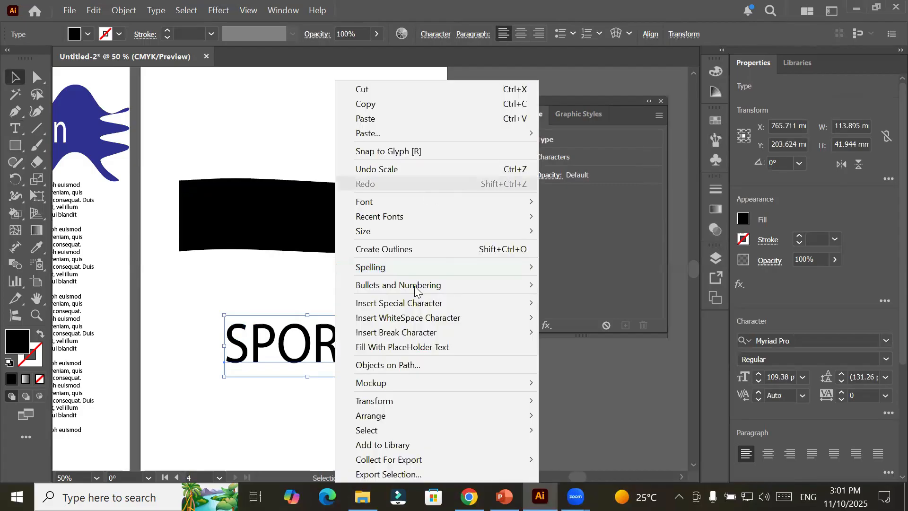
left_click(424, 249)
left_click(547, 325)
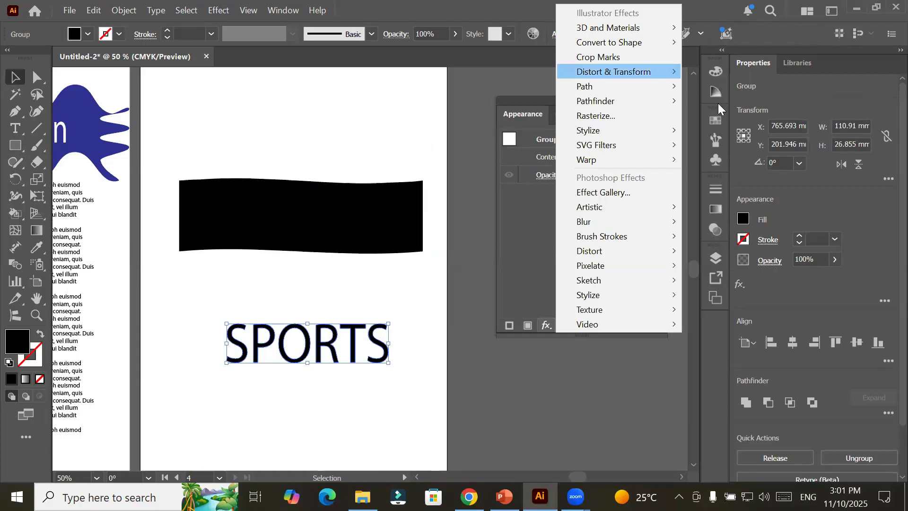
mouse_move(662, 73)
left_click(722, 141)
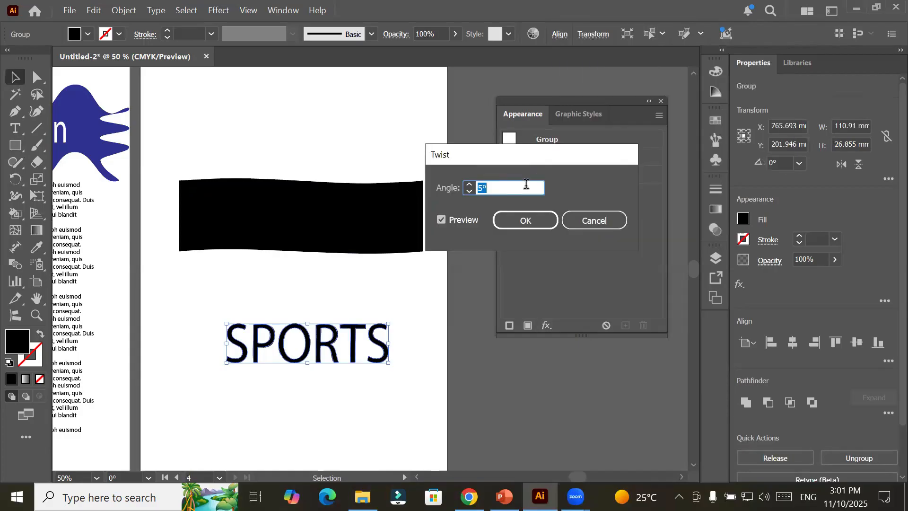
type("25")
key("Tab")
left_click(525, 227)
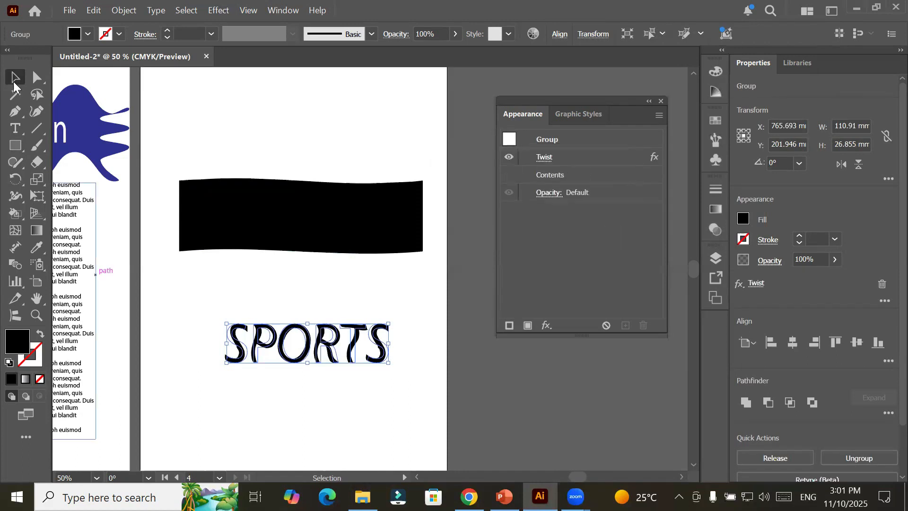
Step: Move the twisted "SPORTS" text up so it sits just beneath the black rectangle
left_click(298, 381)
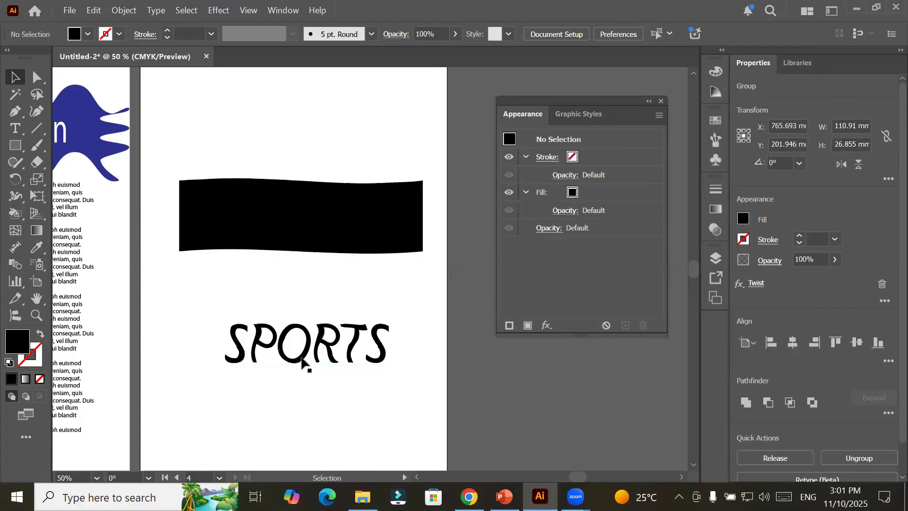
left_click_drag(340, 317, 339, 261)
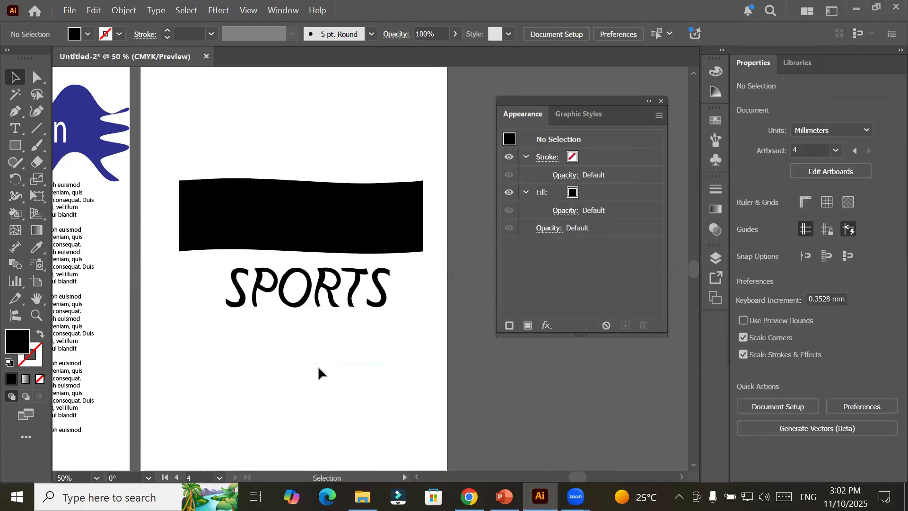
left_click(303, 309)
left_click(290, 339)
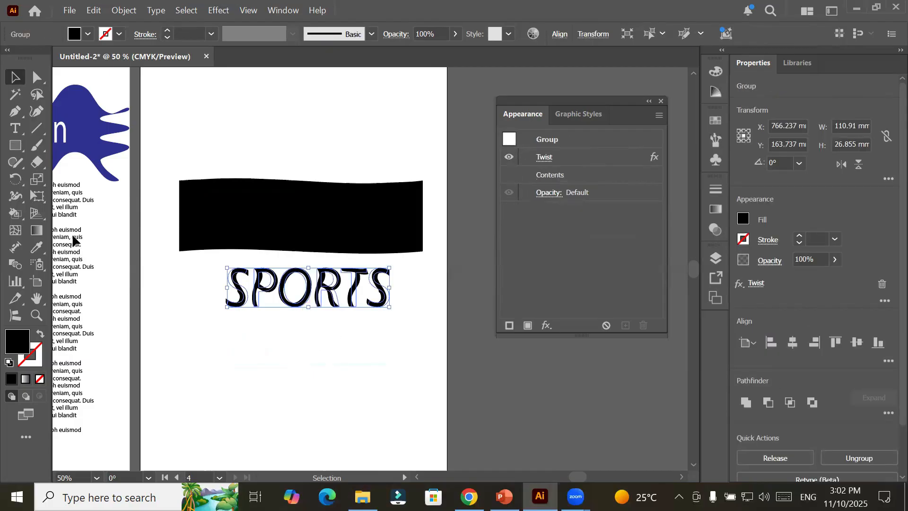
Step: Replace the twisted rectangle with a new black rectangle about 129 by 38 mm above the "SPORTS" text
left_click(271, 222)
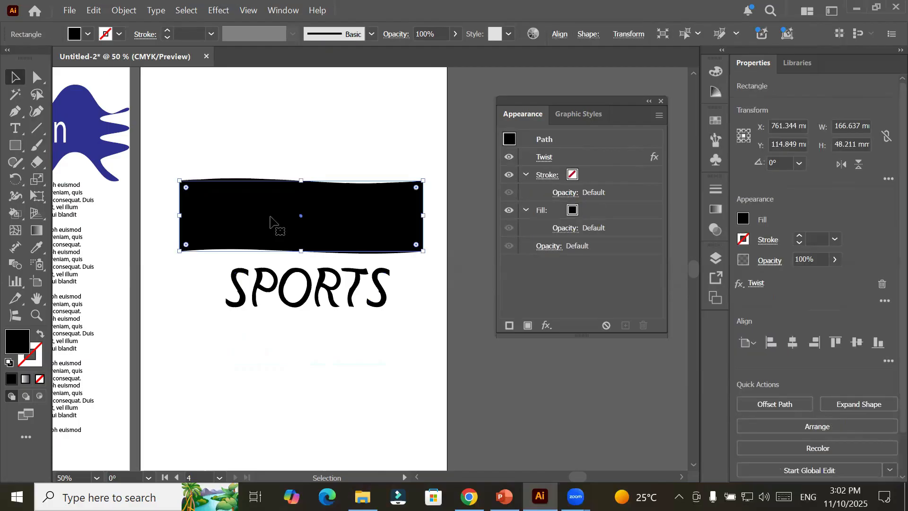
key("Delete")
left_click(14, 149)
mouse_move(210, 128)
left_mouse_down()
mouse_move(233, 173)
mouse_move(399, 182)
left_mouse_up()
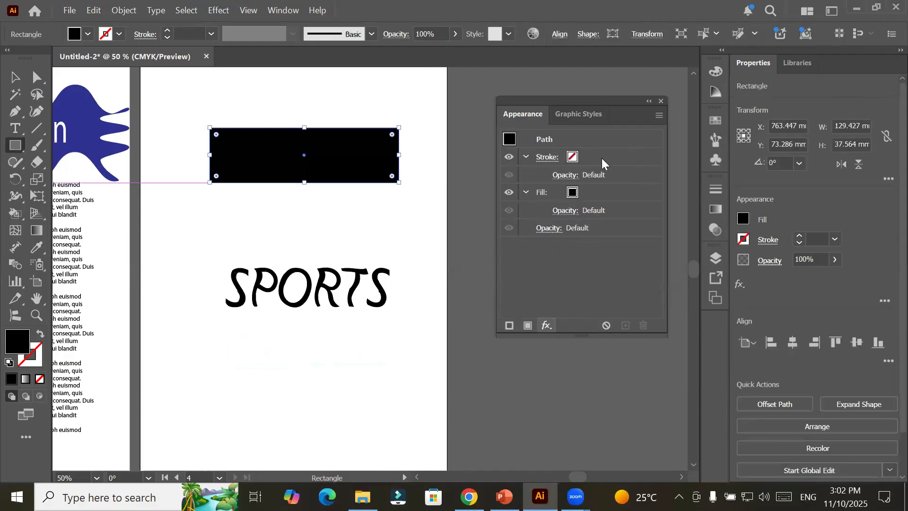
Step: Start a Tweak effect on the new rectangle with a relative horizontal amount of 18%
right_click(636, 70)
mouse_move(637, 72)
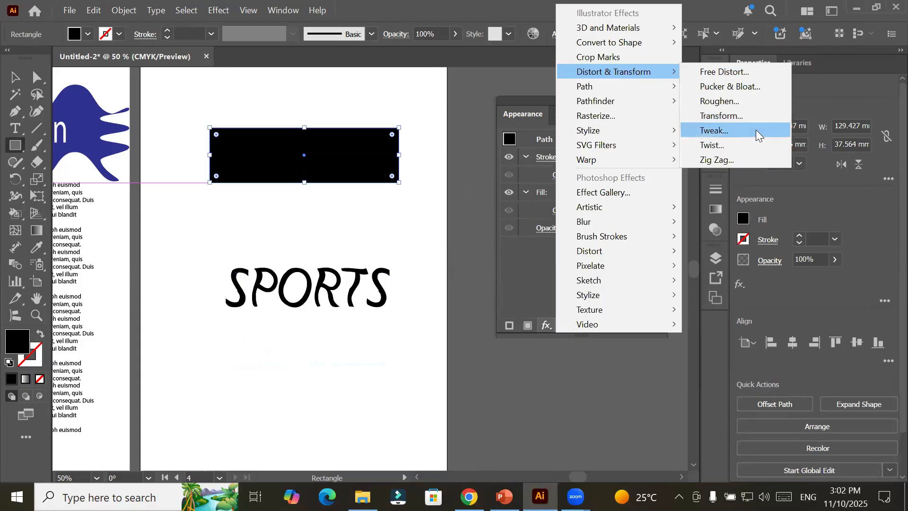
left_click(712, 131)
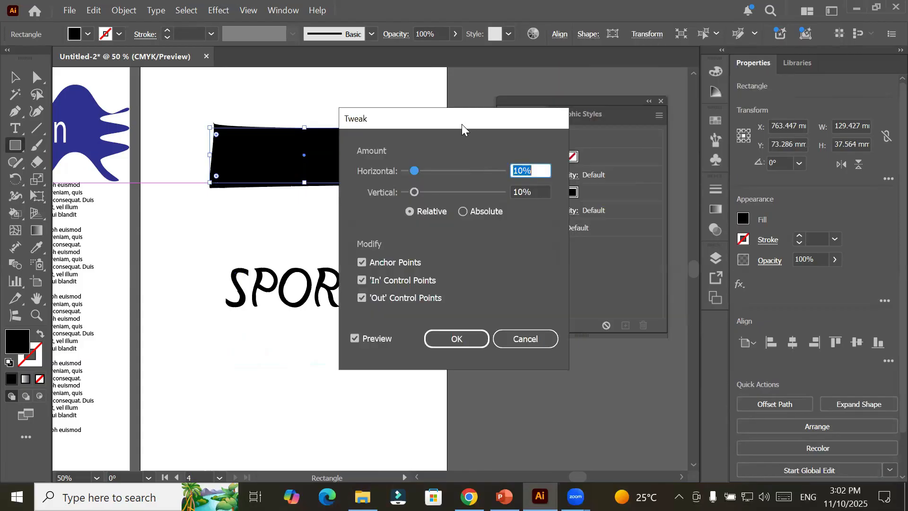
left_click_drag(462, 124, 556, 124)
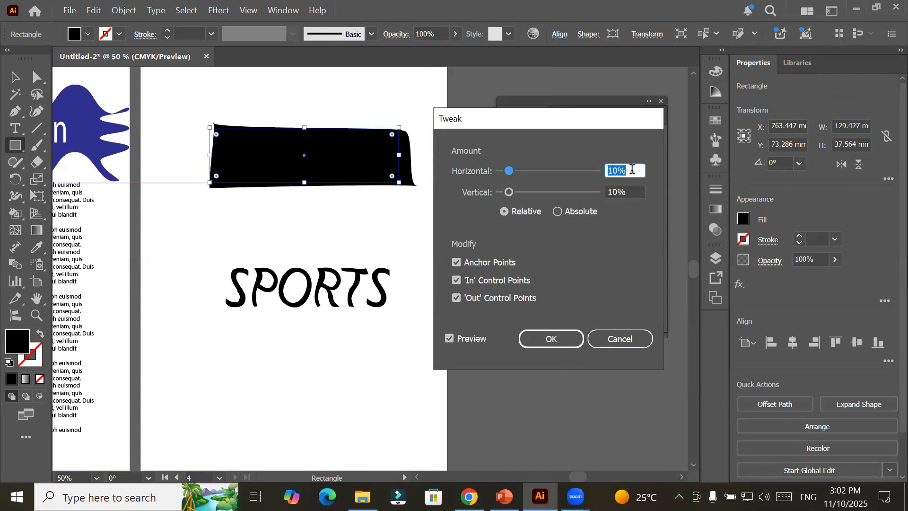
left_click(633, 170)
key("Up")
key("Up")
key("Up")
key("Up")
key("Up")
key("Up")
key("Up")
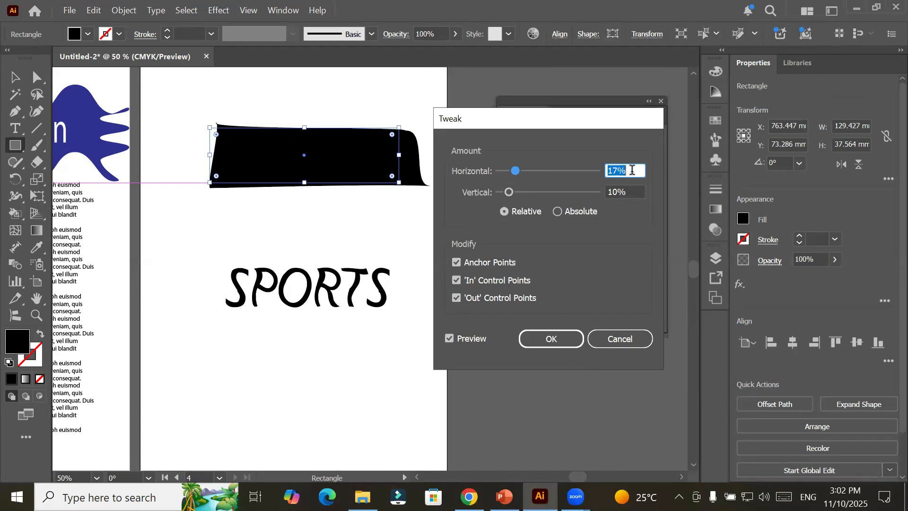
key("shift+Down")
key("shift+Down")
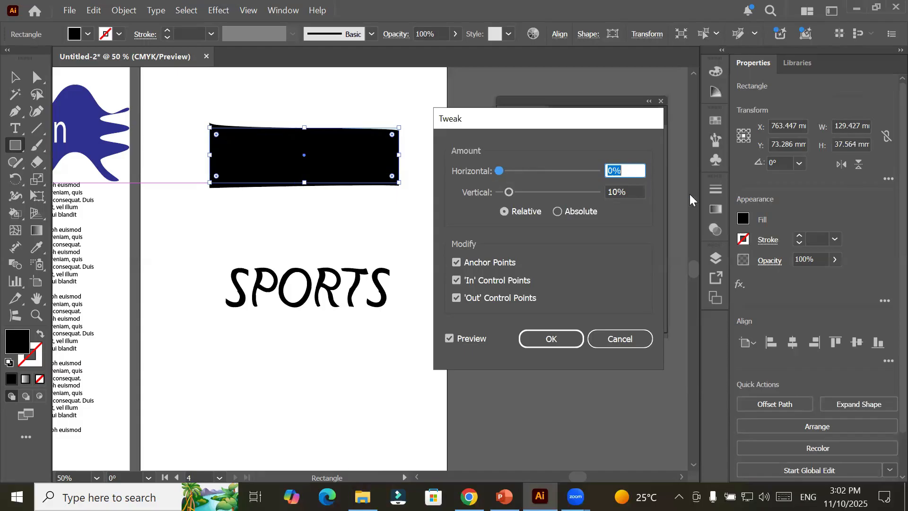
key("Up")
key("Up")
key("Up")
key("Up")
key("Up")
key("Up")
key("Up")
key("Up")
key("Up")
key("Up")
key("Up")
key("Up")
key("Up")
key("Up")
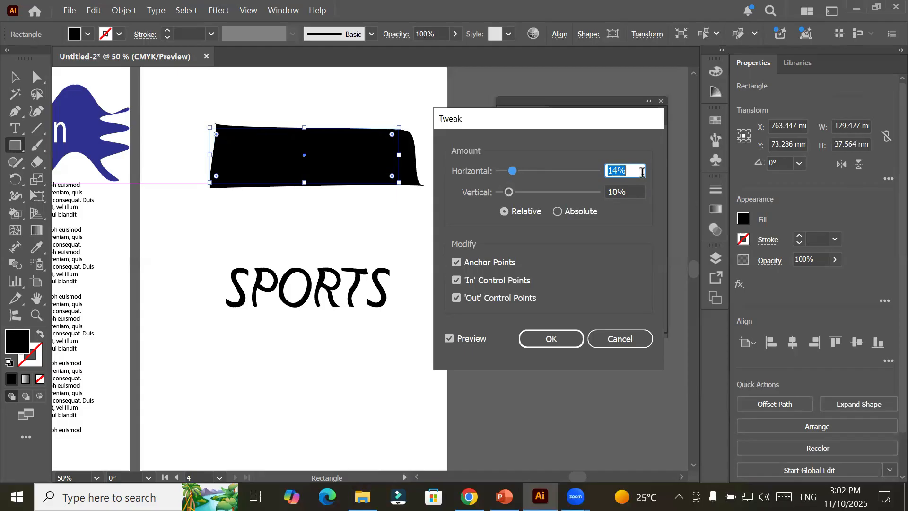
key("Up")
key("Up")
key("Up")
key("Up")
key("Tab")
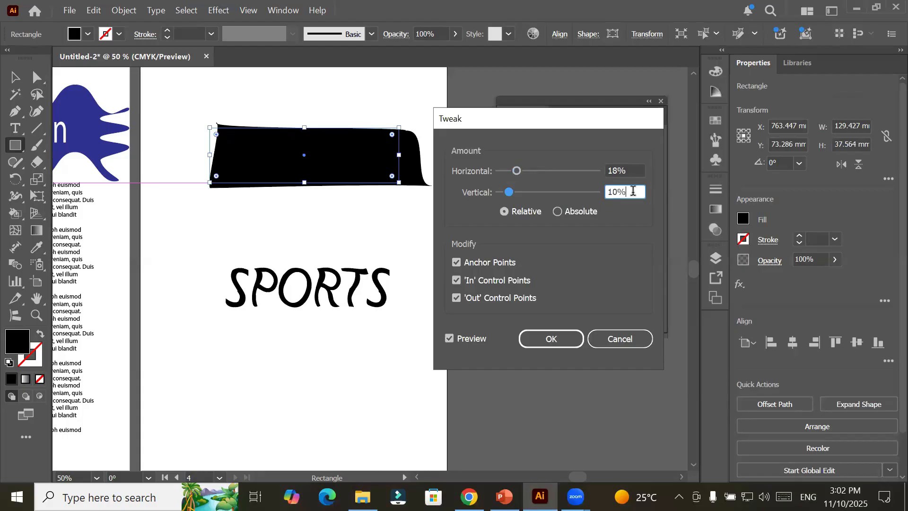
Step: Raise the Tweak effect's vertical amount to just over 50% and apply it to the rectangle
key("Up")
key("Up")
key("Up")
key("Up")
key("Up")
key("Up")
key("Up")
key("Up")
key("Up")
key("Up")
key("Up")
key("Up")
key("Up")
key("Up")
key("Up")
key("Up")
key("Up")
key("Up")
key("Up")
key("Up")
key("Up")
key("Up")
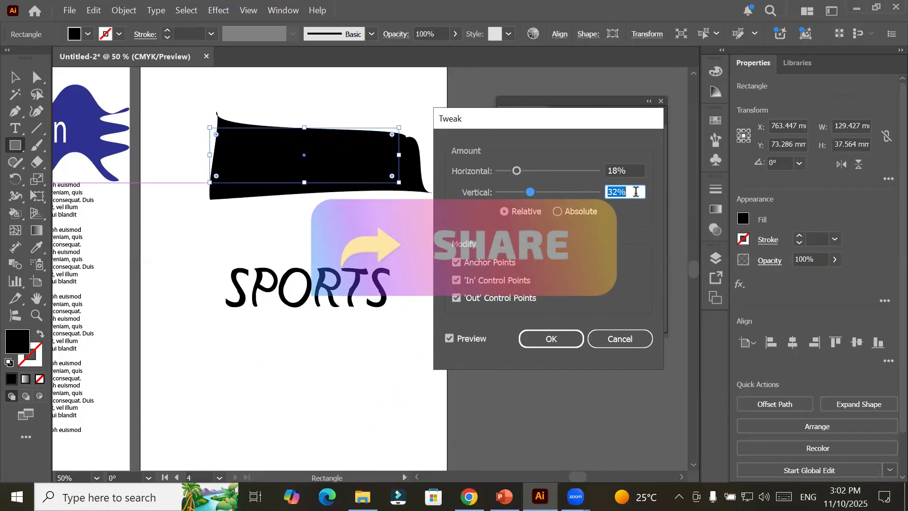
key("Up")
key("Up")
key("Up")
key("Up")
key("Up")
key("Up")
key("Up")
key("Up")
key("Up")
key("Up")
key("Up")
key("Up")
key("Up")
key("Up")
key("Up")
key("Up")
key("Up")
key("Up")
key("Up")
key("Up")
key("Up")
key("Up")
key("Up")
key("Up")
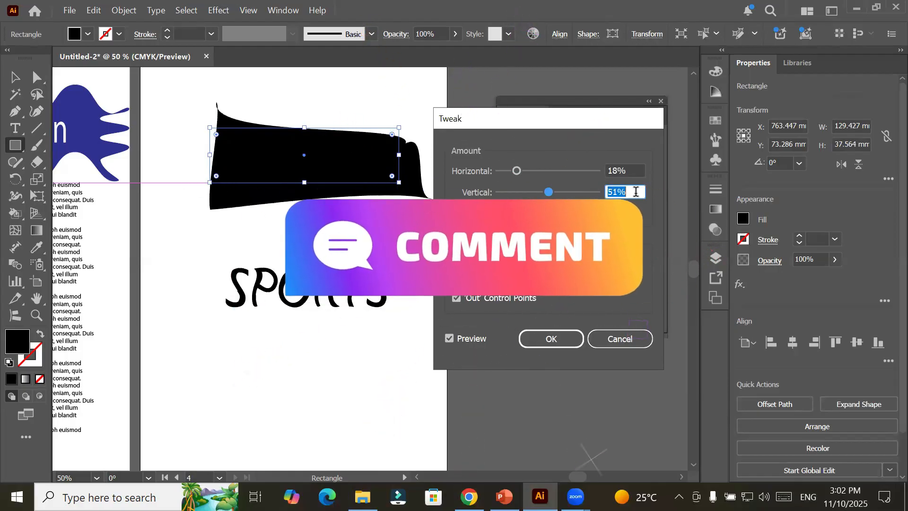
left_click(535, 335)
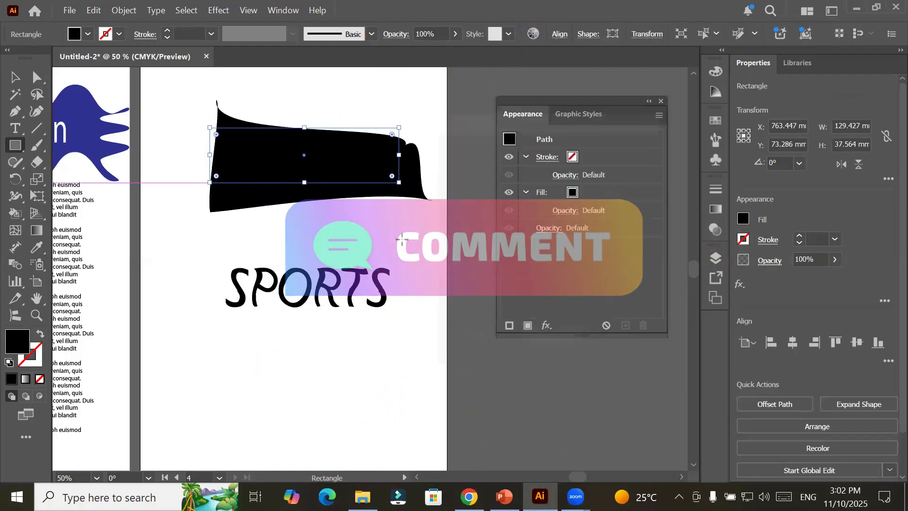
Step: Open the fill colour swatches for the tweaked rectangle
key("v")
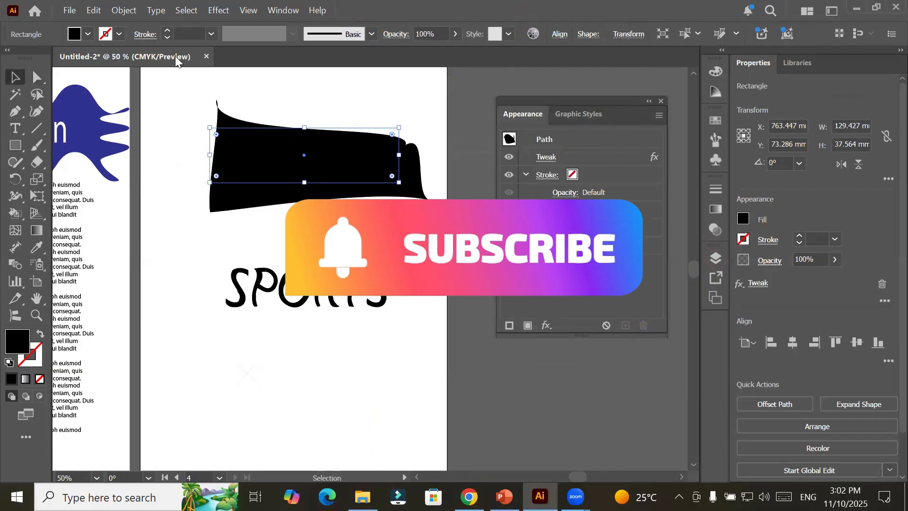
left_click(88, 34)
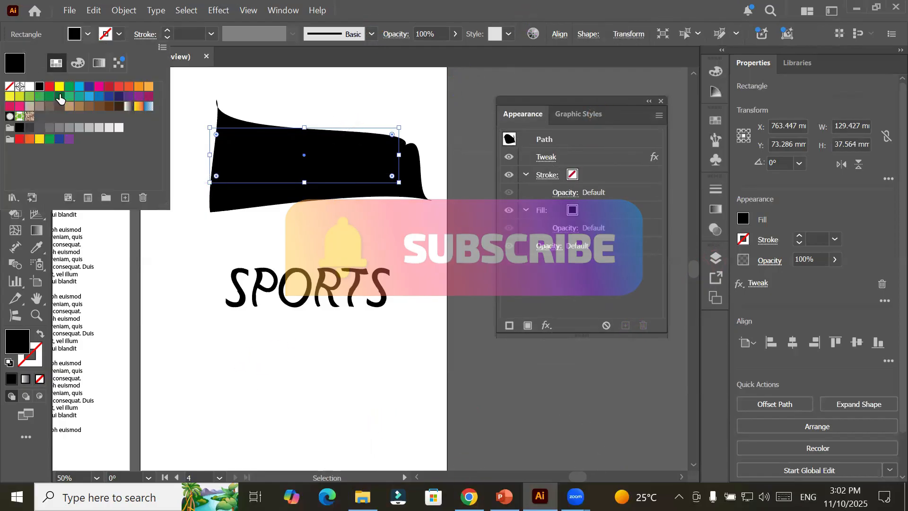